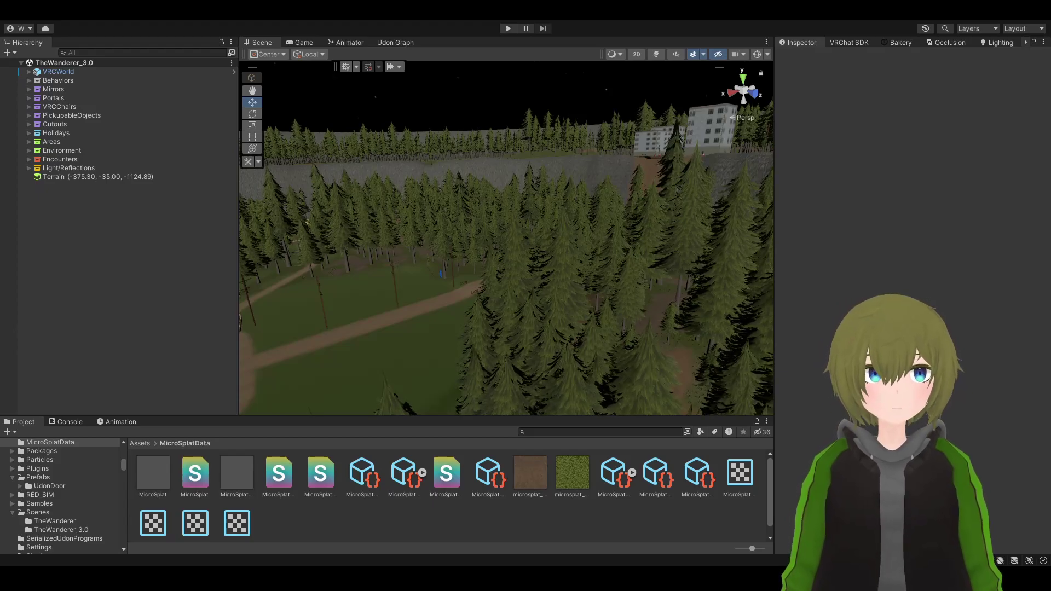
Fly the Scene camera across the forest toward the red roof, tower and buildings, then back over the treetops
right_click_drag(597, 260, 634, 298)
right_click_drag(468, 335, 652, 335)
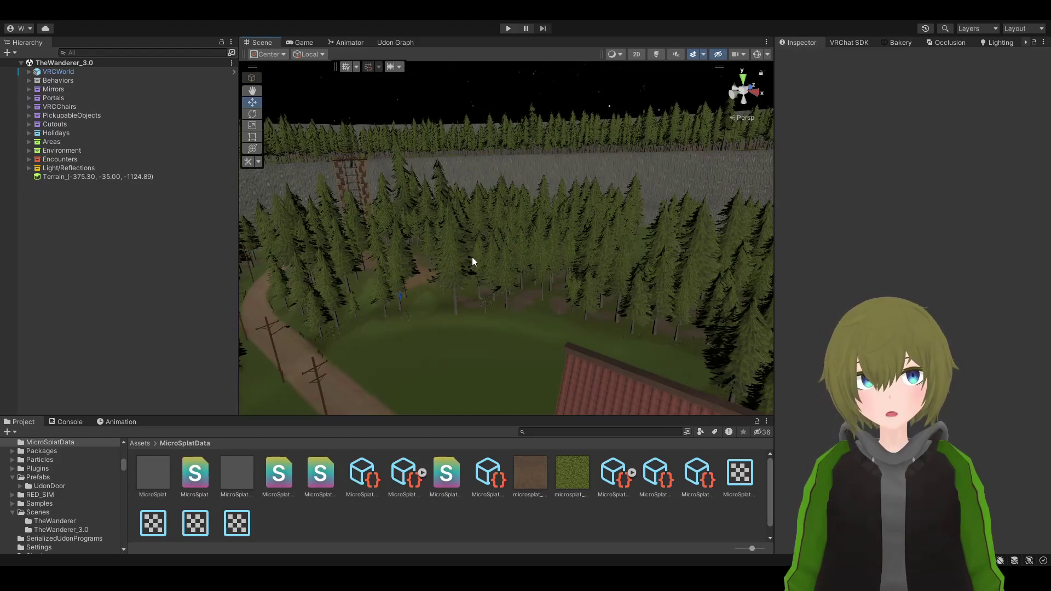
right_click_drag(706, 411, 580, 360)
key("w")
key("d")
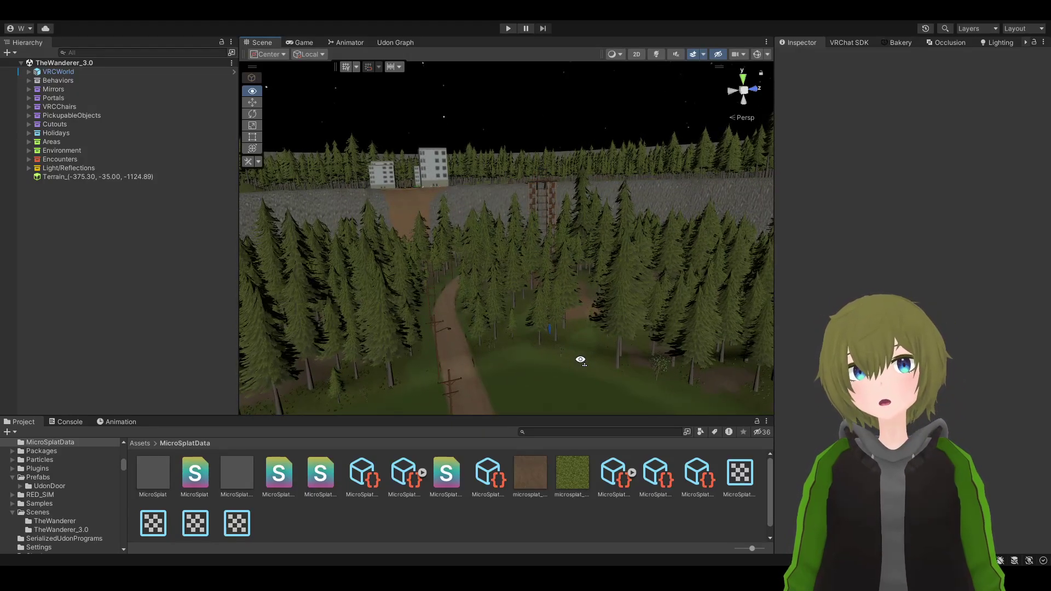
key("d")
right_click_drag(580, 360, 567, 333)
key("s")
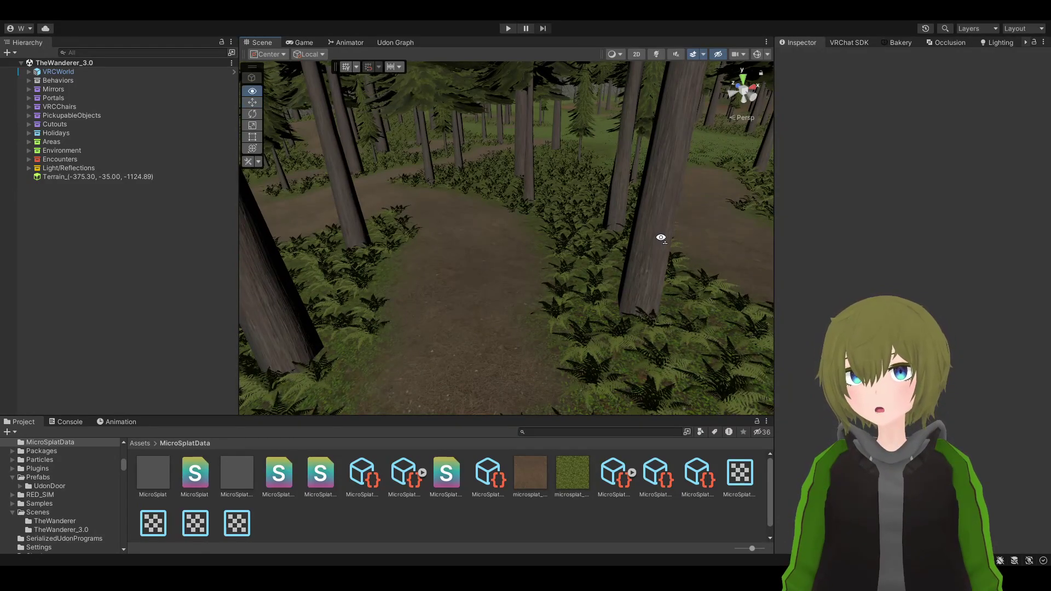
Fly down among the pine trunks, over to the waterfall cliff, and back along the forest path
right_click_drag(664, 235, 660, 173)
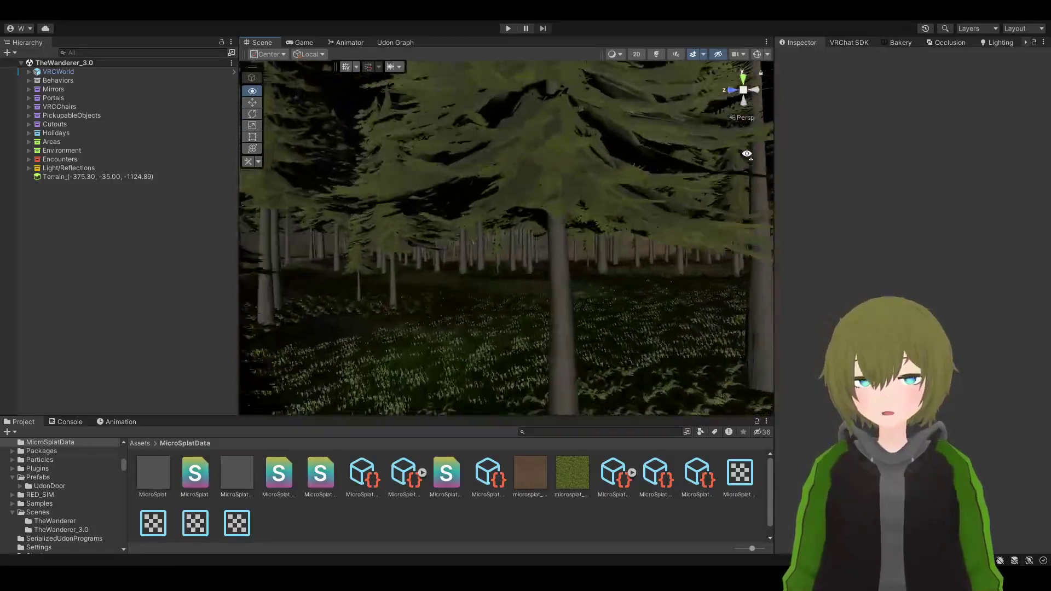
right_click_drag(575, 219, 651, 376)
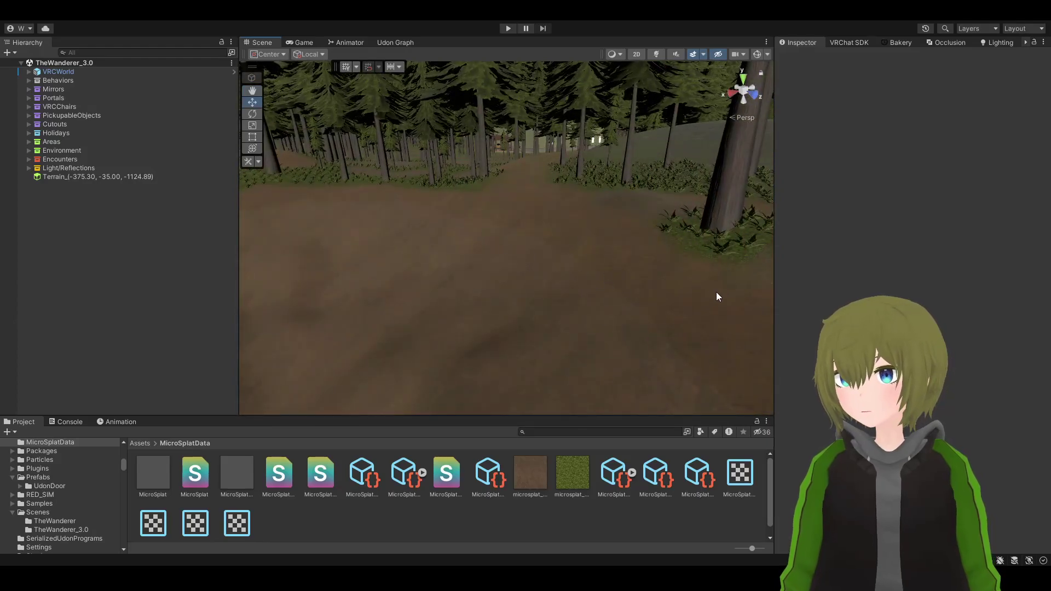
right_click_drag(716, 293, 297, 298)
right_click_drag(420, 231, 464, 267)
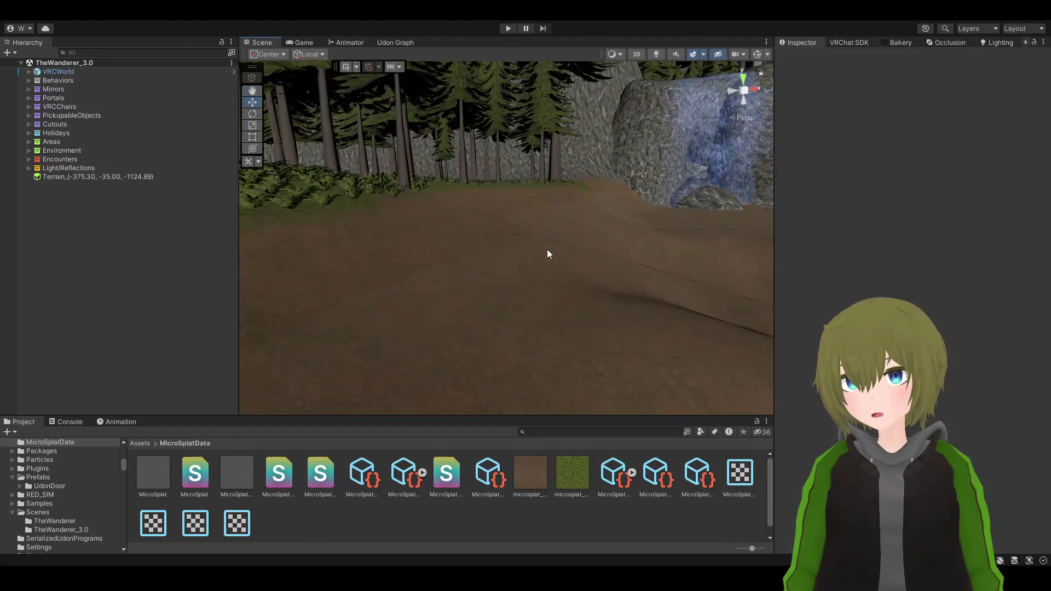
right_click_drag(688, 286, 37, 255)
right_click_drag(121, 219, 833, 459)
Zoom out and orbit around the ring-shaped crater terrain from above
scroll(506, 238, "down", 8)
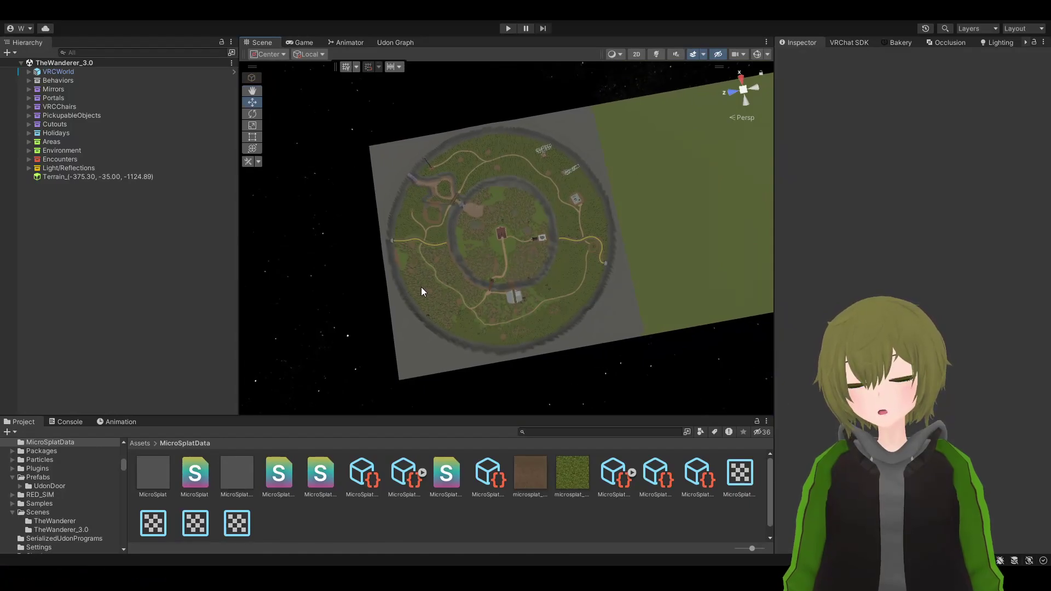
right_click_drag(480, 288, 446, 290)
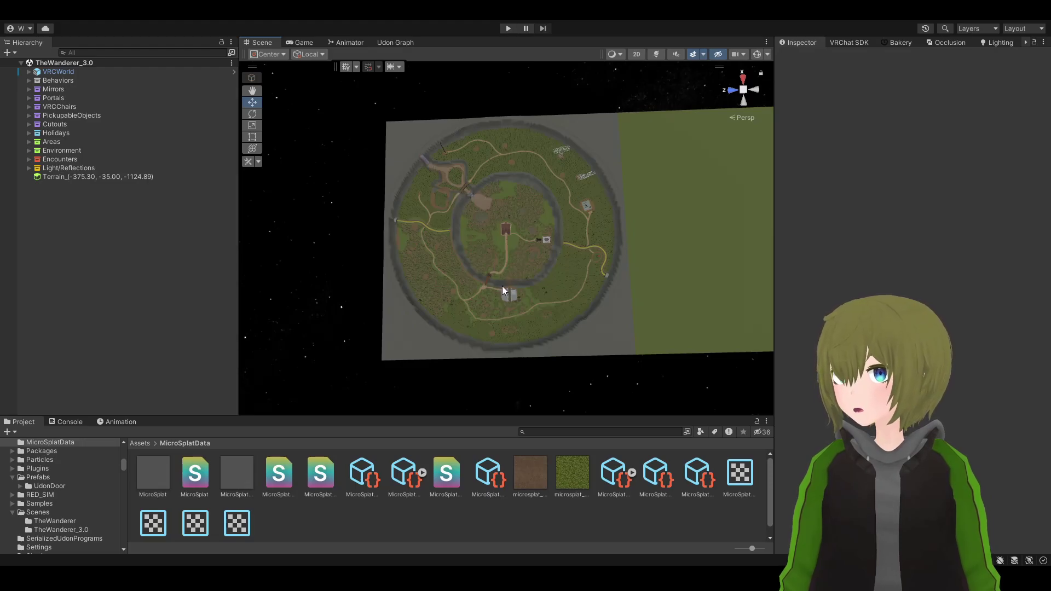
left_click_drag(645, 211, 425, 230, "alt")
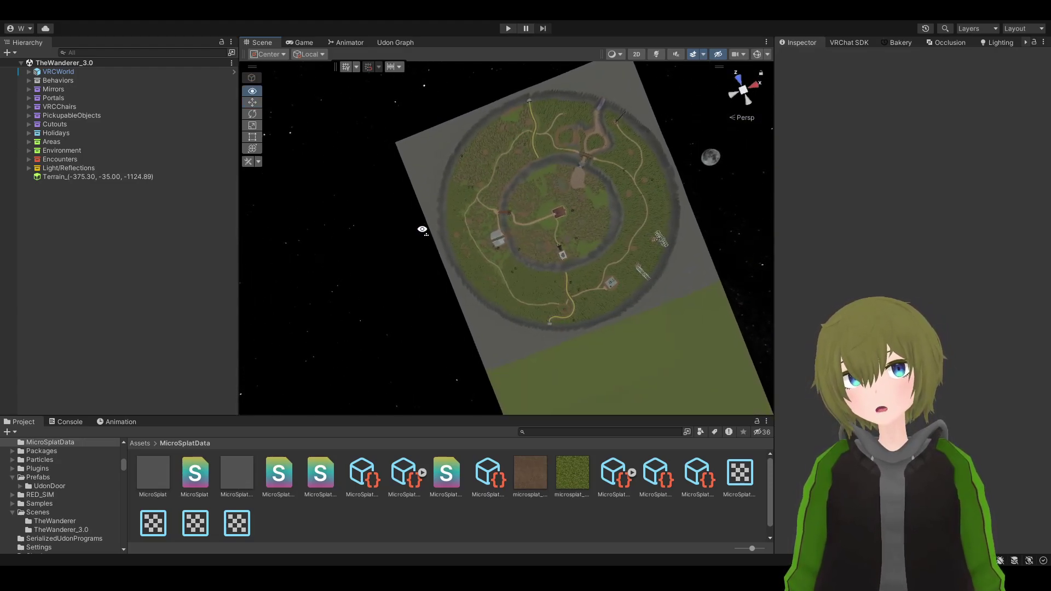
left_click_drag(421, 229, 647, 236, "alt")
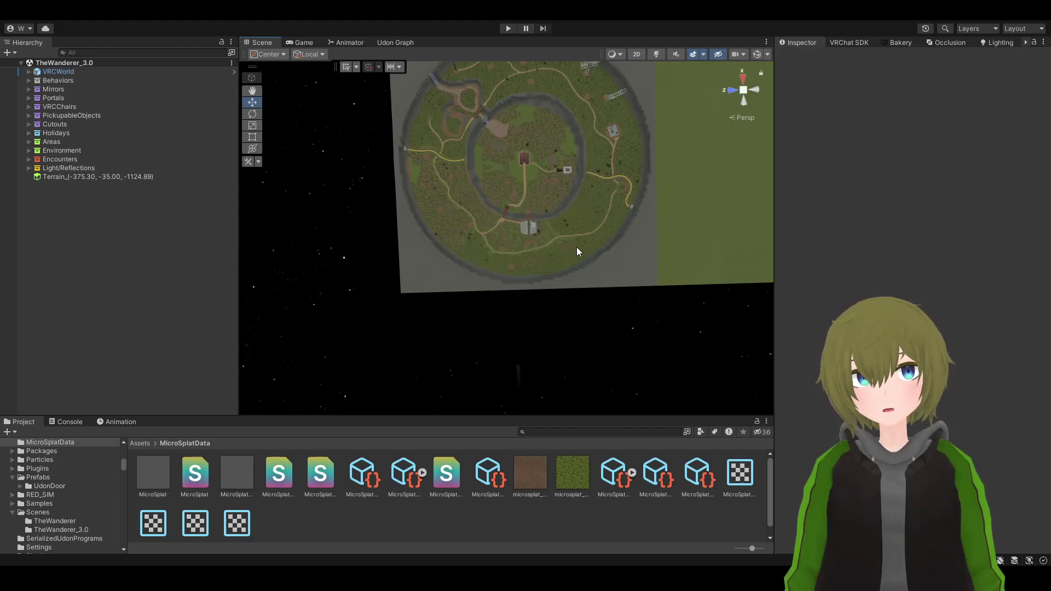
left_click_drag(598, 247, 602, 216, "alt")
Fly back down through the trees to look at the grassy forest floor
key("w")
right_click_drag(608, 218, 433, 56)
right_click_drag(548, 298, 598, 136)
left_click_drag(598, 136, 695, 268, "alt")
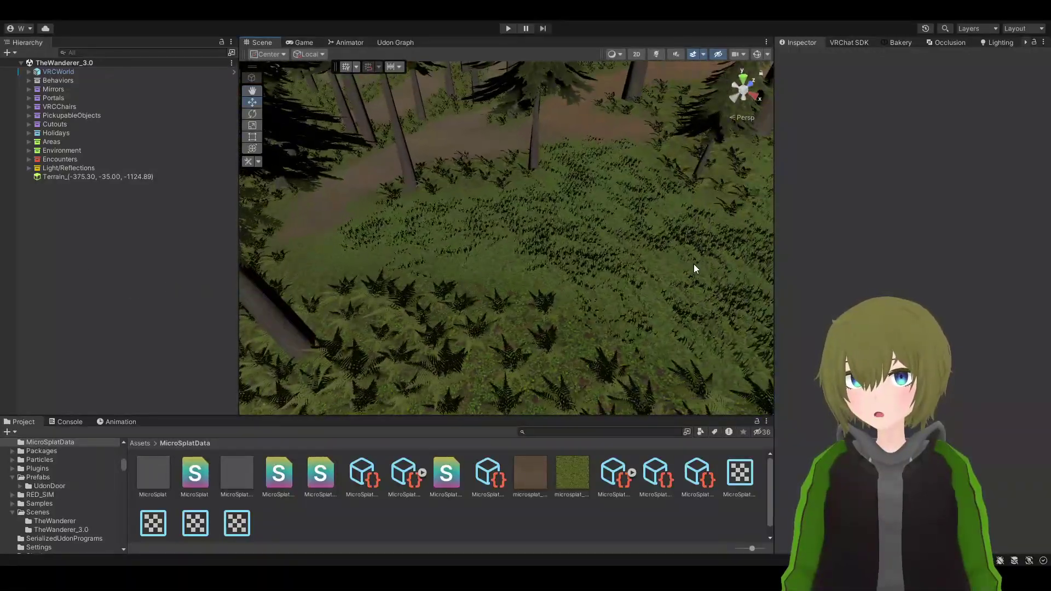
In the terrain's Paint Trees mode, erase the multi-variant grass clumps beside the path
left_click(699, 245)
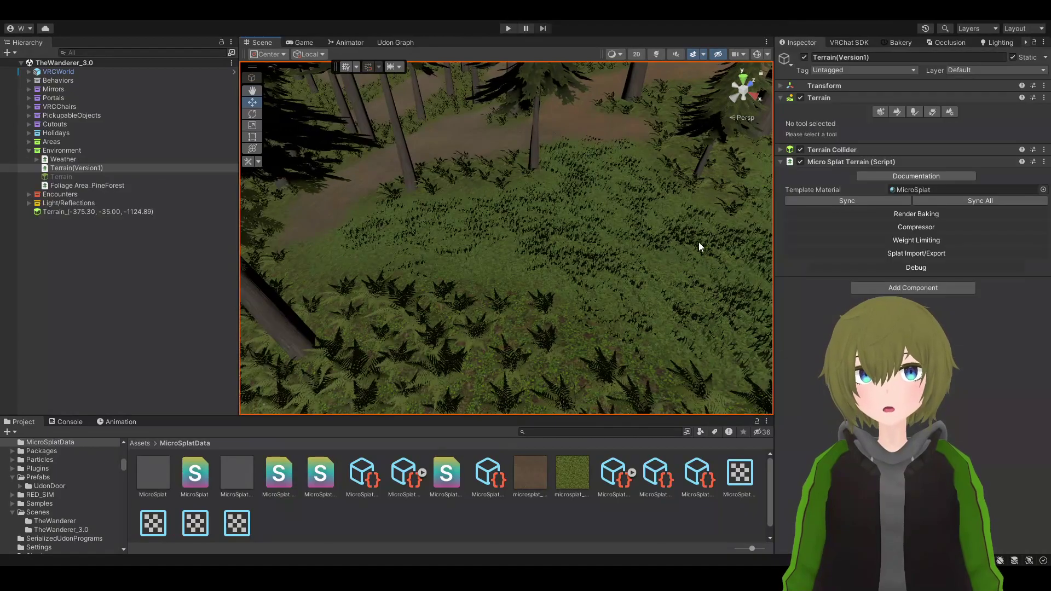
left_click(915, 112)
left_click(1006, 239)
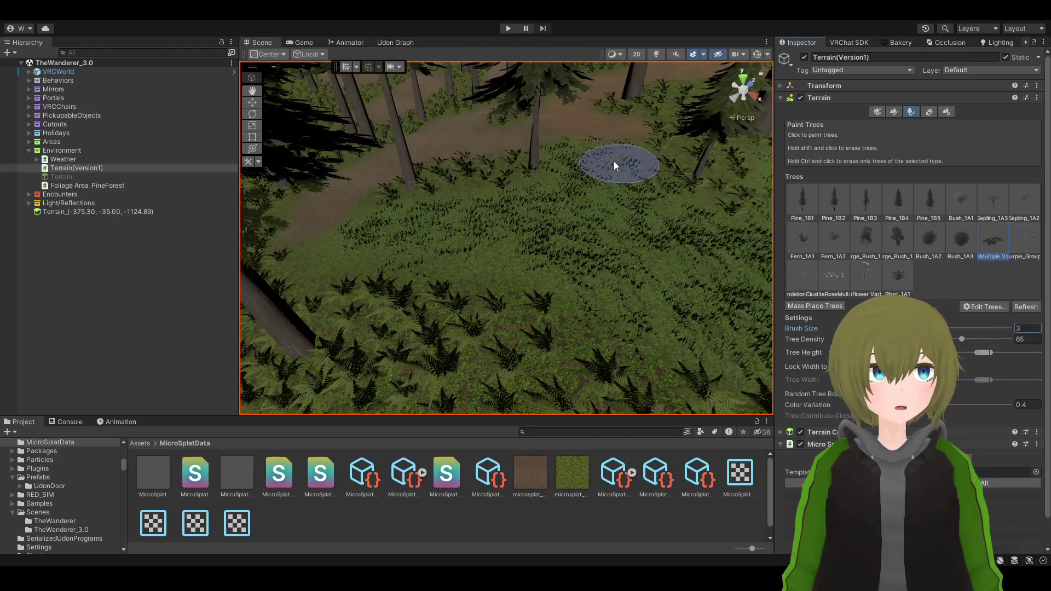
left_click_drag(595, 150, 598, 241, "ctrl")
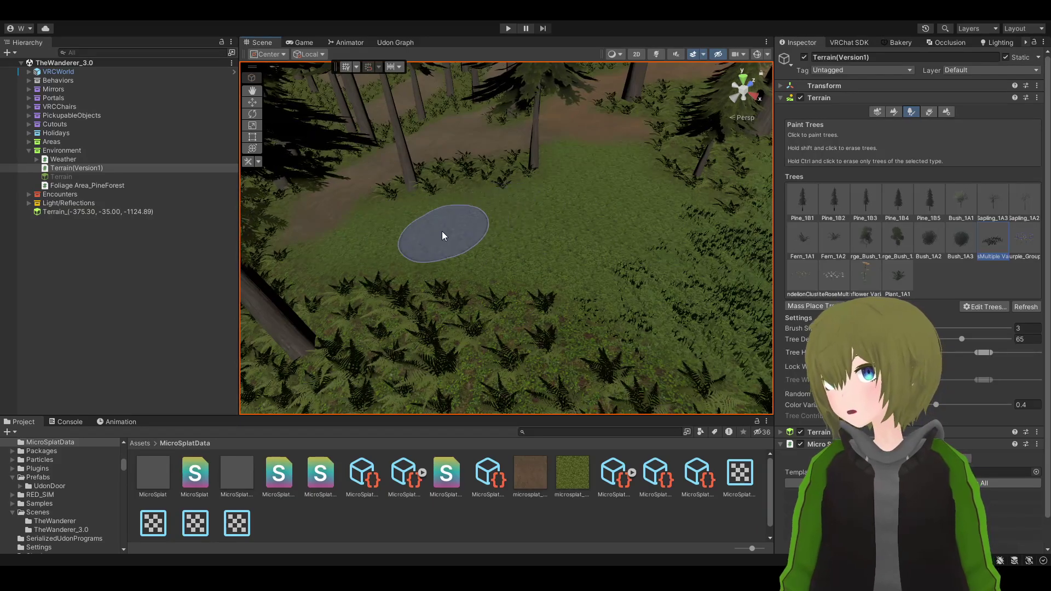
mouse_move(441, 236)
left_mouse_down("alt")
mouse_move(626, 228)
mouse_move(630, 241)
left_mouse_up("alt")
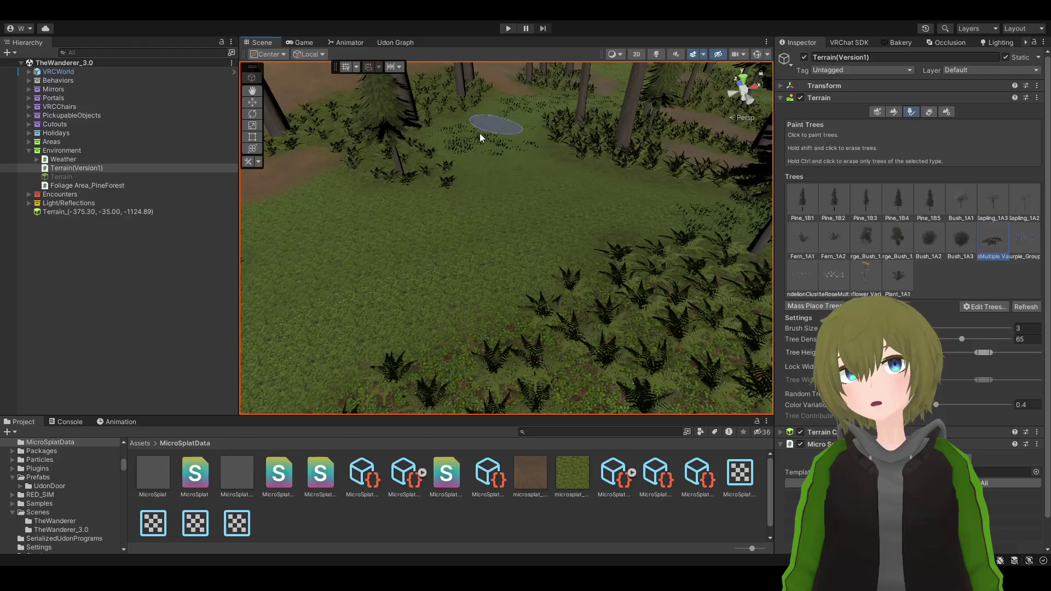
right_click_drag(450, 130, 739, 154)
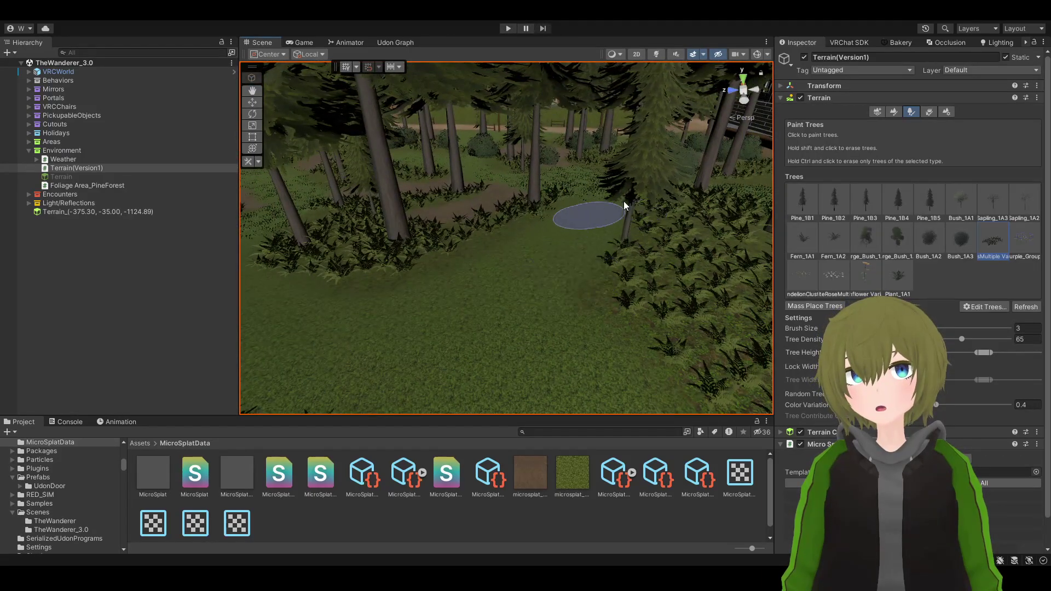
right_click_drag(588, 215, 509, 295)
Paint dense Fern_1A2 ferns around and to the left of a pine trunk
left_click(839, 206)
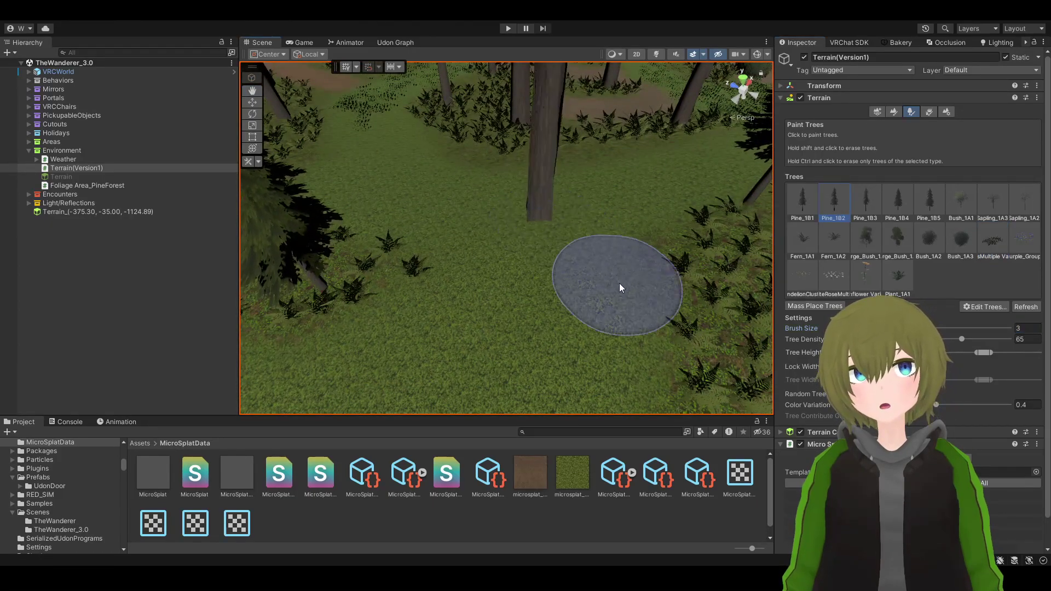
left_click(834, 248)
left_click_drag(461, 272, 540, 222)
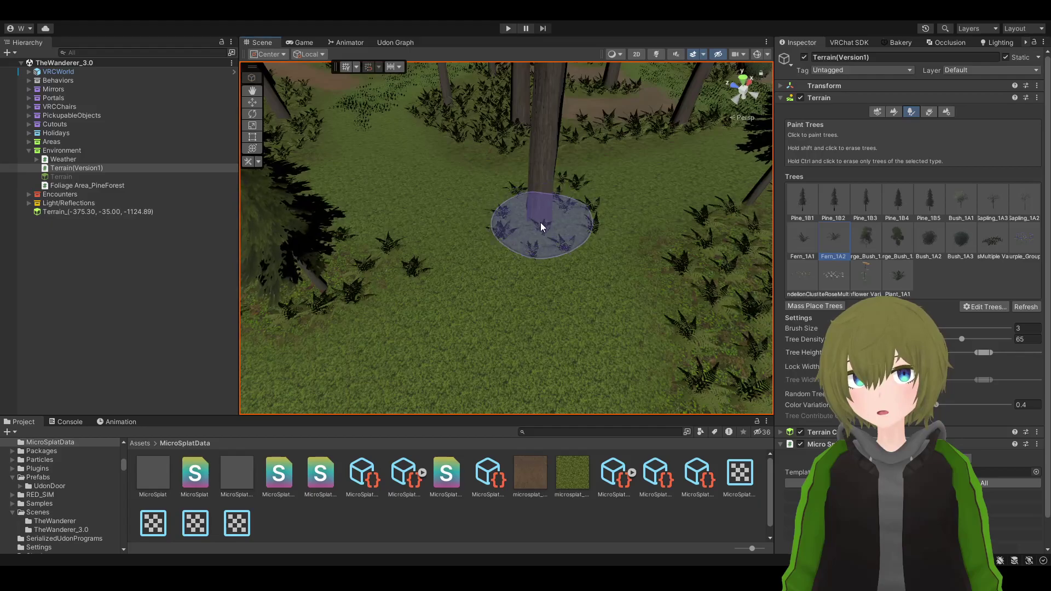
mouse_move(541, 160)
left_mouse_down()
mouse_move(521, 130)
mouse_move(503, 180)
mouse_move(514, 149)
left_mouse_up()
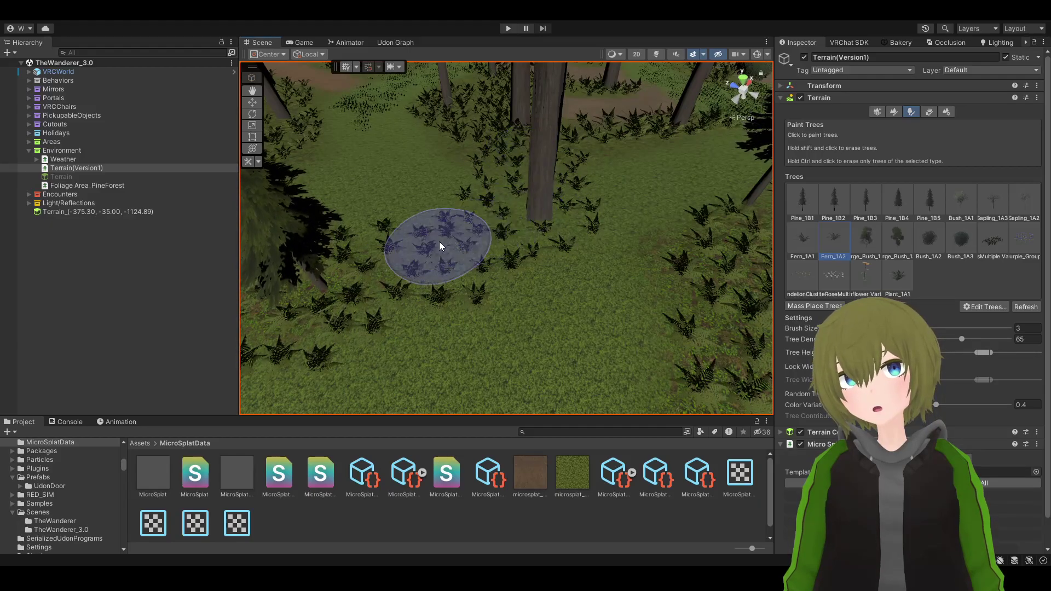
mouse_move(439, 241)
right_mouse_down()
mouse_move(579, 197)
mouse_move(531, 202)
mouse_move(621, 221)
right_mouse_up()
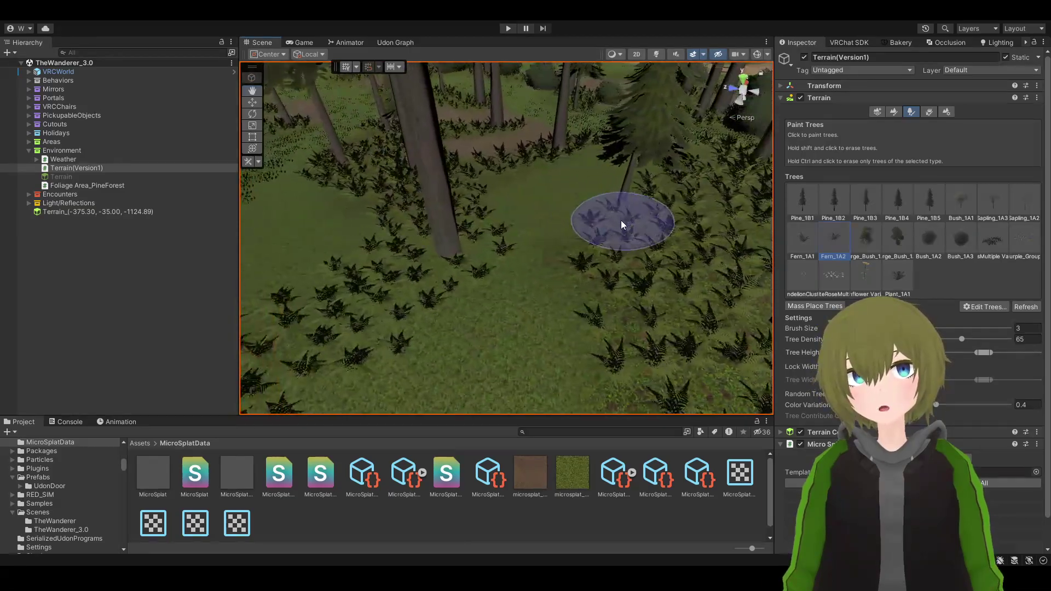
mouse_move(415, 256)
right_mouse_down()
mouse_move(497, 261)
mouse_move(712, 236)
right_mouse_up()
Paint Layer_PineForestRaw texture over the grass near the ferns using Paint Texture mode
left_click(895, 111)
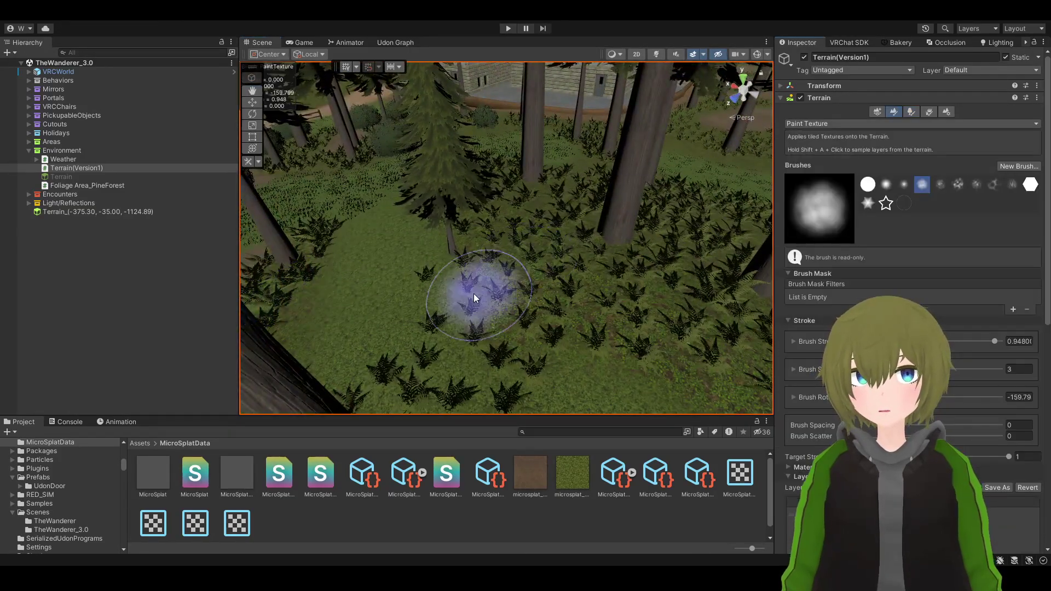
scroll(475, 299, "up", 5)
scroll(823, 329, "down", 10)
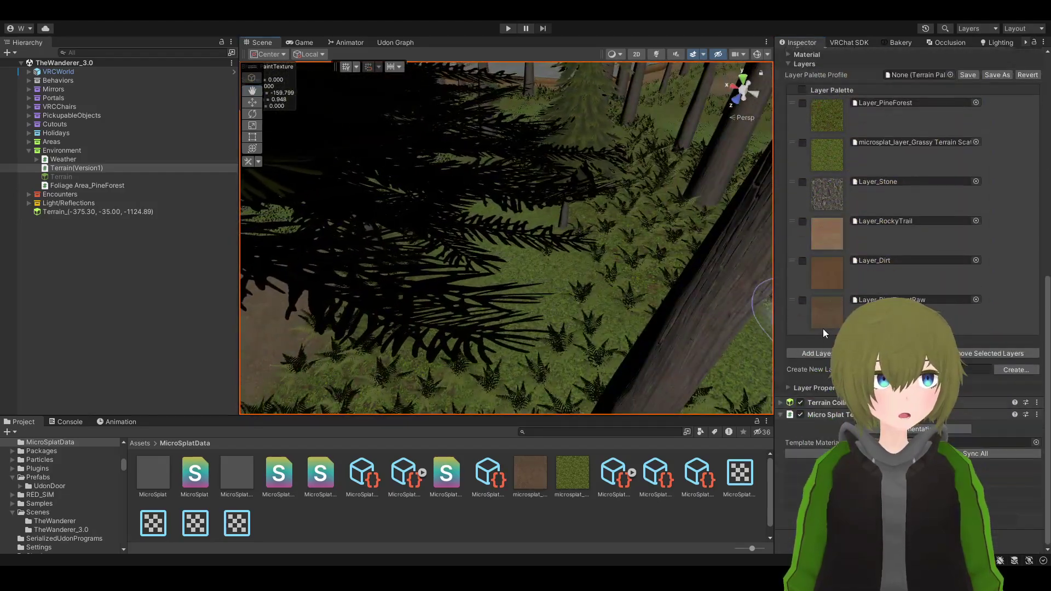
left_click(820, 328)
right_click_drag(557, 182, 446, 271)
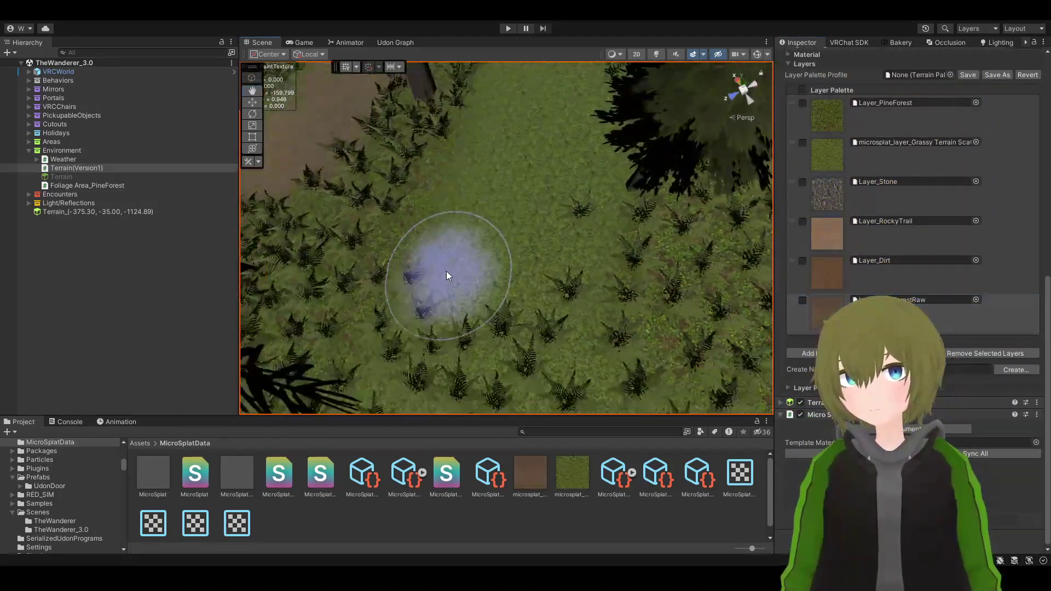
mouse_move(492, 224)
left_mouse_down()
mouse_move(495, 176)
mouse_move(469, 247)
mouse_move(486, 260)
mouse_move(554, 244)
mouse_move(590, 200)
left_mouse_up()
mouse_move(501, 286)
left_mouse_down()
mouse_move(537, 186)
mouse_move(564, 160)
left_mouse_up()
Paint the Pine Forest texture at the path's end and around the path by a tree
mouse_move(563, 160)
right_mouse_down()
mouse_move(629, 97)
mouse_move(626, 112)
right_mouse_up()
mouse_move(540, 216)
left_mouse_down()
mouse_move(540, 151)
mouse_move(558, 247)
left_mouse_up()
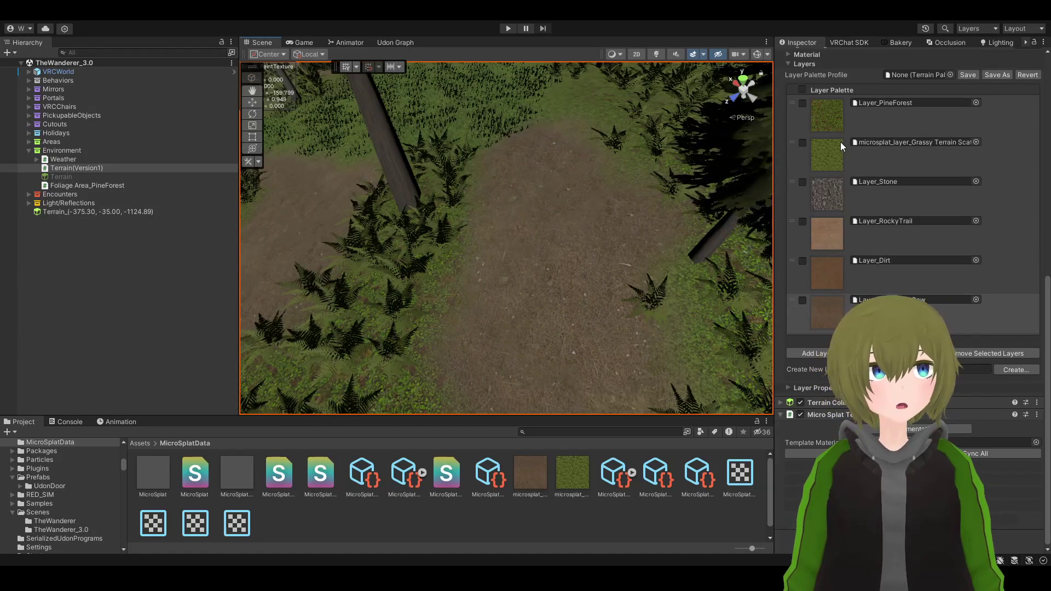
right_click_drag(520, 189, 340, 237)
right_click_drag(572, 213, 434, 289)
mouse_move(597, 317)
left_mouse_down()
mouse_move(639, 324)
mouse_move(551, 236)
left_mouse_up()
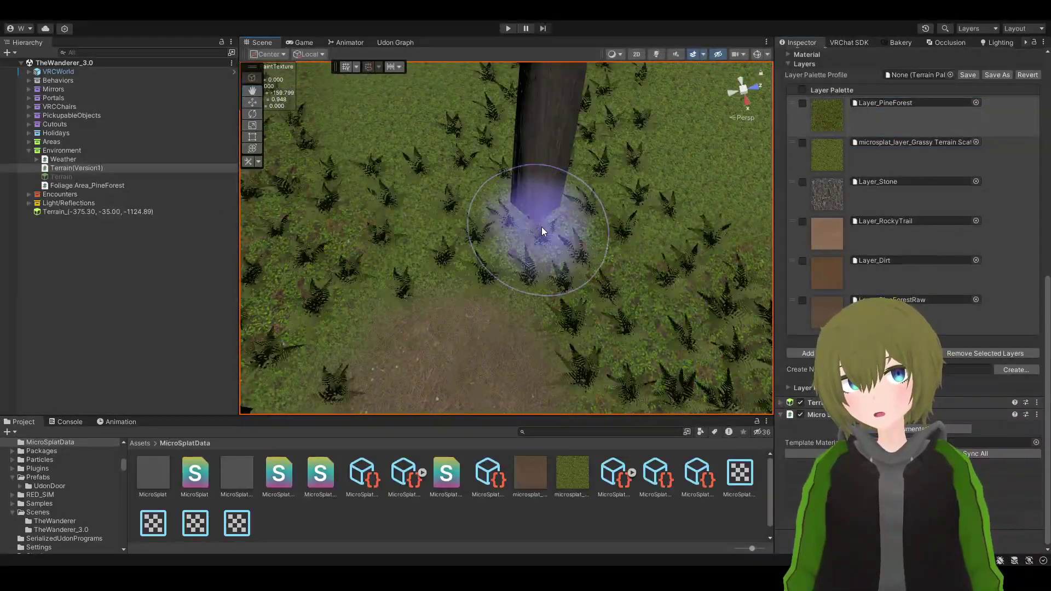
mouse_move(581, 291)
left_mouse_down()
mouse_move(502, 250)
mouse_move(420, 257)
left_mouse_up()
Paint Pine Forest texture over the grass and around a tree base
right_click_drag(408, 253, 296, 218)
mouse_move(432, 241)
left_mouse_down()
mouse_move(464, 244)
mouse_move(520, 223)
left_mouse_up()
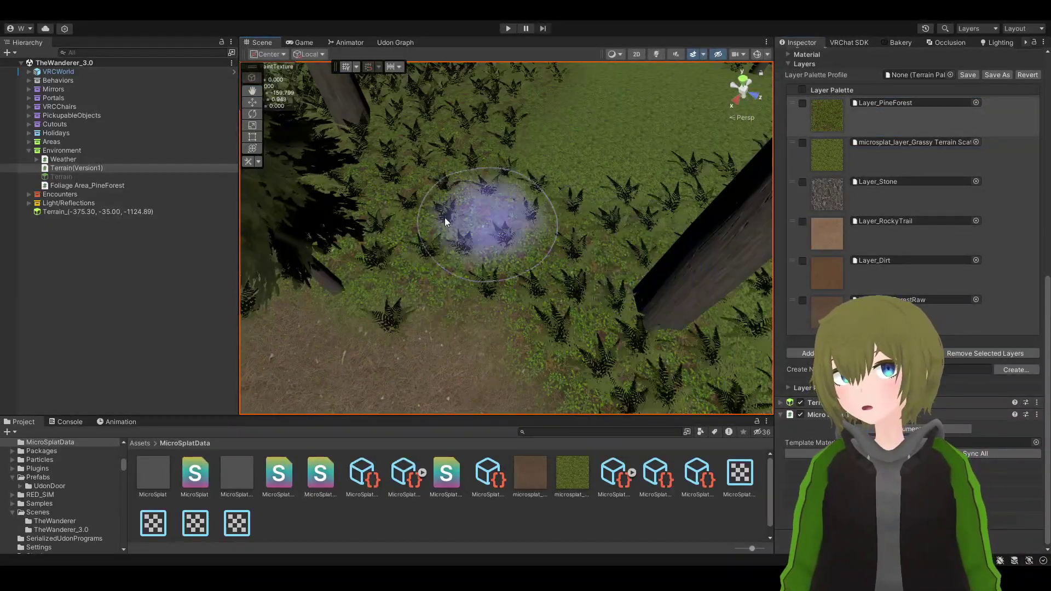
right_click_drag(444, 218, 623, 233)
mouse_move(405, 276)
left_mouse_down()
mouse_move(561, 228)
mouse_move(592, 278)
mouse_move(478, 208)
left_mouse_up()
left_click_drag(668, 283, 673, 280)
mouse_move(646, 268)
left_mouse_down()
mouse_move(580, 248)
mouse_move(493, 253)
left_mouse_up()
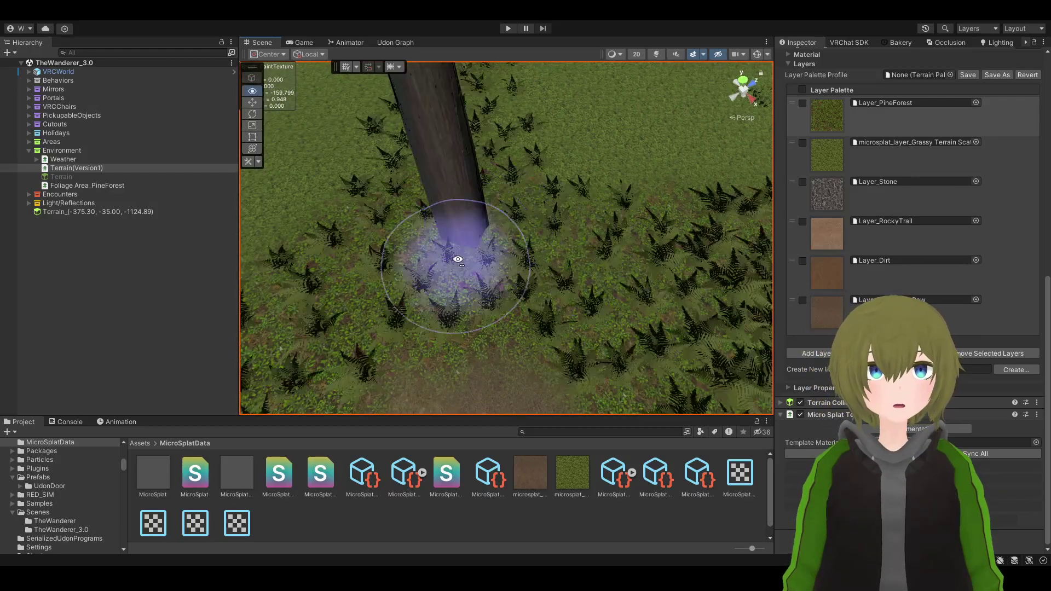
Paint Pine Forest texture across another patch of fern-covered forest floor
right_click_drag(457, 257, 553, 253)
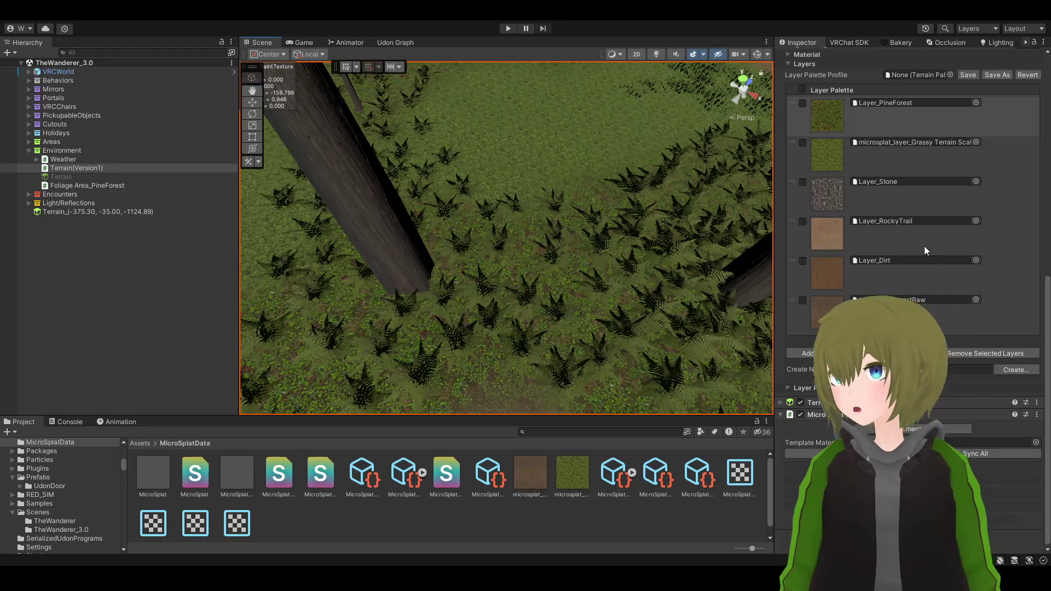
right_click_drag(638, 274, 581, 268)
right_click_drag(754, 283, 625, 251)
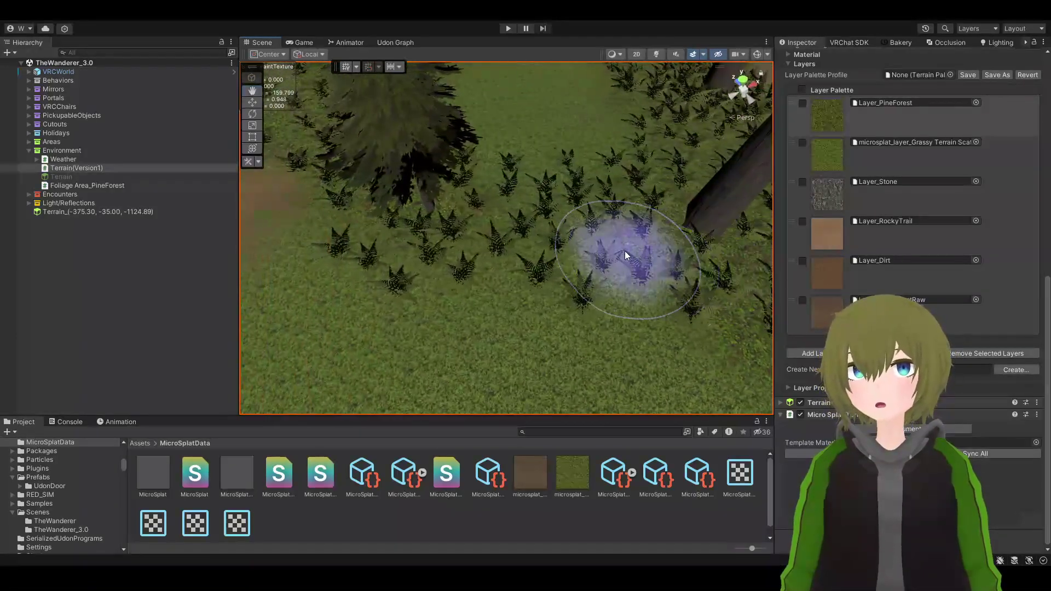
mouse_move(626, 250)
left_mouse_down()
mouse_move(435, 220)
mouse_move(390, 235)
left_mouse_up()
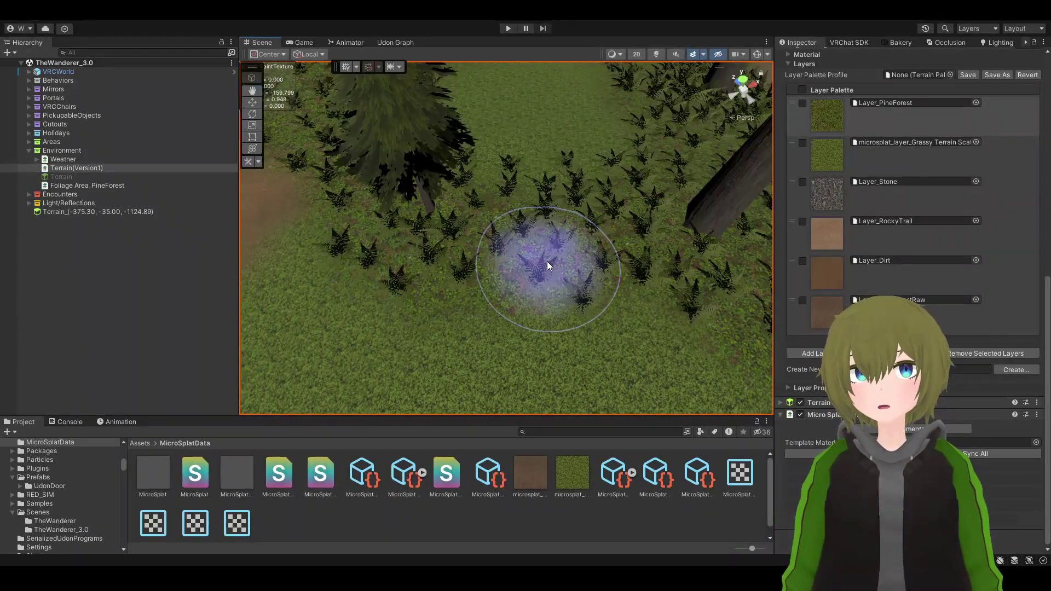
mouse_move(481, 244)
right_mouse_down()
mouse_move(427, 205)
mouse_move(657, 222)
right_mouse_up()
left_click_drag(603, 229, 481, 244)
Fly over the dirt path to the grass clearing and look down on it
mouse_move(480, 239)
right_mouse_down()
mouse_move(366, 218)
mouse_move(378, 220)
right_mouse_up()
left_click_drag(496, 259, 751, 294, "alt")
right_click_drag(838, 292, 949, 389)
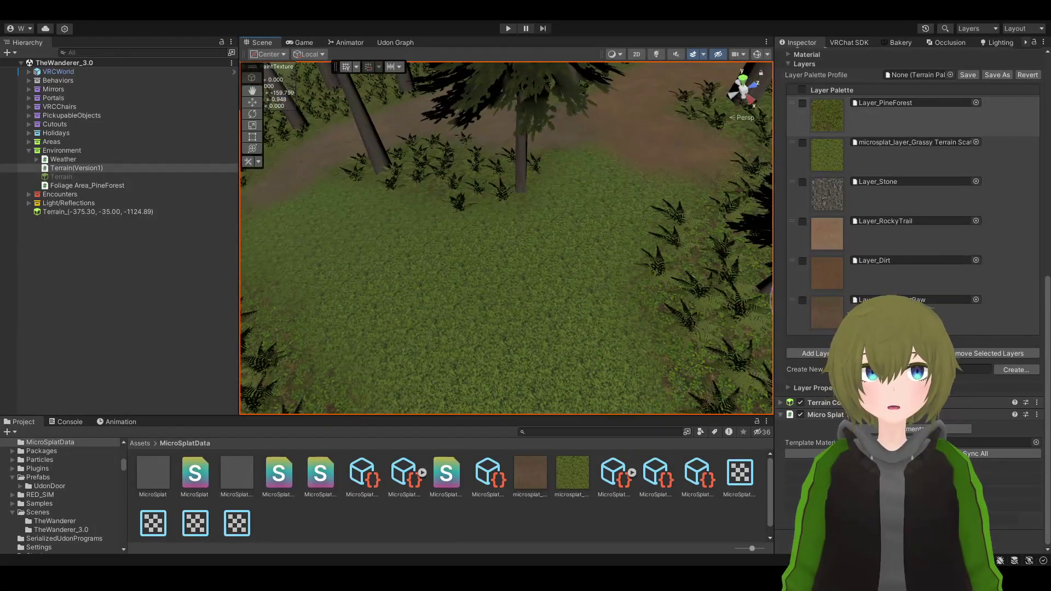
mouse_move(306, 230)
left_mouse_down("alt")
mouse_move(258, 222)
mouse_move(630, 211)
mouse_move(683, 182)
left_mouse_up("alt")
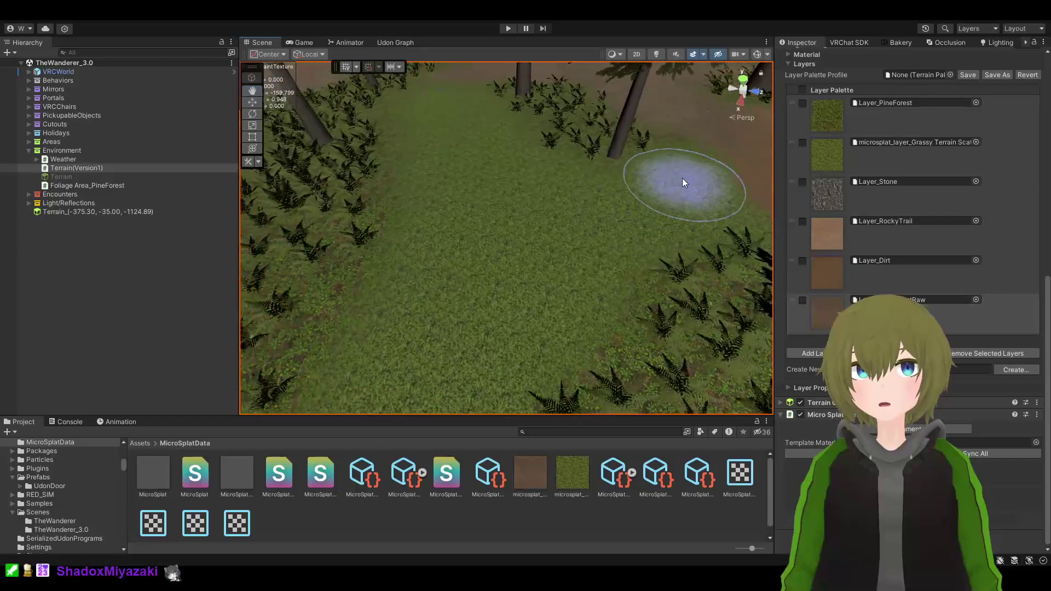
mouse_move(671, 222)
left_mouse_down("alt")
mouse_move(504, 251)
mouse_move(501, 262)
mouse_move(490, 223)
left_mouse_up("alt")
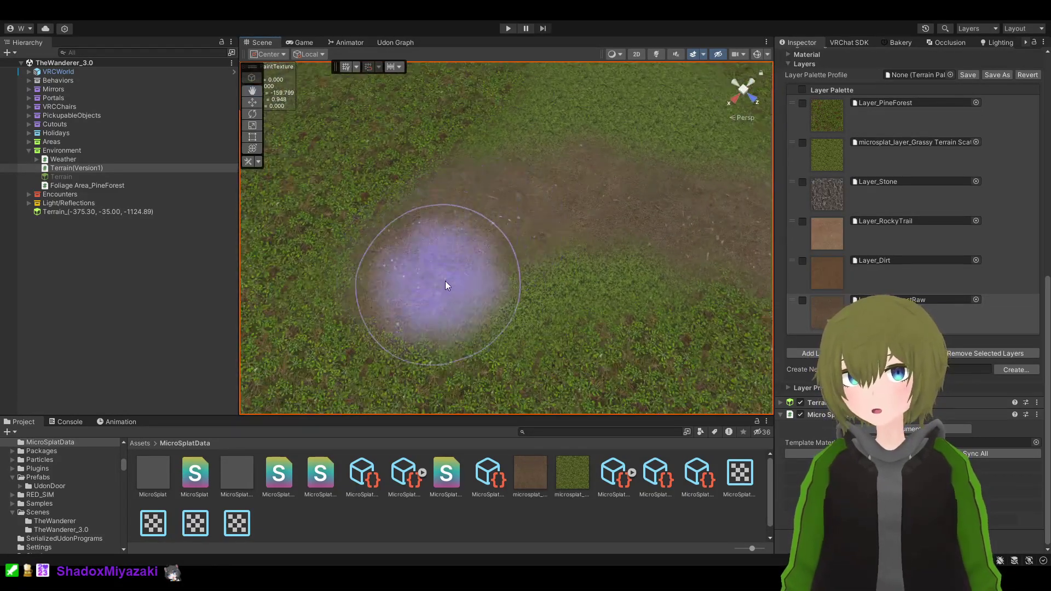
left_click_drag(656, 234, 582, 231, "alt")
left_click_drag(630, 196, 552, 155, "alt")
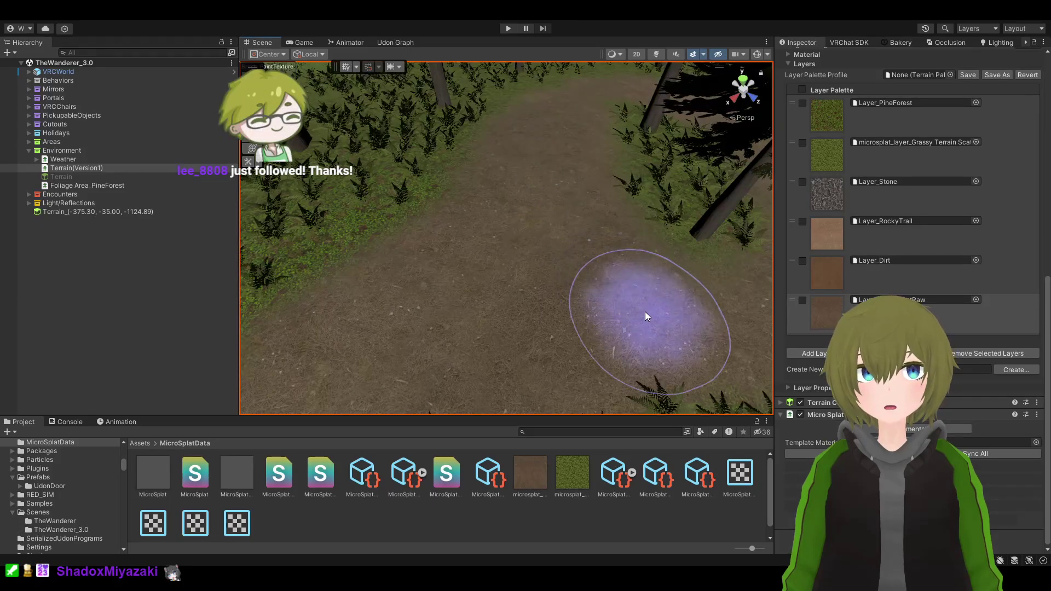
left_click_drag(644, 323, 587, 289, "alt")
Orbit among the trees and fly down to a low view over a grassy clearing
right_click_drag(587, 289, 799, 290)
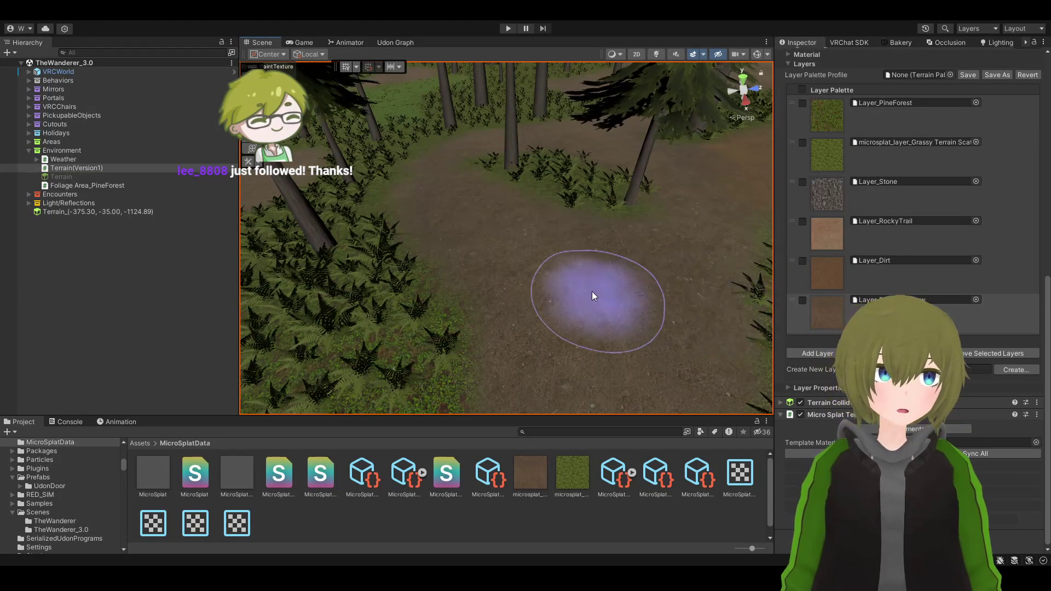
mouse_move(593, 291)
left_mouse_down("alt")
mouse_move(509, 281)
mouse_move(727, 264)
mouse_move(564, 235)
mouse_move(563, 201)
left_mouse_up("alt")
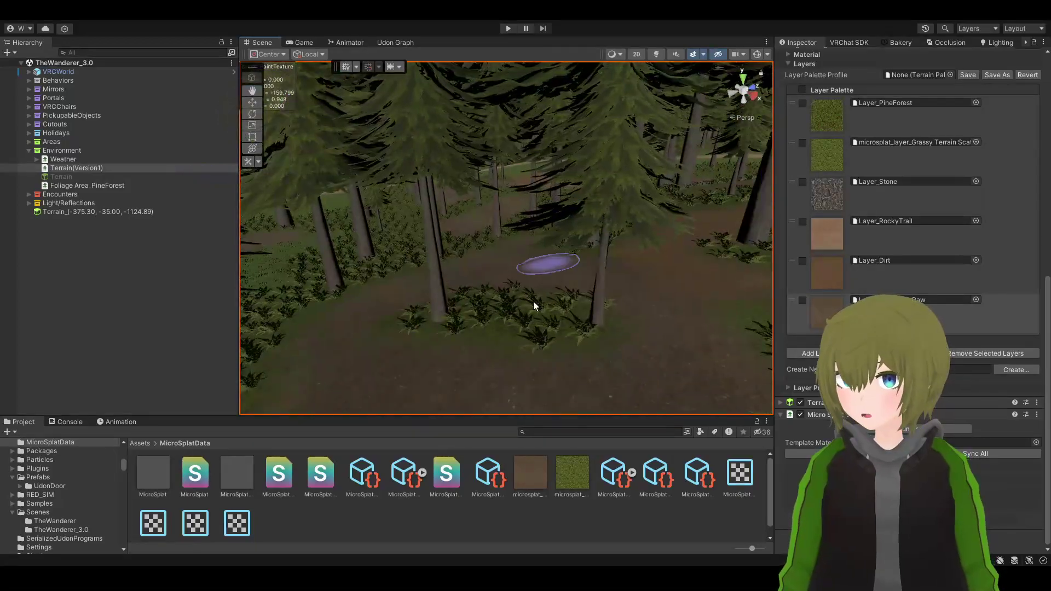
left_click_drag(500, 277, 777, 285, "alt")
right_click_drag(777, 285, 5, 323)
right_click_drag(698, 239, 822, 334)
mouse_move(887, 351)
right_mouse_down()
mouse_move(977, 381)
mouse_move(1026, 359)
mouse_move(931, 323)
mouse_move(898, 262)
mouse_move(902, 111)
mouse_move(899, 482)
mouse_move(890, 476)
right_mouse_up()
right_click_drag(568, 303, 328, 366)
mouse_move(328, 366)
left_mouse_down("alt")
mouse_move(570, 246)
mouse_move(961, 179)
left_mouse_up("alt")
Switch to Paint Trees with Pine_1B1 selected and fly to another grassy clearing
scroll(912, 118, "up", 3)
scroll(912, 119, "up", 5)
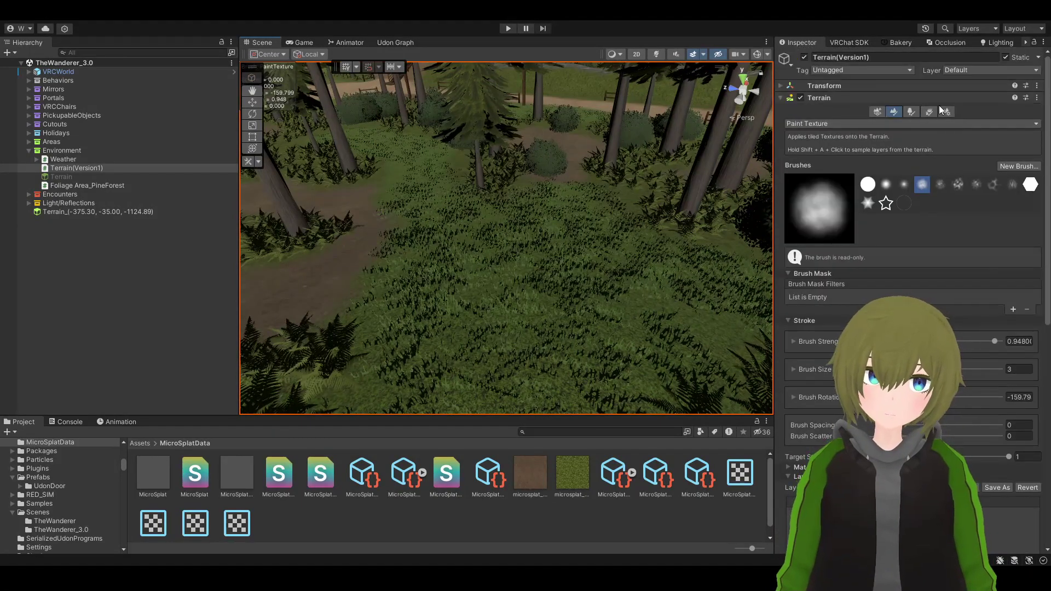
left_click(913, 112)
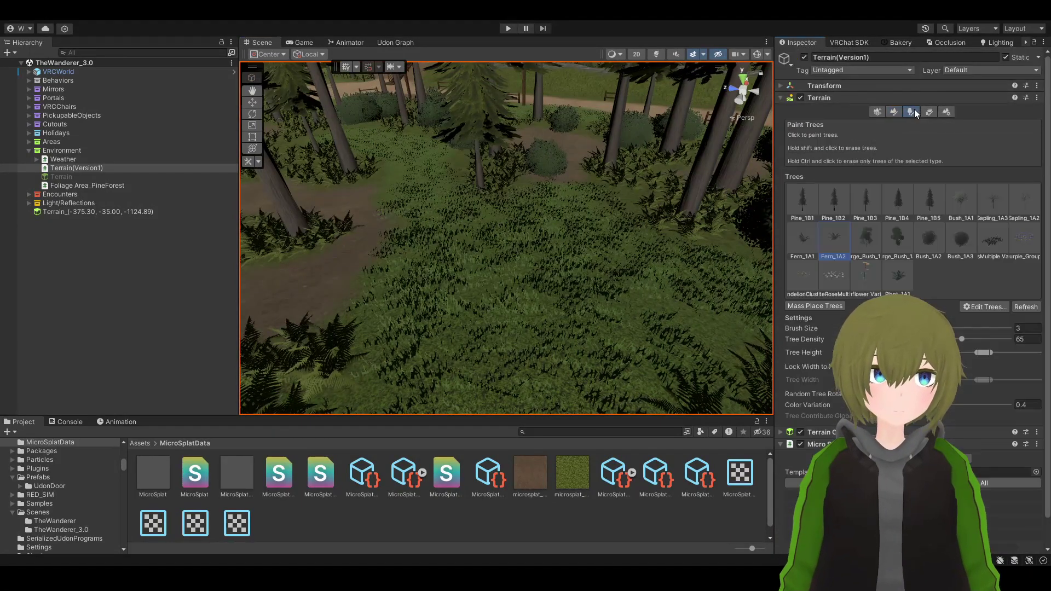
left_click(803, 203)
left_click_drag(553, 263, 499, 271, "alt")
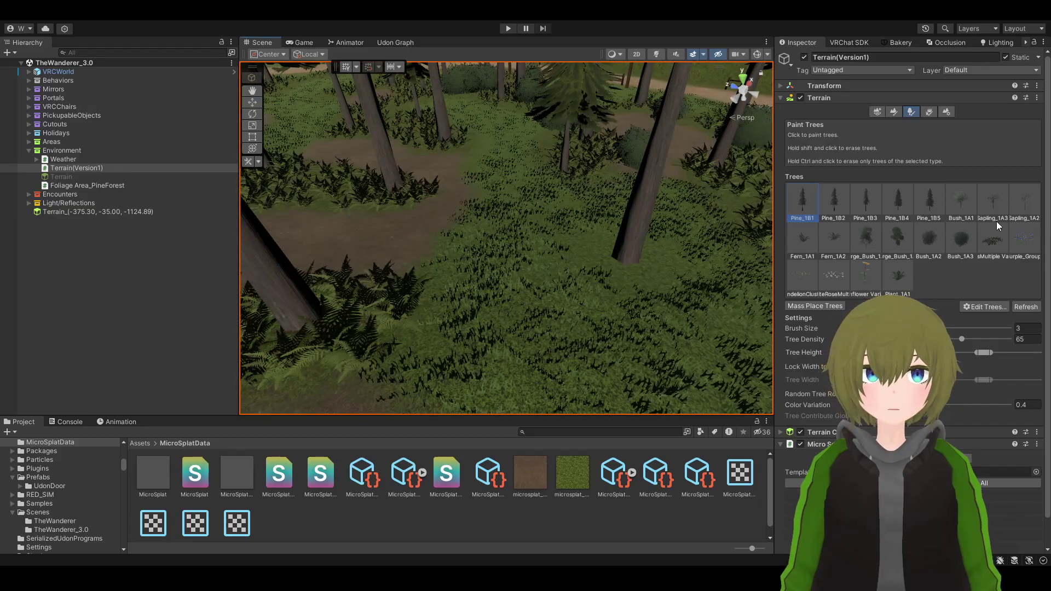
mouse_move(383, 199)
right_mouse_down()
mouse_move(331, 195)
mouse_move(551, 190)
mouse_move(564, 200)
right_mouse_up()
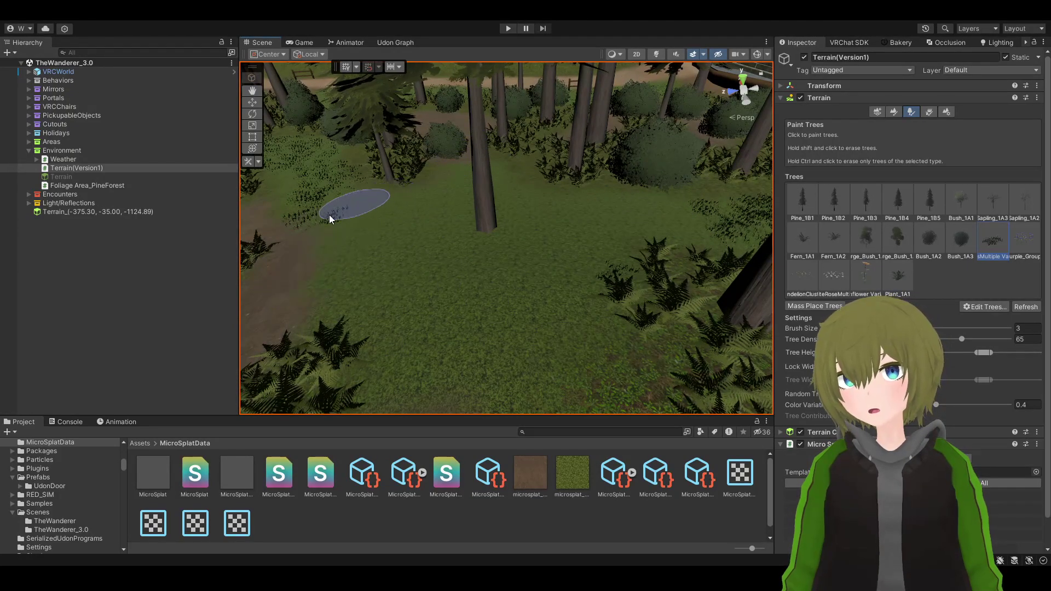
mouse_move(395, 199)
right_mouse_down()
mouse_move(759, 159)
mouse_move(790, 218)
mouse_move(560, 332)
right_mouse_up()
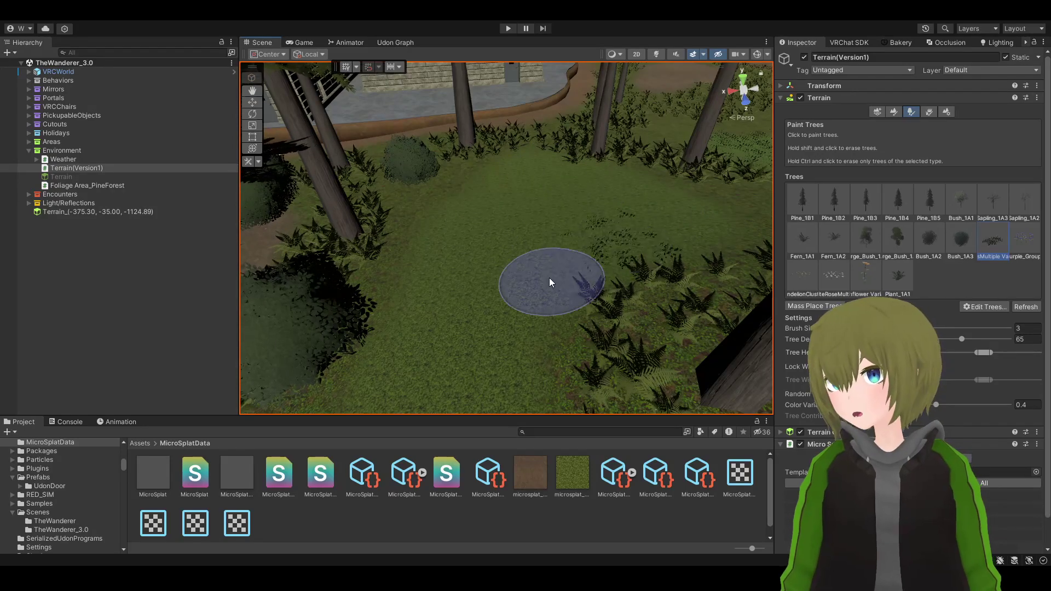
mouse_move(550, 278)
left_mouse_down("alt")
mouse_move(621, 346)
mouse_move(617, 252)
mouse_move(627, 254)
mouse_move(586, 208)
left_mouse_up("alt")
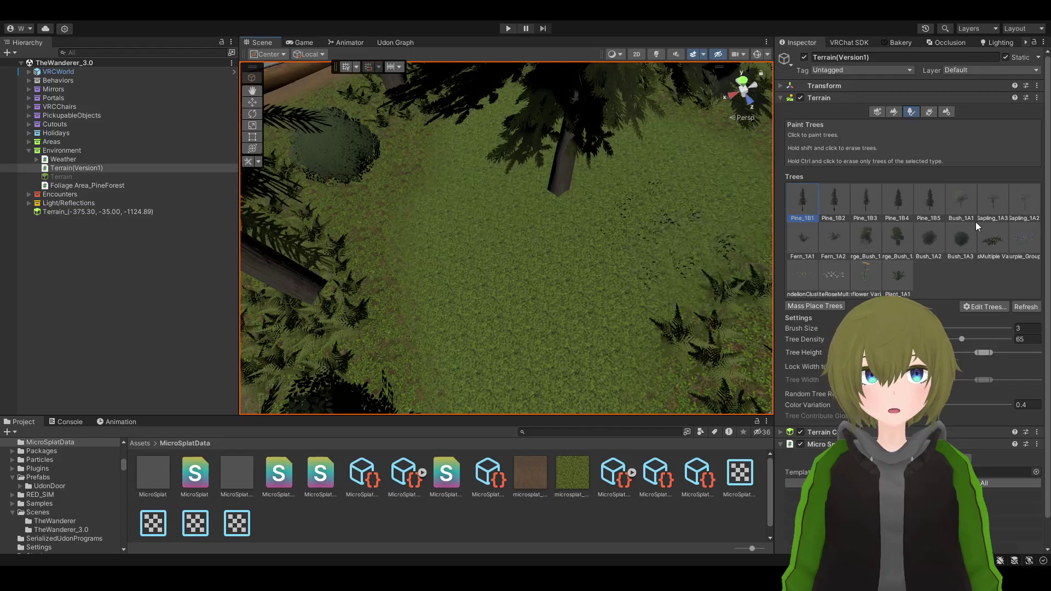
Brush Fern_1A2 ferns across the grass among the pine trunks and dirt path
left_click(844, 235)
right_click_drag(690, 281, 861, 178)
mouse_move(862, 181)
left_mouse_down("alt")
mouse_move(715, 208)
mouse_move(821, 207)
mouse_move(730, 207)
mouse_move(291, 157)
mouse_move(482, 176)
mouse_move(534, 238)
mouse_move(486, 207)
left_mouse_up("alt")
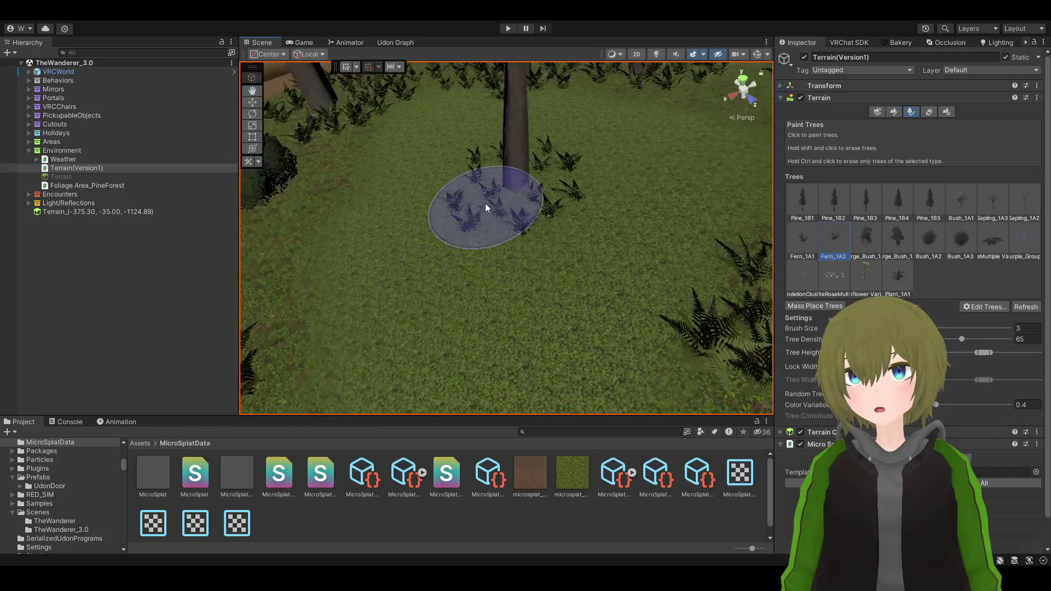
mouse_move(580, 268)
left_mouse_down("alt")
mouse_move(705, 236)
mouse_move(696, 241)
left_mouse_up("alt")
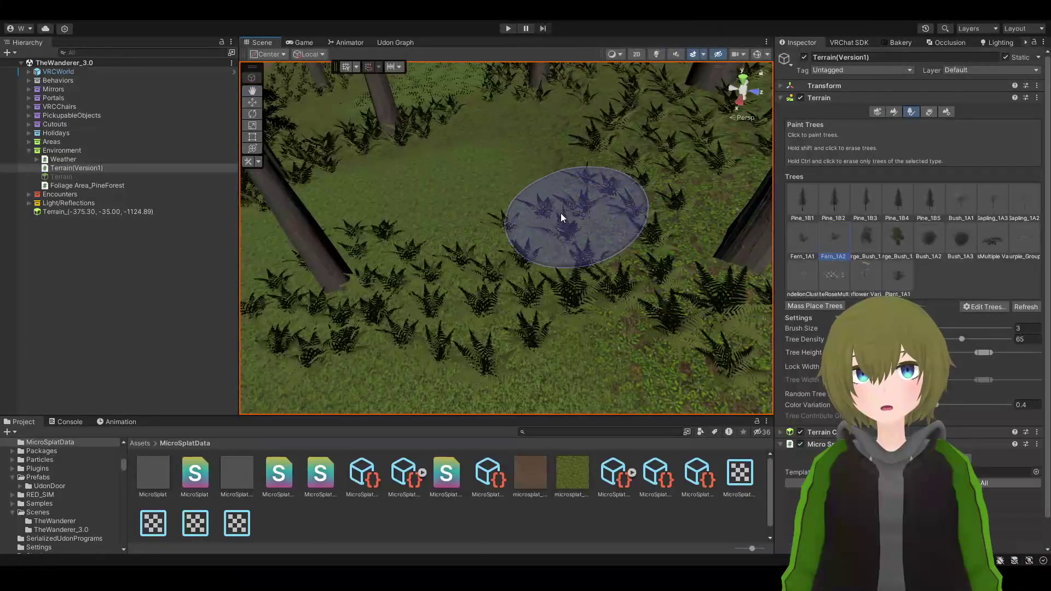
mouse_move(525, 270)
left_mouse_down("alt")
mouse_move(548, 291)
mouse_move(432, 274)
mouse_move(460, 275)
mouse_move(70, 265)
mouse_move(468, 265)
mouse_move(586, 251)
mouse_move(608, 211)
left_mouse_up("alt")
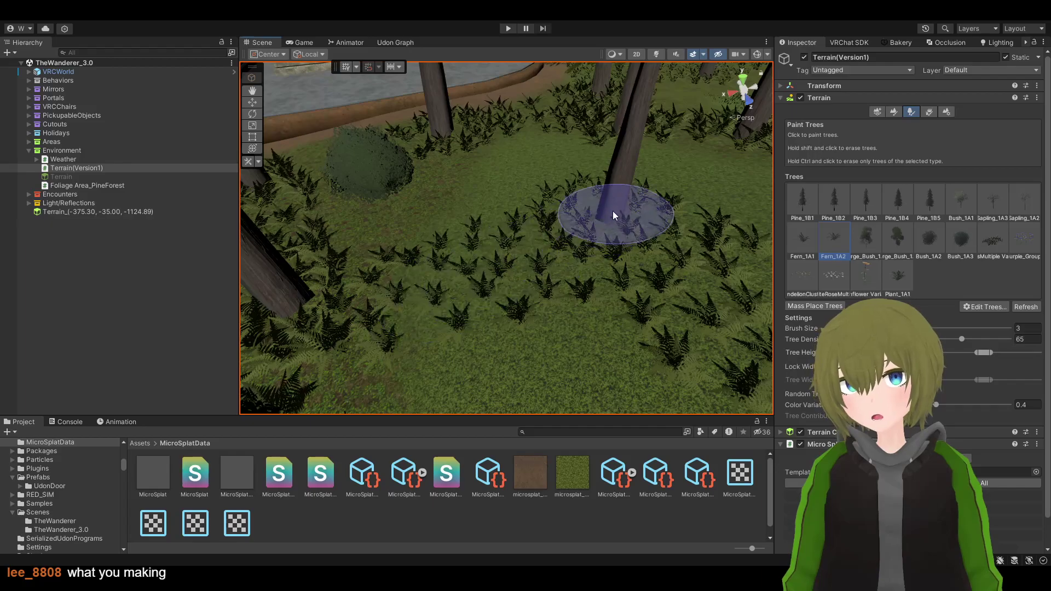
right_click_drag(528, 215, 457, 224)
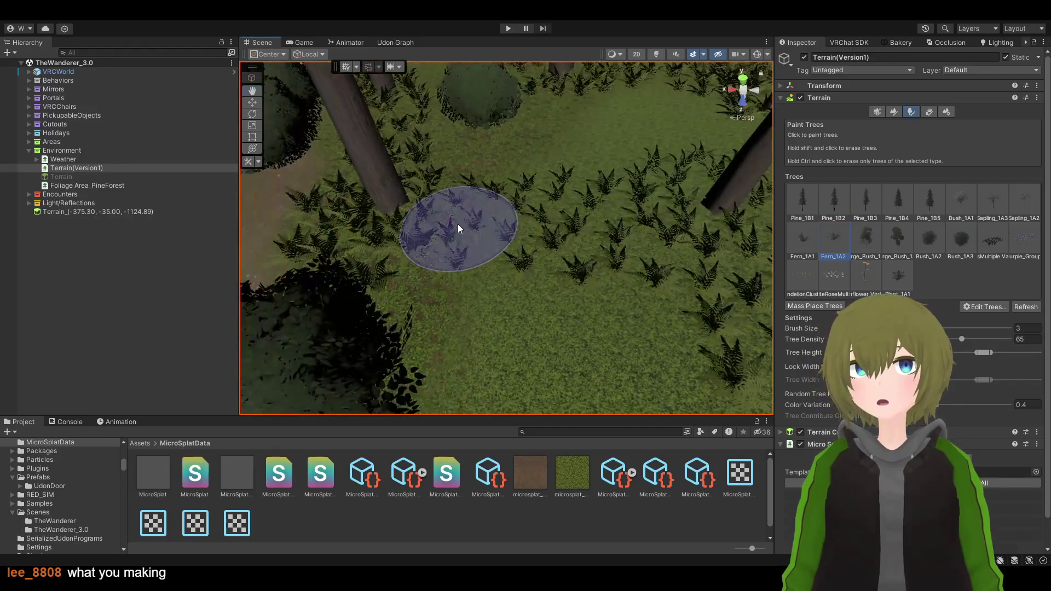
mouse_move(389, 247)
right_mouse_down()
mouse_move(411, 251)
mouse_move(575, 176)
mouse_move(664, 228)
mouse_move(712, 229)
right_mouse_up()
Blend Pine Forest texture into the grass among the ferns and tree trunks
left_click(899, 110)
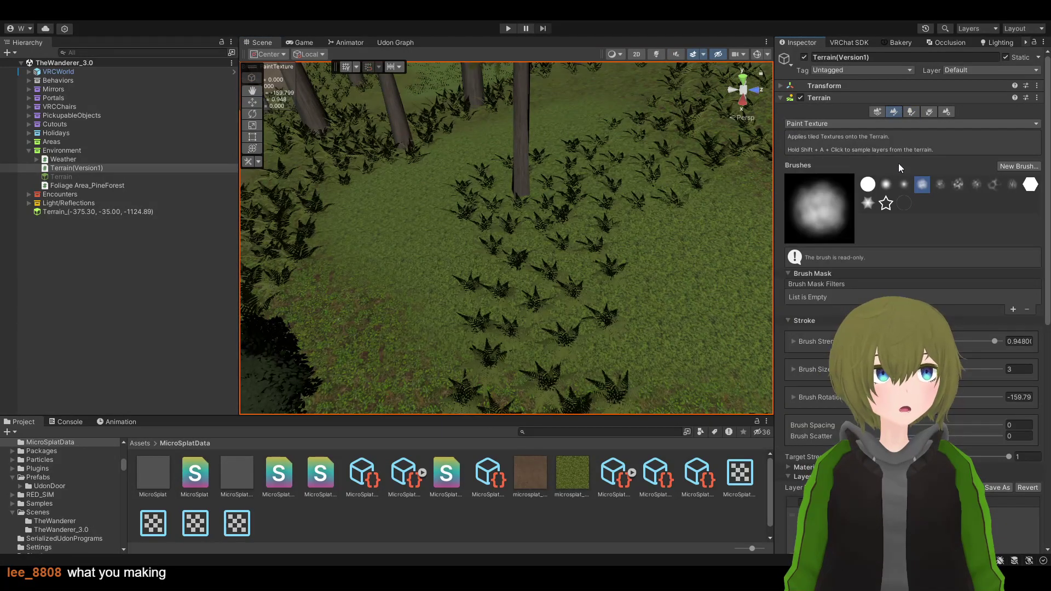
scroll(898, 163, "down", 5)
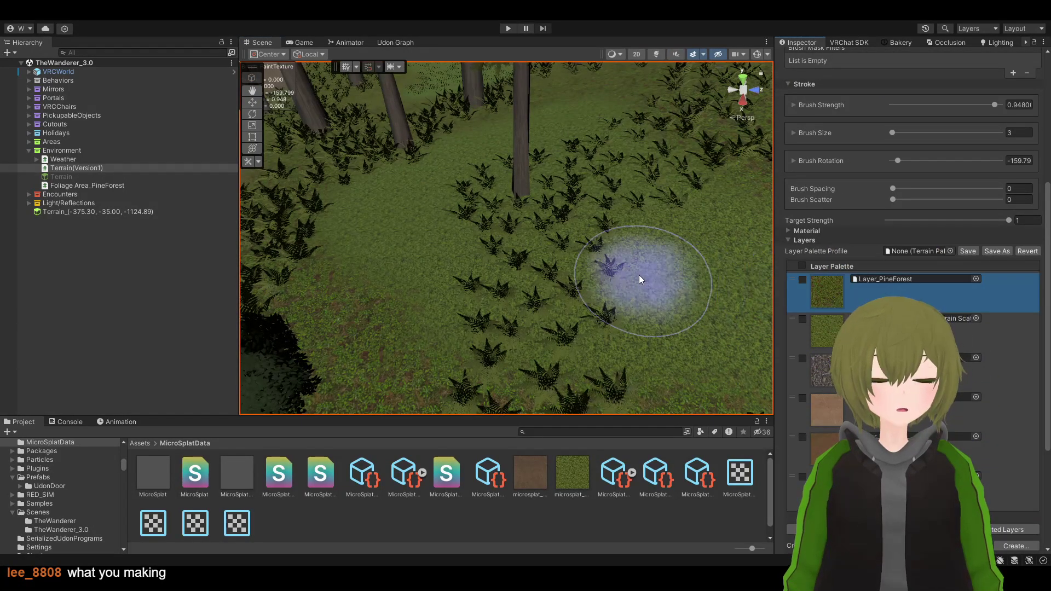
right_click_drag(610, 276, 633, 301)
mouse_move(468, 221)
left_mouse_down()
mouse_move(468, 137)
mouse_move(561, 140)
left_mouse_up()
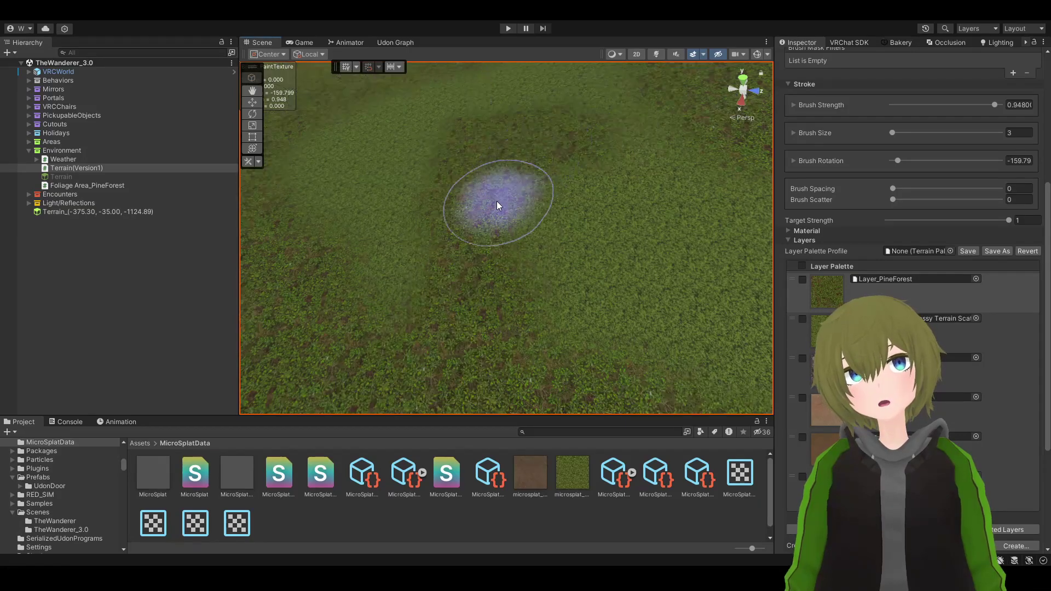
mouse_move(498, 201)
right_mouse_down()
mouse_move(563, 188)
mouse_move(506, 207)
mouse_move(566, 159)
right_mouse_up()
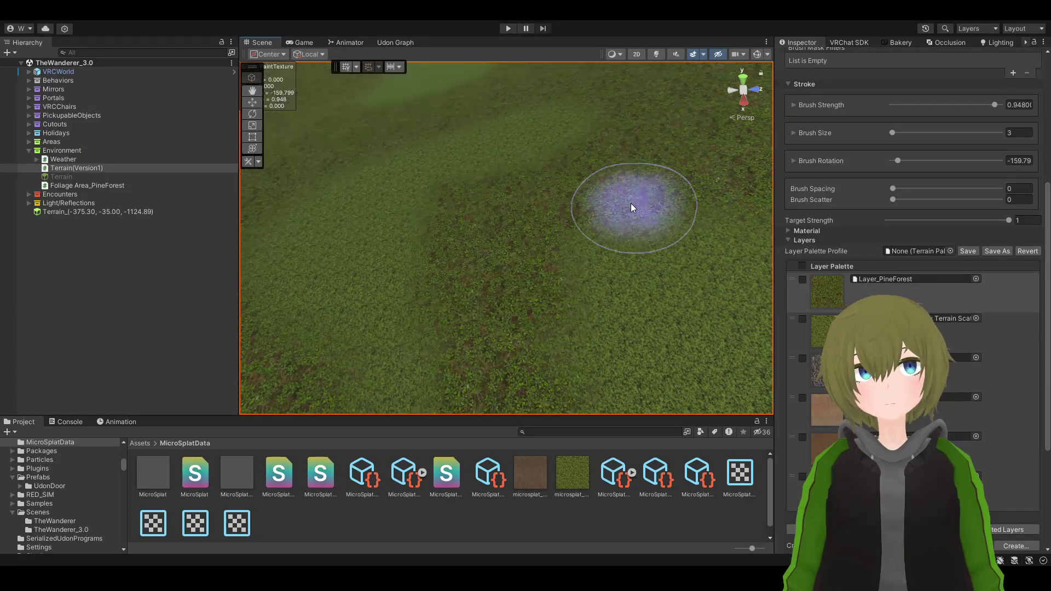
mouse_move(441, 230)
right_mouse_down()
mouse_move(282, 253)
mouse_move(411, 376)
mouse_move(634, 340)
mouse_move(790, 331)
mouse_move(681, 341)
mouse_move(573, 375)
mouse_move(610, 390)
mouse_move(600, 404)
mouse_move(613, 394)
right_mouse_up()
scroll(867, 248, "up", 10)
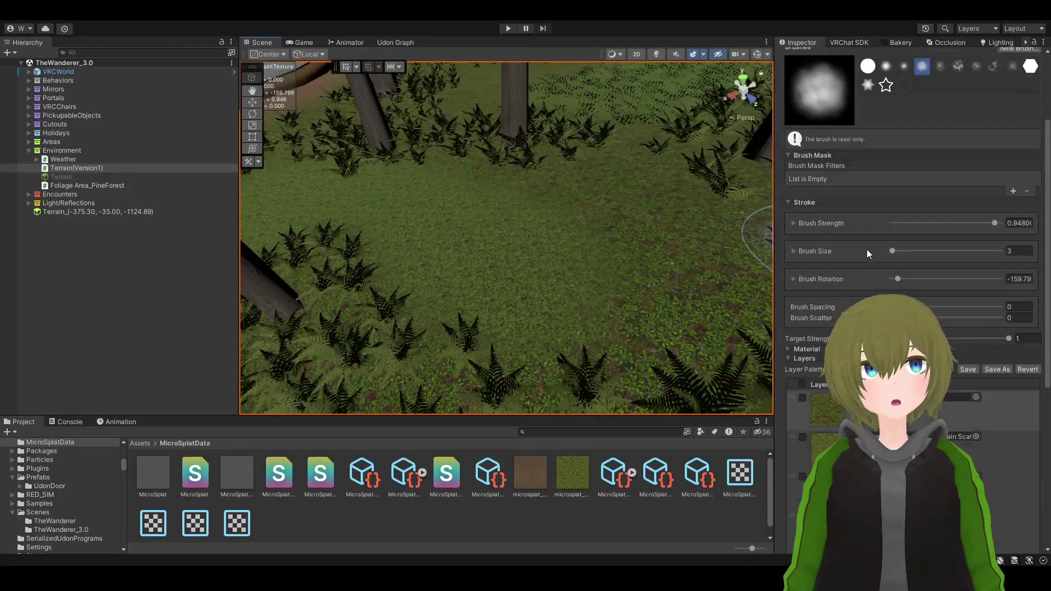
left_click(910, 112)
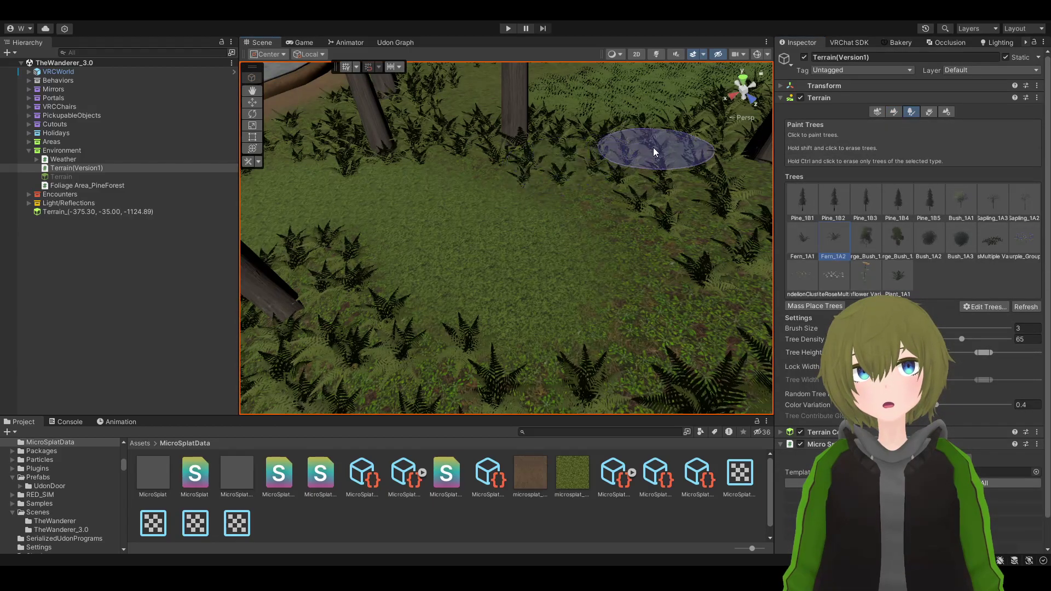
right_click_drag(653, 149, 572, 135)
Paint a brown dirt path leftward across the grassy clearing with the last texture layer
left_click(895, 111)
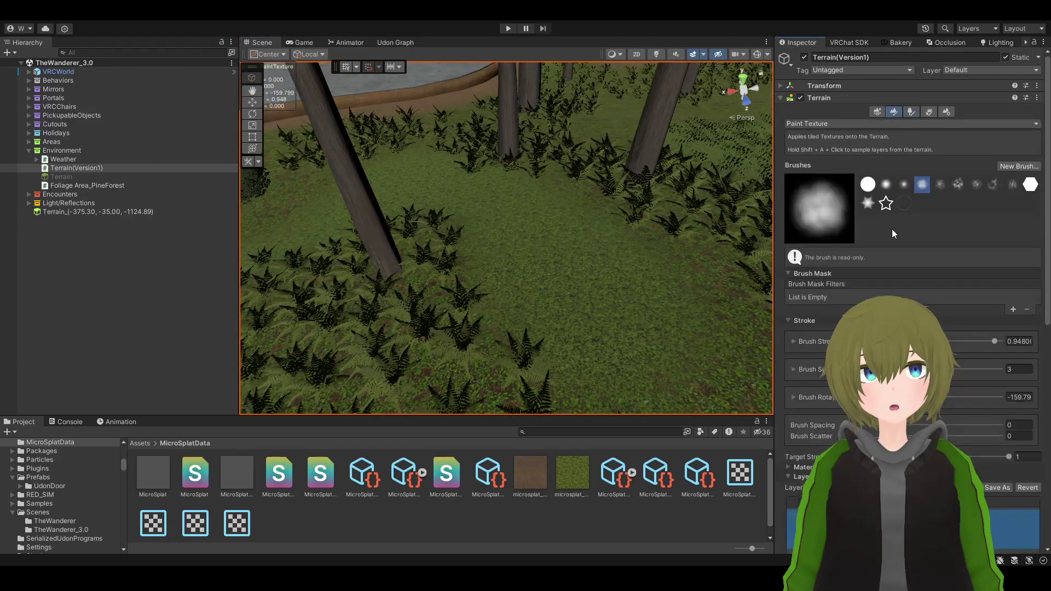
scroll(892, 229, "down", 8)
left_click(822, 442)
right_click_drag(723, 279, 572, 204)
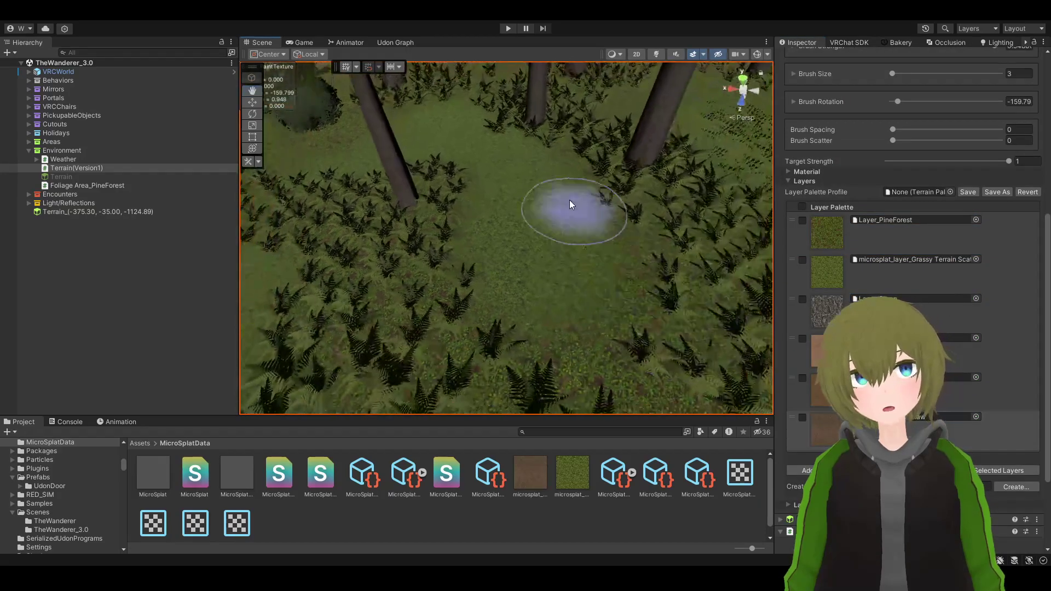
mouse_move(523, 178)
left_mouse_down()
mouse_move(500, 213)
mouse_move(549, 284)
mouse_move(563, 282)
mouse_move(559, 189)
left_mouse_up()
right_click_drag(580, 249, 457, 240)
left_click_drag(457, 240, 534, 248)
mouse_move(539, 247)
left_mouse_down()
mouse_move(644, 161)
mouse_move(484, 210)
mouse_move(350, 198)
left_mouse_up()
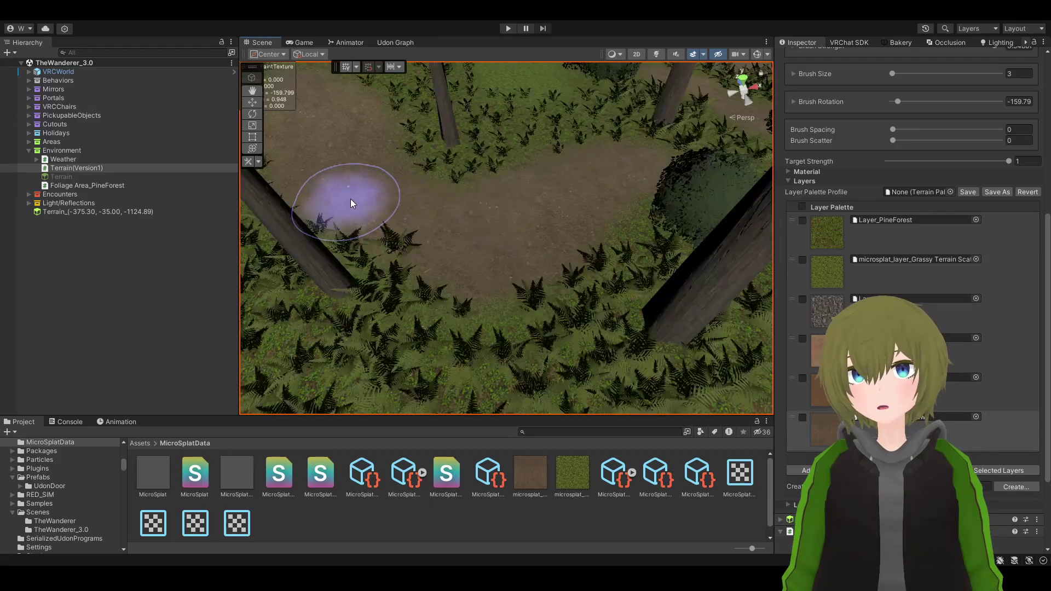
mouse_move(350, 199)
right_mouse_down()
mouse_move(542, 230)
mouse_move(521, 221)
mouse_move(518, 207)
mouse_move(560, 218)
mouse_move(626, 181)
mouse_move(615, 173)
mouse_move(812, 151)
mouse_move(762, 201)
mouse_move(397, 242)
mouse_move(443, 230)
mouse_move(549, 145)
mouse_move(534, 161)
mouse_move(297, 214)
mouse_move(287, 243)
right_mouse_up()
scroll(928, 209, "up", 10)
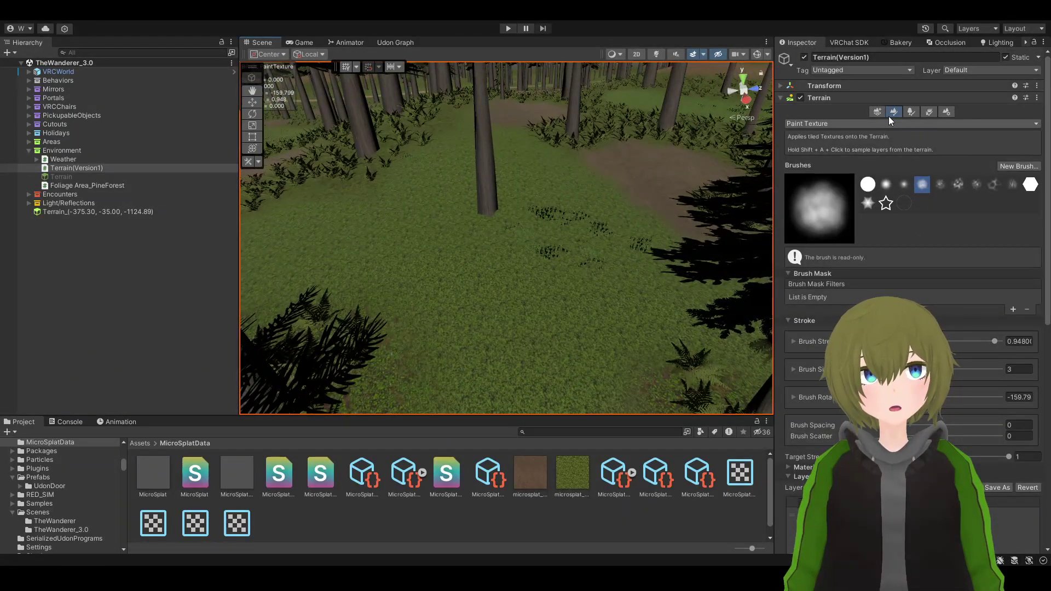
Return to Paint Trees with Fern_1A2 to plant ferns around the tree trunks
left_click(911, 112)
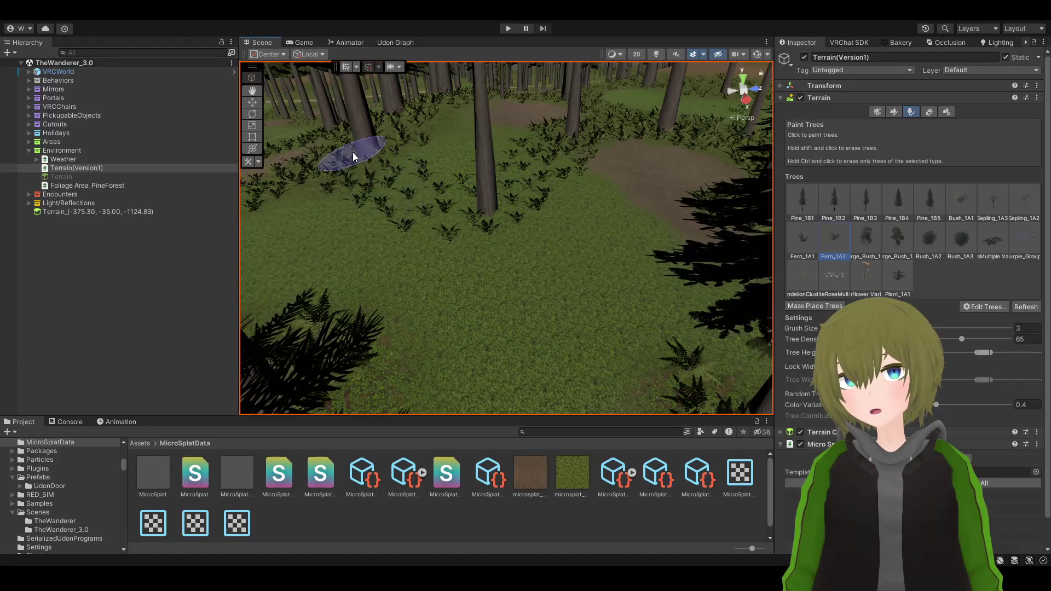
mouse_move(457, 201)
right_mouse_down()
mouse_move(434, 218)
mouse_move(281, 221)
mouse_move(603, 251)
mouse_move(725, 64)
mouse_move(711, 275)
mouse_move(718, 236)
mouse_move(637, 238)
right_mouse_up()
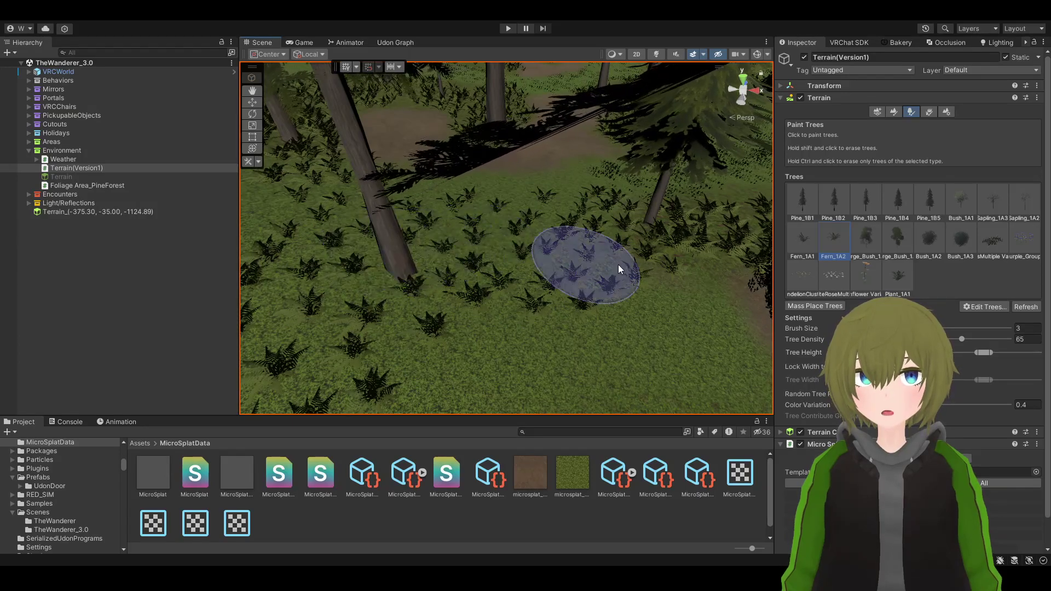
Switch the terrain to Paint Texture and paint leafy ground texture near the ferns and path
left_click(898, 110)
mouse_move(603, 213)
right_mouse_down()
mouse_move(639, 258)
mouse_move(630, 241)
mouse_move(507, 290)
mouse_move(544, 204)
mouse_move(471, 251)
mouse_move(547, 227)
mouse_move(580, 250)
mouse_move(336, 221)
mouse_move(415, 221)
right_mouse_up()
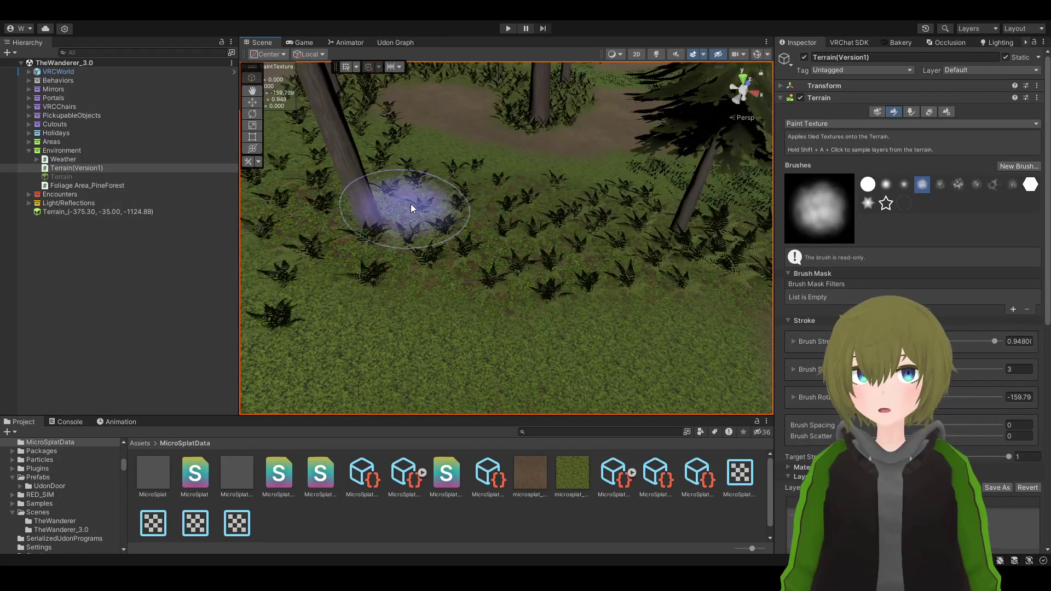
mouse_move(621, 223)
right_mouse_down()
mouse_move(413, 227)
mouse_move(615, 219)
right_mouse_up()
mouse_move(615, 220)
left_mouse_down()
mouse_move(506, 288)
mouse_move(320, 243)
mouse_move(488, 231)
left_mouse_up()
scroll(491, 229, "down", 5)
scroll(453, 258, "up", 5)
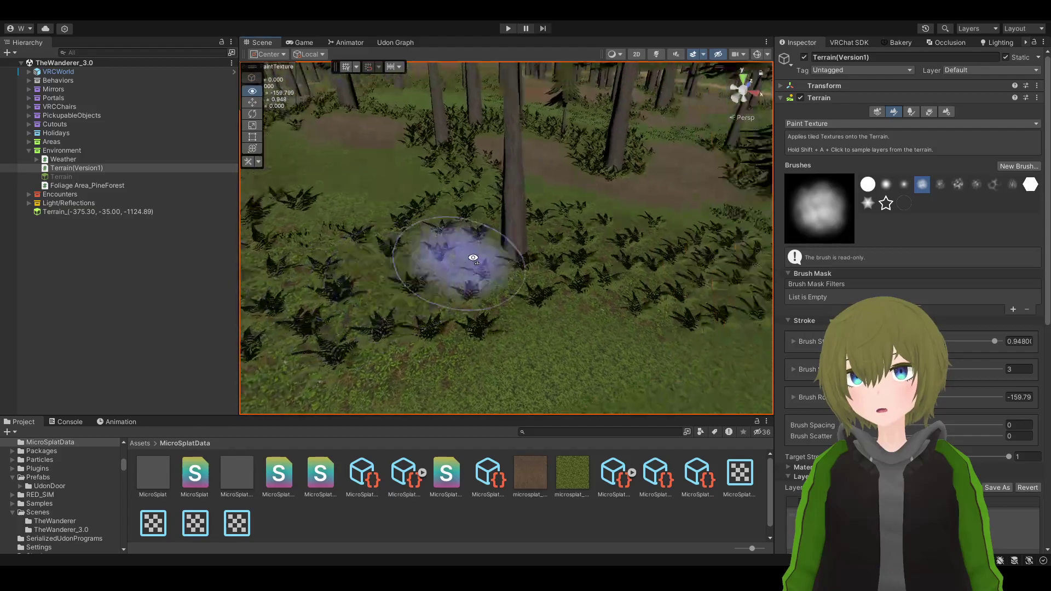
scroll(507, 267, "down", 5)
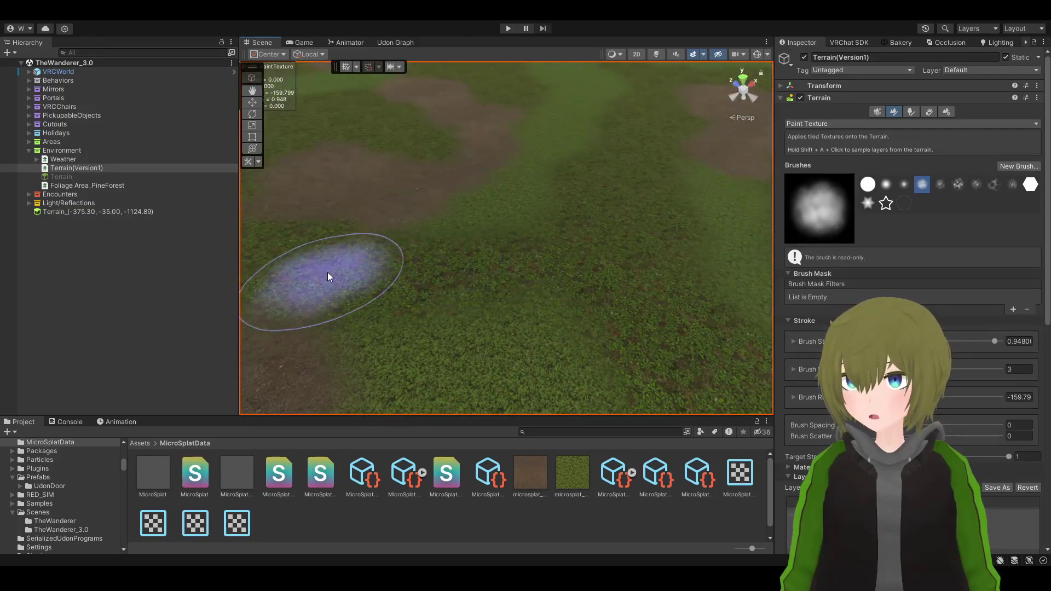
scroll(554, 260, "up", 5)
scroll(454, 228, "down", 5)
scroll(596, 259, "up", 5)
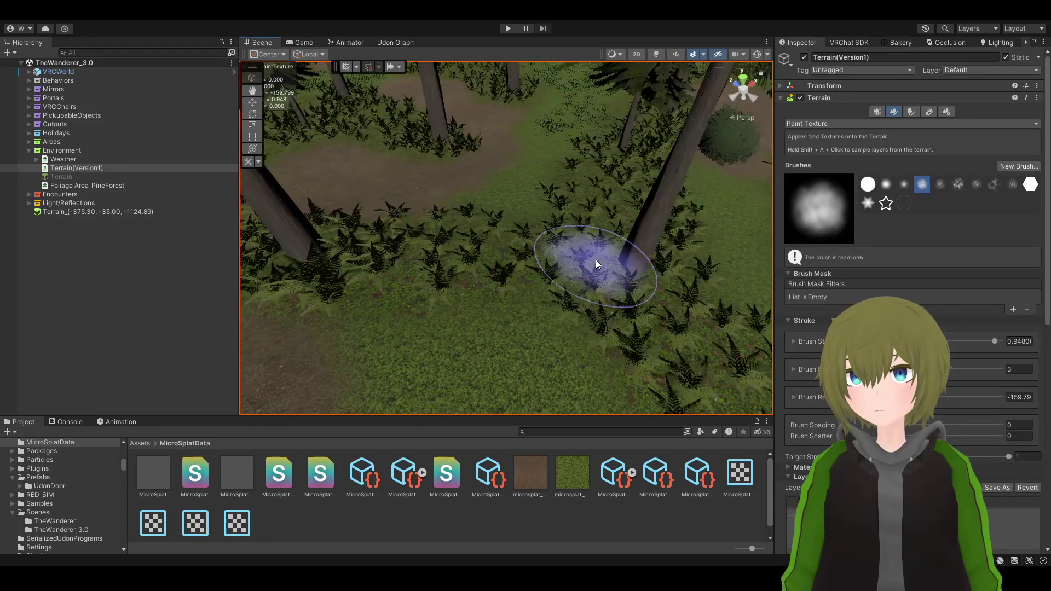
scroll(550, 275, "down", 5)
scroll(506, 246, "up", 5)
Paint brown trail patches up and down the grass along the path
left_click_drag(505, 246, 642, 270, "alt")
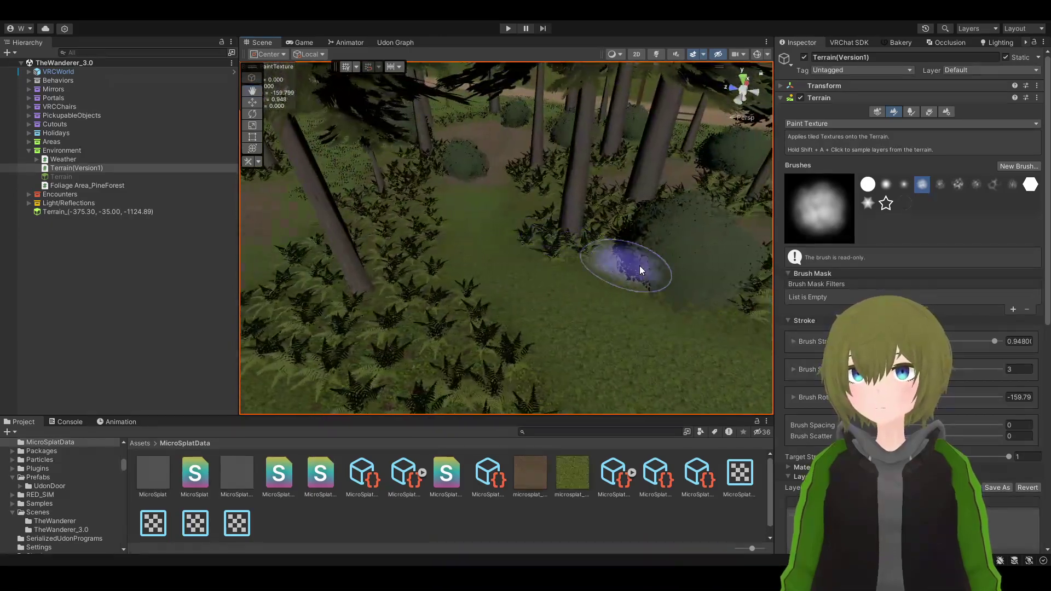
left_click(909, 111)
left_click(890, 111)
scroll(844, 403, "down", 3)
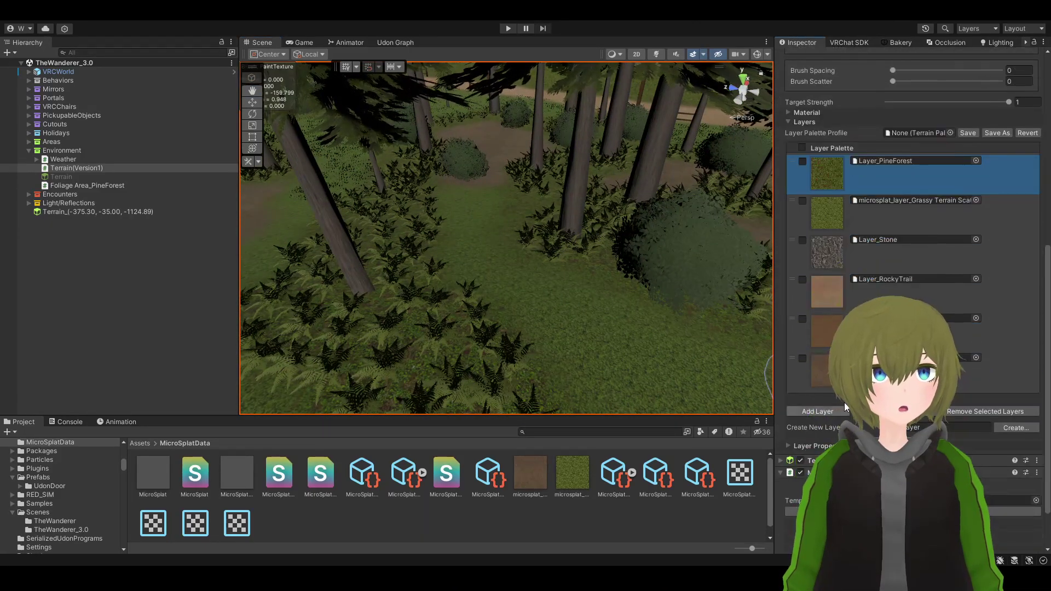
mouse_move(462, 206)
right_mouse_down()
mouse_move(451, 223)
mouse_move(290, 221)
mouse_move(404, 275)
mouse_move(356, 255)
mouse_move(377, 260)
right_mouse_up()
mouse_move(685, 265)
left_mouse_down()
mouse_move(553, 251)
mouse_move(596, 207)
mouse_move(627, 216)
mouse_move(558, 233)
mouse_move(558, 221)
left_mouse_up()
mouse_move(559, 220)
right_mouse_down()
mouse_move(249, 185)
mouse_move(257, 188)
mouse_move(214, 197)
mouse_move(204, 245)
right_mouse_up()
mouse_move(568, 307)
left_mouse_down()
mouse_move(585, 184)
mouse_move(601, 269)
left_mouse_up()
Paint a large brown dirt patch over the clearing's grass, extending it down-left
mouse_move(607, 198)
left_mouse_down("alt")
mouse_move(640, 166)
mouse_move(521, 258)
left_mouse_up("alt")
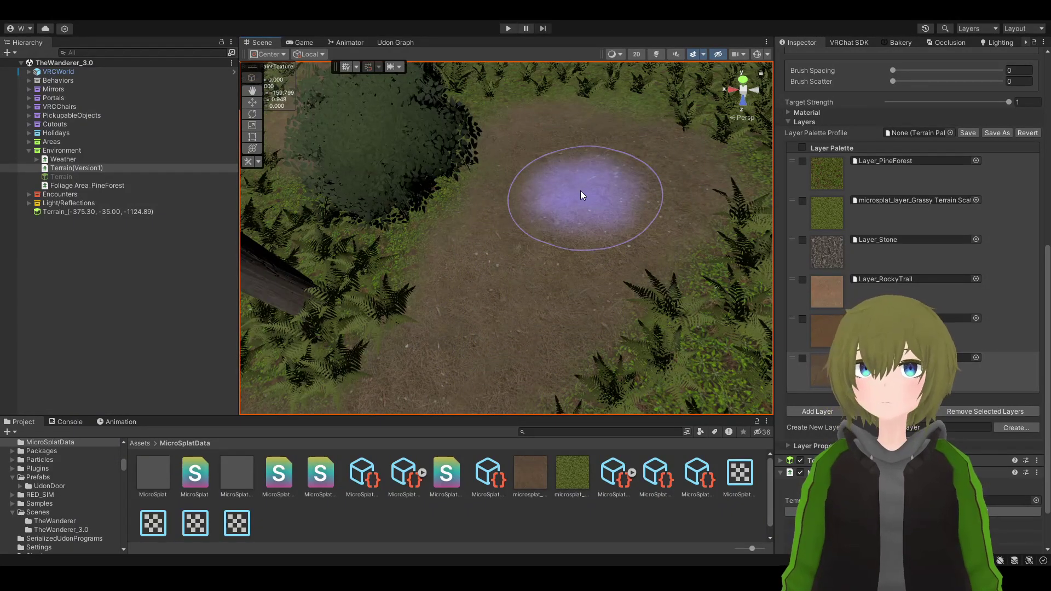
left_click_drag(647, 215, 581, 263, "alt")
right_click_drag(580, 264, 53, 193)
mouse_move(54, 192)
left_mouse_down("alt")
mouse_move(189, 195)
mouse_move(202, 223)
mouse_move(527, 216)
left_mouse_up("alt")
mouse_move(504, 165)
left_mouse_down()
mouse_move(505, 258)
mouse_move(527, 268)
mouse_move(568, 163)
mouse_move(563, 188)
left_mouse_up()
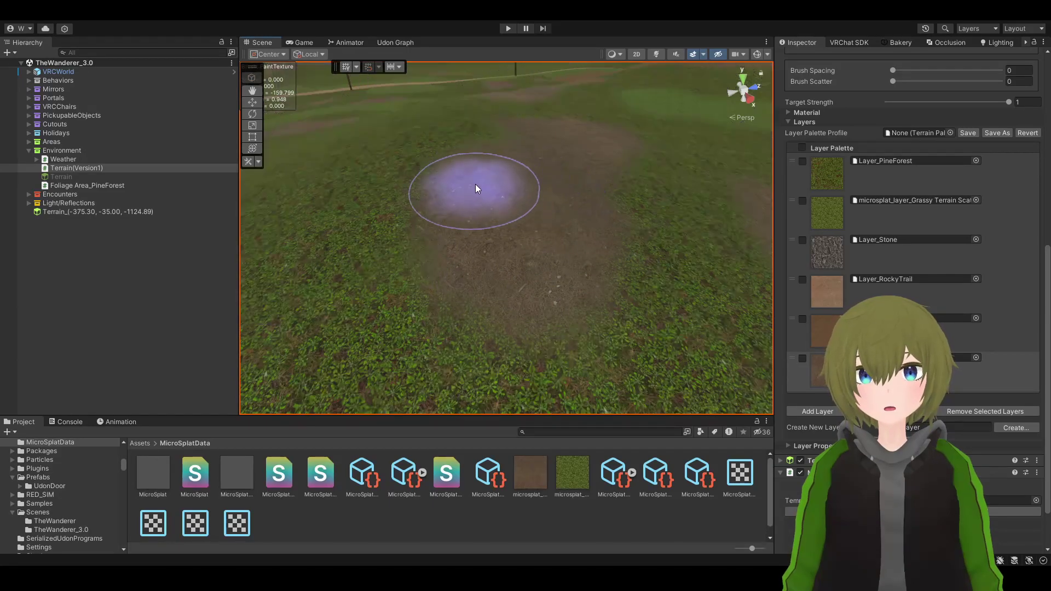
mouse_move(476, 188)
left_mouse_down("alt")
mouse_move(630, 211)
mouse_move(688, 208)
mouse_move(633, 211)
mouse_move(728, 235)
mouse_move(498, 192)
left_mouse_up("alt")
mouse_move(553, 168)
left_mouse_down()
mouse_move(521, 216)
mouse_move(646, 155)
mouse_move(658, 160)
mouse_move(678, 121)
mouse_move(311, 133)
mouse_move(252, 203)
mouse_move(230, 166)
mouse_move(106, 148)
mouse_move(254, 156)
mouse_move(663, 142)
mouse_move(642, 164)
left_mouse_up()
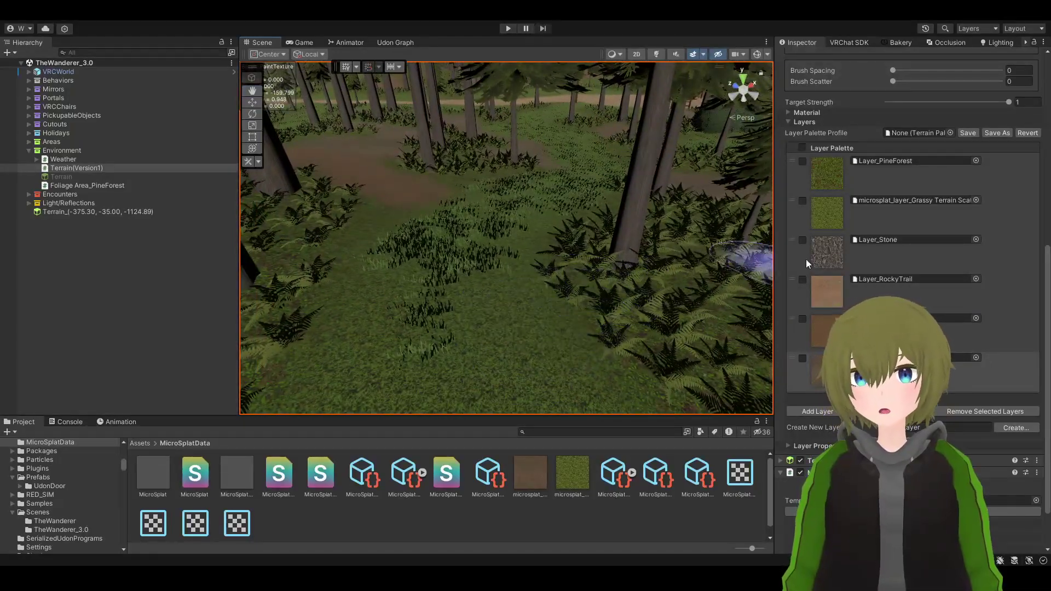
scroll(852, 81, "up", 10)
Switch to Paint Trees and place a Pine_1B3 tree on the grass beside the dirt path
left_click(910, 112)
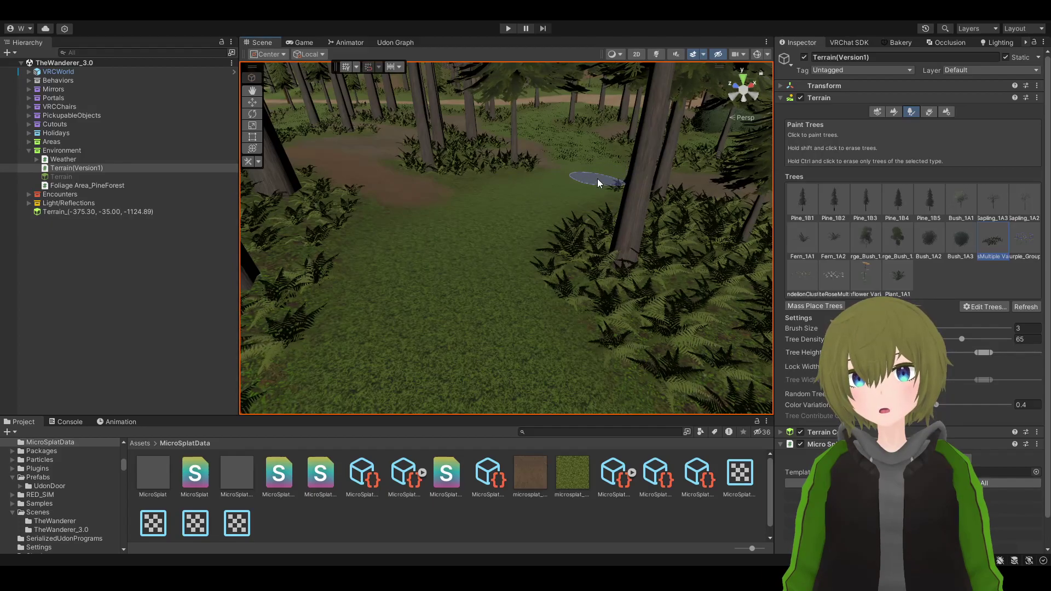
mouse_move(597, 179)
left_mouse_down("alt")
mouse_move(589, 188)
mouse_move(626, 111)
mouse_move(551, 172)
mouse_move(577, 232)
left_mouse_up("alt")
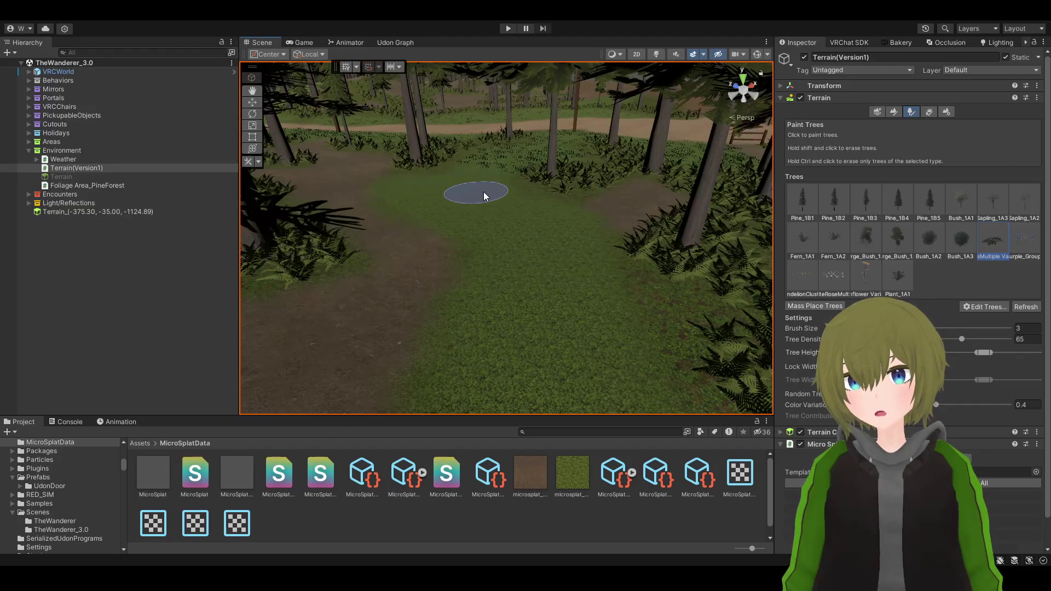
right_click_drag(563, 230, 453, 193)
left_click(874, 191)
left_click(535, 272)
mouse_move(535, 272)
right_mouse_down()
mouse_move(540, 130)
mouse_move(543, 263)
mouse_move(716, 301)
mouse_move(948, 308)
mouse_move(111, 310)
mouse_move(216, 155)
mouse_move(200, 275)
right_mouse_up()
key("w")
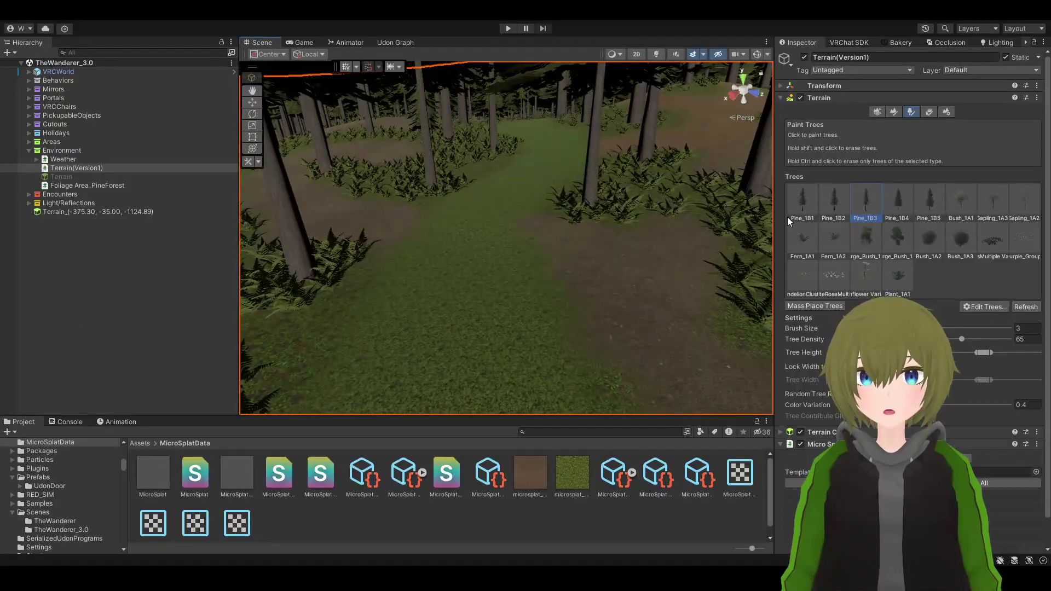
mouse_move(500, 278)
left_mouse_down("alt")
mouse_move(552, 204)
mouse_move(544, 225)
mouse_move(551, 173)
mouse_move(528, 89)
mouse_move(535, 310)
mouse_move(559, 279)
mouse_move(551, 300)
mouse_move(601, 285)
left_mouse_up("alt")
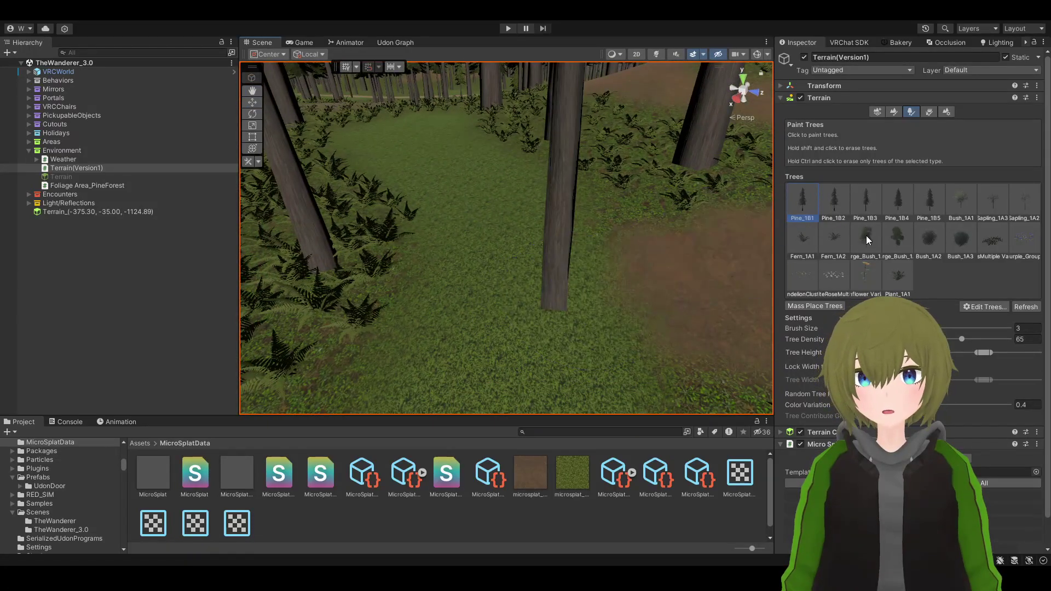
Select Fern_1A2 and scatter ferns around the pine trunks and bare ground
left_click(836, 240)
left_click_drag(657, 249, 631, 274, "alt")
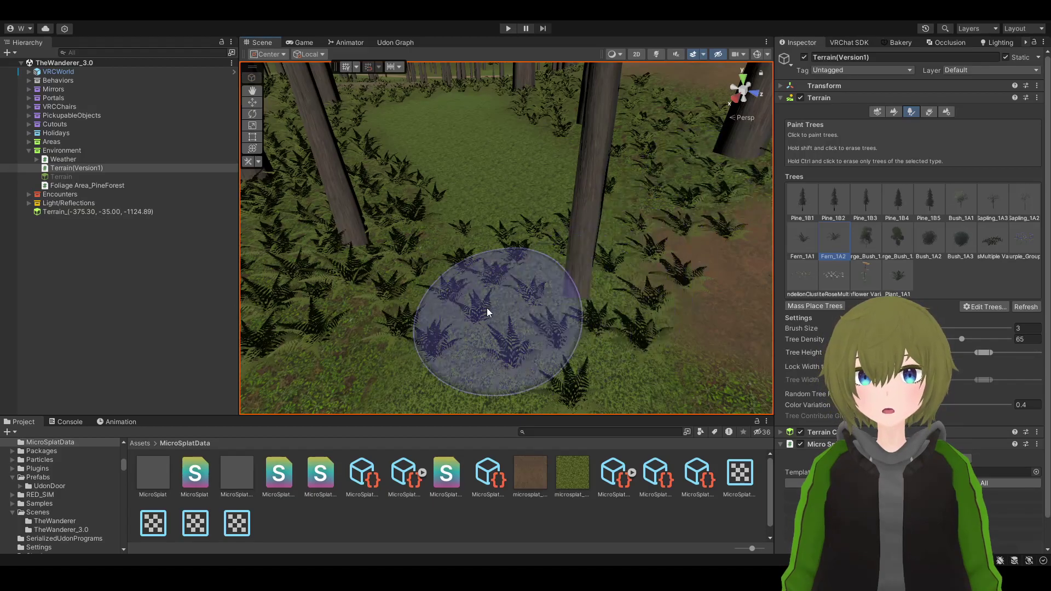
mouse_move(520, 269)
left_mouse_down("alt")
mouse_move(681, 232)
mouse_move(822, 278)
mouse_move(808, 284)
left_mouse_up("alt")
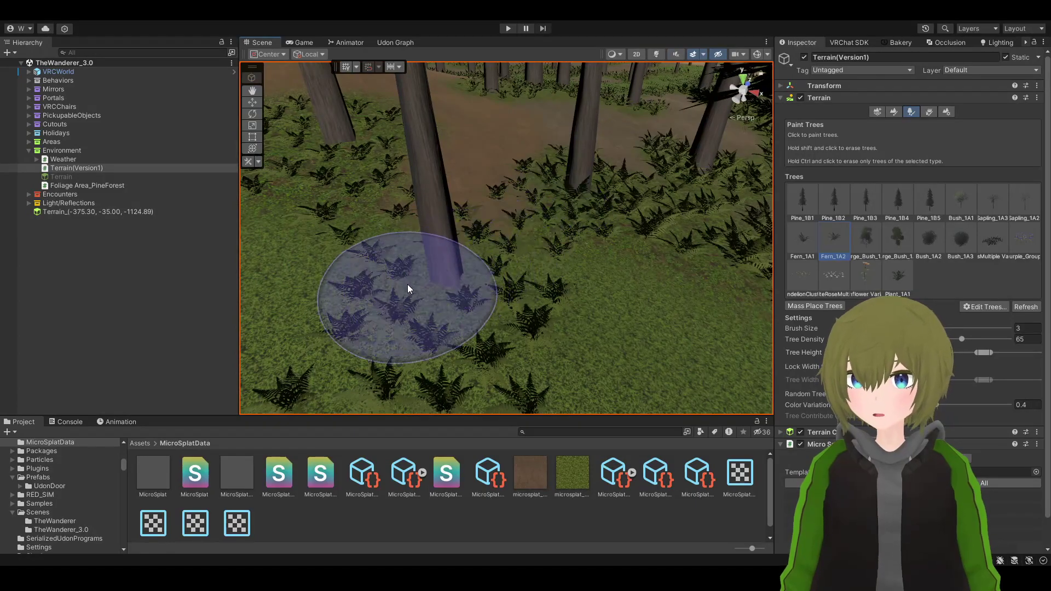
mouse_move(423, 271)
left_mouse_down("alt")
mouse_move(383, 298)
mouse_move(585, 293)
mouse_move(331, 289)
mouse_move(550, 292)
left_mouse_up("alt")
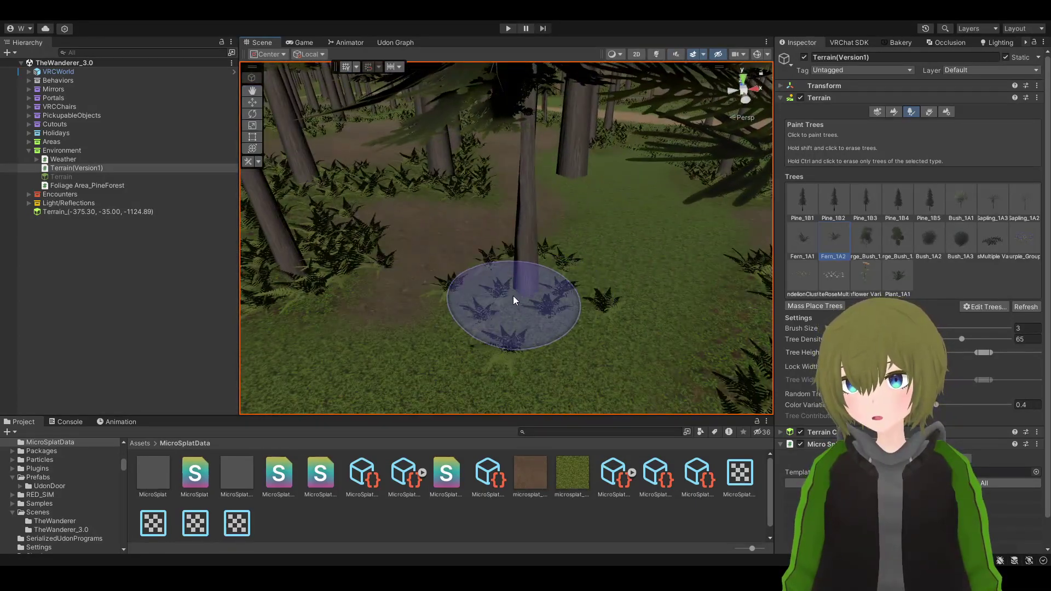
mouse_move(446, 281)
left_mouse_down("alt")
mouse_move(536, 300)
mouse_move(699, 298)
mouse_move(549, 268)
left_mouse_up("alt")
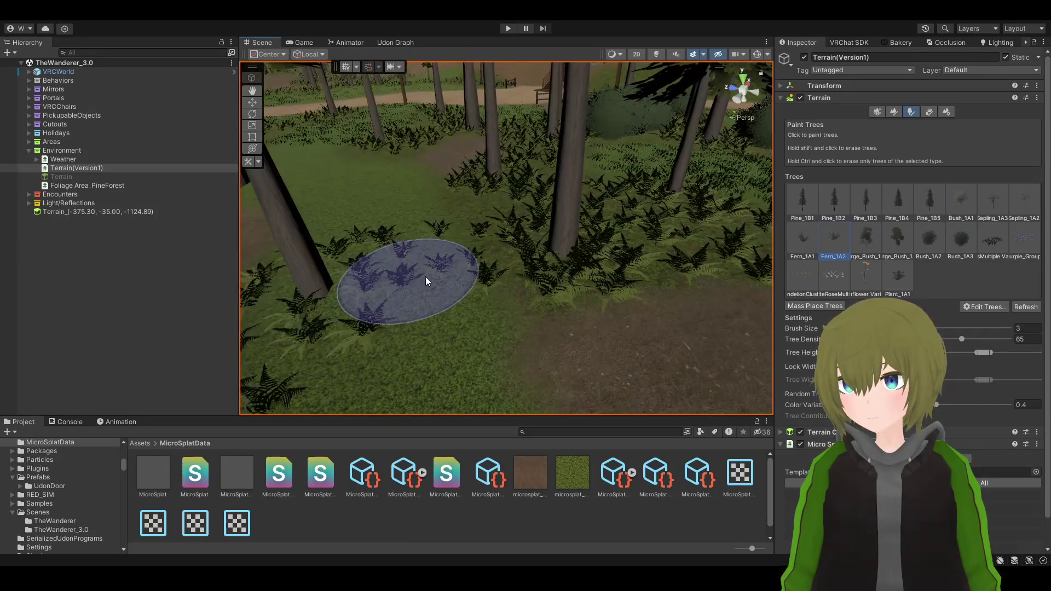
mouse_move(453, 253)
right_mouse_down()
mouse_move(422, 255)
mouse_move(464, 283)
right_mouse_up()
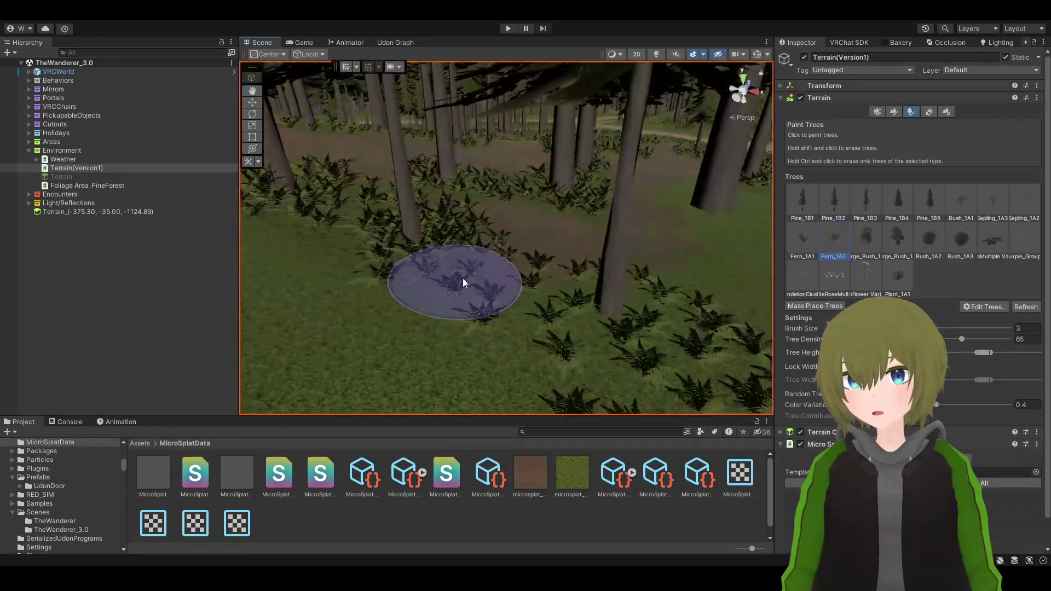
mouse_move(464, 258)
left_mouse_down("alt")
mouse_move(418, 235)
mouse_move(558, 251)
mouse_move(486, 219)
mouse_move(544, 191)
mouse_move(529, 169)
mouse_move(343, 249)
mouse_move(551, 297)
left_mouse_up("alt")
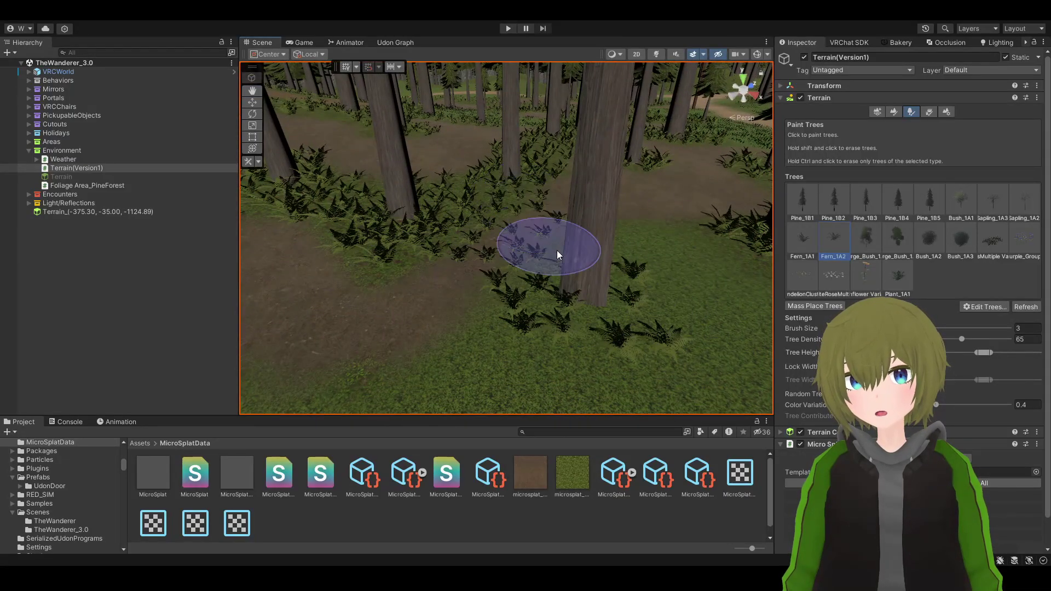
mouse_move(408, 235)
left_mouse_down("alt")
mouse_move(312, 252)
mouse_move(673, 253)
mouse_move(882, 225)
mouse_move(784, 255)
mouse_move(568, 228)
mouse_move(334, 252)
mouse_move(349, 278)
left_mouse_up("alt")
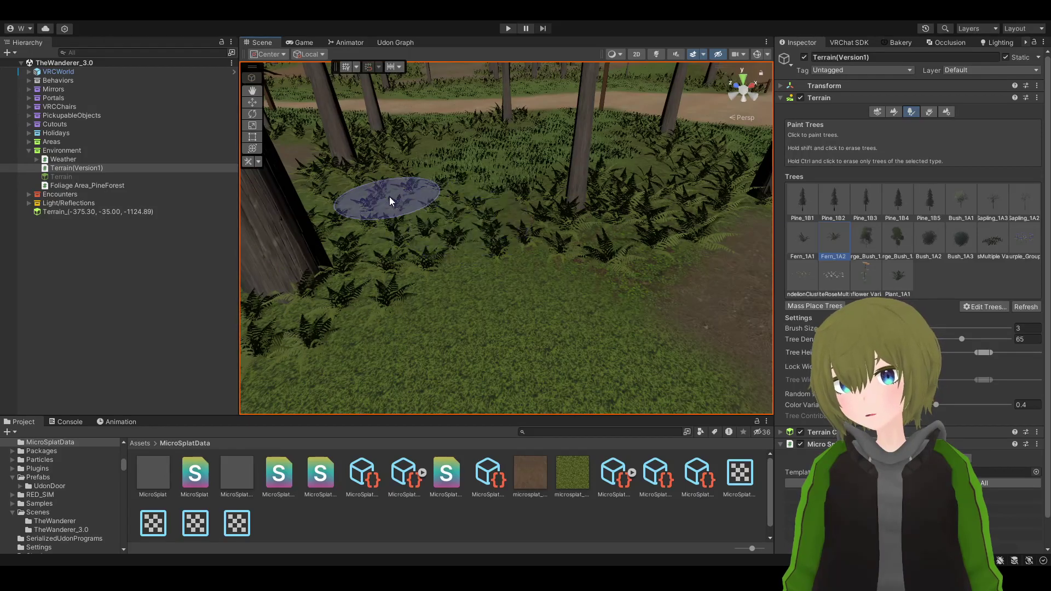
key("a")
right_click_drag(390, 202, 376, 198)
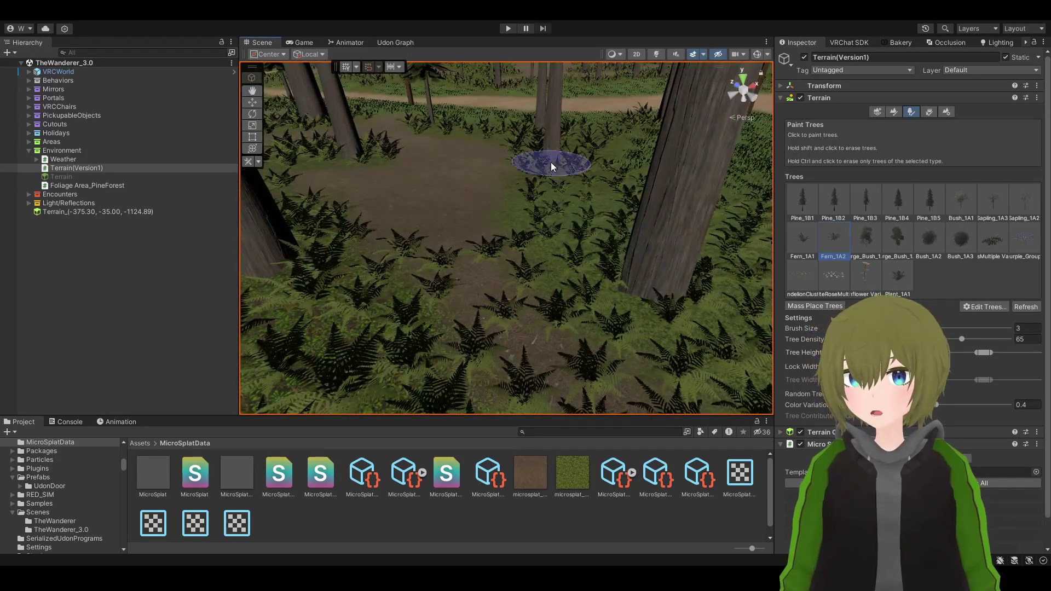
mouse_move(570, 222)
left_mouse_down("alt")
mouse_move(566, 239)
mouse_move(470, 225)
mouse_move(635, 265)
mouse_move(583, 240)
left_mouse_up("alt")
Return to Paint Texture, pick a ground layer, and paint grass back over dirt areas
left_click(895, 112)
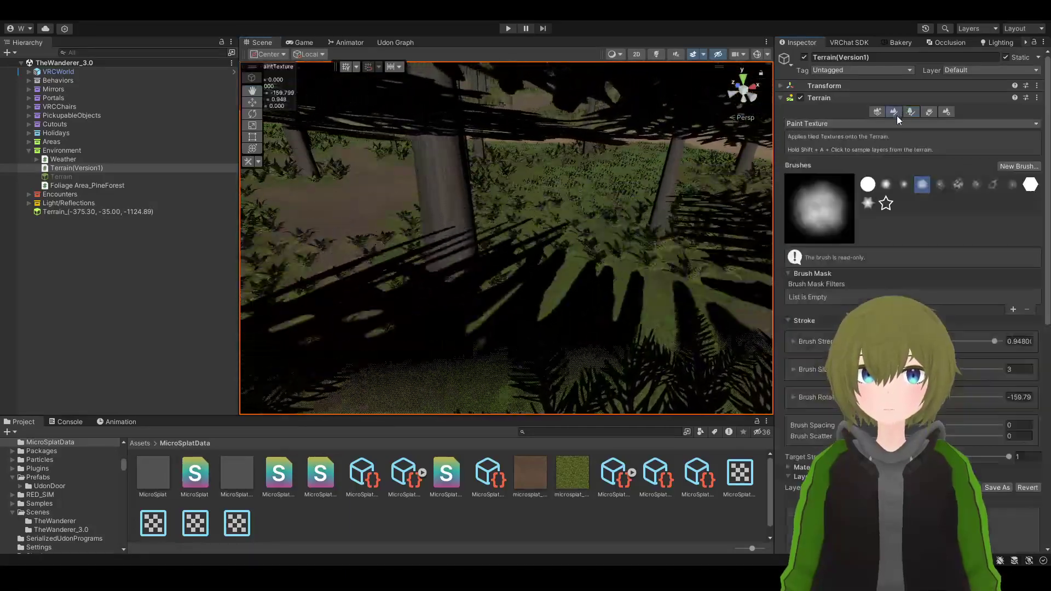
scroll(897, 116, "down", 3)
left_click(849, 469)
mouse_move(657, 285)
right_mouse_down()
mouse_move(577, 378)
mouse_move(599, 354)
right_mouse_up()
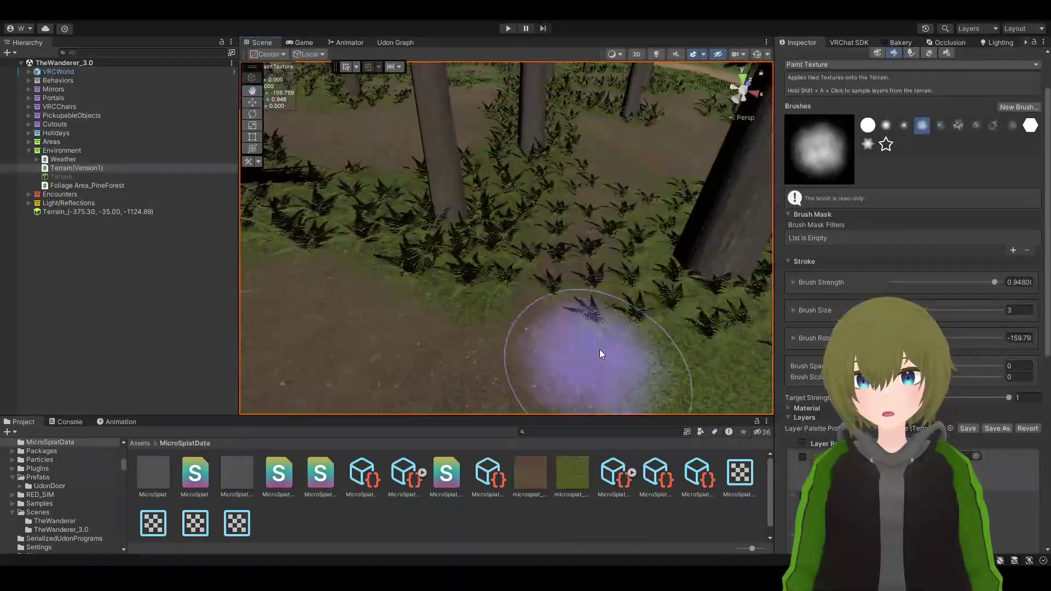
mouse_move(582, 254)
left_mouse_down()
mouse_move(577, 226)
mouse_move(613, 213)
left_mouse_up()
mouse_move(635, 269)
left_mouse_down()
mouse_move(617, 281)
mouse_move(498, 260)
left_mouse_up()
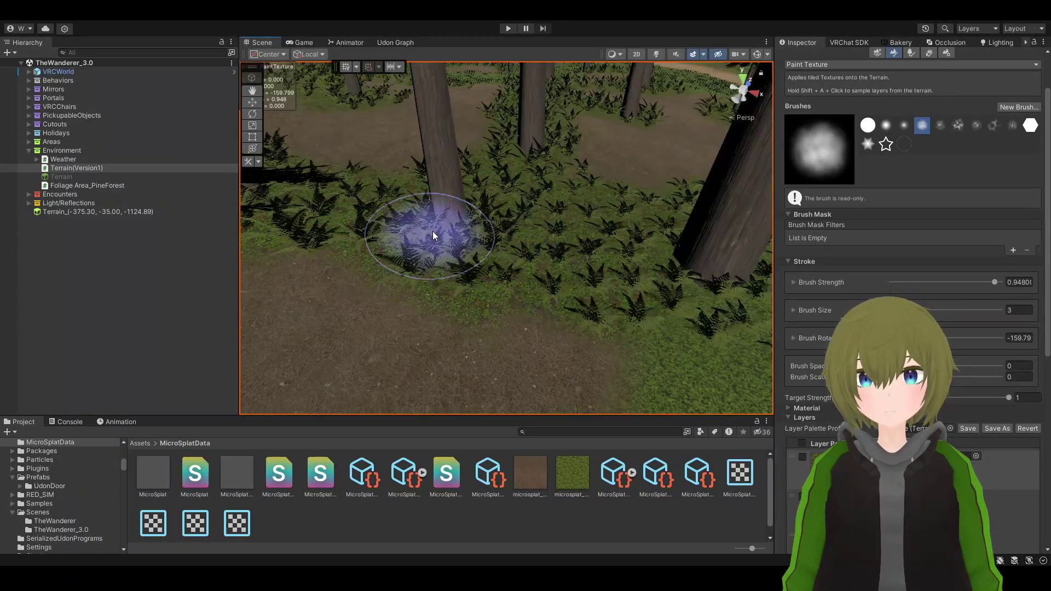
mouse_move(554, 290)
left_mouse_down()
mouse_move(648, 282)
mouse_move(515, 280)
left_mouse_up()
mouse_move(515, 281)
right_mouse_down()
mouse_move(719, 281)
mouse_move(537, 307)
mouse_move(387, 367)
mouse_move(562, 169)
right_mouse_up()
mouse_move(562, 165)
left_mouse_down()
mouse_move(491, 140)
mouse_move(463, 189)
mouse_move(582, 164)
left_mouse_up()
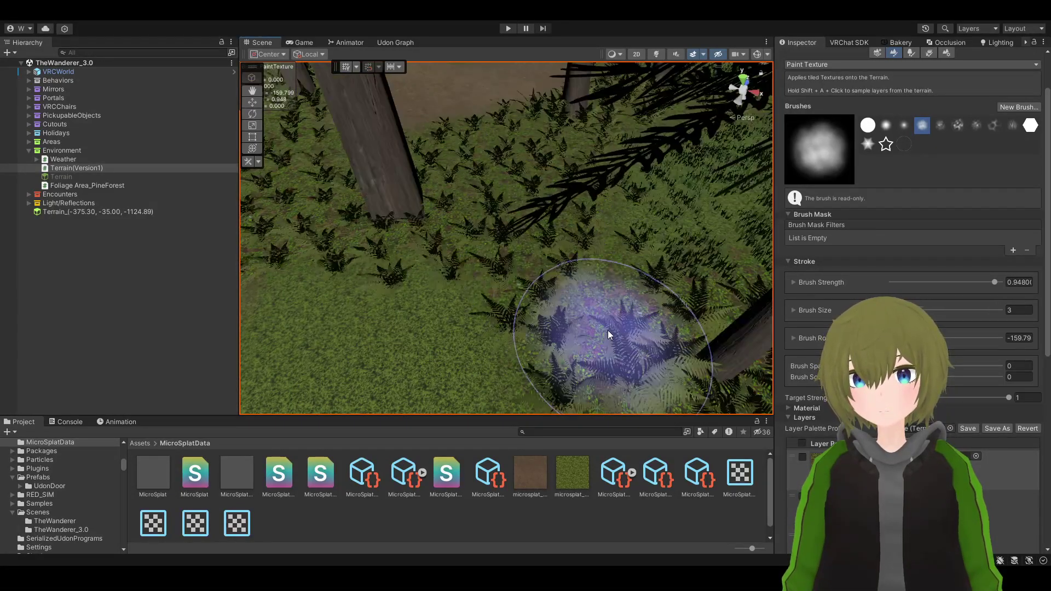
Paint short brown dirt strokes onto the grass along a path beyond the ferns
mouse_move(479, 219)
right_mouse_down()
mouse_move(477, 228)
mouse_move(652, 192)
mouse_move(523, 142)
mouse_move(240, 130)
mouse_move(1036, 108)
mouse_move(806, 187)
mouse_move(987, 167)
mouse_move(1004, 201)
mouse_move(143, 178)
mouse_move(553, 189)
right_mouse_up()
left_click_drag(551, 206, 551, 222)
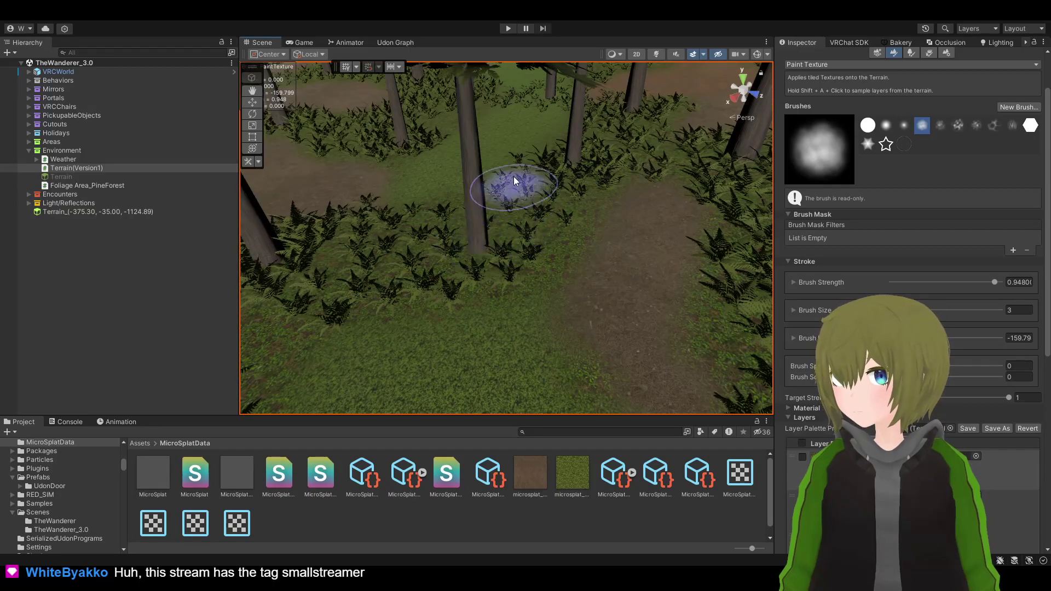
right_click_drag(472, 189, 626, 203)
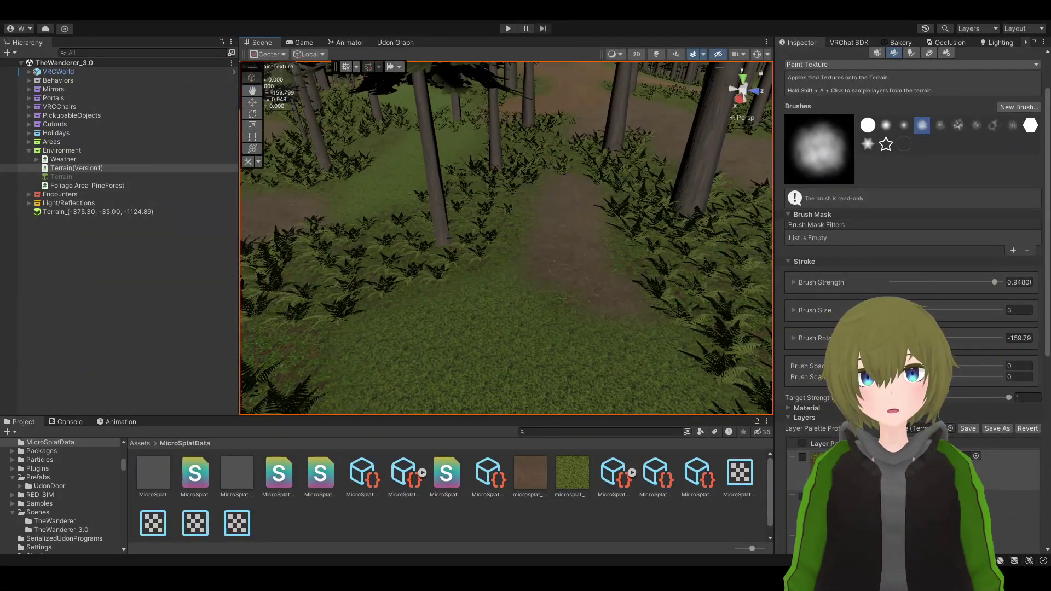
scroll(909, 274, "down", 5)
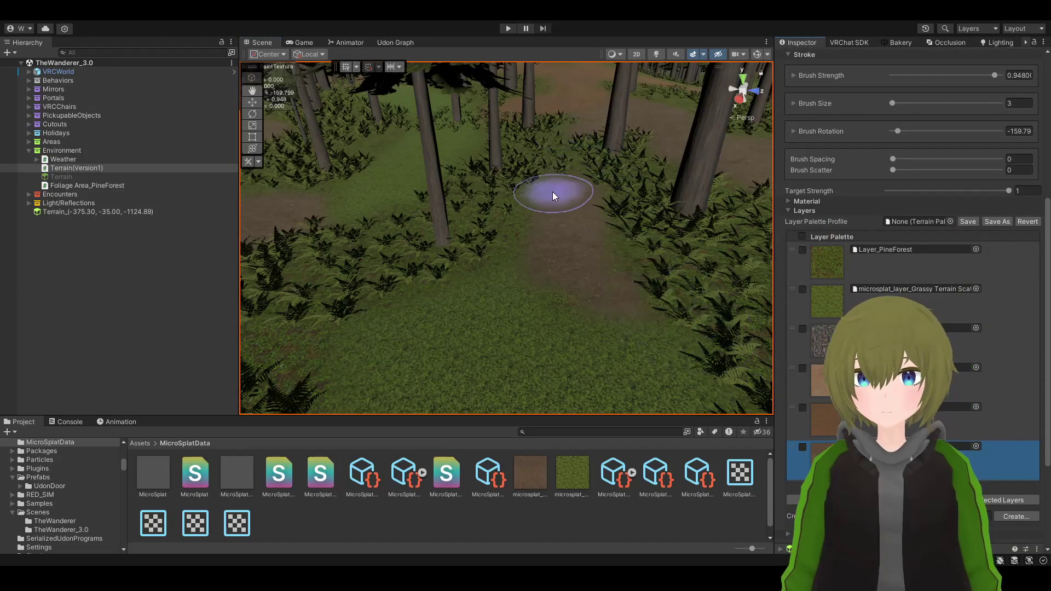
right_click_drag(553, 196, 596, 226)
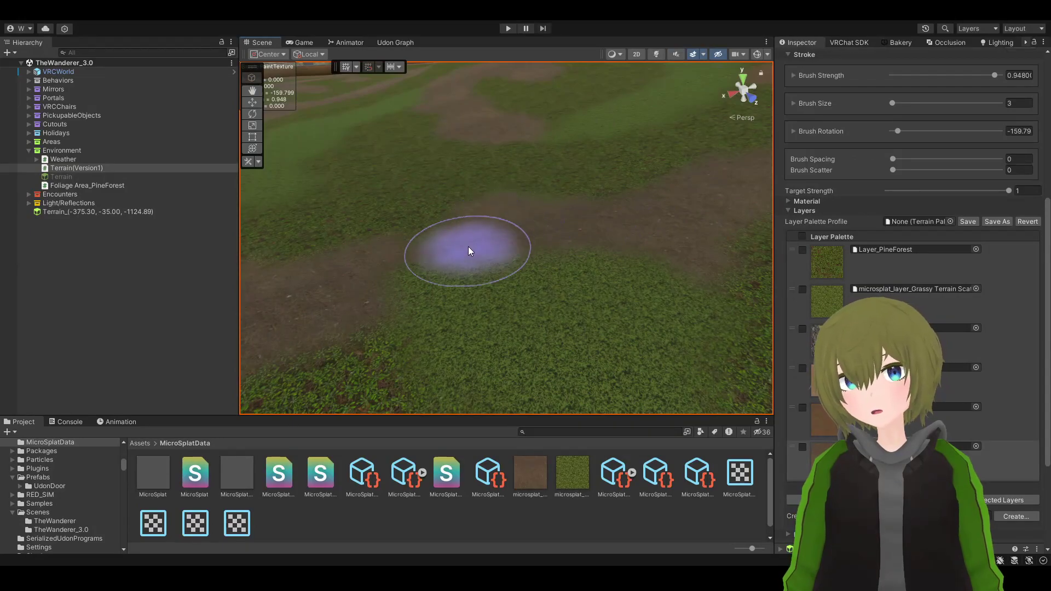
mouse_move(468, 246)
left_mouse_down()
mouse_move(396, 282)
mouse_move(450, 314)
left_mouse_up()
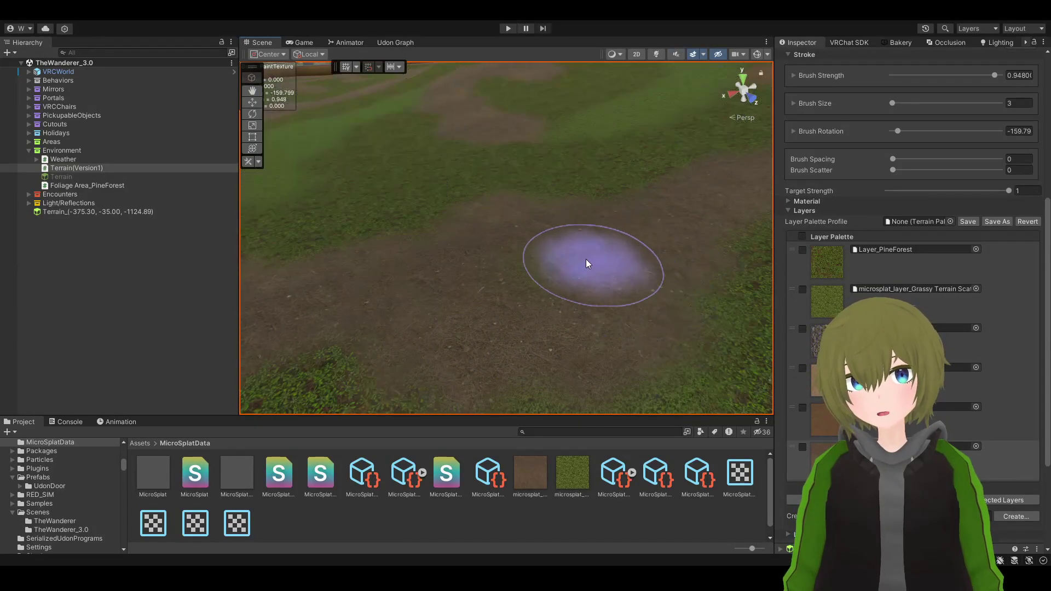
right_click_drag(622, 245, 806, 235)
left_click_drag(557, 327, 526, 318)
mouse_move(527, 318)
right_mouse_down()
mouse_move(429, 333)
mouse_move(469, 324)
right_mouse_up()
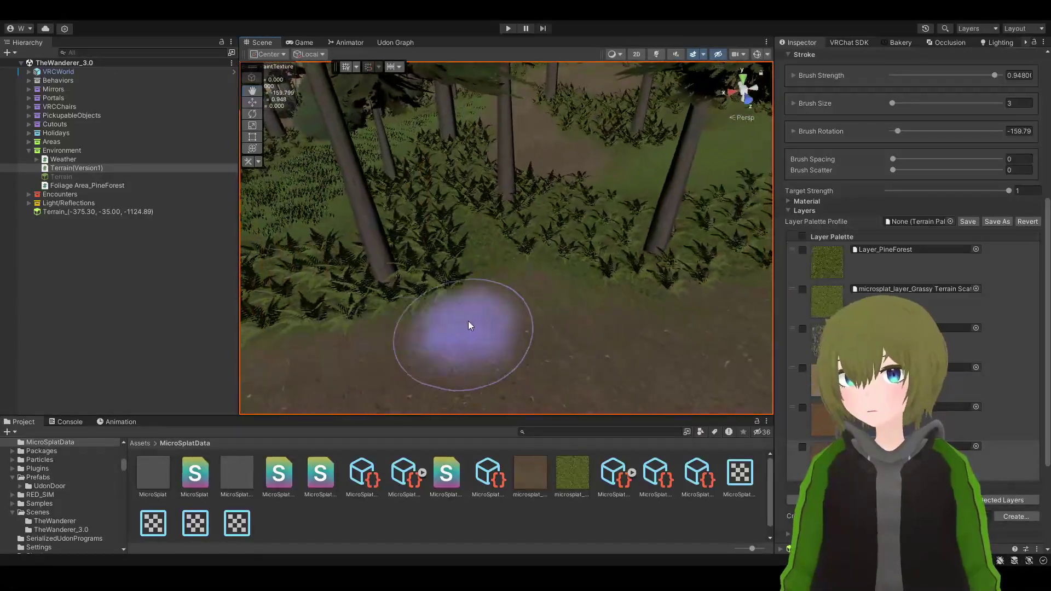
scroll(889, 237, "up", 8)
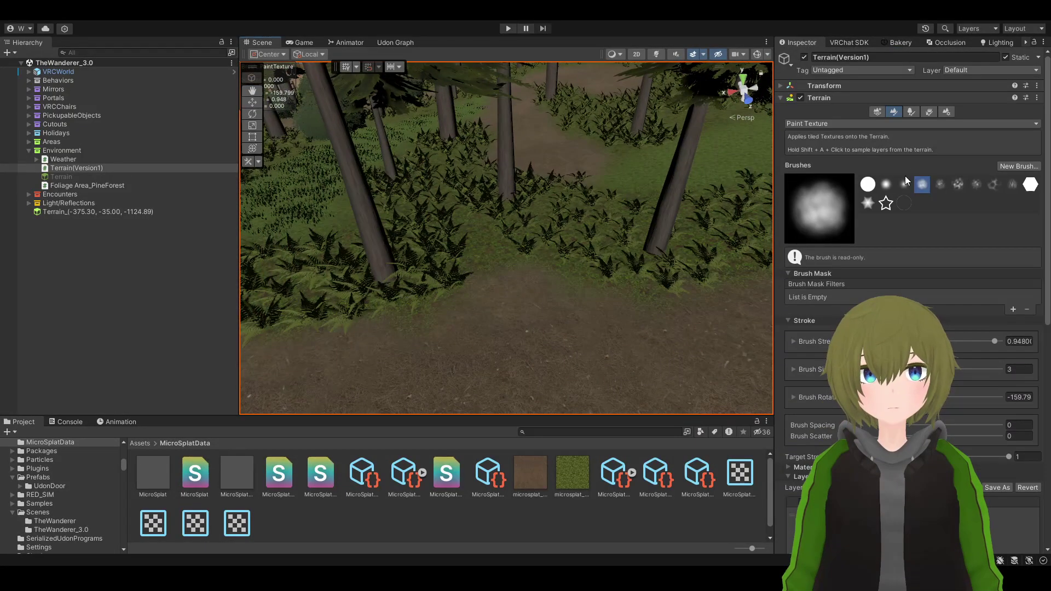
Briefly try Paint Trees and the terrain settings fold-out, then return to Paint Texture
left_click(910, 113)
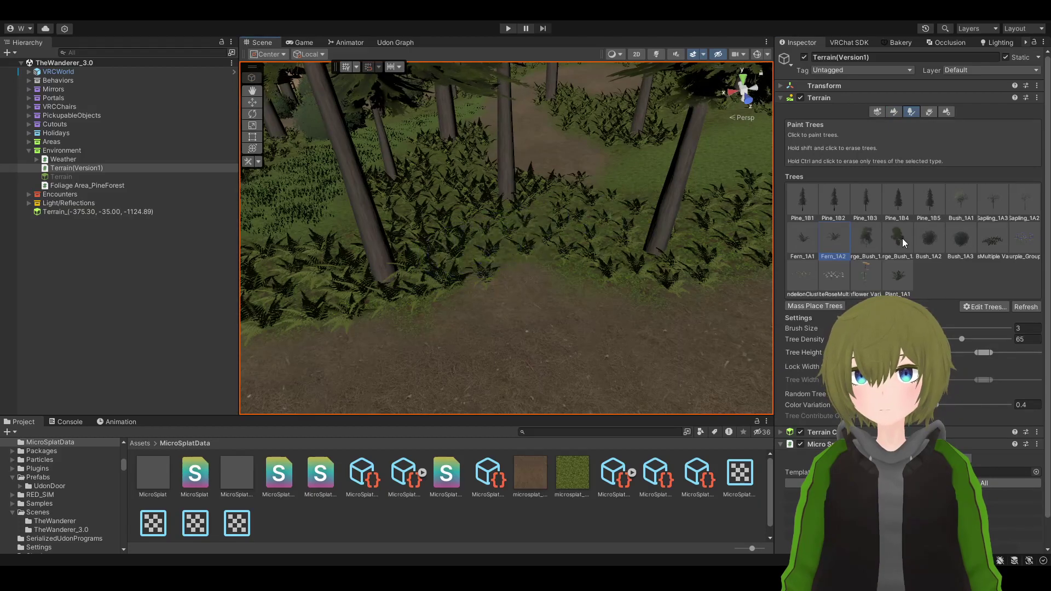
left_click(884, 102)
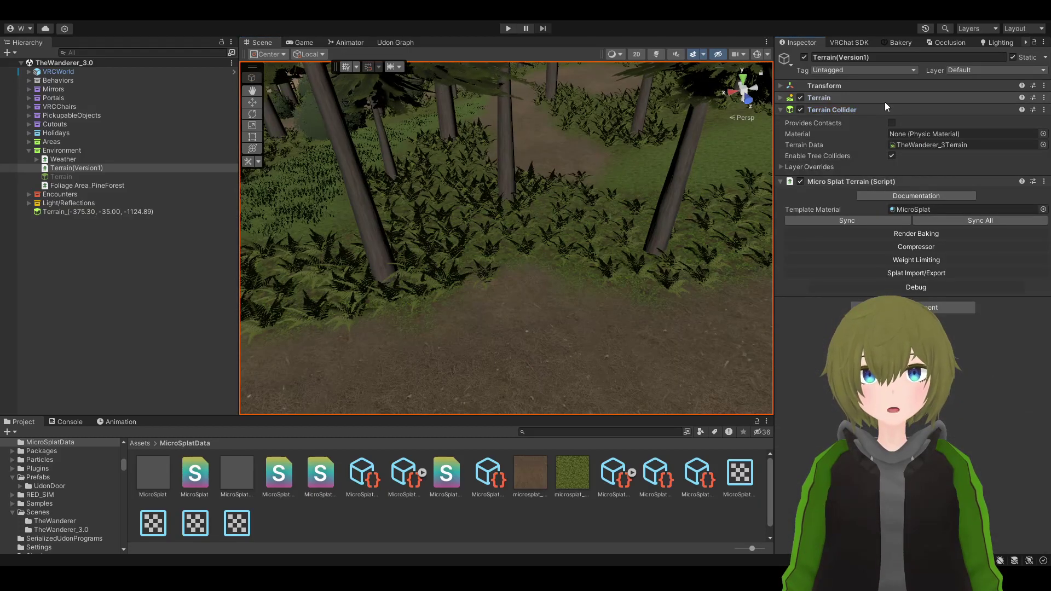
left_click(886, 100)
left_click(892, 113)
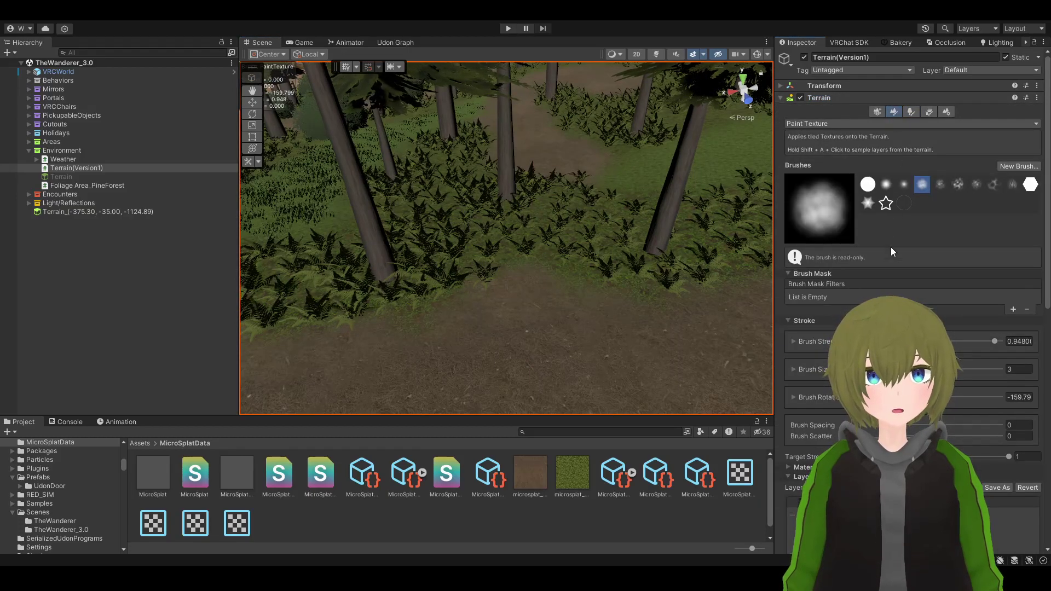
scroll(891, 247, "down", 10)
Brush several brown dirt strokes across the open grass to widen the bare patch
mouse_move(542, 313)
right_mouse_down()
mouse_move(255, 300)
mouse_move(120, 309)
mouse_move(898, 285)
mouse_move(664, 258)
mouse_move(622, 270)
mouse_move(557, 253)
mouse_move(465, 281)
mouse_move(681, 249)
mouse_move(541, 288)
right_mouse_up()
mouse_move(541, 288)
left_mouse_down()
mouse_move(612, 207)
mouse_move(584, 200)
left_mouse_up()
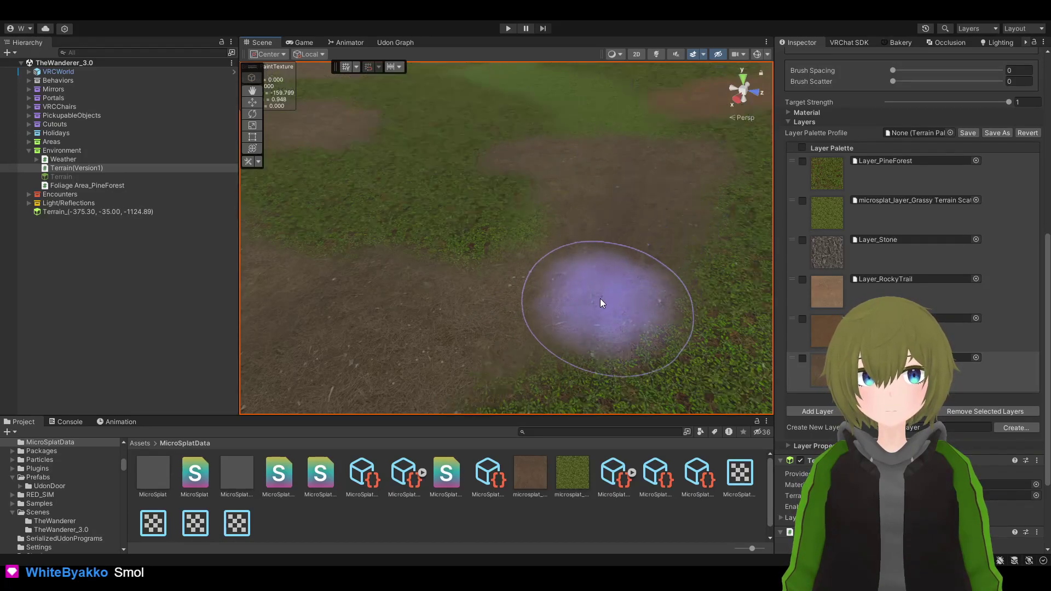
right_click_drag(601, 299, 561, 312)
mouse_move(635, 273)
left_mouse_down()
mouse_move(577, 250)
mouse_move(506, 291)
left_mouse_up()
left_click_drag(654, 306, 601, 321)
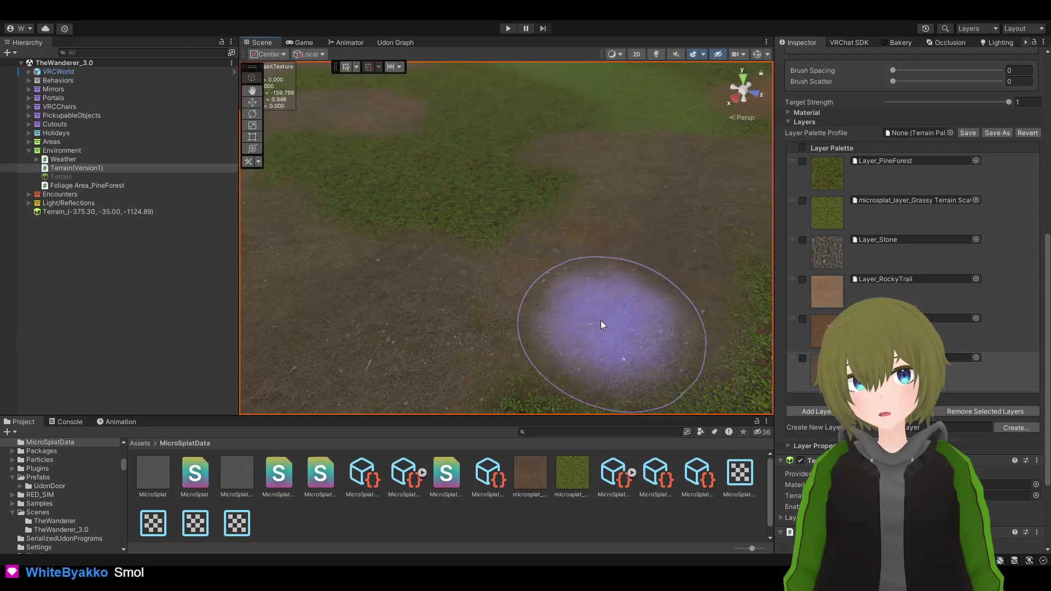
mouse_move(710, 249)
right_mouse_down()
mouse_move(556, 221)
mouse_move(540, 226)
mouse_move(650, 237)
mouse_move(692, 211)
mouse_move(325, 315)
mouse_move(263, 268)
mouse_move(258, 278)
right_mouse_up()
right_click_drag(177, 281, 938, 143)
scroll(987, 274, "up", 11)
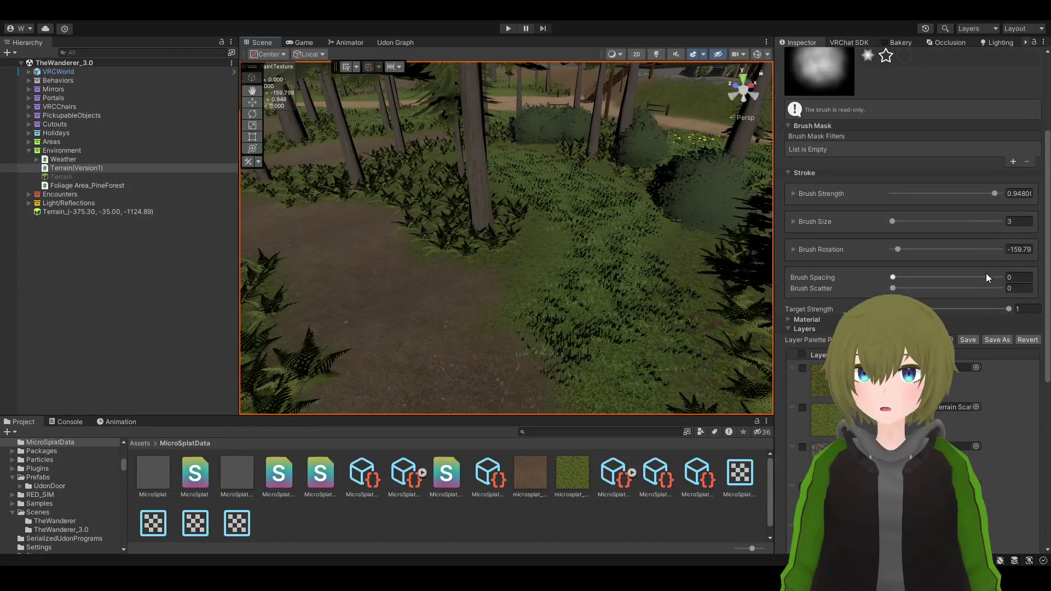
Select another prototype in the Paint Trees list, then switch back to Paint Texture
left_click(911, 113)
mouse_move(517, 215)
right_mouse_down()
mouse_move(507, 221)
mouse_move(537, 289)
right_mouse_up()
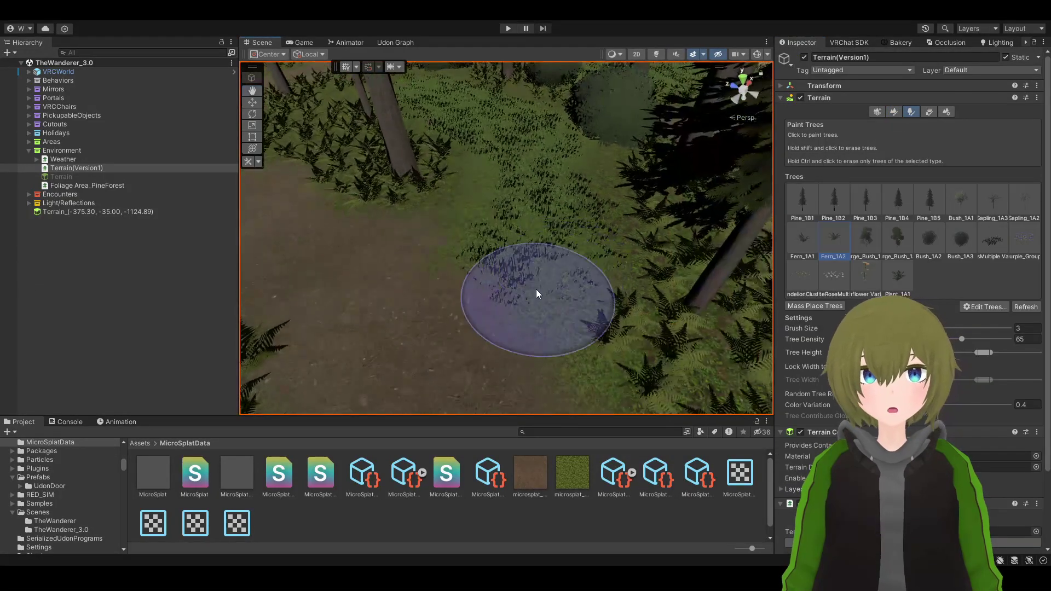
left_click(988, 241)
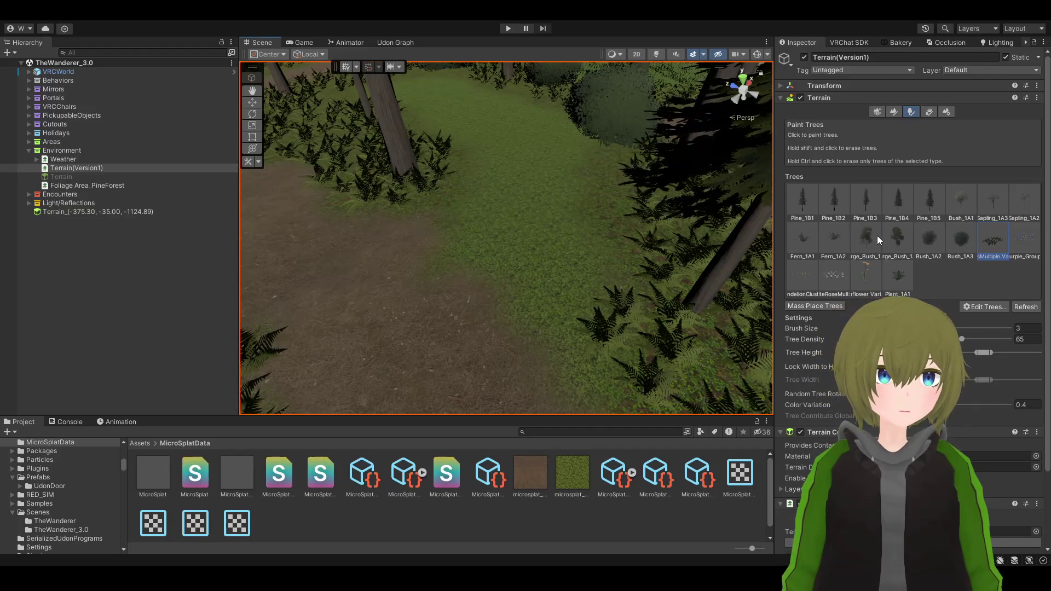
left_click(894, 111)
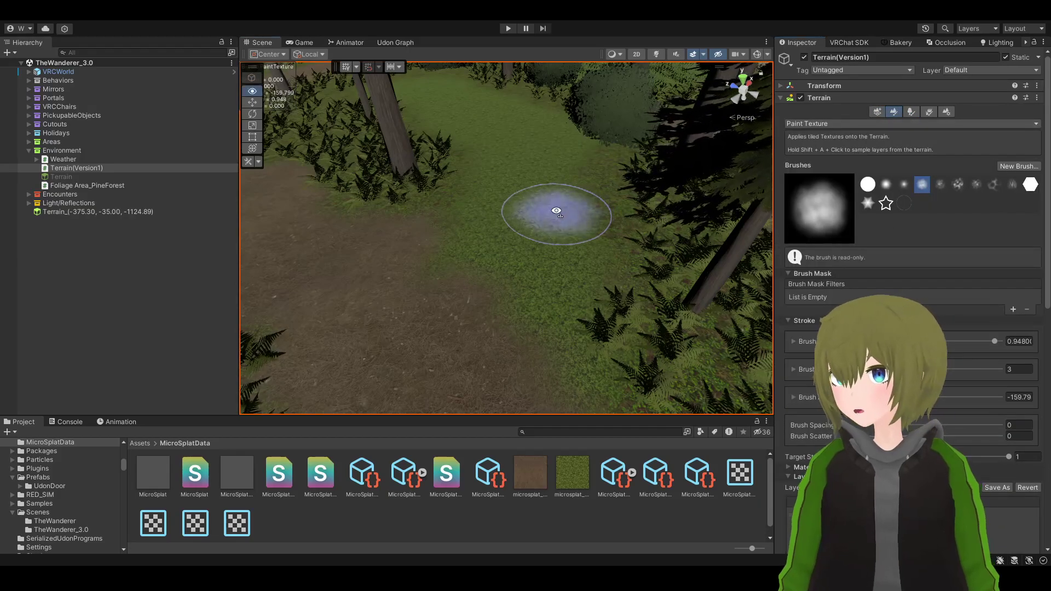
Paint a dirt path across the grass with a dirt patch at its end
left_click_drag(554, 211, 586, 241, "alt")
scroll(810, 350, "down", 10)
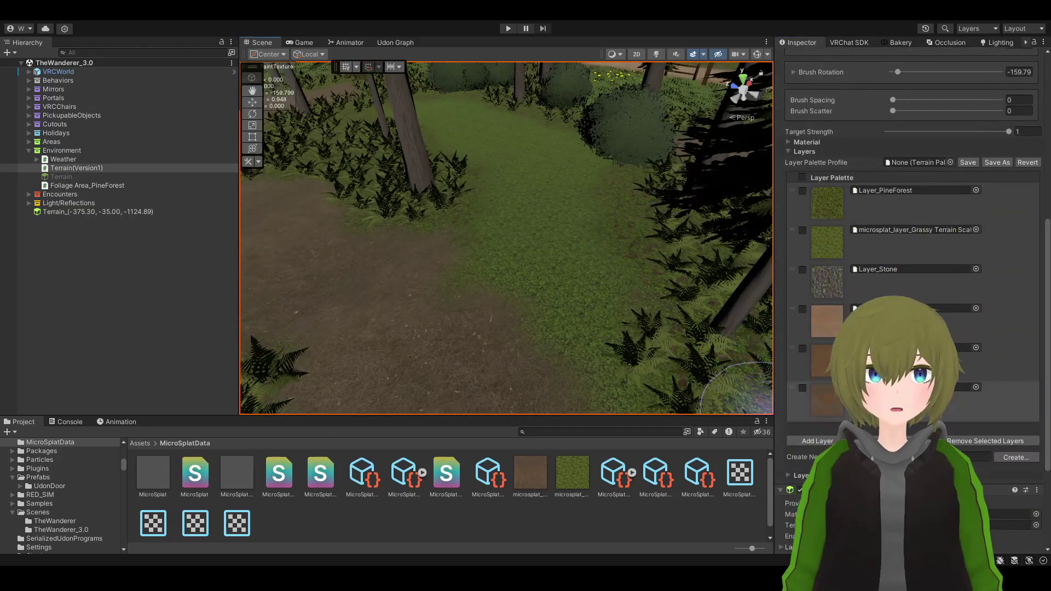
left_click_drag(546, 348, 599, 182)
left_click(600, 183)
mouse_move(453, 278)
left_mouse_down()
mouse_move(546, 319)
mouse_move(606, 236)
mouse_move(571, 315)
mouse_move(578, 232)
mouse_move(478, 229)
left_mouse_up()
mouse_move(470, 143)
left_mouse_down()
mouse_move(547, 144)
mouse_move(546, 164)
left_mouse_up()
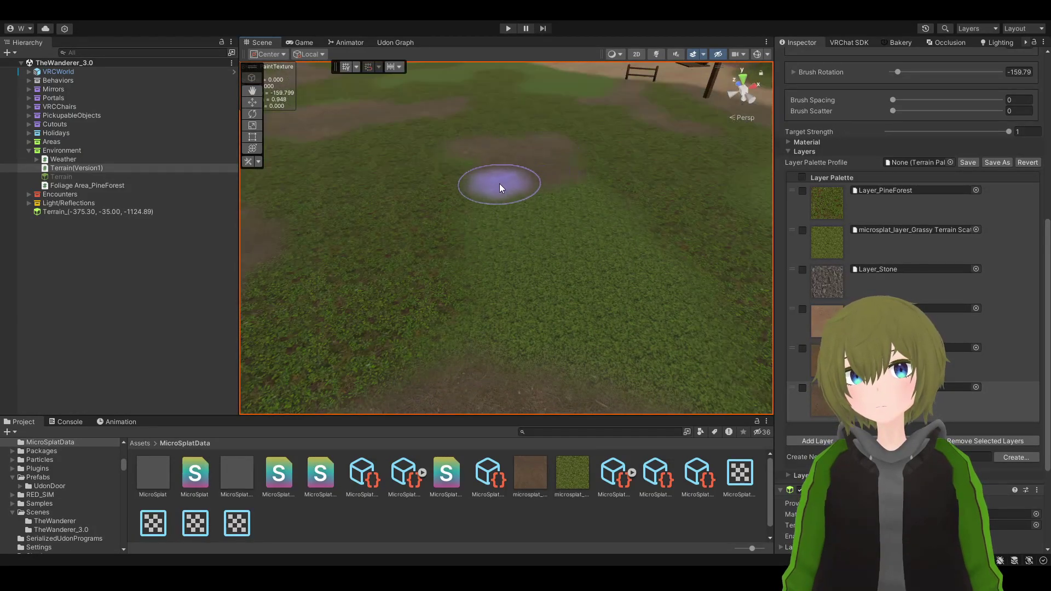
mouse_move(521, 320)
left_mouse_down()
mouse_move(639, 352)
mouse_move(672, 285)
mouse_move(618, 218)
mouse_move(555, 255)
mouse_move(594, 270)
mouse_move(573, 186)
mouse_move(509, 180)
mouse_move(476, 224)
mouse_move(507, 184)
mouse_move(458, 152)
mouse_move(540, 160)
left_mouse_up()
Paint bare dirt into the grassy clearing, then survey the pine trunks along the path
mouse_move(582, 258)
right_mouse_down()
mouse_move(634, 305)
mouse_move(704, 270)
mouse_move(588, 243)
mouse_move(347, 301)
mouse_move(345, 251)
mouse_move(216, 277)
mouse_move(611, 296)
mouse_move(558, 277)
mouse_move(305, 293)
mouse_move(258, 277)
mouse_move(286, 293)
mouse_move(481, 323)
mouse_move(363, 305)
mouse_move(305, 274)
mouse_move(272, 199)
mouse_move(215, 340)
mouse_move(235, 347)
right_mouse_up()
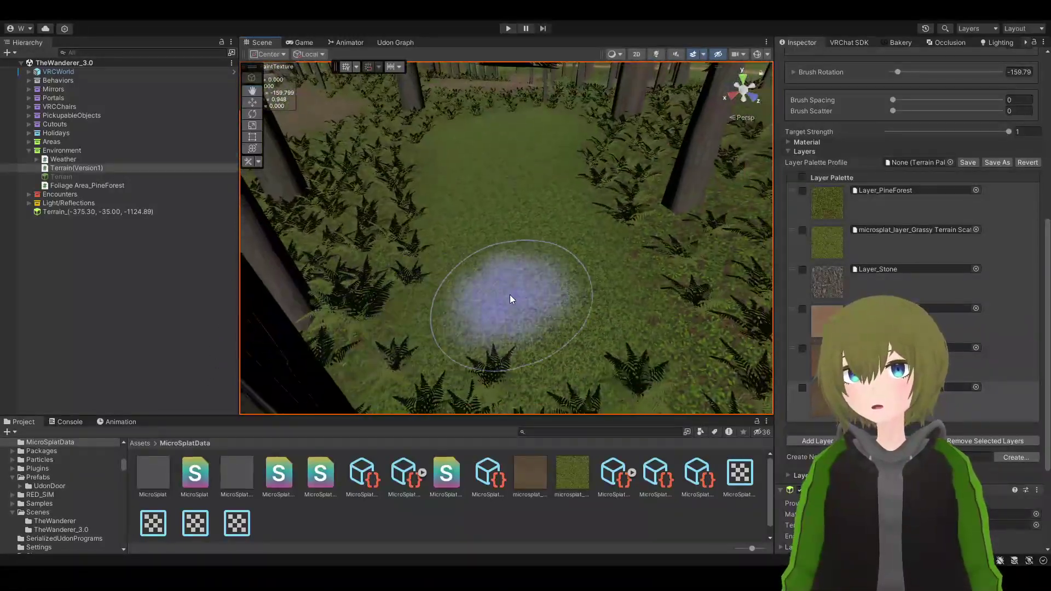
mouse_move(543, 220)
left_mouse_down()
mouse_move(563, 284)
mouse_move(512, 281)
left_mouse_up()
mouse_move(503, 284)
left_mouse_down()
mouse_move(494, 286)
mouse_move(478, 210)
mouse_move(515, 154)
mouse_move(517, 170)
left_mouse_up()
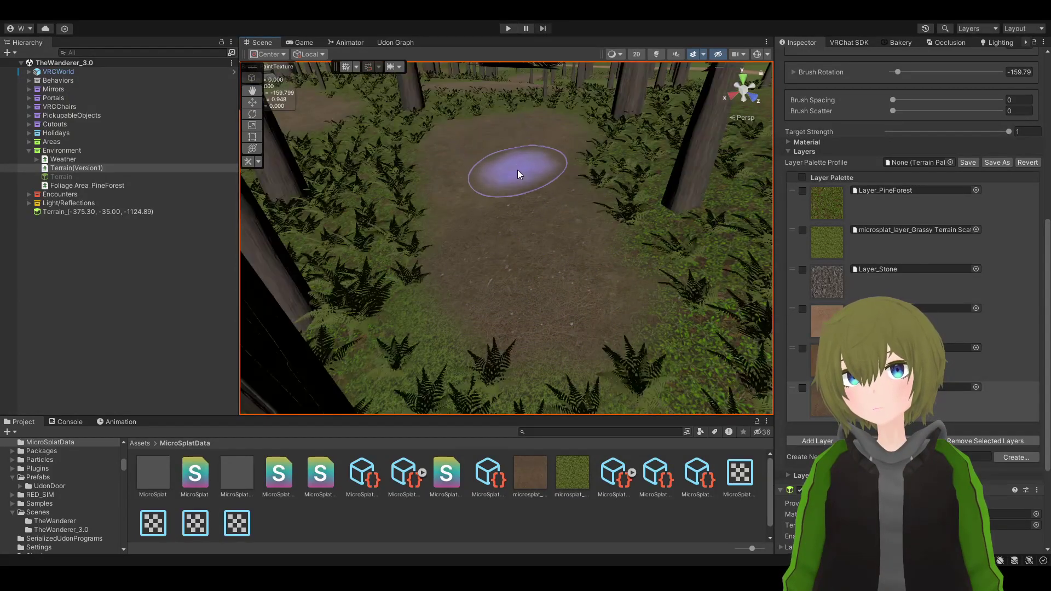
right_click_drag(558, 191, 938, 142)
mouse_move(938, 140)
left_mouse_down("alt")
mouse_move(493, 137)
mouse_move(493, 110)
mouse_move(493, 158)
mouse_move(352, 202)
mouse_move(735, 197)
mouse_move(1027, 148)
mouse_move(919, 168)
left_mouse_up("alt")
right_click_drag(919, 169, 801, 198)
left_click_drag(801, 198, 587, 207, "alt")
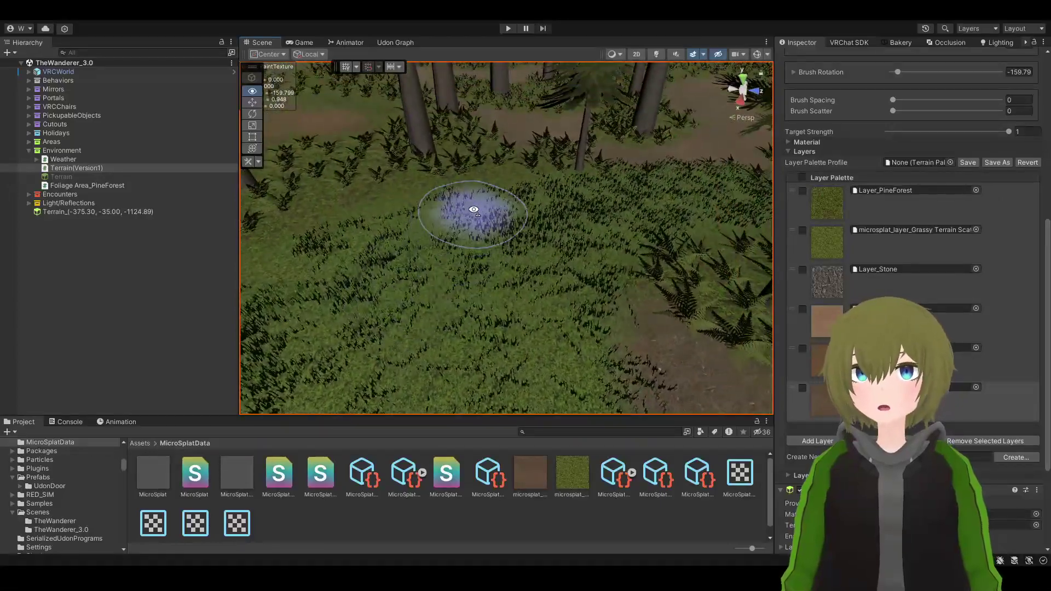
left_click_drag(519, 198, 383, 92, "alt")
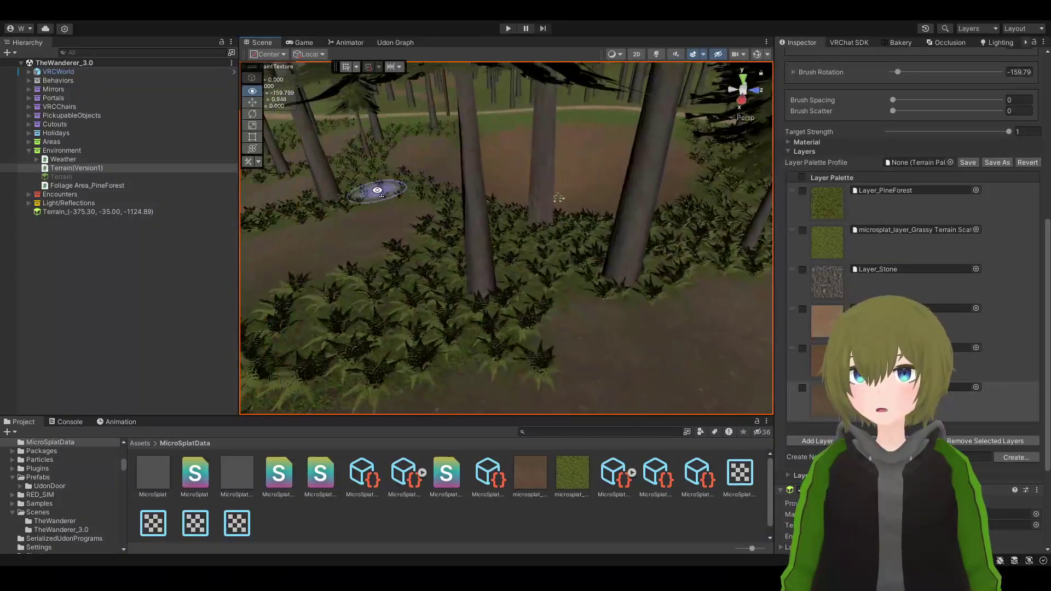
right_click_drag(80, 110, 147, 94)
left_click_drag(147, 98, 179, 164, "alt")
right_click_drag(179, 160, 68, 163)
left_click_drag(69, 167, 155, 142, "alt")
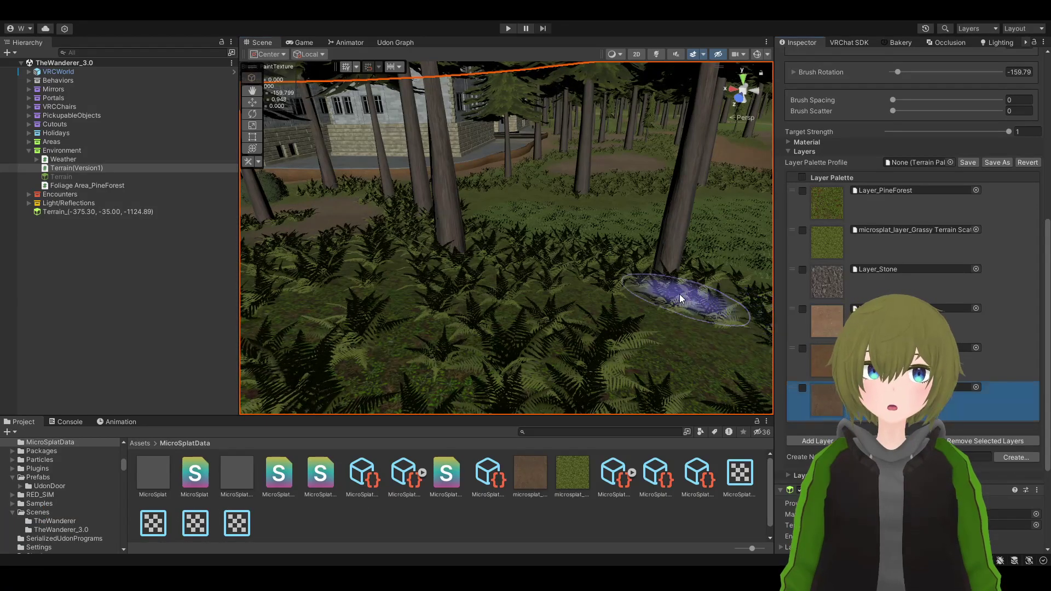
Select the microsplat Grassy layer in the Layer Palette as the paint texture
mouse_move(648, 291)
right_mouse_down()
mouse_move(458, 281)
mouse_move(660, 269)
mouse_move(643, 270)
right_mouse_up()
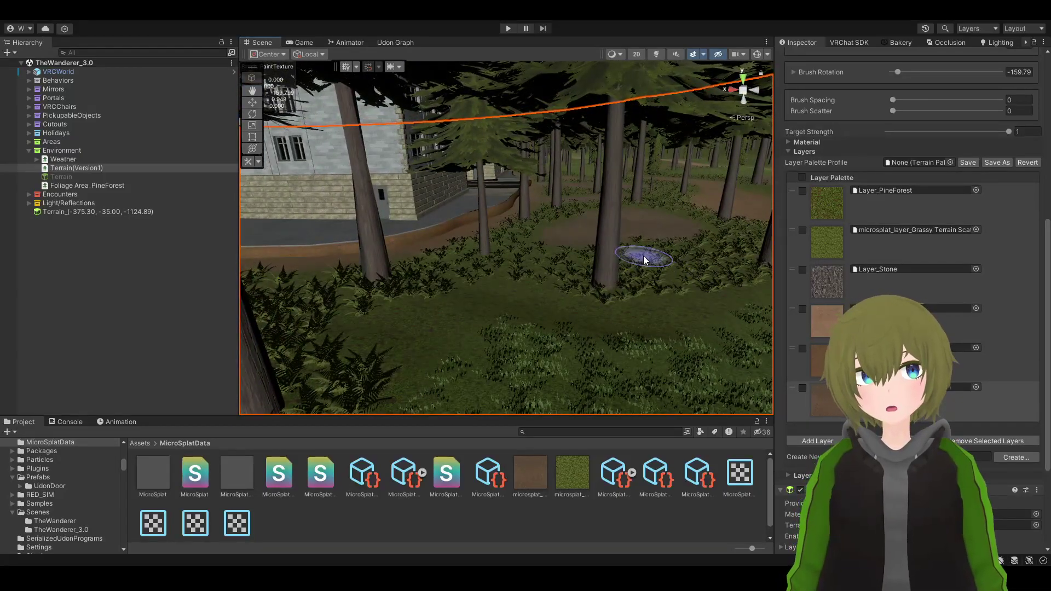
right_click_drag(534, 323, 712, 332)
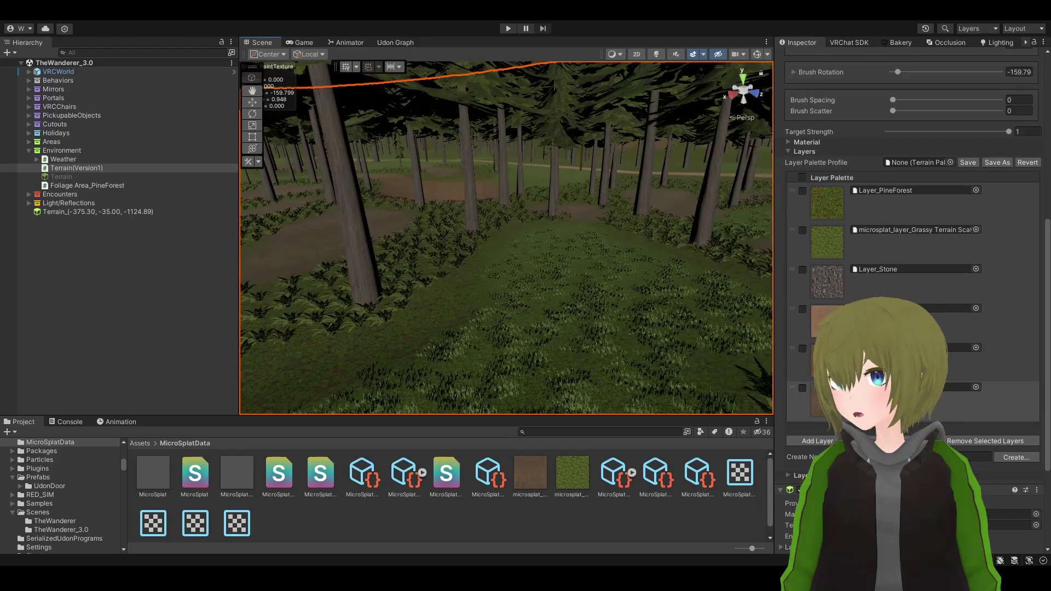
mouse_move(610, 301)
right_mouse_down()
mouse_move(458, 340)
mouse_move(308, 328)
mouse_move(303, 352)
mouse_move(757, 346)
mouse_move(707, 337)
mouse_move(654, 352)
mouse_move(740, 296)
right_mouse_up()
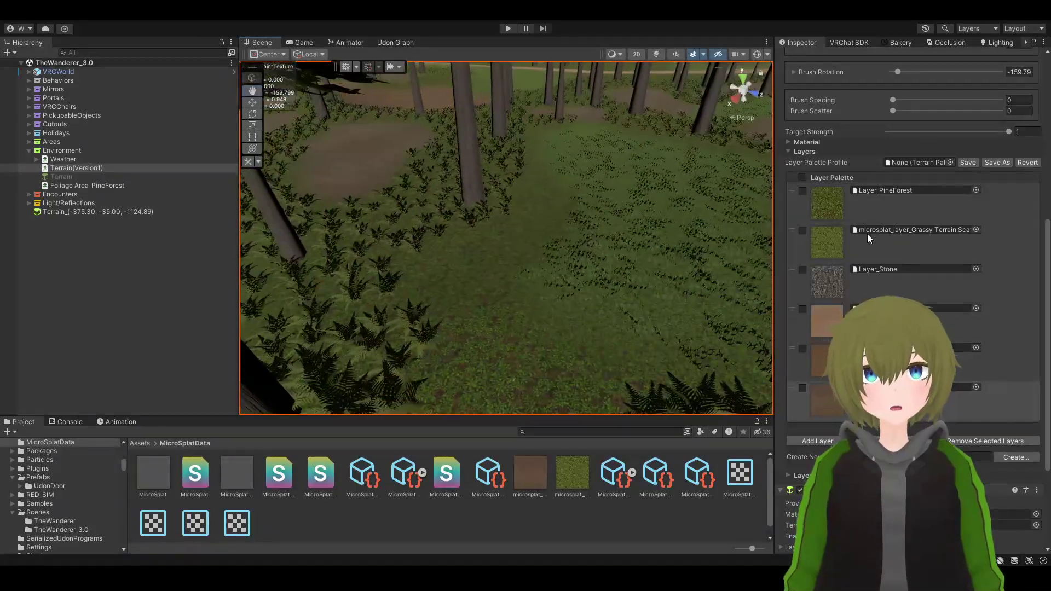
scroll(843, 247, "up", 5)
scroll(823, 254, "down", 3)
left_click(837, 247)
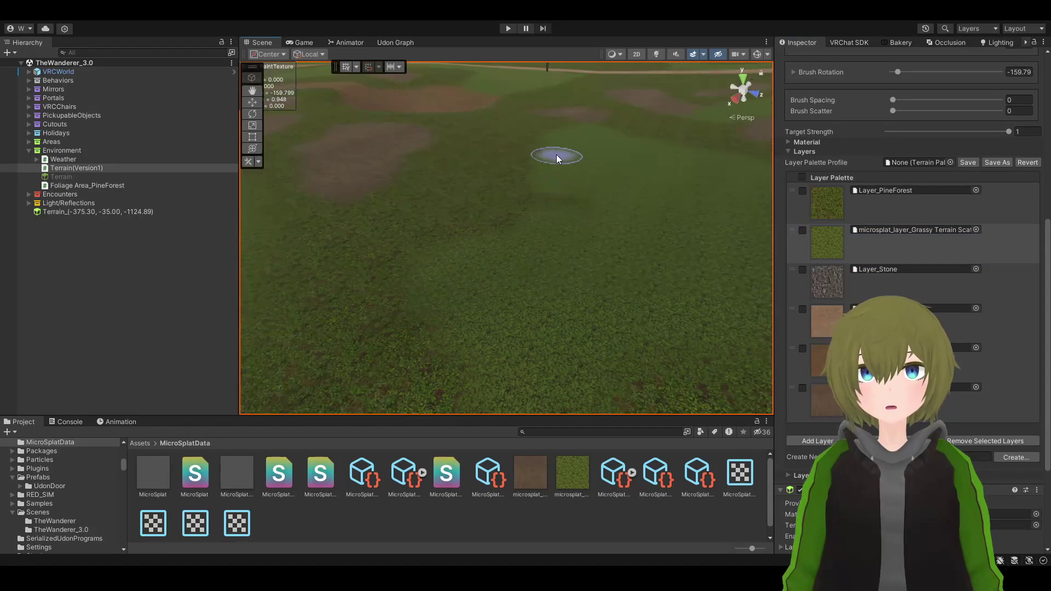
right_click_drag(538, 249, 554, 278)
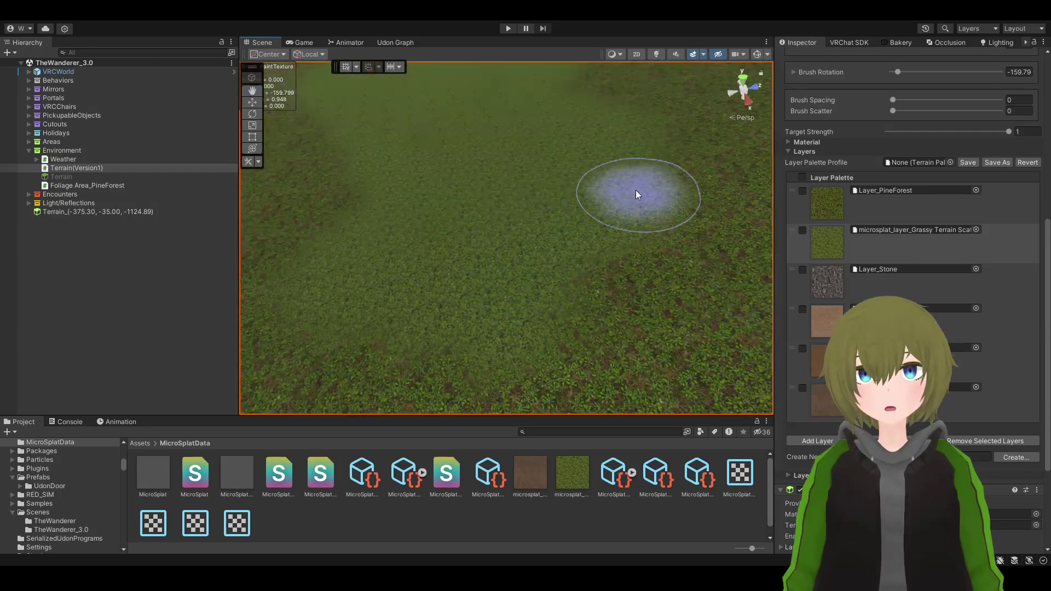
scroll(637, 190, "down", 7)
right_click_drag(579, 155, 497, 125)
scroll(870, 165, "up", 10)
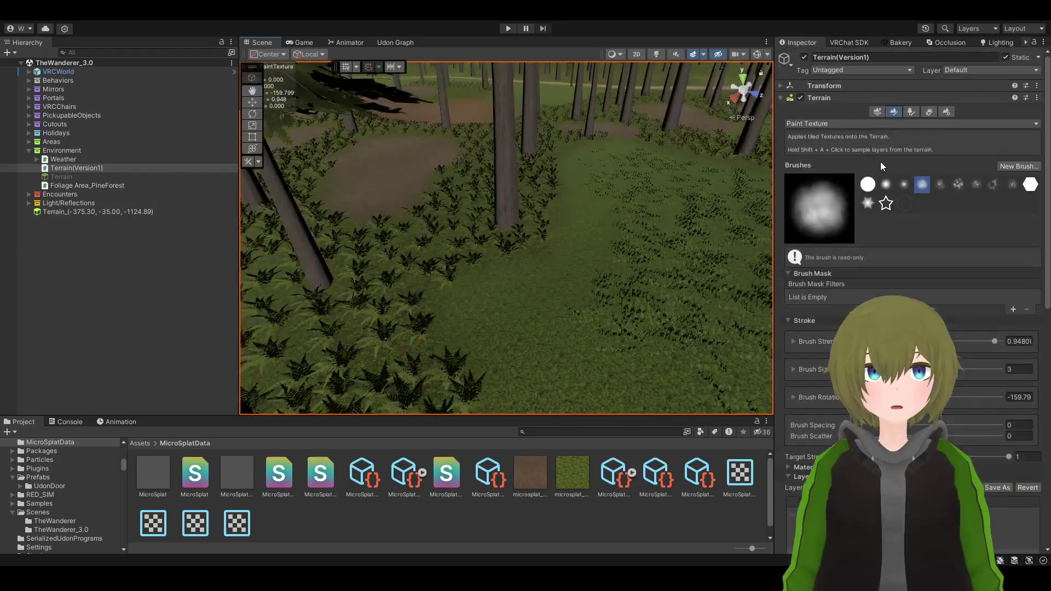
left_click(912, 112)
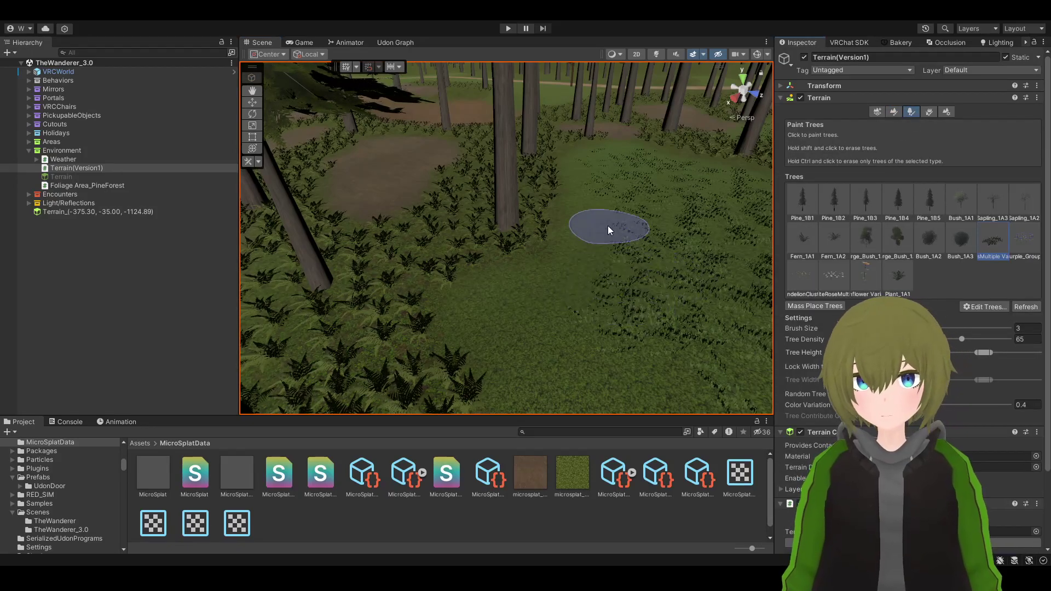
mouse_move(474, 310)
left_mouse_down("alt")
mouse_move(535, 345)
mouse_move(510, 278)
mouse_move(536, 236)
mouse_move(523, 184)
mouse_move(523, 289)
left_mouse_up("alt")
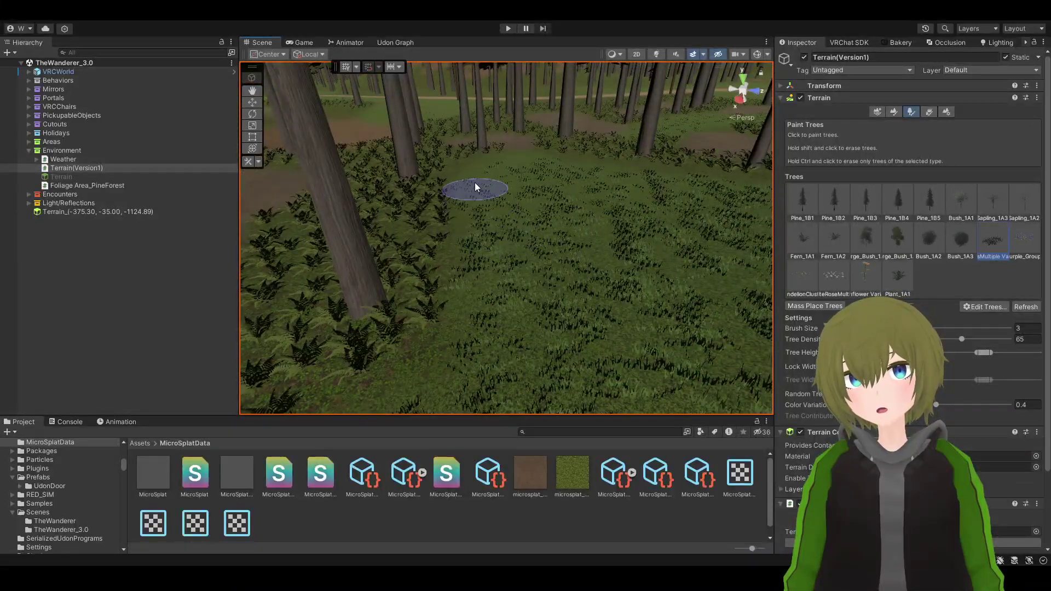
left_click_drag(586, 169, 724, 214, "alt")
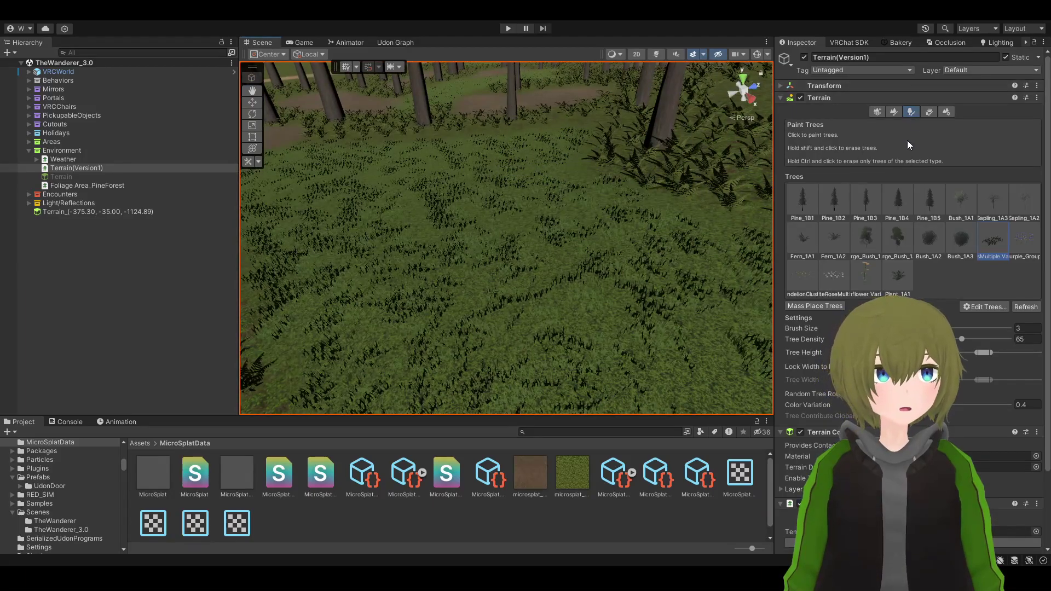
left_click_drag(767, 266, 436, 242, "alt")
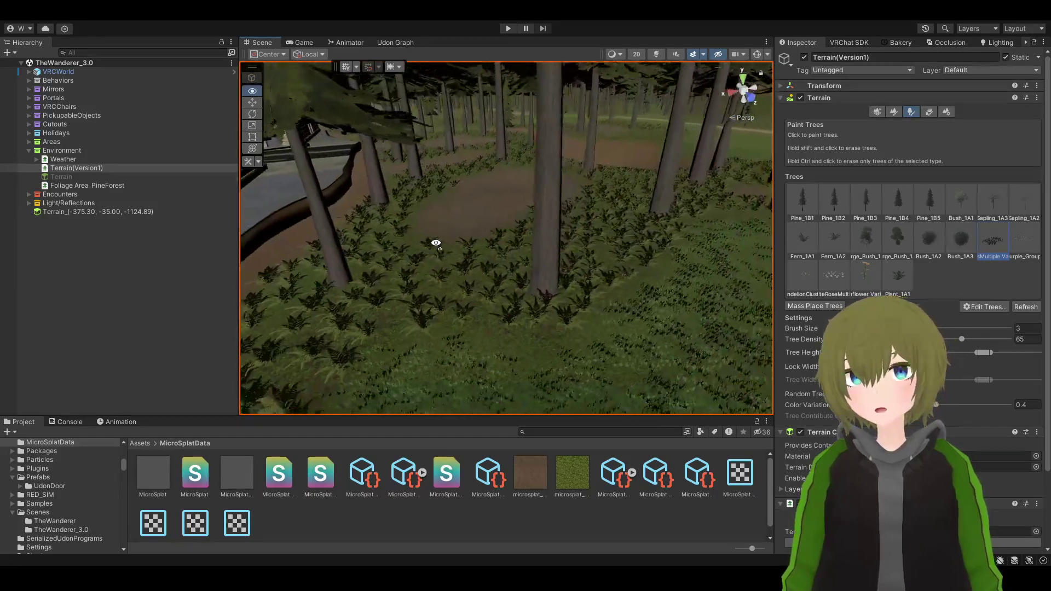
mouse_move(436, 242)
right_mouse_down()
mouse_move(796, 247)
mouse_move(872, 218)
mouse_move(759, 217)
mouse_move(787, 196)
mouse_move(814, 196)
mouse_move(830, 288)
mouse_move(846, 230)
mouse_move(819, 307)
mouse_move(868, 215)
right_mouse_up()
mouse_move(494, 301)
right_mouse_down()
mouse_move(522, 314)
mouse_move(544, 374)
right_mouse_up()
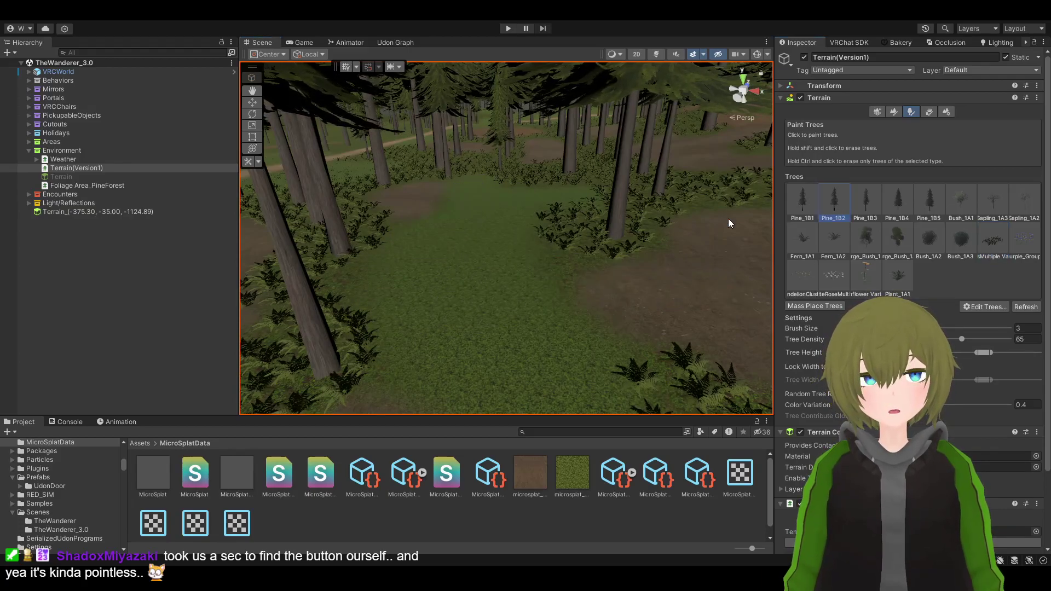
mouse_move(458, 221)
right_mouse_down()
mouse_move(452, 136)
mouse_move(429, 195)
mouse_move(469, 256)
mouse_move(465, 230)
right_mouse_up()
Select Fern_1A2 in the Trees list, then switch to Paint Texture showing the Layer Palette
left_click(834, 239)
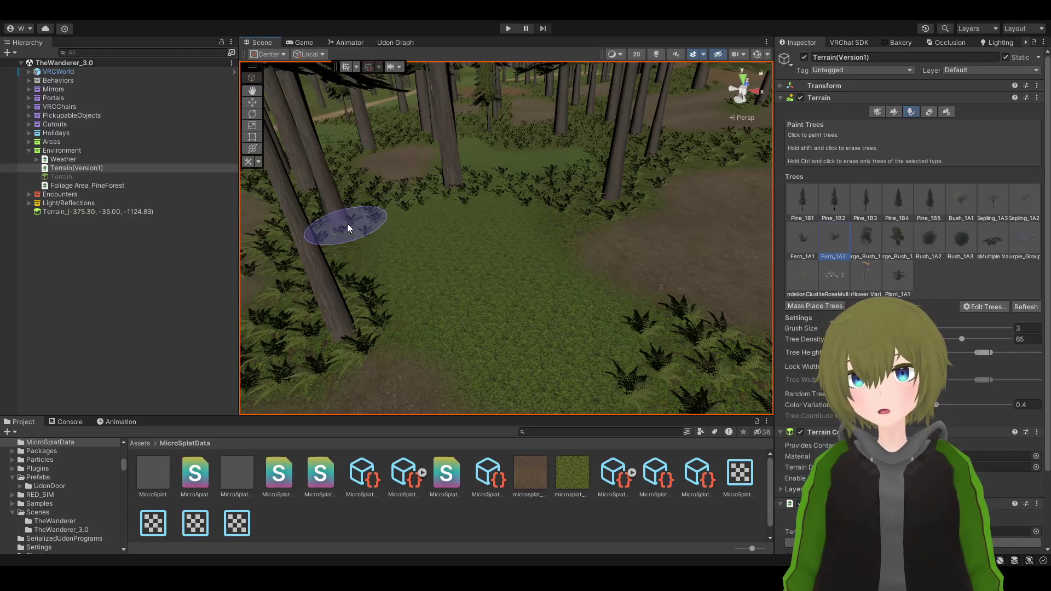
mouse_move(469, 285)
right_mouse_down()
mouse_move(638, 347)
mouse_move(446, 387)
mouse_move(638, 343)
right_mouse_up()
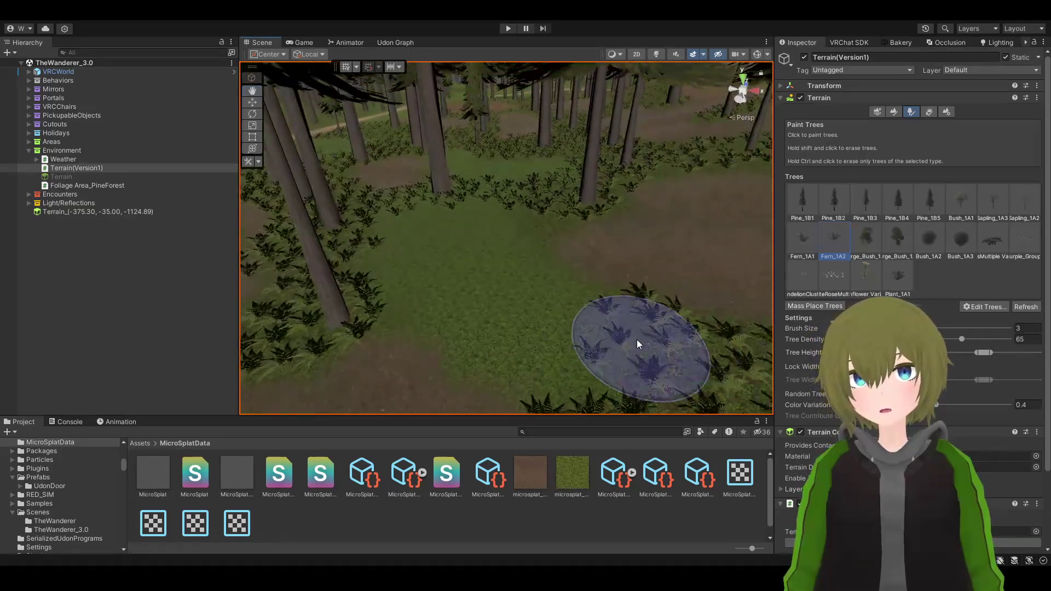
left_click(896, 112)
scroll(935, 184, "down", 6)
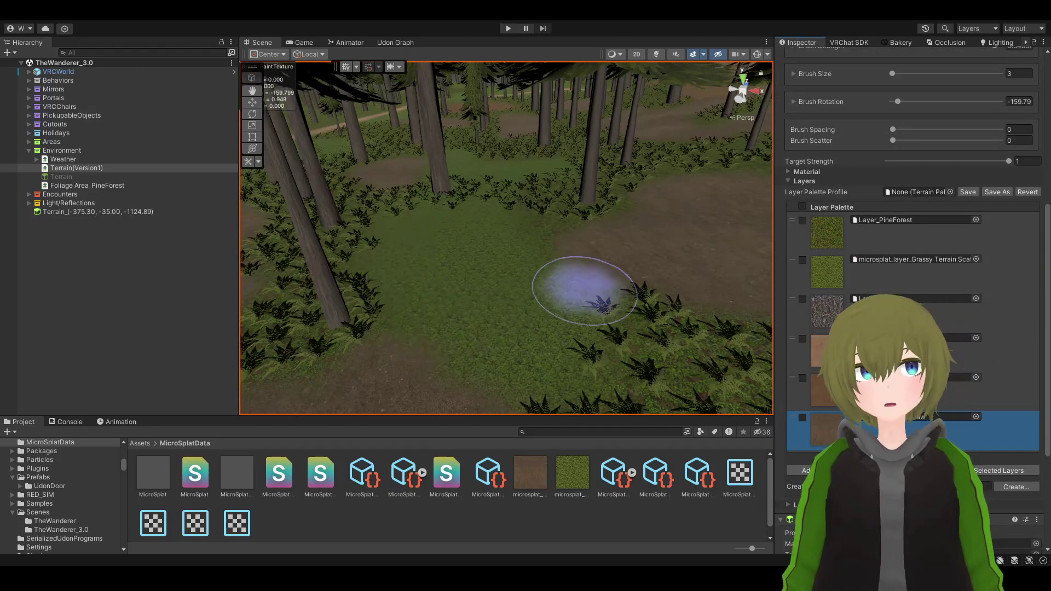
Paint a dirt path and brown dirt patches across the grassy clearing
left_click_drag(572, 266, 446, 385)
right_click_drag(468, 361, 447, 366)
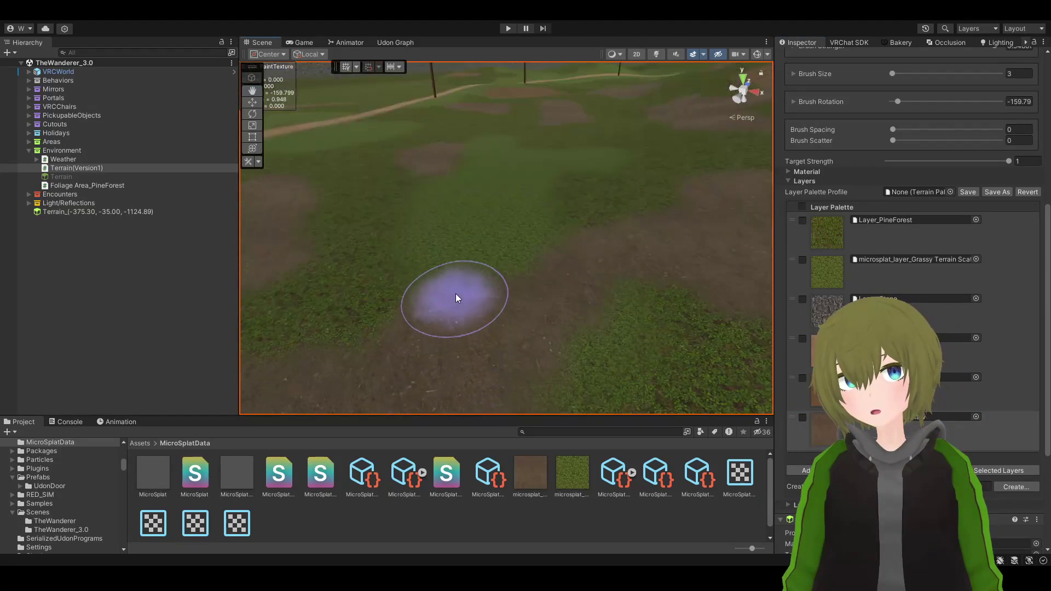
mouse_move(469, 218)
left_mouse_down()
mouse_move(535, 209)
mouse_move(538, 235)
mouse_move(584, 228)
left_mouse_up()
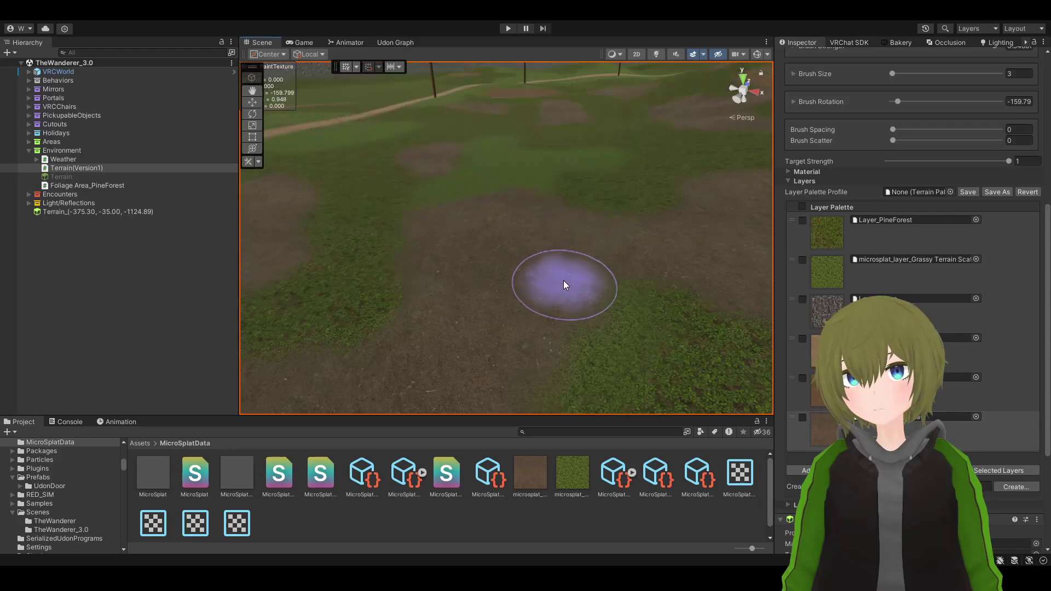
mouse_move(573, 294)
right_mouse_down()
mouse_move(531, 287)
mouse_move(451, 298)
mouse_move(383, 275)
mouse_move(265, 265)
mouse_move(327, 282)
mouse_move(559, 277)
mouse_move(606, 265)
mouse_move(610, 228)
mouse_move(347, 301)
mouse_move(371, 300)
mouse_move(383, 328)
mouse_move(527, 267)
right_mouse_up()
mouse_move(528, 267)
left_mouse_down()
mouse_move(487, 275)
mouse_move(430, 236)
left_mouse_up()
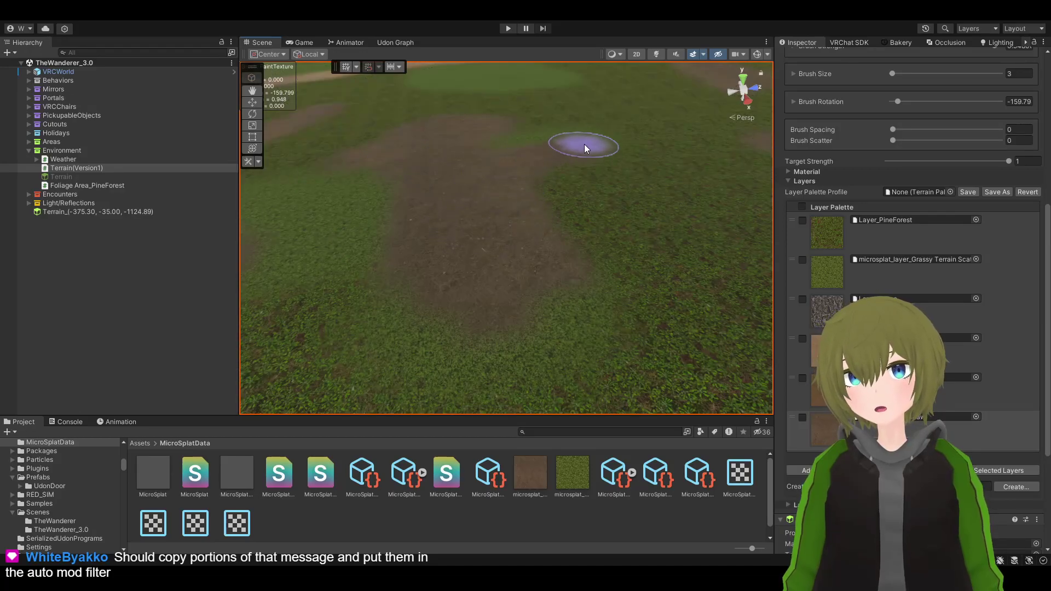
left_click_drag(557, 135, 461, 160)
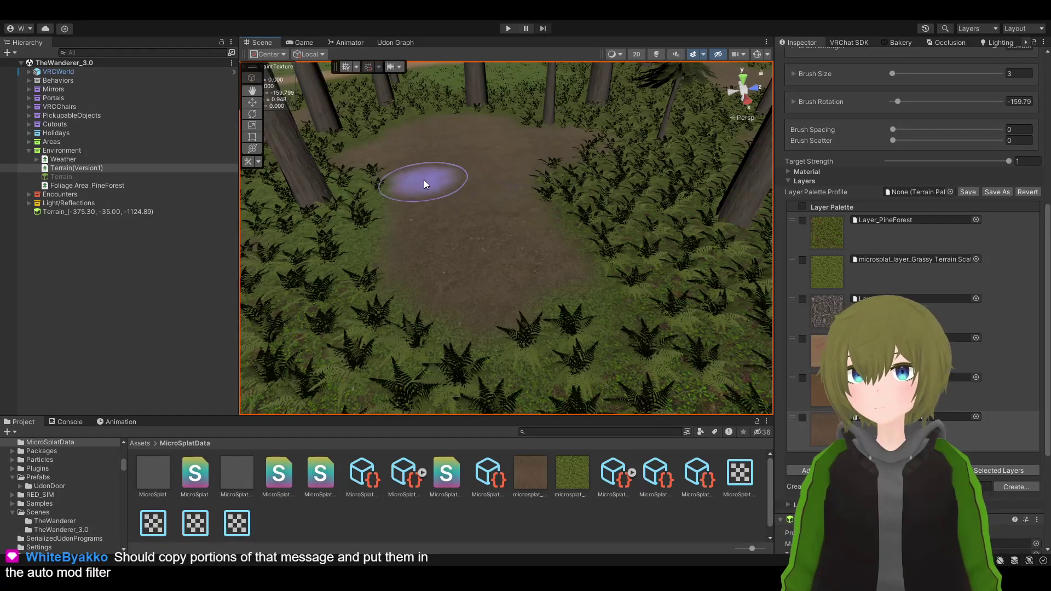
right_click_drag(455, 176, 394, 277)
key("w")
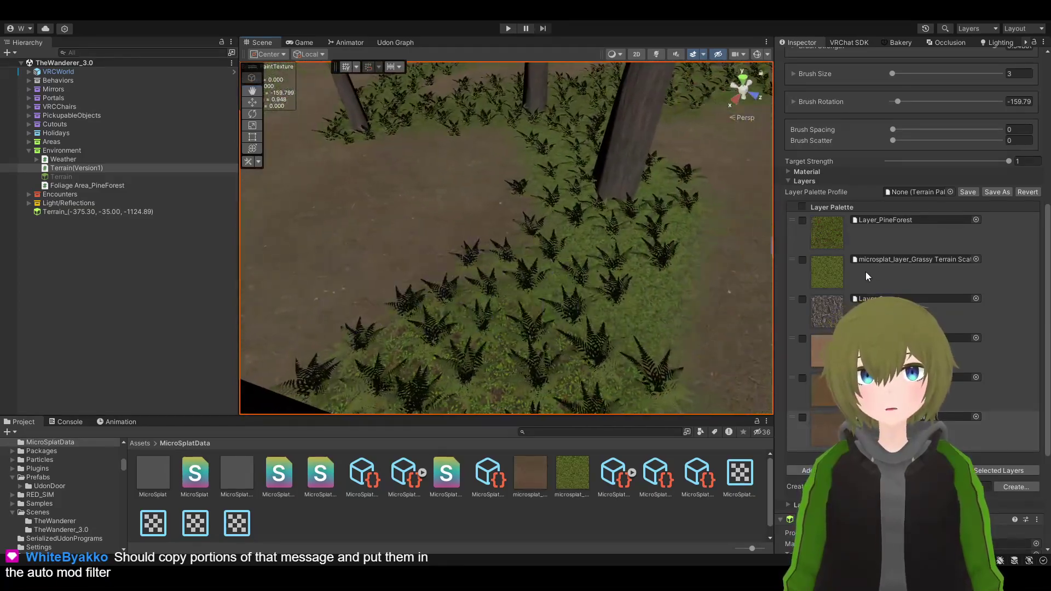
Select Layer_PineForest and paint grass back over the dirt patch edges
left_click(836, 244)
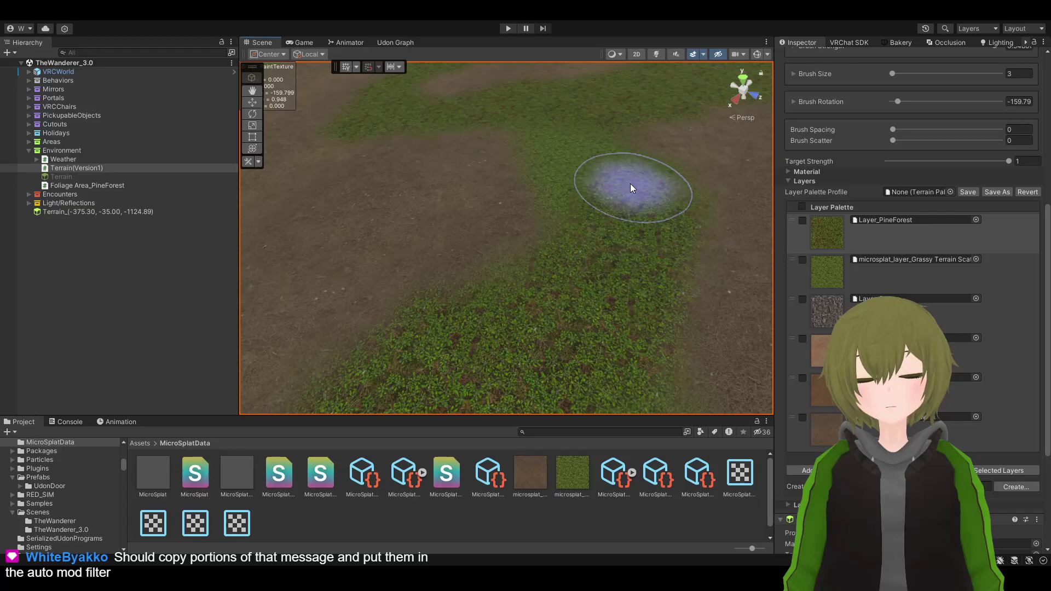
mouse_move(578, 244)
left_mouse_down()
mouse_move(554, 318)
mouse_move(606, 225)
left_mouse_up()
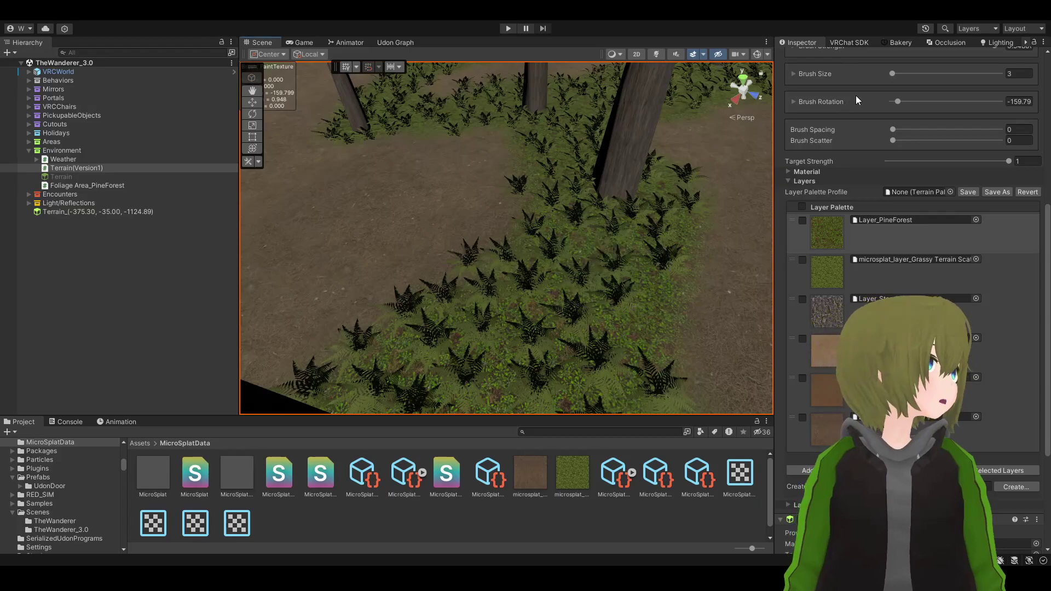
mouse_move(536, 255)
left_mouse_down()
mouse_move(552, 186)
mouse_move(580, 133)
left_mouse_up()
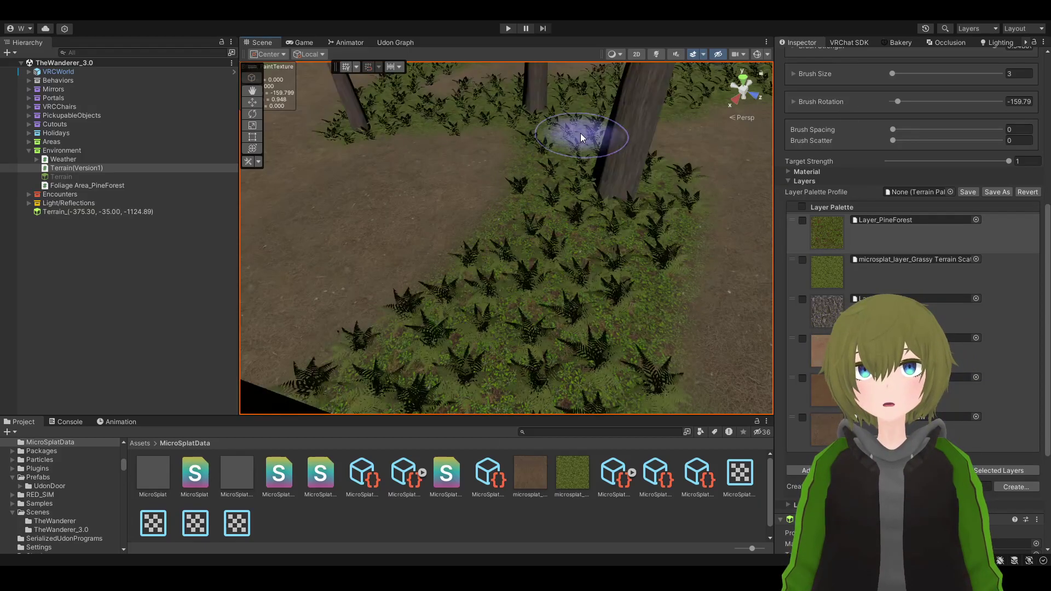
mouse_move(567, 262)
left_mouse_down("alt")
mouse_move(493, 219)
mouse_move(275, 191)
left_mouse_up("alt")
right_click_drag(275, 191, 736, 213)
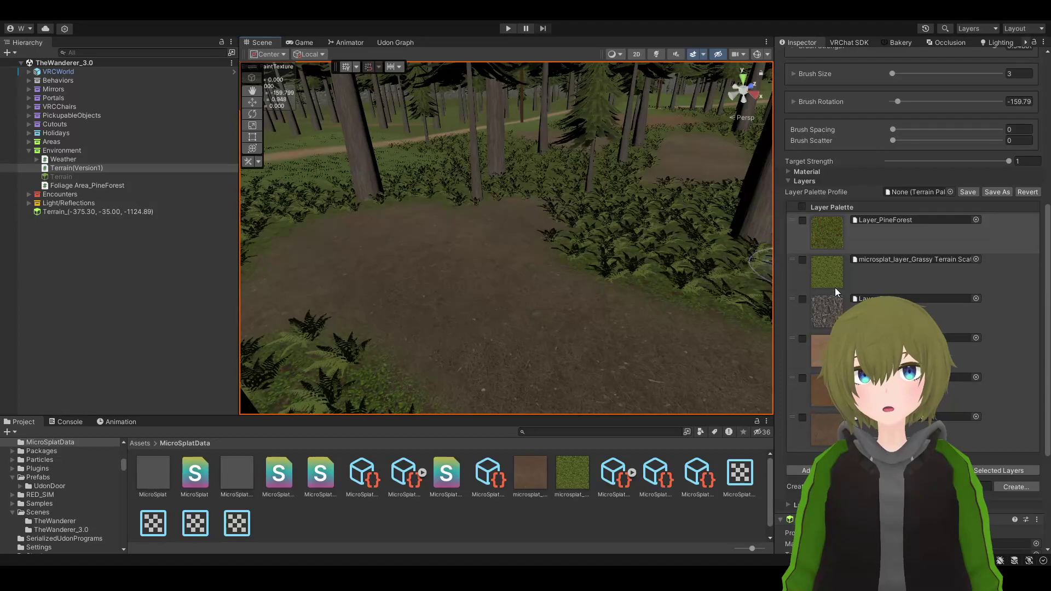
left_click_drag(421, 246, 676, 240, "alt")
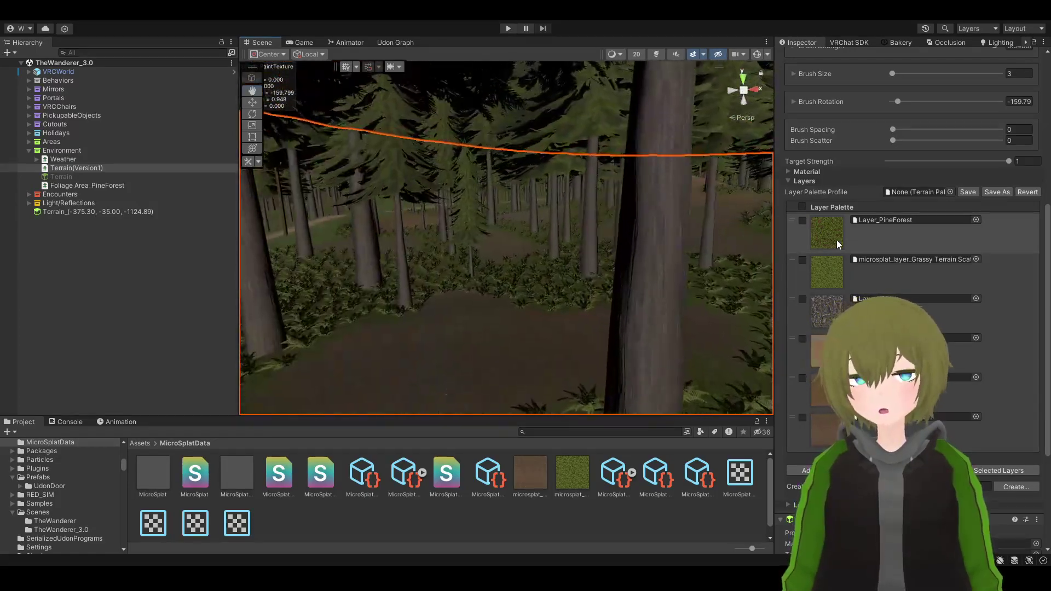
mouse_move(444, 222)
left_mouse_down("alt")
mouse_move(512, 219)
mouse_move(789, 280)
mouse_move(665, 251)
mouse_move(678, 253)
left_mouse_up("alt")
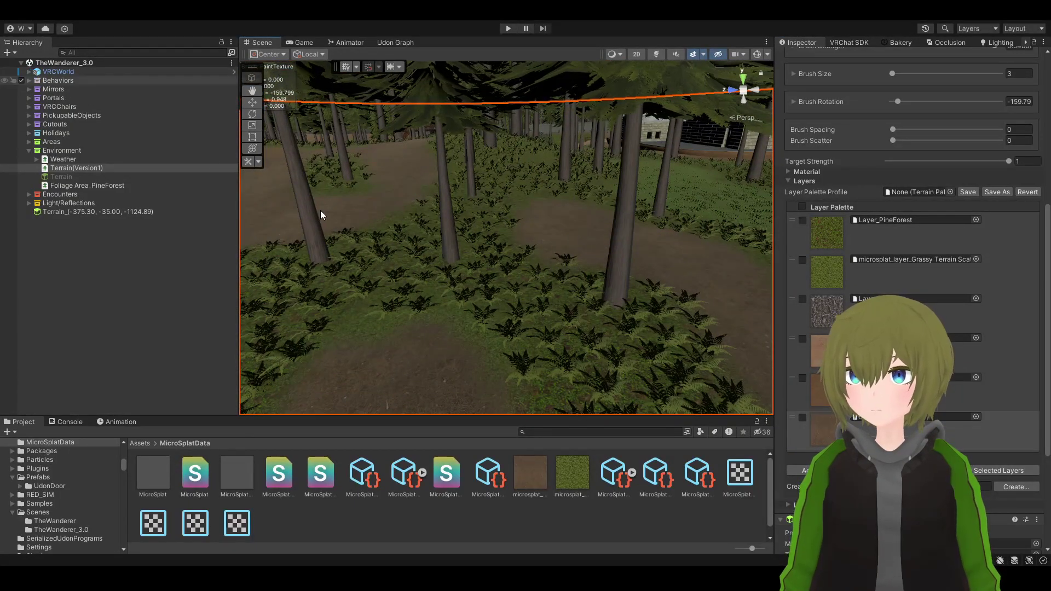
mouse_move(421, 210)
left_mouse_down("alt")
mouse_move(629, 305)
mouse_move(277, 282)
mouse_move(212, 324)
mouse_move(411, 262)
mouse_move(617, 305)
mouse_move(464, 312)
mouse_move(80, 287)
mouse_move(88, 305)
mouse_move(78, 308)
mouse_move(184, 284)
mouse_move(380, 290)
mouse_move(445, 277)
mouse_move(468, 256)
mouse_move(540, 228)
mouse_move(599, 235)
mouse_move(414, 342)
mouse_move(305, 364)
mouse_move(294, 340)
mouse_move(470, 310)
mouse_move(482, 338)
mouse_move(563, 348)
mouse_move(665, 329)
mouse_move(446, 345)
mouse_move(103, 306)
mouse_move(66, 290)
mouse_move(1039, 277)
mouse_move(796, 249)
mouse_move(565, 254)
mouse_move(506, 373)
left_mouse_up("alt")
key("s")
right_click_drag(506, 372, 483, 504)
left_click_drag(483, 500, 538, 271, "alt")
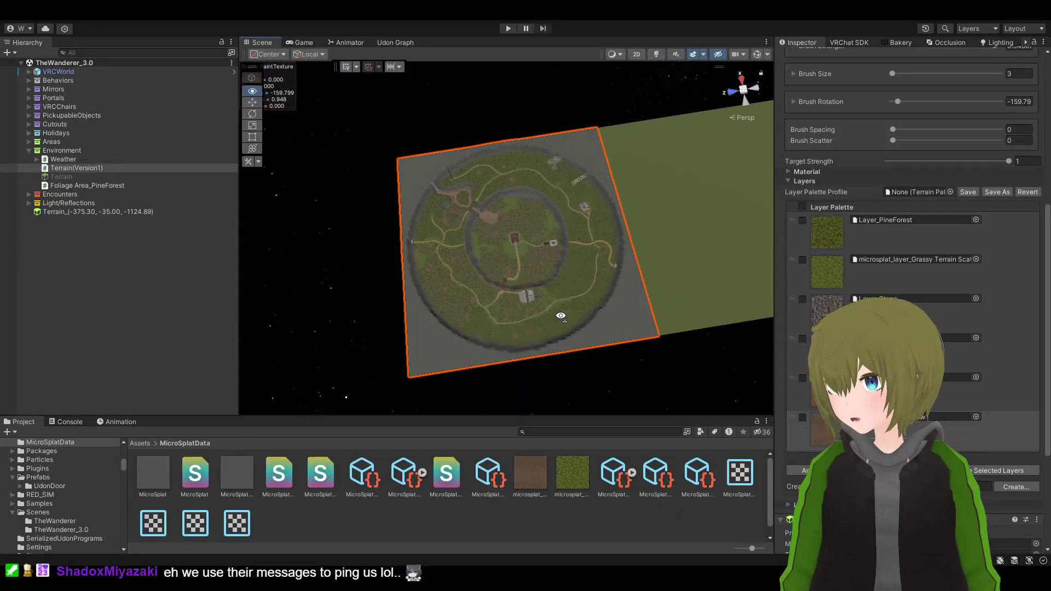
left_click_drag(560, 316, 557, 335, "alt")
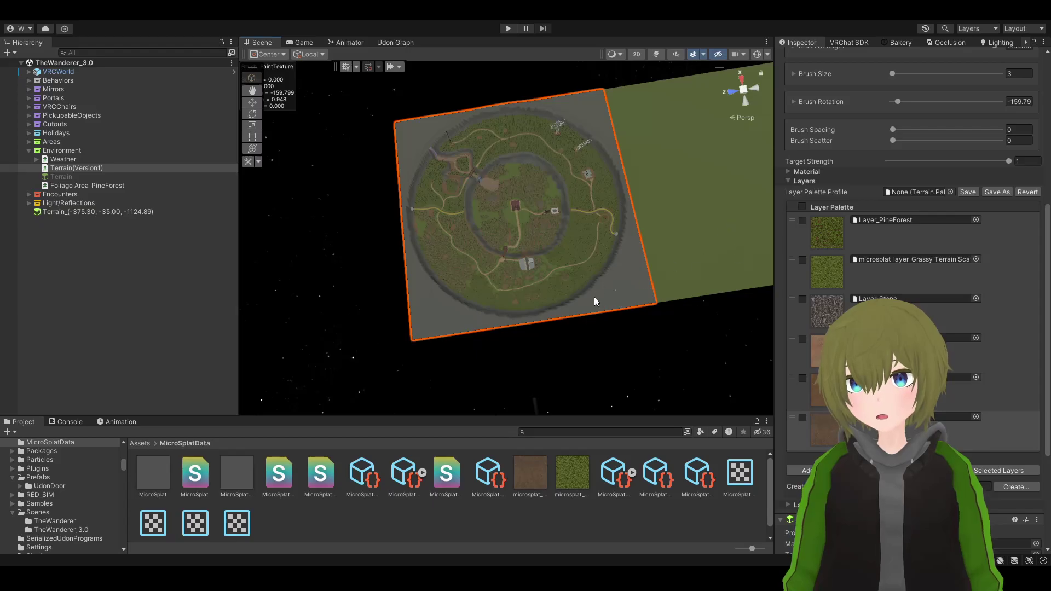
left_click_drag(595, 301, 593, 344, "alt")
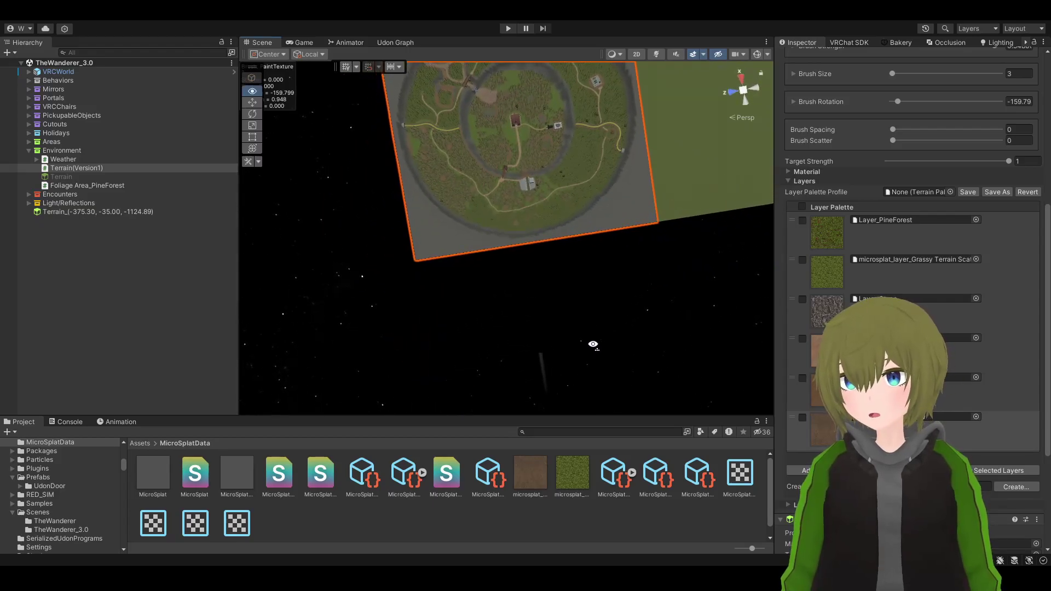
left_click_drag(593, 344, 647, 354, "alt")
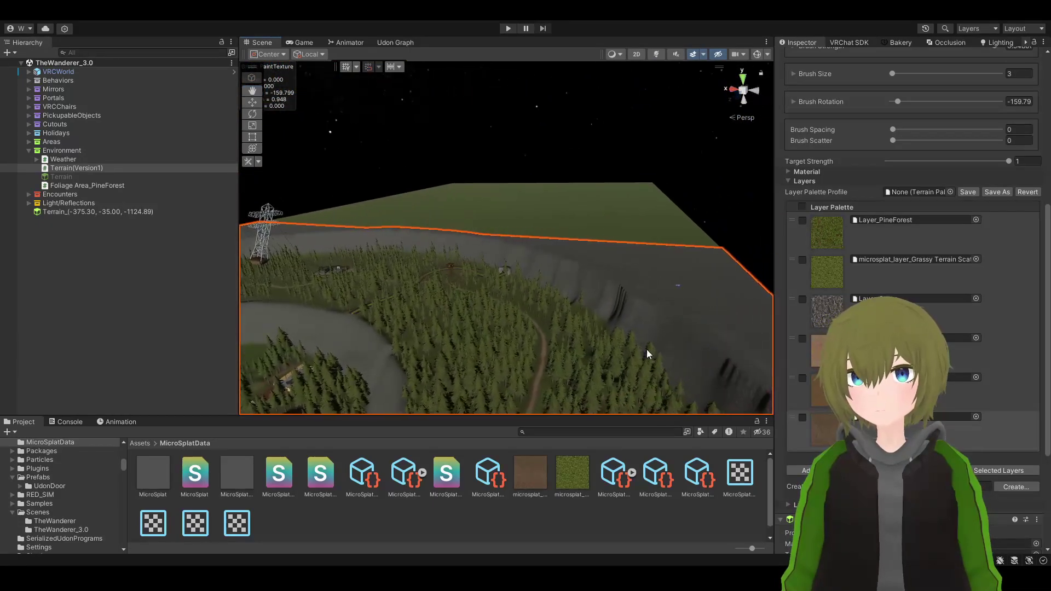
Set Terrain_(-375.30…)'s Base Texture Resolution to 512 x 512, then select Terrain(Version1)
left_click(604, 210)
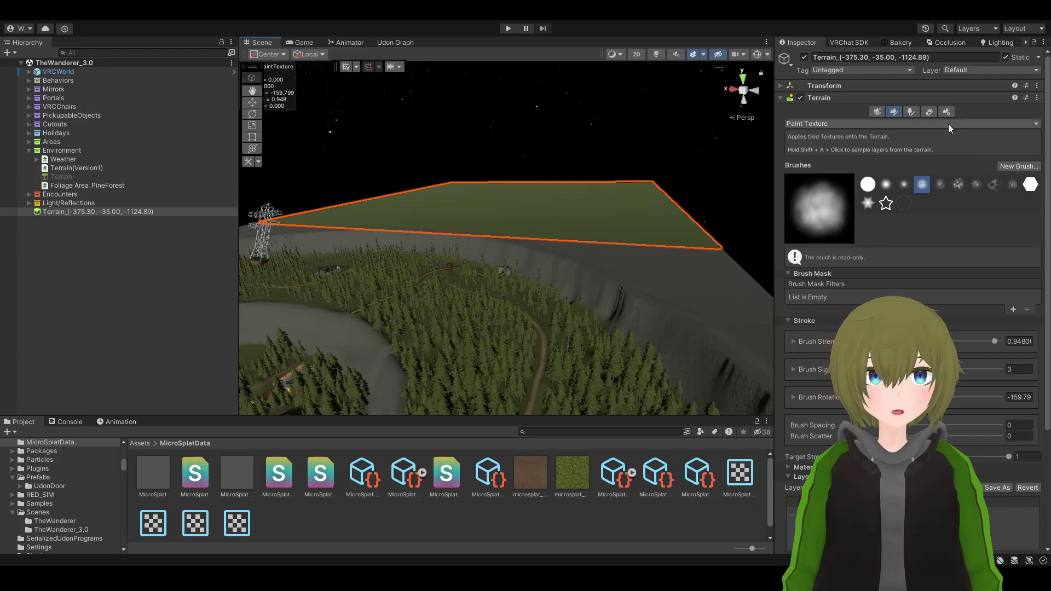
left_click(952, 102)
left_click(952, 102)
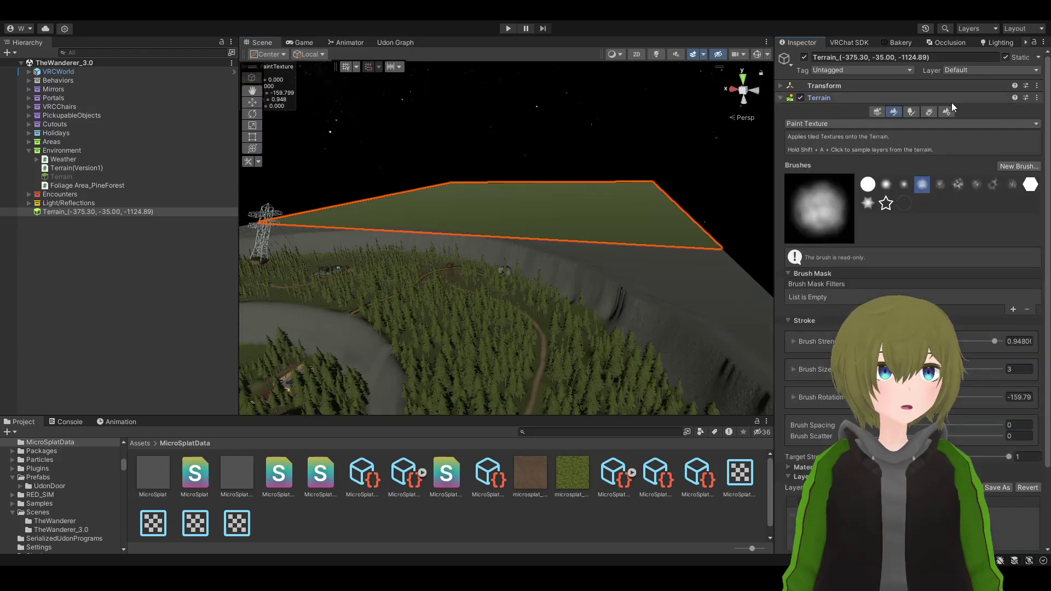
left_click(948, 111)
scroll(948, 217, "down", 5)
scroll(942, 222, "down", 3)
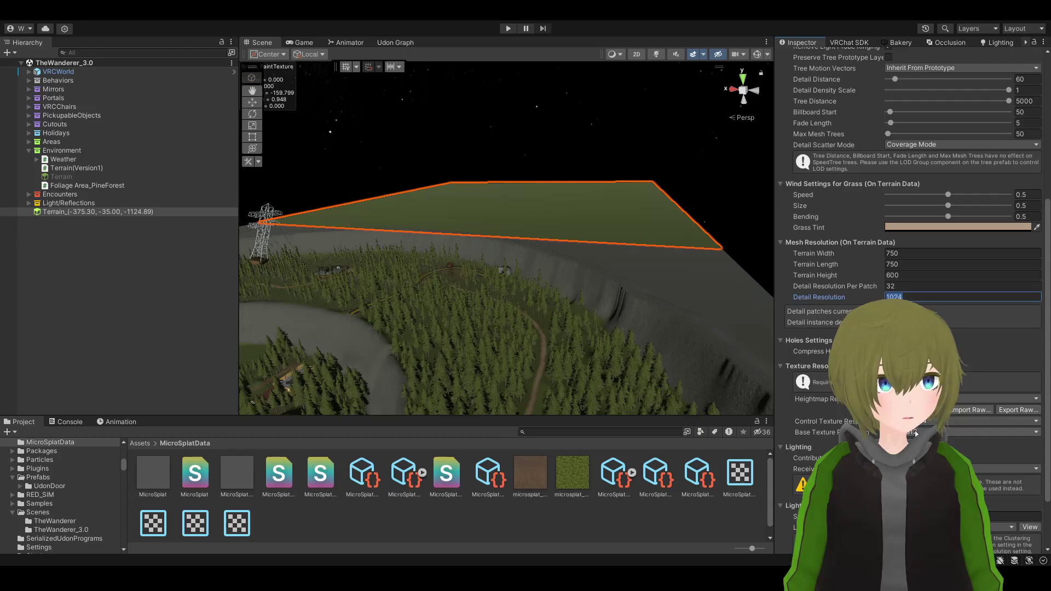
left_click(876, 447)
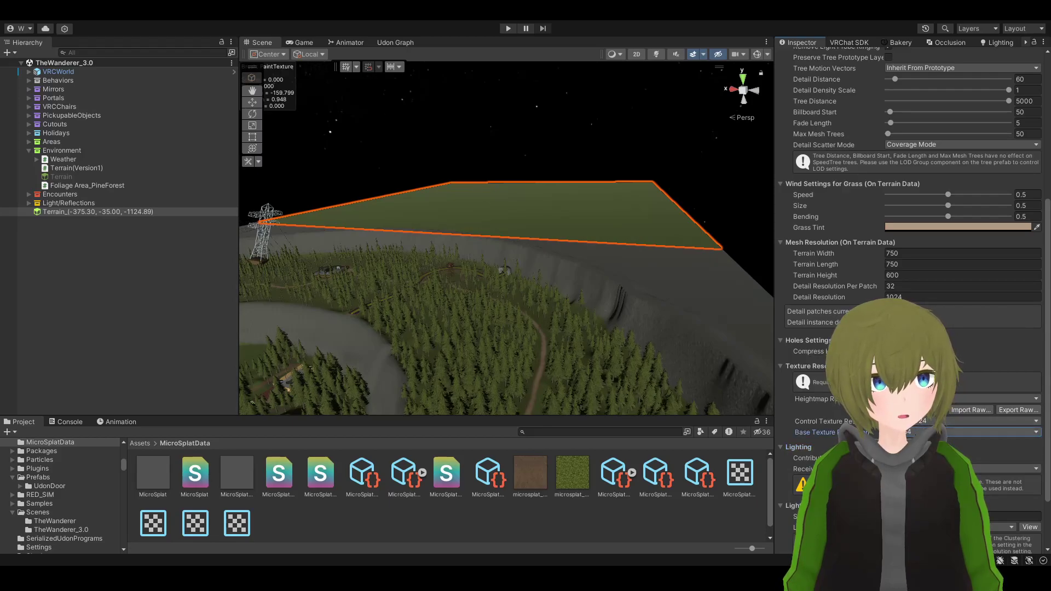
left_click(915, 448)
right_click_drag(681, 300, 714, 398)
left_click(623, 525)
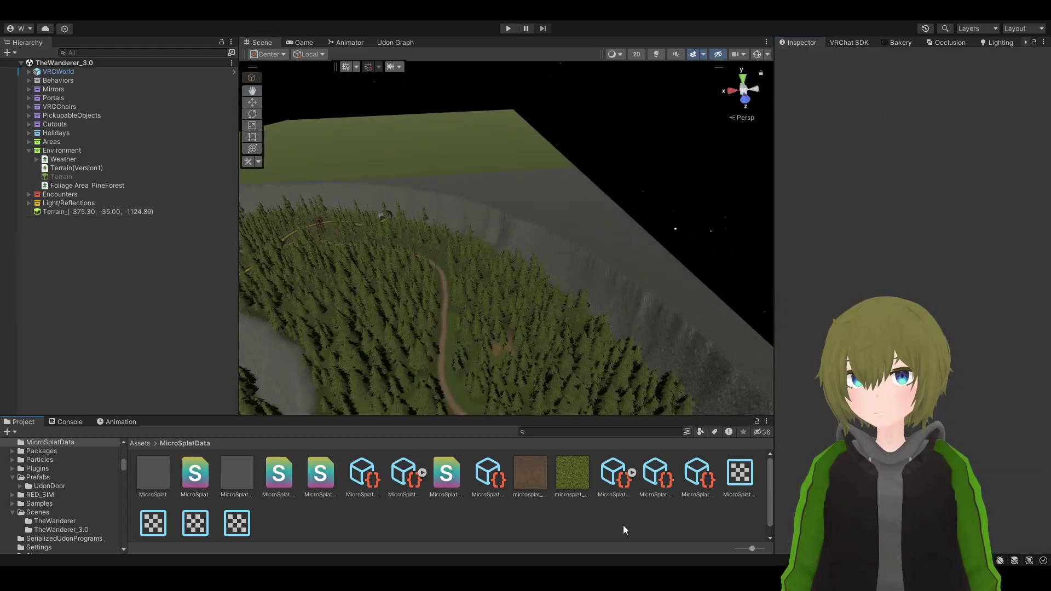
left_click(623, 210)
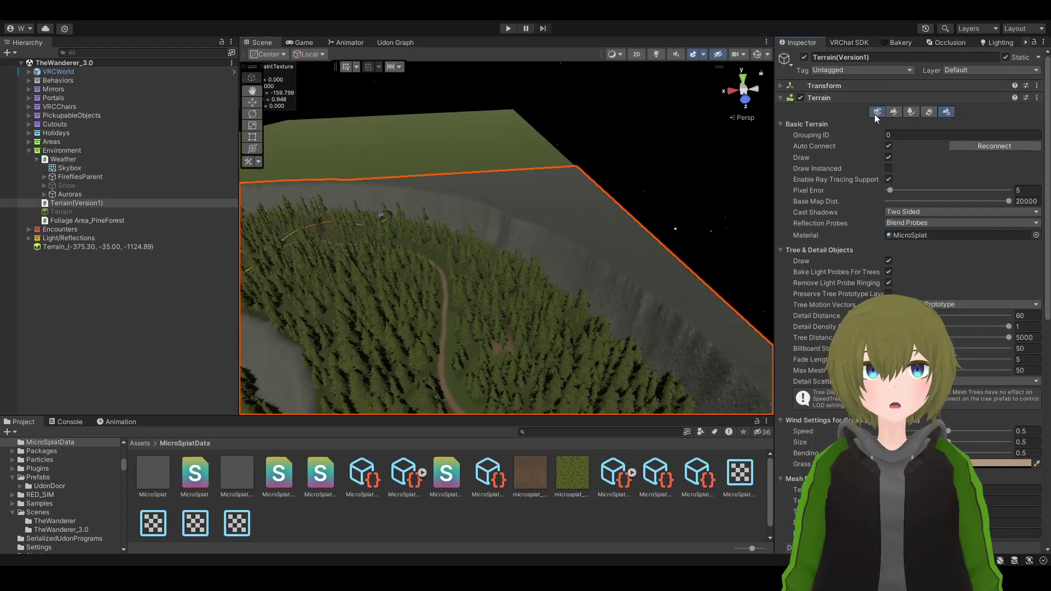
Add seven neighbour terrain tiles around Terrain(Version1) with Create Neighbor Terrains
left_click(876, 114)
right_click_drag(603, 198, 687, 204)
left_click(681, 179)
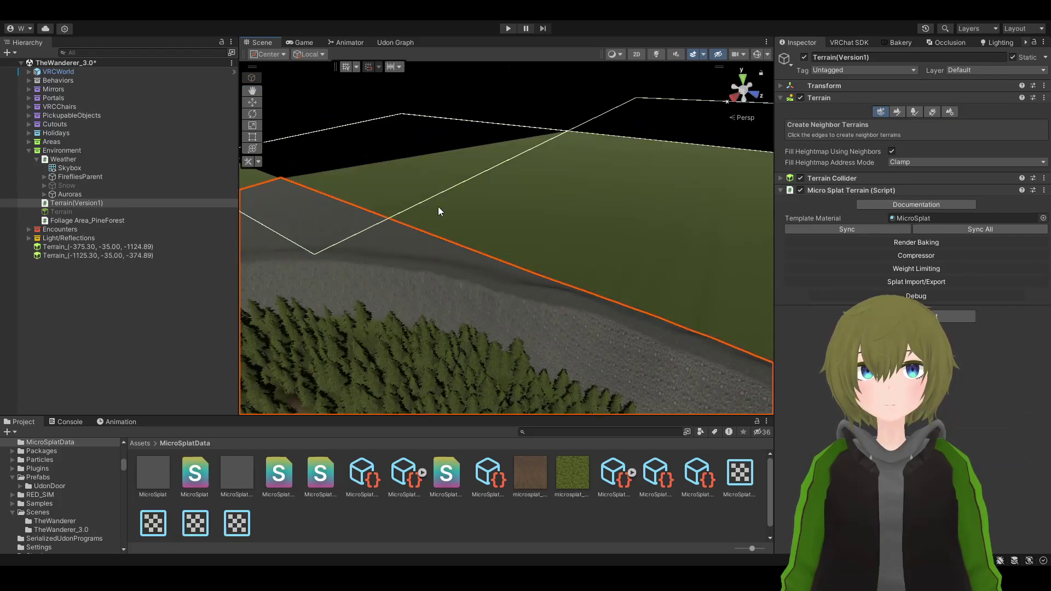
right_click_drag(438, 206, 607, 223)
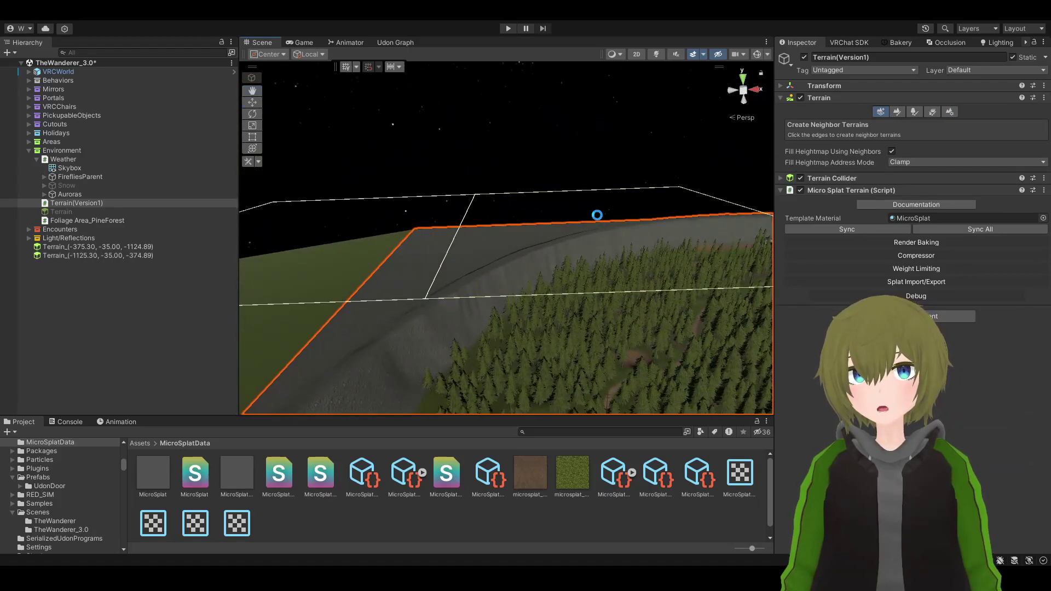
left_click(597, 215)
right_click_drag(339, 240, 779, 169)
left_click(530, 218)
left_click(622, 204)
left_click(482, 152)
left_click(652, 114)
left_click(550, 166)
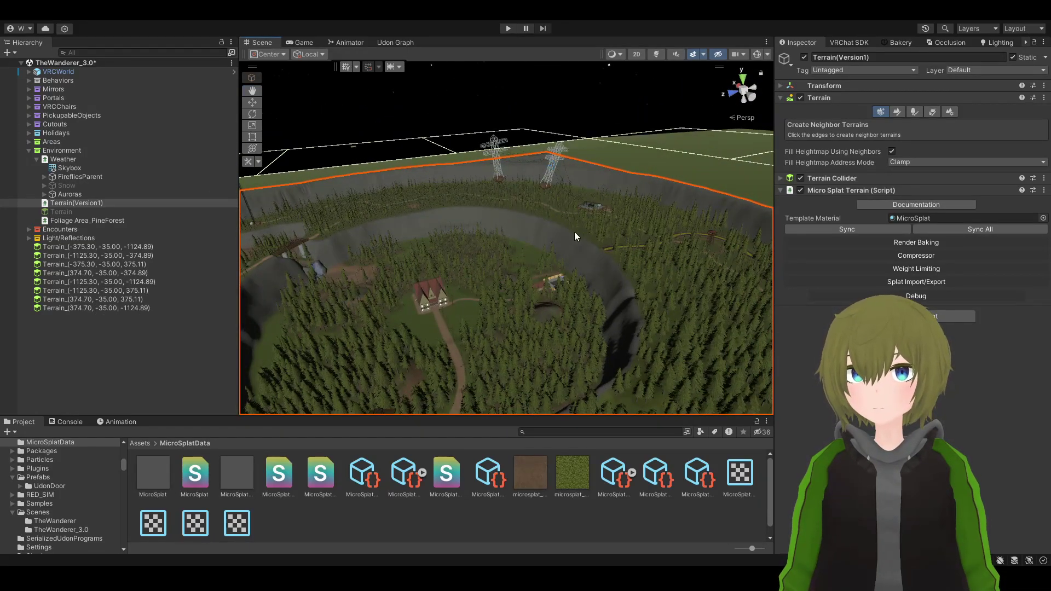
Look over the new outer tiles, selecting one and then the original flat outer tile
left_click(643, 523)
right_click_drag(487, 268, 521, 277)
left_click(668, 297)
left_click(414, 220)
Use Paint Terrain > Set Height to flatten tile Terrain_(-1125.30, -35.00, -374.89)
left_click(897, 112)
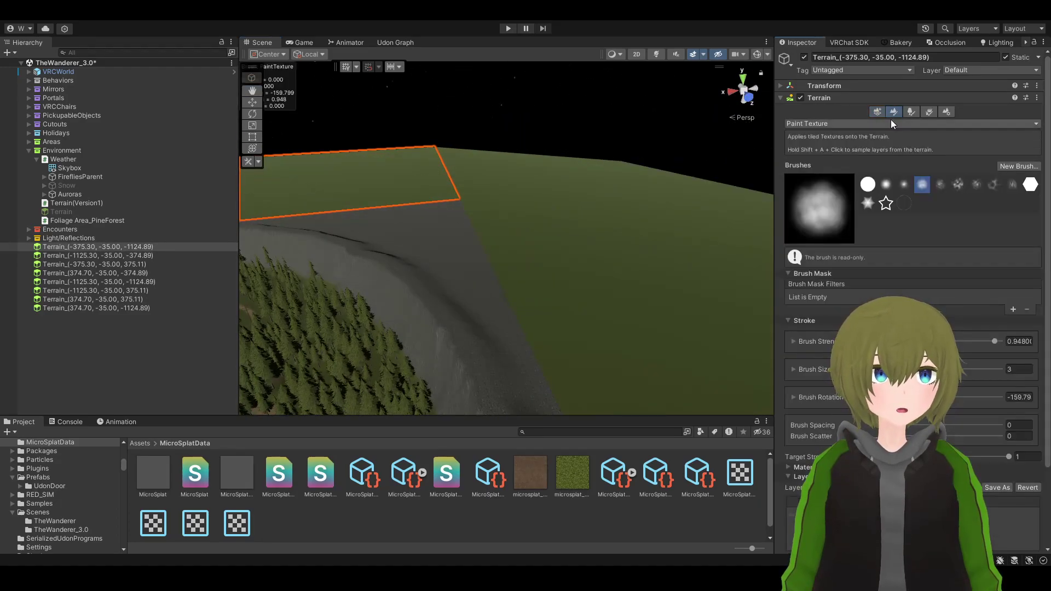
left_click(840, 165)
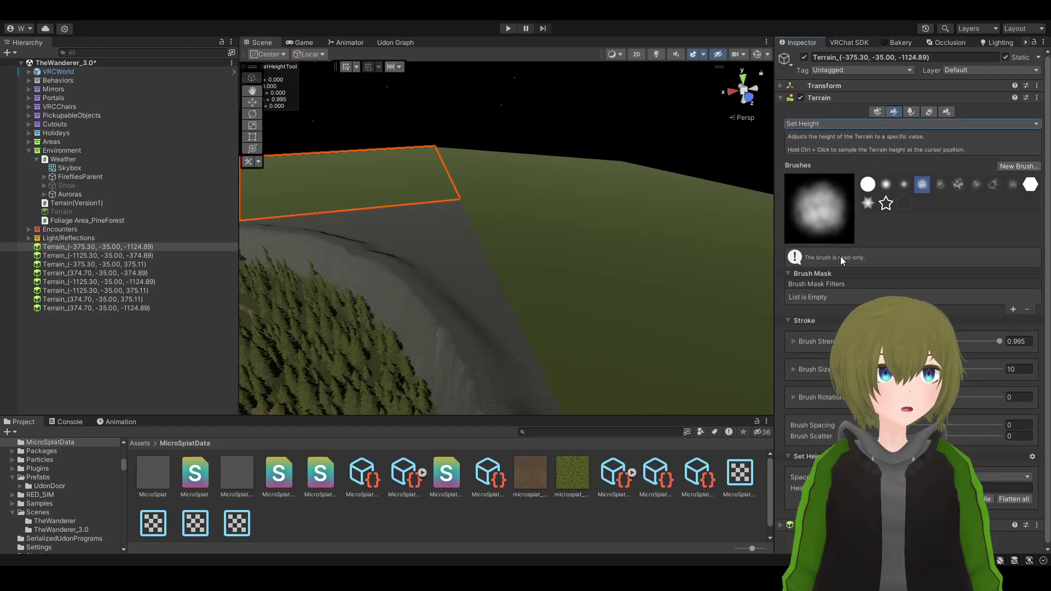
left_click(510, 182)
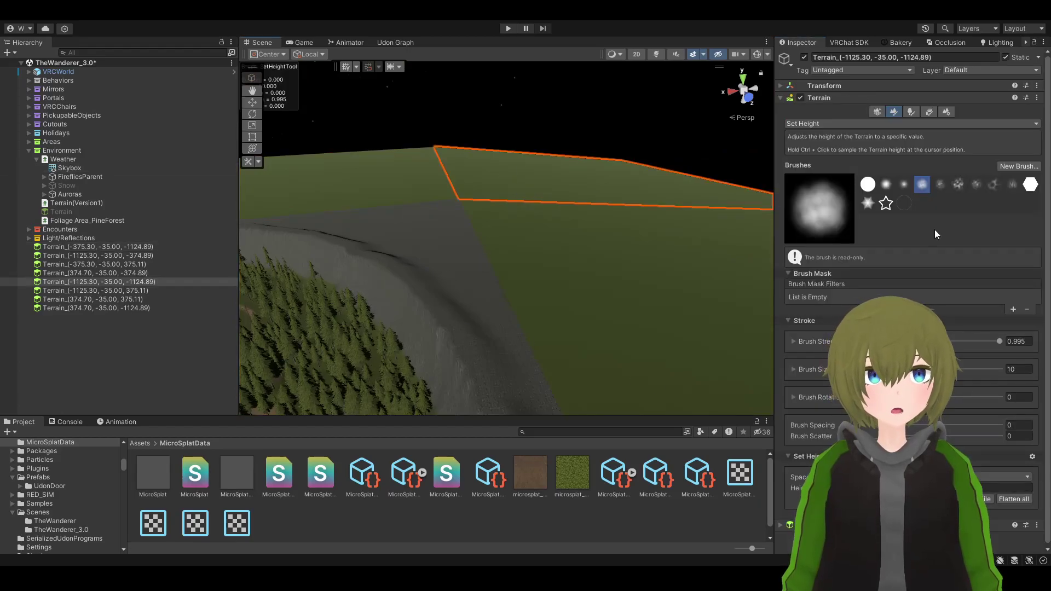
scroll(898, 384, "down", 1)
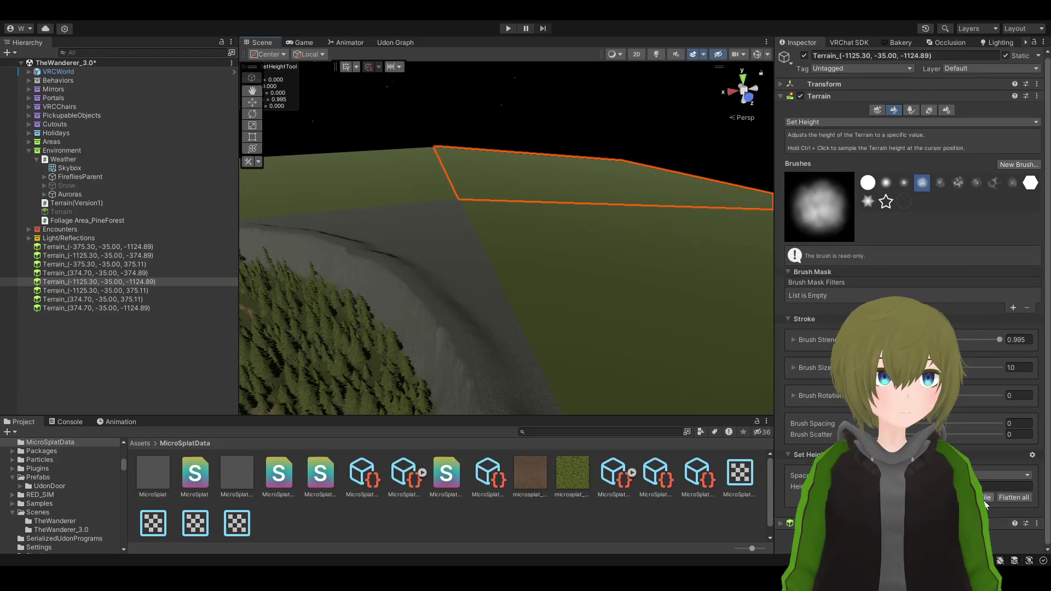
left_click(651, 317)
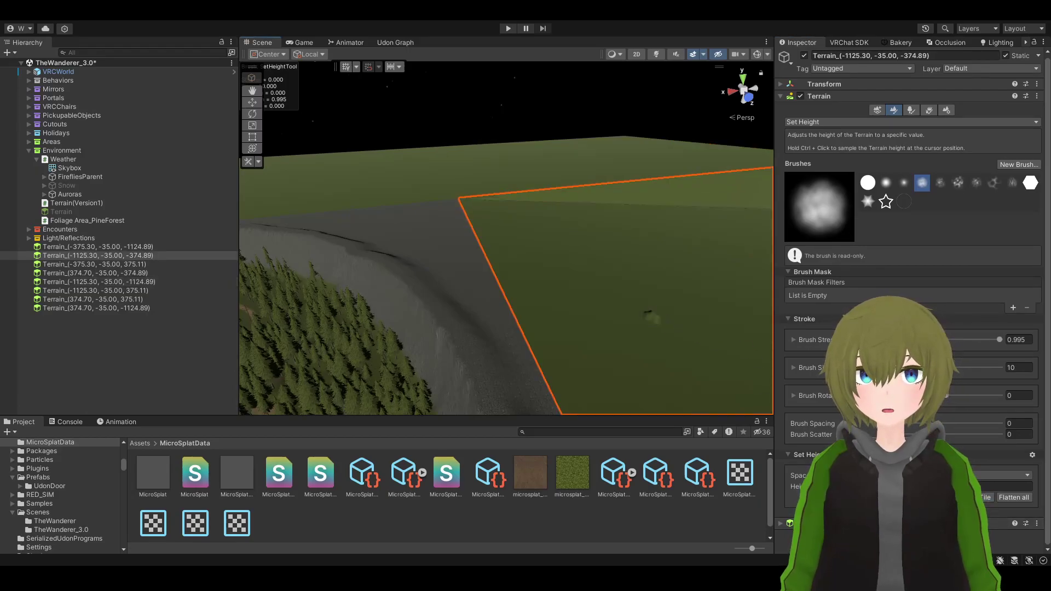
left_click(990, 498)
Flatten tiles Terrain_(-1125.30, -35.00, 375.11) and Terrain_(-375.30, -35.00, 375.11)
right_click_drag(427, 248, 865, 245)
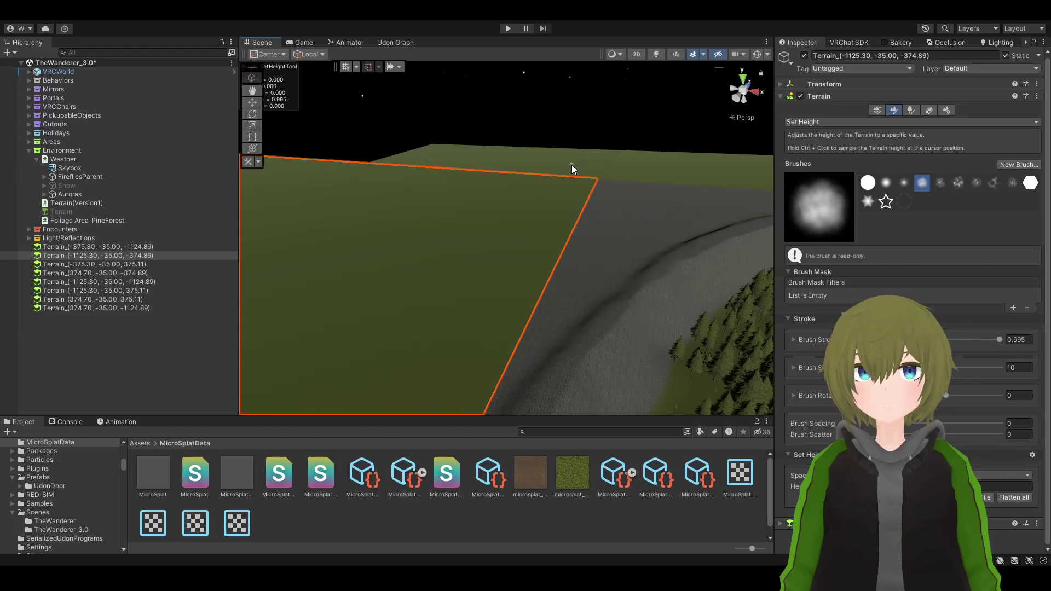
left_click(571, 165)
left_click(984, 501)
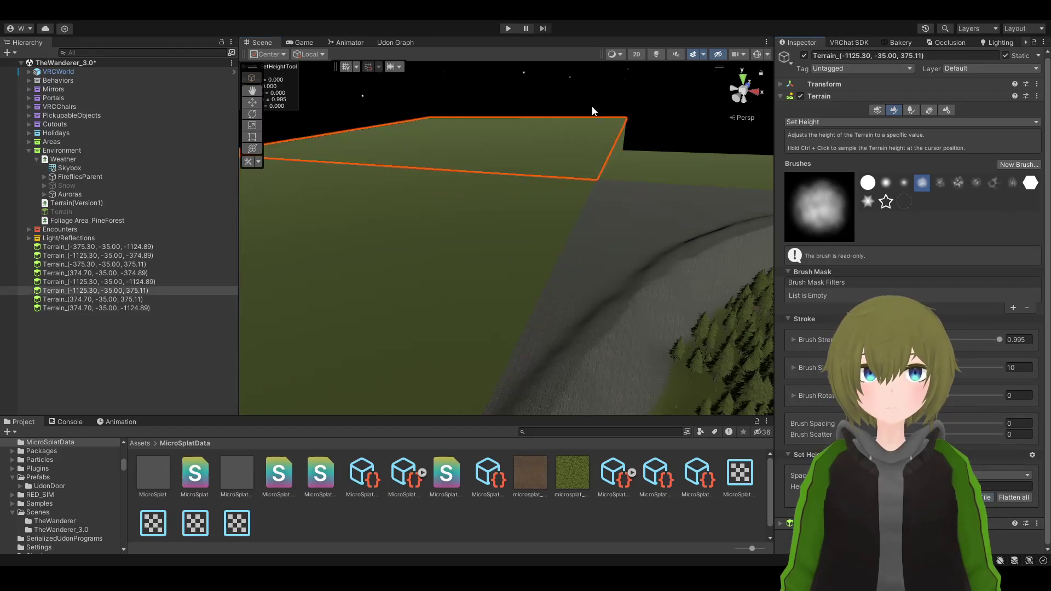
right_click_drag(476, 203, 608, 183)
left_click(489, 200)
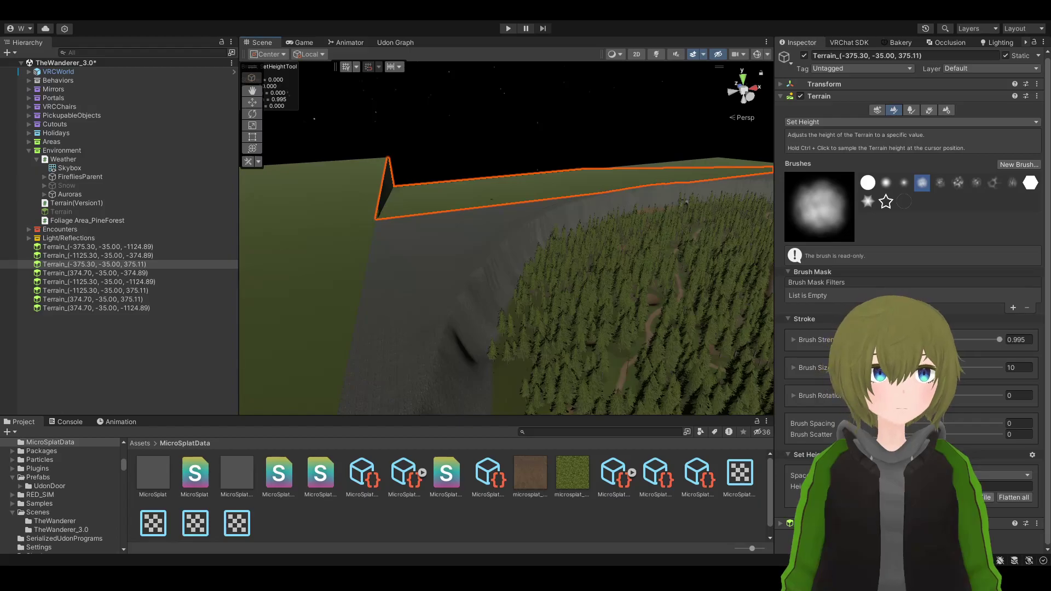
left_click(984, 500)
Flatten tile Terrain_(374.70, -35.00, 375.11) and select Terrain_(374.70, -35.00, -1124.89)
right_click_drag(525, 317, 598, 246)
right_click_drag(501, 197, 625, 201)
left_click_drag(624, 201, 530, 203, "alt")
left_click(477, 223)
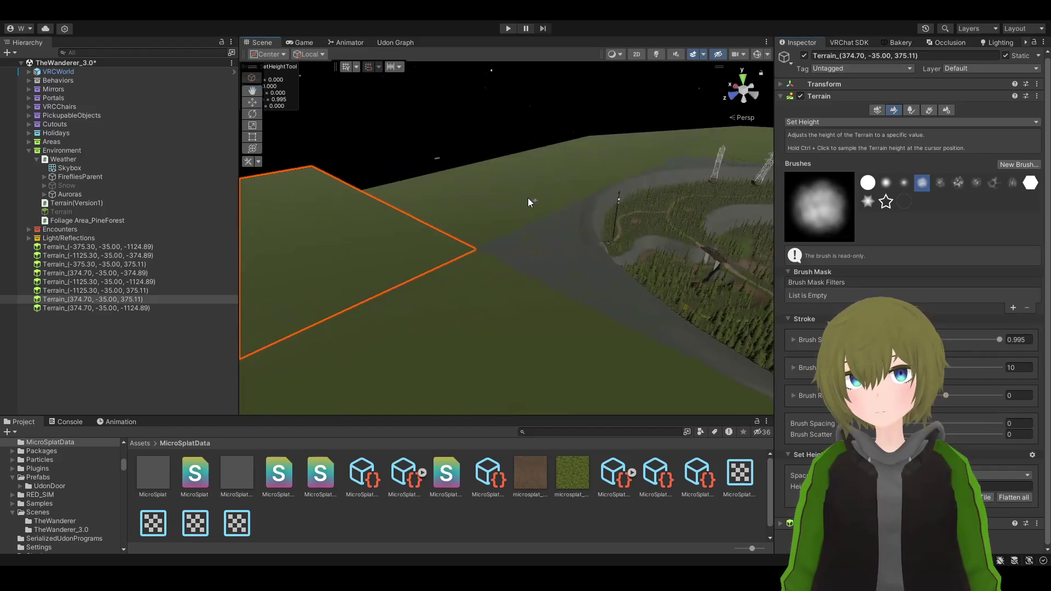
left_click(976, 498)
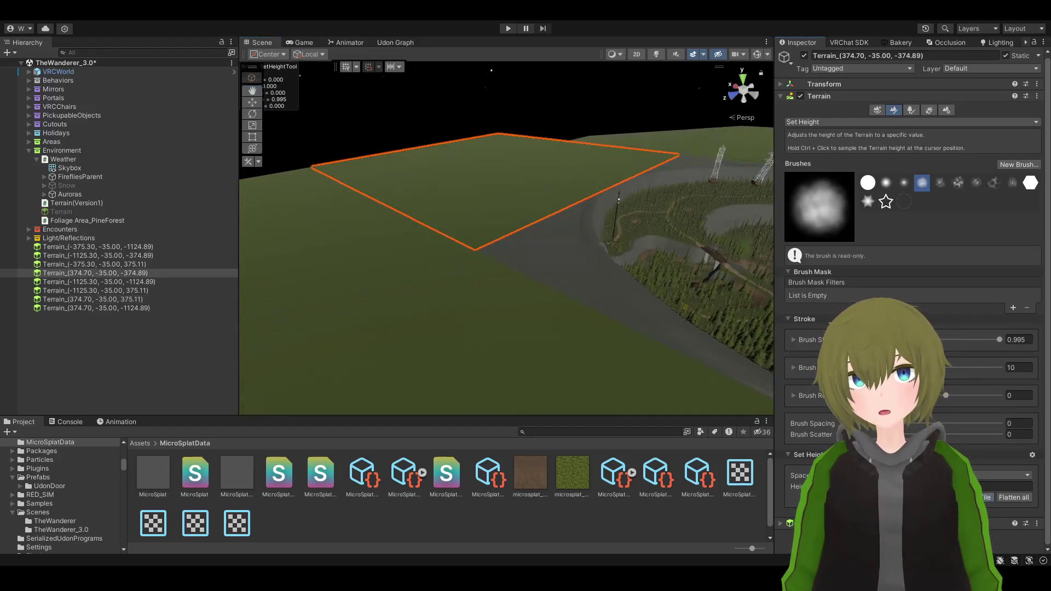
left_click_drag(500, 251, 650, 245, "alt")
left_click(423, 139)
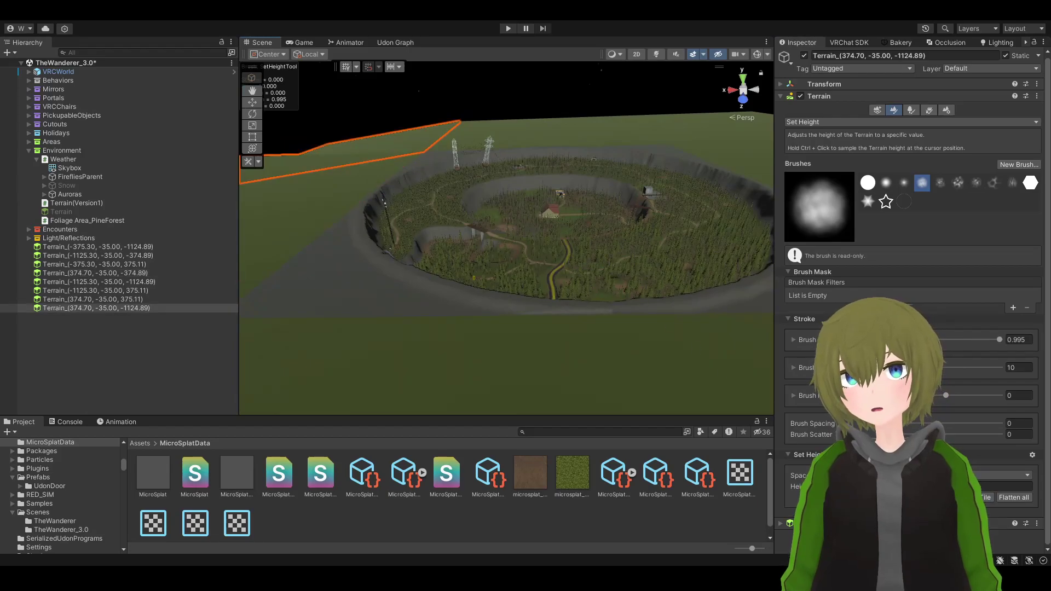
mouse_move(546, 305)
left_mouse_down("alt")
mouse_move(661, 329)
mouse_move(531, 312)
left_mouse_up("alt")
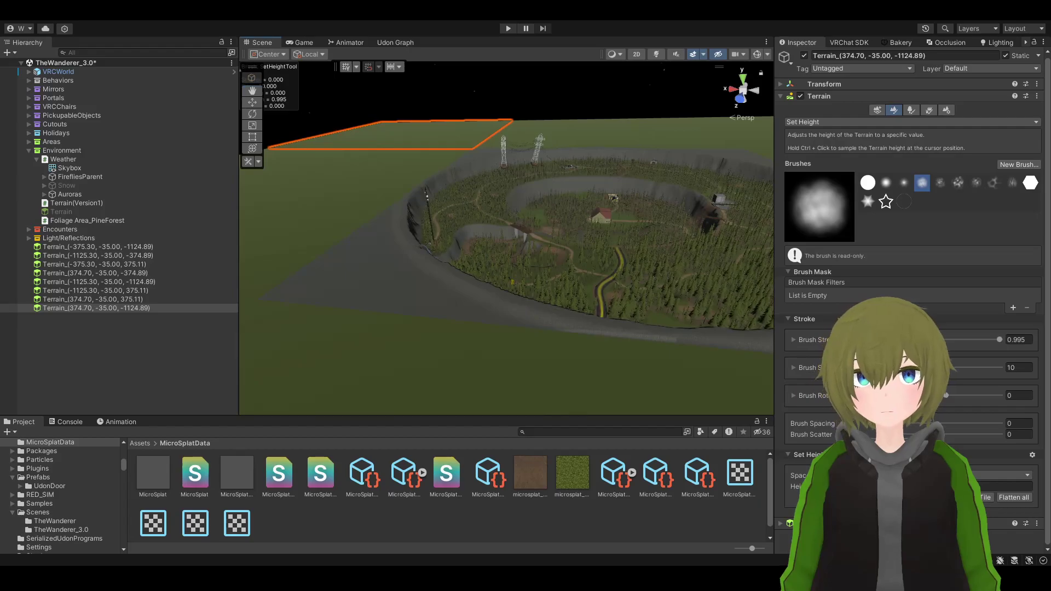
Browse the terrain collider, tree and detail panels, returning to Set Height sculpting
left_click(913, 97)
left_click(912, 108)
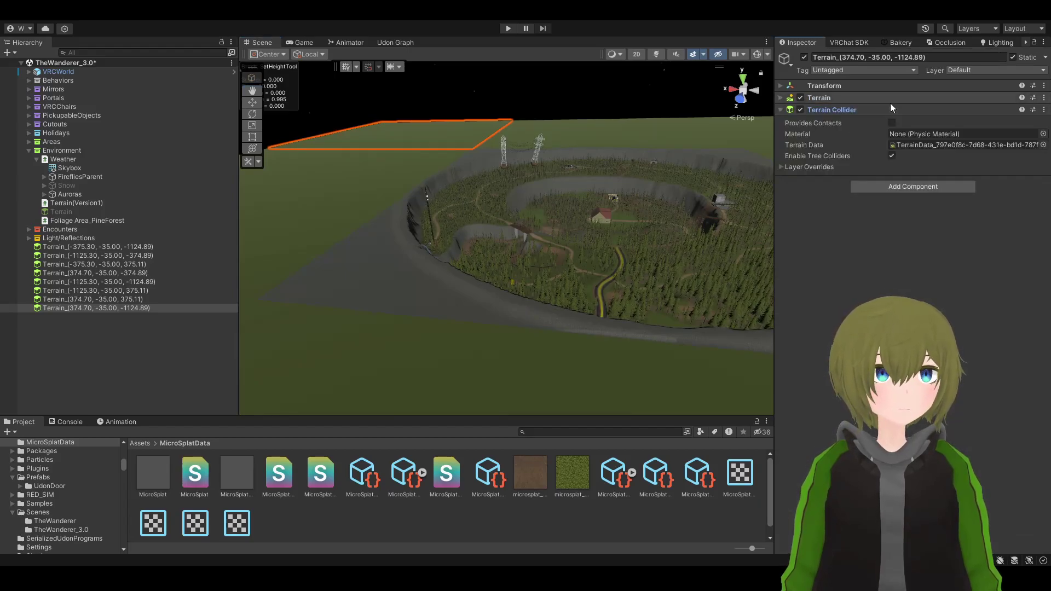
left_click(891, 105)
left_click(892, 97)
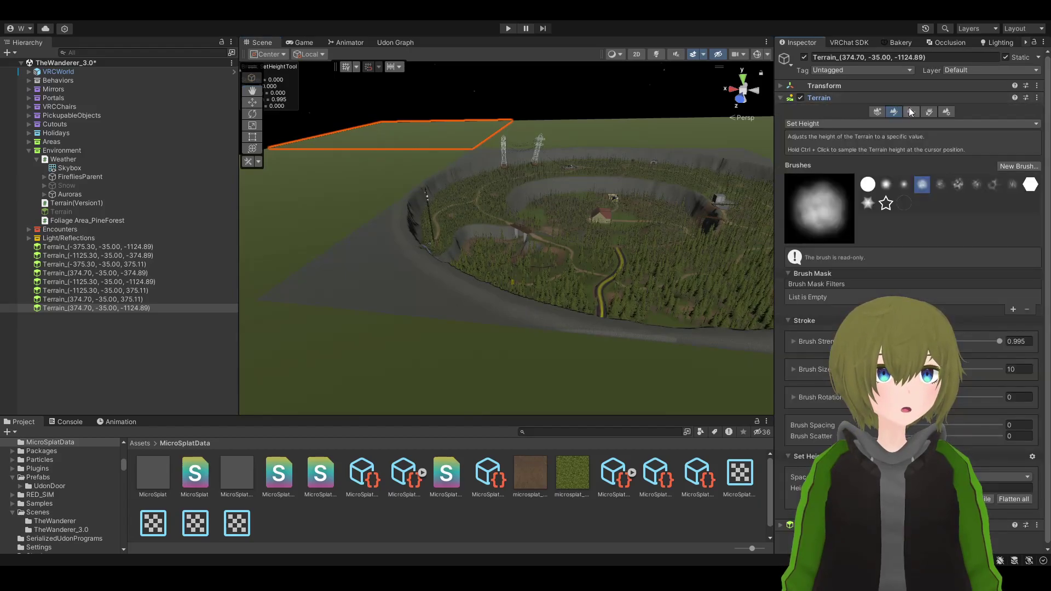
left_click(910, 113)
mouse_move(421, 246)
right_mouse_down()
mouse_move(361, 364)
mouse_move(422, 300)
right_mouse_up()
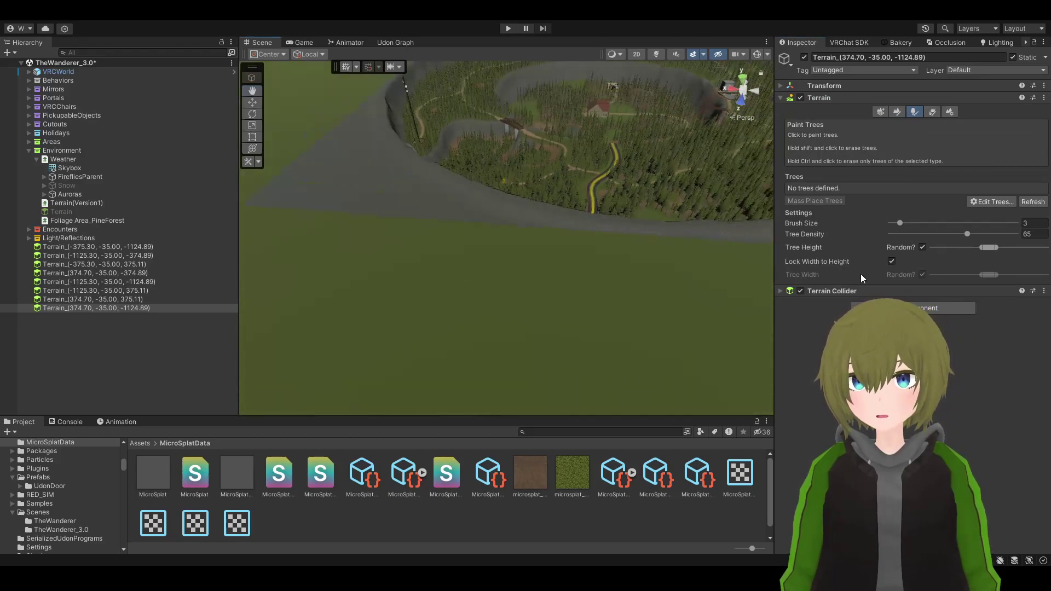
left_click(929, 110)
left_click(915, 111)
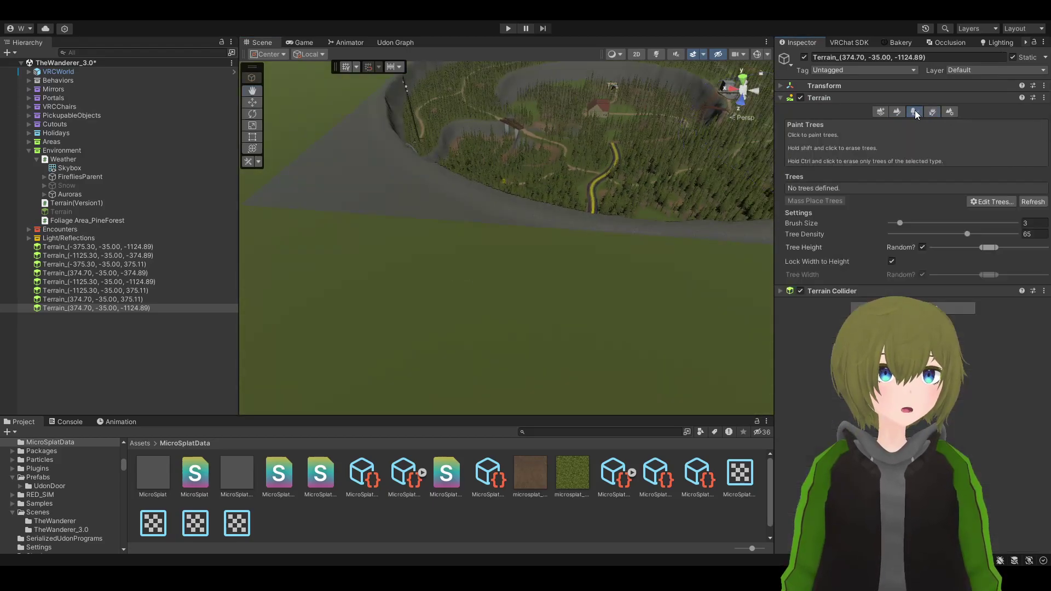
left_click(896, 113)
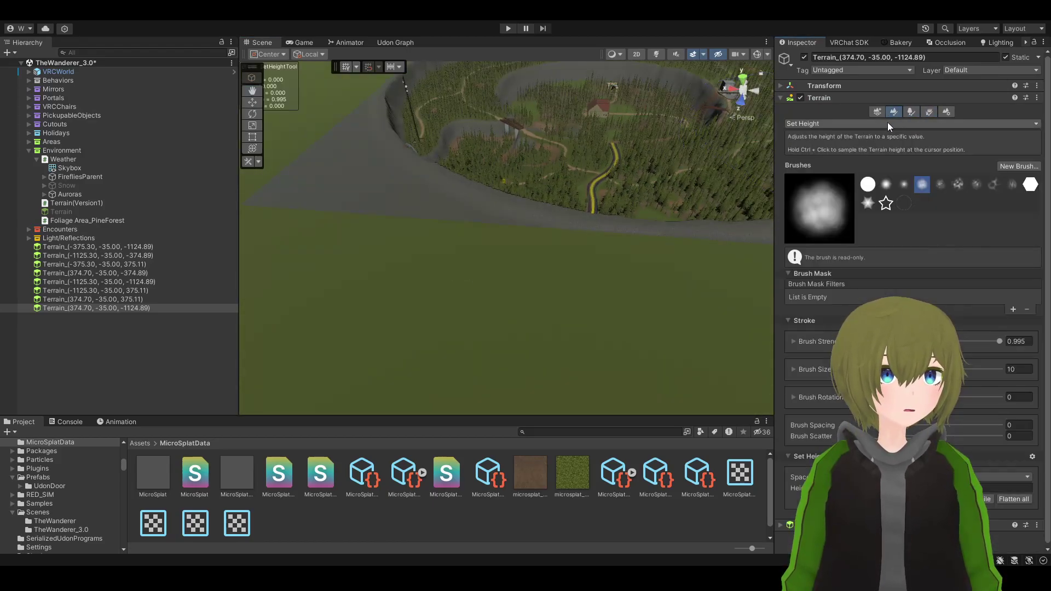
Switch to Paint Texture mode and fly the view over the plain tile and pine forest
left_click(848, 244)
scroll(860, 317, "down", 4)
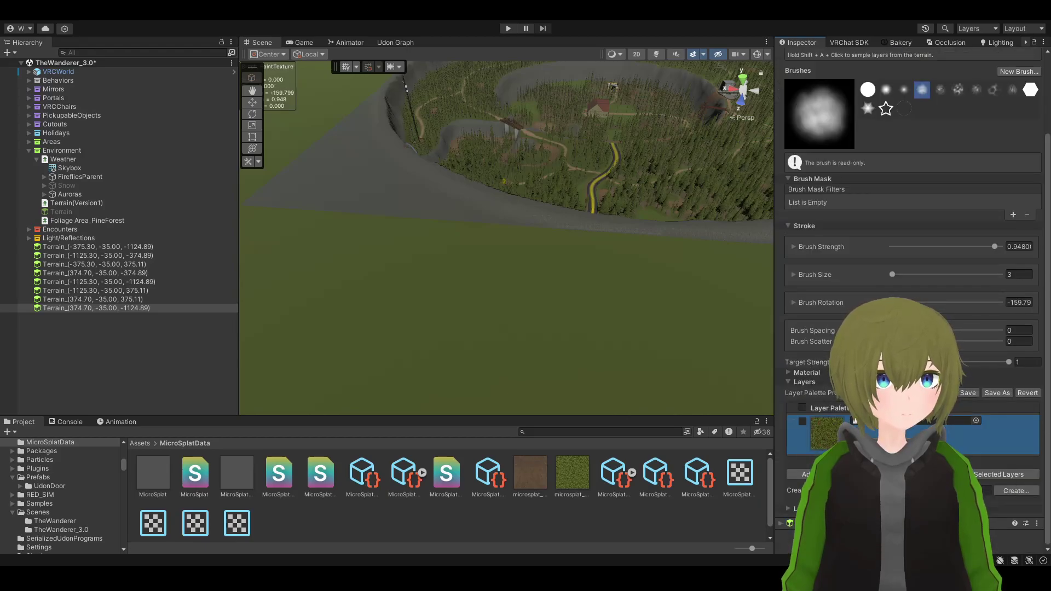
right_click_drag(575, 284, 592, 412)
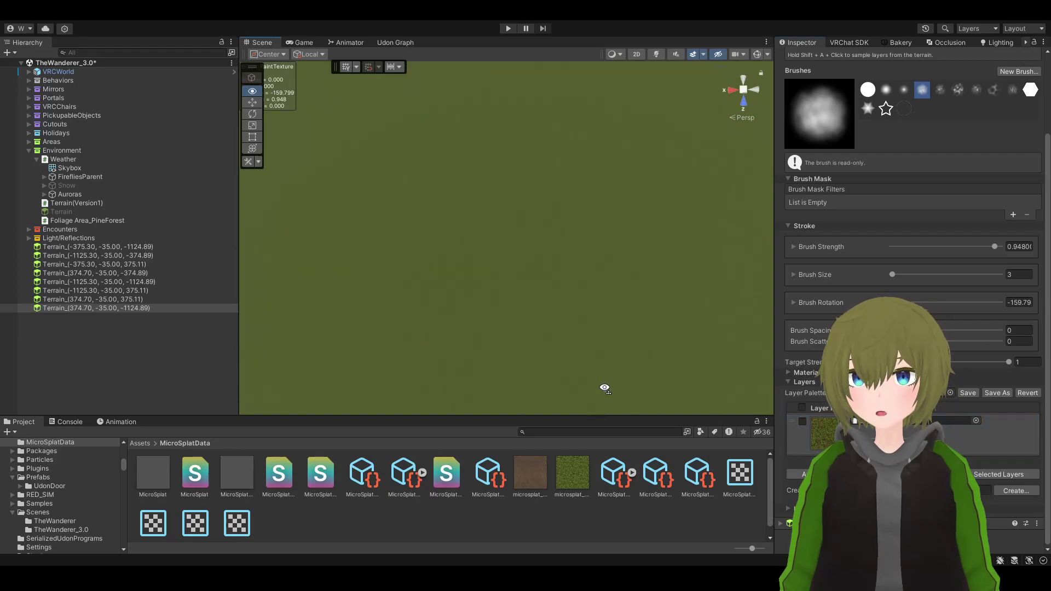
mouse_move(614, 371)
right_mouse_down()
mouse_move(634, 262)
mouse_move(857, 228)
mouse_move(864, 215)
mouse_move(495, 239)
mouse_move(479, 199)
mouse_move(484, 162)
right_mouse_up()
key("a")
key("d")
scroll(961, 148, "up", 3)
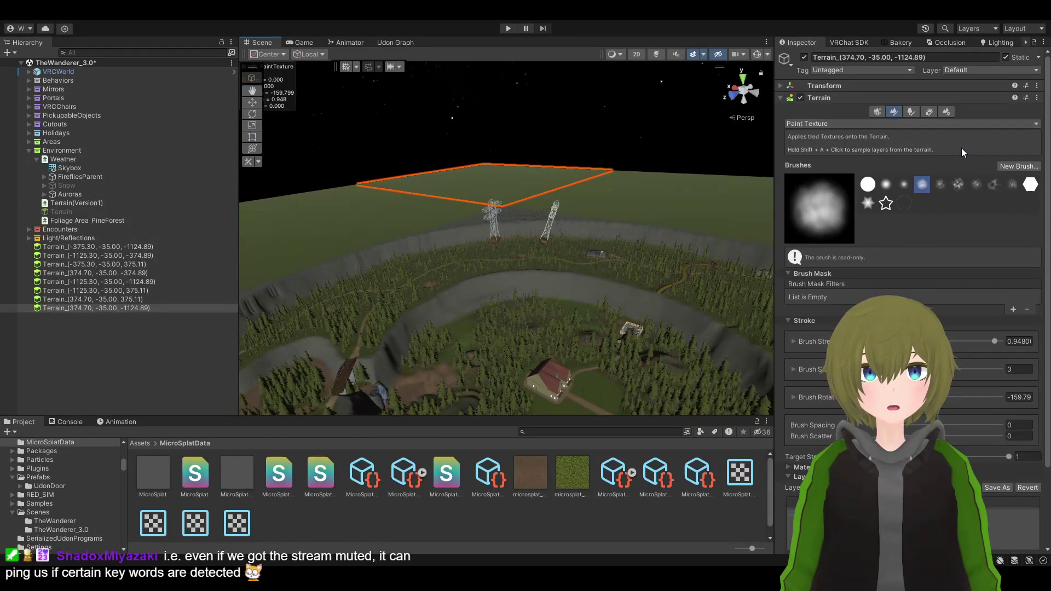
Choose the Raise or Lower Terrain brush, undoing the first trial strokes
left_click(908, 125)
left_click(866, 187)
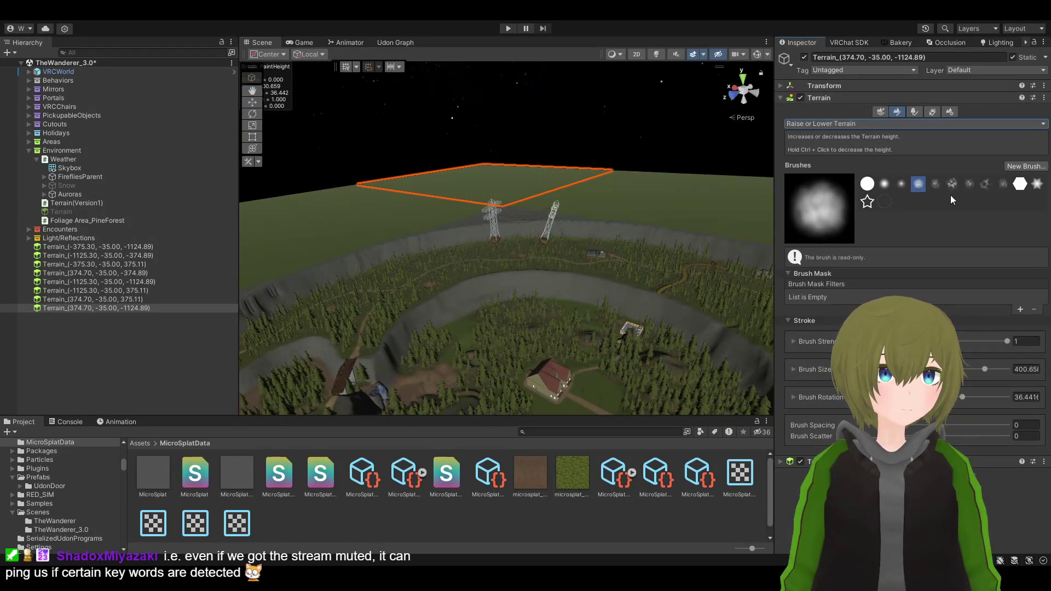
mouse_move(607, 191)
right_mouse_down()
mouse_move(692, 233)
mouse_move(406, 225)
right_mouse_up()
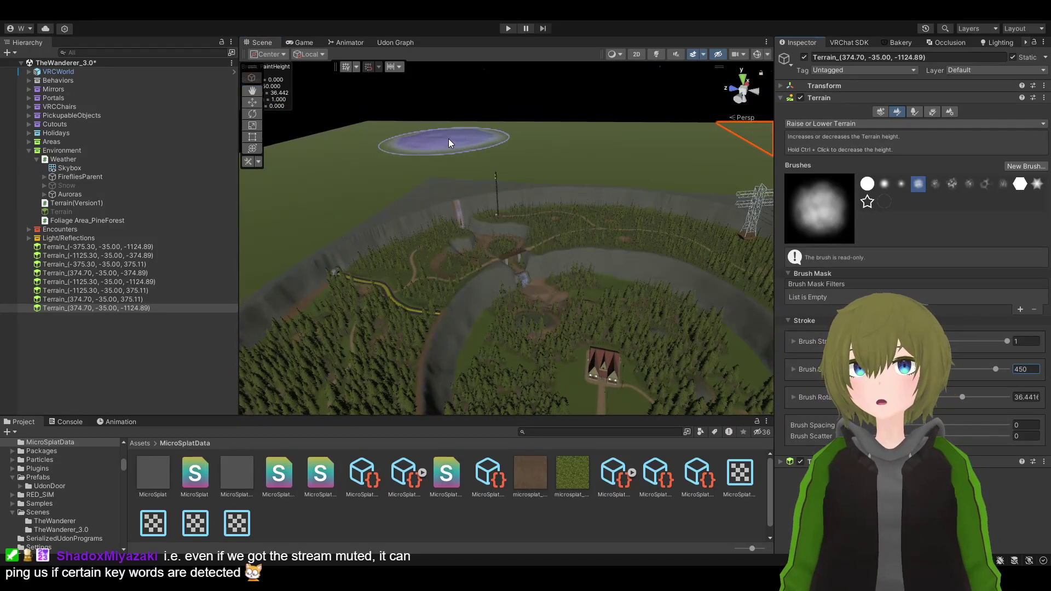
key("ctrl+z")
left_click_drag(485, 144, 580, 143)
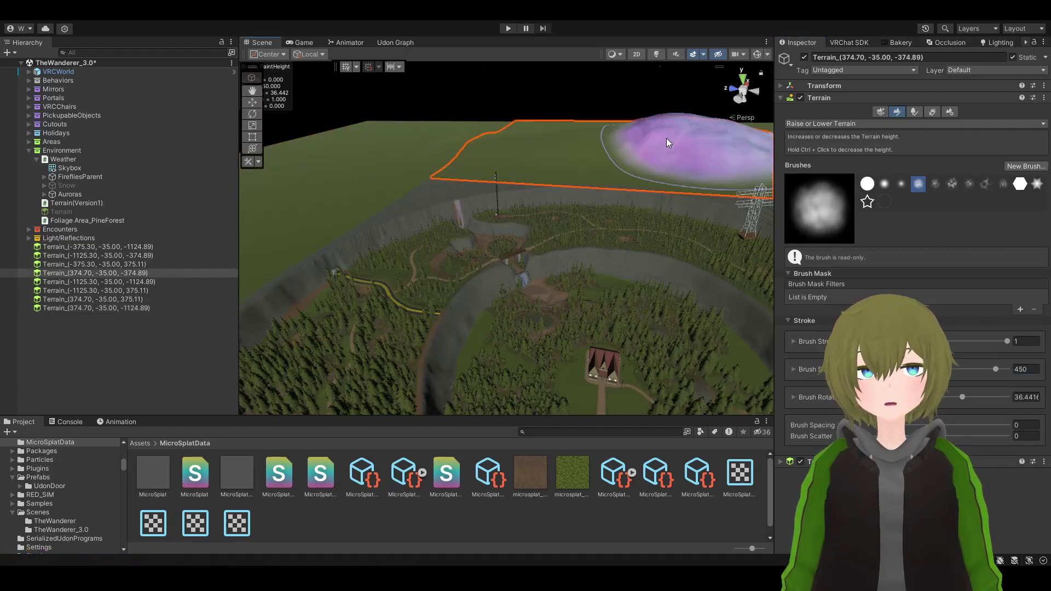
right_click_drag(667, 143, 742, 144)
key("ctrl+z")
mouse_move(577, 193)
right_mouse_down()
mouse_move(704, 225)
mouse_move(591, 182)
mouse_move(615, 180)
mouse_move(566, 202)
mouse_move(545, 197)
mouse_move(697, 257)
mouse_move(521, 249)
mouse_move(548, 295)
mouse_move(603, 340)
mouse_move(588, 343)
mouse_move(699, 298)
mouse_move(545, 162)
right_mouse_up()
key("w")
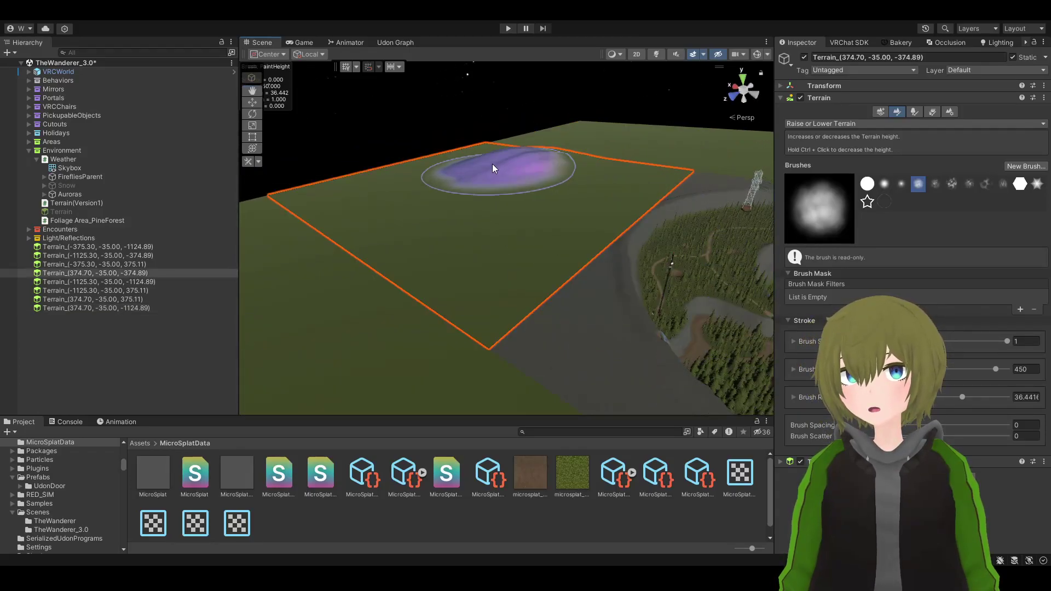
Raise large hills beyond the crater rim and on Terrain_(374.70, -35.00, -374.89)
left_click_drag(429, 185, 286, 258)
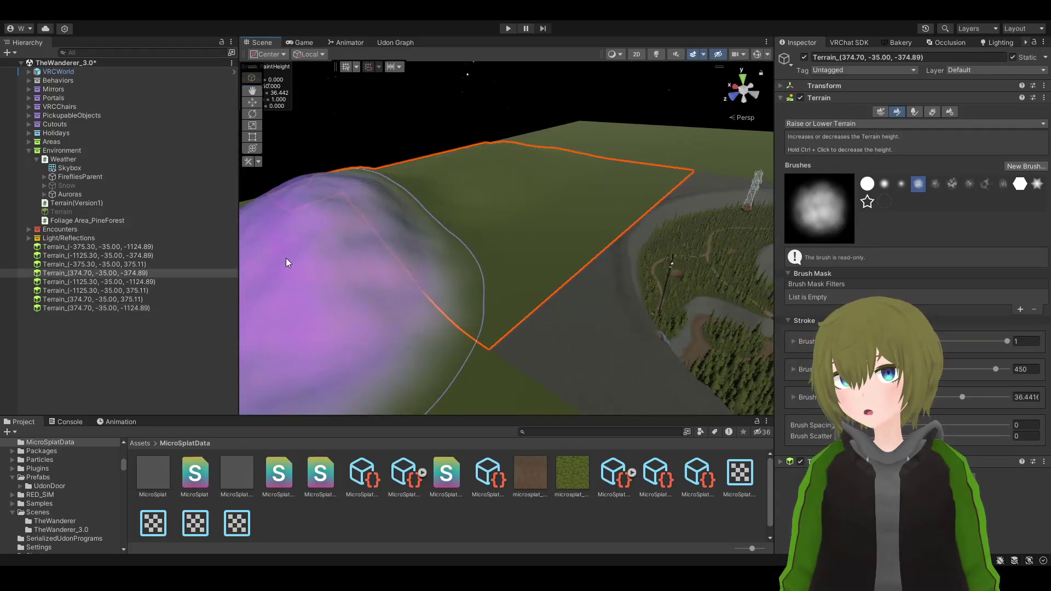
mouse_move(286, 258)
right_mouse_down()
mouse_move(132, 275)
mouse_move(164, 266)
right_mouse_up()
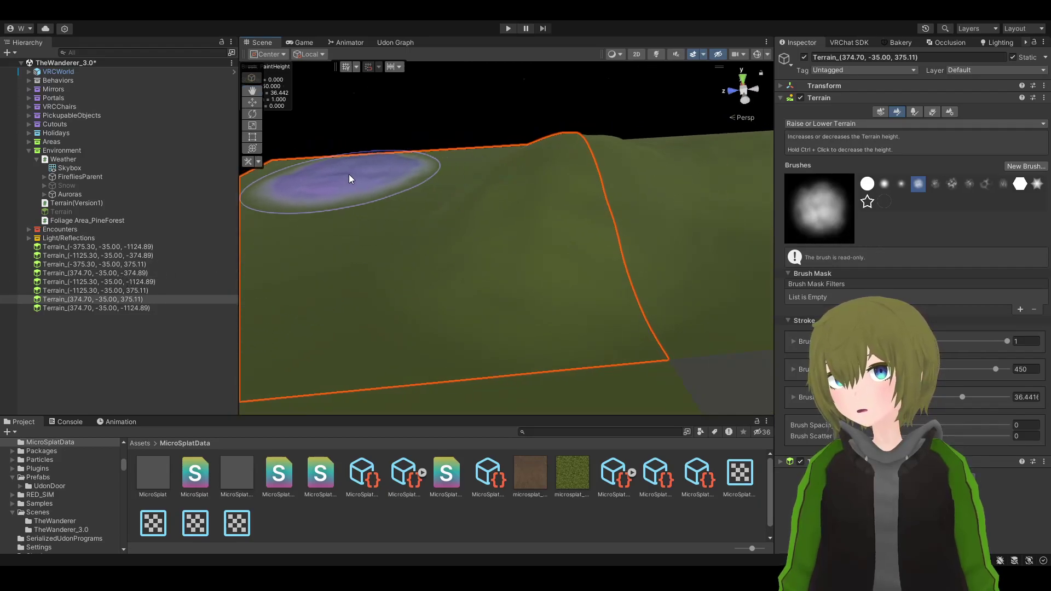
mouse_move(302, 168)
left_mouse_down()
mouse_move(357, 176)
mouse_move(302, 157)
mouse_move(423, 176)
mouse_move(427, 164)
mouse_move(354, 209)
mouse_move(396, 233)
left_mouse_up()
mouse_move(397, 232)
right_mouse_down()
mouse_move(627, 212)
mouse_move(555, 207)
mouse_move(636, 188)
mouse_move(992, 242)
mouse_move(779, 236)
mouse_move(587, 166)
mouse_move(441, 140)
mouse_move(368, 159)
mouse_move(488, 196)
mouse_move(409, 211)
right_mouse_up()
left_click_drag(540, 166, 534, 160)
right_click_drag(534, 160, 610, 159)
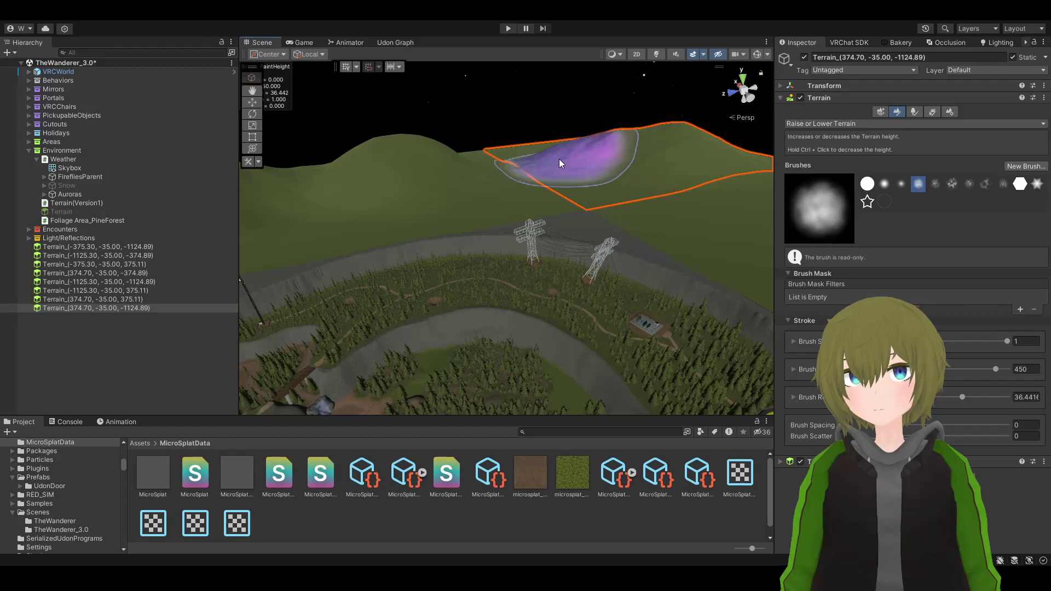
mouse_move(510, 165)
left_mouse_down()
mouse_move(663, 143)
mouse_move(668, 127)
mouse_move(639, 126)
mouse_move(529, 149)
mouse_move(641, 107)
mouse_move(639, 86)
mouse_move(640, 104)
left_mouse_up()
mouse_move(639, 105)
right_mouse_down()
mouse_move(509, 86)
mouse_move(523, 142)
right_mouse_up()
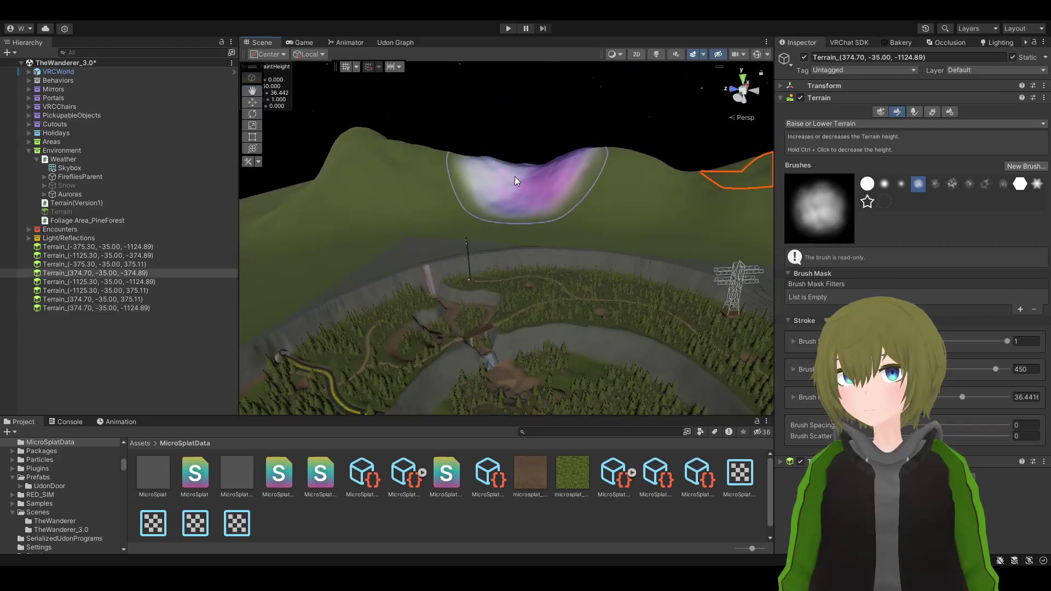
left_click_drag(515, 176, 512, 179)
mouse_move(512, 179)
right_mouse_down()
mouse_move(724, 186)
mouse_move(711, 192)
mouse_move(768, 203)
right_mouse_up()
Raise hills on the (-1125.30, -1124.89), (-375.30, -1124.89) and (-1125.30, -374.89) tiles
left_click_drag(551, 223, 417, 264)
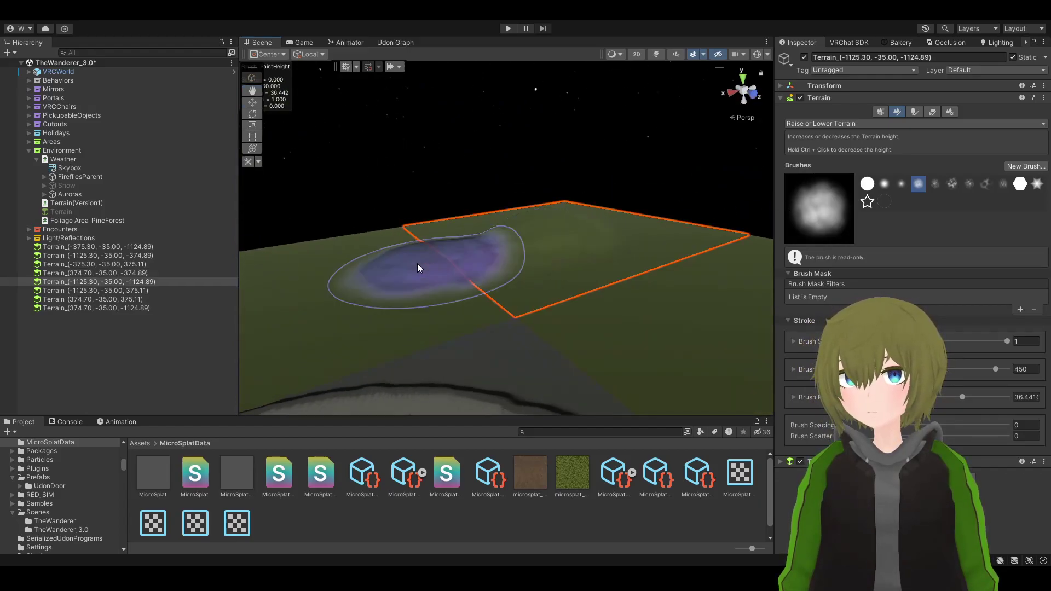
left_click(275, 273)
right_click_drag(274, 274, 221, 284)
left_click(605, 226)
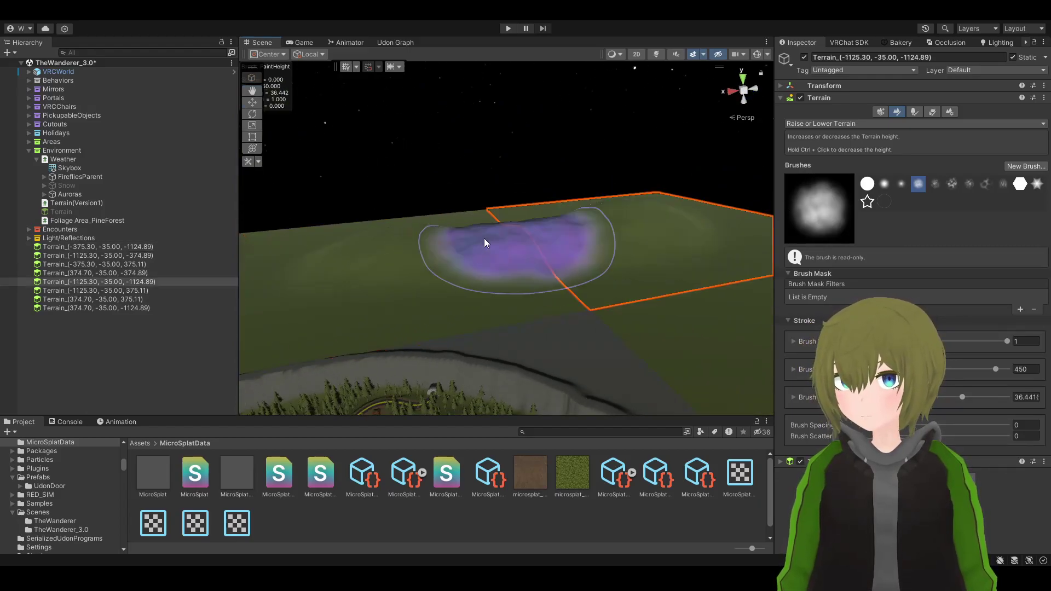
left_click(465, 252)
right_click_drag(465, 253, 360, 237)
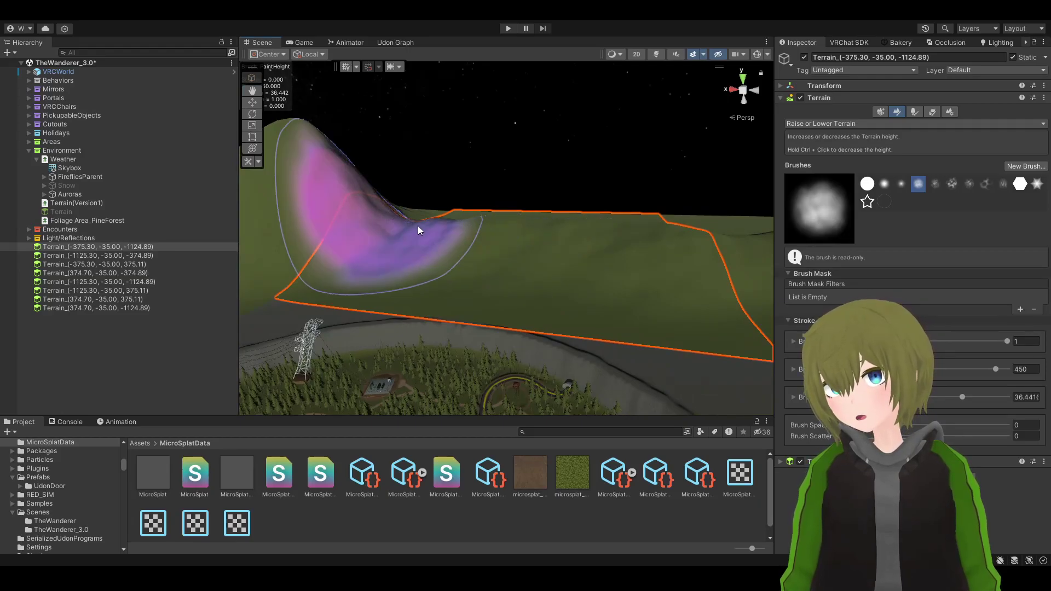
right_click_drag(633, 263, 757, 258)
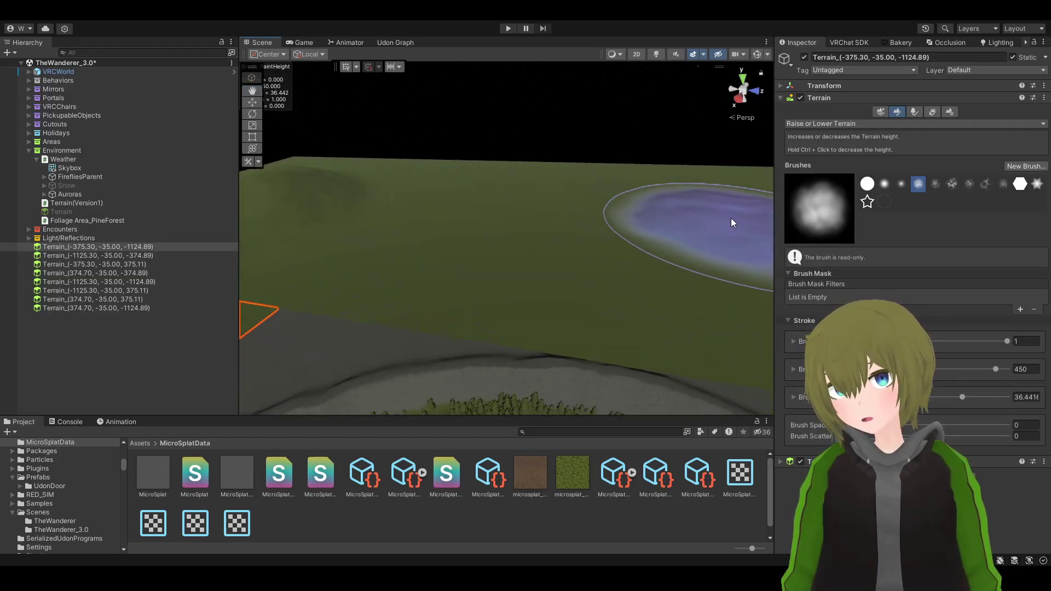
left_click(528, 179)
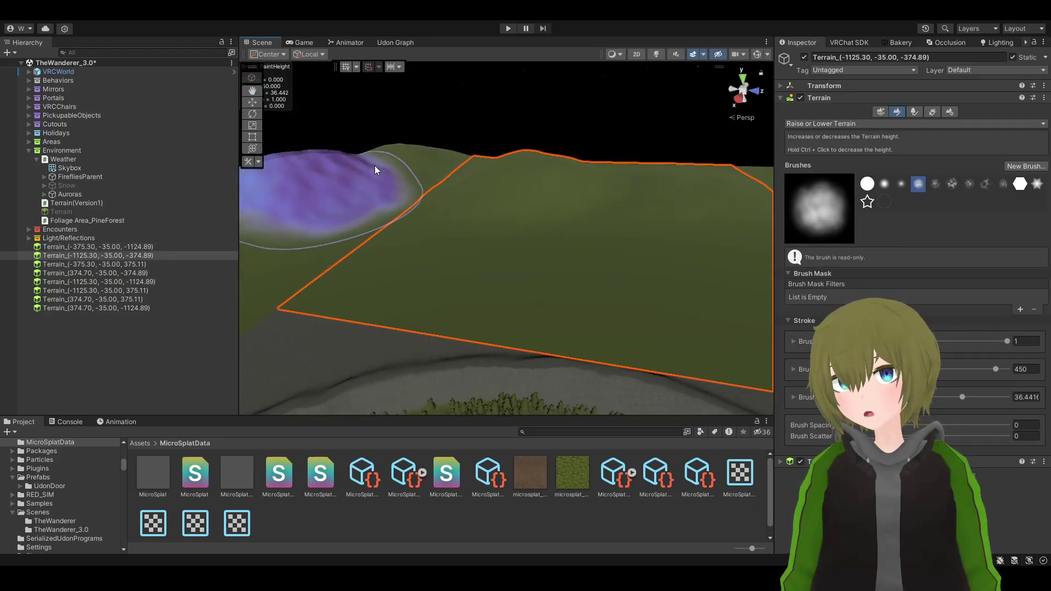
left_click(594, 185)
left_click(740, 188)
left_click(432, 179)
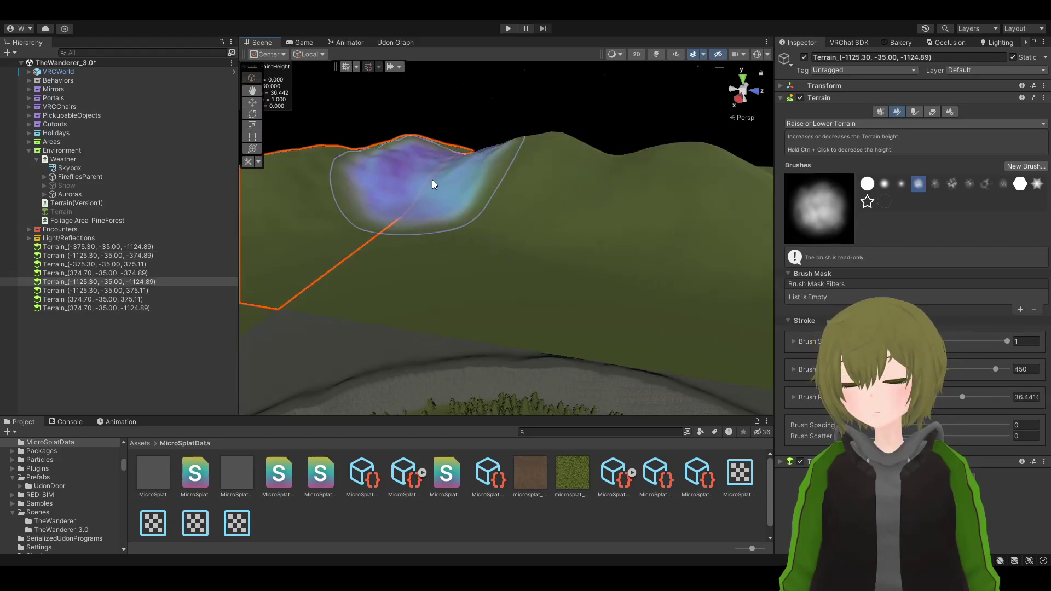
Sculpt a ridge on the (-375.30, 375.11) tile and a mound on (374.70, 375.11), then deselect
left_click_drag(432, 180, 526, 189)
right_click_drag(547, 192, 739, 193)
right_click_drag(652, 195, 797, 135)
mouse_move(628, 208)
left_mouse_down()
mouse_move(527, 206)
mouse_move(621, 198)
mouse_move(604, 198)
left_mouse_up()
right_click_drag(616, 199, 550, 202)
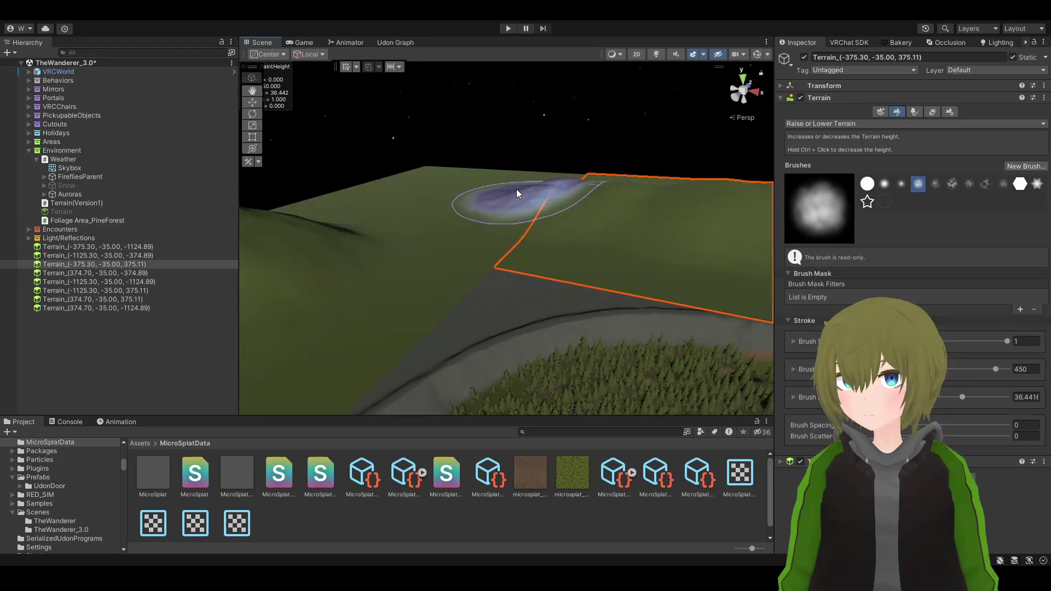
mouse_move(423, 189)
right_mouse_down()
mouse_move(367, 226)
mouse_move(498, 189)
mouse_move(584, 210)
mouse_move(711, 197)
mouse_move(626, 195)
mouse_move(682, 212)
right_mouse_up()
mouse_move(695, 207)
left_mouse_down()
mouse_move(619, 202)
mouse_move(642, 202)
left_mouse_up()
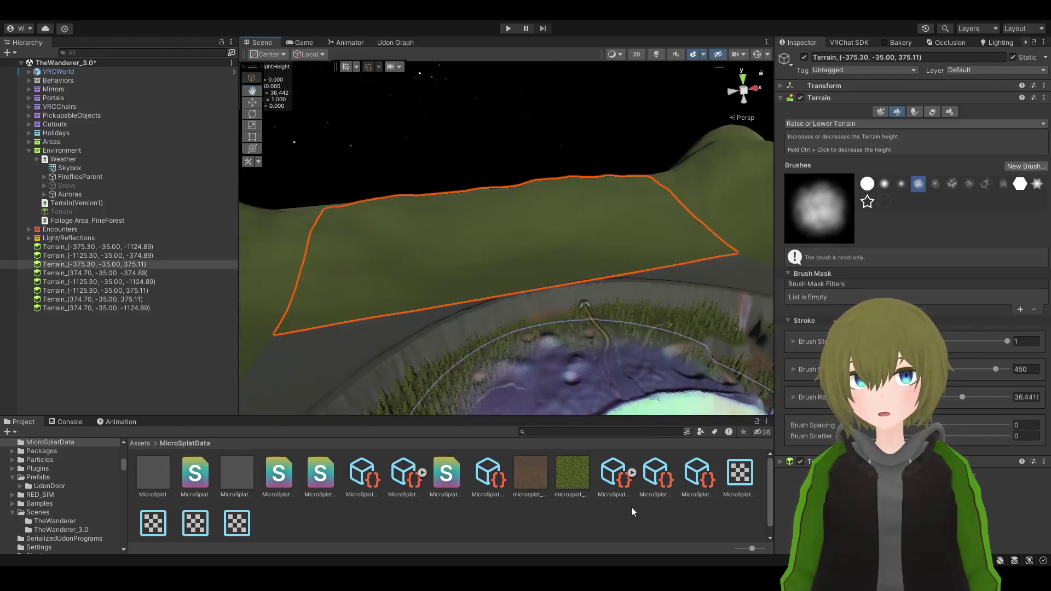
left_click(620, 515)
mouse_move(635, 274)
right_mouse_down()
mouse_move(813, 244)
mouse_move(334, 310)
mouse_move(305, 446)
right_mouse_up()
key("w")
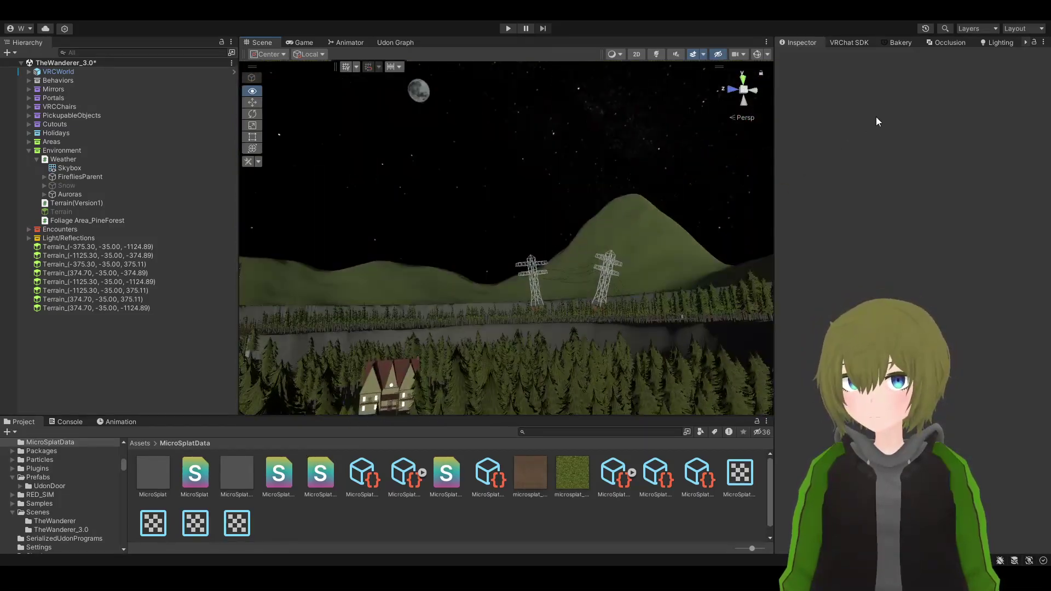
right_click_drag(876, 121, 763, 163)
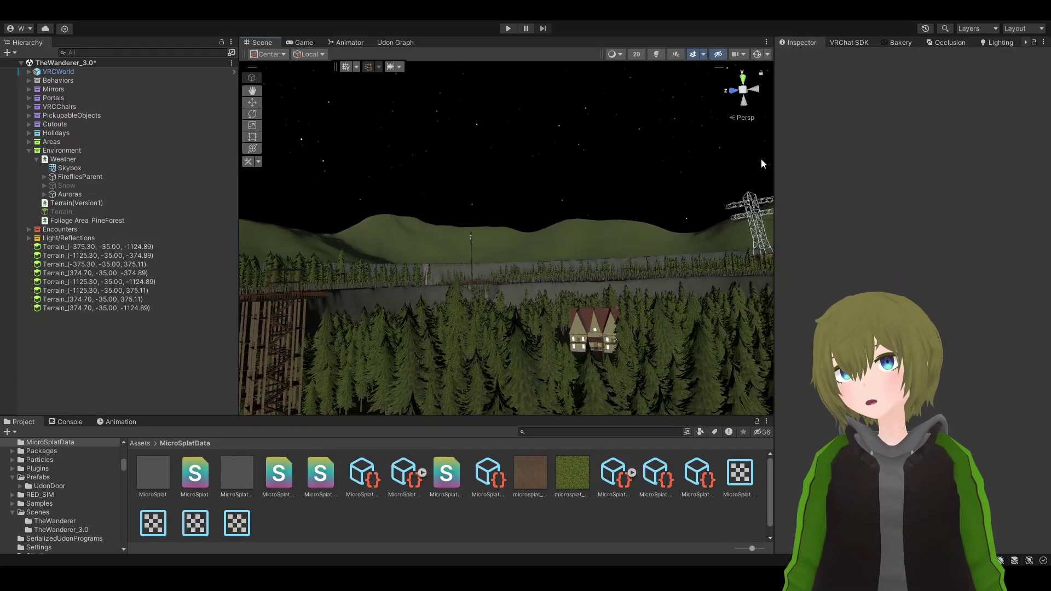
left_click(661, 53)
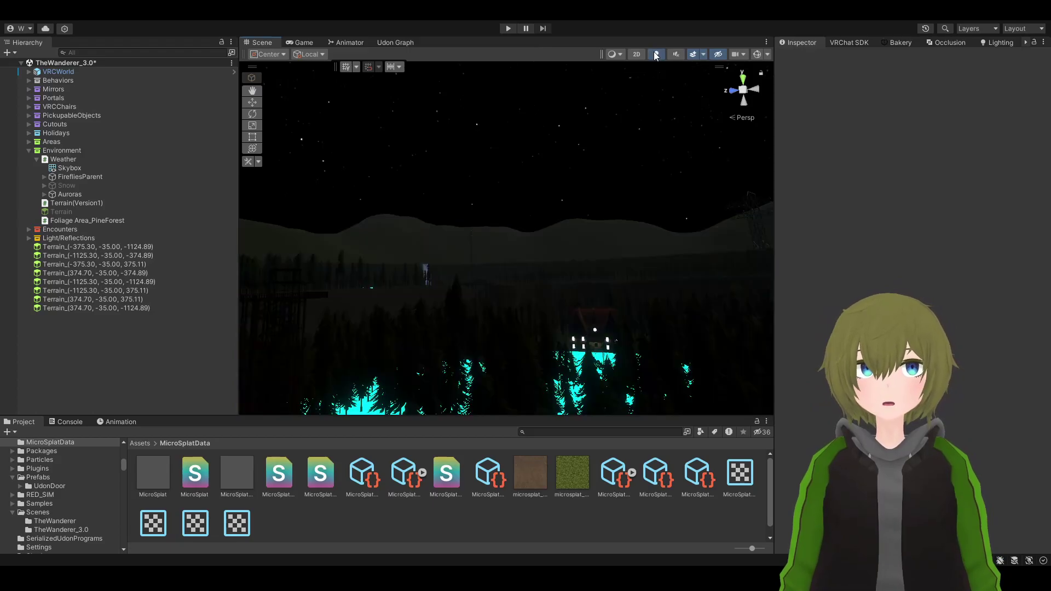
right_click_drag(614, 137, 716, 123)
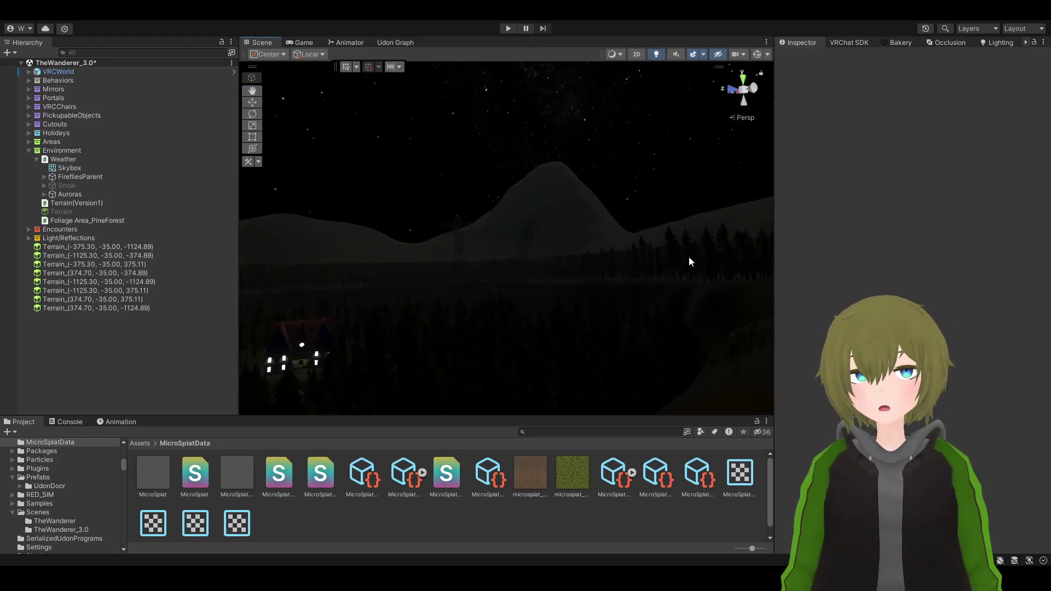
right_click_drag(605, 329, 474, 303)
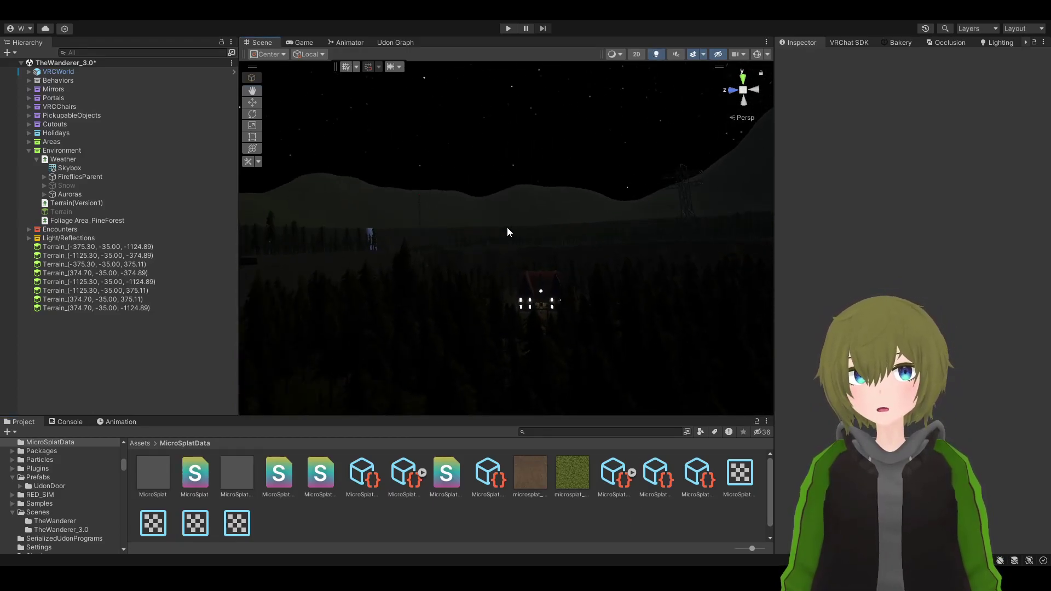
left_click(355, 205)
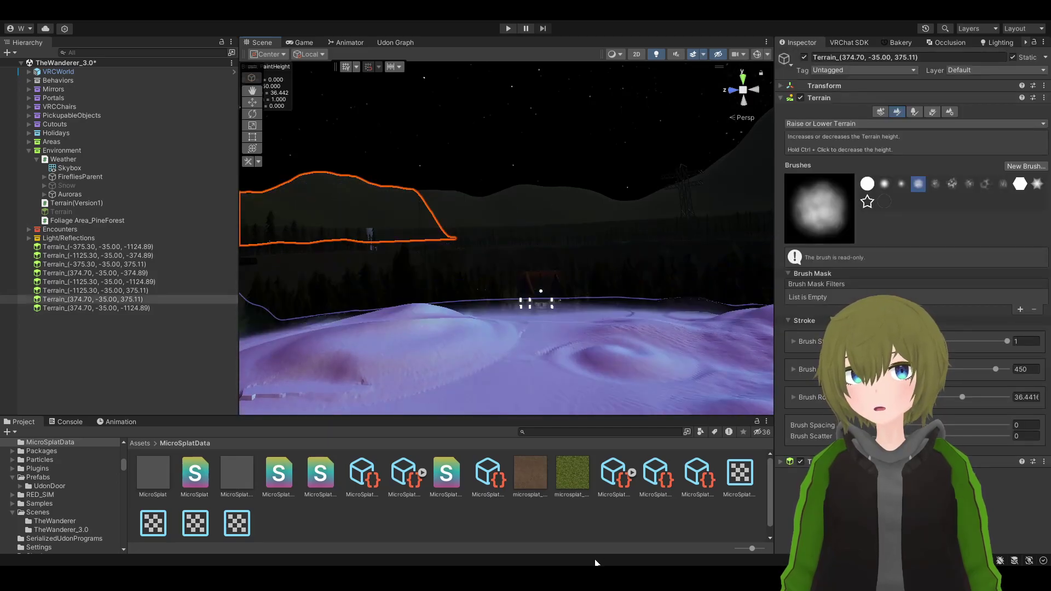
left_click(634, 528)
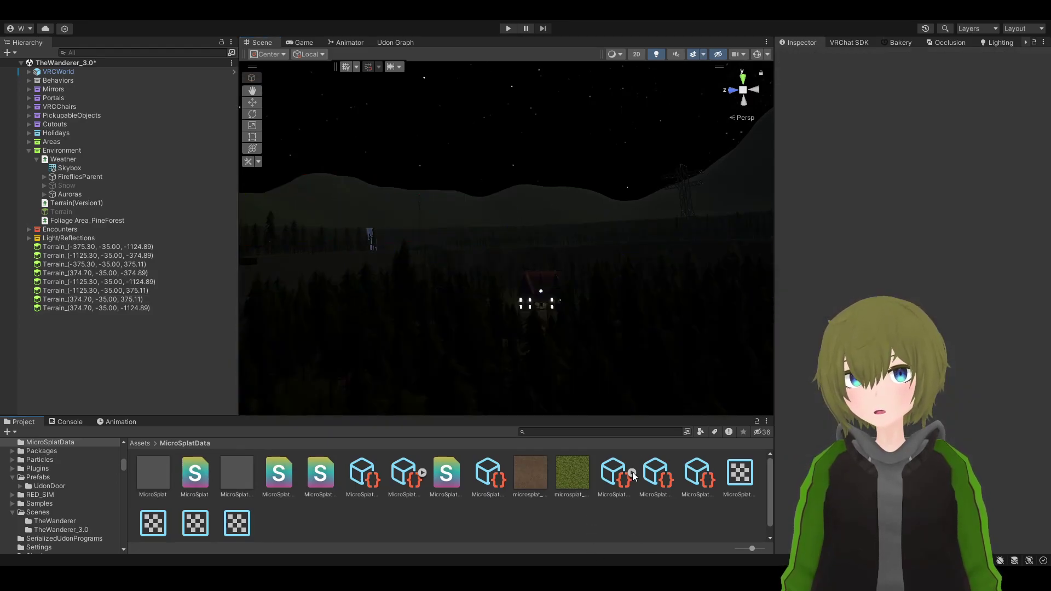
right_click_drag(624, 282, 545, 252)
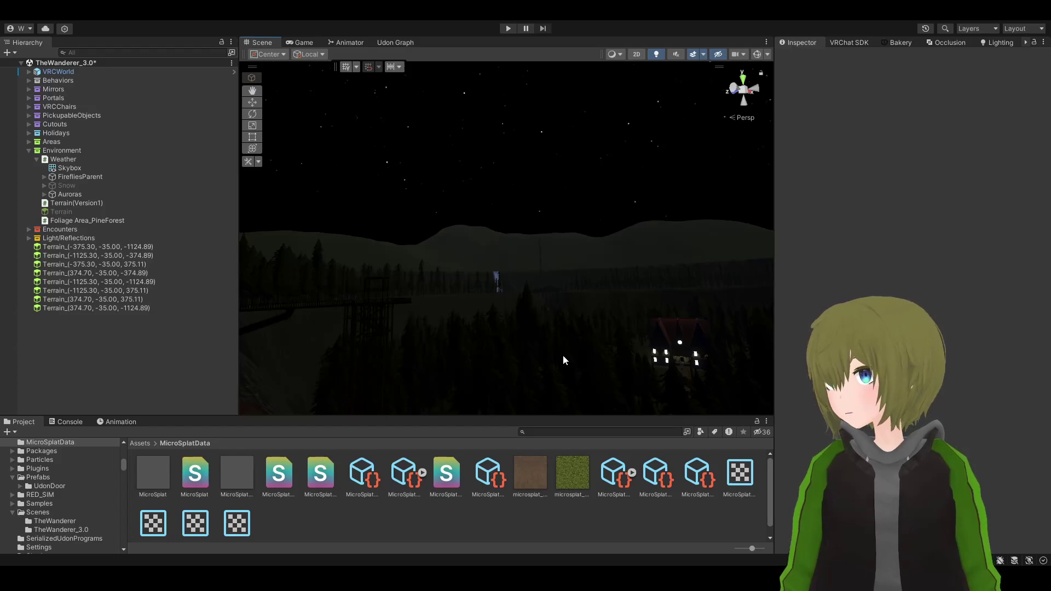
right_click_drag(564, 341, 635, 349)
right_click_drag(602, 217, 661, 226)
key("w")
key("w")
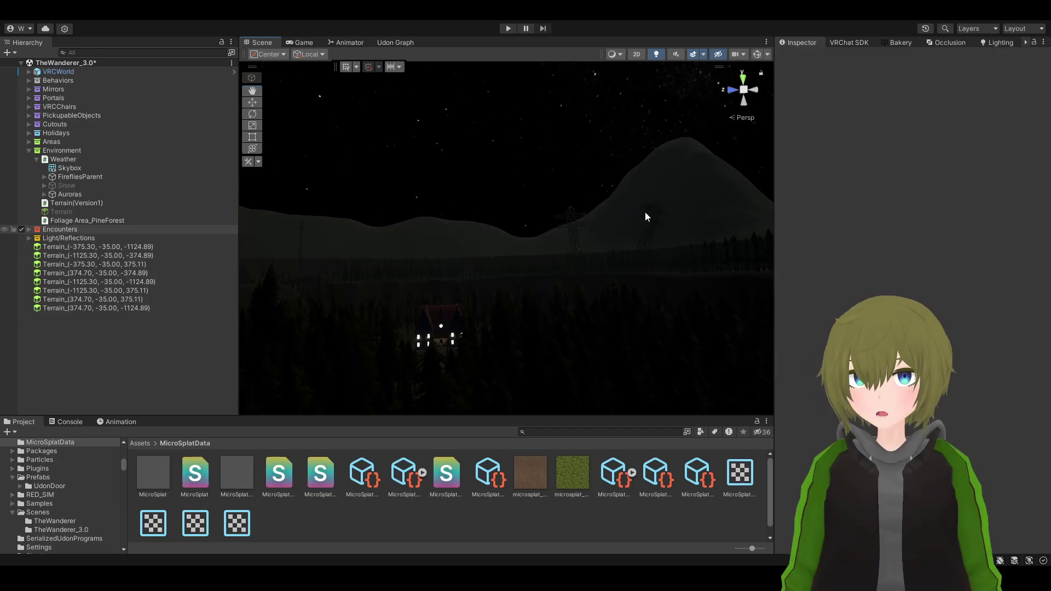
right_click_drag(724, 162, 798, 171)
right_click_drag(724, 163, 597, 196)
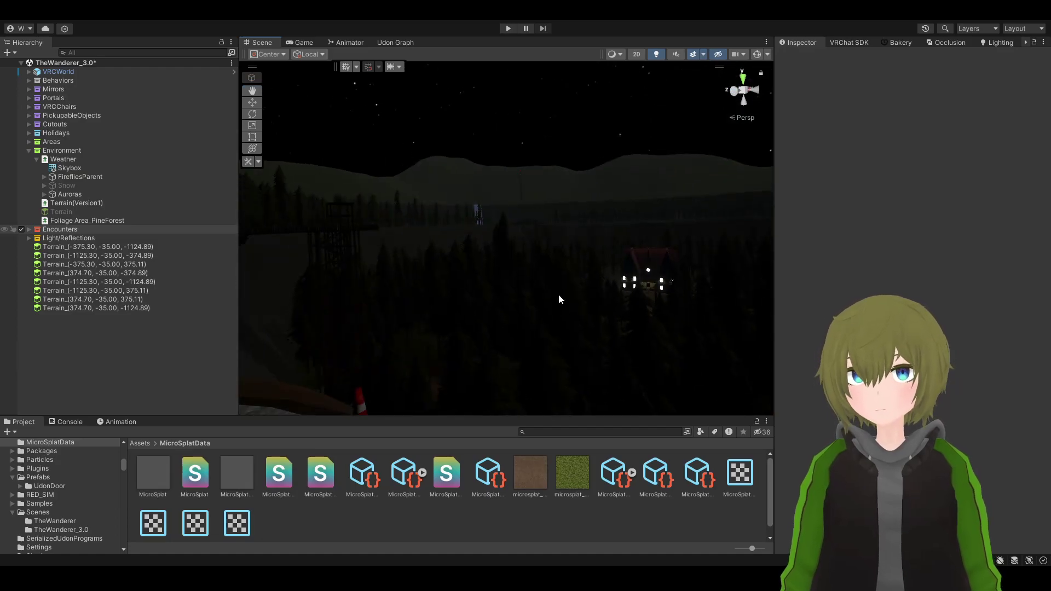
left_click(654, 54)
right_click_drag(645, 93, 402, 354)
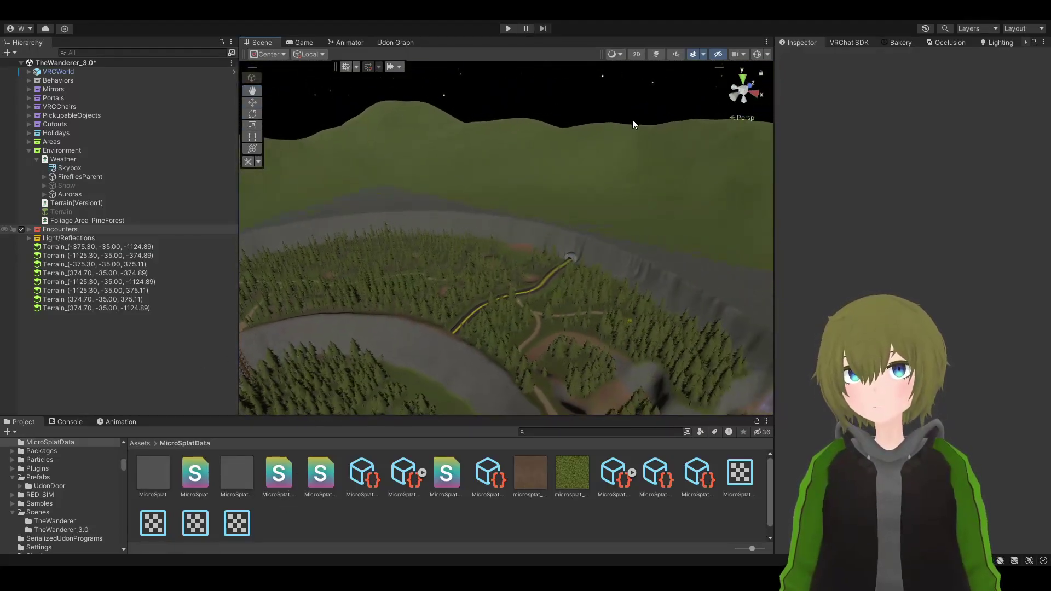
Show Terrain Settings at Mesh Resolution, then select hill tile Terrain_(374.70, -35.00, -1124.89)
left_click(630, 184)
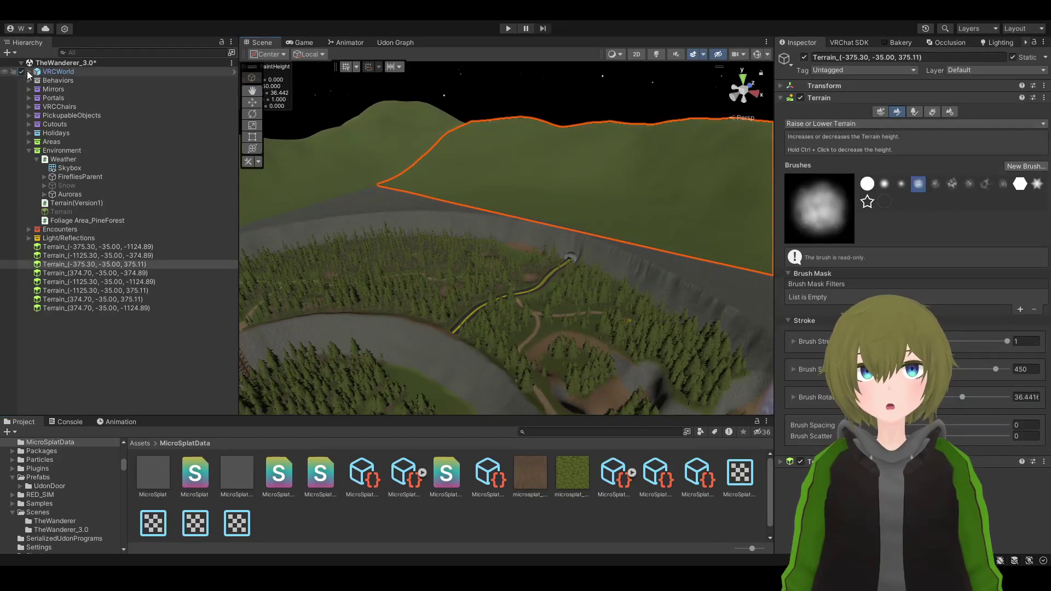
left_click(251, 102)
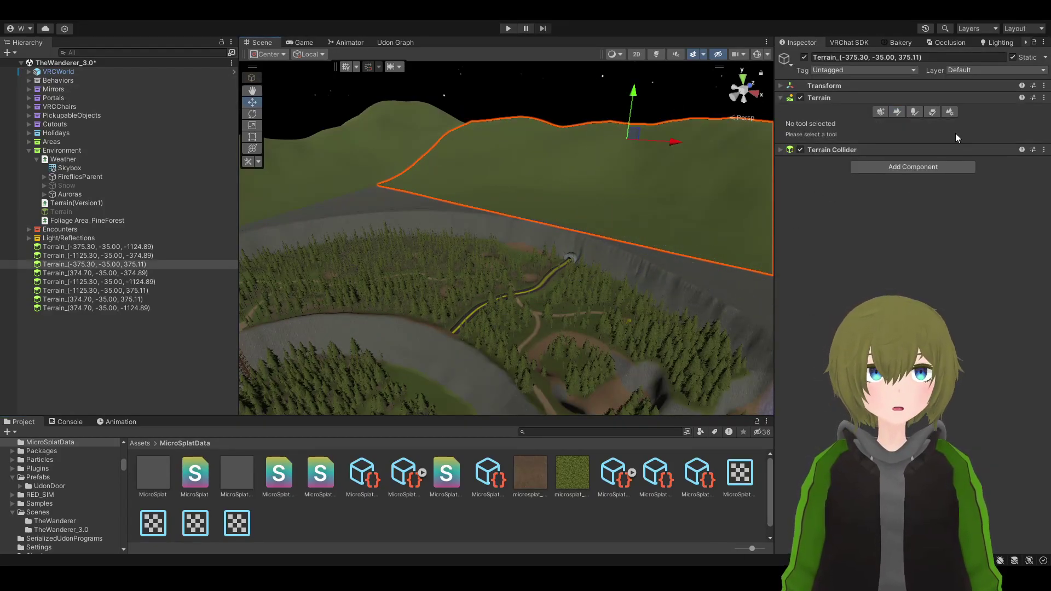
left_click(950, 112)
scroll(926, 230, "down", 10)
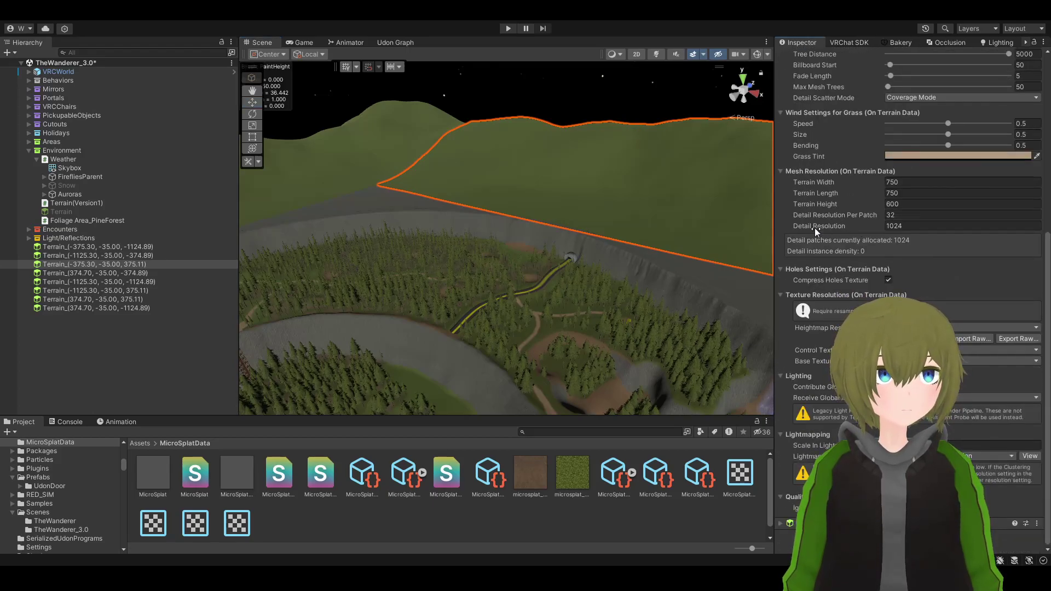
right_click_drag(454, 130, 541, 123)
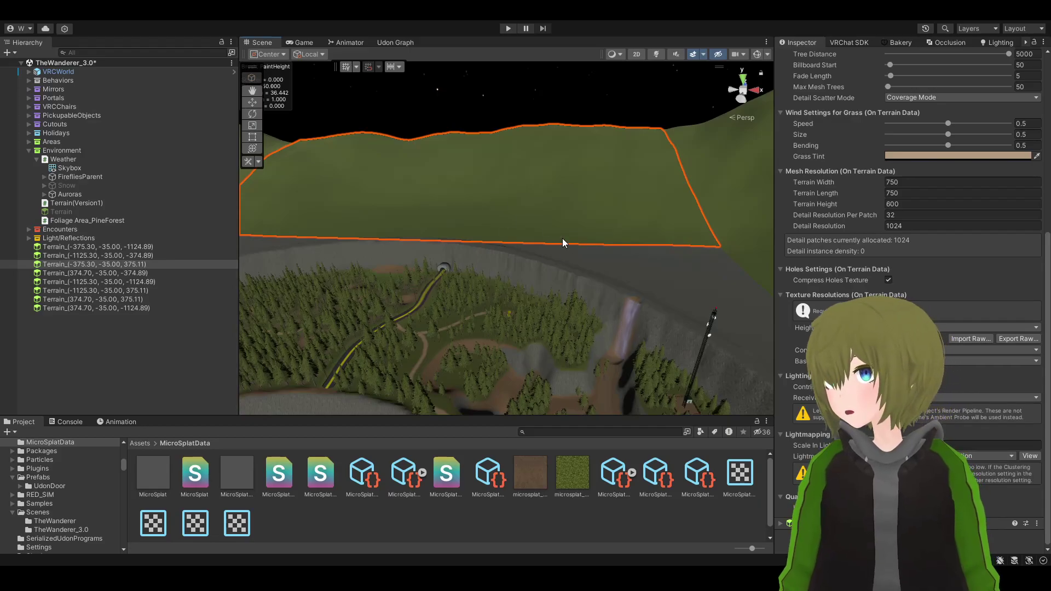
right_click_drag(579, 290, 495, 203)
left_click(491, 179)
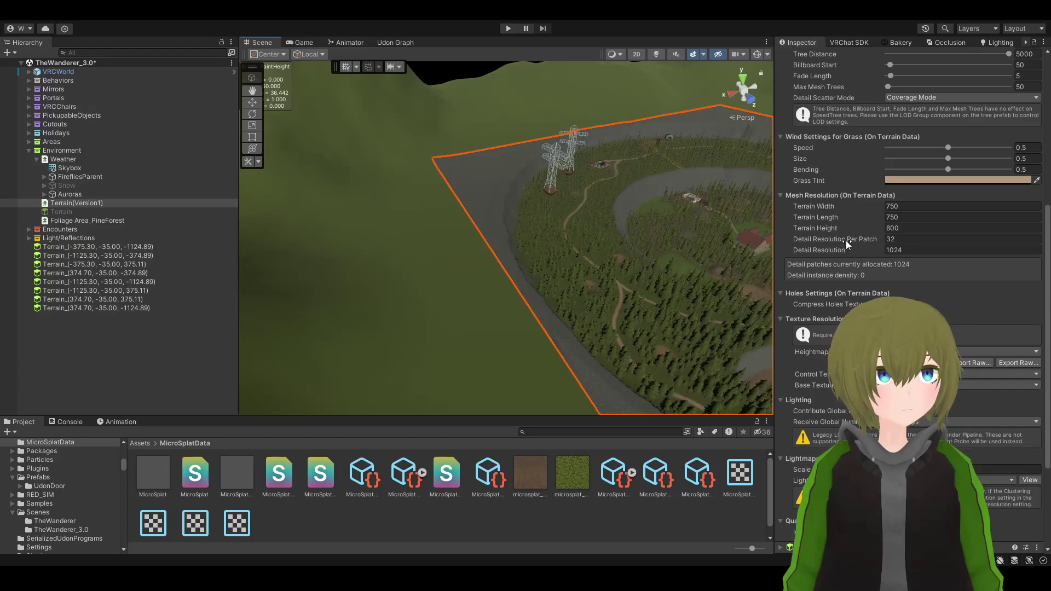
right_click_drag(655, 231, 605, 212)
left_click(501, 134)
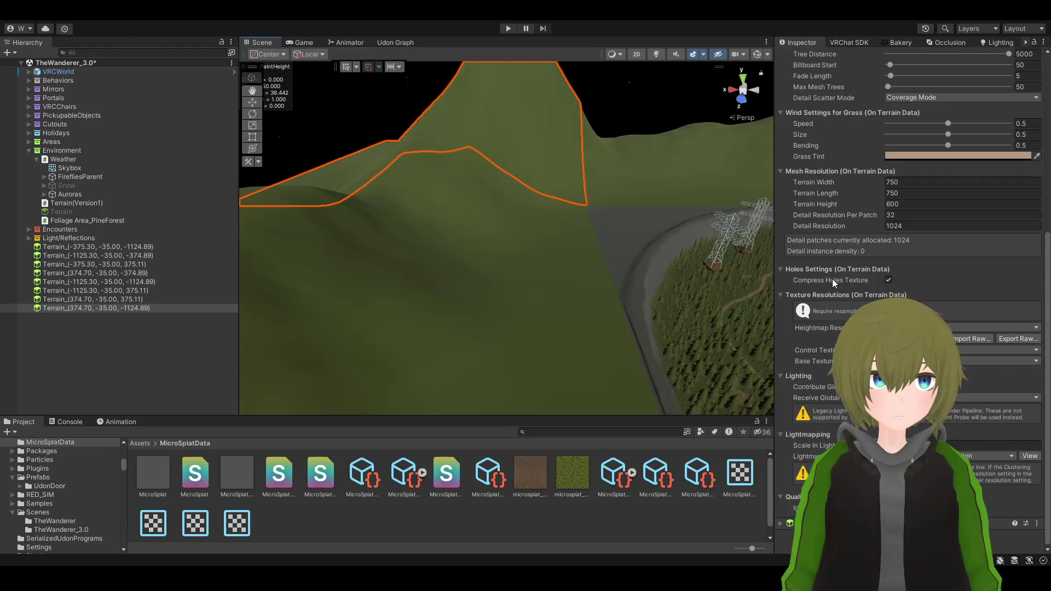
On the current tile, set Detail Resolution to 512 and Detail Resolution Per Patch to 8
left_click(920, 225)
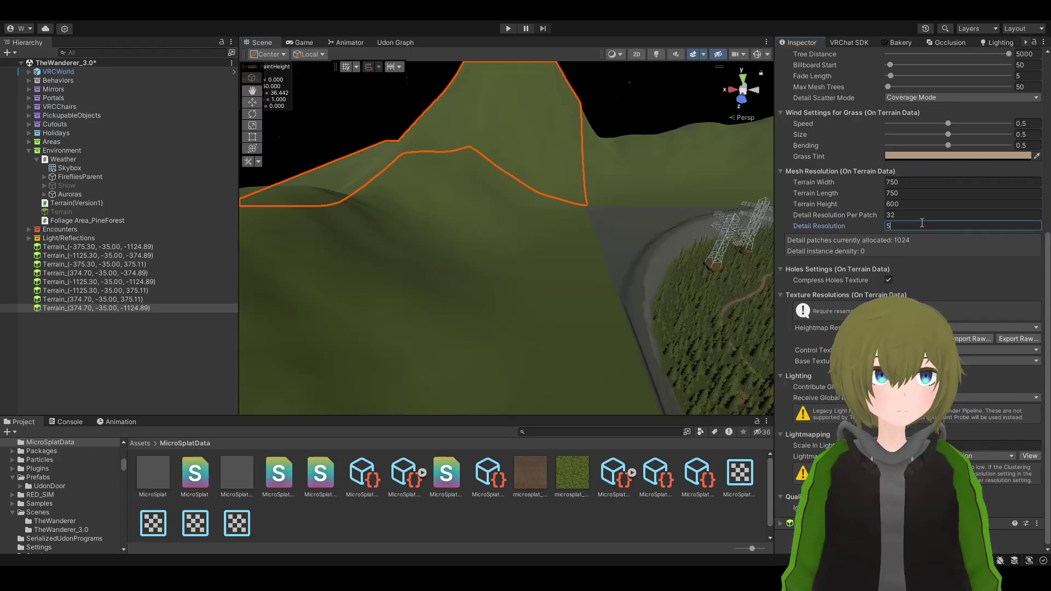
type("512")
key("Return")
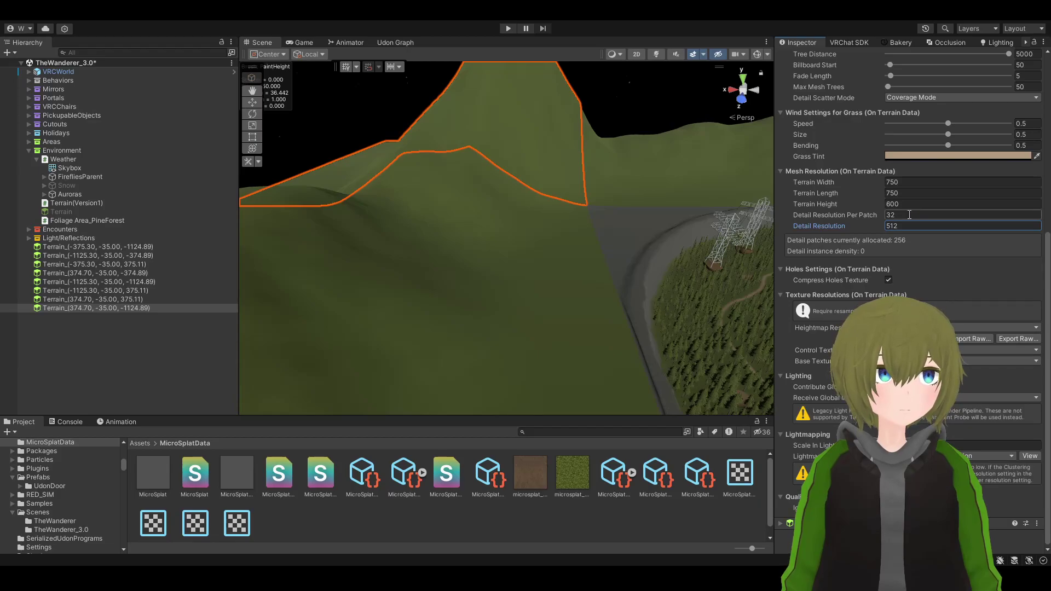
left_click(910, 215)
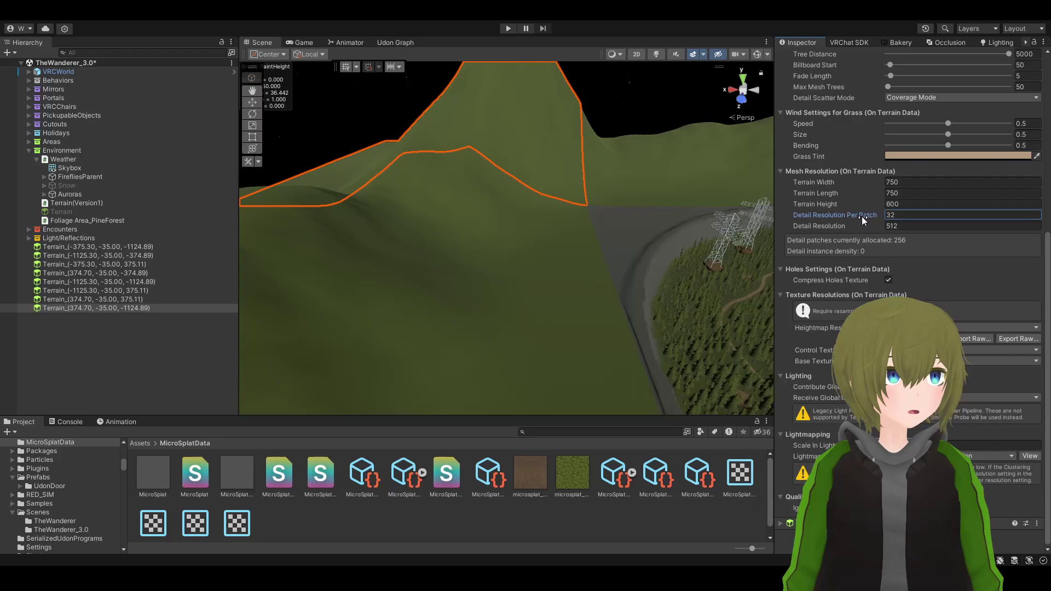
left_click(918, 216)
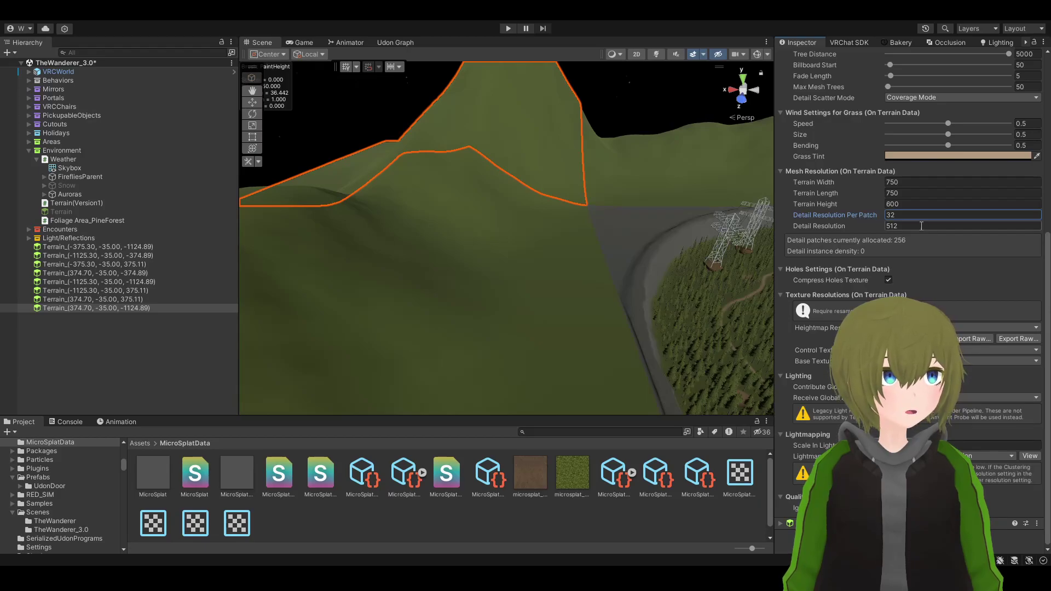
type("8")
key("Return")
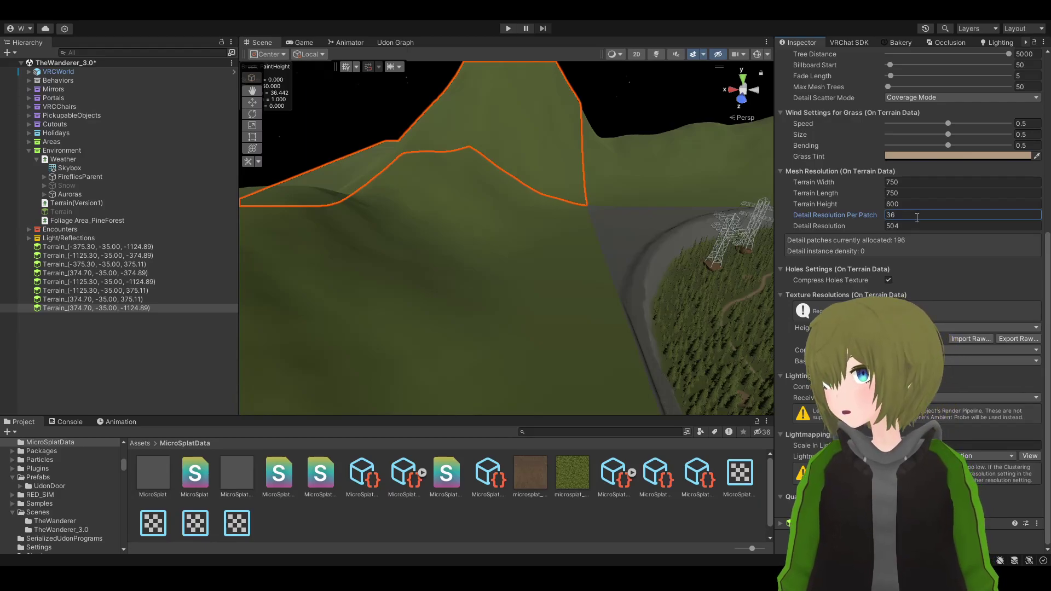
left_click(913, 226)
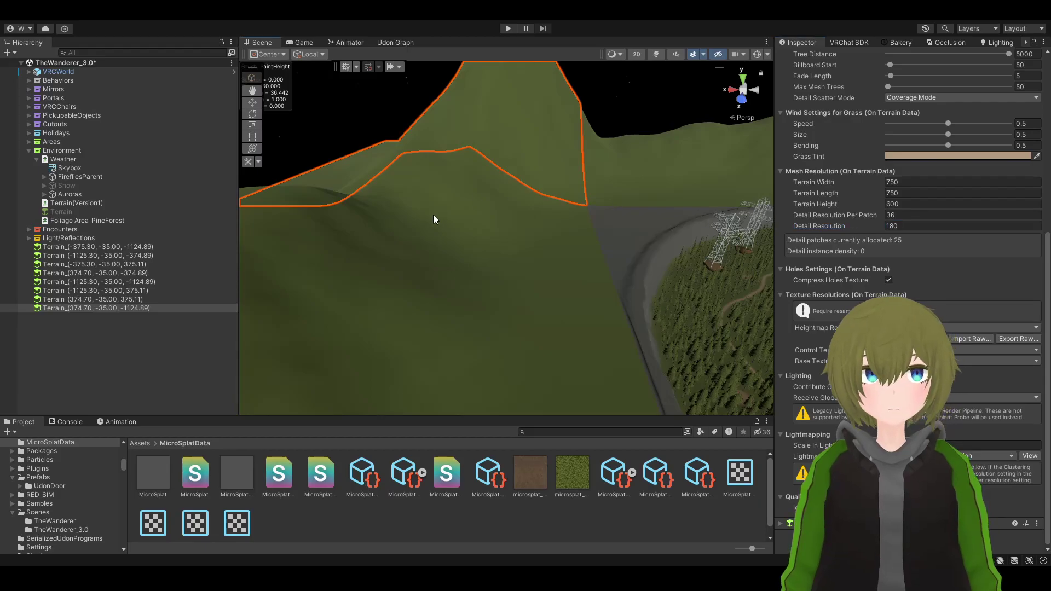
Set Detail Resolution to 128 on the tile at (374.70, -374.89) and the next hill tile
left_click(432, 215)
left_click(898, 225)
type("128")
key("Return")
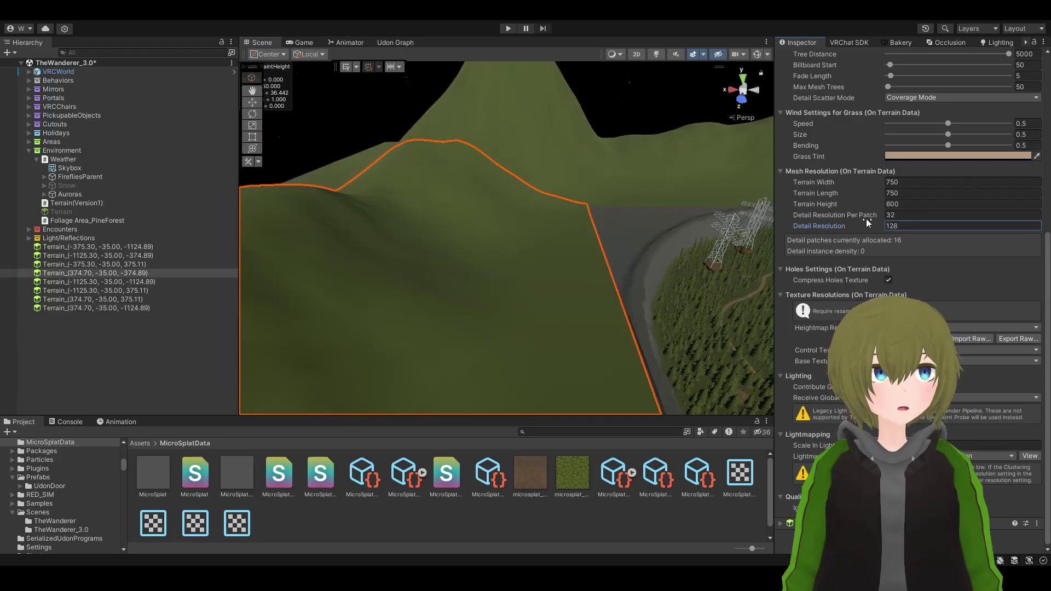
left_click(543, 177)
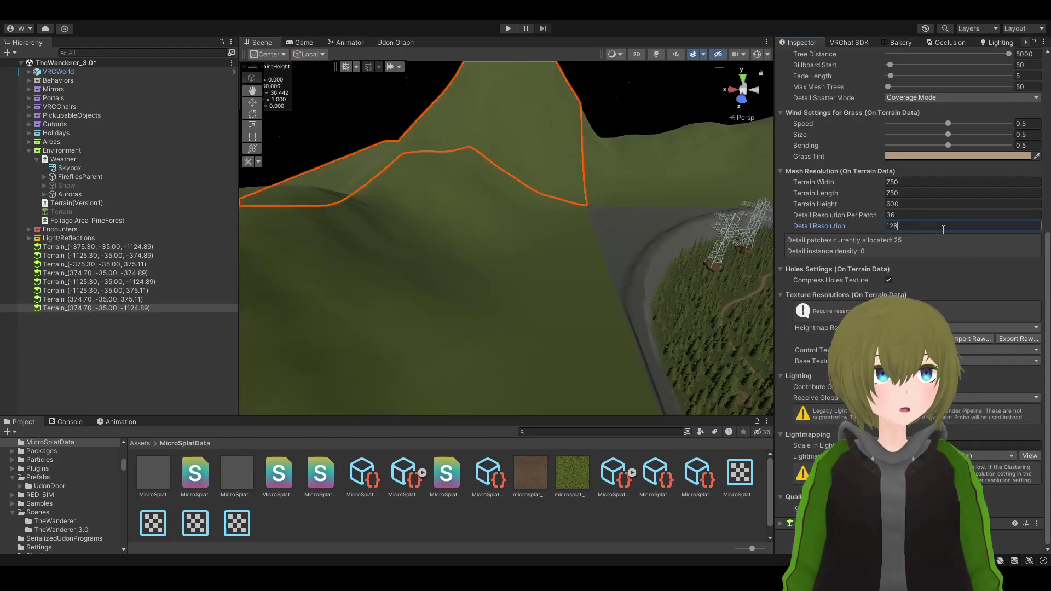
mouse_move(543, 177)
left_mouse_down("alt")
mouse_move(482, 179)
mouse_move(554, 186)
left_mouse_up("alt")
left_click(554, 187)
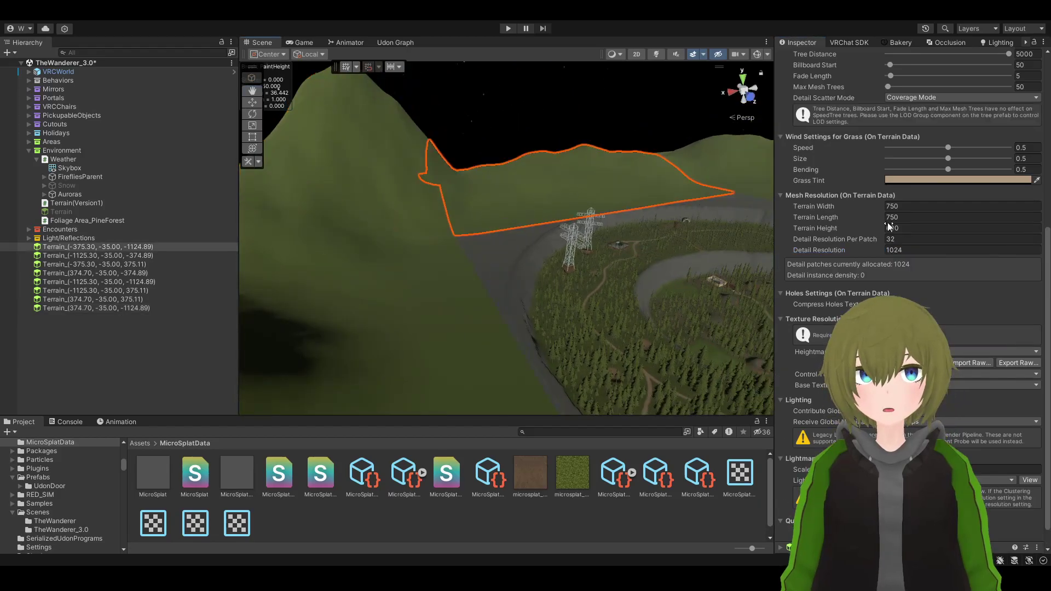
left_click(926, 248)
key("Return")
Select the far mountain terrain tile and edit its Detail Resolution
left_click_drag(525, 219, 592, 188, "alt")
left_click(591, 187)
left_click(601, 163)
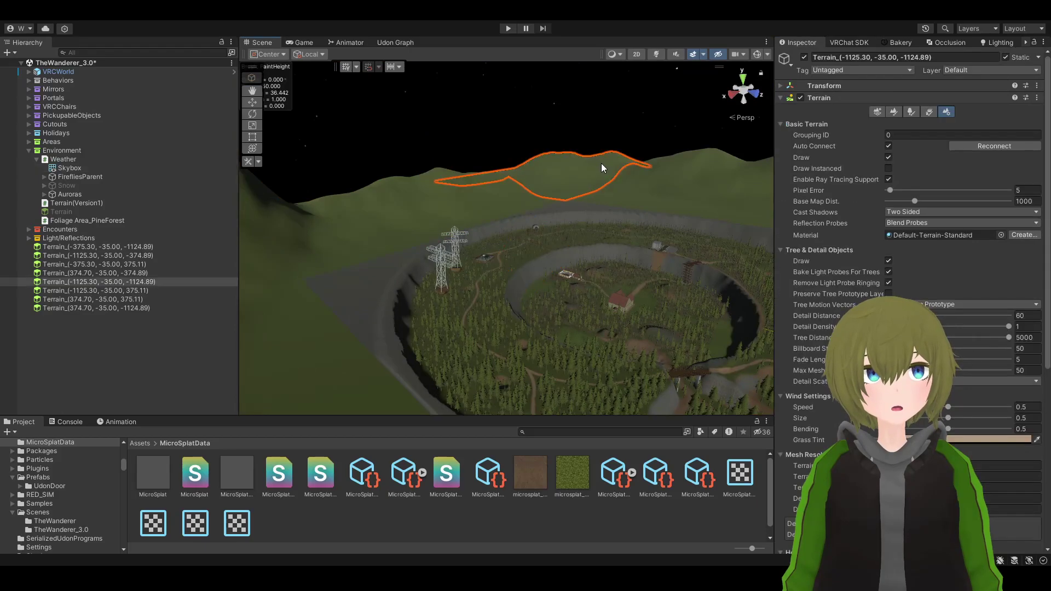
scroll(915, 224, "down", 6)
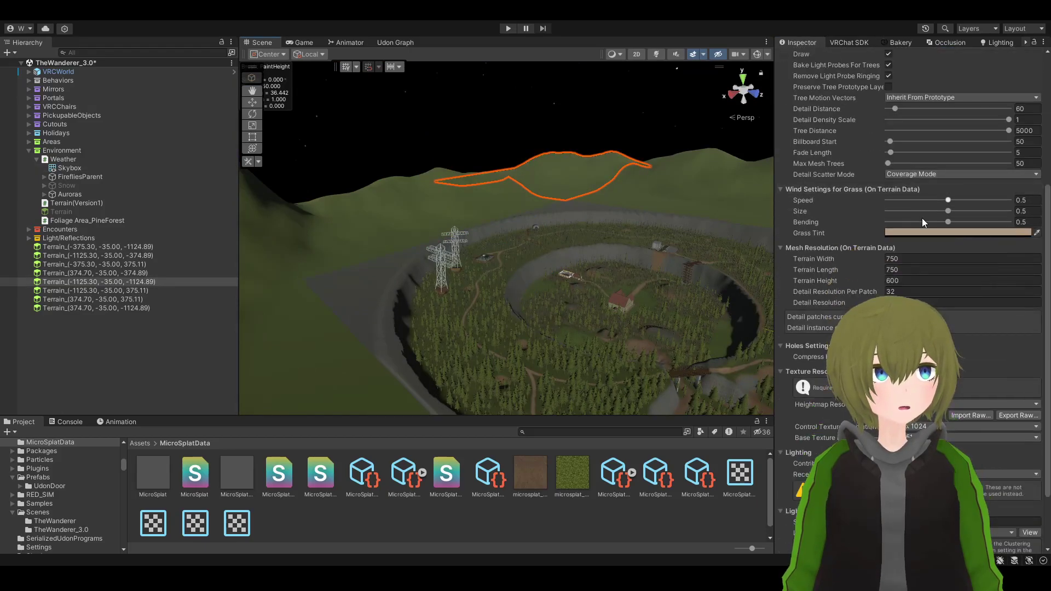
left_click(907, 301)
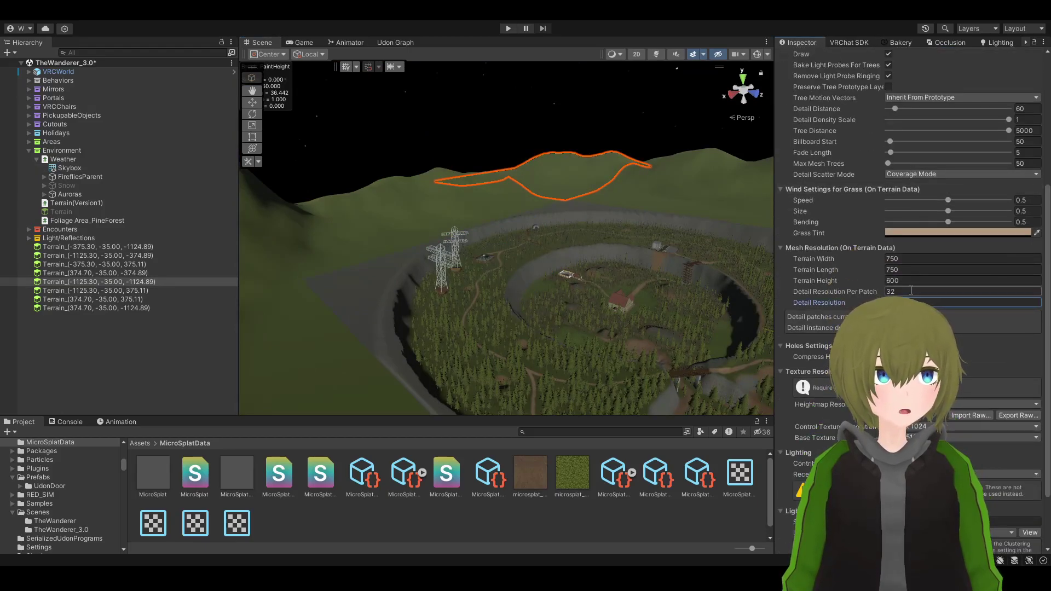
Select the next hill terrain tile and enter a Detail Resolution of 128
left_click_drag(322, 185, 465, 171, "alt")
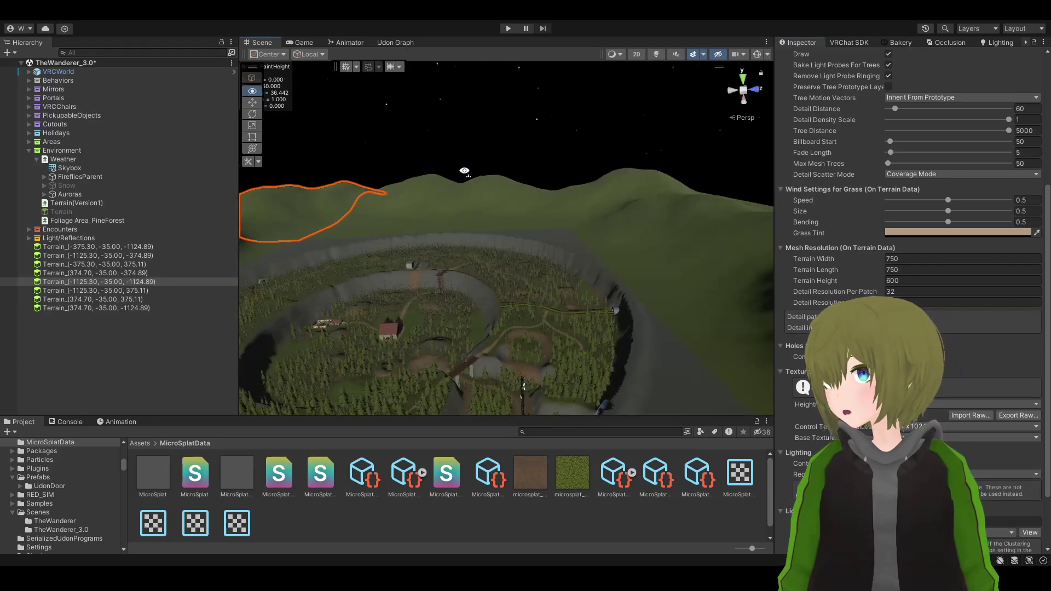
left_click(501, 197)
left_click(486, 185)
scroll(938, 308, "down", 5)
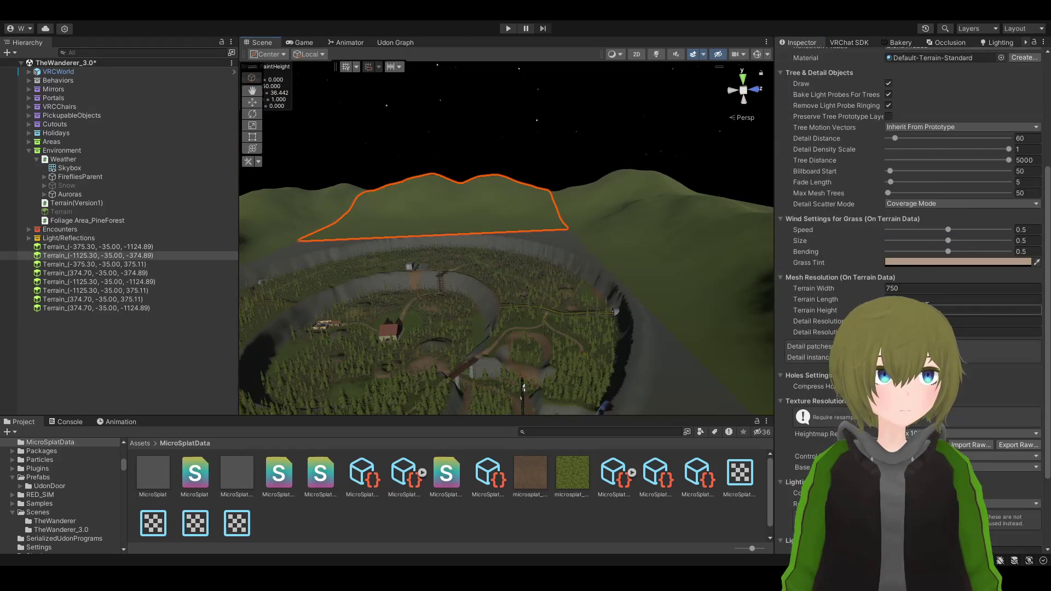
left_click(658, 208)
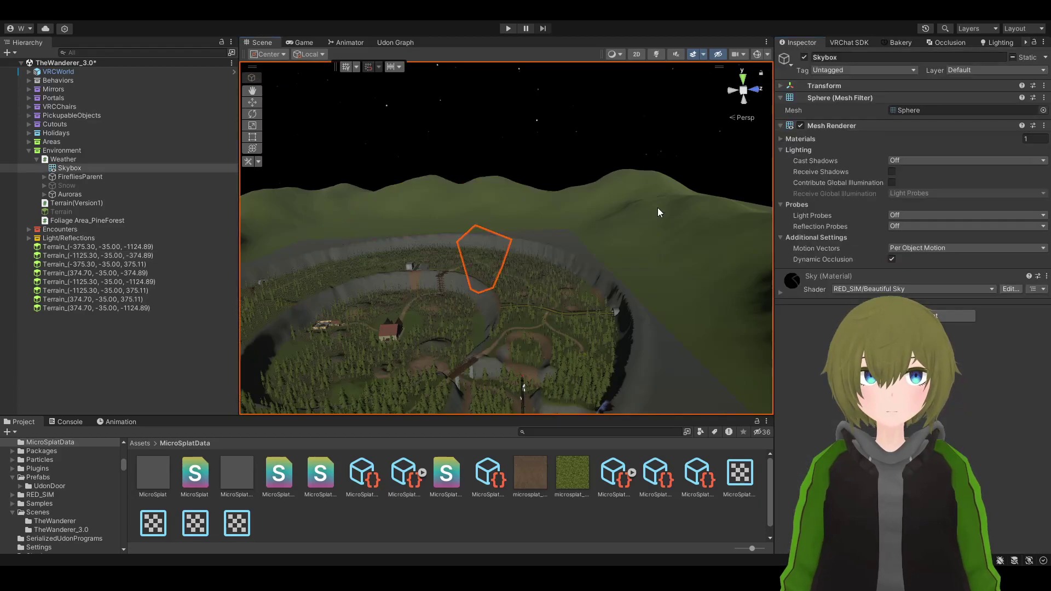
left_click(660, 205)
scroll(957, 392, "down", 6)
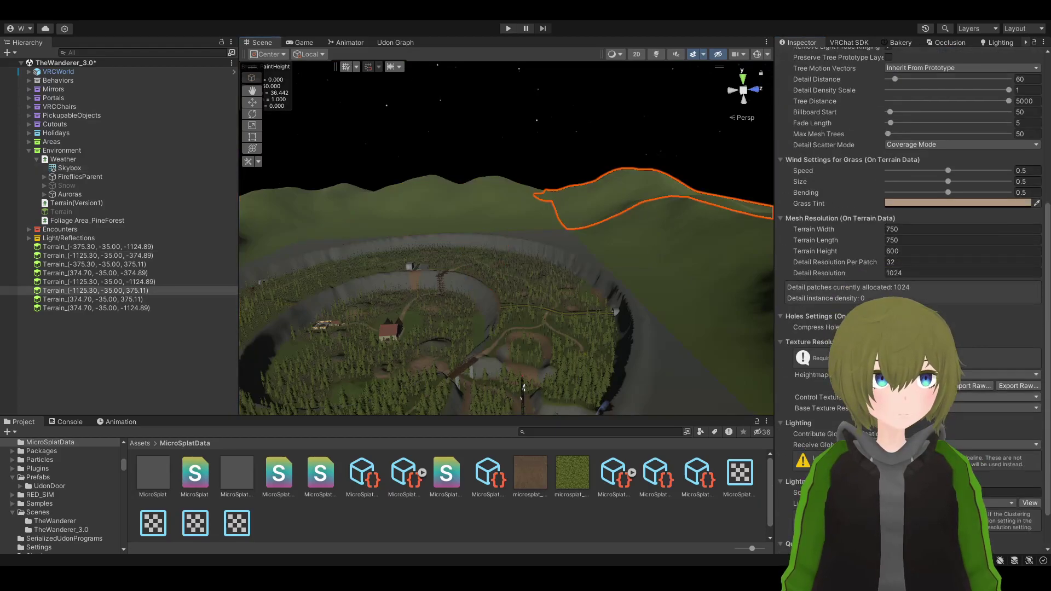
left_click(923, 273)
type("128")
Enter a Detail Resolution of 128 on the nearby hill terrain tile
right_click_drag(360, 247, 550, 203)
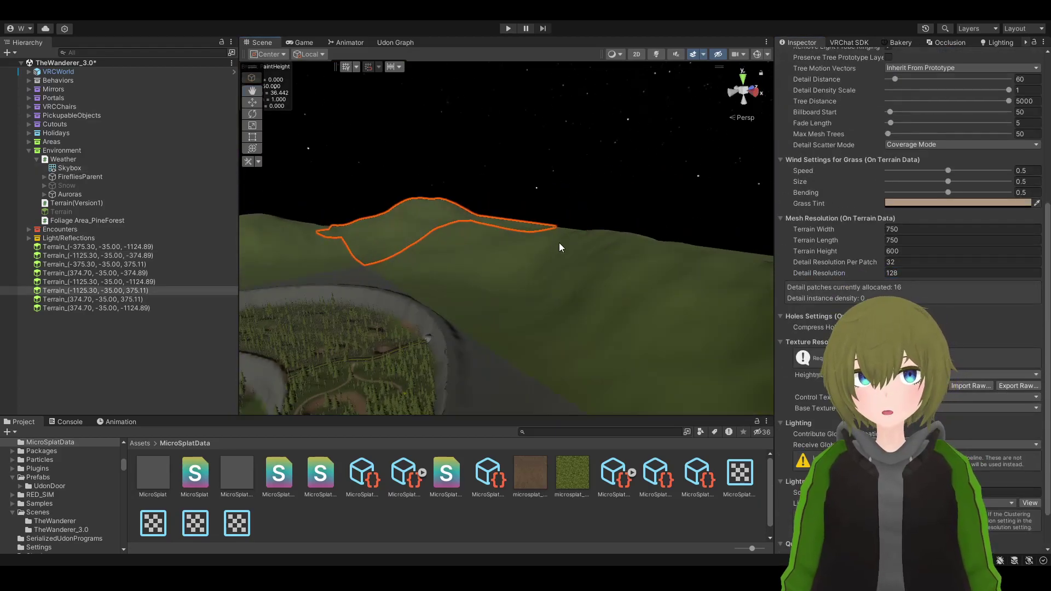
left_click(608, 252)
left_click(638, 249)
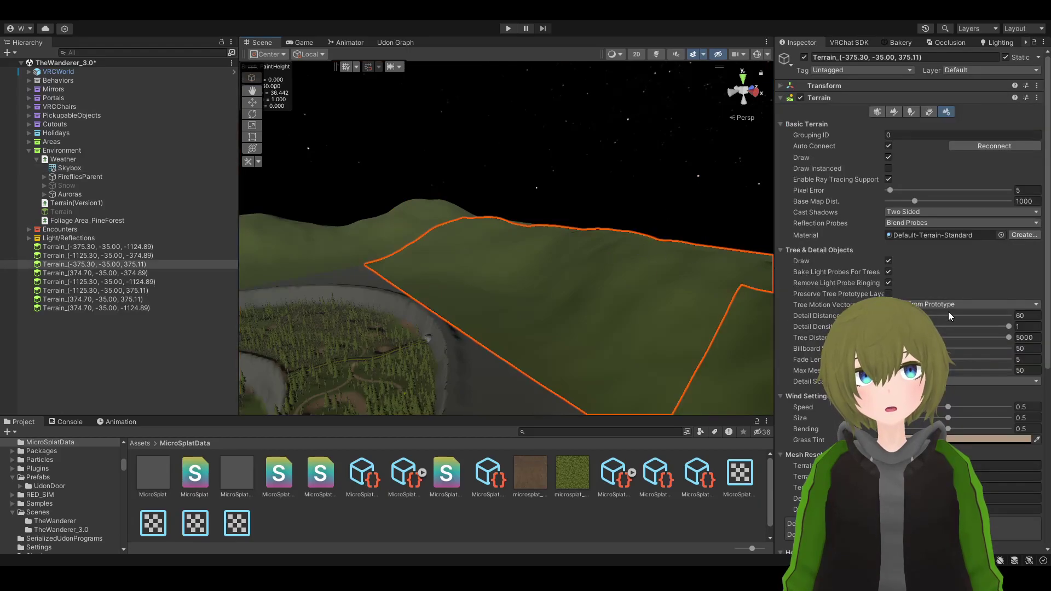
scroll(959, 317, "down", 5)
left_click(904, 227)
type("128")
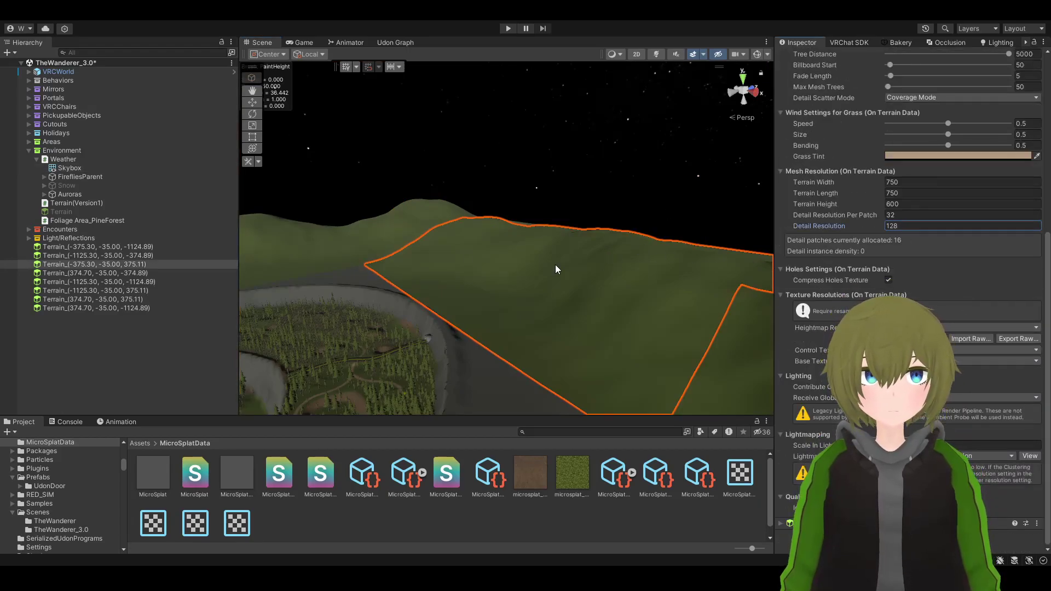
Set the neighbouring hill tile's Detail Resolution to 128
right_click_drag(555, 264, 587, 274)
left_click(693, 219)
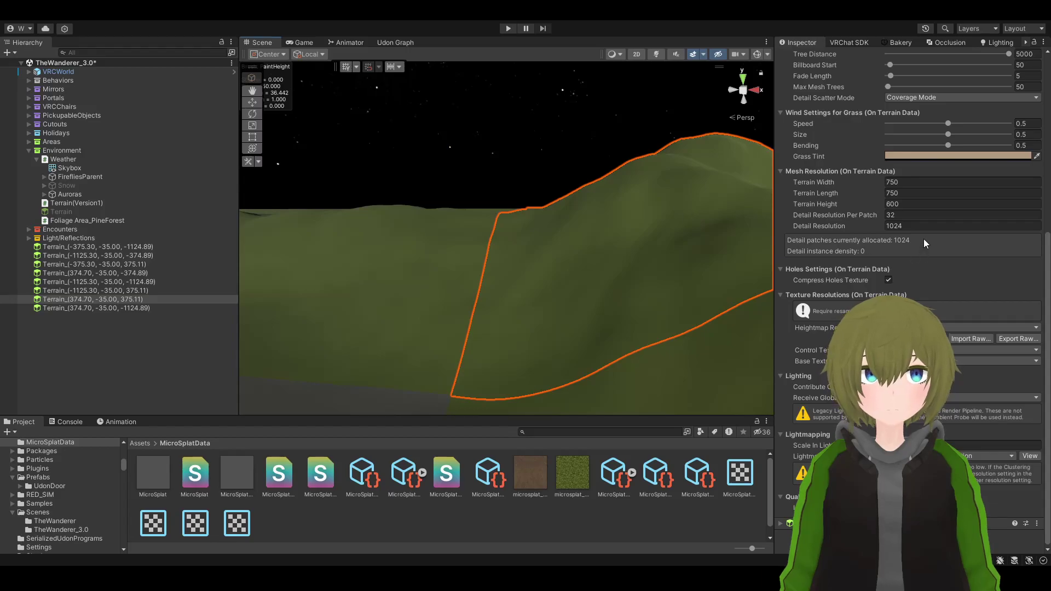
left_click(931, 225)
type("128")
key("Return")
Select the near hill tile, then pull the view back to see the whole crater
right_click_drag(519, 262, 341, 262)
left_click(633, 268)
key("s")
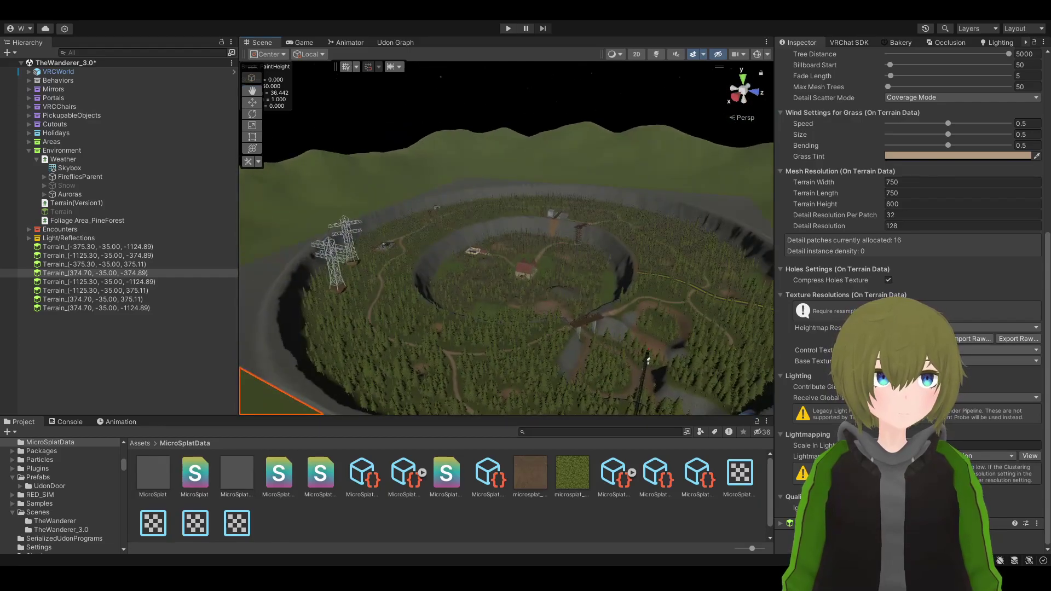
left_click(419, 222)
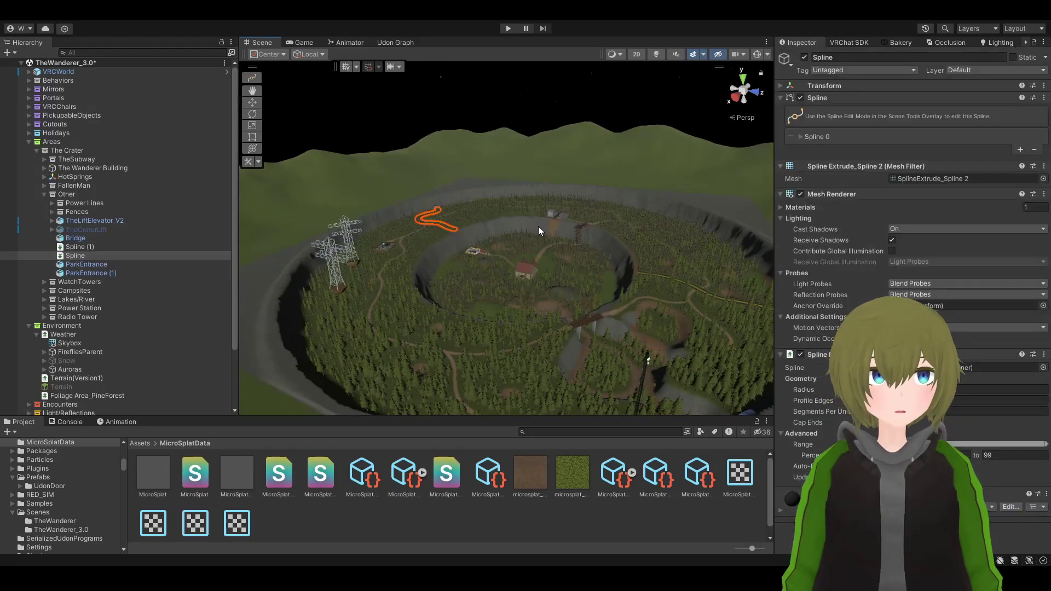
left_click(520, 235)
scroll(909, 247, "down", 5)
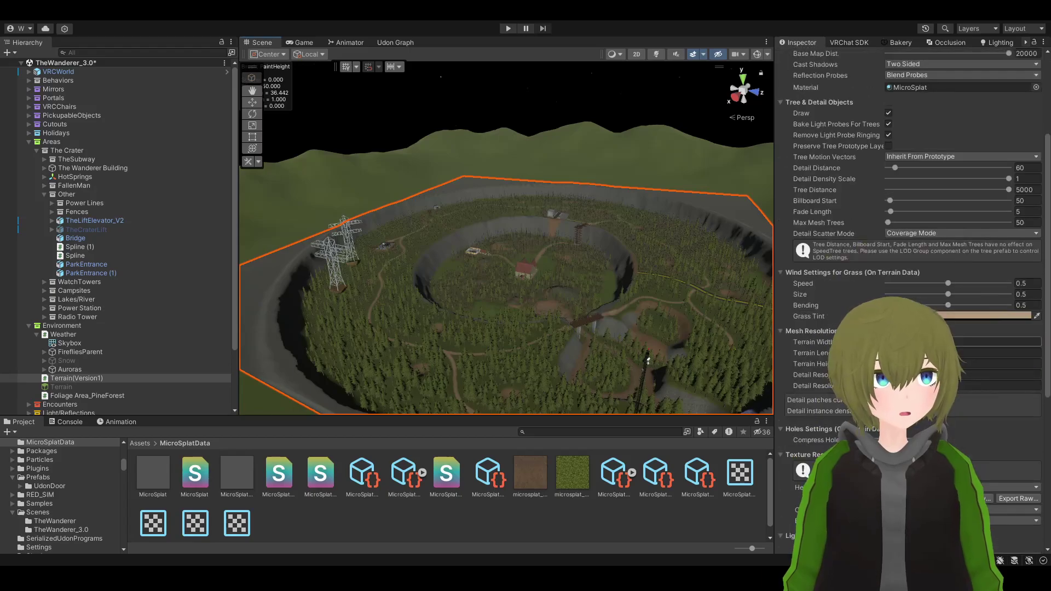
scroll(909, 247, "down", 5)
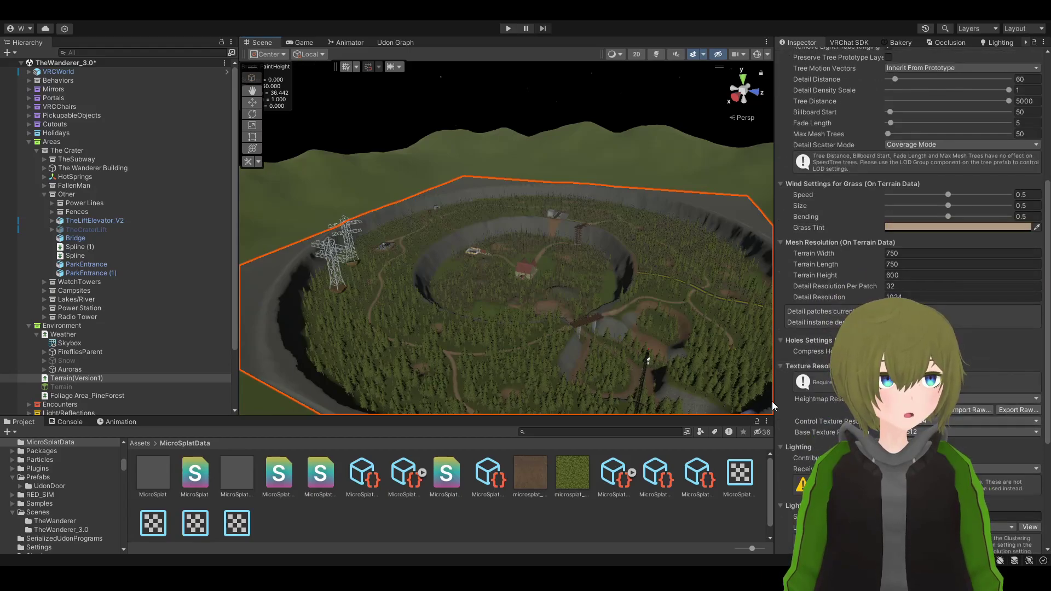
right_click_drag(648, 362, 489, 316)
left_click(489, 317)
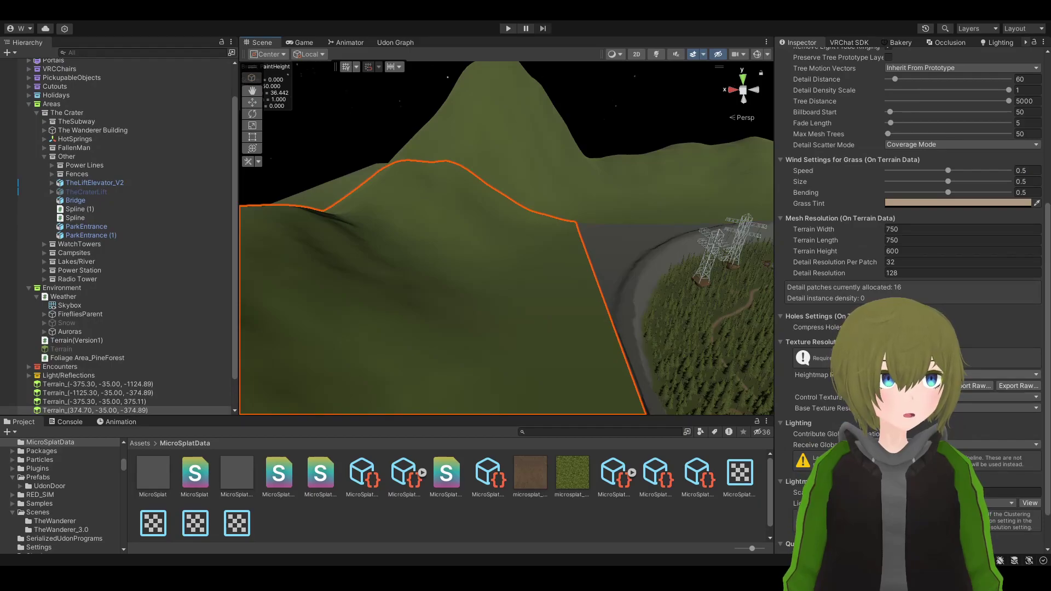
left_click(963, 375)
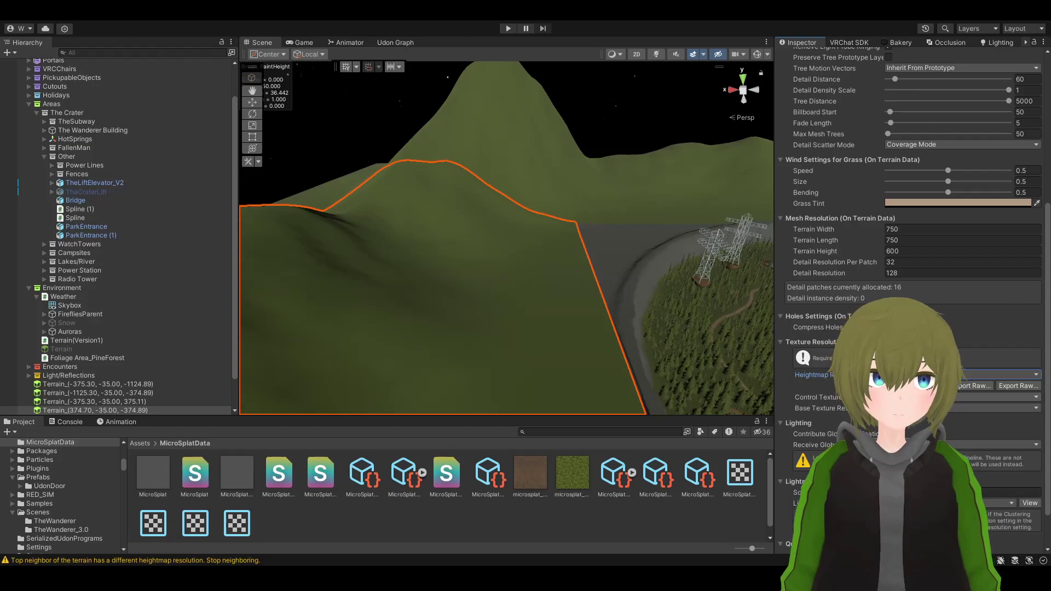
left_click(964, 398)
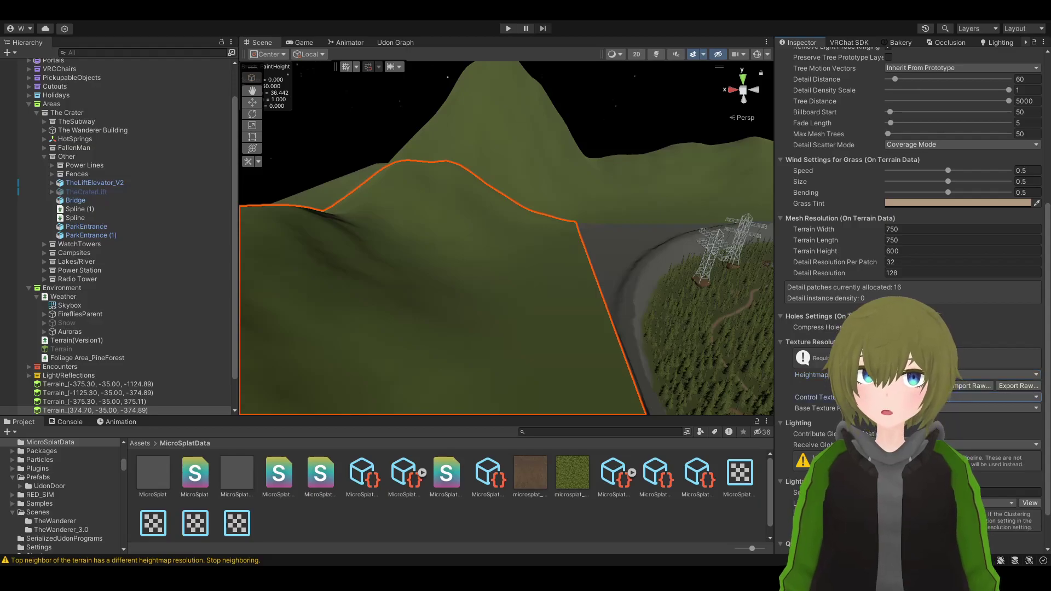
left_click(546, 184)
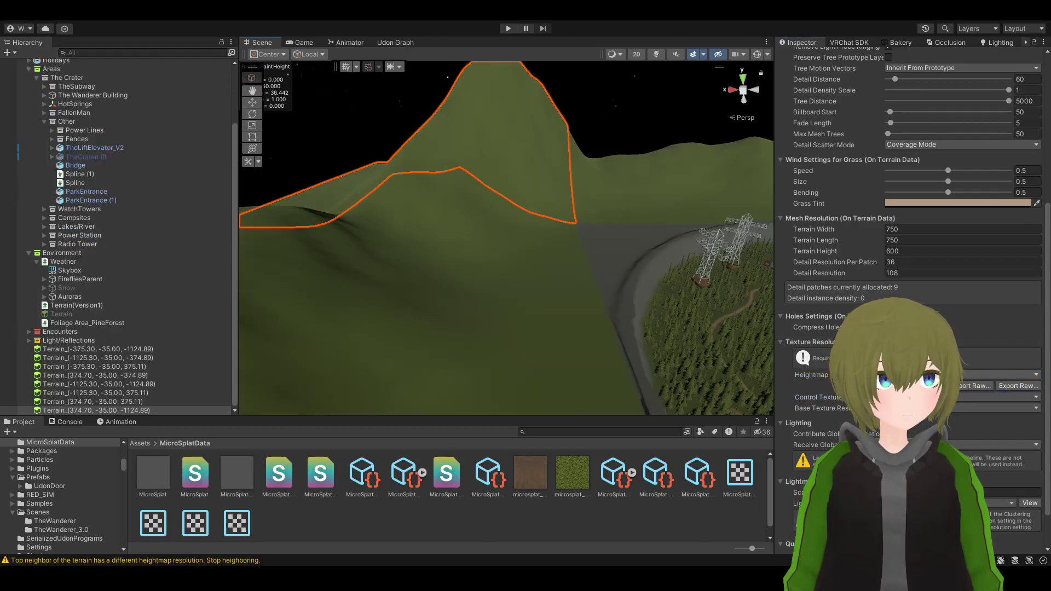
left_click(963, 397)
right_click_drag(332, 250, 418, 240)
left_click(495, 195)
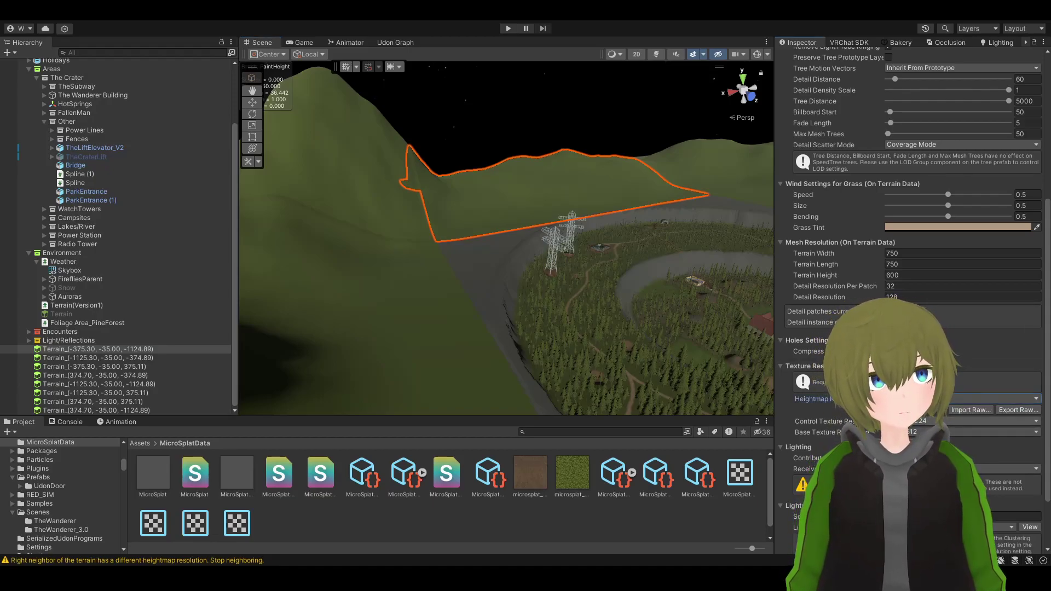
right_click_drag(609, 245, 715, 228)
left_click(537, 188)
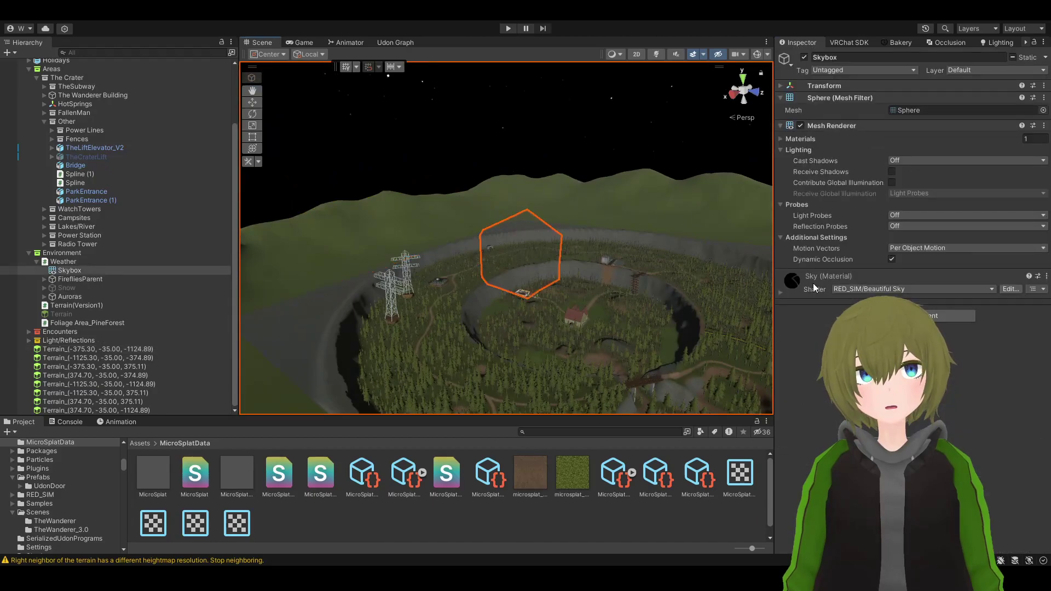
left_click(537, 190)
scroll(909, 274, "down", 5)
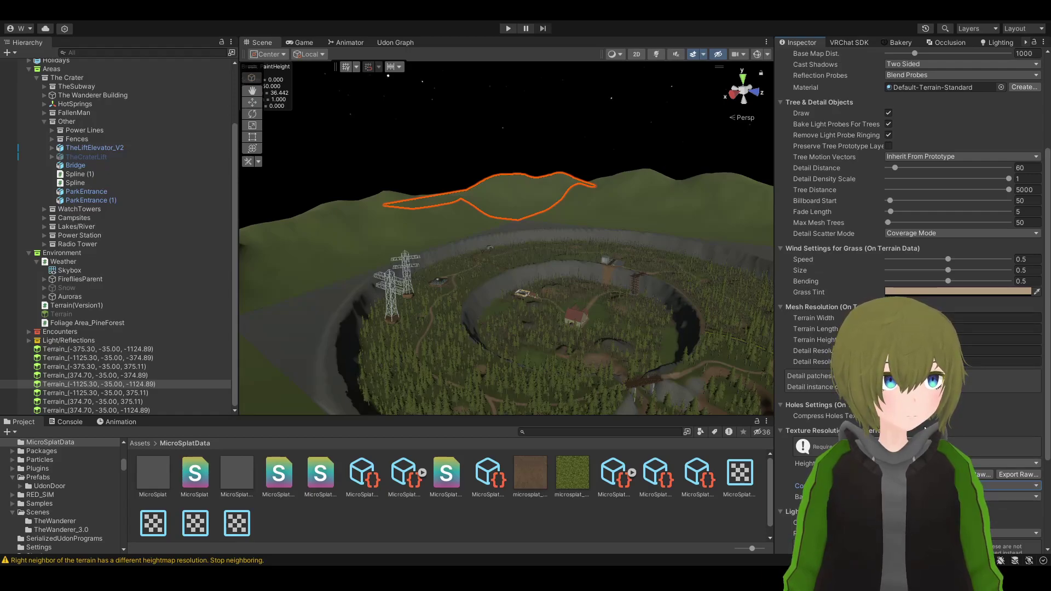
right_click_drag(489, 232, 561, 225)
left_click(599, 198)
left_click(625, 198)
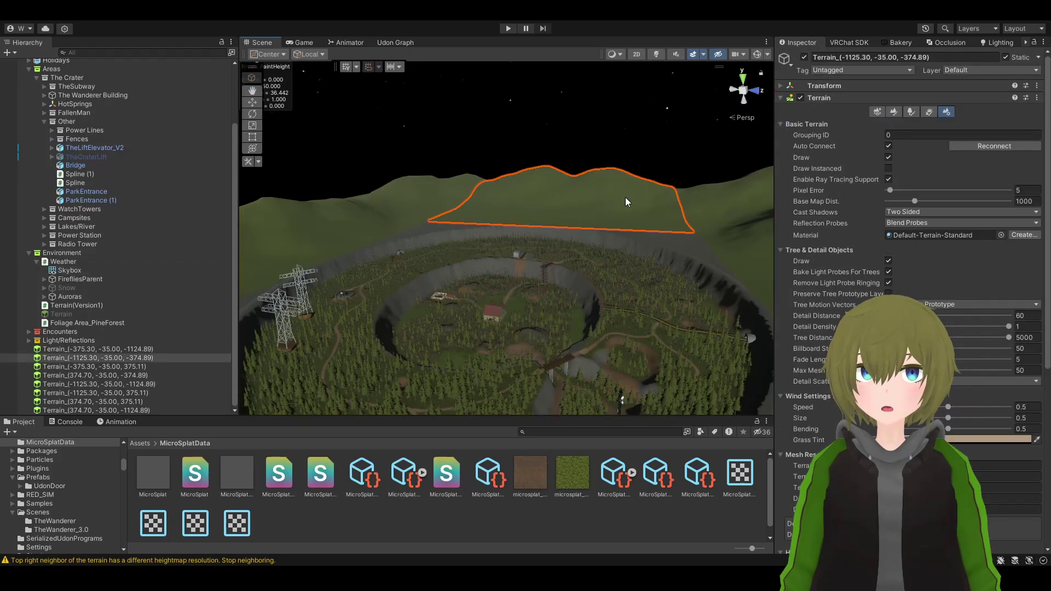
scroll(909, 329, "down", 10)
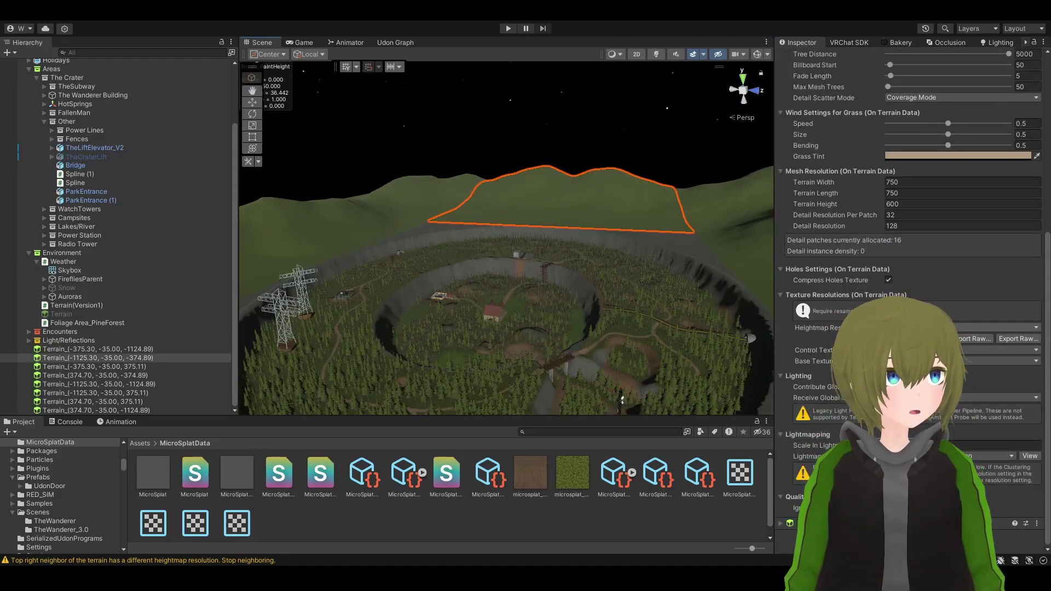
left_click(931, 328)
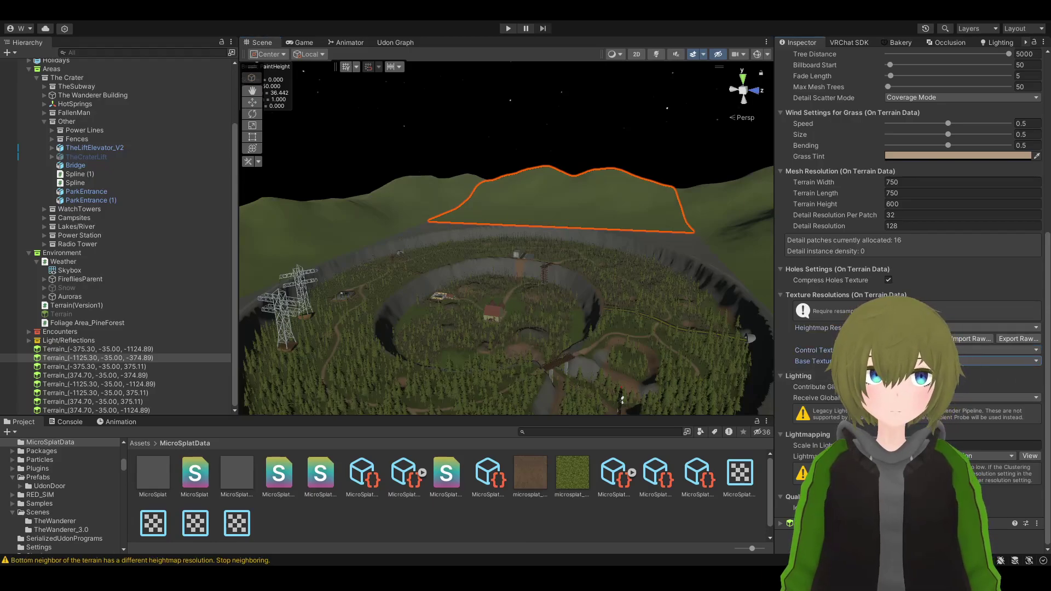
left_click(431, 201)
left_click(433, 201)
right_click_drag(533, 186, 416, 188)
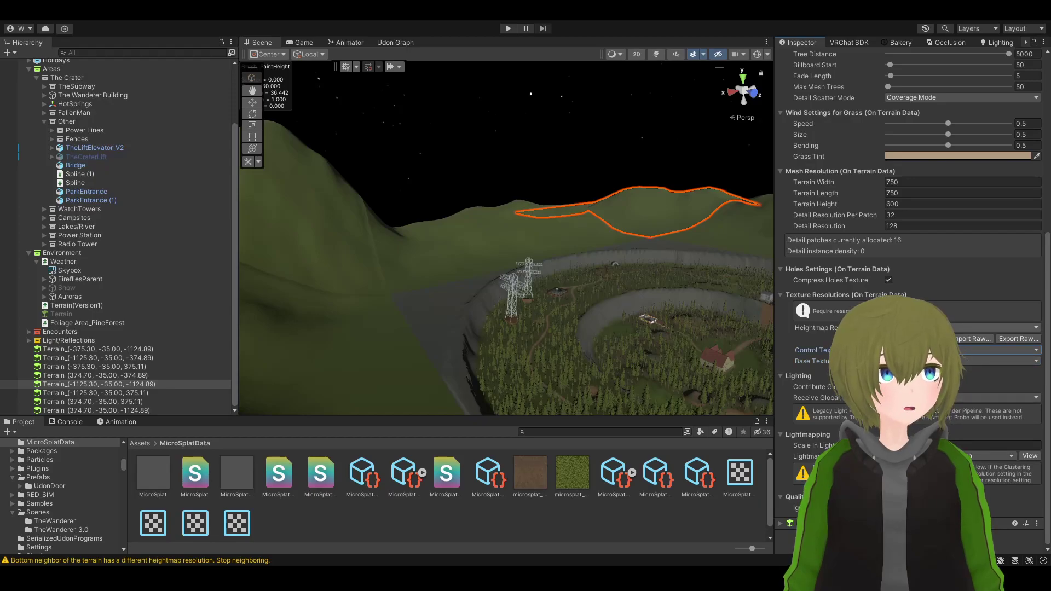
left_click(554, 228)
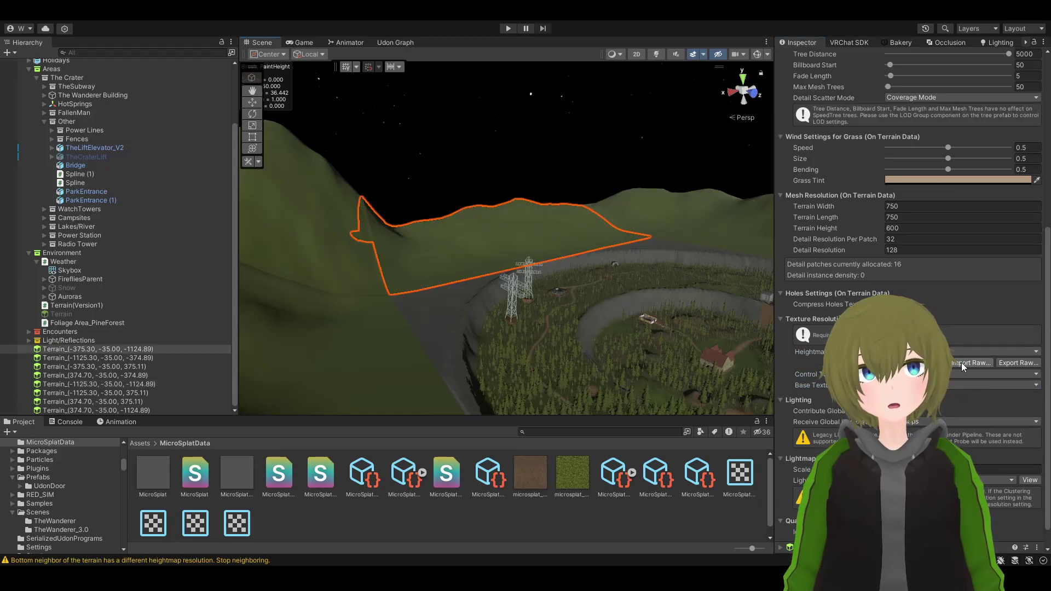
scroll(962, 367, "down", 1)
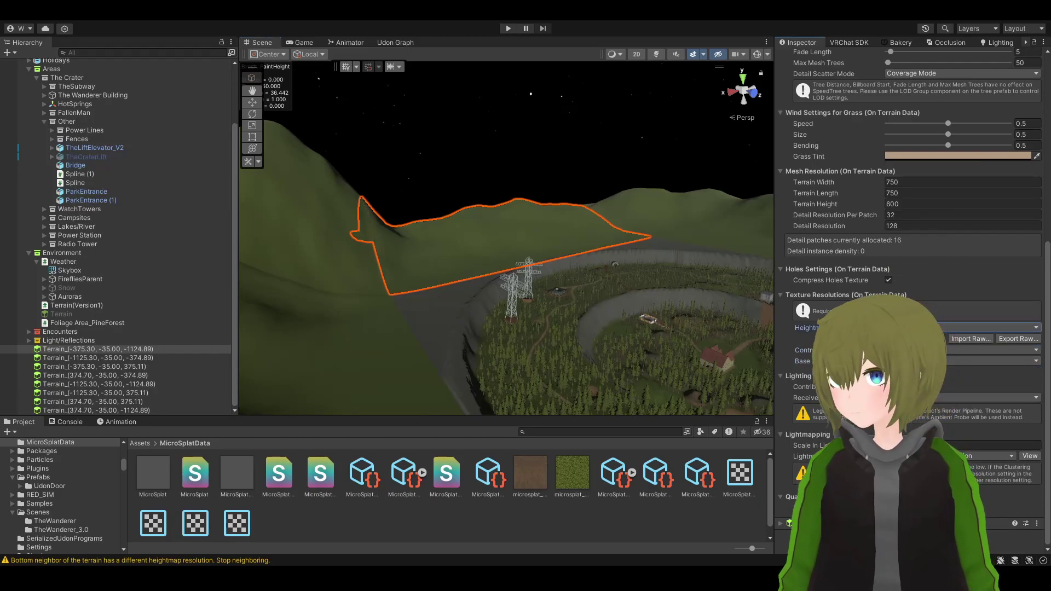
right_click_drag(565, 205, 508, 225)
left_click(570, 223)
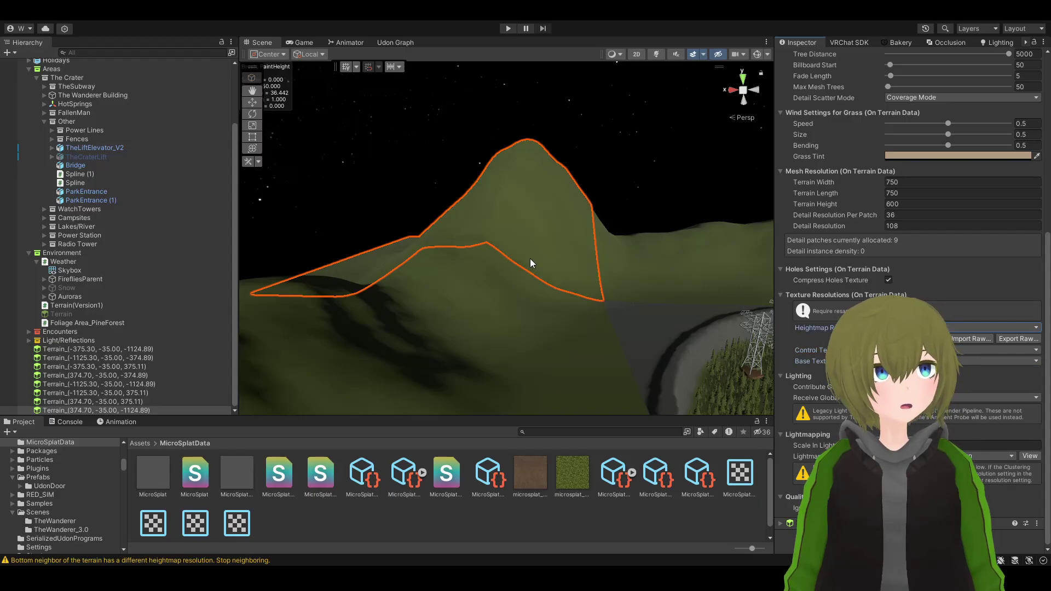
right_click_drag(556, 219, 453, 294)
left_click(453, 294)
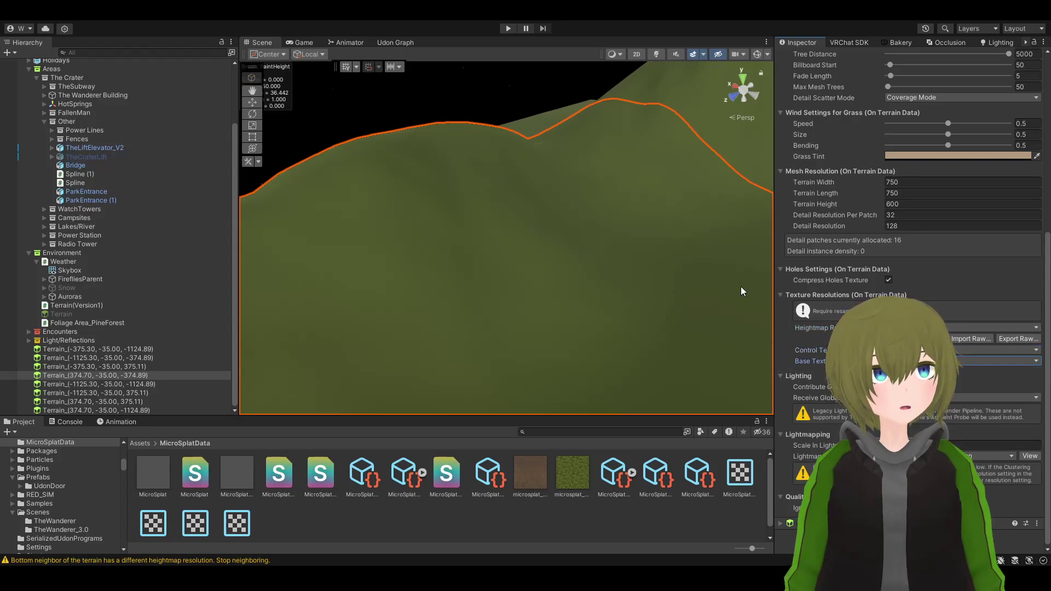
right_click_drag(618, 252, 432, 219)
left_click(553, 226)
right_click_drag(646, 215, 601, 209)
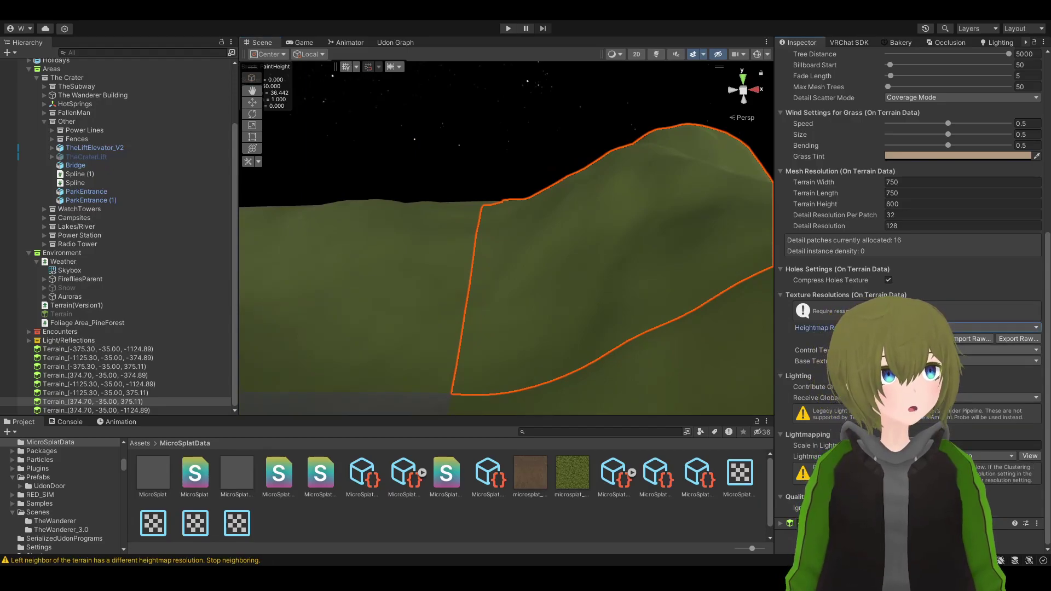
right_click_drag(716, 278, 596, 301)
left_click(632, 304)
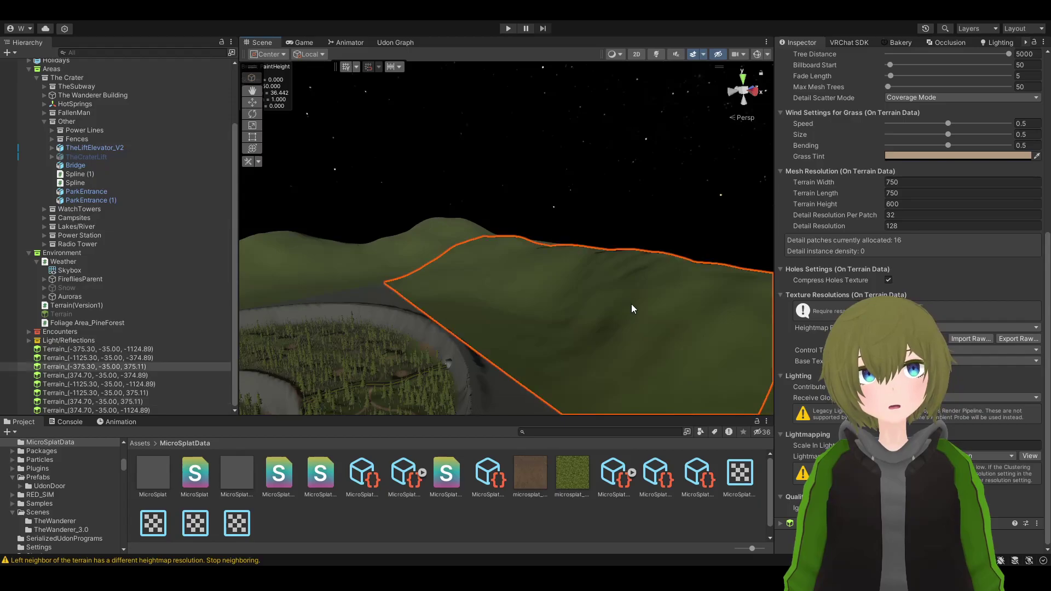
mouse_move(704, 313)
right_mouse_down()
mouse_move(675, 329)
mouse_move(695, 301)
mouse_move(694, 312)
right_mouse_up()
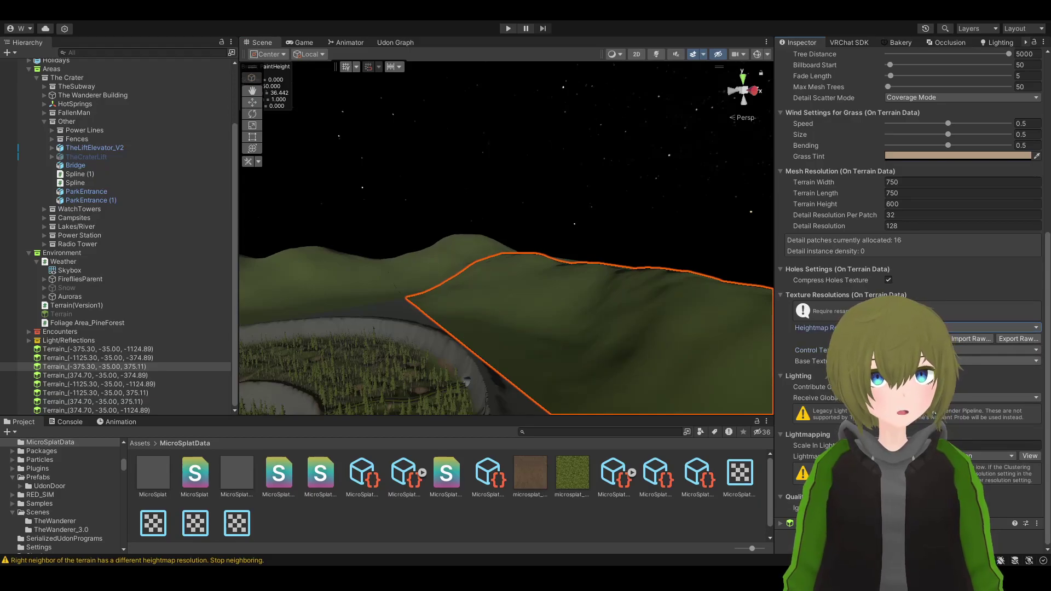
left_click(934, 418)
right_click_drag(655, 341, 710, 324)
left_click(456, 215)
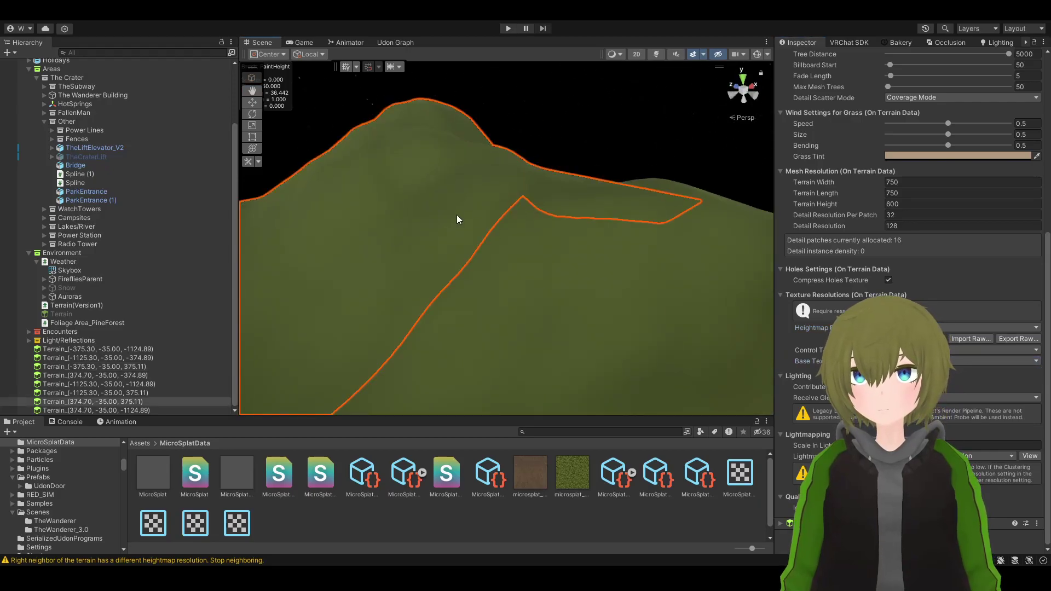
right_click_drag(635, 246, 757, 253)
left_click_drag(757, 252, 722, 187, "alt")
right_click_drag(722, 187, 438, 231)
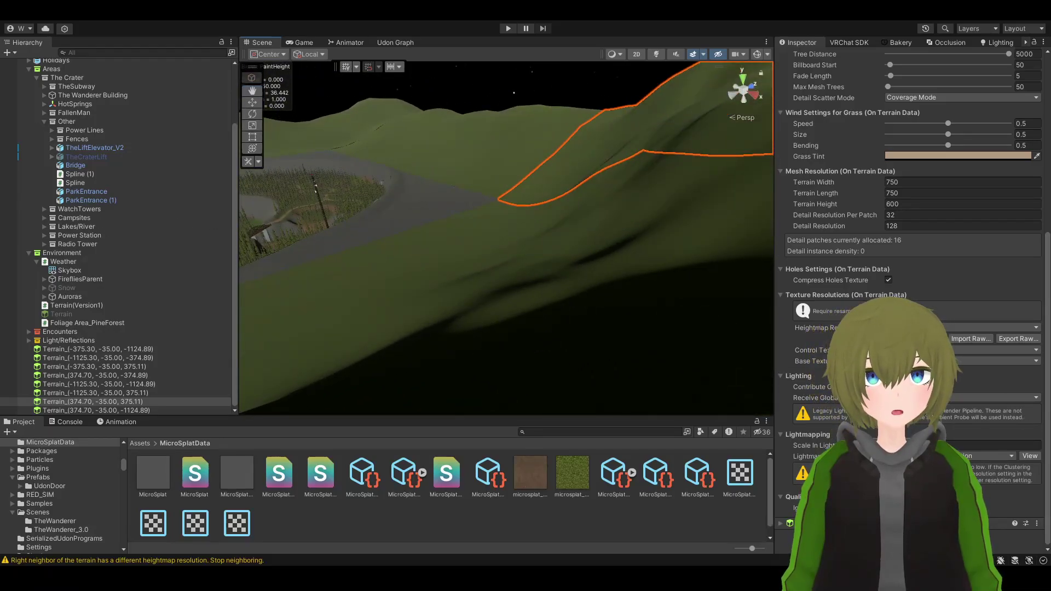
left_click(512, 151)
left_click(358, 118)
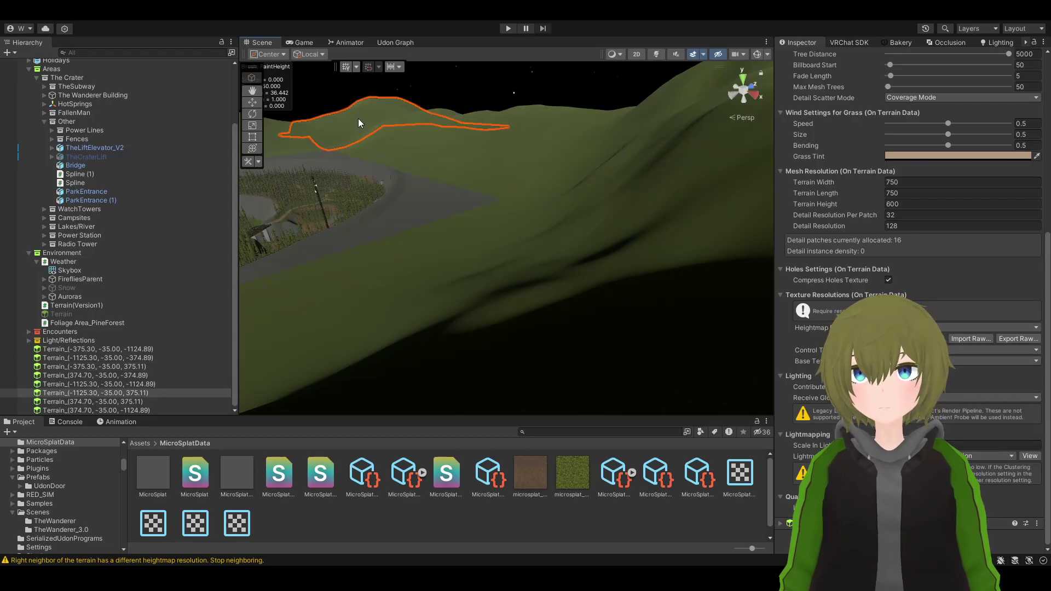
right_click_drag(597, 200, 475, 159)
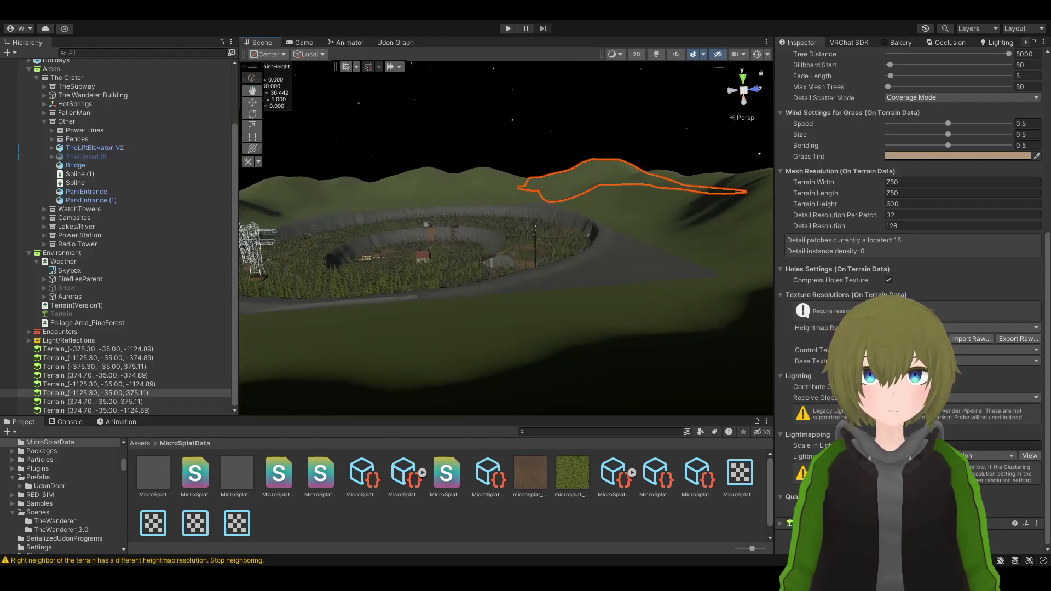
left_click(922, 327)
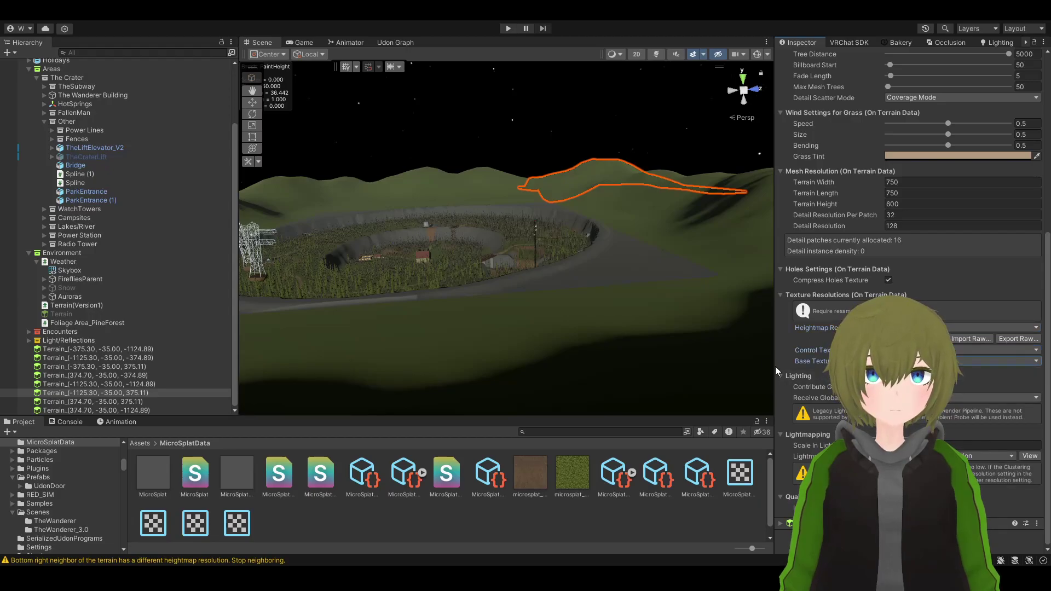
left_click(465, 188)
Deselect the crater terrain and fly the camera along the rim over the pine forest
left_click(625, 272)
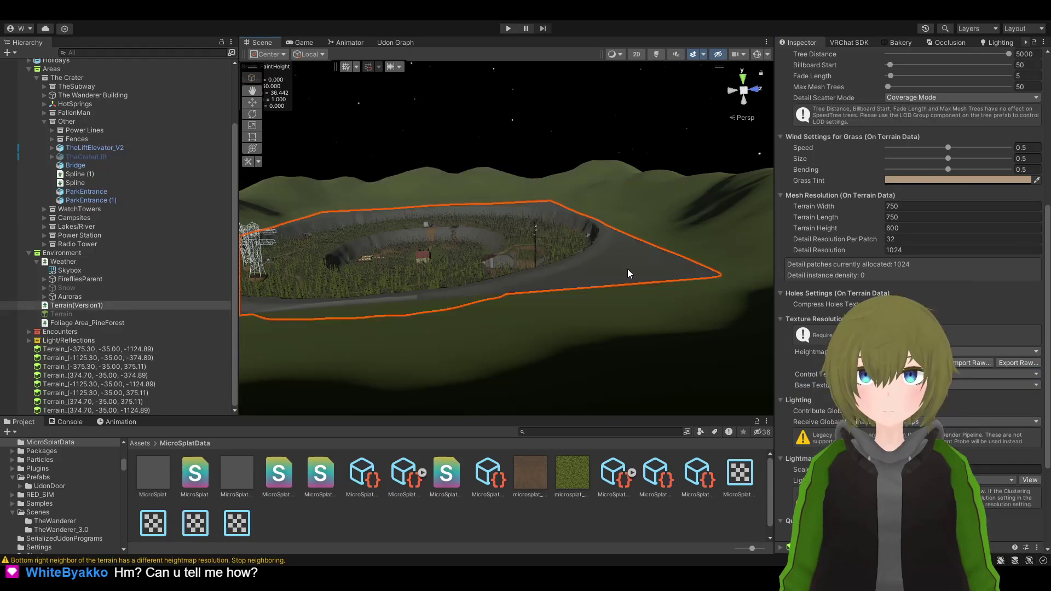
left_click(625, 516)
right_click_drag(618, 317, 618, 317)
key("w")
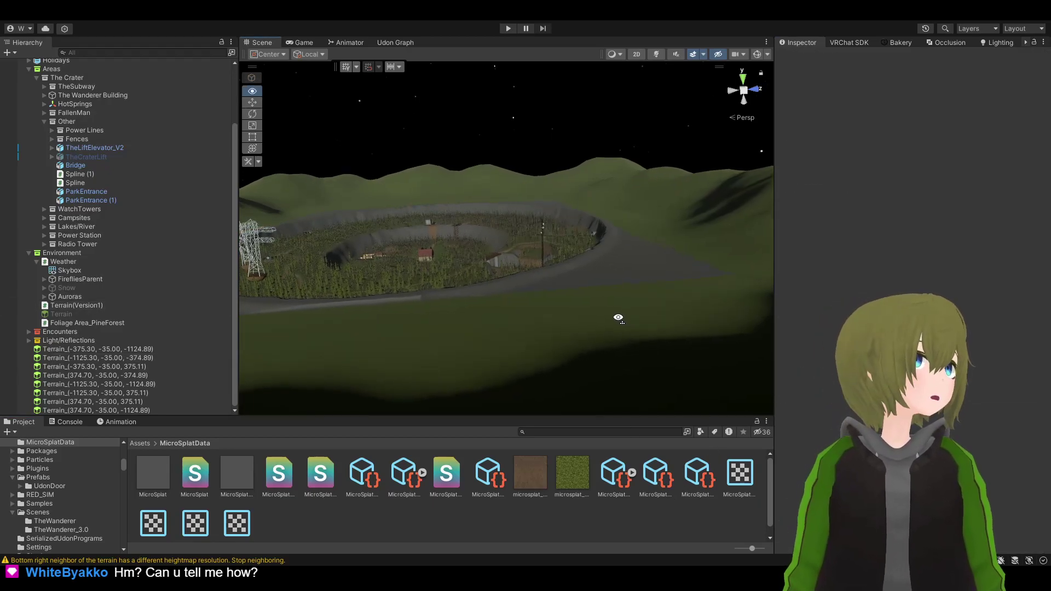
left_click_drag(619, 318, 535, 349, "alt")
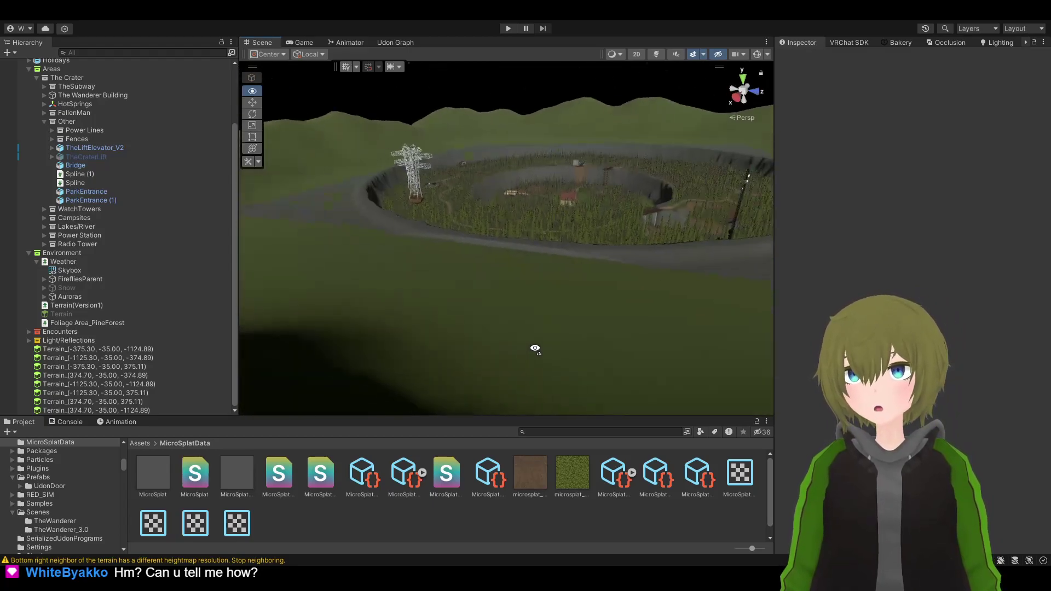
key("w")
right_click_drag(535, 348, 367, 361)
key("a")
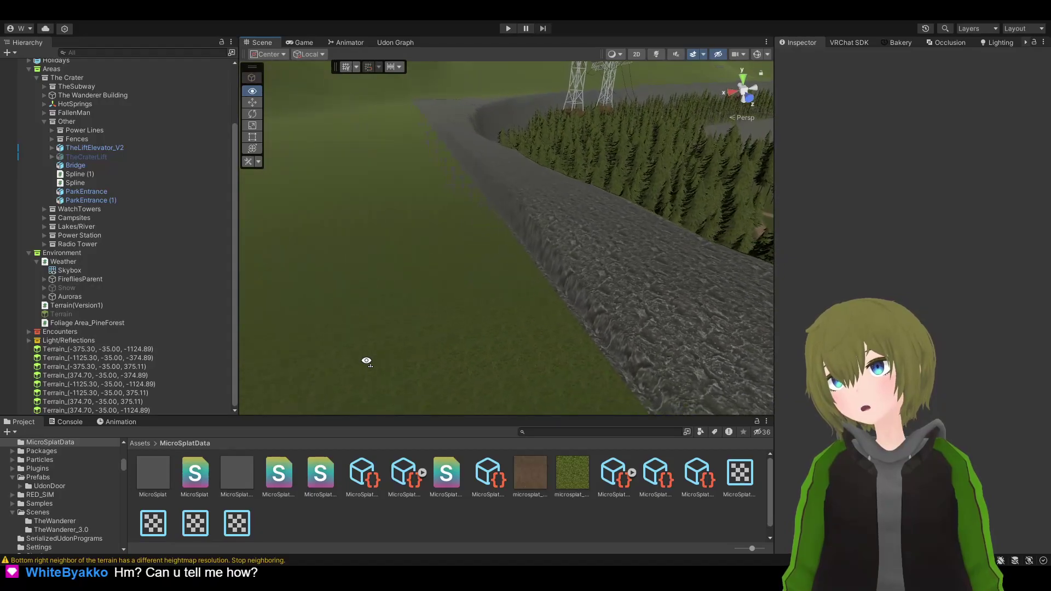
left_click_drag(366, 361, 686, 345, "alt")
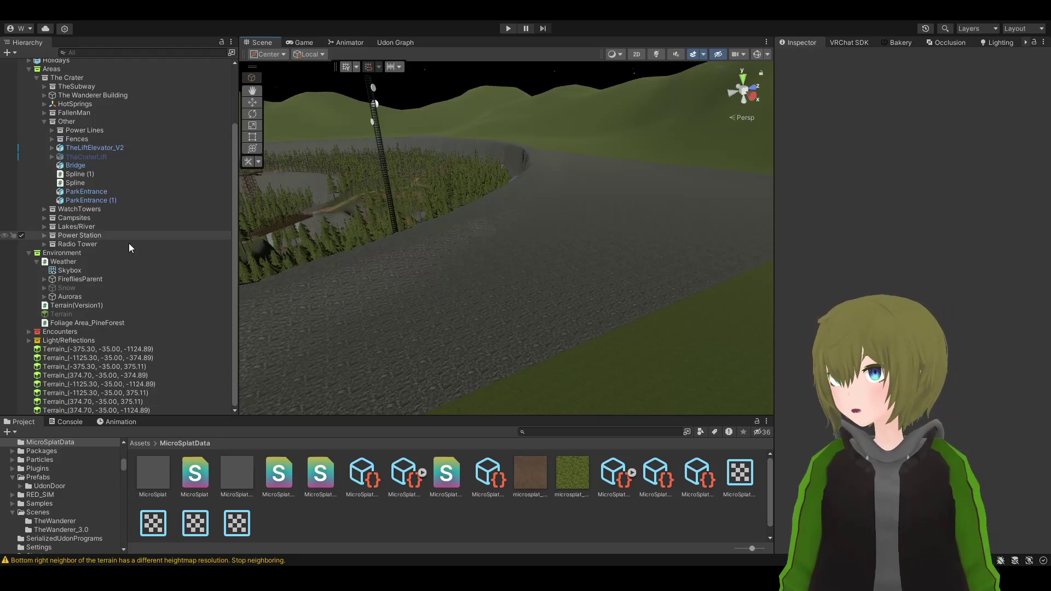
left_click_drag(723, 266, 327, 281, "alt")
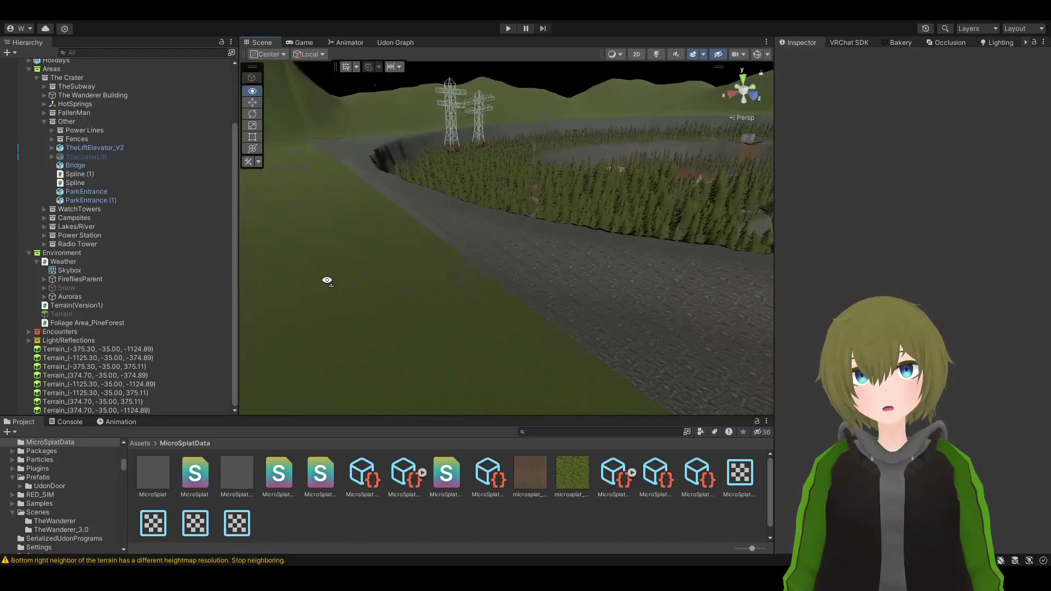
key("d")
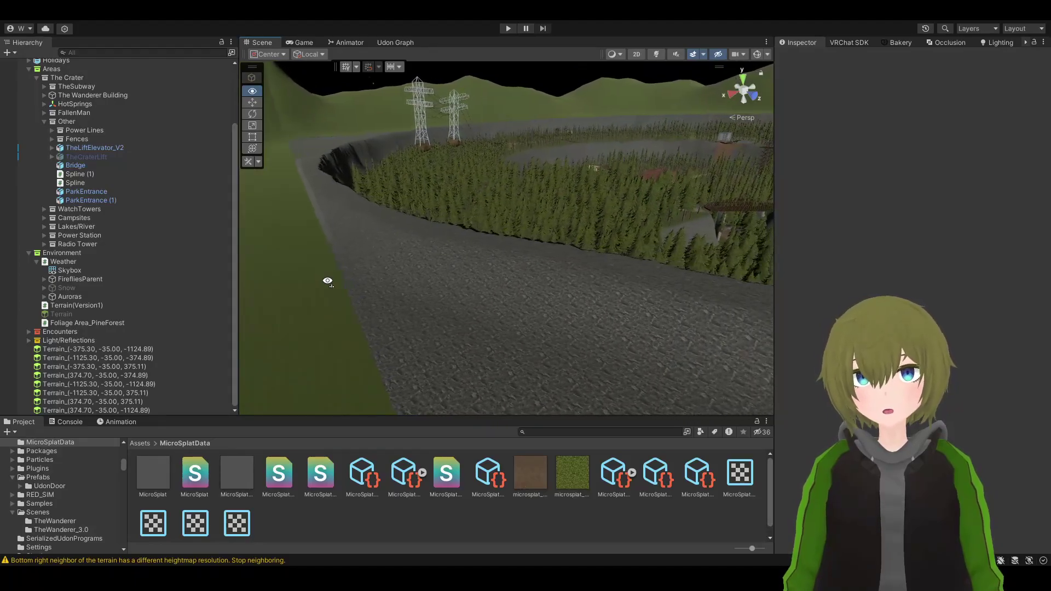
right_click_drag(327, 281, 739, 307)
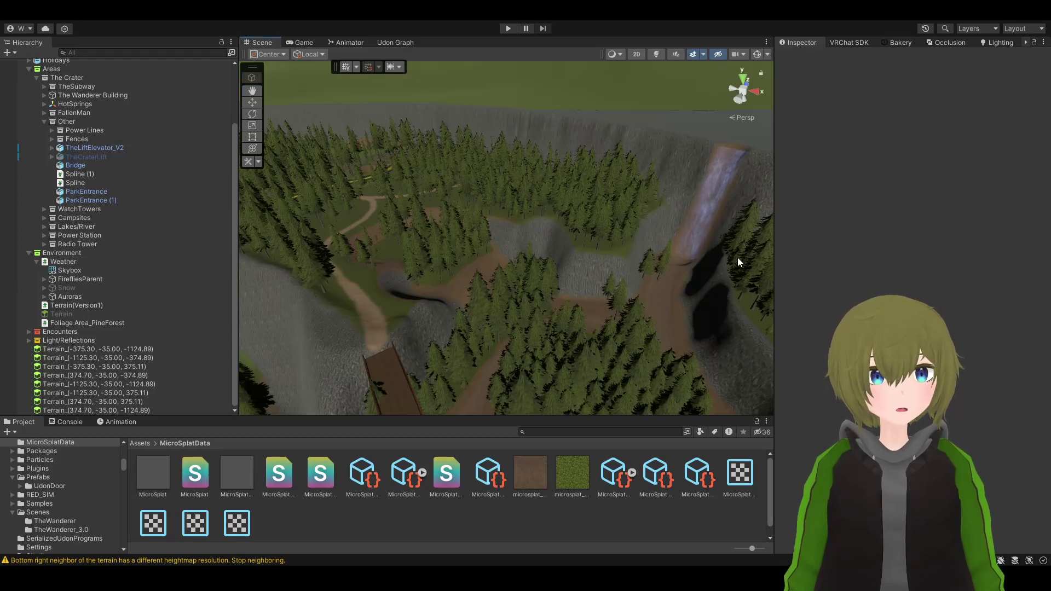
right_click_drag(737, 257, 631, 236)
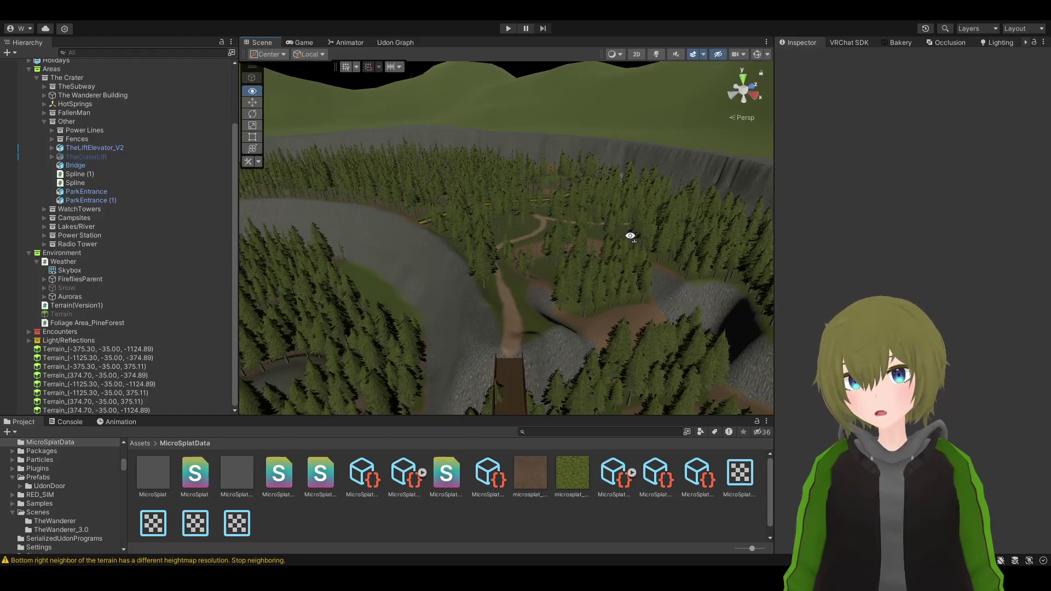
right_click_drag(631, 236, 819, 296)
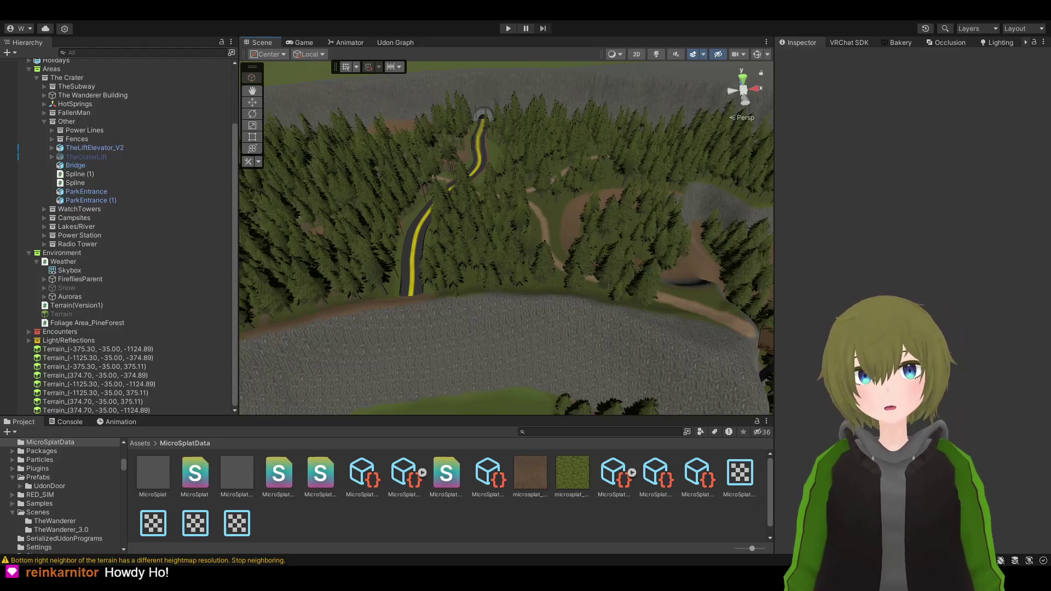
right_click_drag(547, 258, 467, 325)
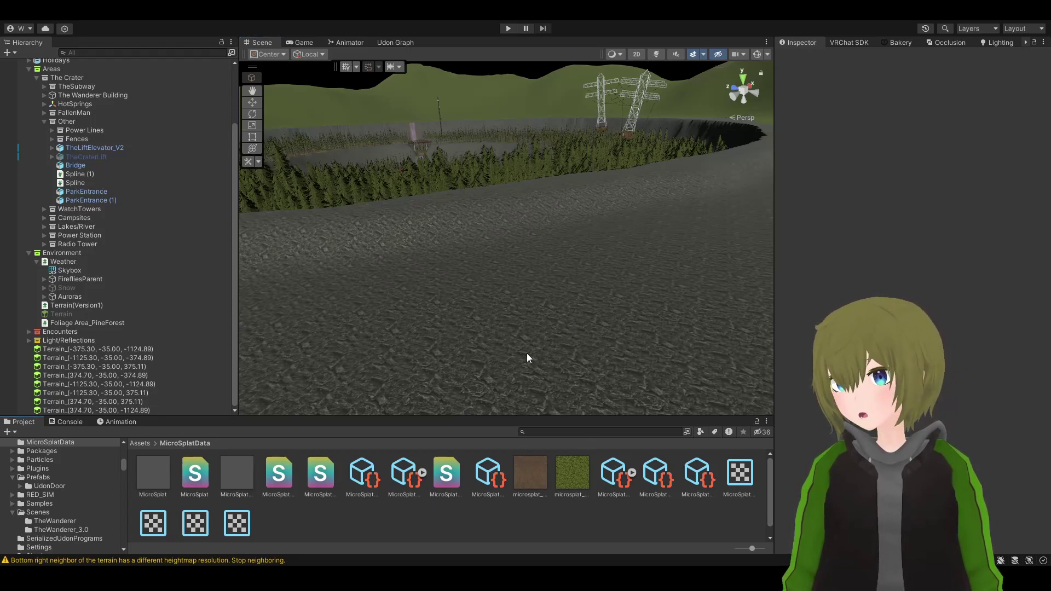
Fly toward the town street and switch on Scene view lighting for the night look
right_click_drag(582, 295, 544, 304)
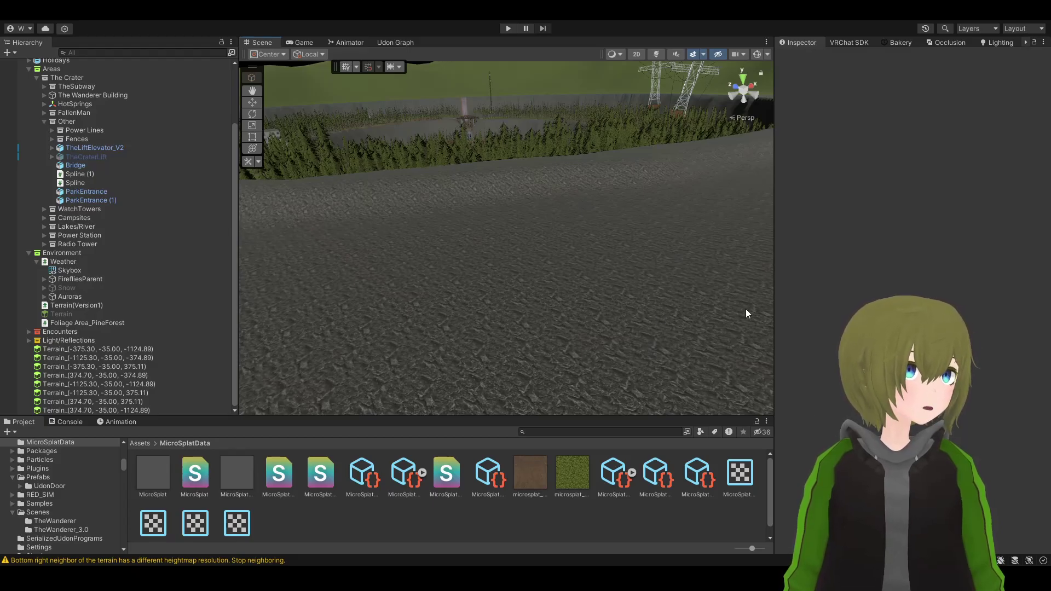
right_click_drag(650, 299, 470, 221)
key("w")
right_click_drag(689, 277, 334, 85)
left_click(657, 54)
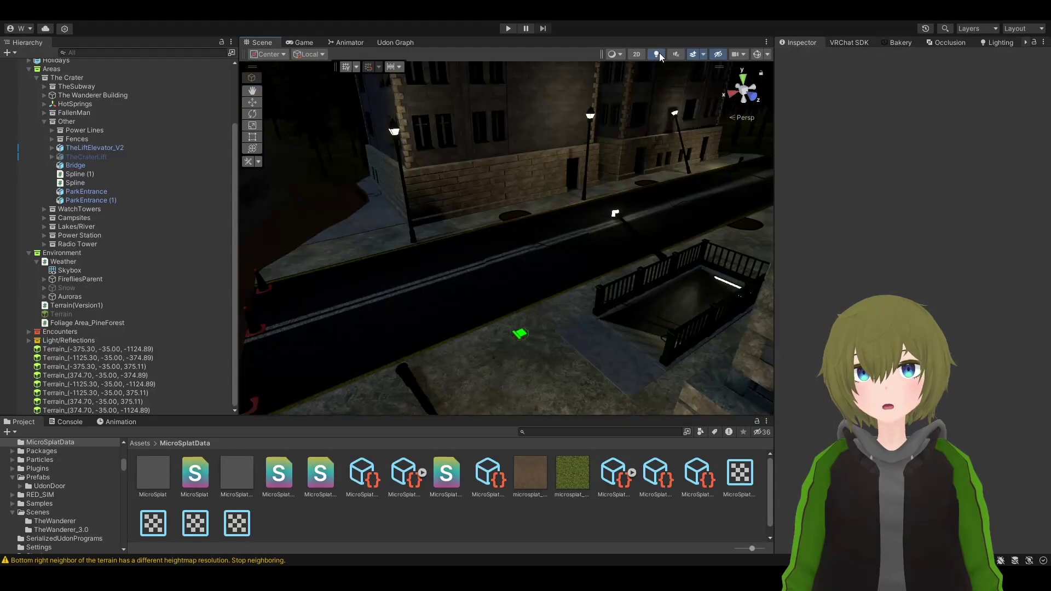
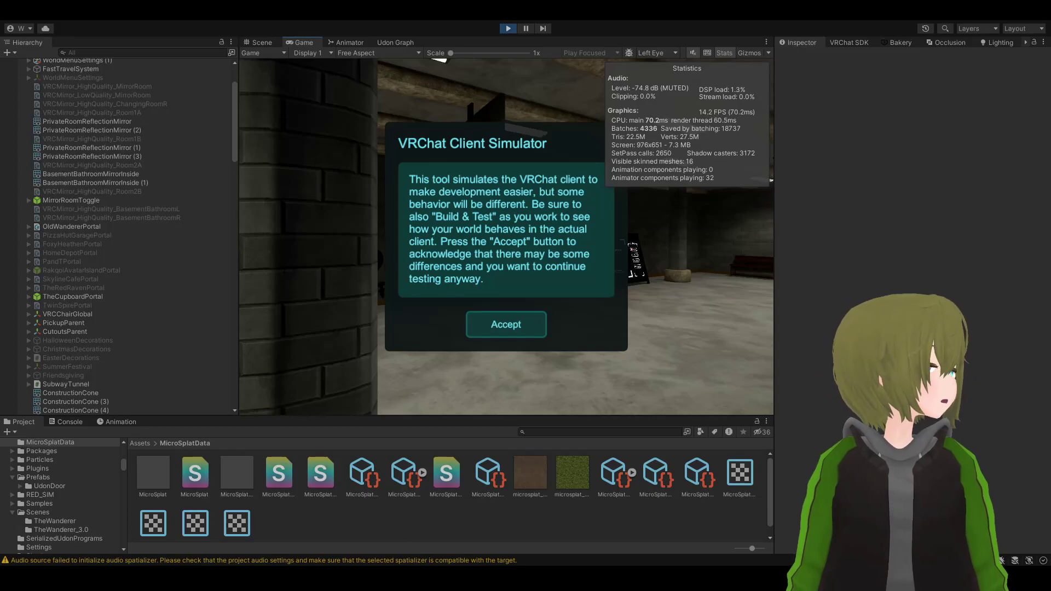
Accept the VRChat Client Simulator notice and walk through the tunnel up the stairwell outdoors
left_click(528, 325)
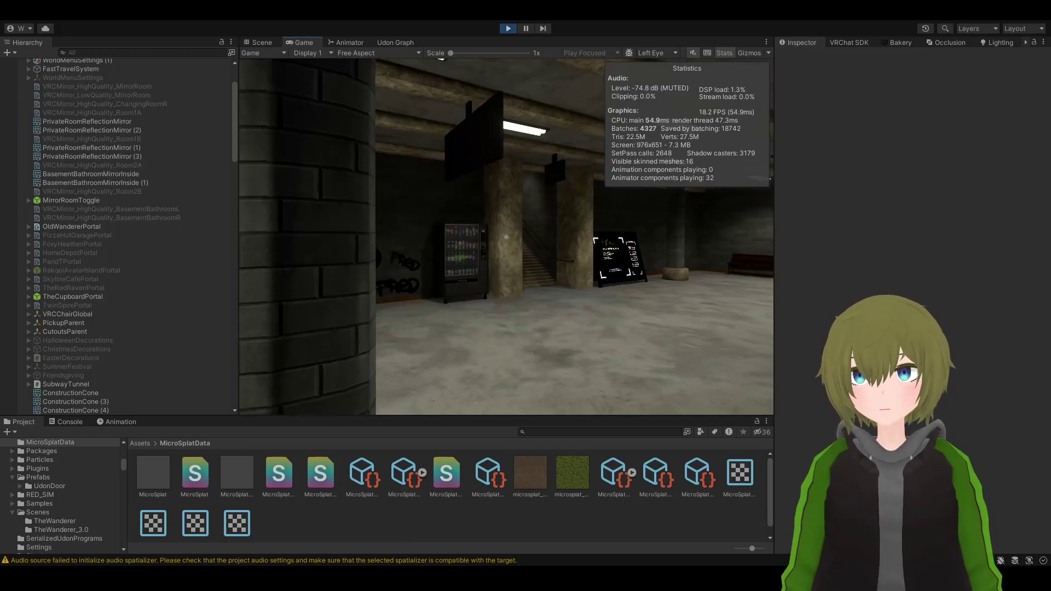
key("w")
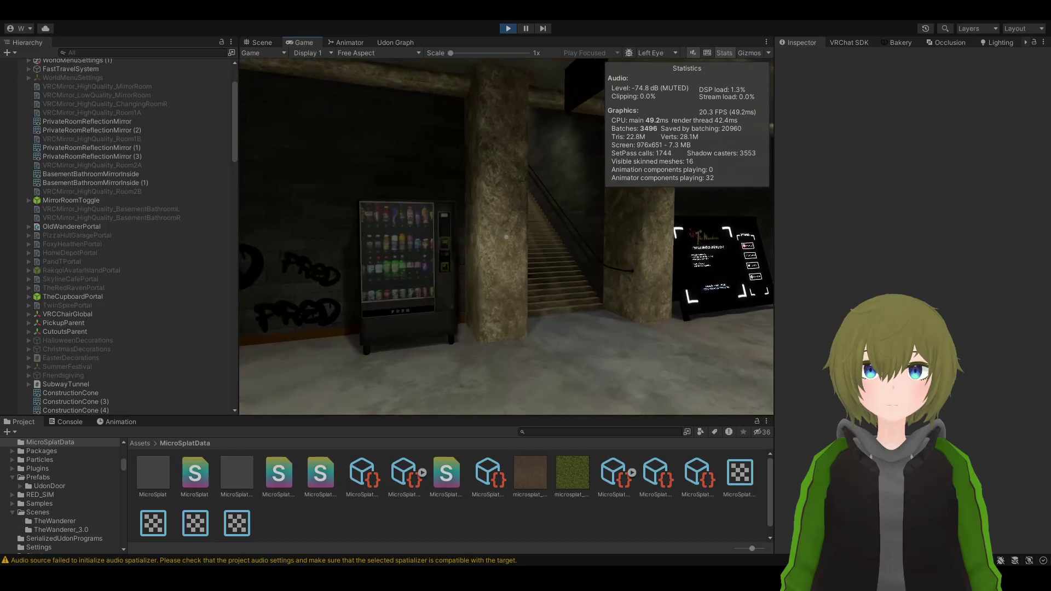
key("w")
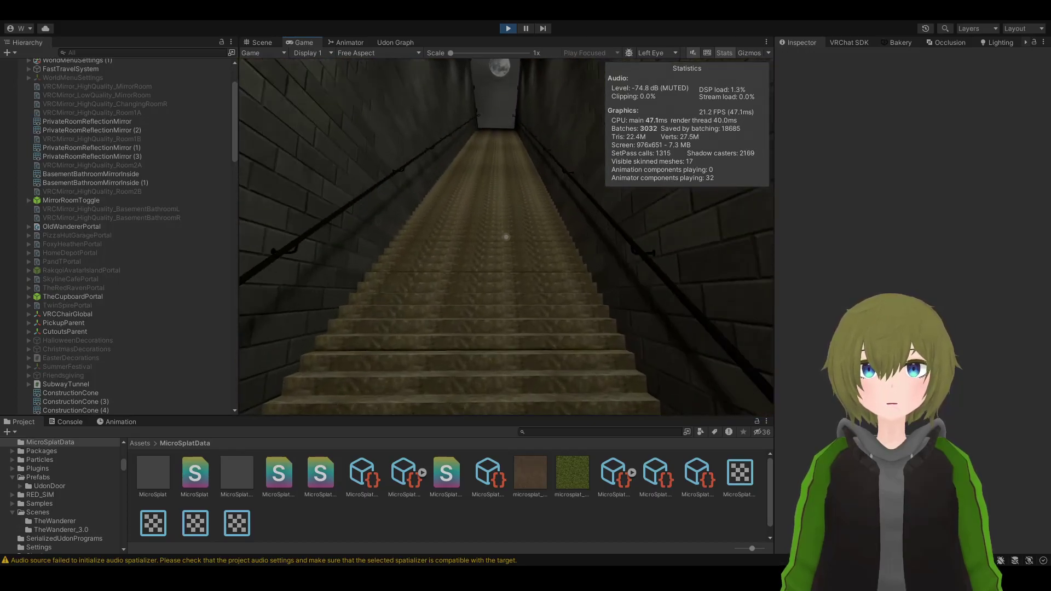
key("w")
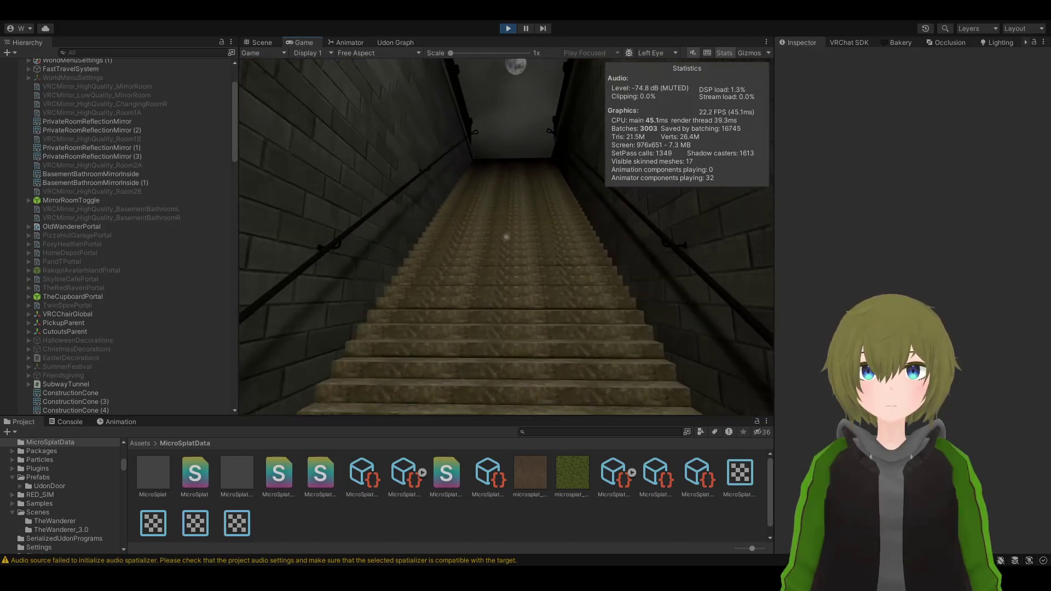
key("w")
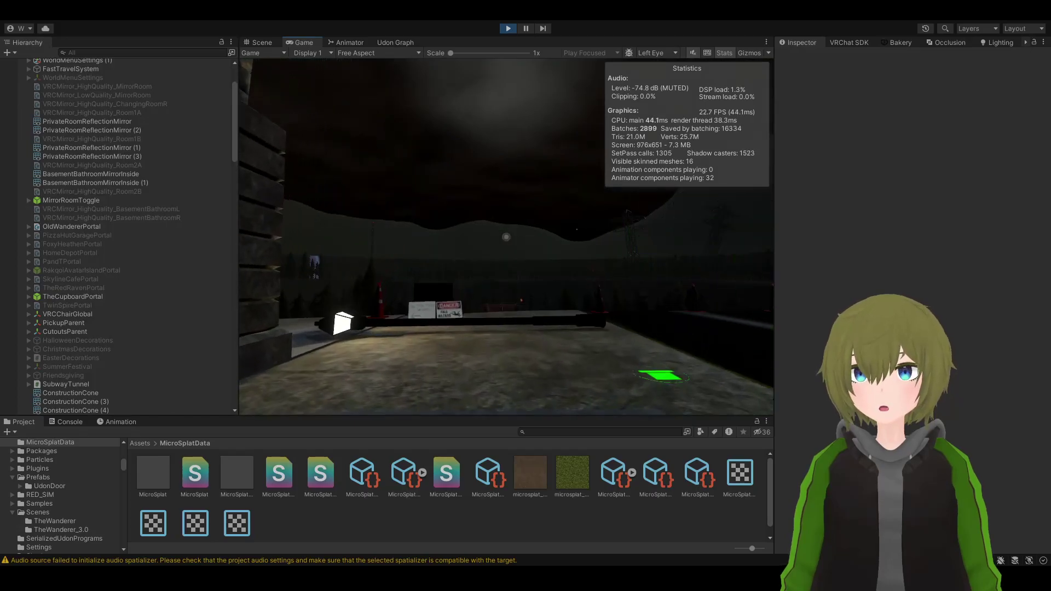
Walk past the cones overlooking the moonlit valley onto the dirt path, then open the simulator menu
key("w")
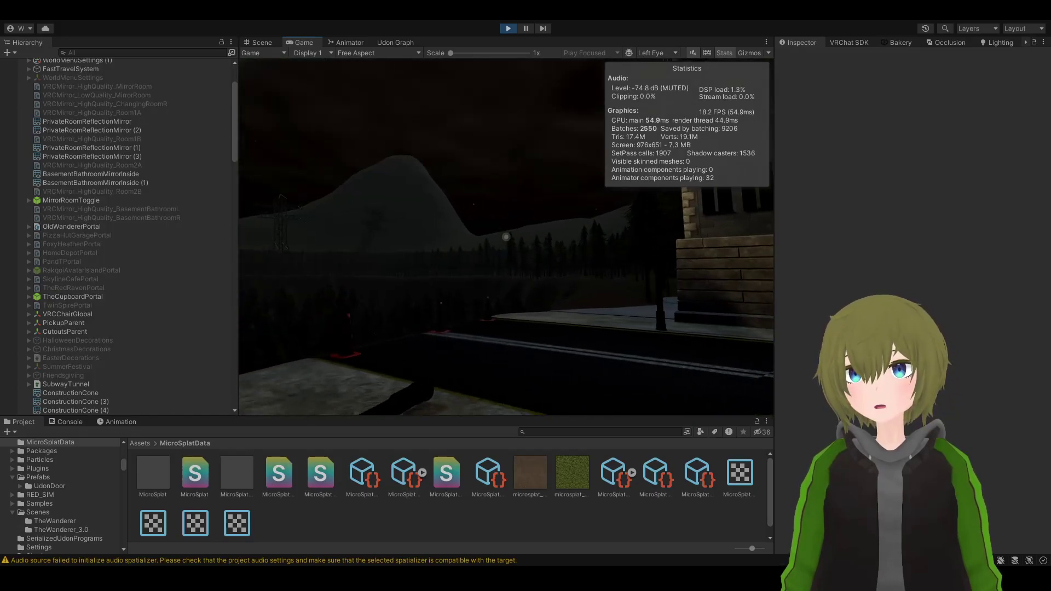
key("w")
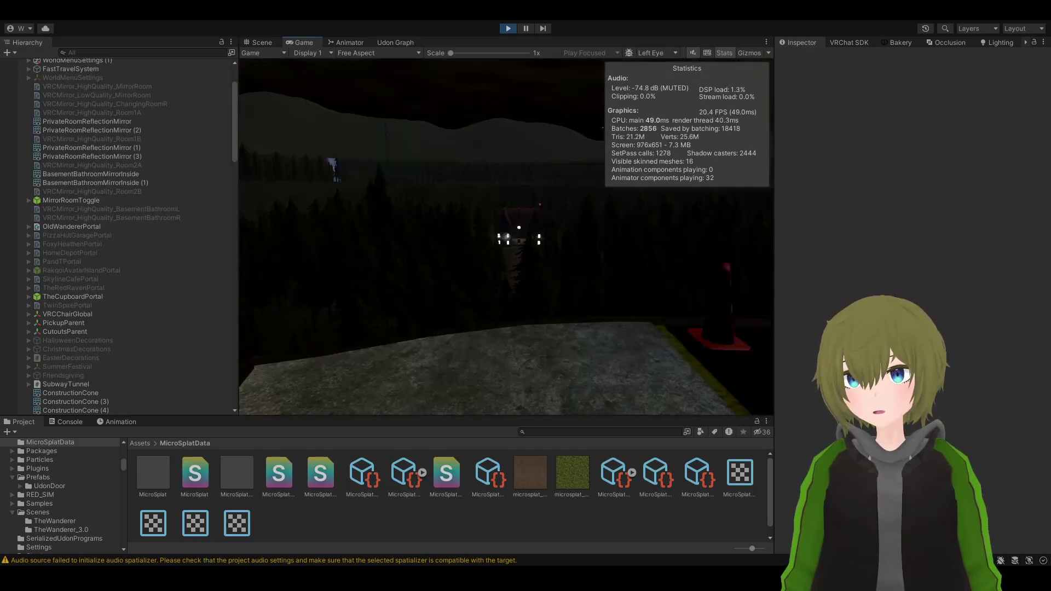
key("a")
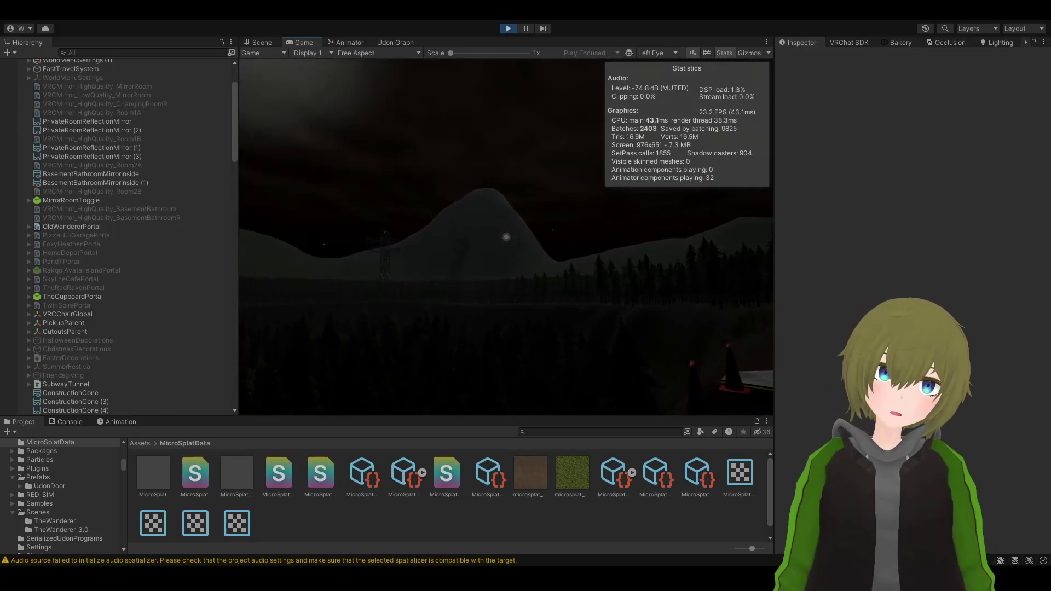
key("d")
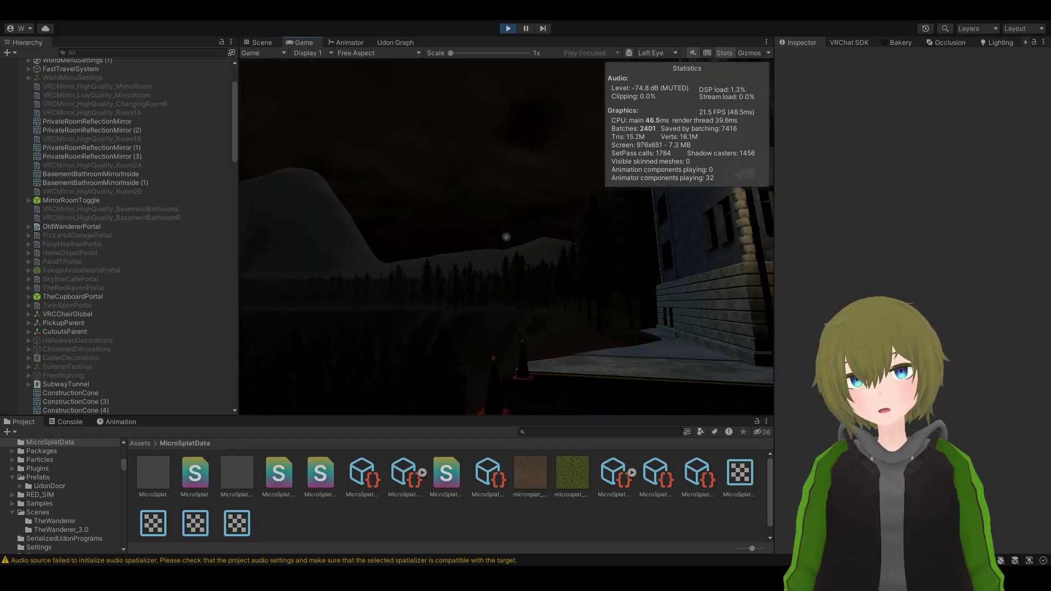
key("w")
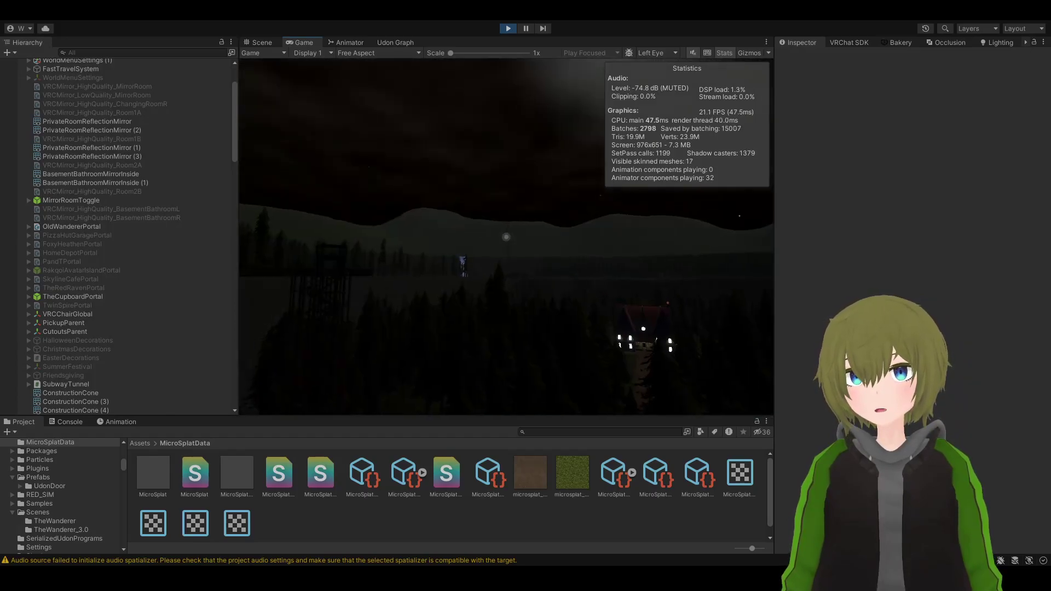
key("w")
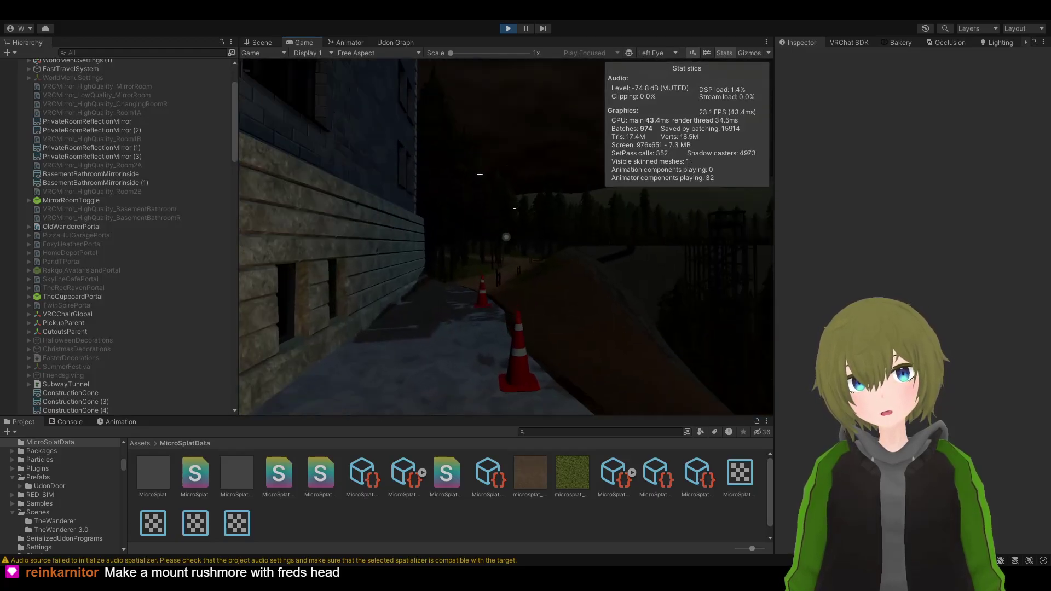
key("w")
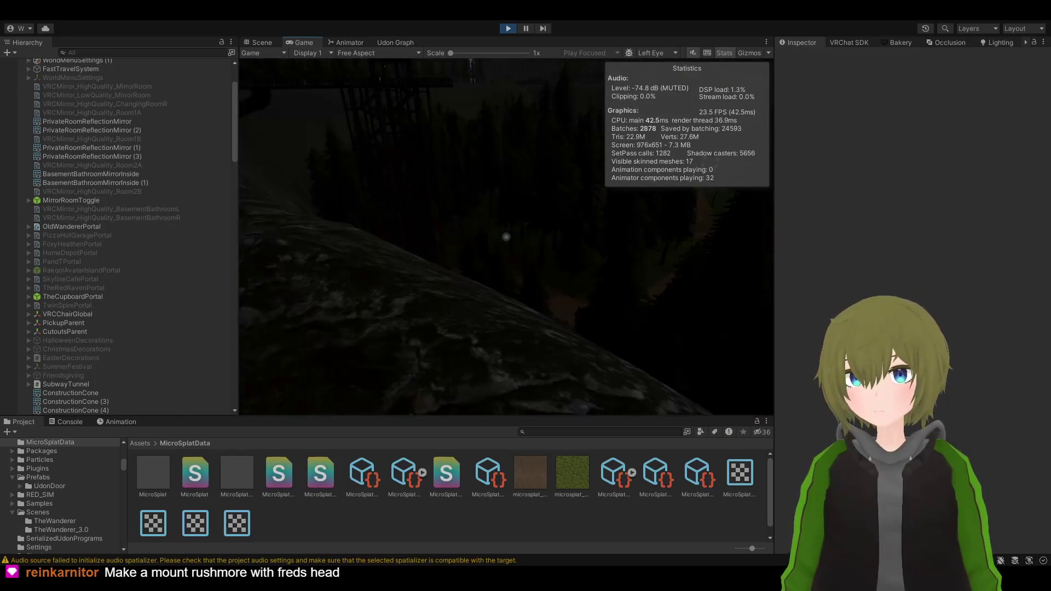
key("Escape")
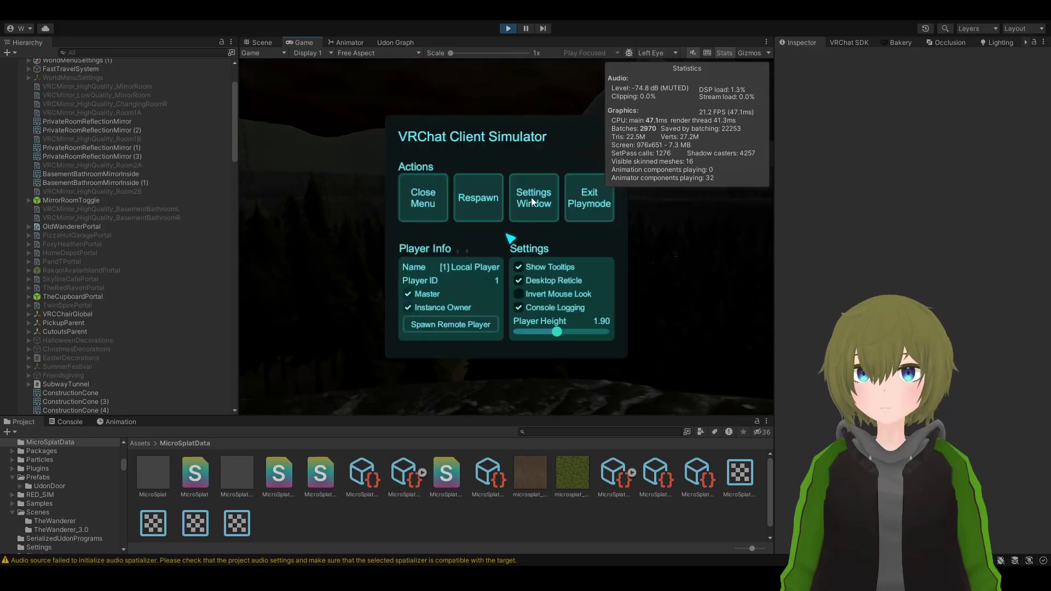
Exit play mode, select the mountain terrain and choose the Raise or Lower Terrain tool
left_click(590, 198)
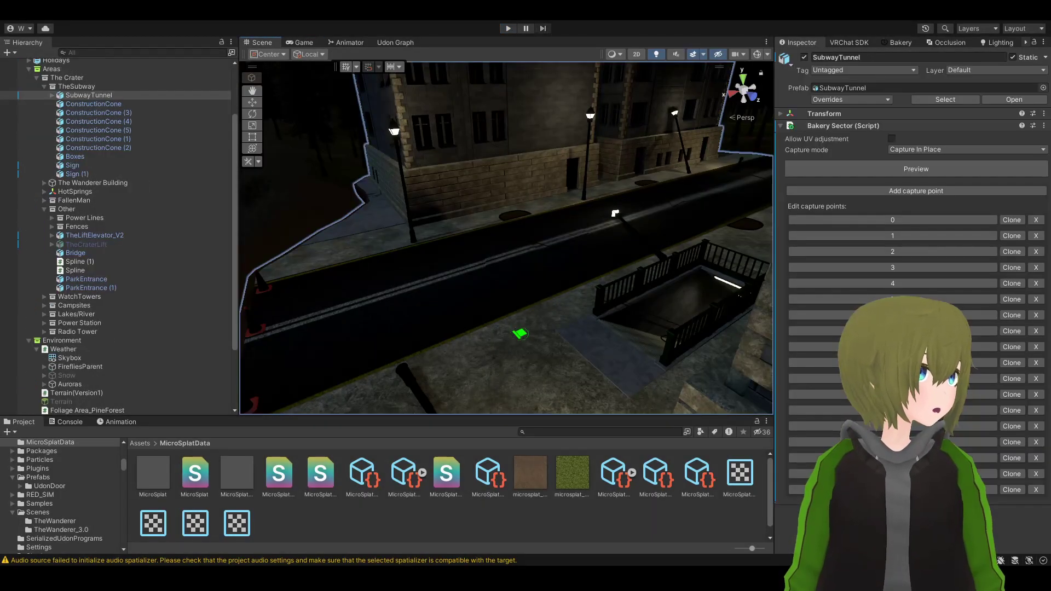
left_click(570, 524)
mouse_move(605, 332)
right_mouse_down()
mouse_move(339, 257)
mouse_move(335, 240)
mouse_move(361, 190)
mouse_move(404, 188)
mouse_move(492, 281)
mouse_move(625, 373)
mouse_move(952, 209)
right_mouse_up()
key("w")
left_click(518, 313)
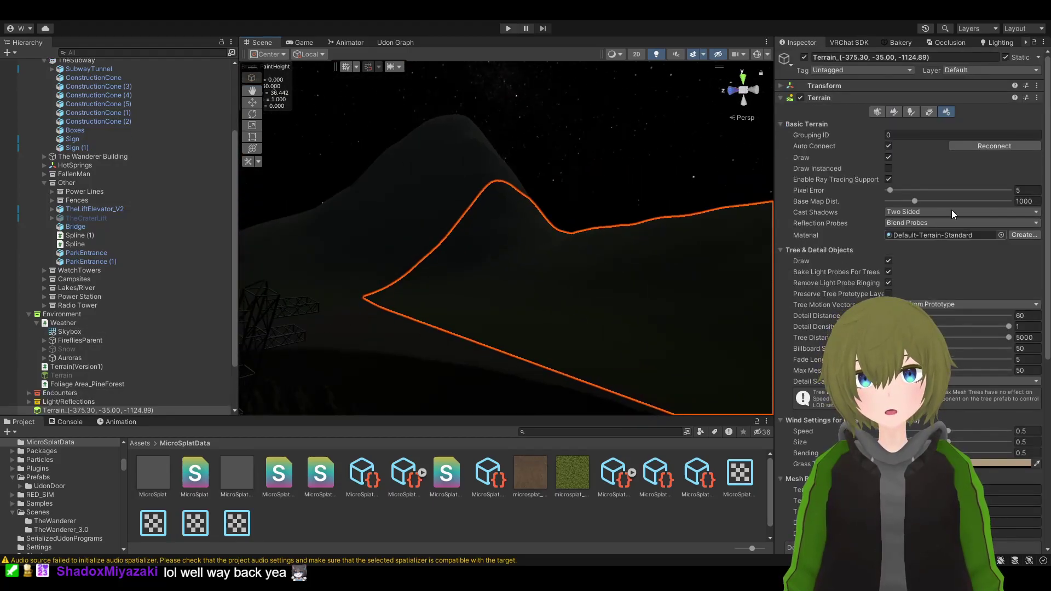
left_click(914, 112)
left_click(895, 110)
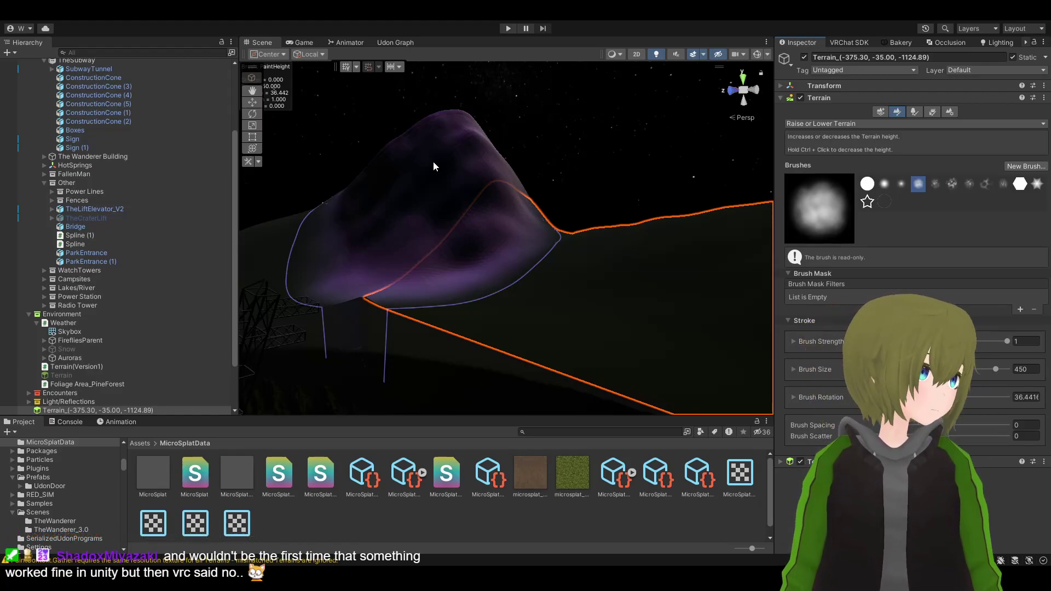
Sculpt the height of the mountain tile and the neighbouring Terrain_(374.70, -35.00, -1124.89) tile, then deselect
left_click(434, 162)
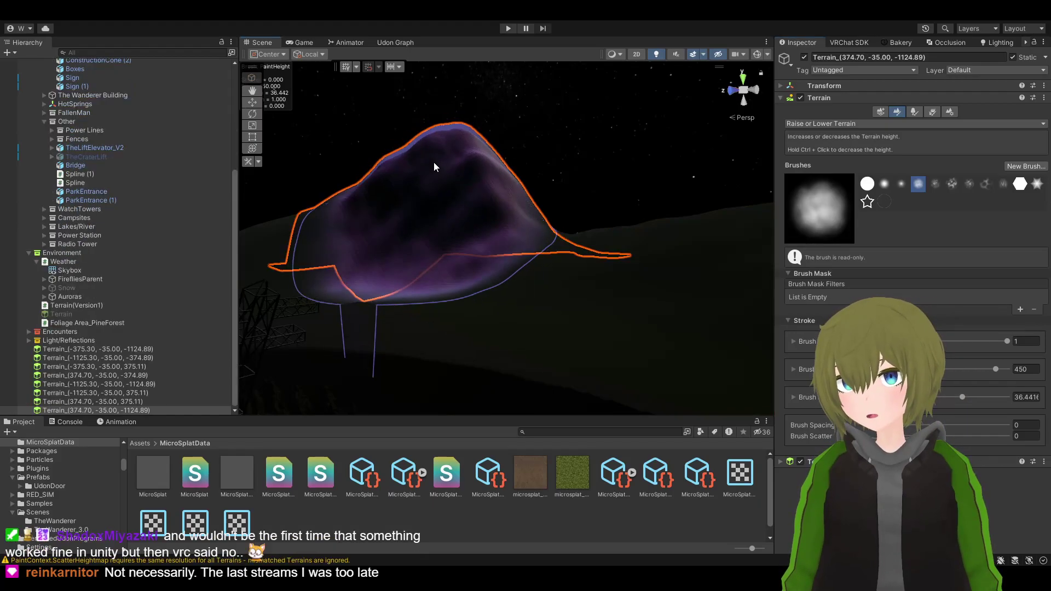
right_click_drag(619, 266, 525, 294)
left_click(664, 184)
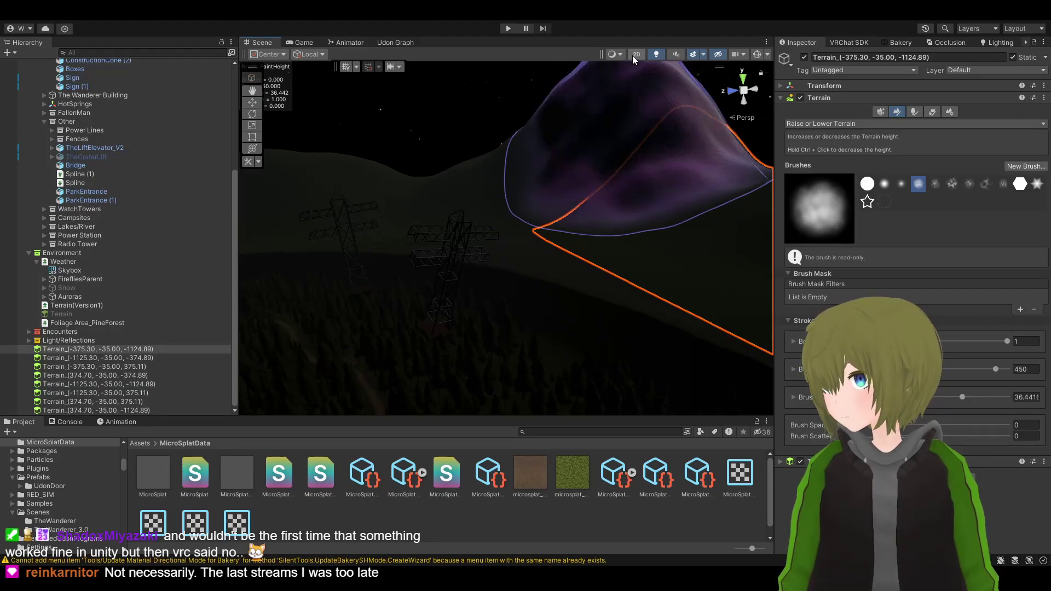
scroll(639, 133, "down", 5)
left_click(621, 143)
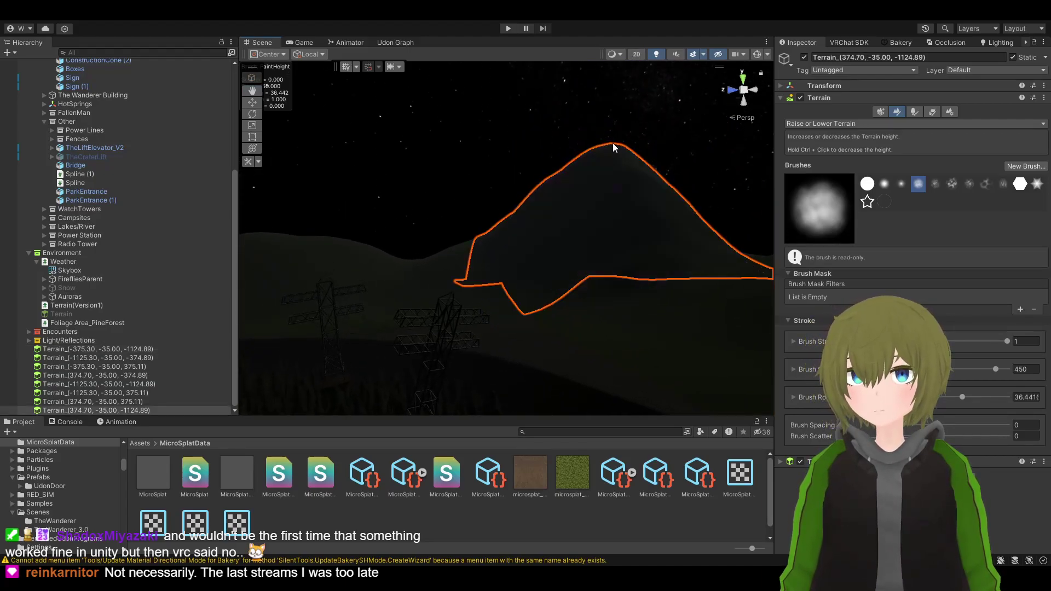
mouse_move(630, 201)
right_mouse_down()
mouse_move(610, 206)
mouse_move(703, 276)
right_mouse_up()
left_click(461, 254)
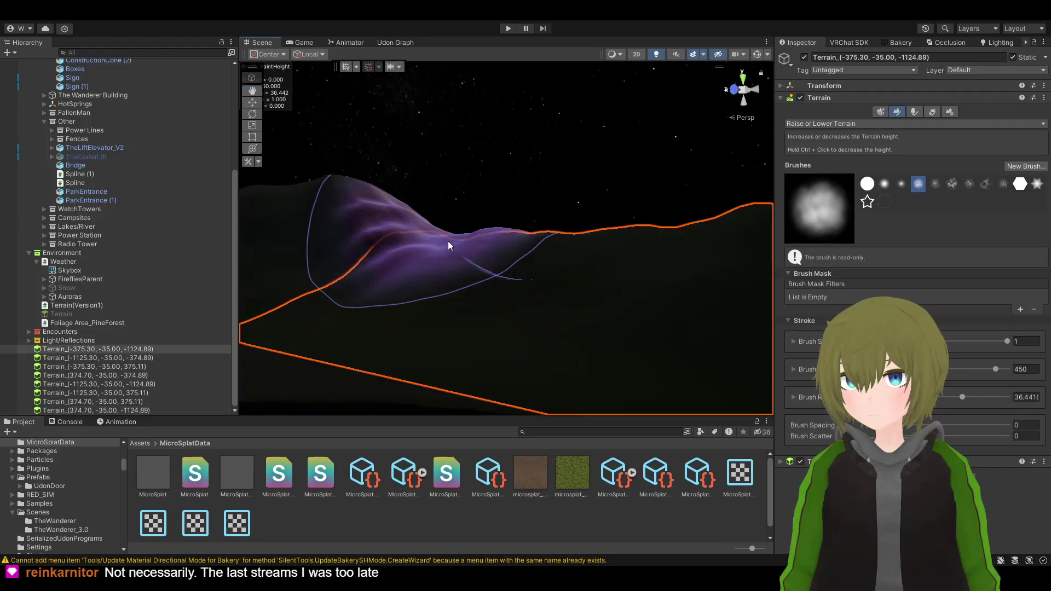
mouse_move(633, 261)
right_mouse_down()
mouse_move(579, 249)
mouse_move(399, 272)
right_mouse_up()
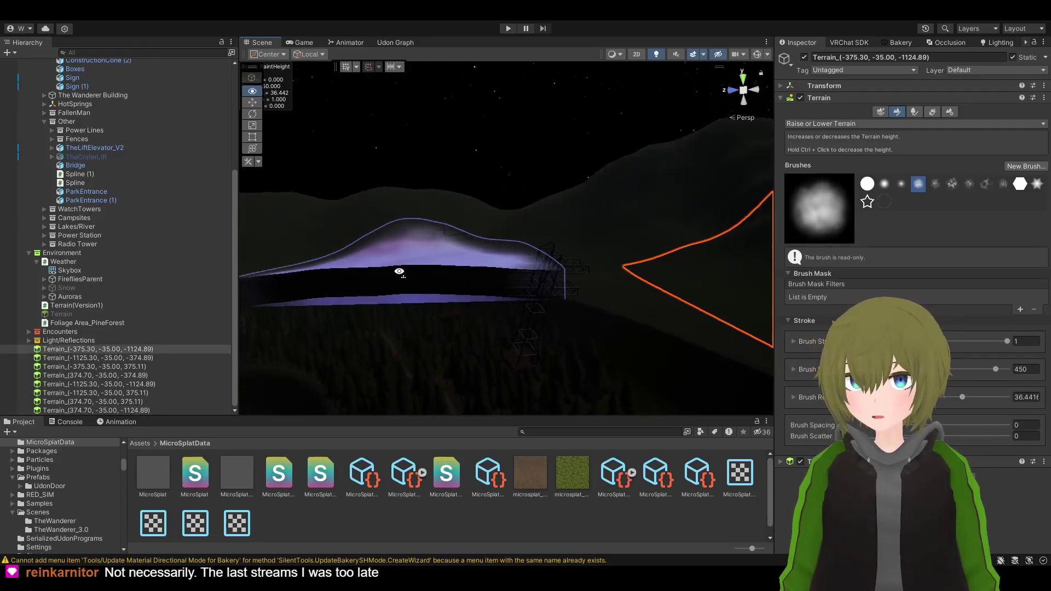
left_click_drag(401, 272, 432, 249, "alt")
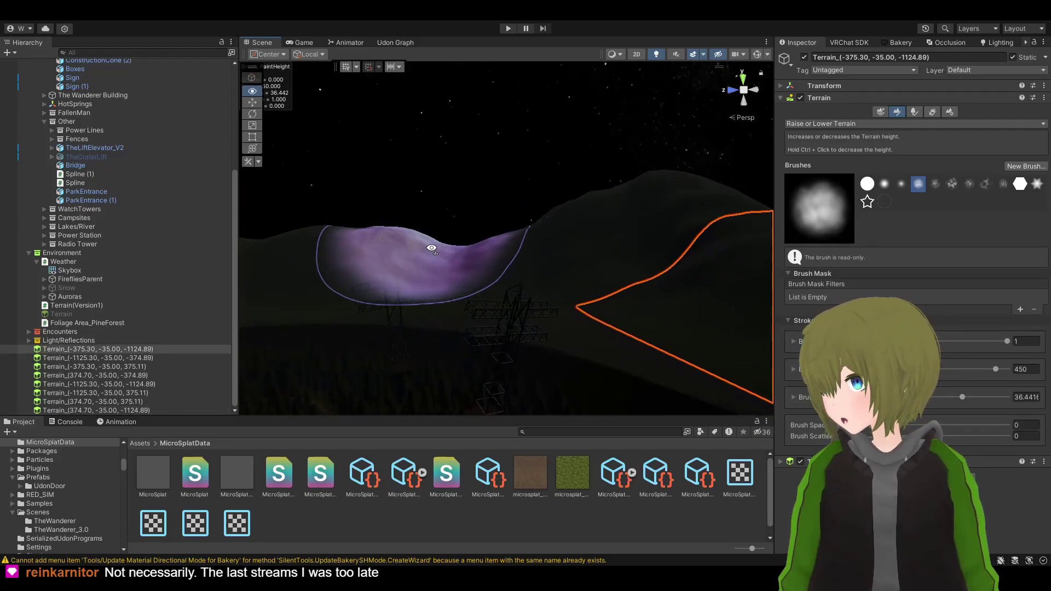
left_click(639, 531)
right_click_drag(446, 109, 544, 157)
Select the terrain hill and set the Smooth Height brush size to 170.477
left_click_drag(543, 157, 772, 174, "alt")
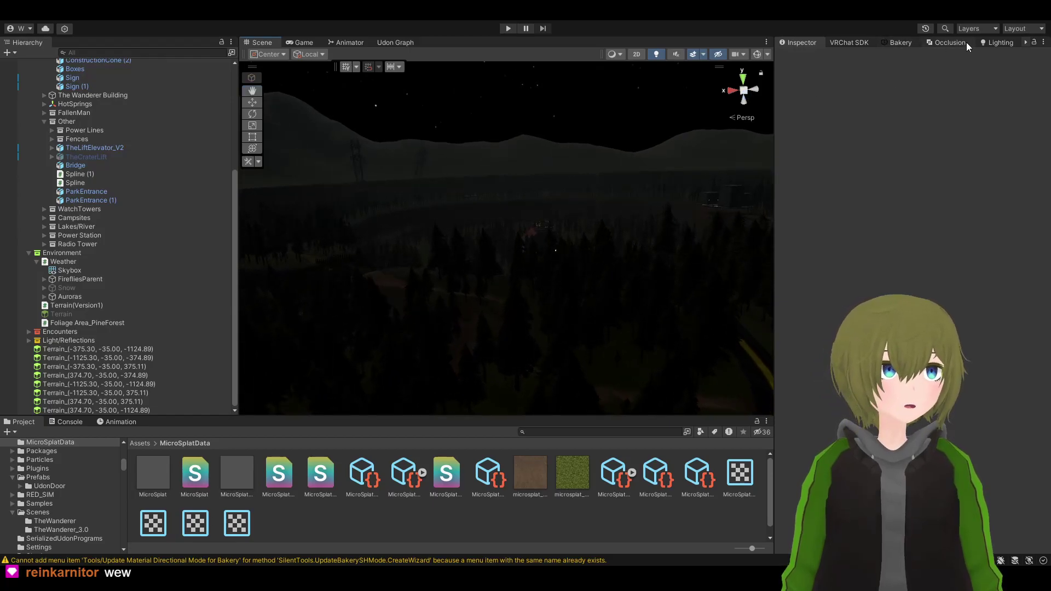
left_click_drag(631, 207, 433, 182, "alt")
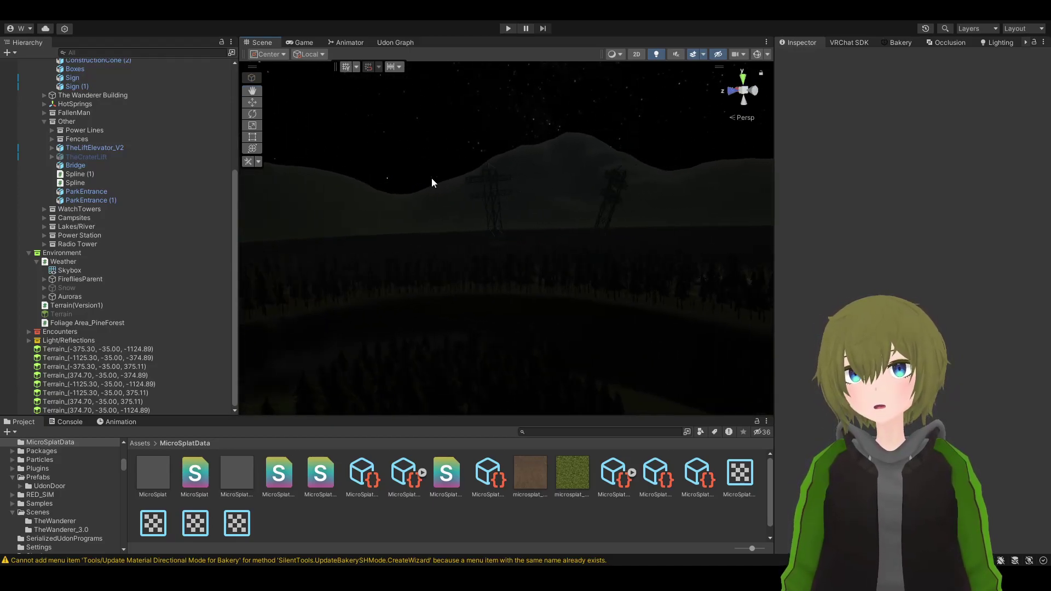
left_click(551, 175)
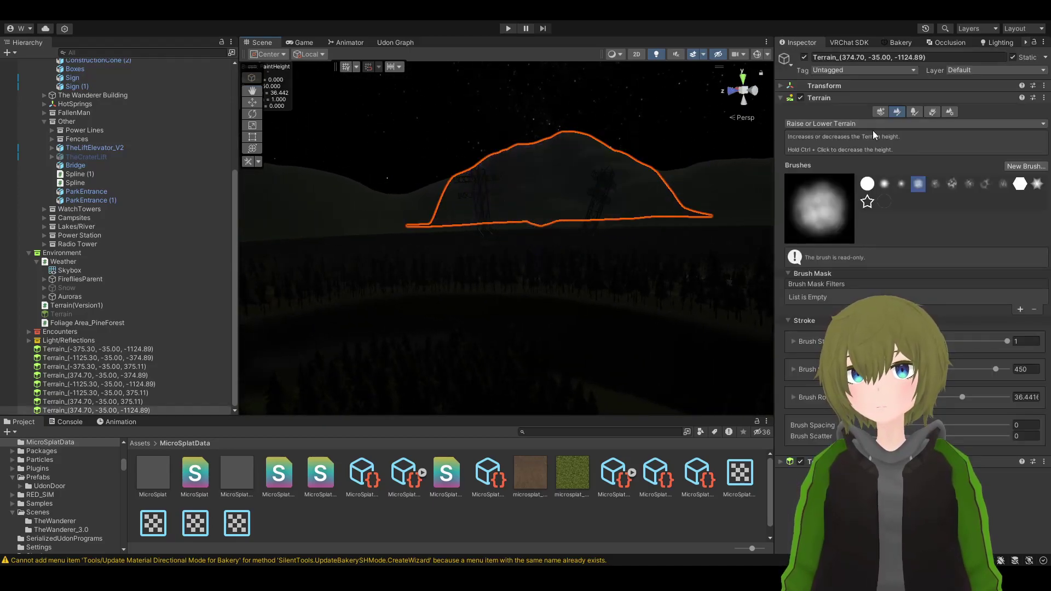
left_click(916, 111)
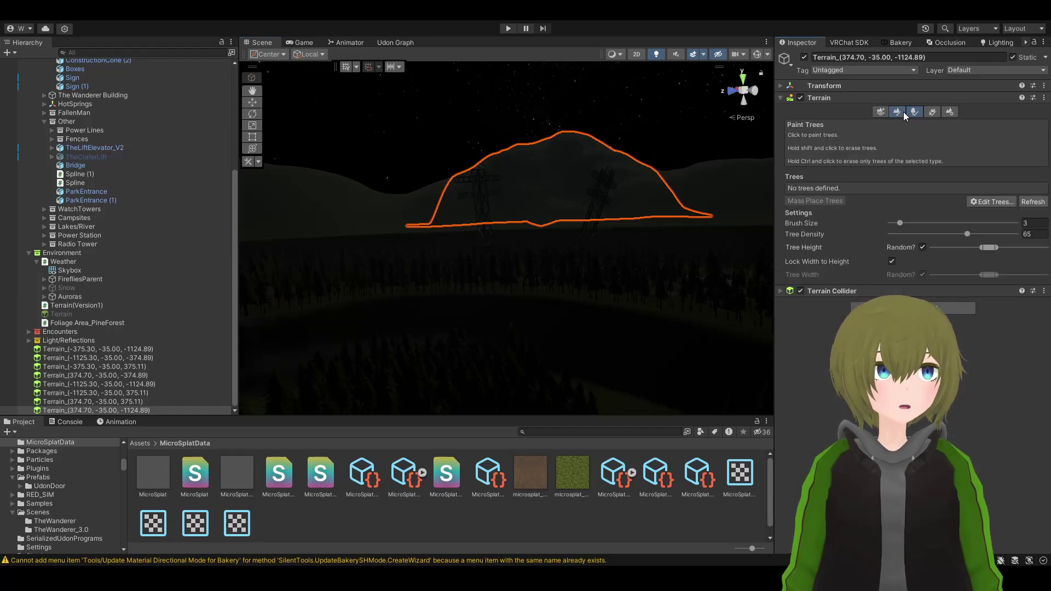
left_click(901, 112)
left_click(833, 233)
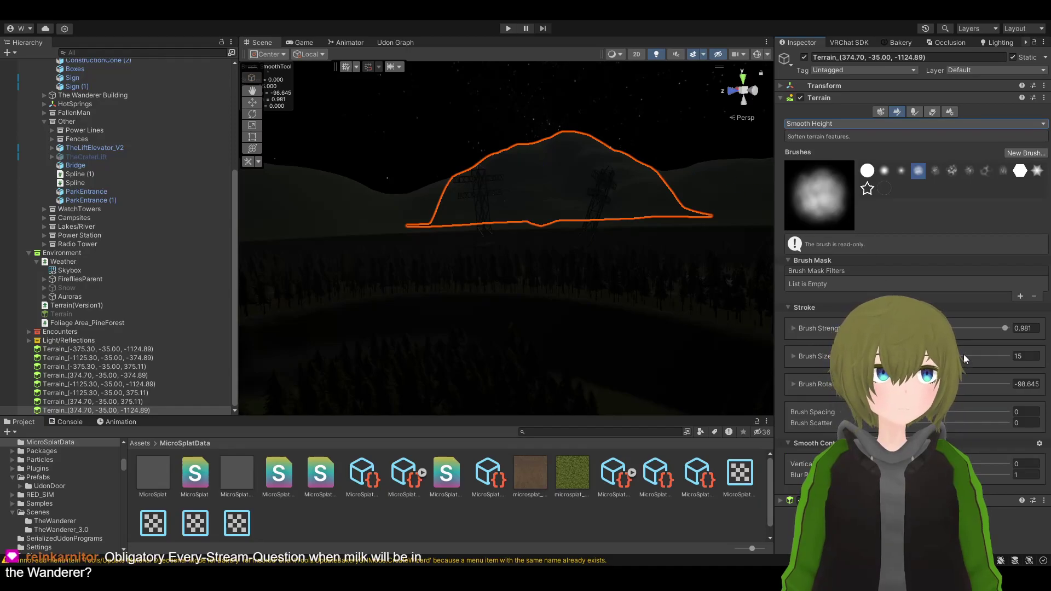
left_click(933, 356)
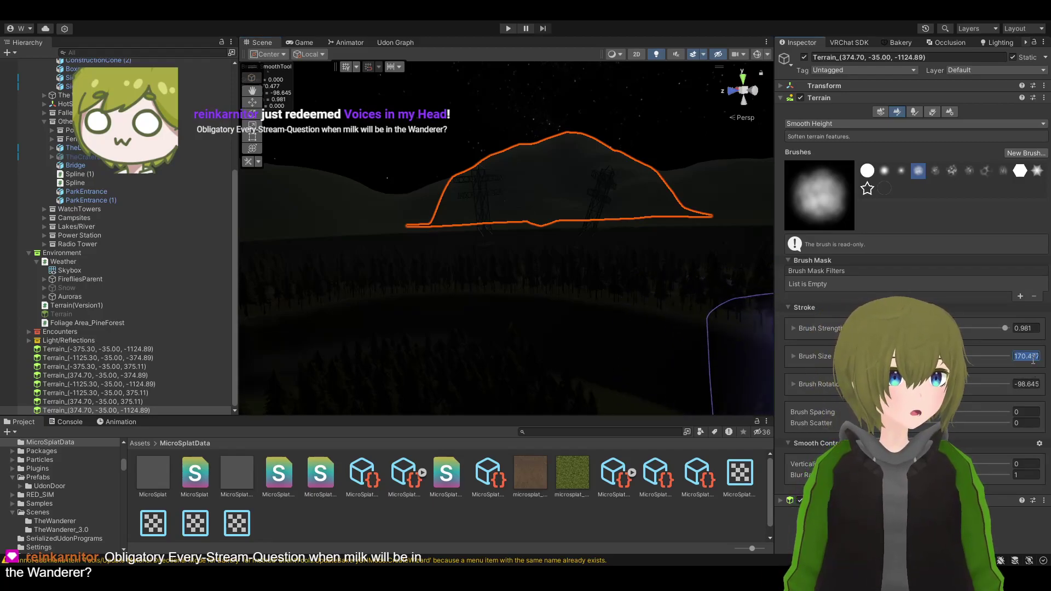
Return the terrain to Paint Trees, deselect it and look across the scene to the horizon
left_click(915, 113)
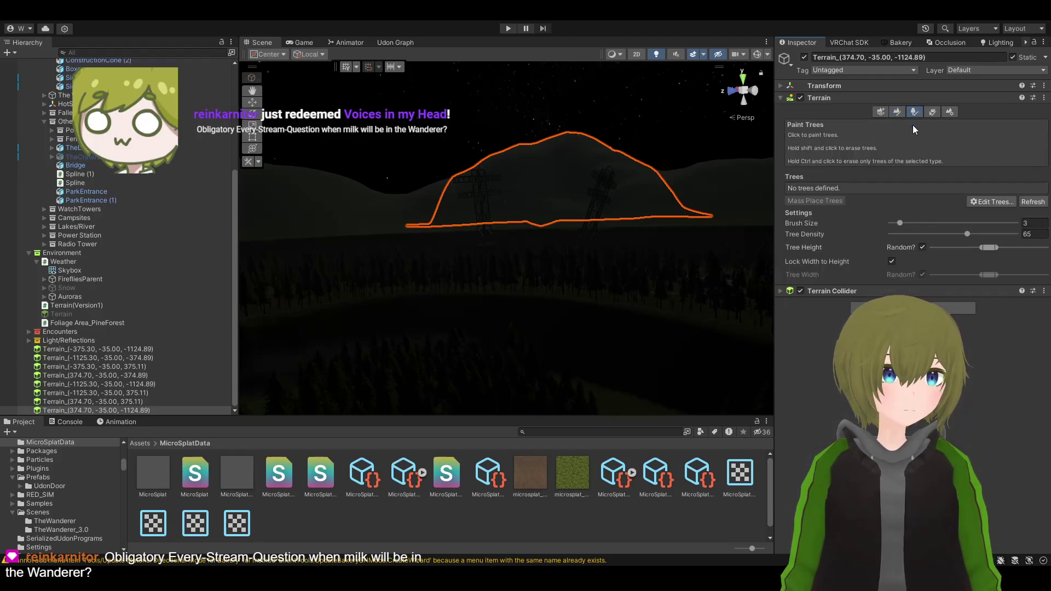
left_click(625, 529)
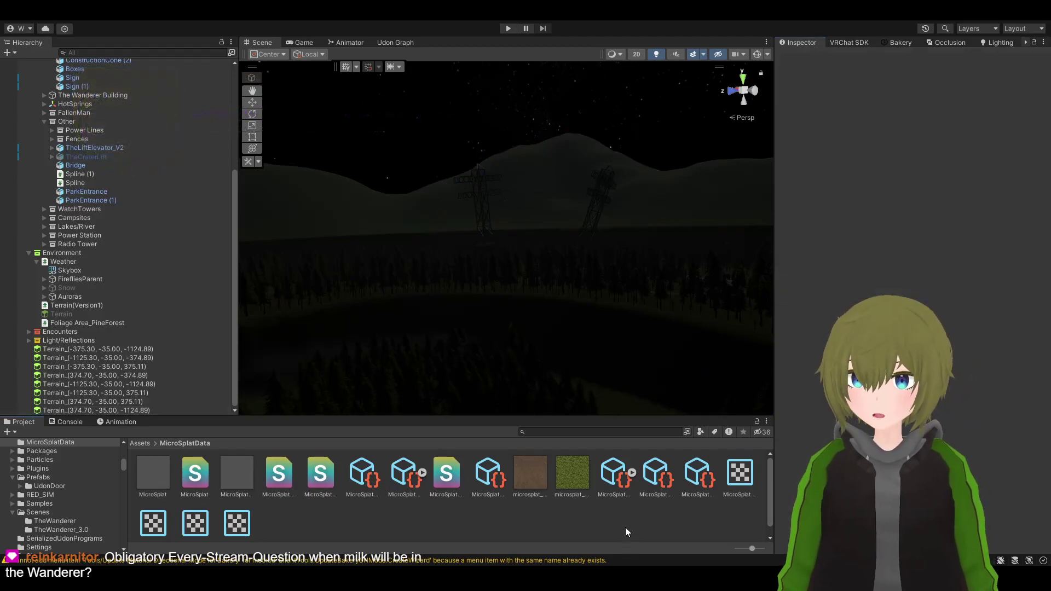
right_click_drag(548, 247, 898, 307)
right_click_drag(668, 306, 392, 332)
left_click(656, 54)
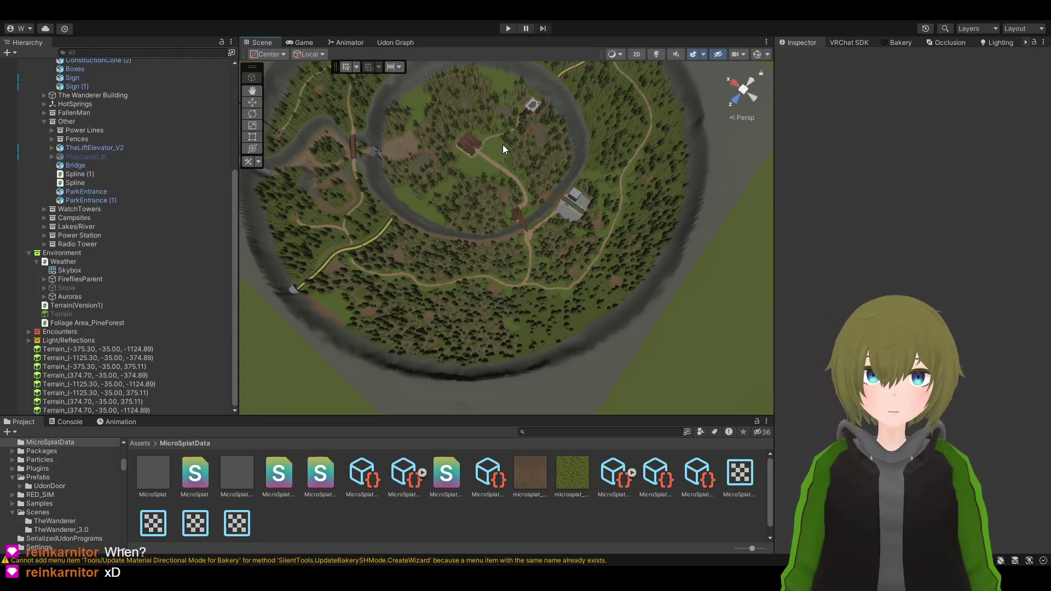
right_click_drag(443, 293, 366, 319)
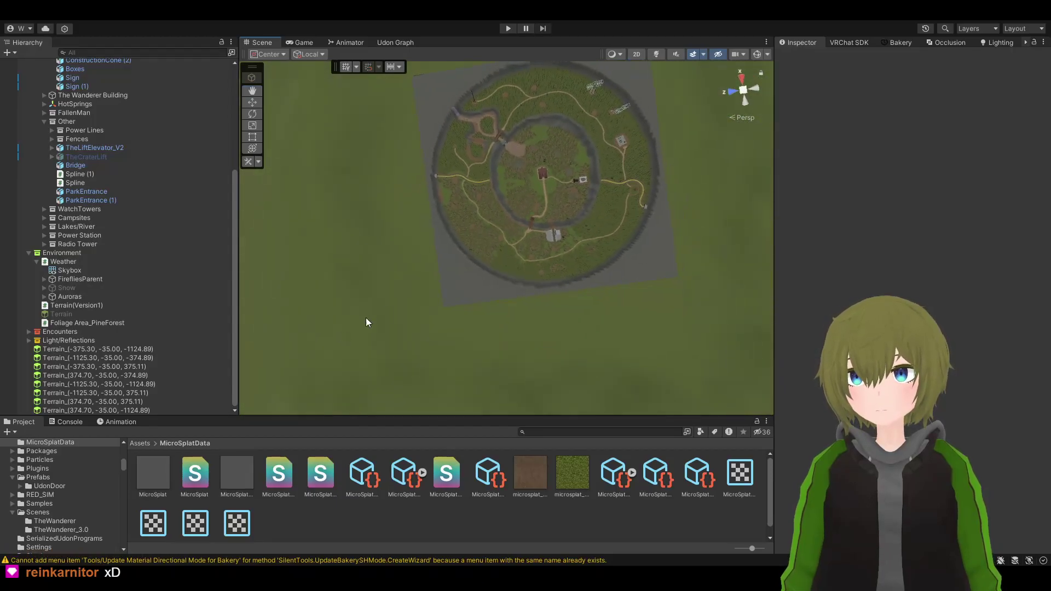
right_click_drag(535, 247, 387, 206)
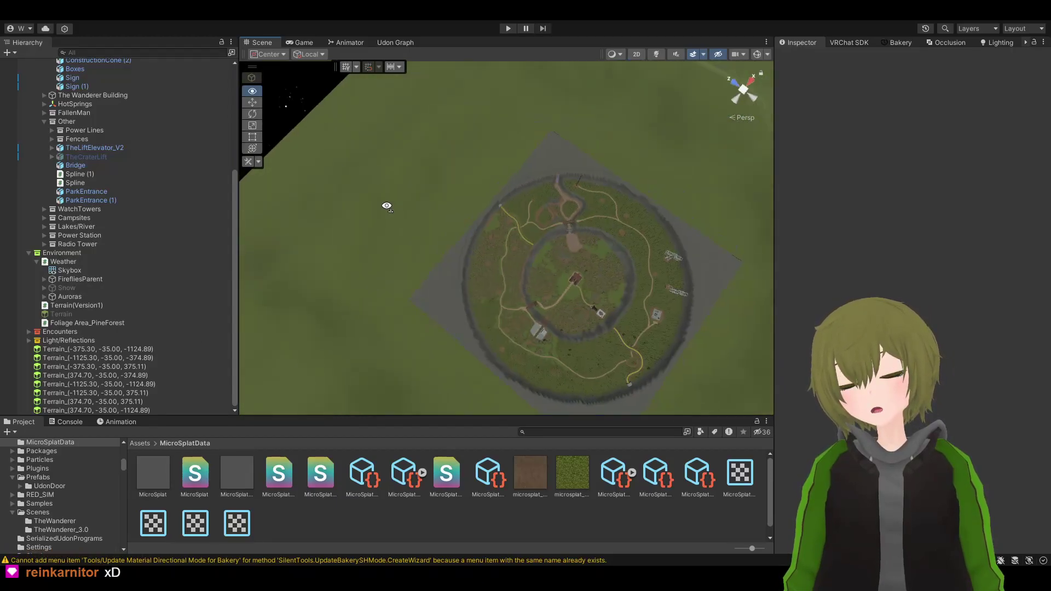
Select the crater's main terrain, switch to Paint Texture and locate the Layer_Stone asset
left_click(433, 163)
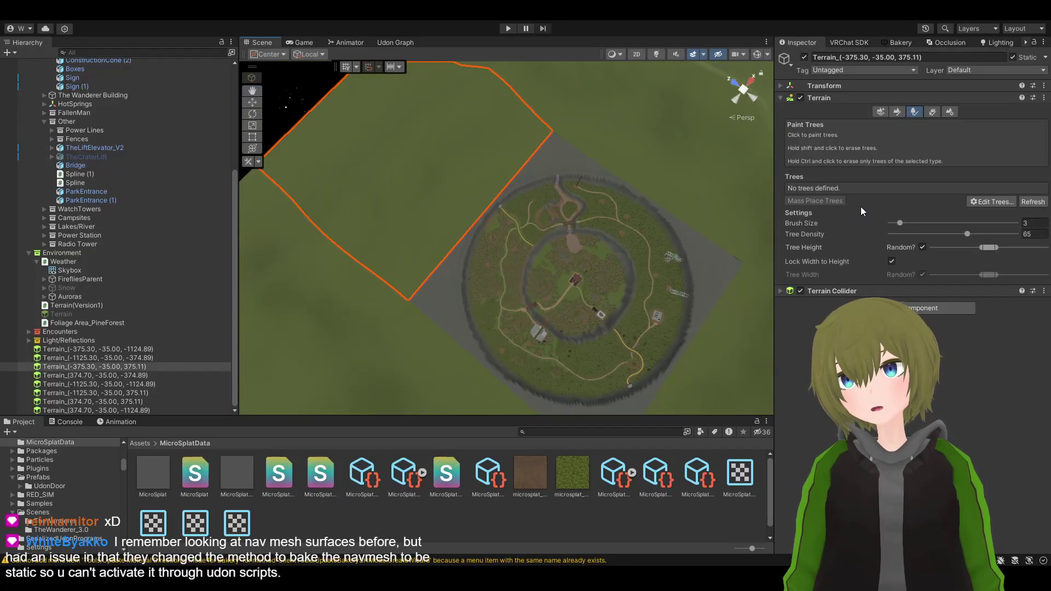
left_click(575, 156)
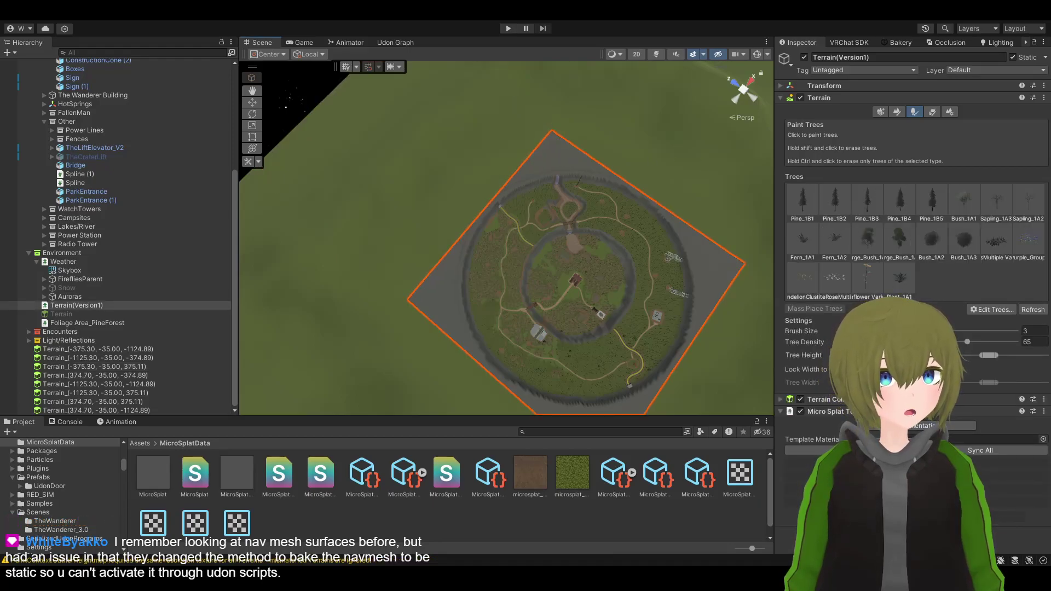
left_click(947, 112)
left_click(933, 111)
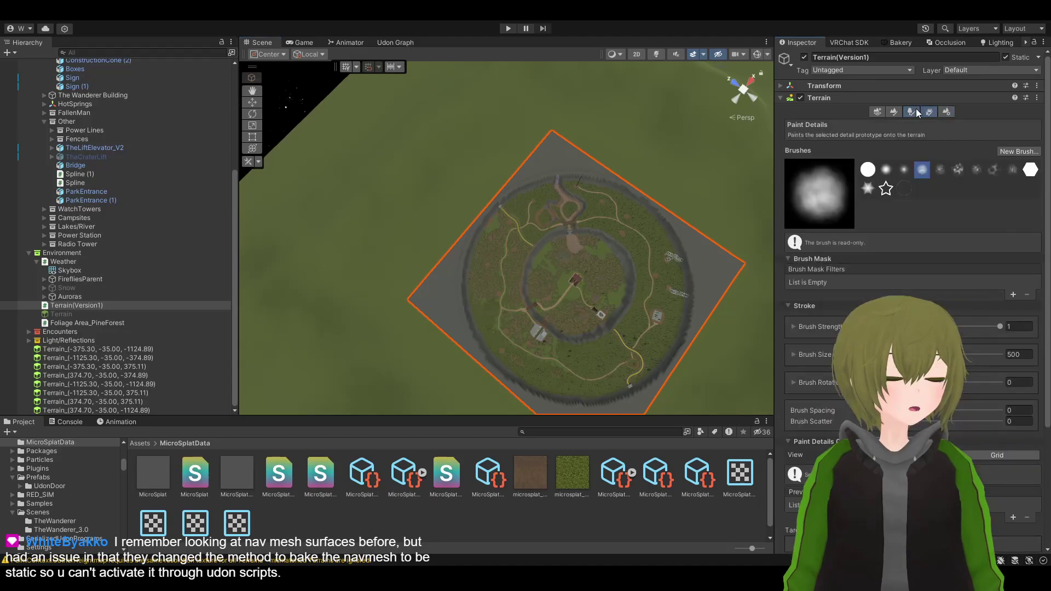
left_click(913, 112)
left_click(896, 113)
scroll(898, 307, "down", 4)
scroll(863, 202, "up", 4)
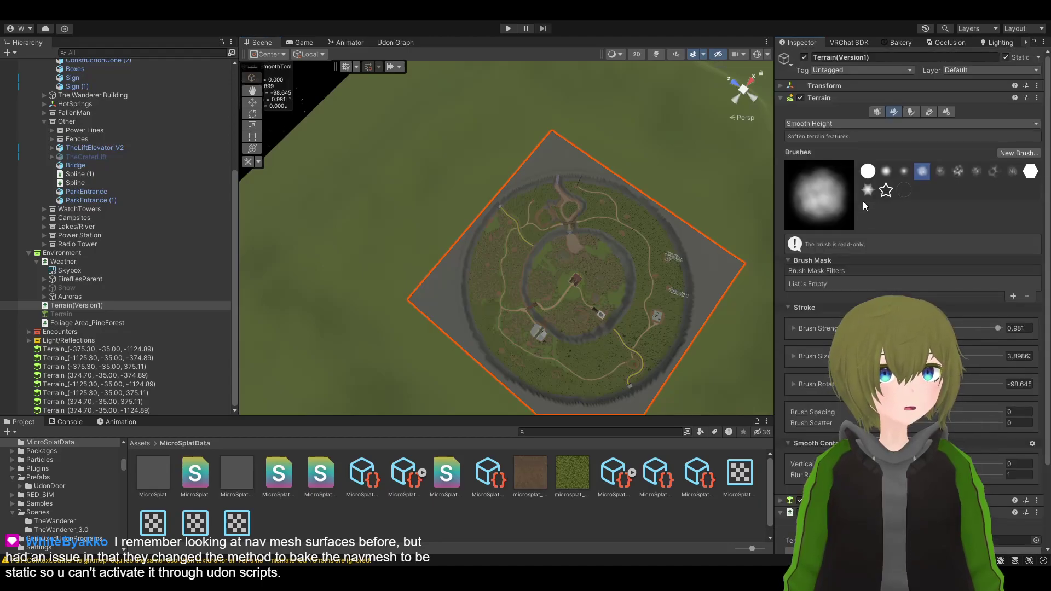
left_click(846, 126)
left_click(839, 250)
scroll(840, 249, "down", 10)
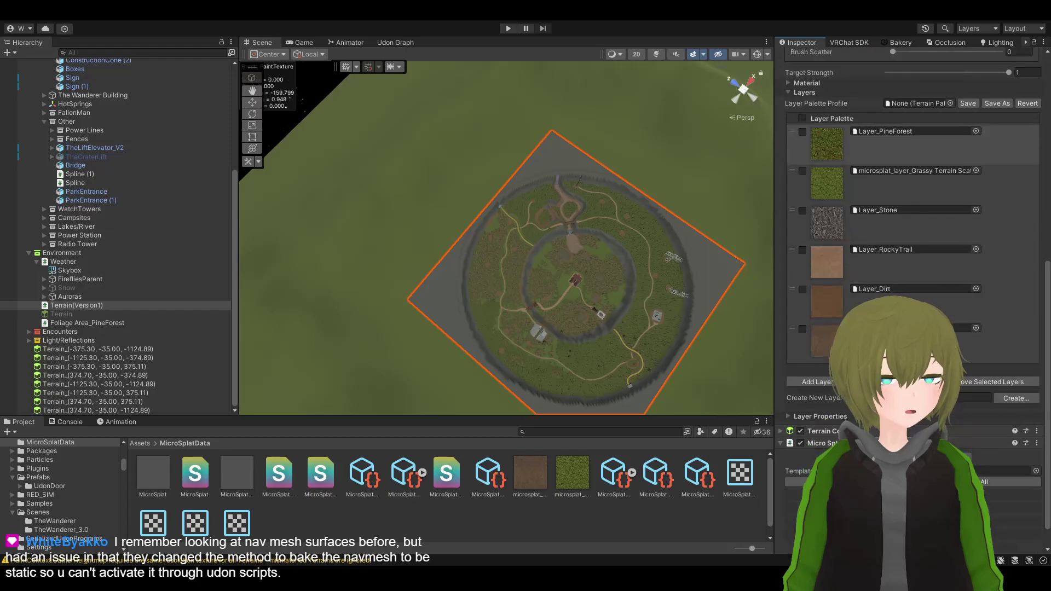
left_click(896, 211)
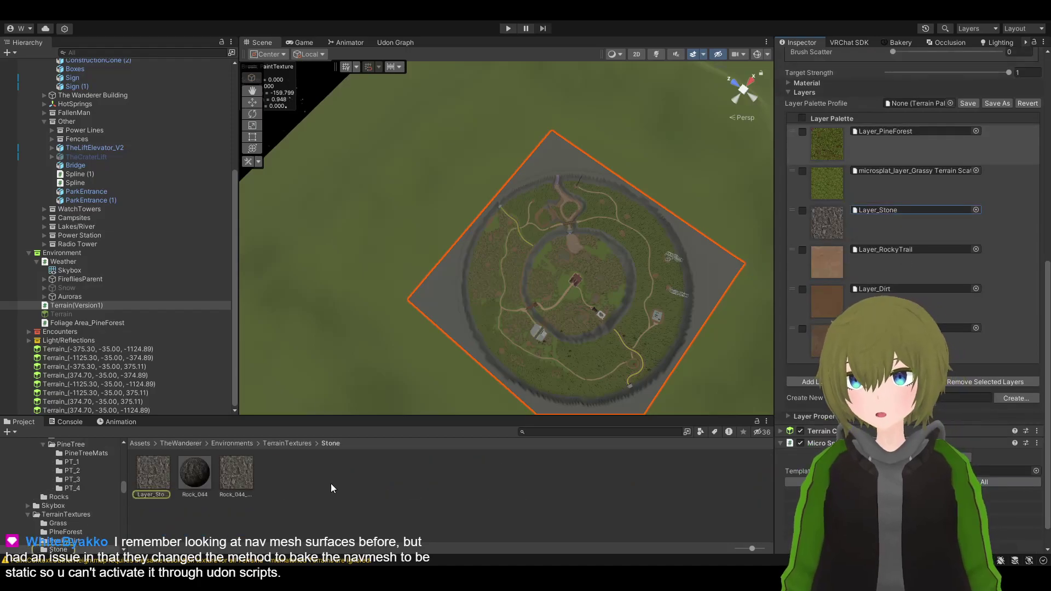
Make Layer_Stone the base layer on the upper-left green tile and select its neighbours
left_click(363, 204)
left_click(435, 175)
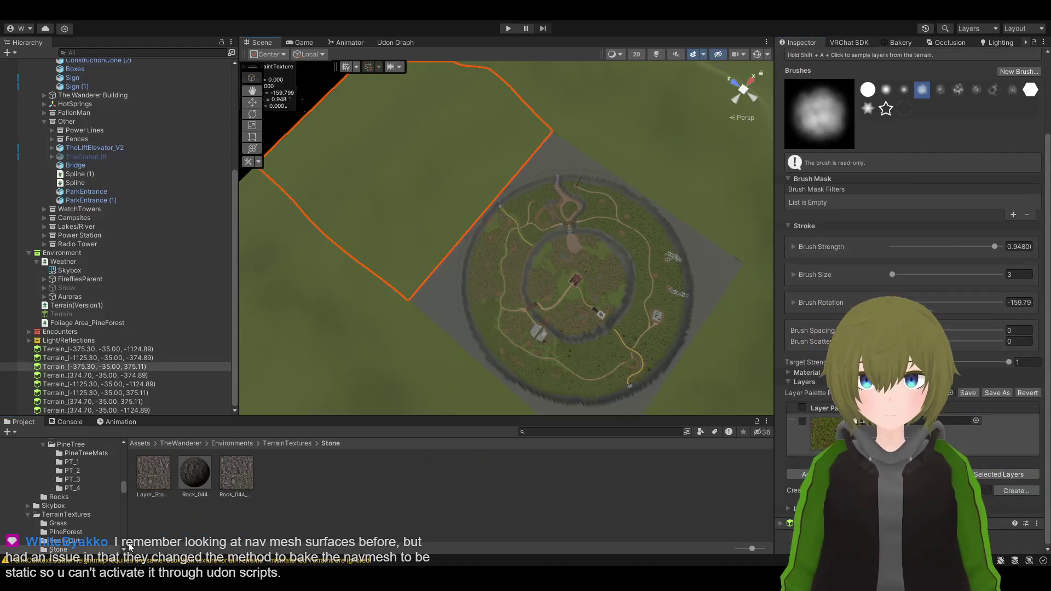
left_click_drag(1010, 436, 953, 422)
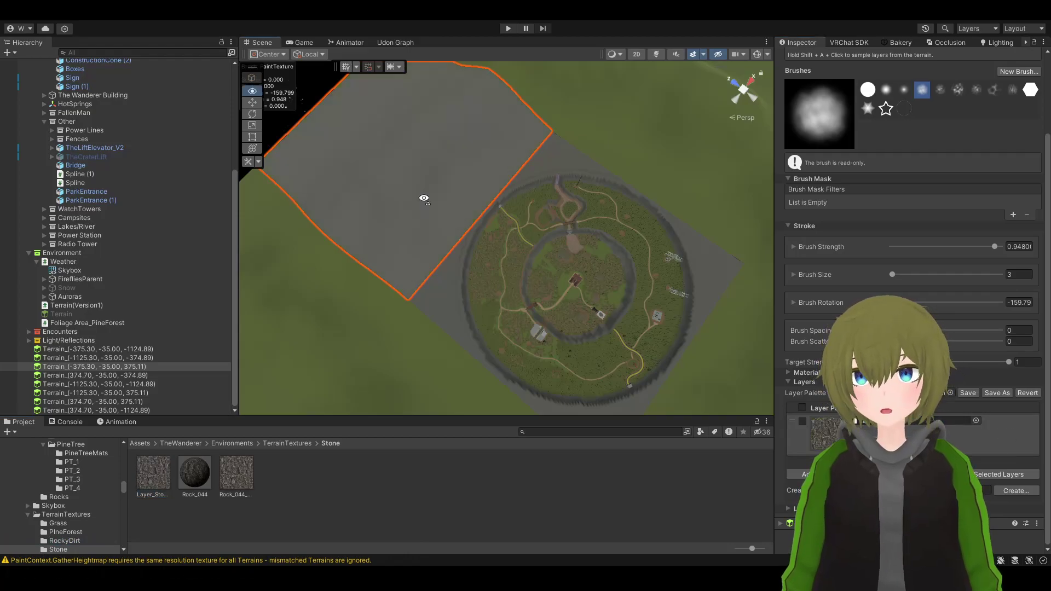
right_click_drag(422, 198, 507, 171)
left_click(510, 169)
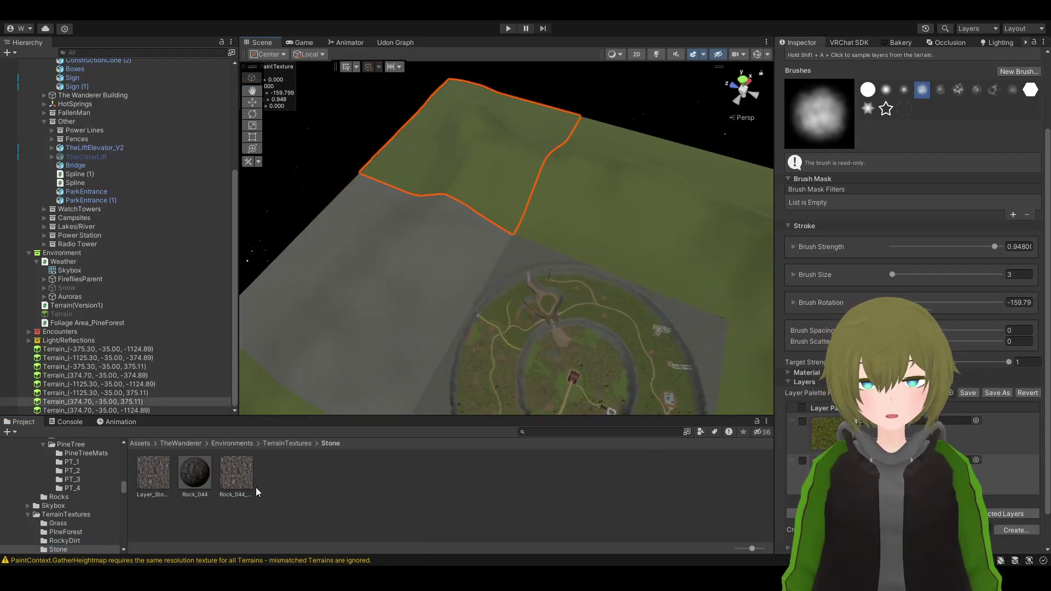
left_click(1020, 432)
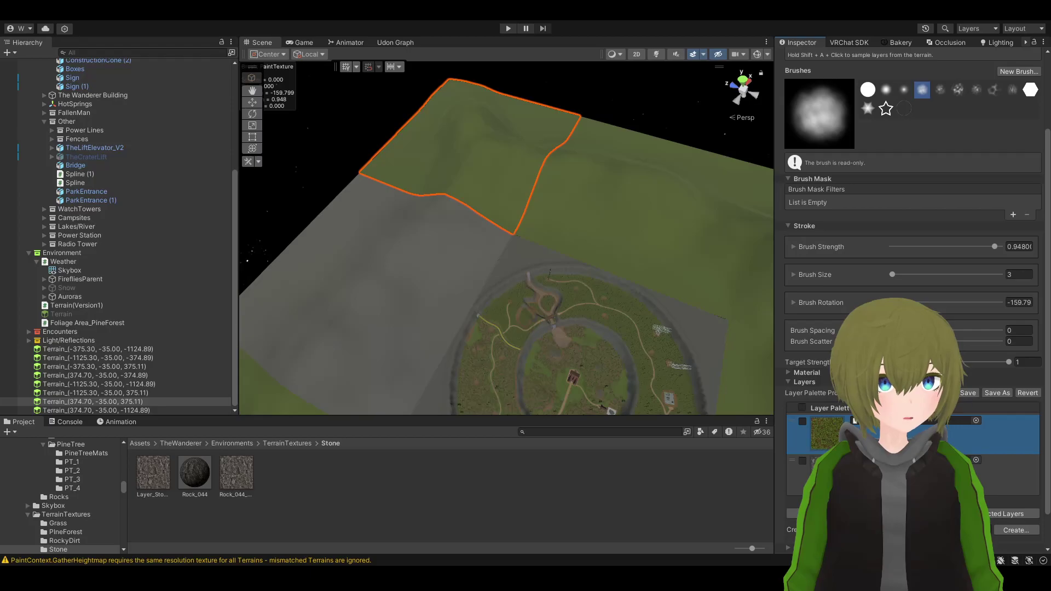
left_click(391, 290)
left_click(510, 173)
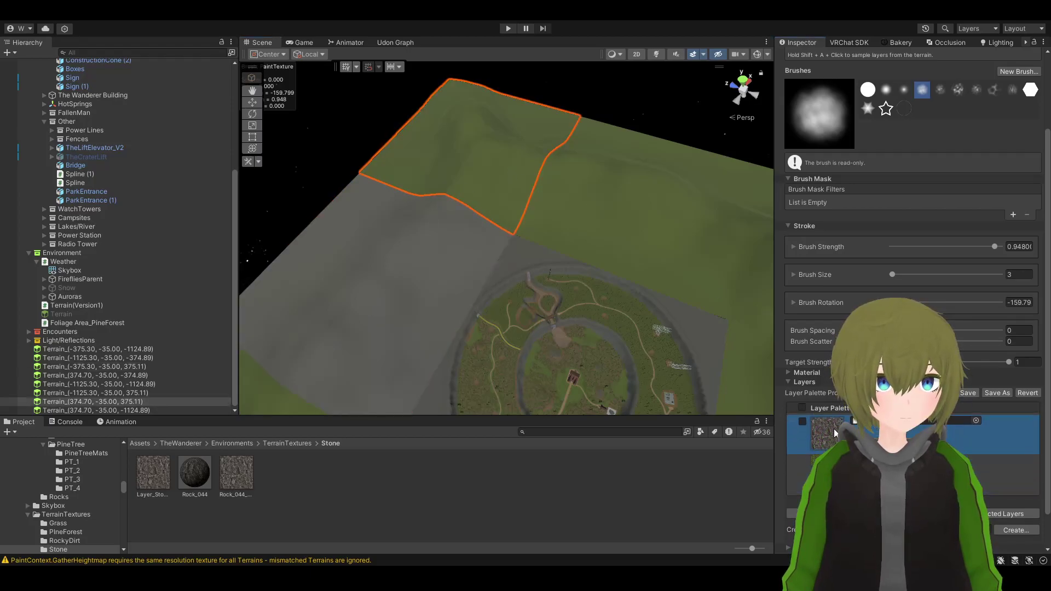
Turn the right-hand and upper-right tiles grey by moving Layer_Stone to the top
left_click(658, 257)
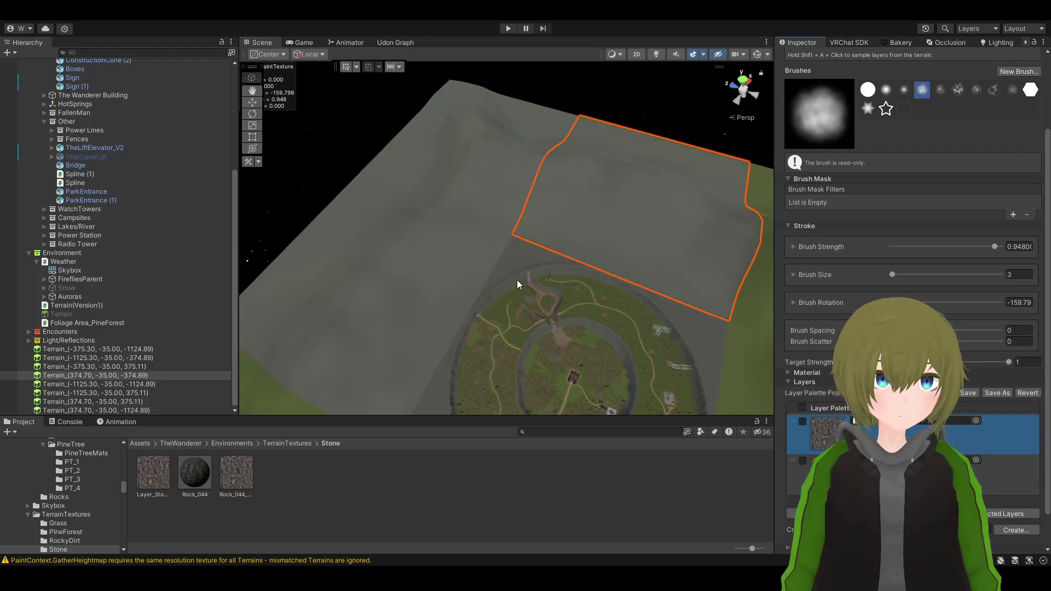
right_click_drag(517, 281, 630, 312)
left_click(654, 167)
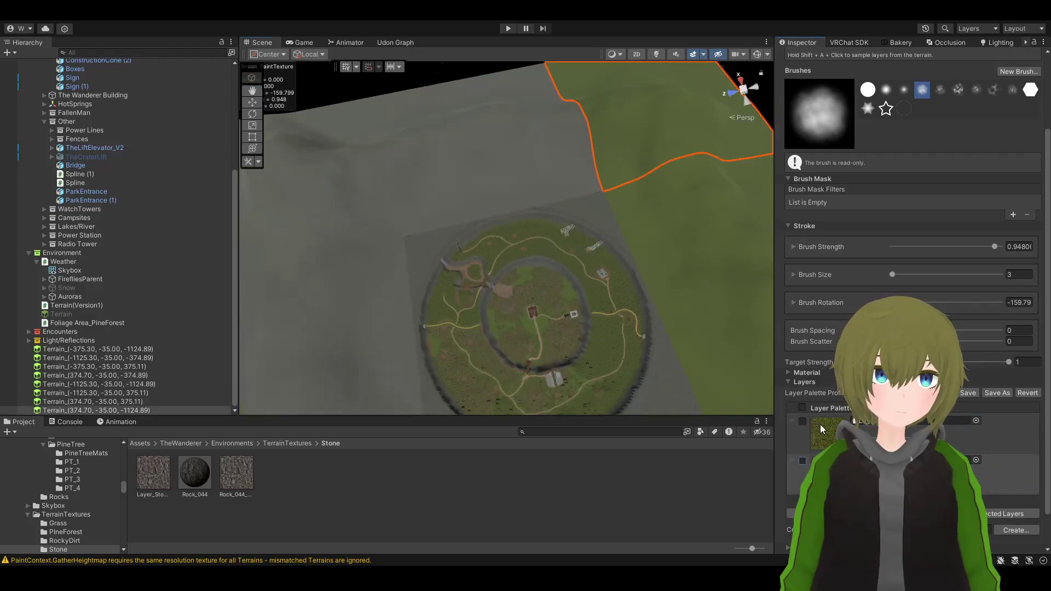
left_click_drag(839, 465, 837, 414)
right_click_drag(487, 241, 617, 211)
left_click(617, 211)
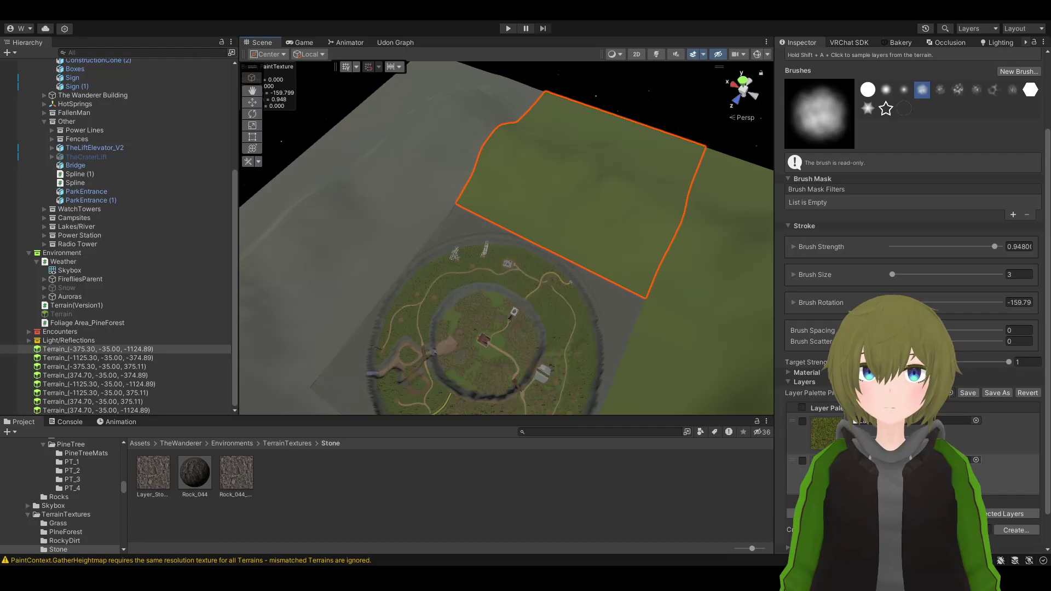
left_click_drag(839, 466, 839, 419)
Move Layer_Stone to the top on the last green tiles, then clear the selection
right_click_drag(359, 197, 507, 166)
left_click(507, 166)
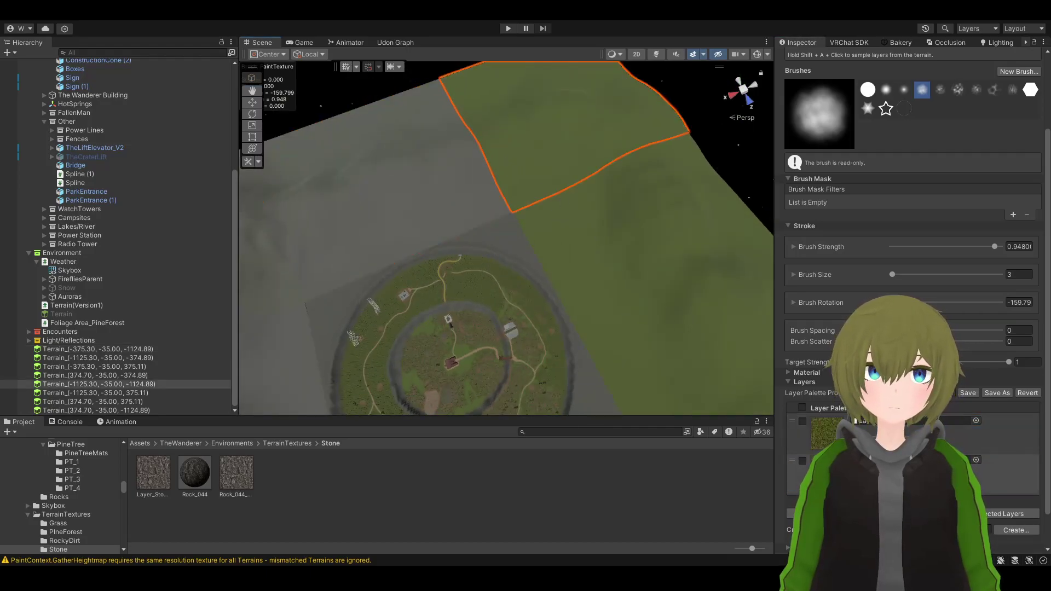
left_click_drag(839, 464, 838, 420)
right_click_drag(384, 164, 539, 137)
left_click(539, 137)
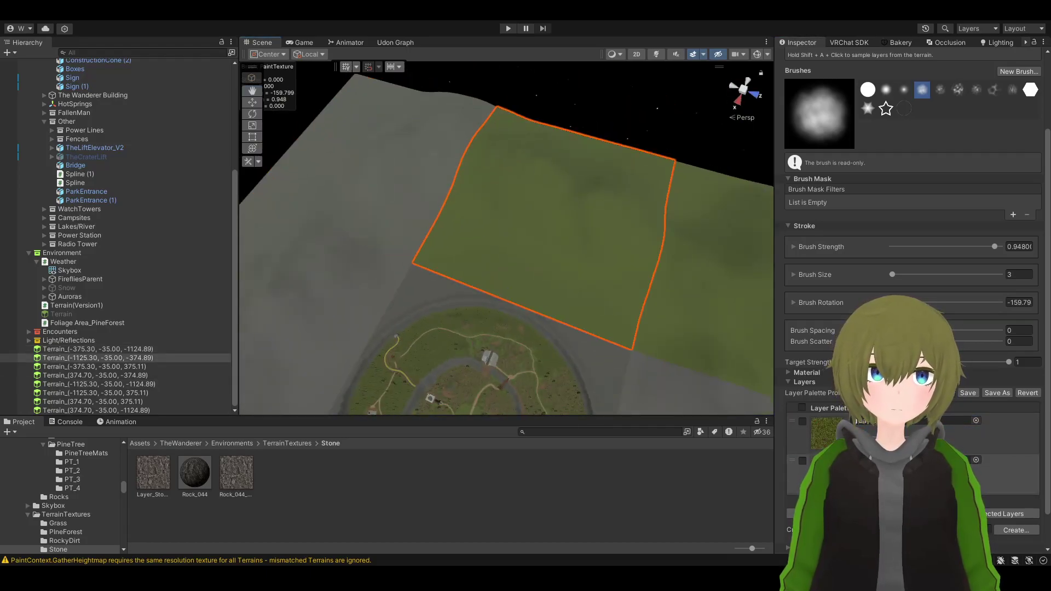
left_click_drag(838, 464, 818, 415)
right_click_drag(432, 214, 578, 204)
left_click(577, 204)
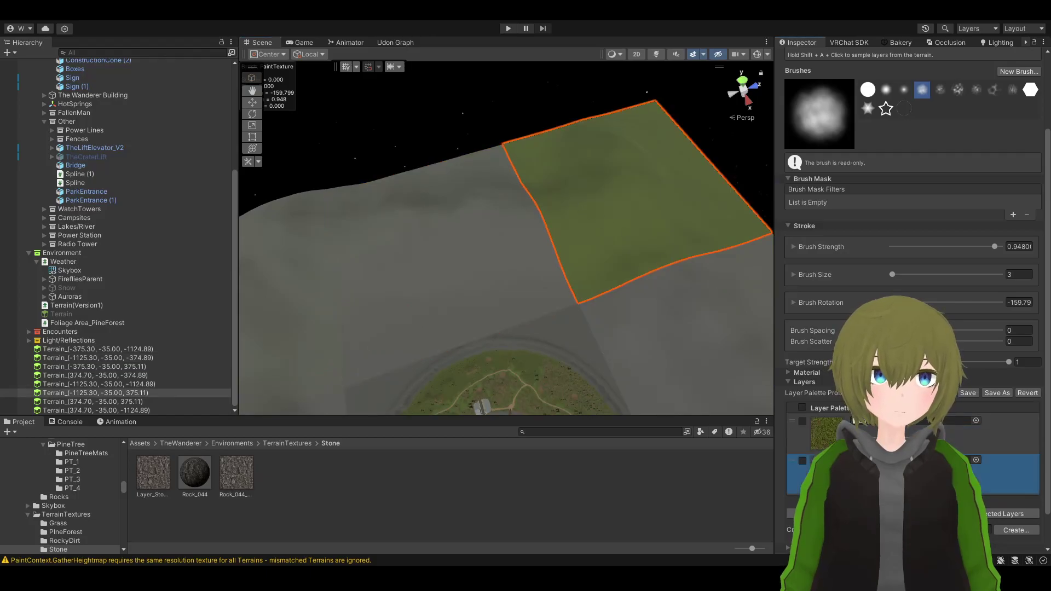
left_click(602, 472)
right_click_drag(484, 188, 574, 91)
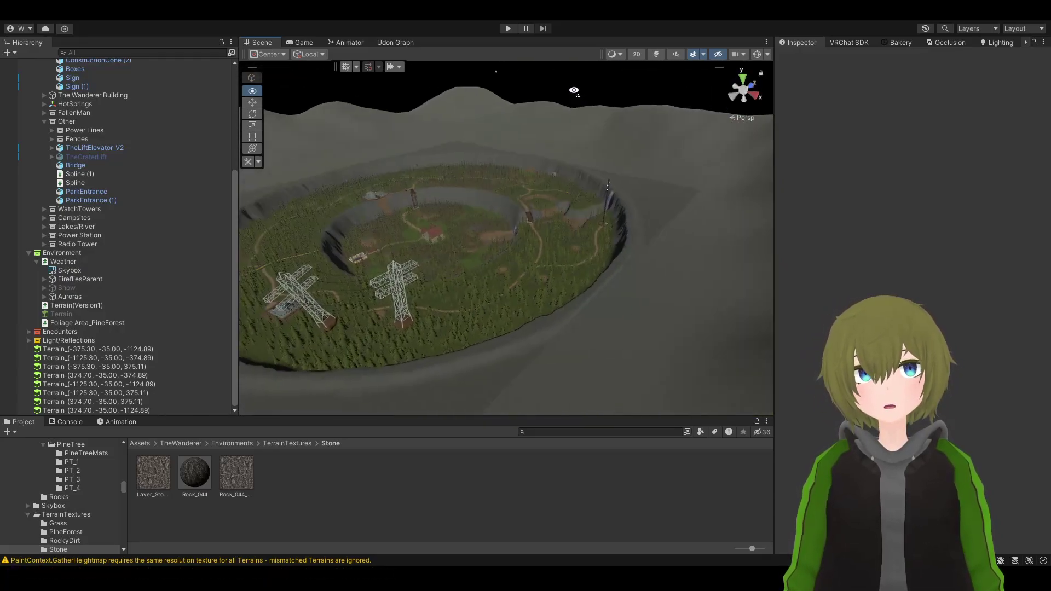
right_click_drag(691, 400, 665, 378)
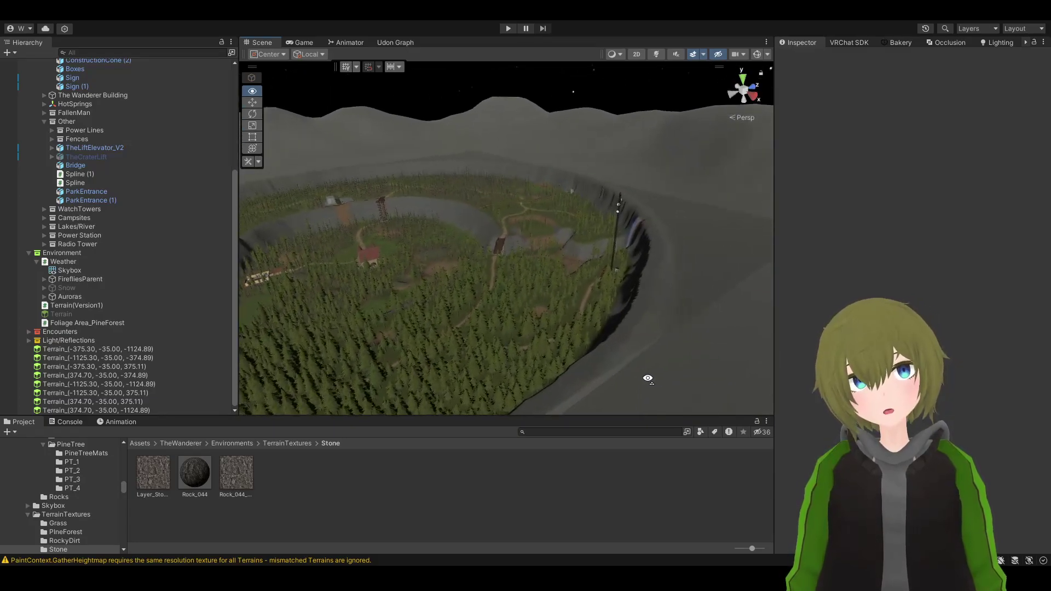
right_click_drag(647, 378, 608, 333)
right_click_drag(1000, 406, 870, 340)
right_click_drag(608, 334, 382, 356)
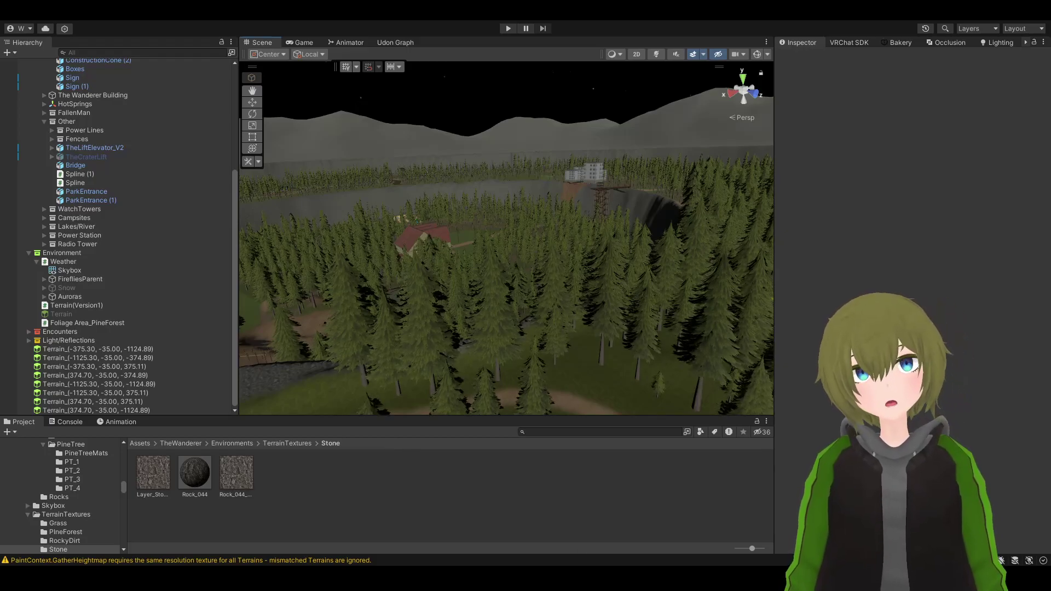
right_click_drag(544, 328, 605, 285)
key("w")
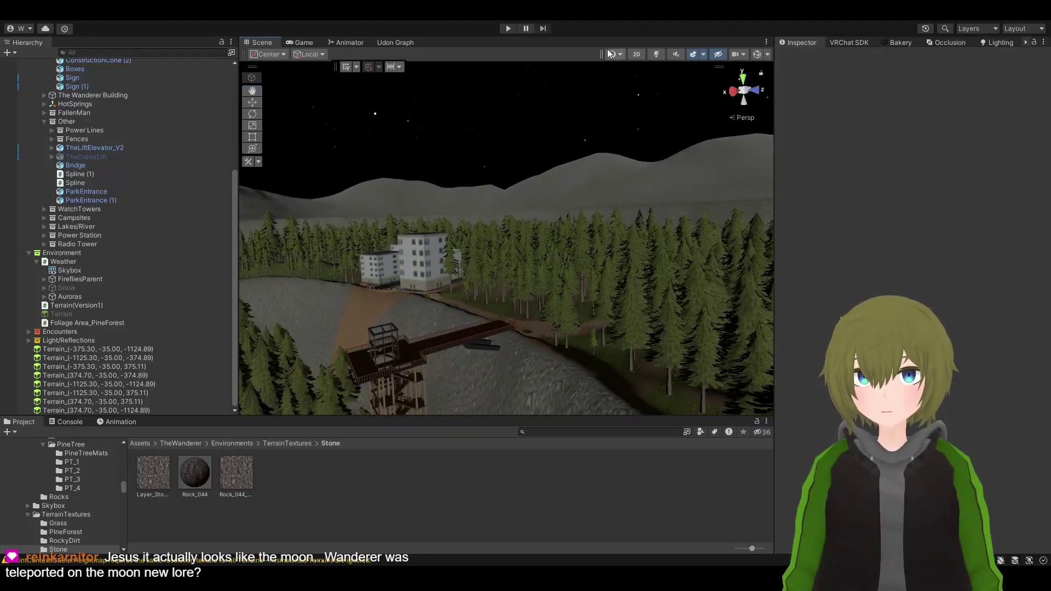
left_click(651, 54)
left_click(653, 54)
right_click_drag(657, 130, 299, 393)
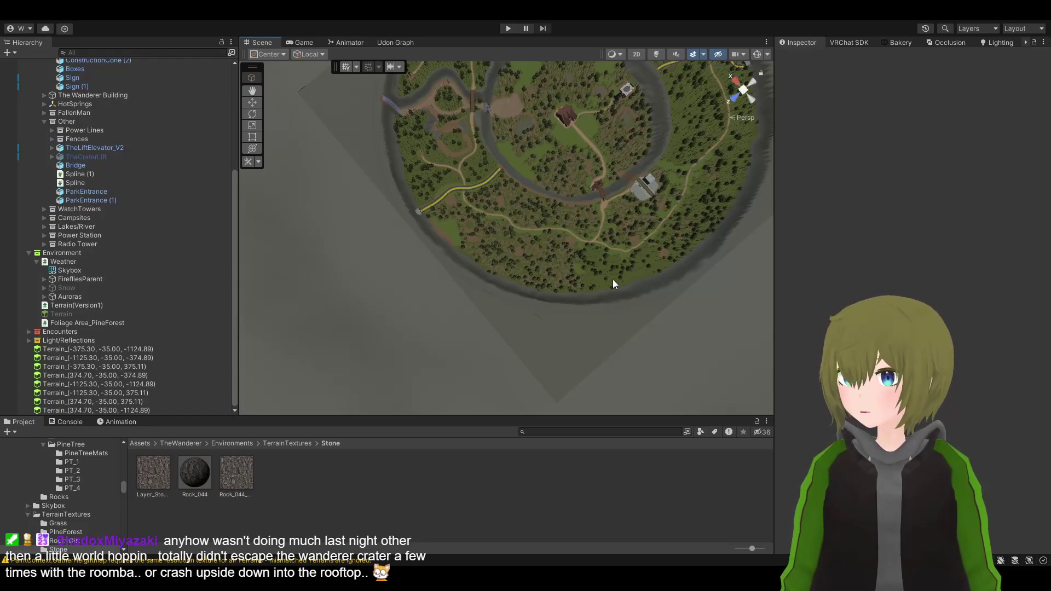
right_click_drag(524, 257, 524, 256)
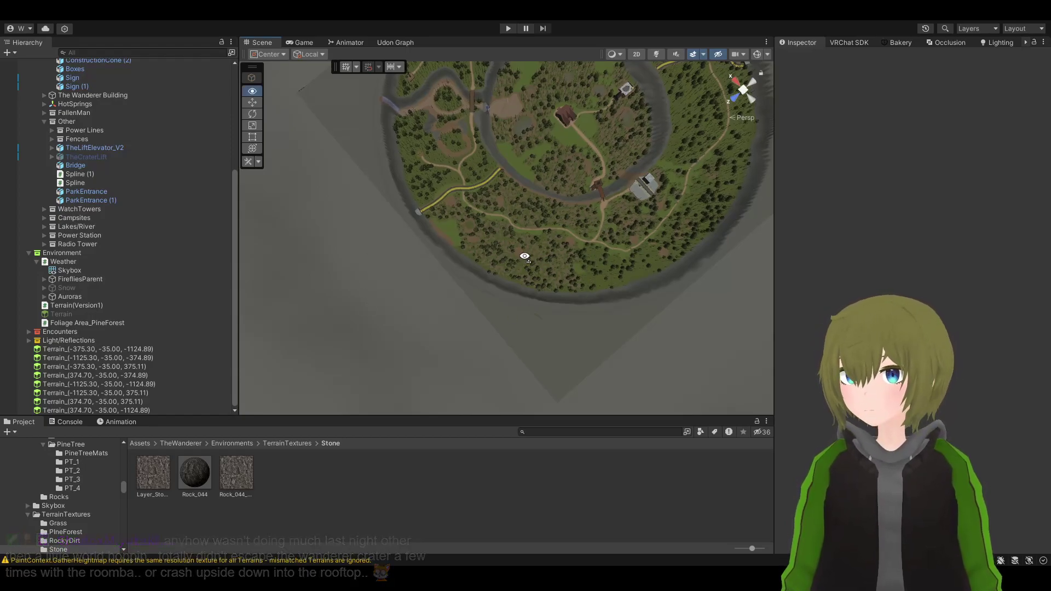
left_click_drag(524, 257, 524, 256, "alt")
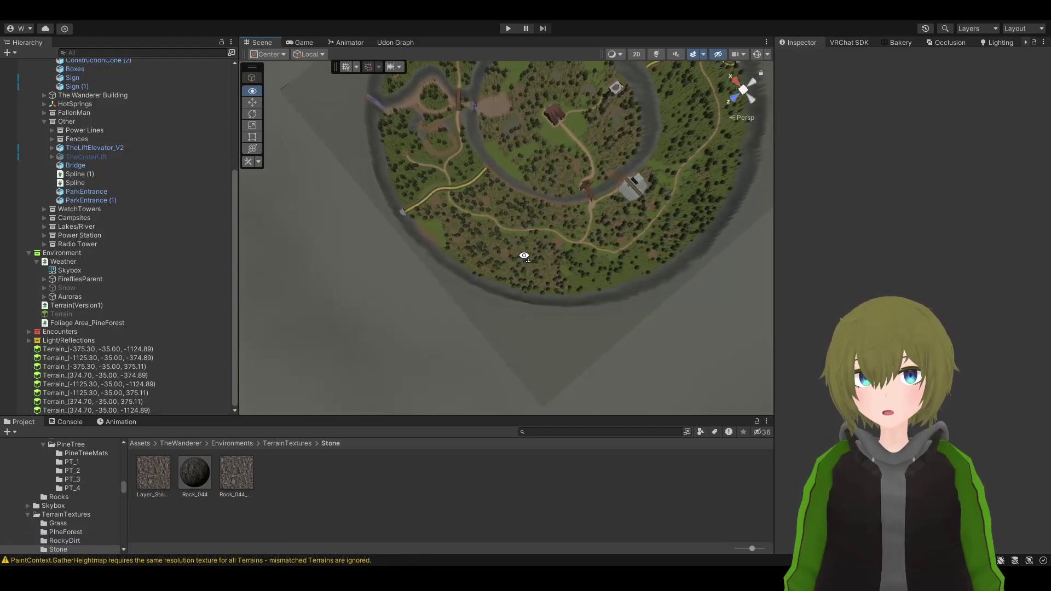
right_click_drag(536, 276, 547, 242)
left_click_drag(521, 275, 603, 340, "alt")
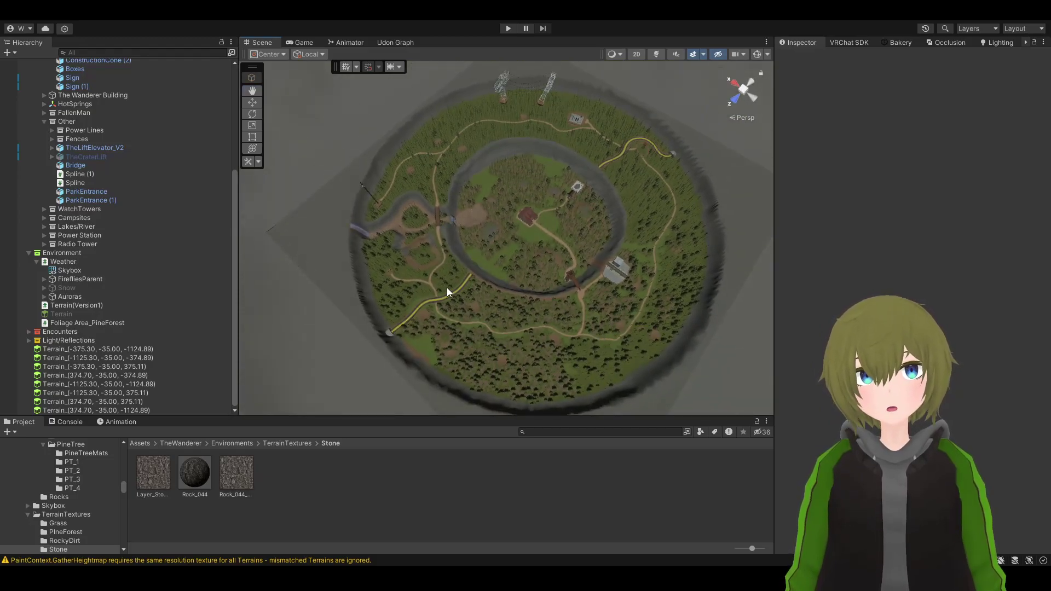
left_click_drag(447, 288, 517, 418, "alt")
key("w")
key("d")
right_click_drag(518, 419, 518, 417)
left_click_drag(518, 418, 324, 406, "alt")
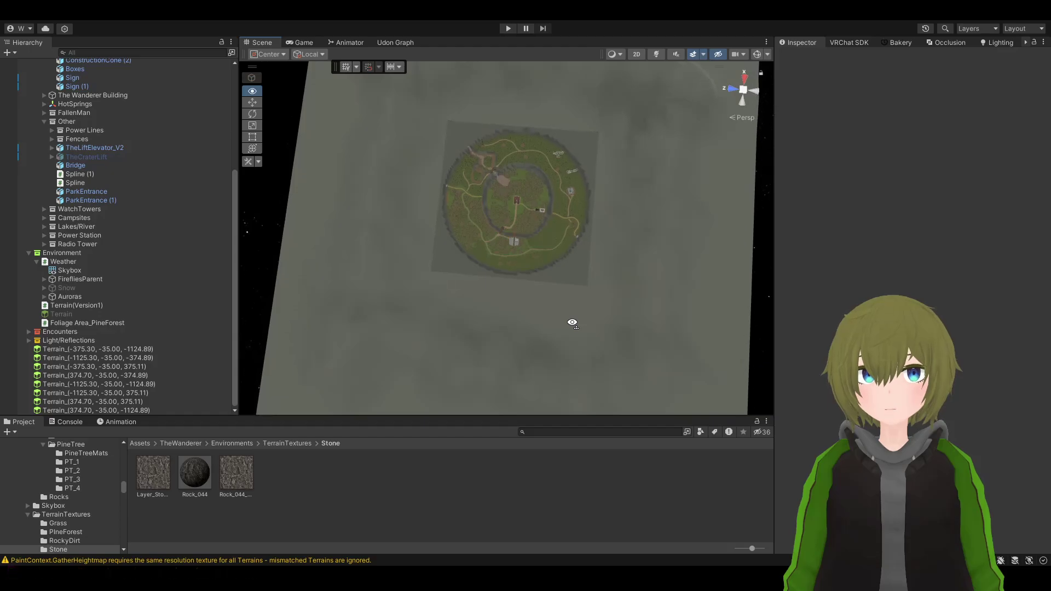
left_click_drag(572, 323, 466, 292, "alt")
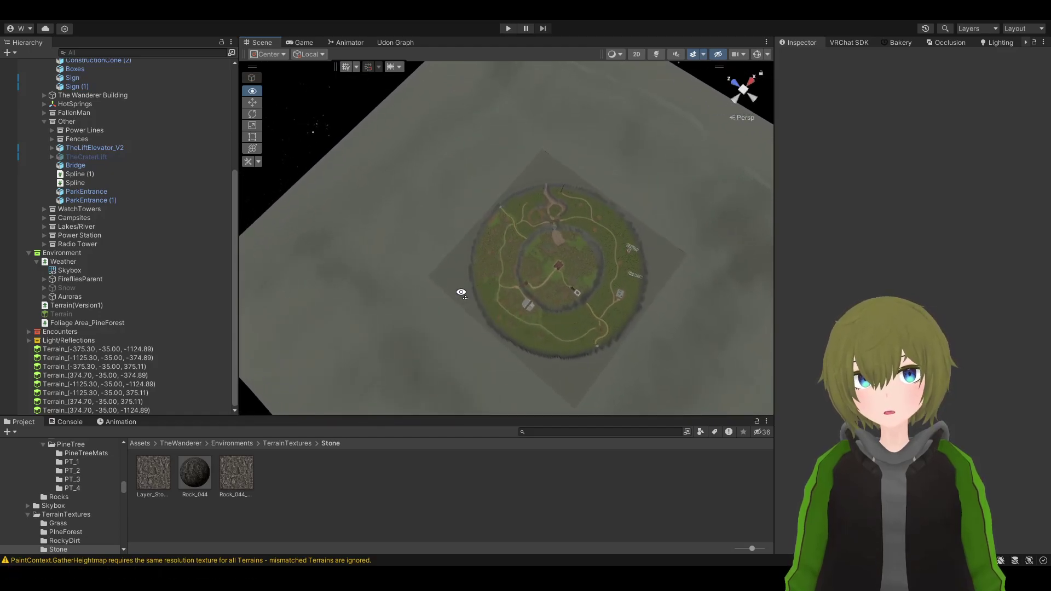
scroll(461, 293, "up", 10)
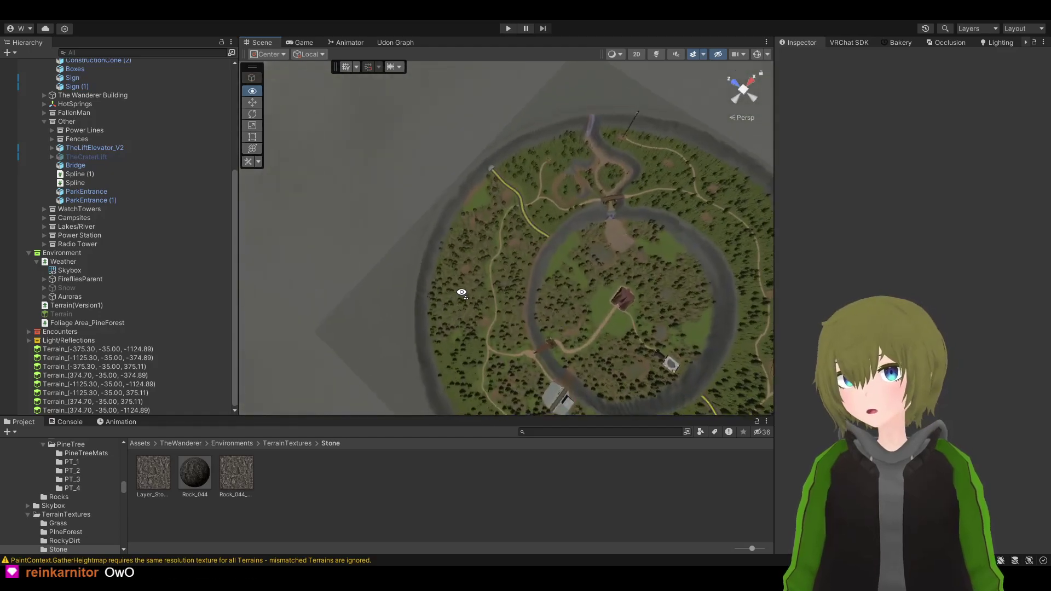
left_click_drag(524, 264, 530, 97, "alt")
scroll(530, 96, "up", 6)
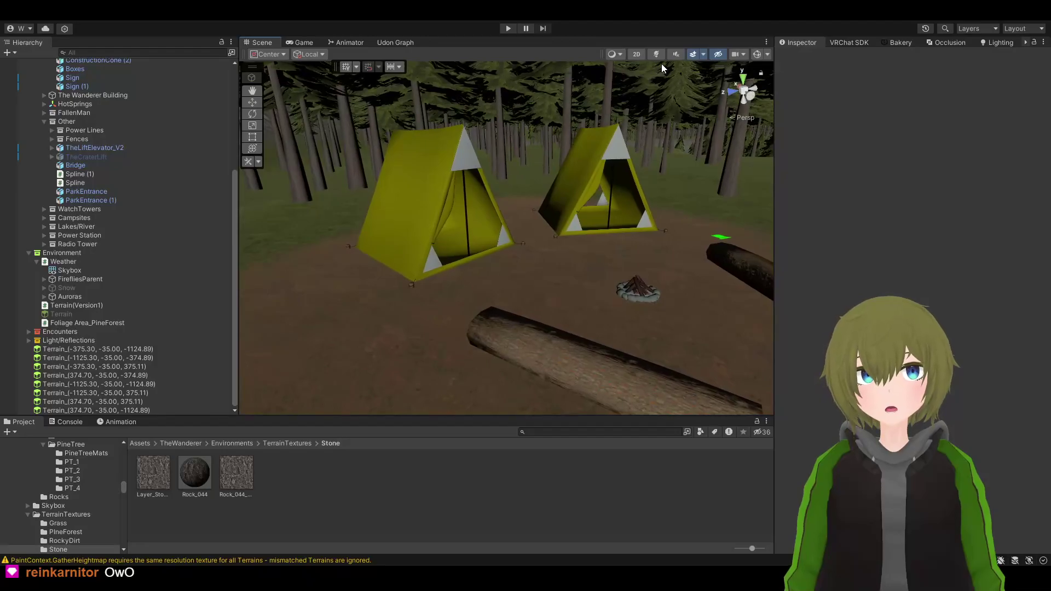
Preview the campsite's tents and campfire at night with scene lighting on
left_click(658, 55)
left_click_drag(636, 104, 595, 87, "alt")
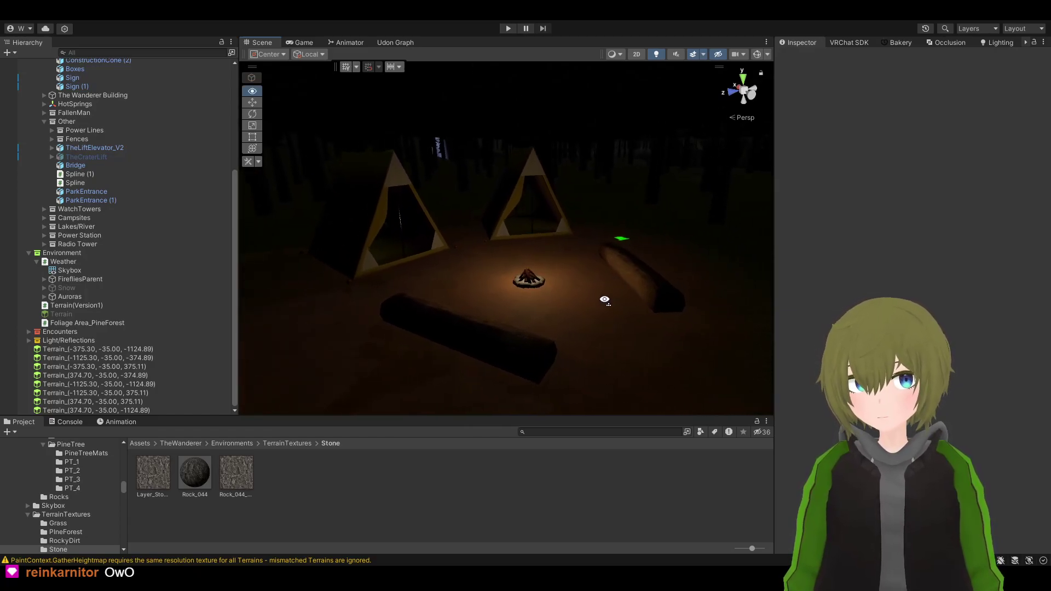
left_click_drag(632, 294, 569, 268, "alt")
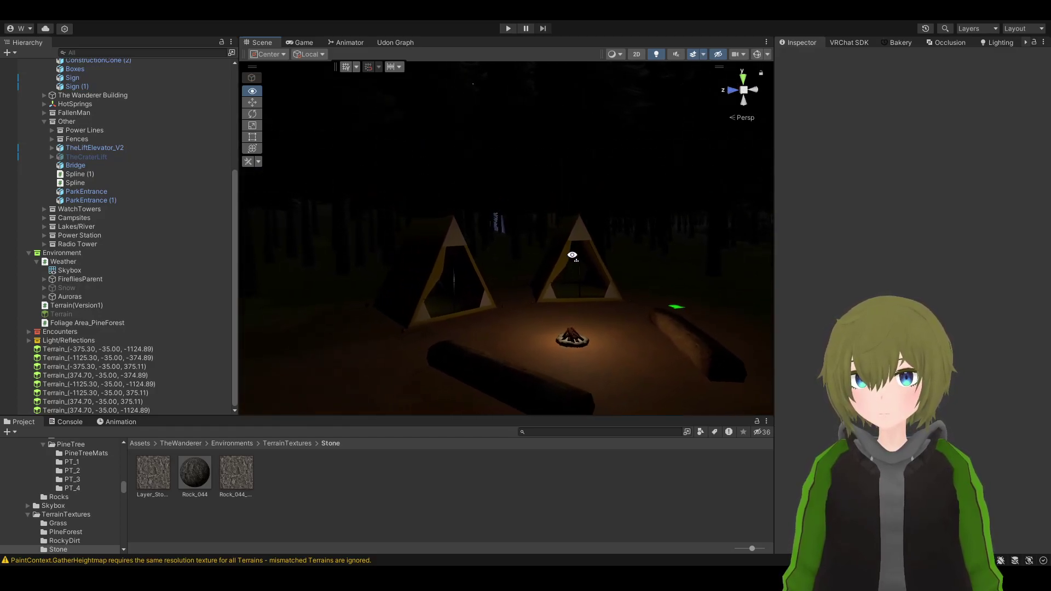
left_click_drag(630, 272, 936, 245, "alt")
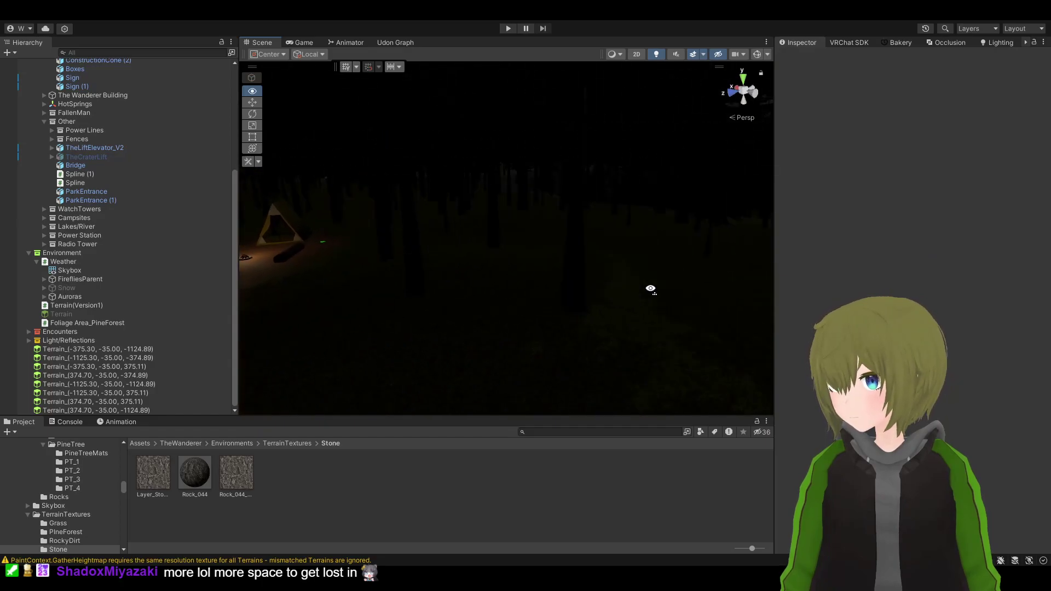
Turn scene lighting off and fly through the forest past the red-roofed shelter into the brick building
left_click(658, 54)
right_click_drag(619, 182, 787, 174)
key("w")
left_click_drag(789, 179, 721, 193, "alt")
key("w")
right_click_drag(722, 193, 263, 200)
key("w")
key("w")
Back out from the Under Construction door and fly over the pines toward the apartment blocks
key("s")
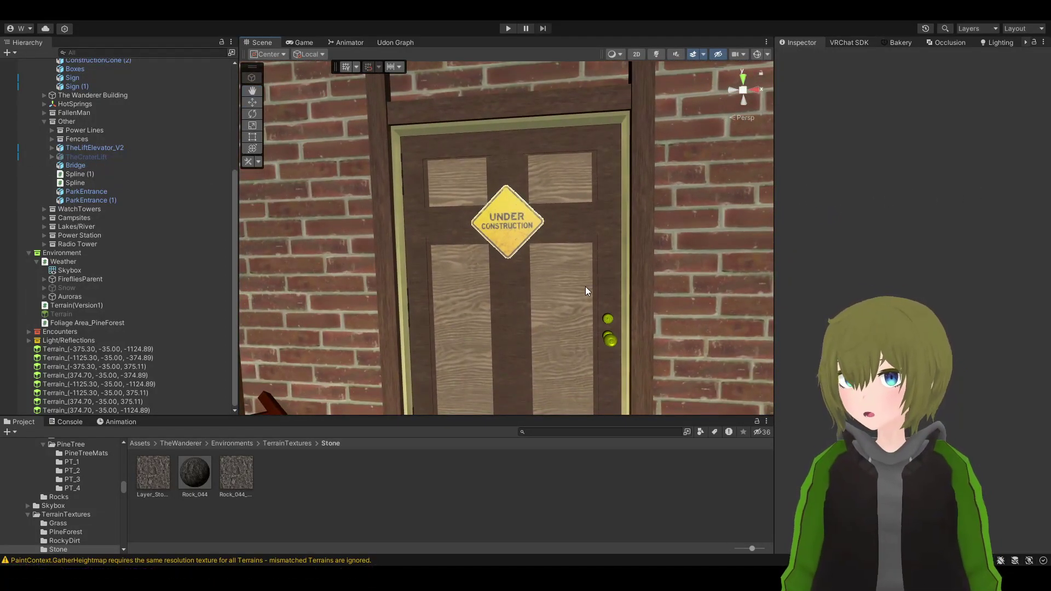
left_click_drag(586, 287, 239, 268, "alt")
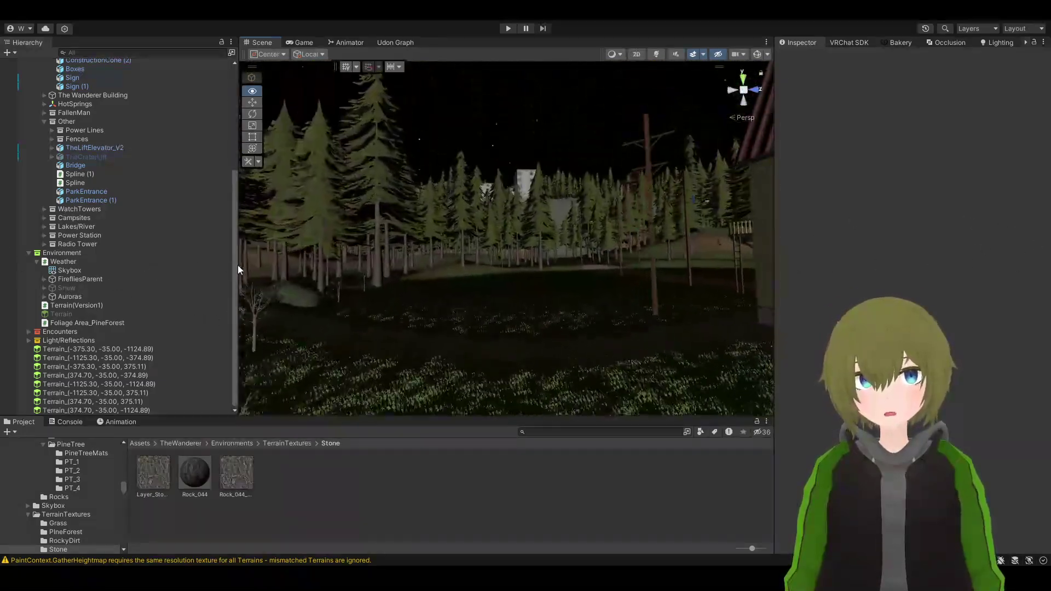
right_click_drag(238, 265, 1033, 299)
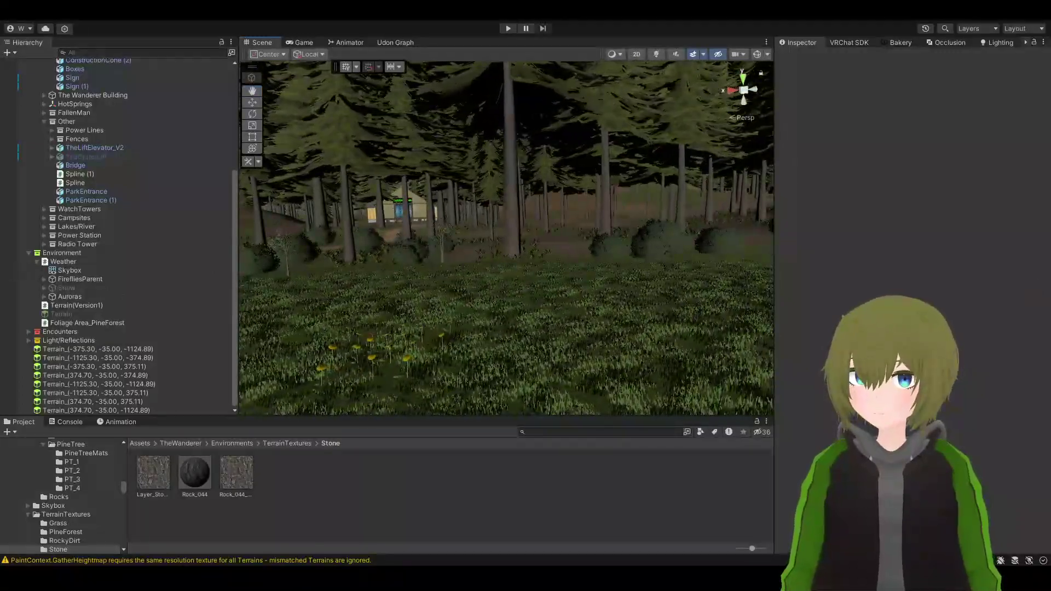
left_click_drag(364, 294, 760, 182, "alt")
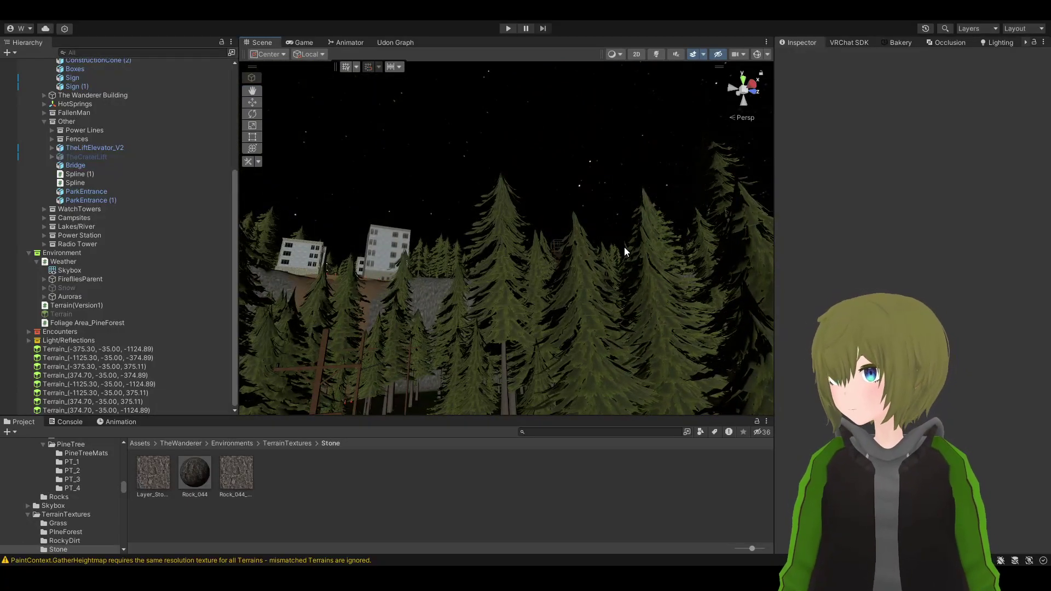
left_click_drag(627, 251, 587, 259, "alt")
key("w")
mouse_move(587, 257)
right_mouse_down()
mouse_move(594, 227)
mouse_move(573, 244)
right_mouse_up()
Select then clear all eight terrain tiles, and lower the camera along the forest path among the trunks
left_click(150, 348)
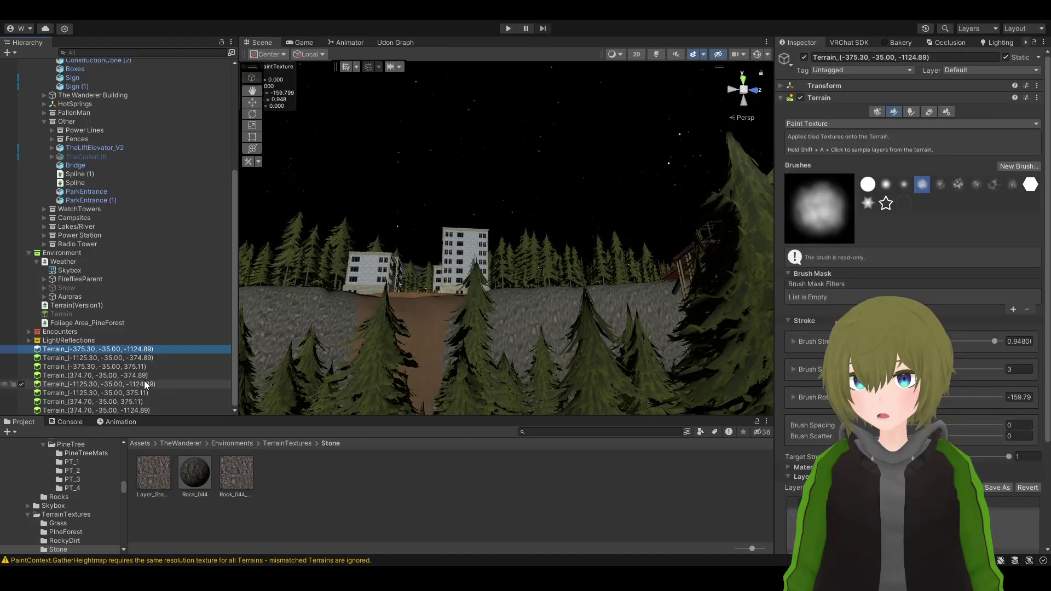
left_click(146, 409, "shift")
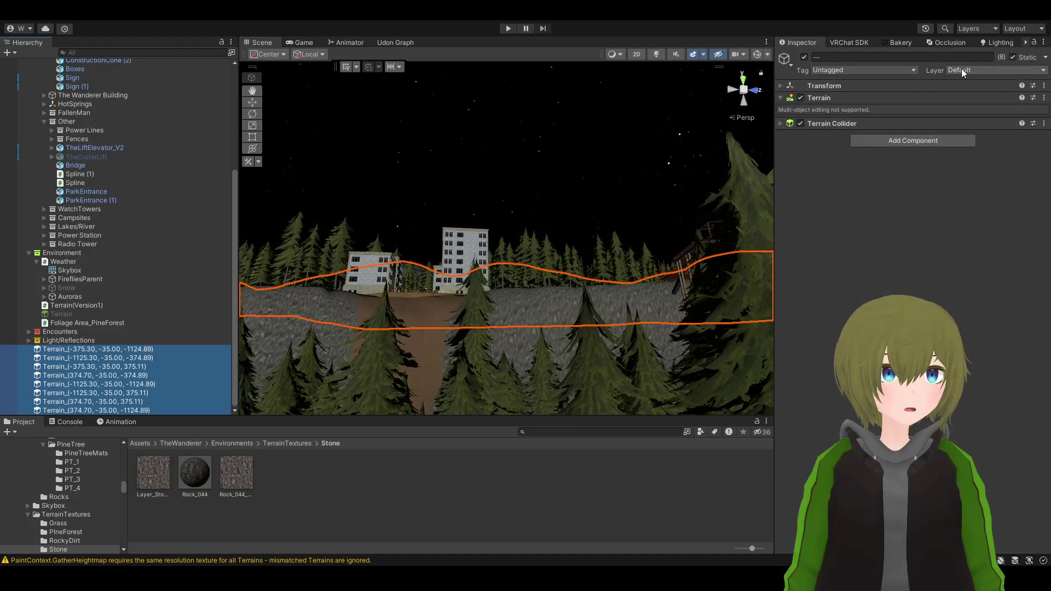
left_click(654, 538)
right_click_drag(585, 261, 530, 22)
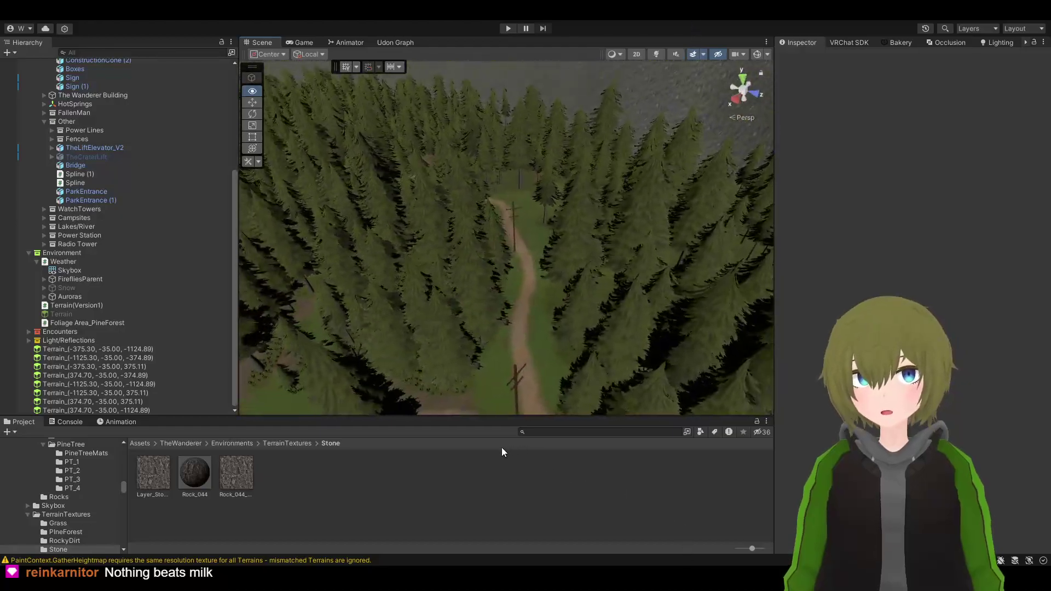
right_click_drag(544, 400, 470, 396)
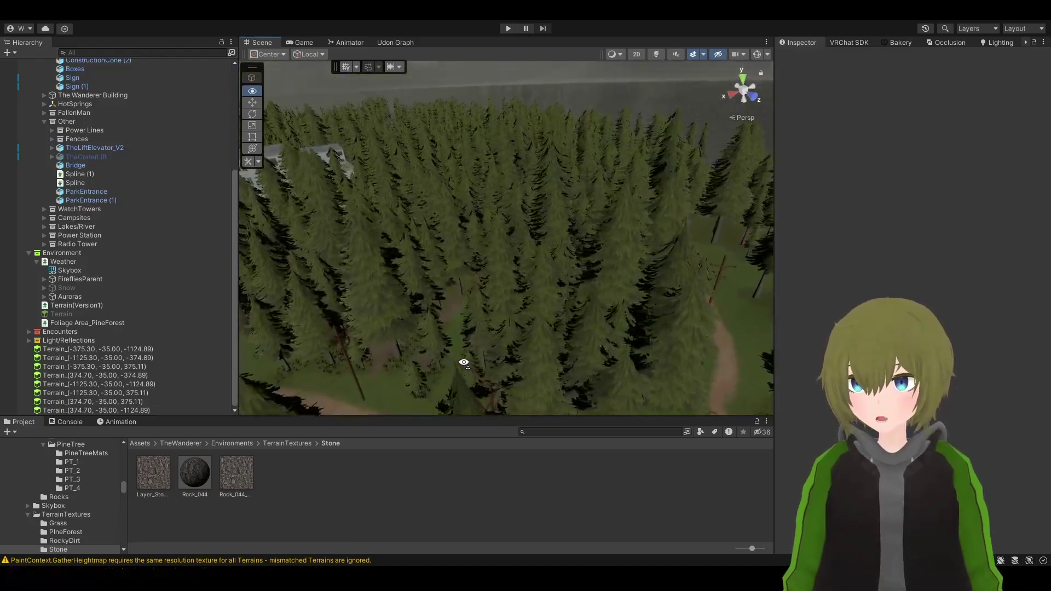
right_click_drag(490, 385, 961, 323)
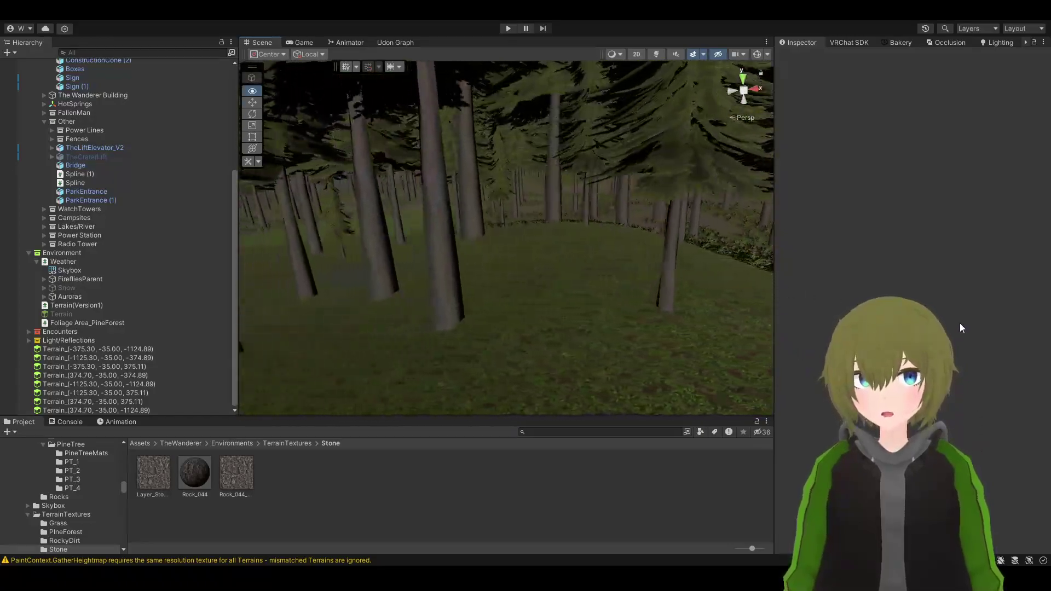
Select Terrain(Version1) and switch to the Paint Trees tool
left_click(607, 332)
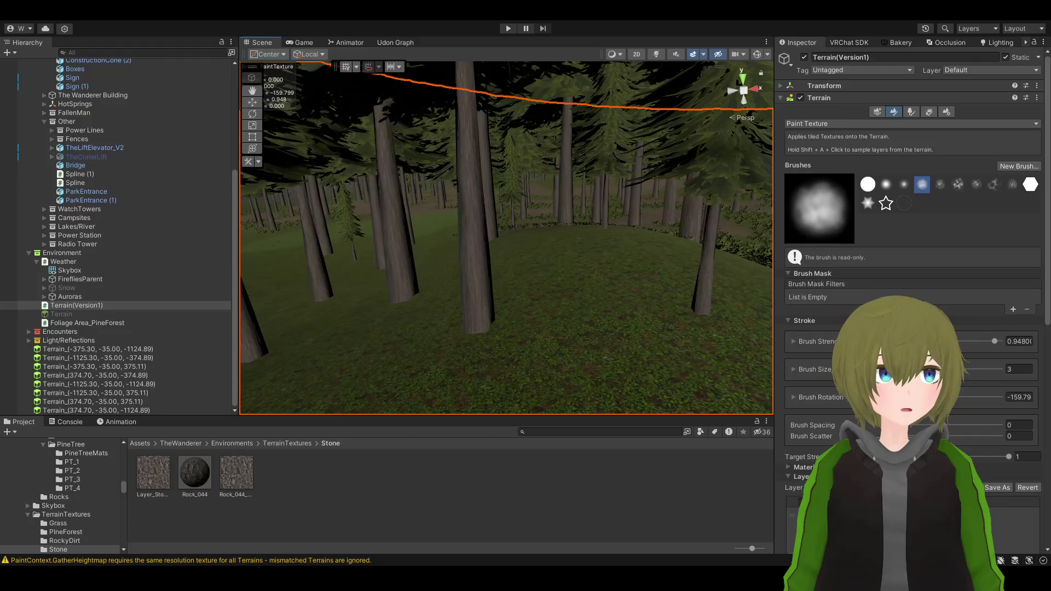
scroll(872, 192, "down", 3)
scroll(873, 193, "up", 3)
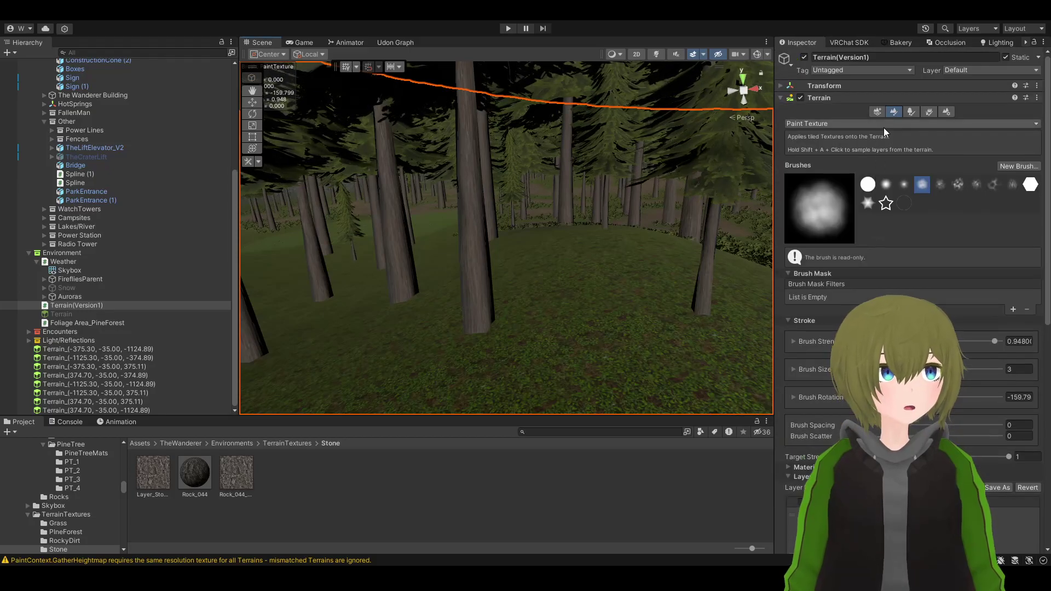
left_click(912, 112)
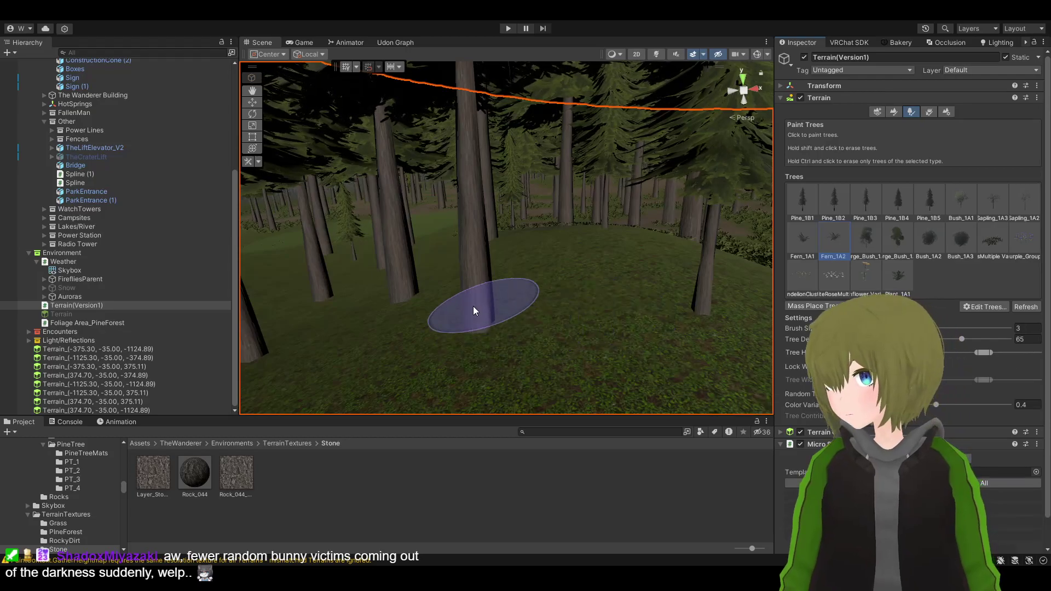
mouse_move(476, 308)
right_mouse_down()
mouse_move(495, 347)
mouse_move(486, 380)
mouse_move(440, 392)
mouse_move(312, 415)
mouse_move(133, 373)
mouse_move(69, 382)
mouse_move(277, 323)
mouse_move(462, 345)
mouse_move(500, 364)
mouse_move(657, 321)
mouse_move(634, 300)
mouse_move(496, 367)
mouse_move(493, 383)
mouse_move(692, 296)
right_mouse_up()
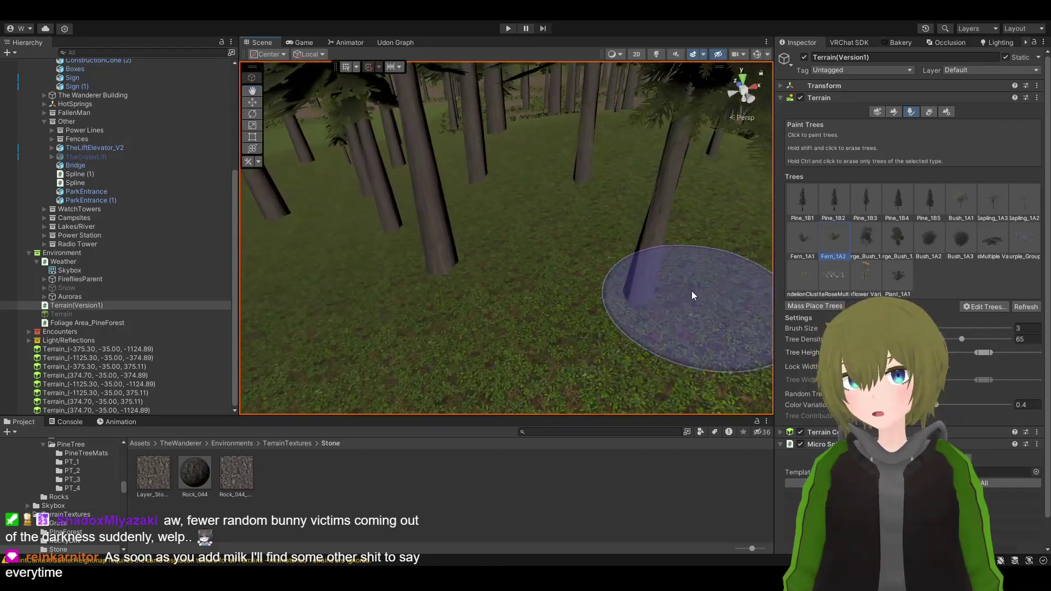
Paint Fern_1A2 ferns around the pine trunks with a size-3, density-65 brush
left_click_drag(432, 265, 578, 195)
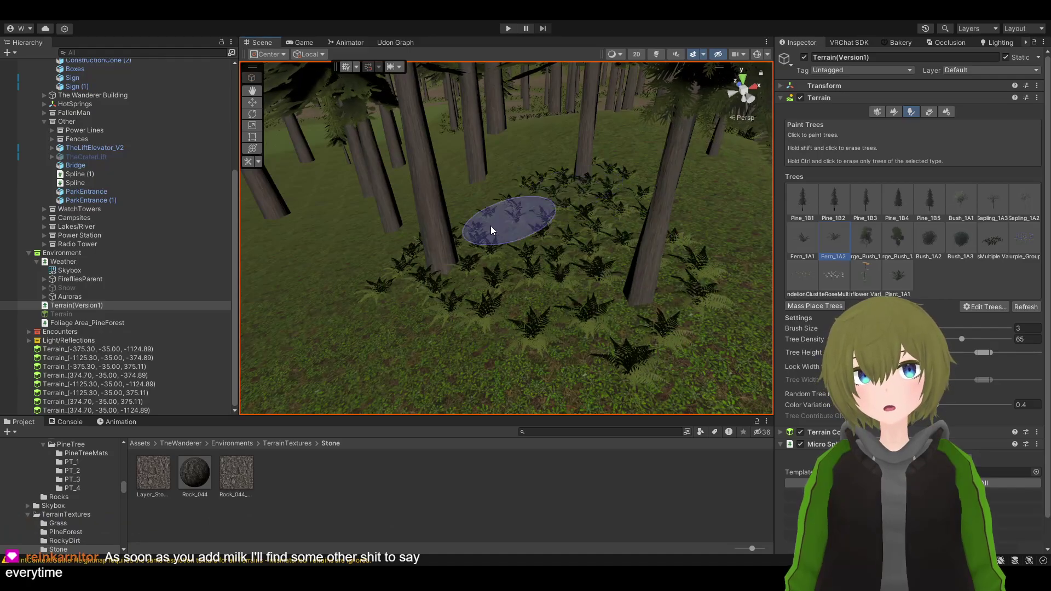
mouse_move(464, 248)
right_mouse_down()
mouse_move(504, 262)
mouse_move(606, 246)
mouse_move(566, 263)
right_mouse_up()
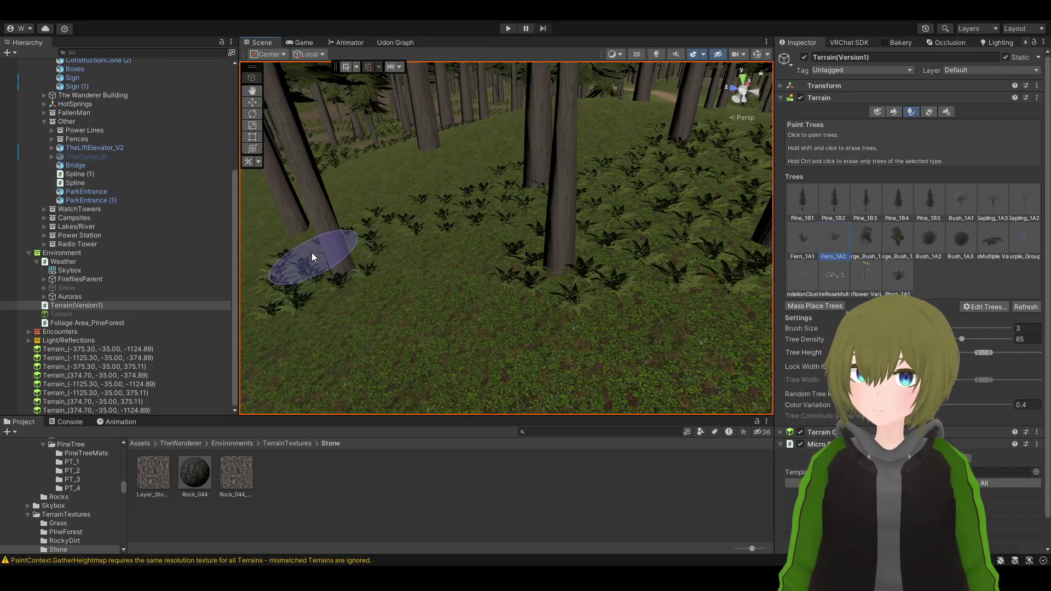
mouse_move(489, 375)
right_mouse_down()
mouse_move(500, 383)
mouse_move(512, 356)
right_mouse_up()
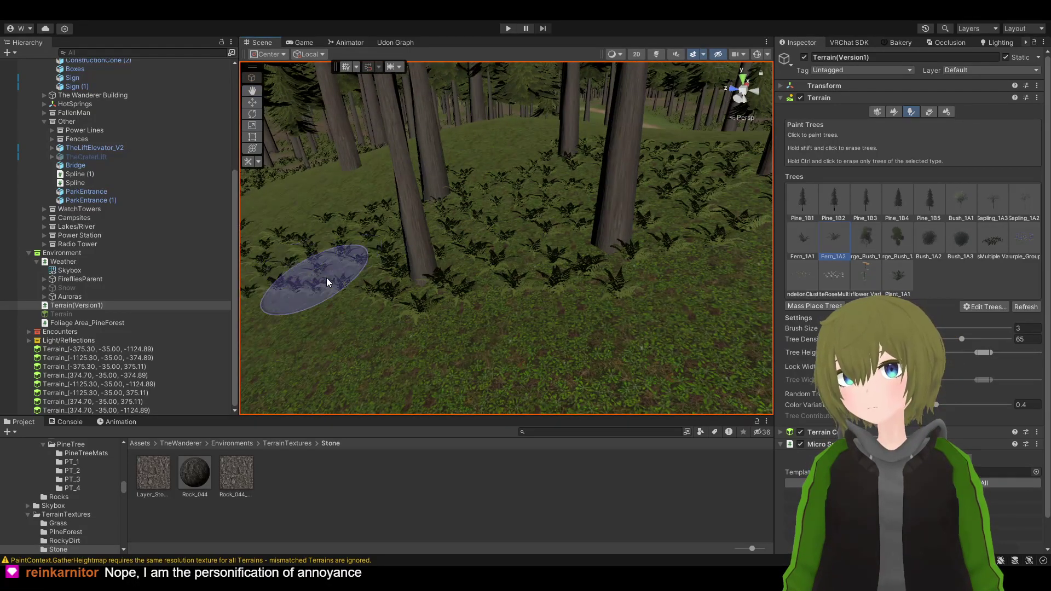
mouse_move(326, 278)
right_mouse_down()
mouse_move(436, 270)
mouse_move(339, 258)
mouse_move(554, 239)
right_mouse_up()
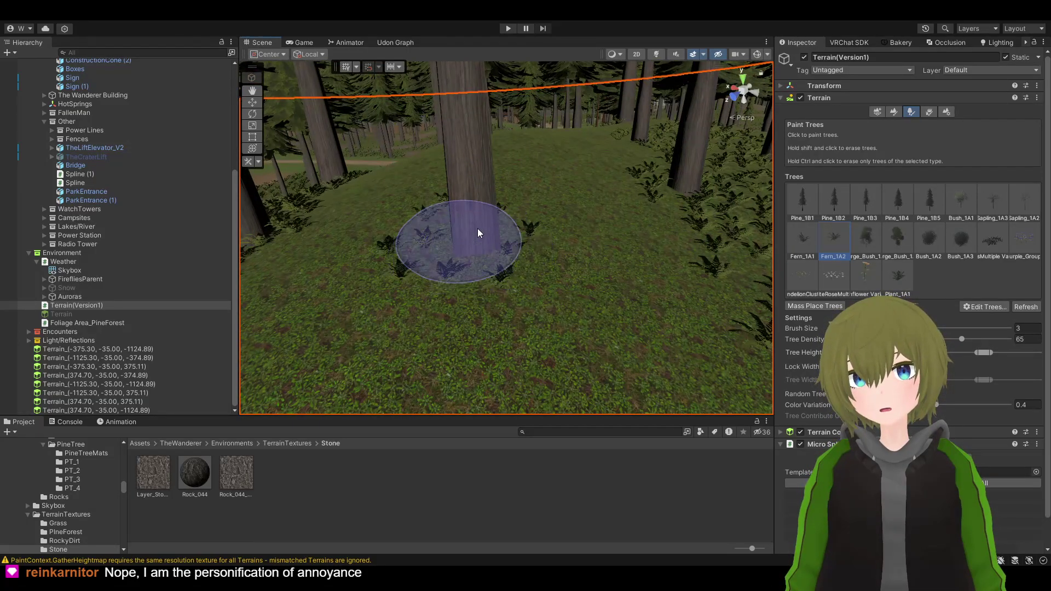
right_click_drag(446, 250, 449, 242)
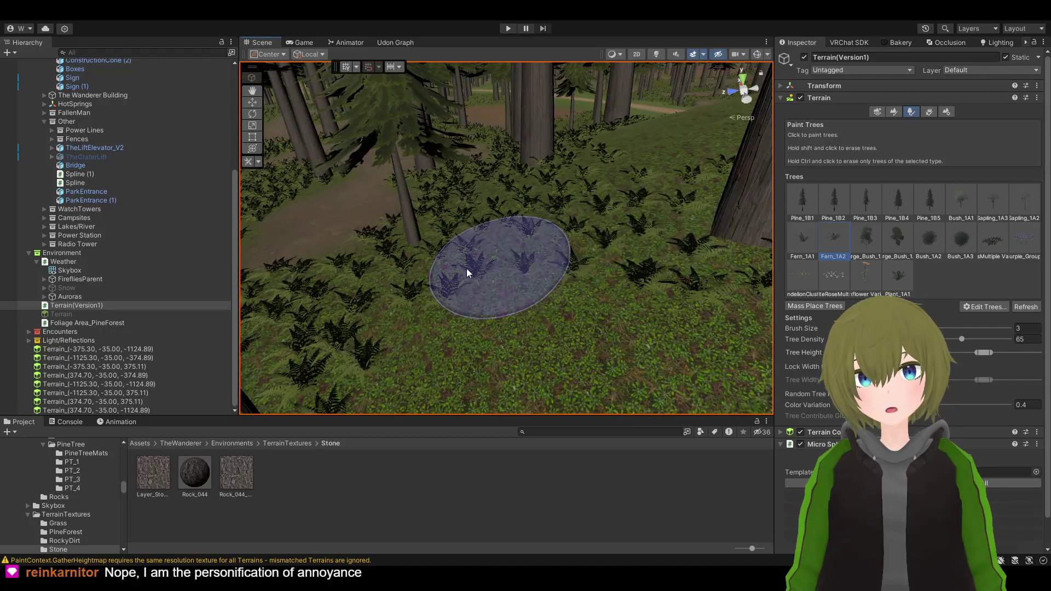
right_click_drag(466, 271, 335, 286)
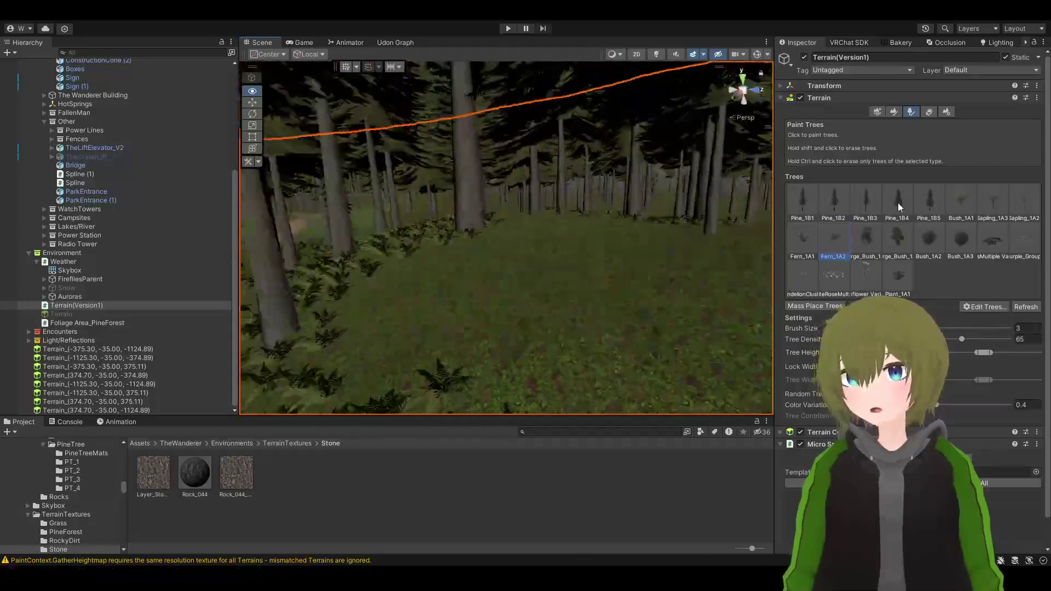
mouse_move(898, 207)
right_mouse_down()
mouse_move(624, 254)
mouse_move(791, 244)
mouse_move(802, 311)
mouse_move(1039, 298)
mouse_move(190, 293)
mouse_move(199, 281)
mouse_move(535, 290)
right_mouse_up()
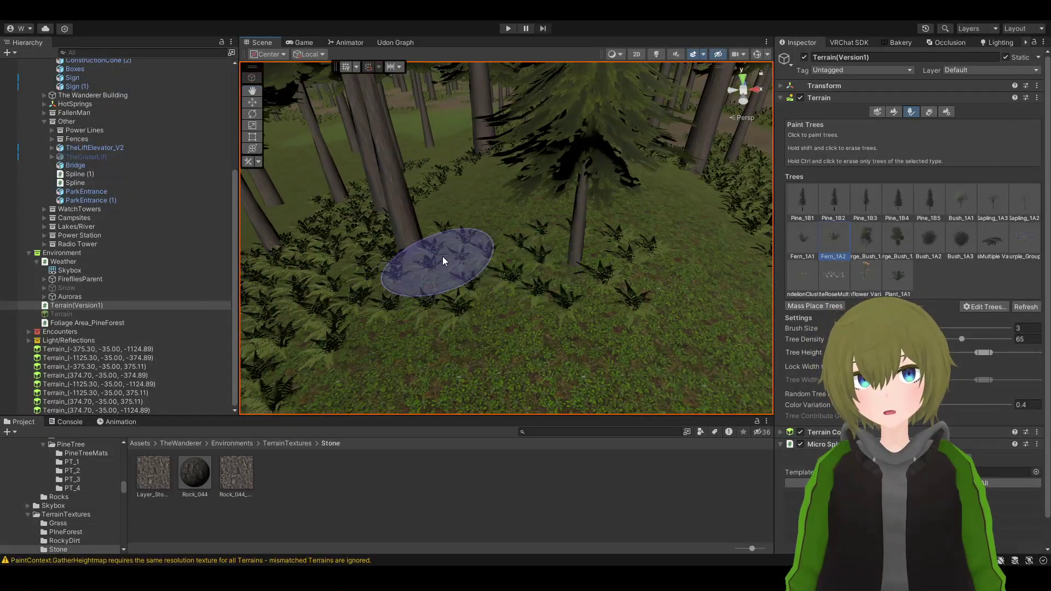
mouse_move(589, 271)
right_mouse_down()
mouse_move(279, 298)
mouse_move(619, 199)
right_mouse_up()
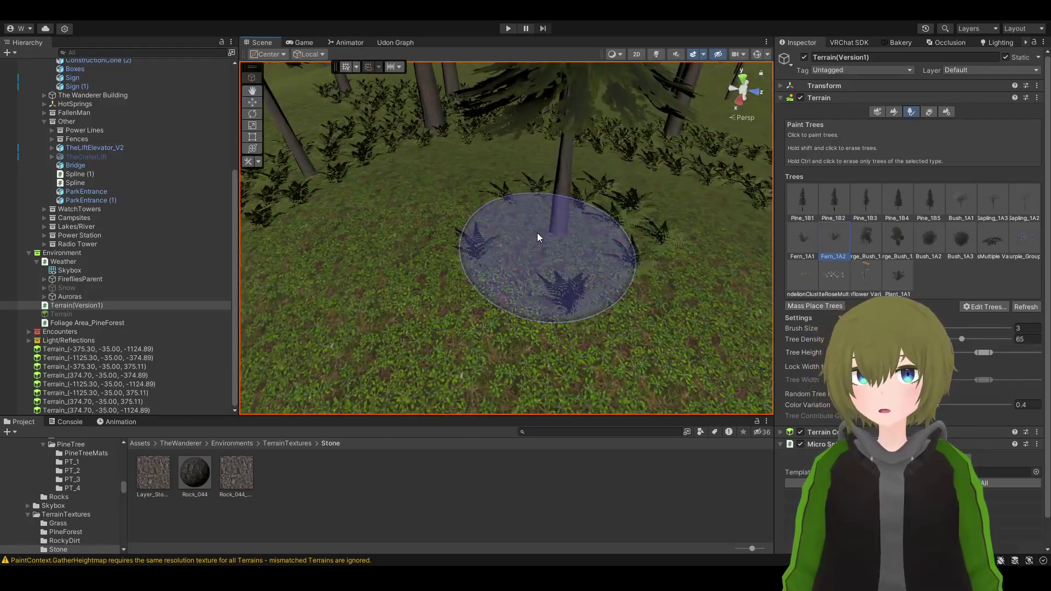
mouse_move(537, 232)
left_mouse_down()
mouse_move(414, 230)
mouse_move(304, 199)
left_mouse_up()
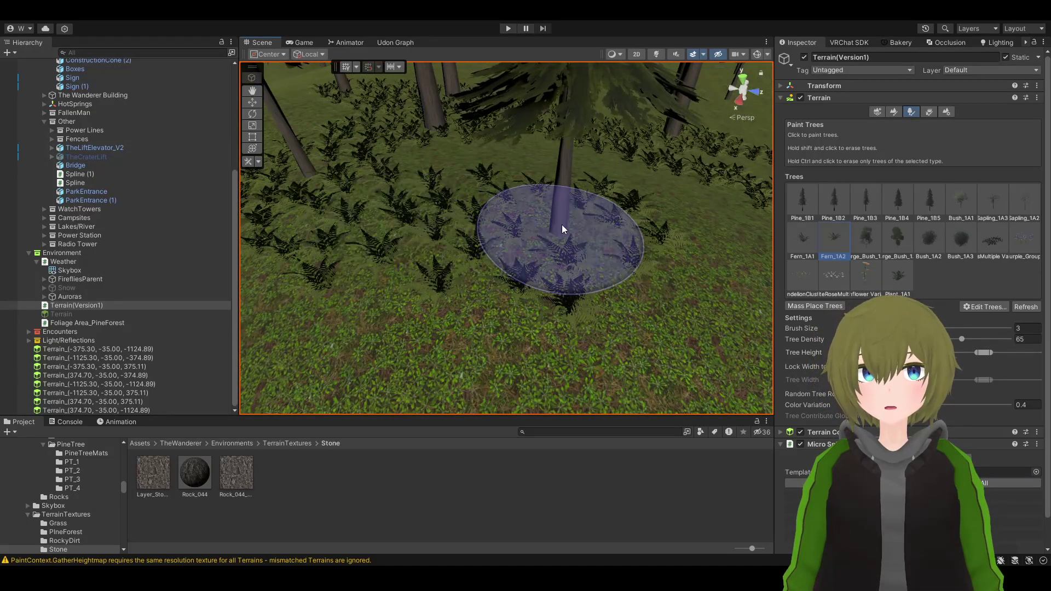
Paint Fern_1A2 ferns around the pine trunk and in a long band across bare ground
mouse_move(564, 224)
left_mouse_down()
mouse_move(389, 178)
mouse_move(382, 199)
left_mouse_up()
mouse_move(136, 196)
right_mouse_down()
mouse_move(167, 208)
mouse_move(493, 220)
mouse_move(471, 155)
mouse_move(514, 285)
right_mouse_up()
mouse_move(517, 156)
right_mouse_down()
mouse_move(312, 187)
mouse_move(304, 164)
mouse_move(388, 268)
right_mouse_up()
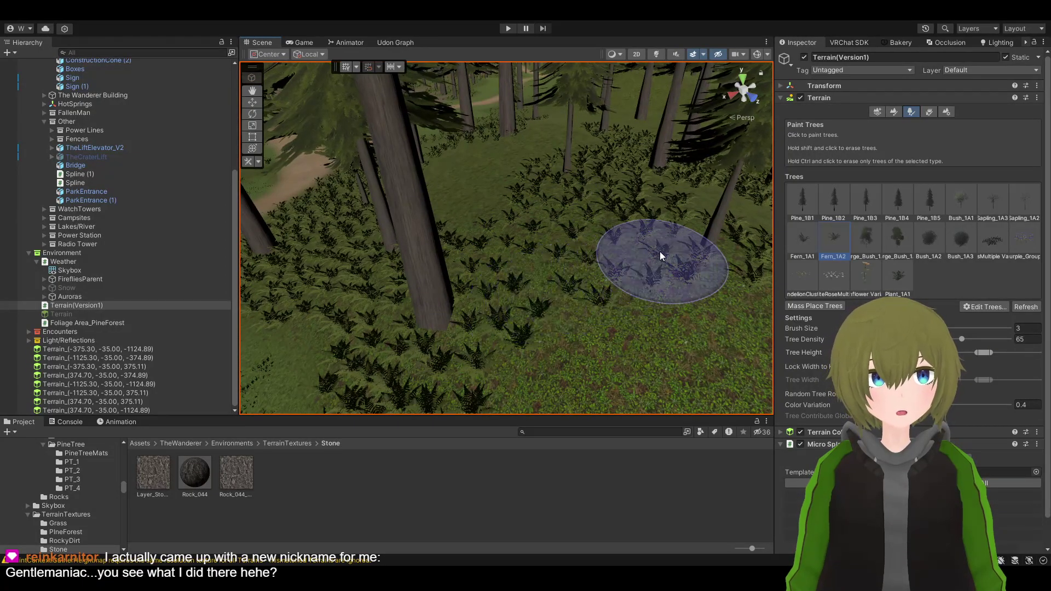
mouse_move(403, 353)
right_mouse_down()
mouse_move(482, 323)
mouse_move(674, 300)
mouse_move(665, 298)
mouse_move(720, 335)
mouse_move(441, 300)
mouse_move(570, 287)
mouse_move(728, 299)
mouse_move(863, 254)
mouse_move(678, 307)
mouse_move(605, 272)
mouse_move(507, 343)
mouse_move(439, 322)
mouse_move(281, 324)
mouse_move(328, 321)
right_mouse_up()
left_click(496, 268)
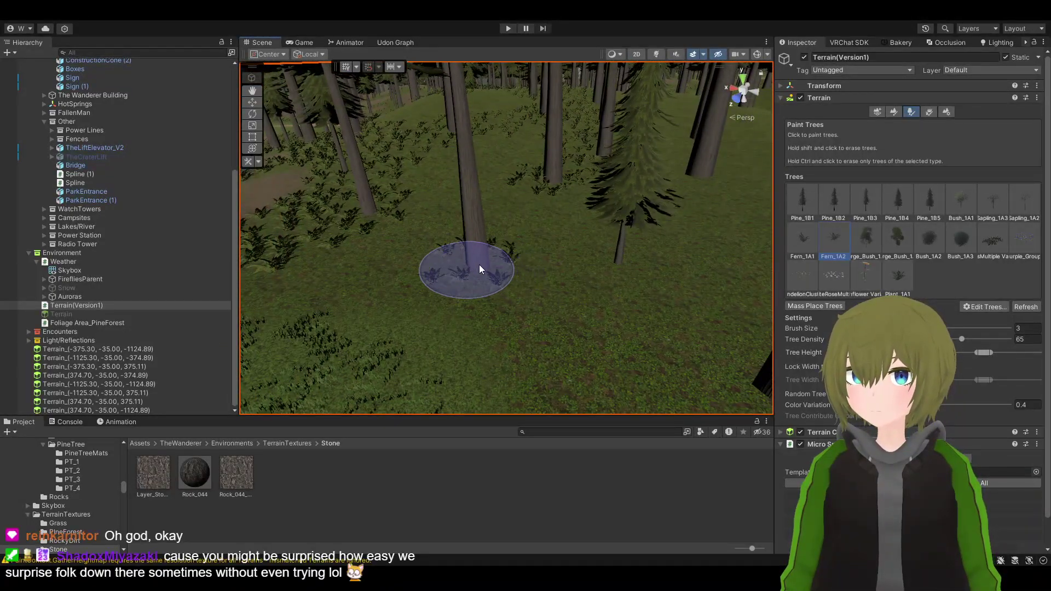
mouse_move(567, 268)
left_mouse_down()
mouse_move(629, 263)
mouse_move(377, 234)
left_mouse_up()
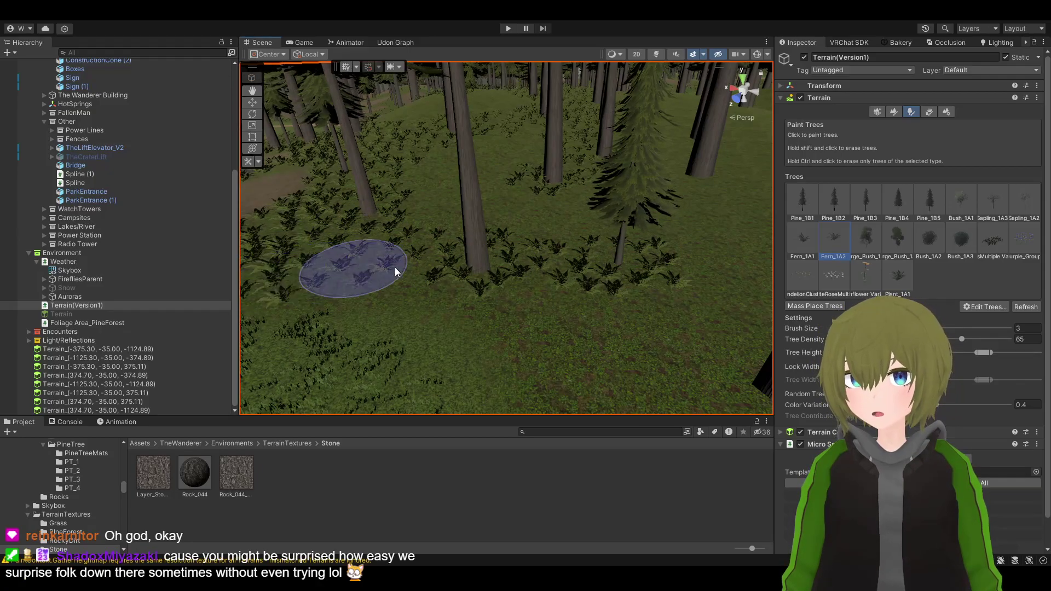
mouse_move(508, 264)
right_mouse_down()
mouse_move(649, 298)
mouse_move(596, 278)
mouse_move(706, 276)
mouse_move(588, 279)
right_mouse_up()
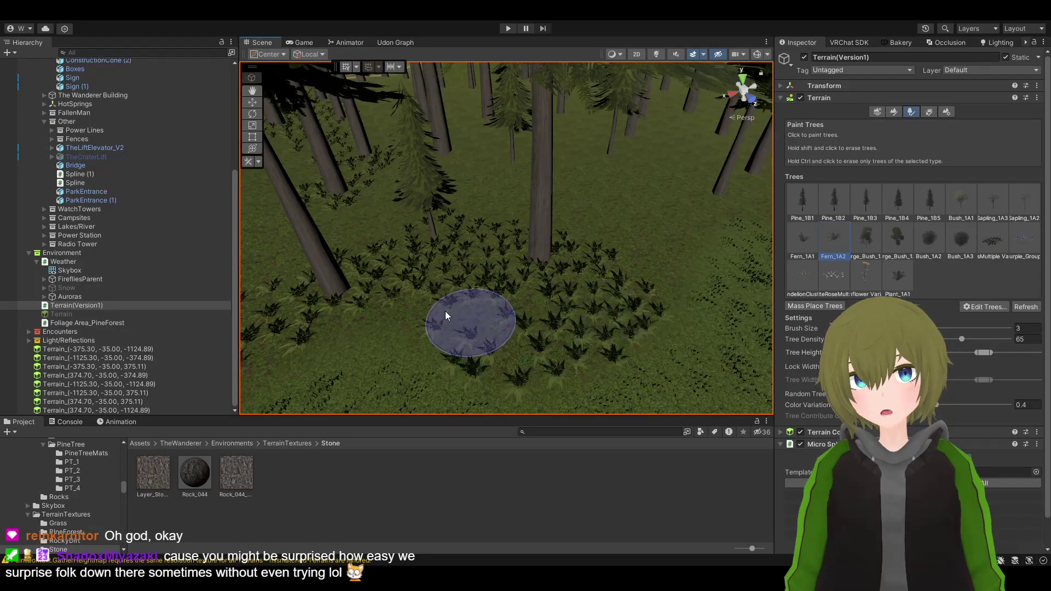
mouse_move(535, 264)
right_mouse_down()
mouse_move(476, 256)
mouse_move(661, 234)
mouse_move(425, 223)
mouse_move(291, 193)
mouse_move(400, 217)
mouse_move(352, 270)
right_mouse_up()
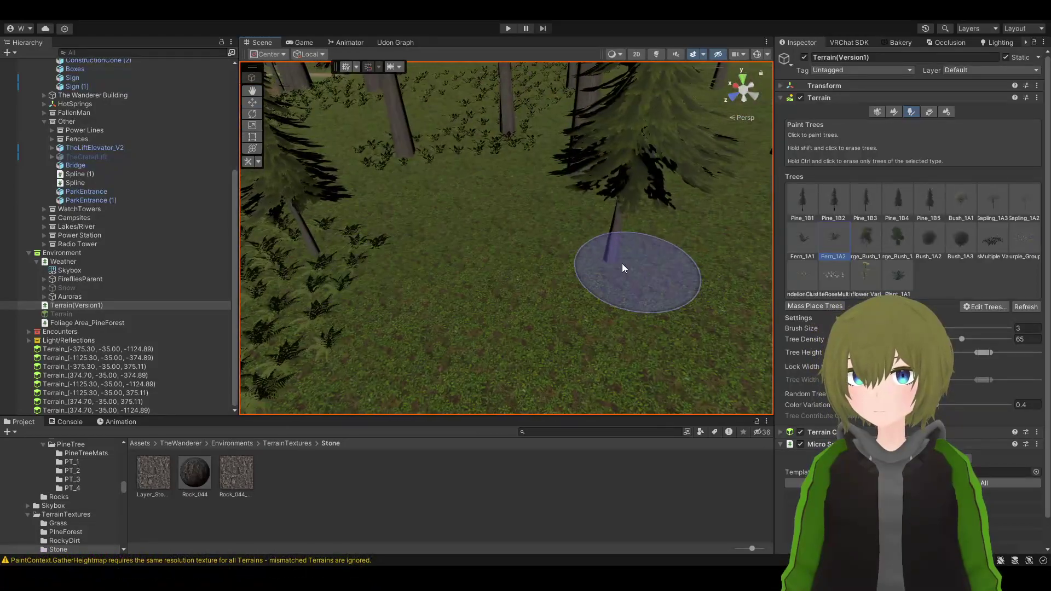
mouse_move(593, 266)
right_mouse_down()
mouse_move(664, 249)
mouse_move(556, 190)
right_mouse_up()
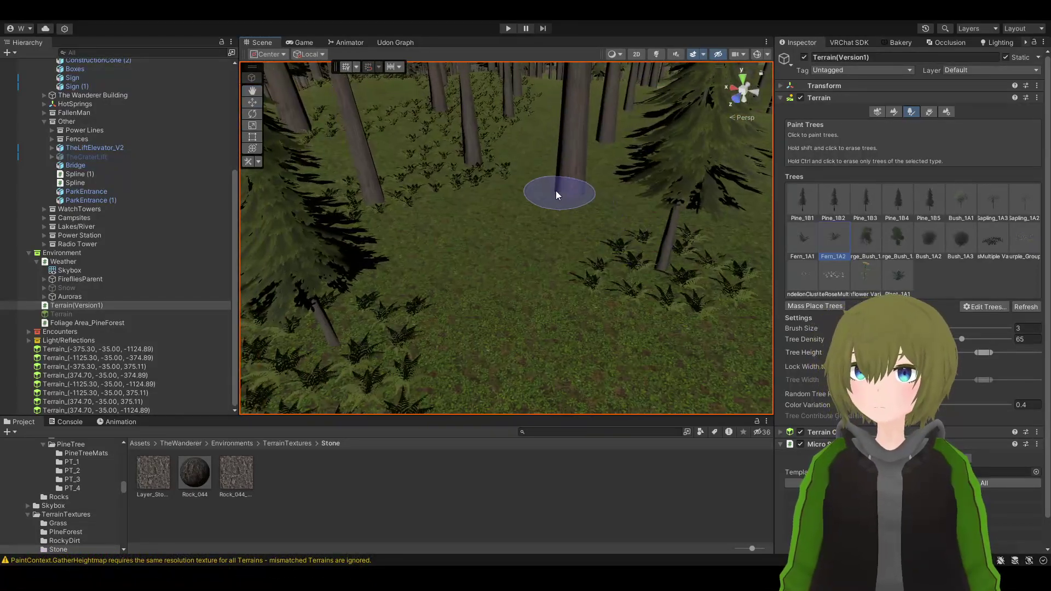
mouse_move(537, 179)
left_mouse_down()
mouse_move(587, 198)
mouse_move(635, 268)
left_mouse_up()
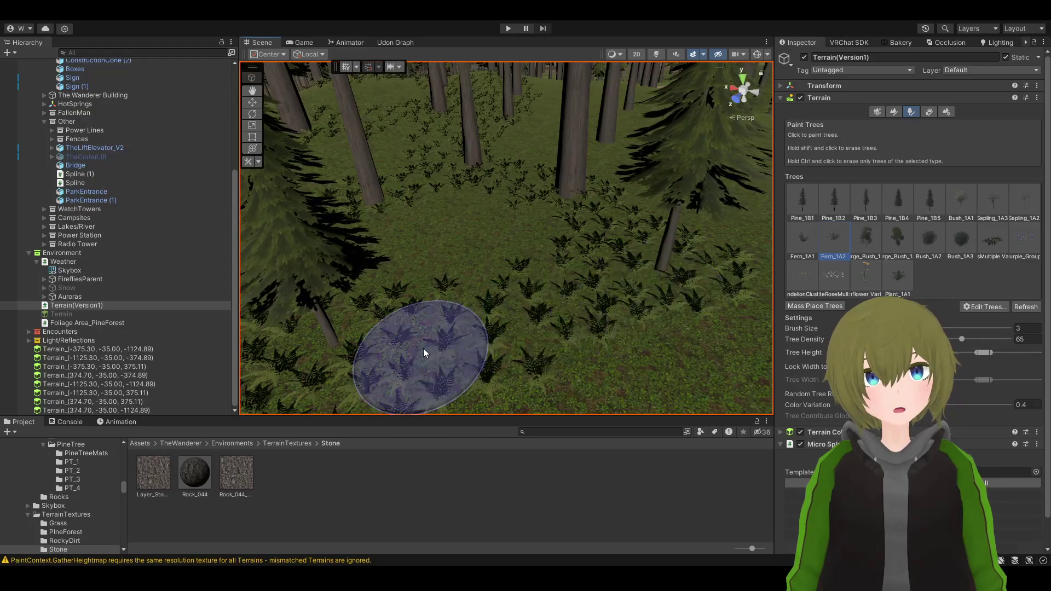
Paint ferns around two tree trunks and along a path up and to the right
mouse_move(365, 308)
right_mouse_down()
mouse_move(537, 277)
mouse_move(578, 300)
right_mouse_up()
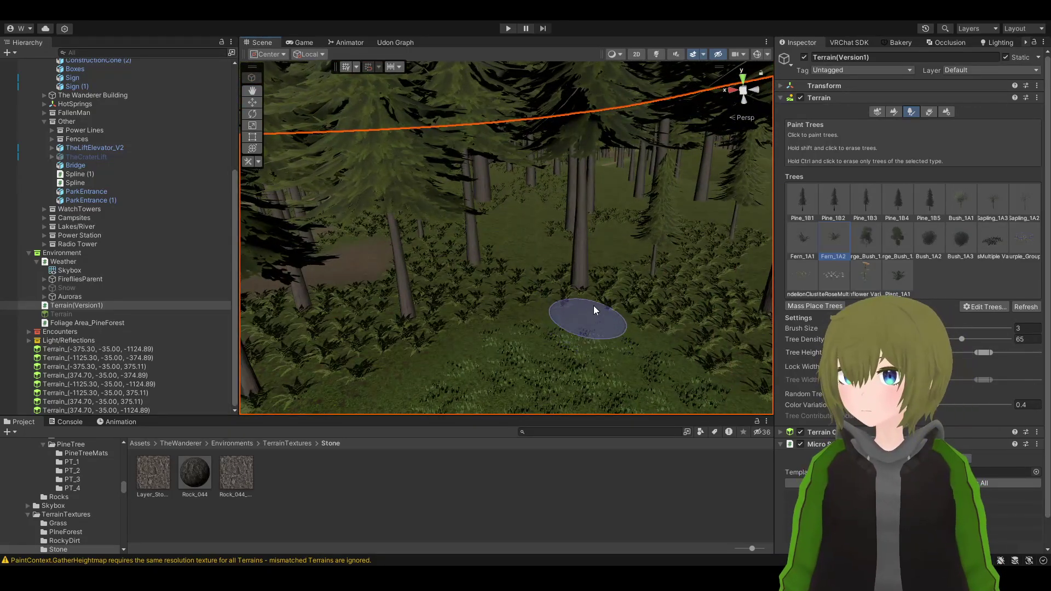
mouse_move(542, 403)
right_mouse_down()
mouse_move(649, 320)
mouse_move(683, 342)
mouse_move(455, 345)
right_mouse_up()
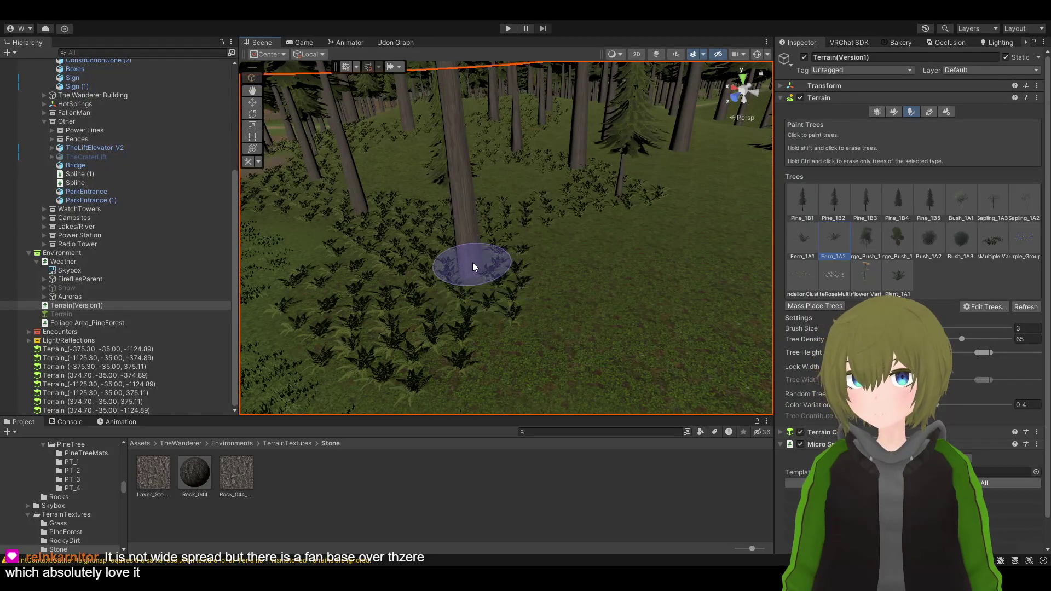
mouse_move(547, 311)
right_mouse_down()
mouse_move(430, 263)
mouse_move(286, 253)
mouse_move(849, 283)
mouse_move(540, 252)
mouse_move(634, 252)
mouse_move(701, 280)
mouse_move(778, 283)
mouse_move(750, 267)
right_mouse_up()
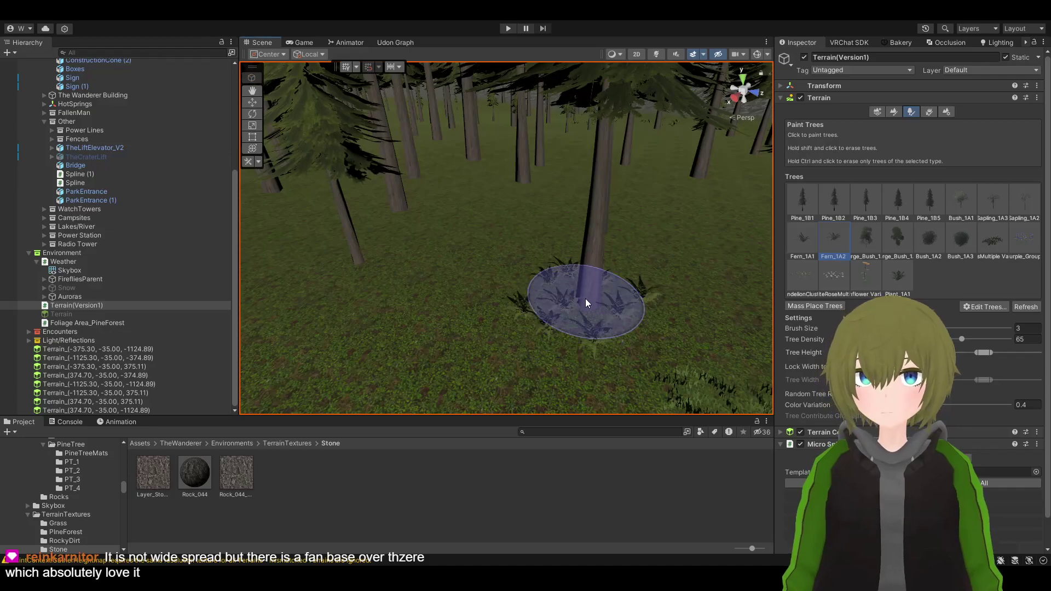
mouse_move(607, 320)
right_mouse_down()
mouse_move(558, 326)
mouse_move(577, 236)
right_mouse_up()
left_click_drag(577, 237, 501, 280)
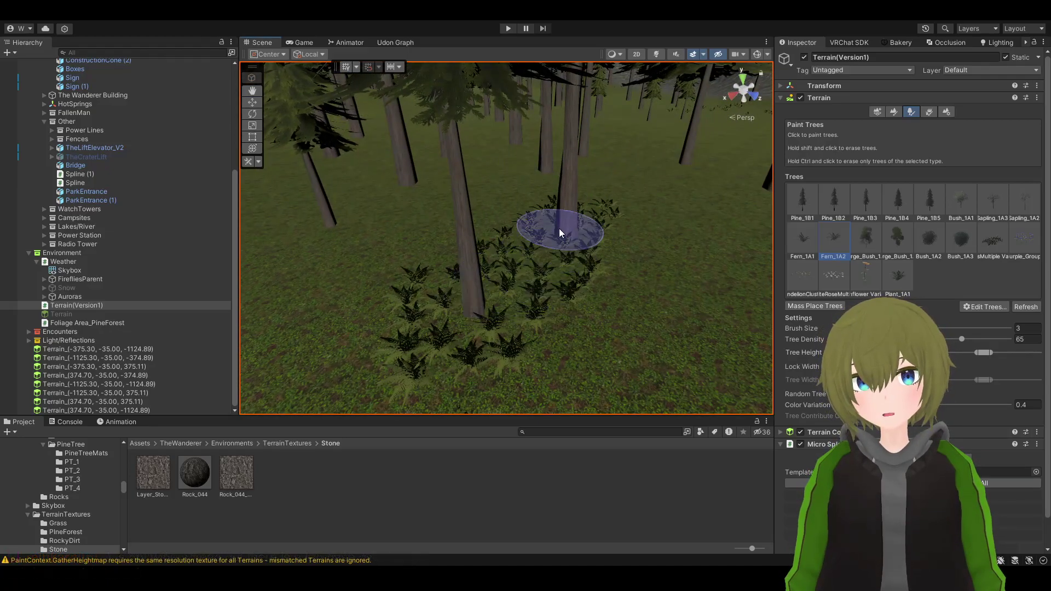
left_click_drag(320, 234, 402, 192)
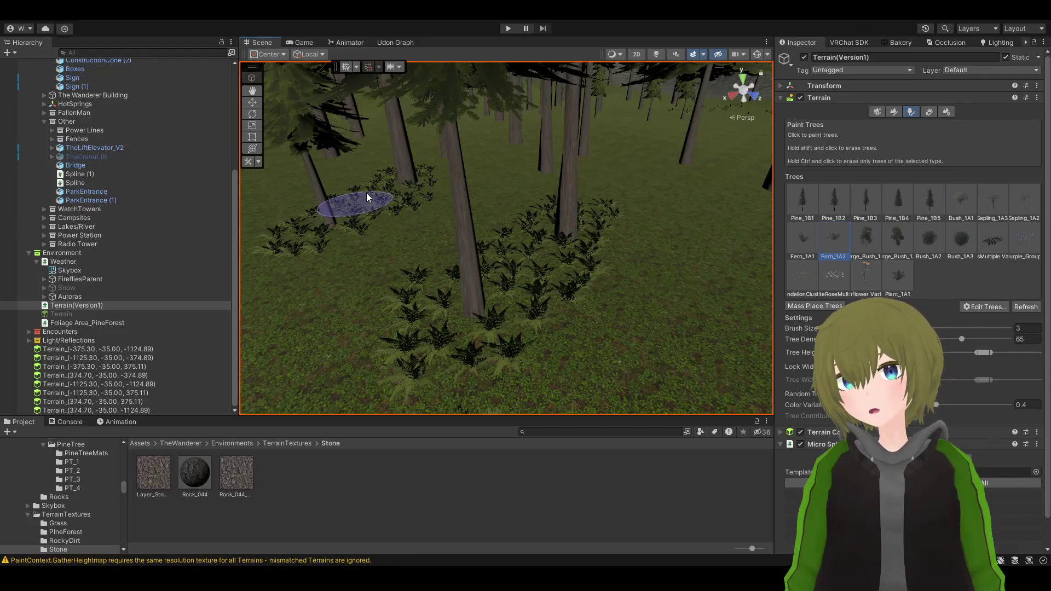
key("a")
mouse_move(365, 194)
right_mouse_down()
mouse_move(348, 194)
mouse_move(377, 183)
mouse_move(402, 199)
right_mouse_up()
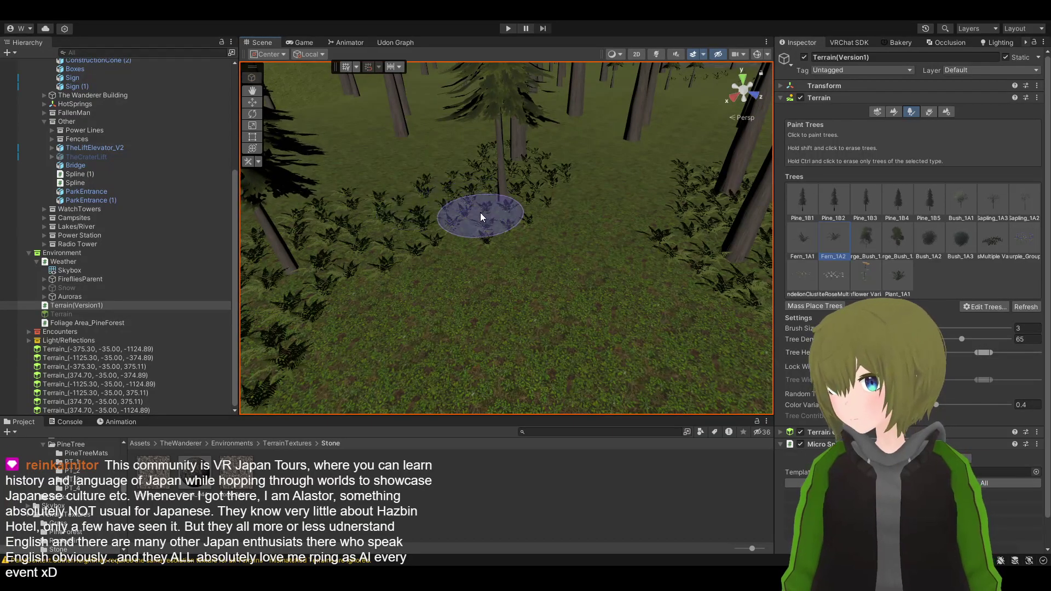
mouse_move(460, 214)
right_mouse_down()
mouse_move(472, 173)
mouse_move(467, 186)
mouse_move(453, 172)
mouse_move(430, 185)
mouse_move(663, 165)
mouse_move(376, 164)
mouse_move(340, 176)
mouse_move(626, 146)
mouse_move(635, 206)
mouse_move(577, 195)
mouse_move(565, 224)
right_mouse_up()
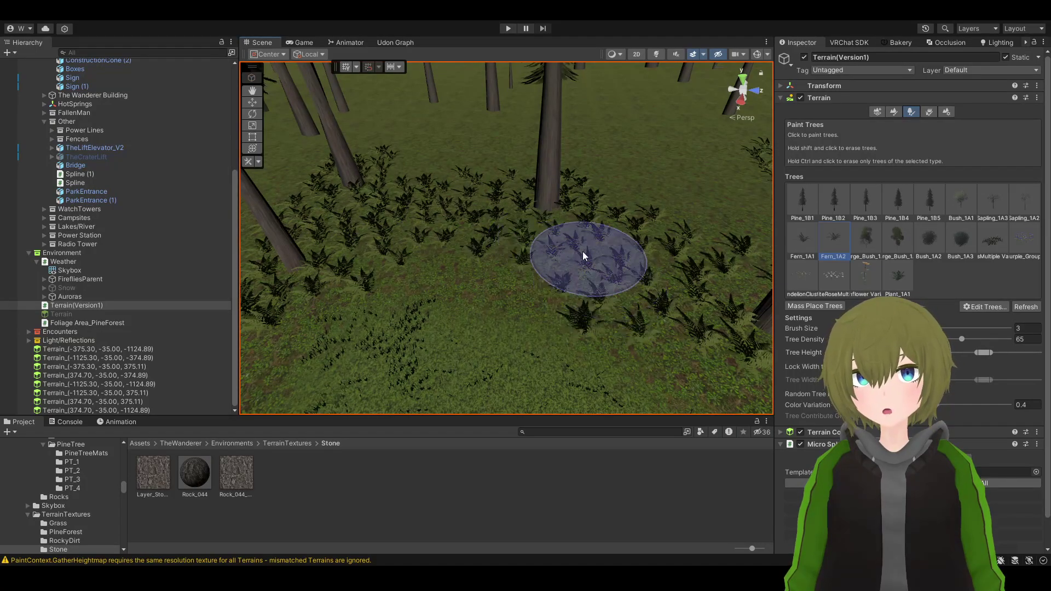
Fly past the dense pines and paint ferns across the open grass among the trees
right_click_drag(603, 288, 635, 195)
mouse_move(828, 182)
right_mouse_down()
mouse_move(850, 169)
mouse_move(483, 228)
mouse_move(366, 227)
mouse_move(336, 263)
mouse_move(369, 179)
mouse_move(364, 212)
mouse_move(298, 285)
mouse_move(463, 305)
mouse_move(319, 331)
mouse_move(383, 327)
mouse_move(347, 322)
right_mouse_up()
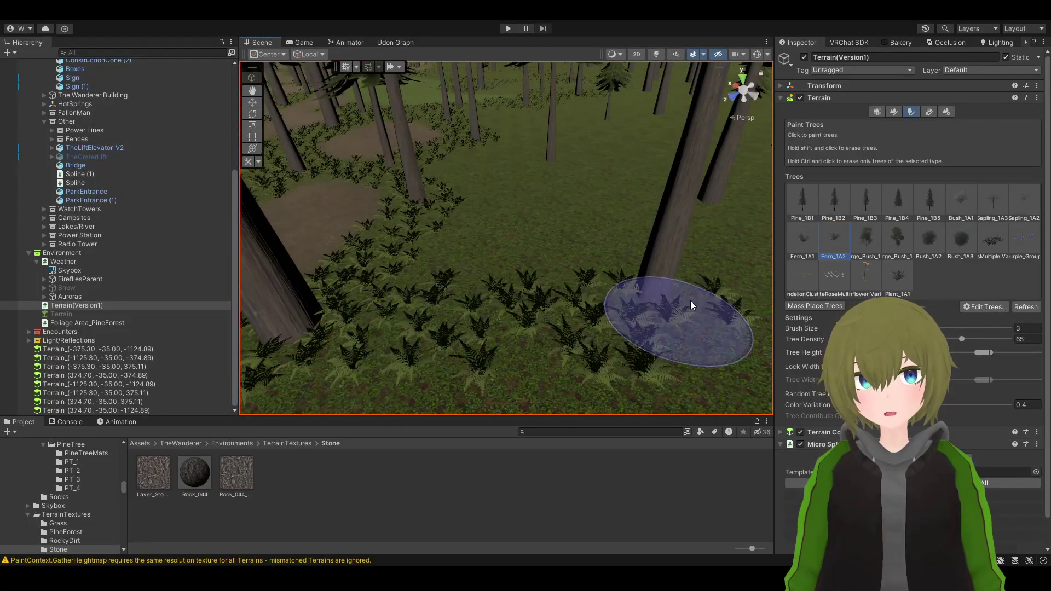
mouse_move(326, 335)
right_mouse_down()
mouse_move(347, 312)
mouse_move(502, 286)
mouse_move(612, 284)
right_mouse_up()
left_click_drag(612, 285, 607, 260)
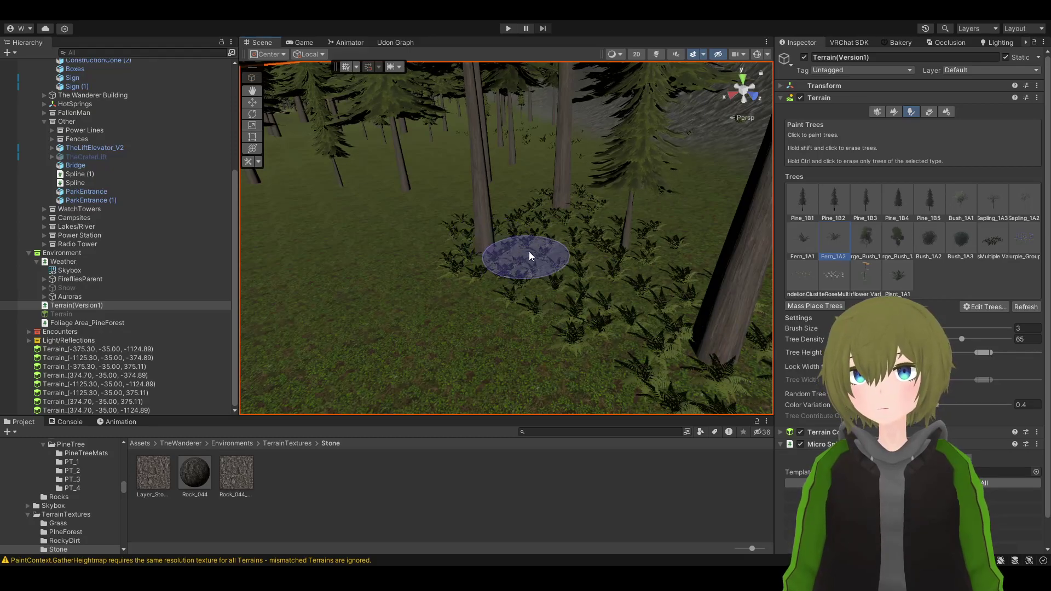
mouse_move(594, 222)
right_mouse_down()
mouse_move(603, 228)
mouse_move(521, 235)
mouse_move(564, 237)
mouse_move(399, 301)
mouse_move(406, 289)
mouse_move(631, 260)
right_mouse_up()
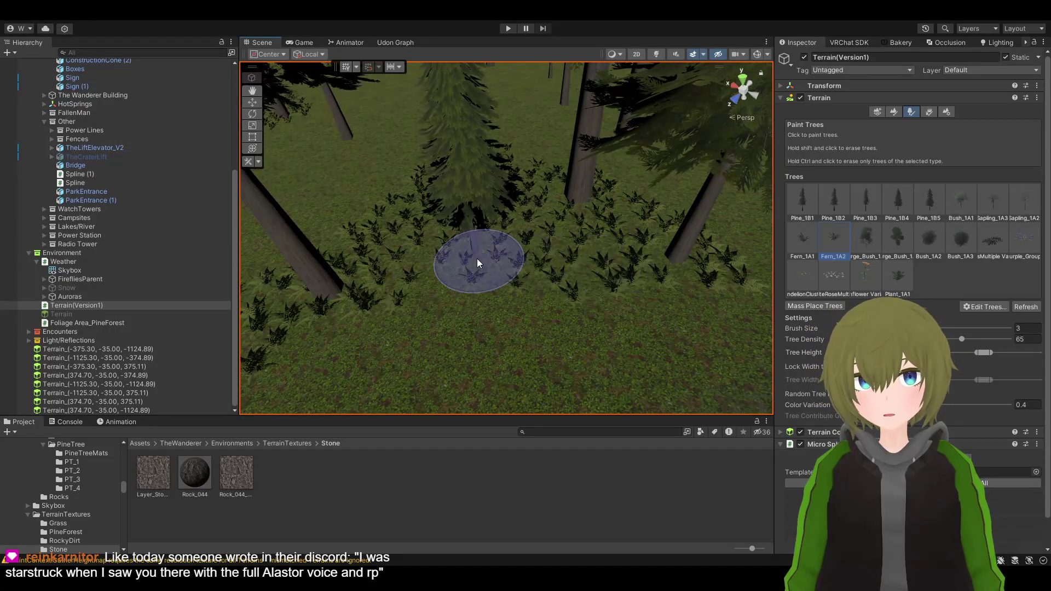
mouse_move(566, 244)
right_mouse_down()
mouse_move(488, 246)
mouse_move(479, 235)
mouse_move(633, 157)
mouse_move(610, 181)
mouse_move(756, 150)
mouse_move(629, 202)
mouse_move(574, 239)
right_mouse_up()
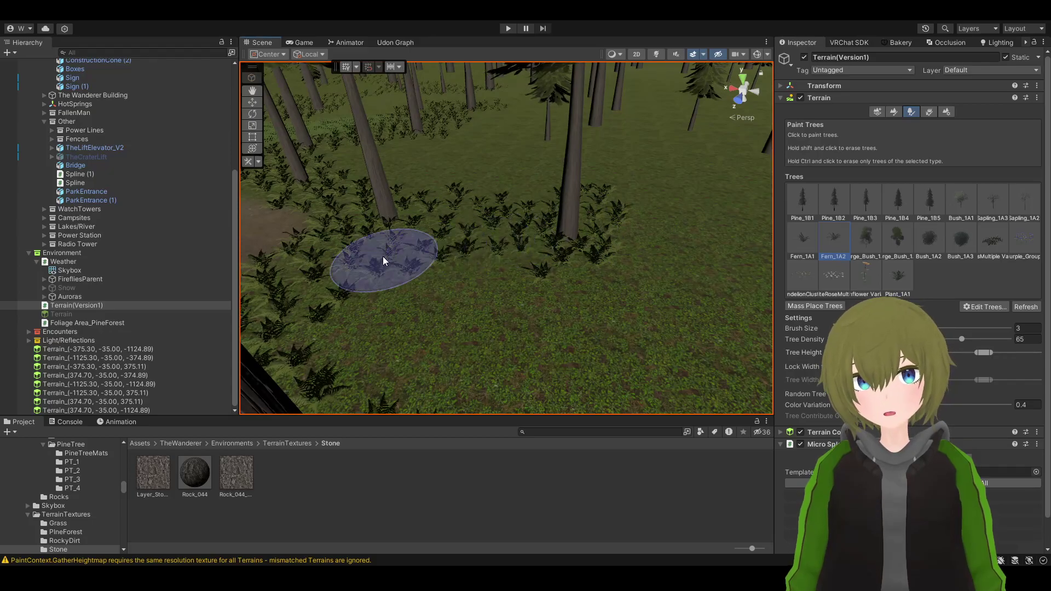
Fly the Scene view from the rocky slope through the forest, out over the fern ground and pines
mouse_move(383, 261)
right_mouse_down()
mouse_move(500, 219)
mouse_move(498, 207)
mouse_move(258, 218)
mouse_move(207, 197)
mouse_move(582, 160)
mouse_move(755, 124)
mouse_move(803, 166)
mouse_move(633, 241)
right_mouse_up()
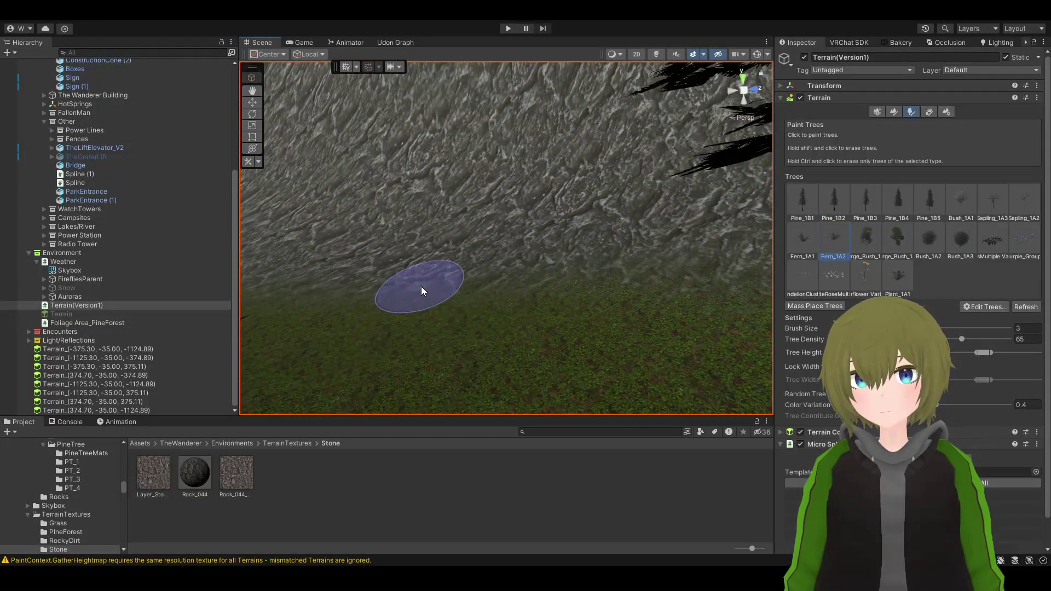
mouse_move(421, 287)
right_mouse_down()
mouse_move(403, 272)
mouse_move(286, 268)
mouse_move(443, 259)
right_mouse_up()
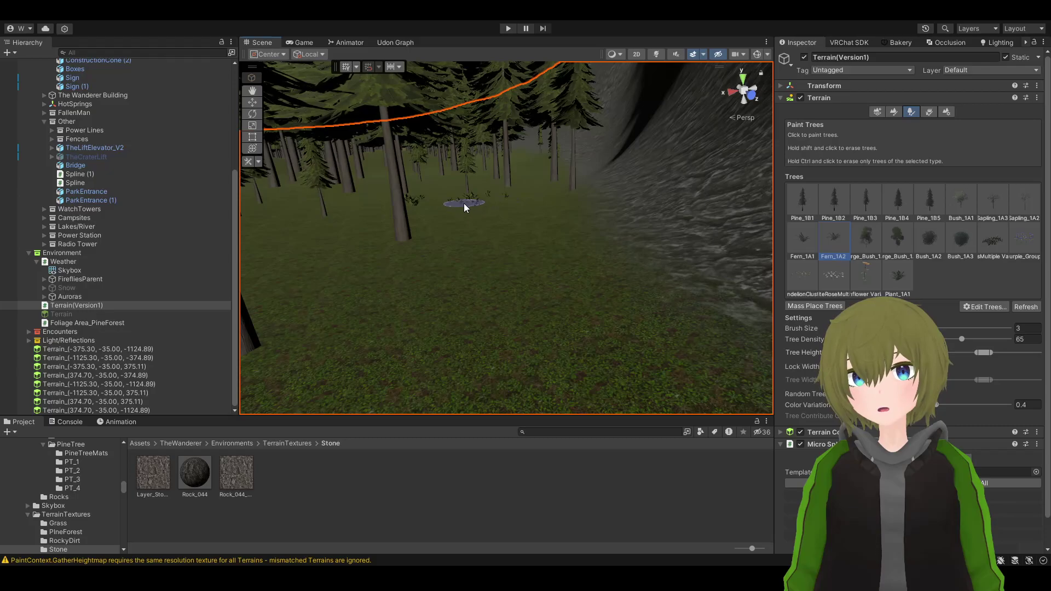
mouse_move(418, 204)
right_mouse_down()
mouse_move(512, 216)
mouse_move(228, 333)
mouse_move(321, 270)
mouse_move(477, 238)
right_mouse_up()
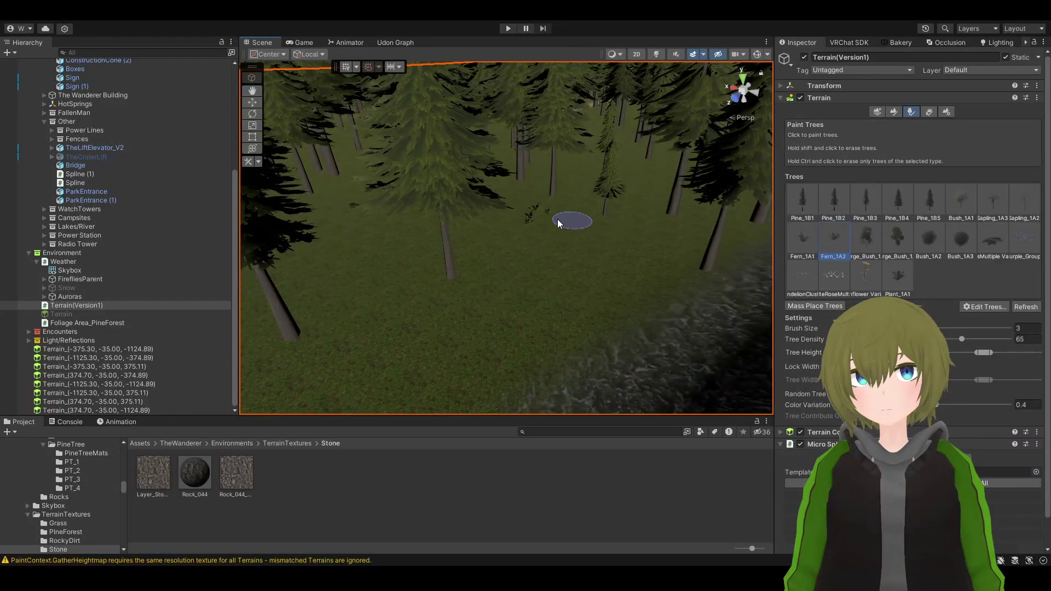
right_click_drag(528, 211, 433, 207)
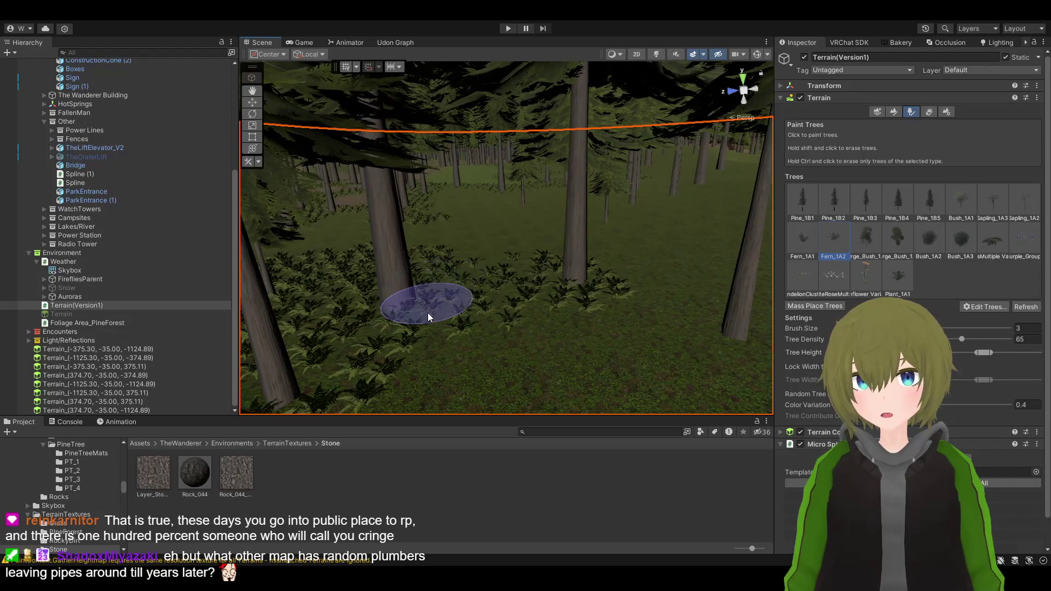
right_click_drag(411, 315, 405, 324)
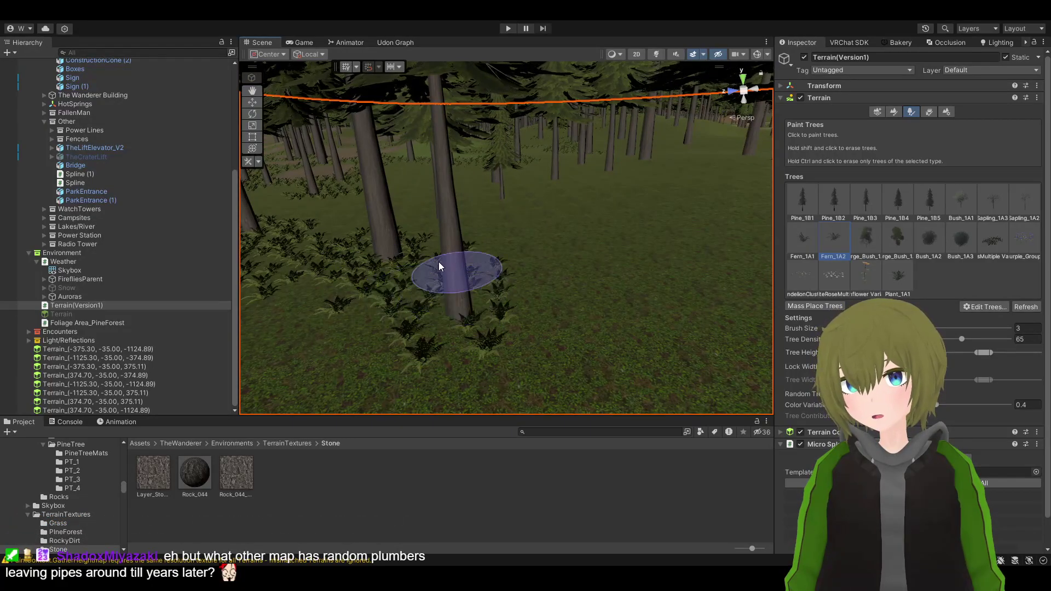
mouse_move(422, 325)
right_mouse_down()
mouse_move(403, 296)
mouse_move(328, 284)
mouse_move(359, 247)
mouse_move(319, 322)
right_mouse_up()
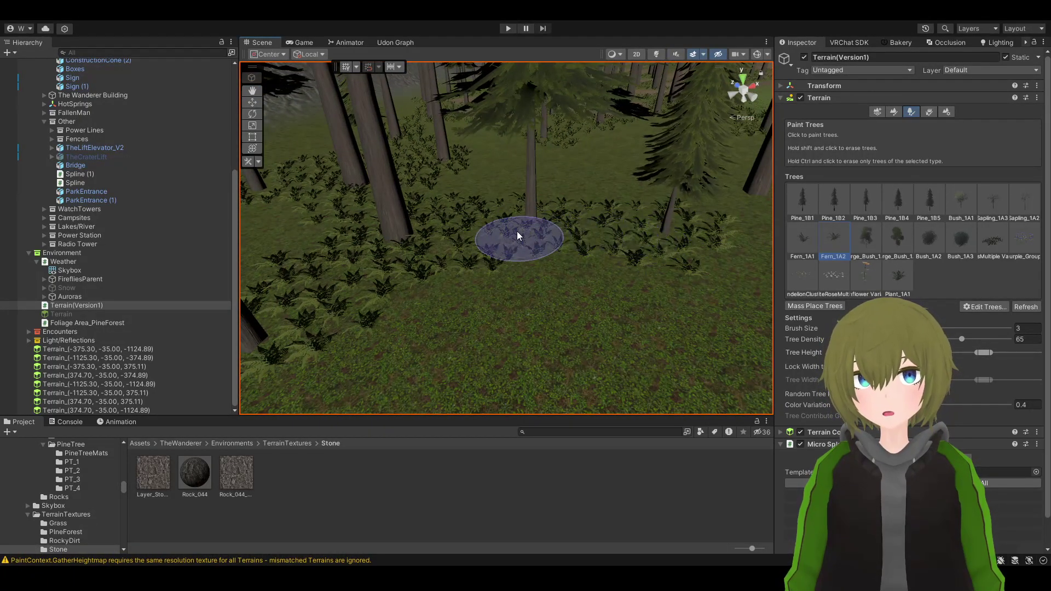
mouse_move(534, 219)
right_mouse_down()
mouse_move(471, 225)
mouse_move(523, 247)
mouse_move(617, 209)
right_mouse_up()
mouse_move(708, 158)
right_mouse_down()
mouse_move(833, 160)
mouse_move(967, 187)
mouse_move(67, 141)
mouse_move(966, 179)
mouse_move(905, 216)
mouse_move(429, 103)
mouse_move(448, 323)
right_mouse_up()
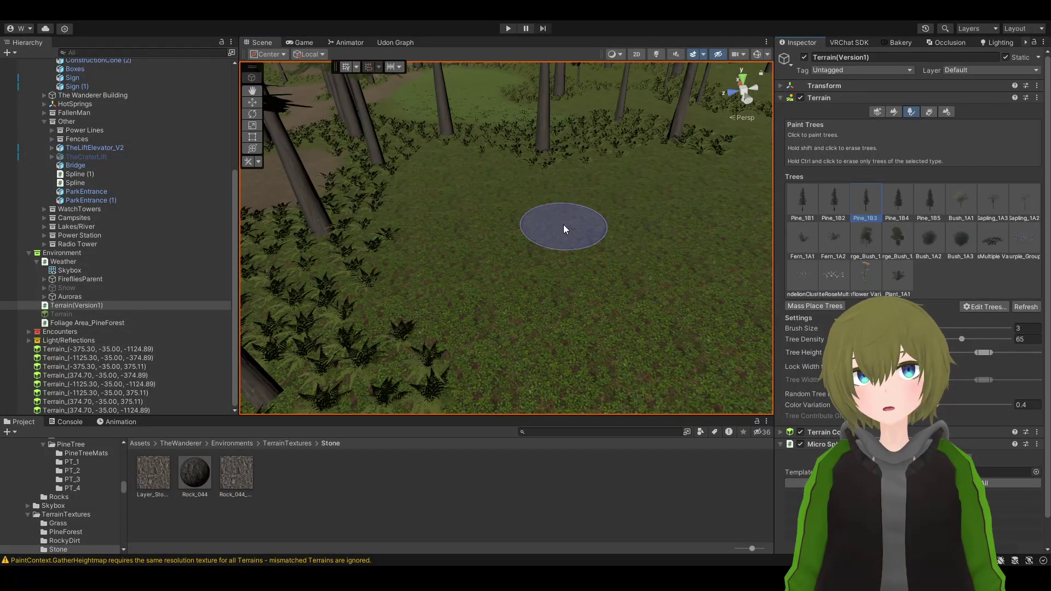
Plant a Pine_1B3 in the clearing, then switch back to Fern_1A2
left_click(564, 225)
mouse_move(564, 225)
right_mouse_down()
mouse_move(597, 41)
mouse_move(617, 132)
mouse_move(586, 233)
right_mouse_up()
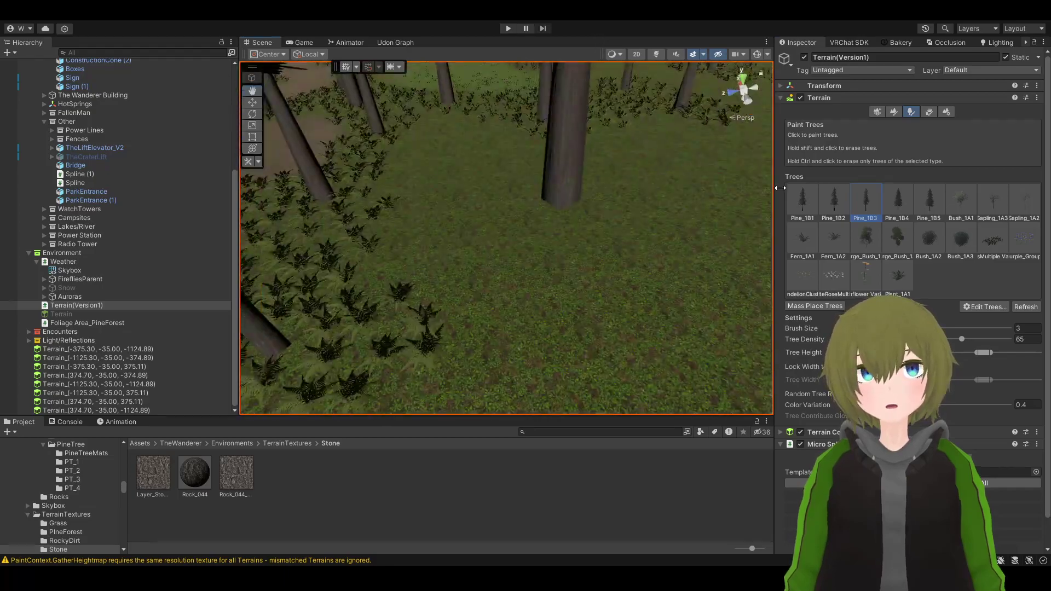
left_click(835, 230)
mouse_move(696, 246)
right_mouse_down()
mouse_move(694, 256)
mouse_move(853, 236)
mouse_move(814, 241)
mouse_move(879, 251)
mouse_move(957, 235)
mouse_move(970, 286)
mouse_move(600, 225)
right_mouse_up()
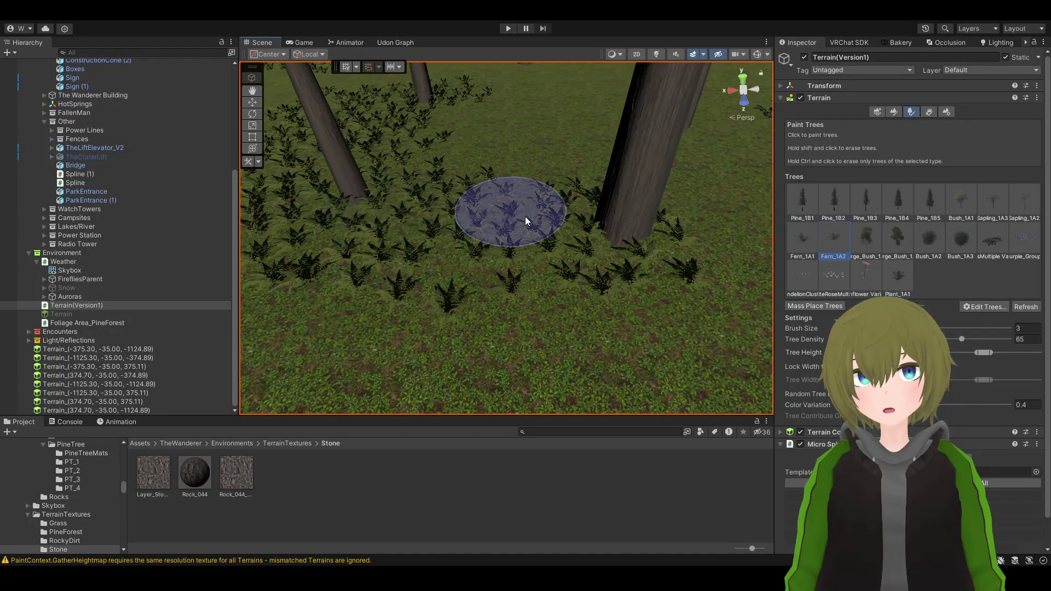
mouse_move(635, 214)
right_mouse_down()
mouse_move(652, 199)
mouse_move(585, 183)
mouse_move(403, 165)
mouse_move(305, 169)
mouse_move(196, 149)
mouse_move(73, 154)
mouse_move(173, 215)
mouse_move(626, 183)
mouse_move(508, 192)
right_mouse_up()
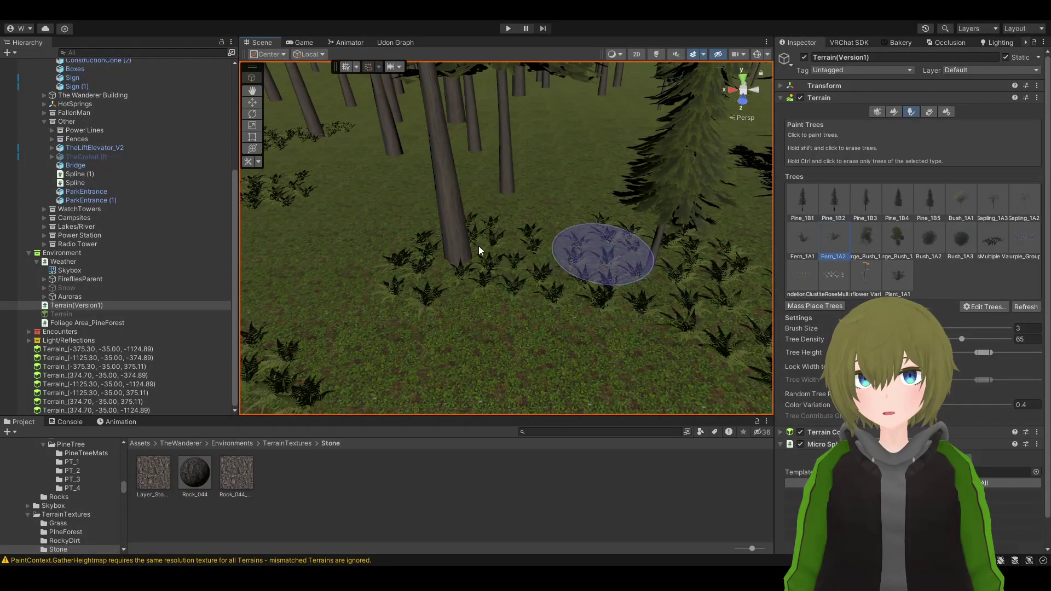
mouse_move(446, 252)
right_mouse_down()
mouse_move(365, 255)
mouse_move(561, 202)
mouse_move(355, 195)
mouse_move(411, 216)
mouse_move(627, 231)
mouse_move(288, 219)
mouse_move(573, 225)
mouse_move(701, 176)
mouse_move(606, 230)
mouse_move(588, 269)
right_mouse_up()
Add fern clusters around the tree base and across the grass to the left
left_click(586, 274)
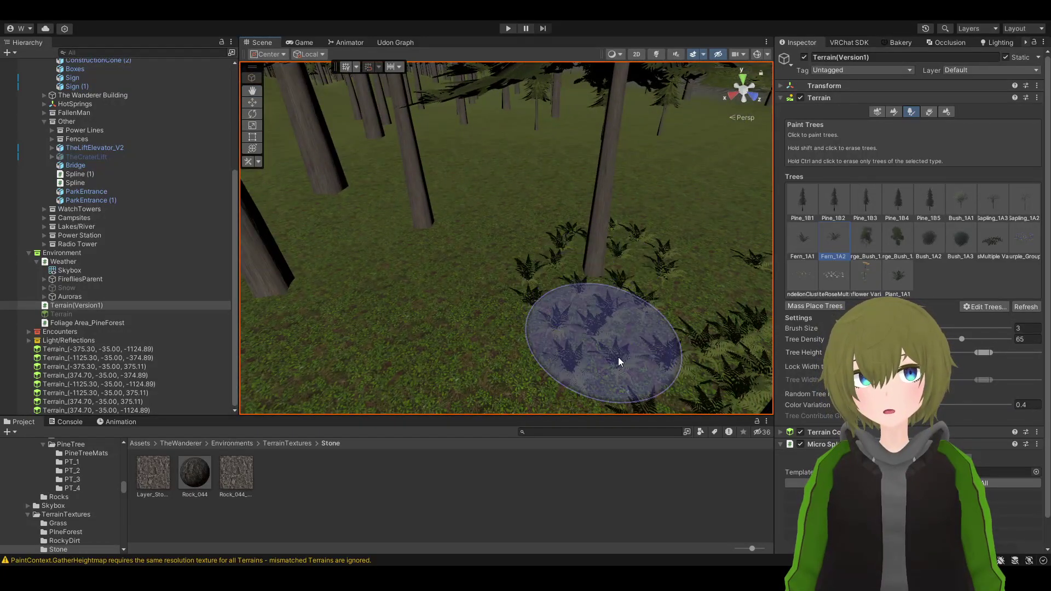
left_click_drag(425, 230, 291, 277)
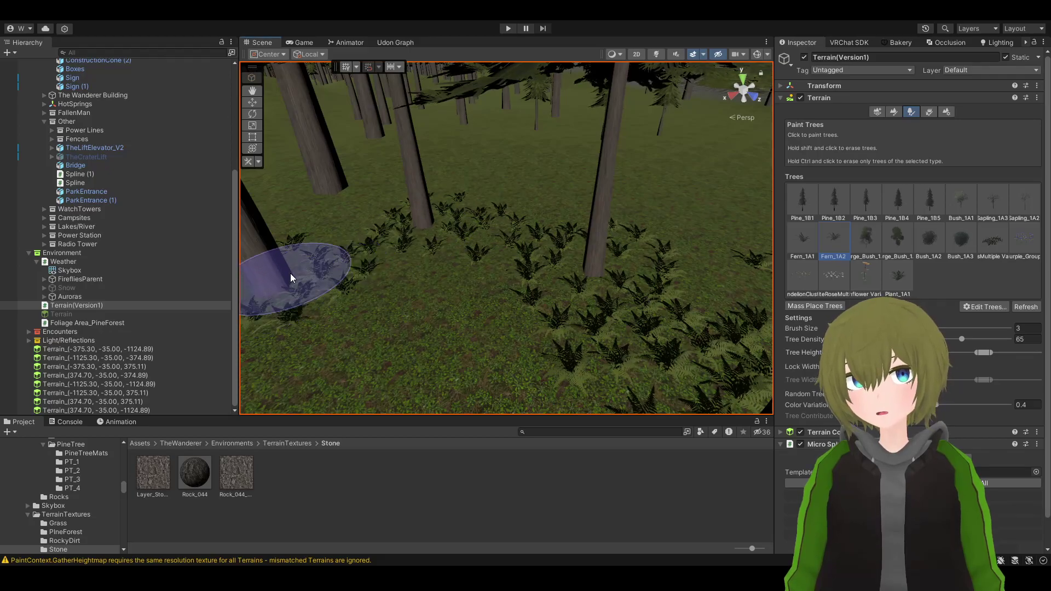
right_click_drag(411, 232, 567, 218)
left_click(461, 217)
mouse_move(461, 218)
right_mouse_down()
mouse_move(84, 227)
mouse_move(206, 197)
mouse_move(615, 195)
mouse_move(573, 186)
mouse_move(554, 164)
mouse_move(554, 121)
mouse_move(547, 159)
mouse_move(560, 209)
right_mouse_up()
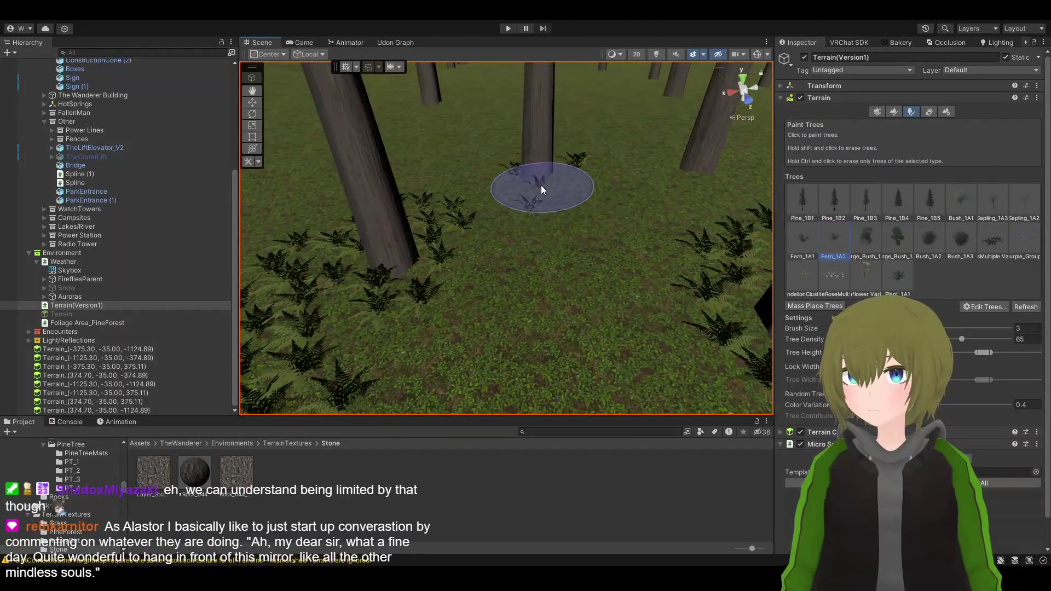
mouse_move(540, 170)
right_mouse_down()
mouse_move(563, 134)
mouse_move(537, 162)
mouse_move(572, 141)
mouse_move(550, 187)
right_mouse_up()
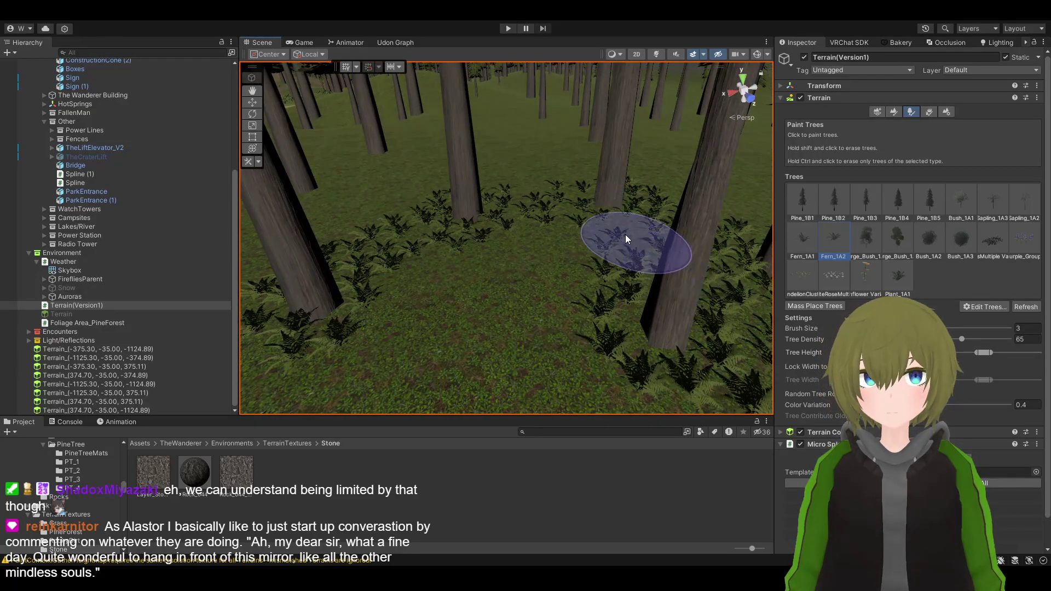
right_click_drag(418, 224, 371, 237)
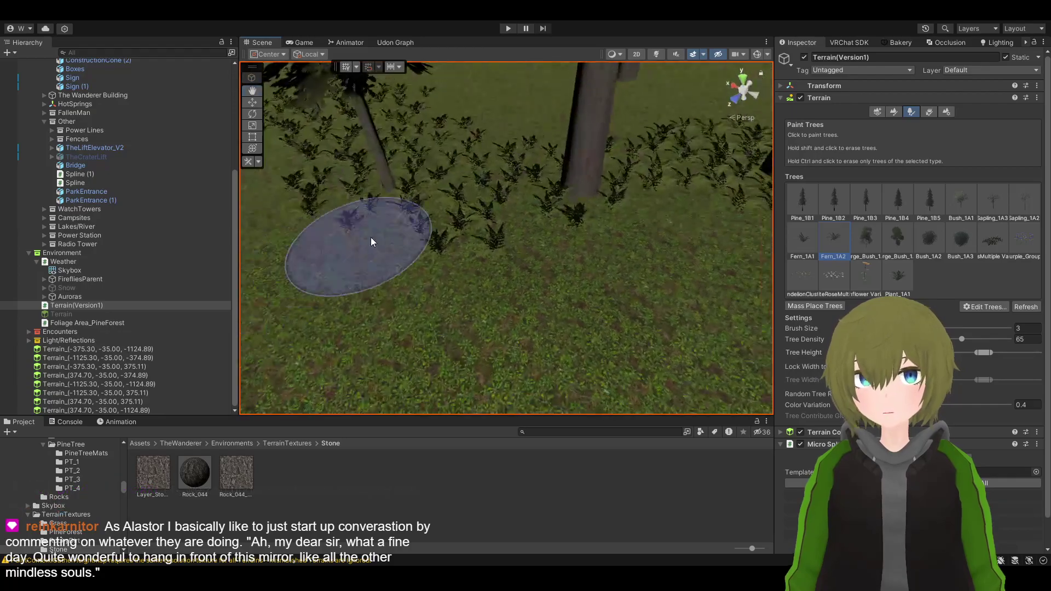
mouse_move(581, 172)
right_mouse_down()
mouse_move(527, 199)
mouse_move(486, 150)
mouse_move(347, 160)
mouse_move(71, 134)
mouse_move(274, 141)
mouse_move(323, 101)
mouse_move(548, 164)
mouse_move(761, 137)
right_mouse_up()
mouse_move(850, 128)
right_mouse_down()
mouse_move(905, 144)
mouse_move(727, 360)
mouse_move(727, 275)
mouse_move(555, 305)
right_mouse_up()
mouse_move(399, 370)
right_mouse_down()
mouse_move(468, 353)
mouse_move(535, 291)
mouse_move(279, 348)
mouse_move(756, 274)
right_mouse_up()
right_click_drag(991, 281, 509, 200)
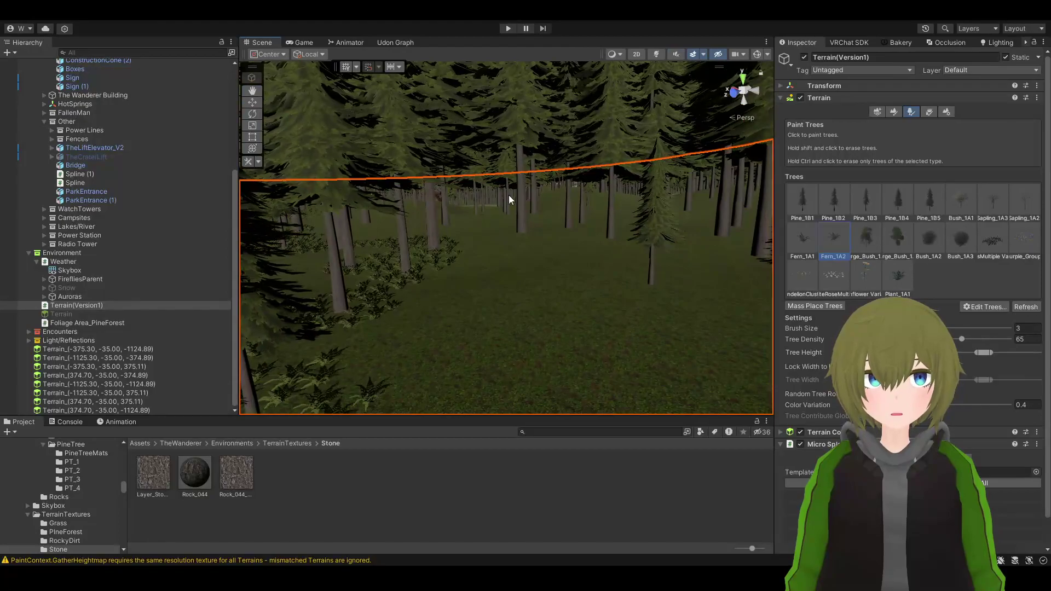
left_click(521, 270)
mouse_move(522, 269)
right_mouse_down()
mouse_move(612, 330)
mouse_move(627, 324)
mouse_move(629, 235)
mouse_move(540, 357)
mouse_move(570, 326)
mouse_move(533, 328)
right_mouse_up()
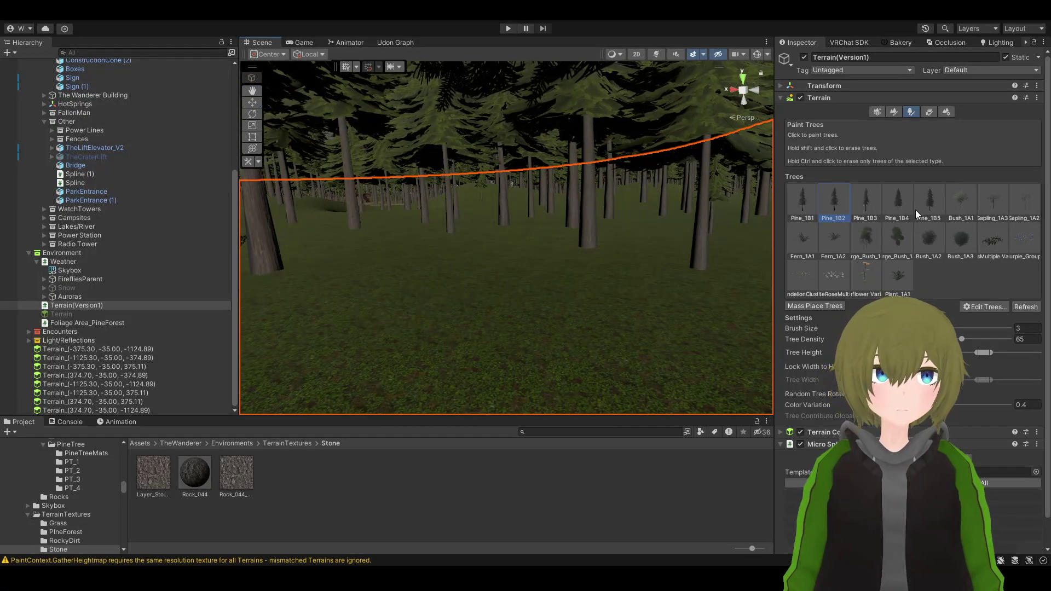
mouse_move(449, 263)
right_mouse_down()
mouse_move(476, 146)
mouse_move(612, 275)
right_mouse_up()
mouse_move(544, 266)
right_mouse_down()
mouse_move(575, 223)
mouse_move(490, 266)
mouse_move(579, 278)
mouse_move(622, 298)
right_mouse_up()
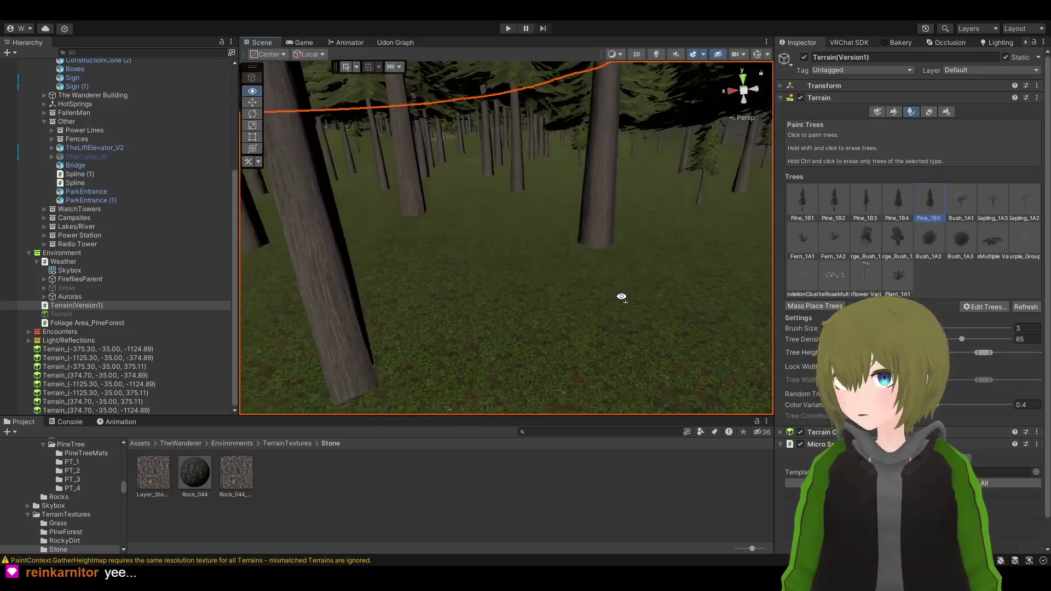
mouse_move(712, 241)
right_mouse_down()
mouse_move(446, 228)
mouse_move(780, 218)
mouse_move(537, 232)
mouse_move(528, 290)
right_mouse_up()
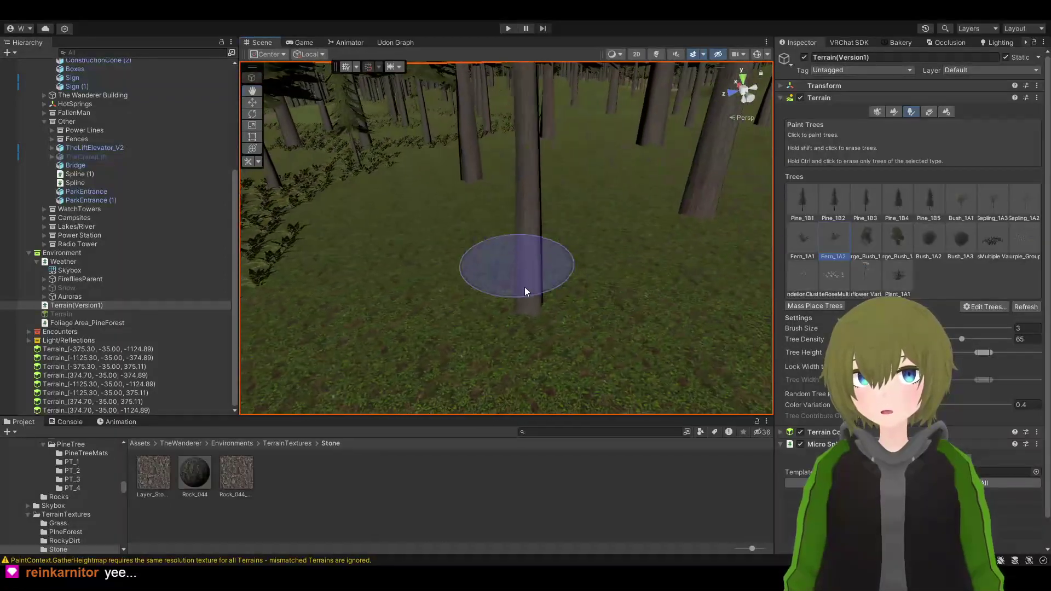
left_click(527, 290)
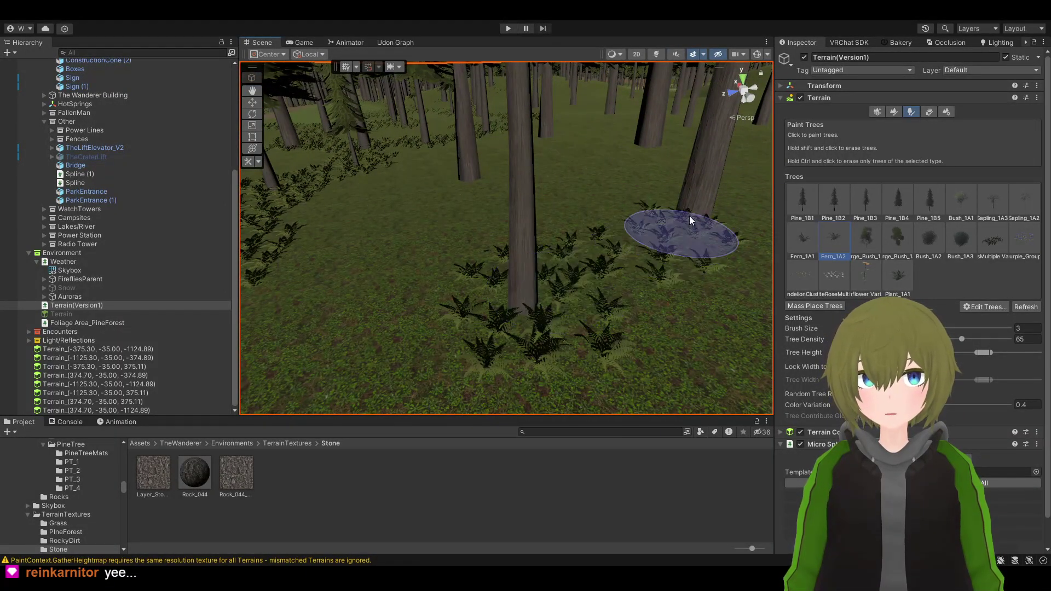
mouse_move(689, 215)
right_mouse_down()
mouse_move(606, 230)
mouse_move(699, 252)
mouse_move(505, 208)
right_mouse_up()
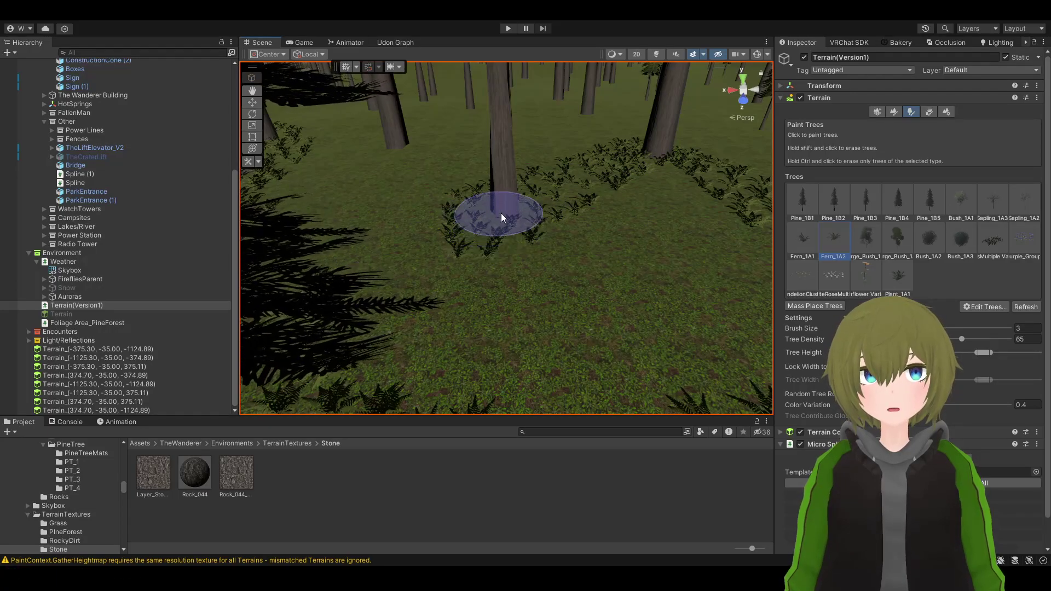
mouse_move(501, 216)
right_mouse_down()
mouse_move(406, 223)
mouse_move(441, 238)
mouse_move(549, 232)
right_mouse_up()
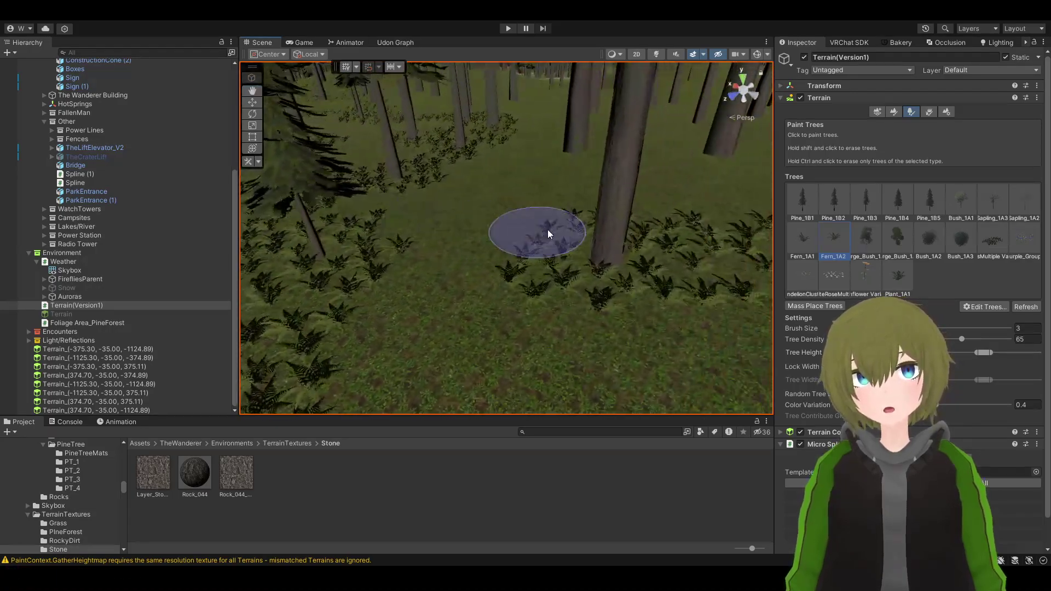
left_click_drag(560, 287, 465, 276)
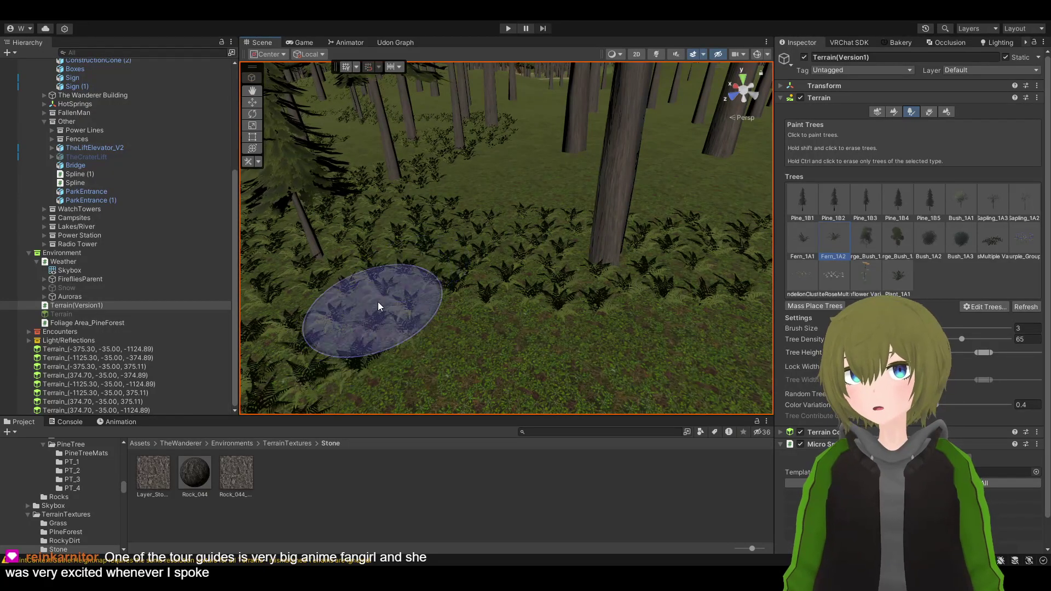
mouse_move(378, 302)
right_mouse_down()
mouse_move(938, 314)
mouse_move(825, 292)
mouse_move(715, 295)
mouse_move(582, 199)
right_mouse_up()
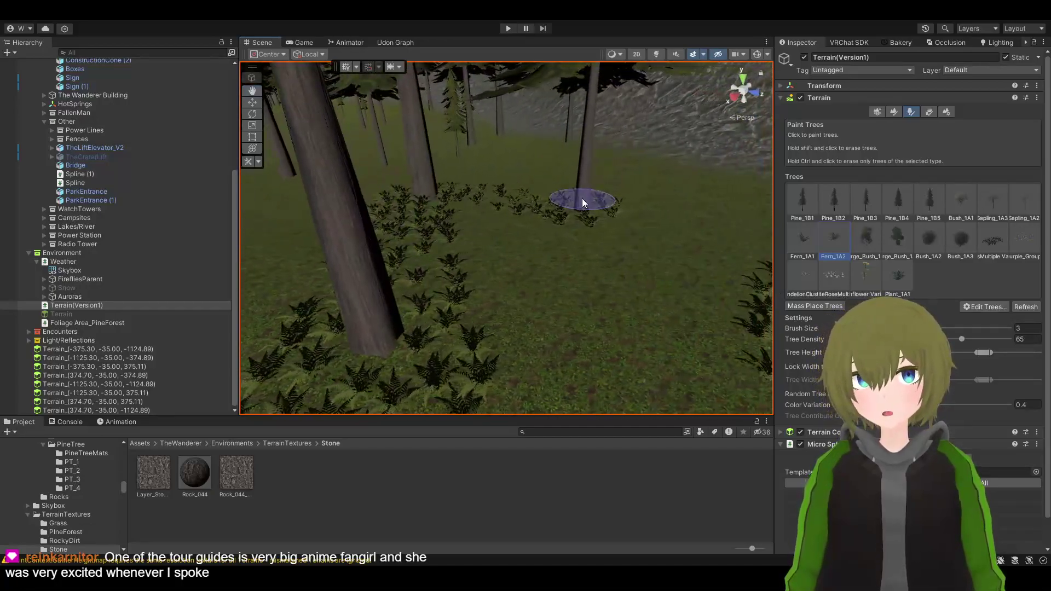
mouse_move(442, 216)
right_mouse_down()
mouse_move(564, 199)
mouse_move(422, 207)
mouse_move(99, 173)
mouse_move(160, 224)
mouse_move(228, 221)
mouse_move(218, 224)
right_mouse_up()
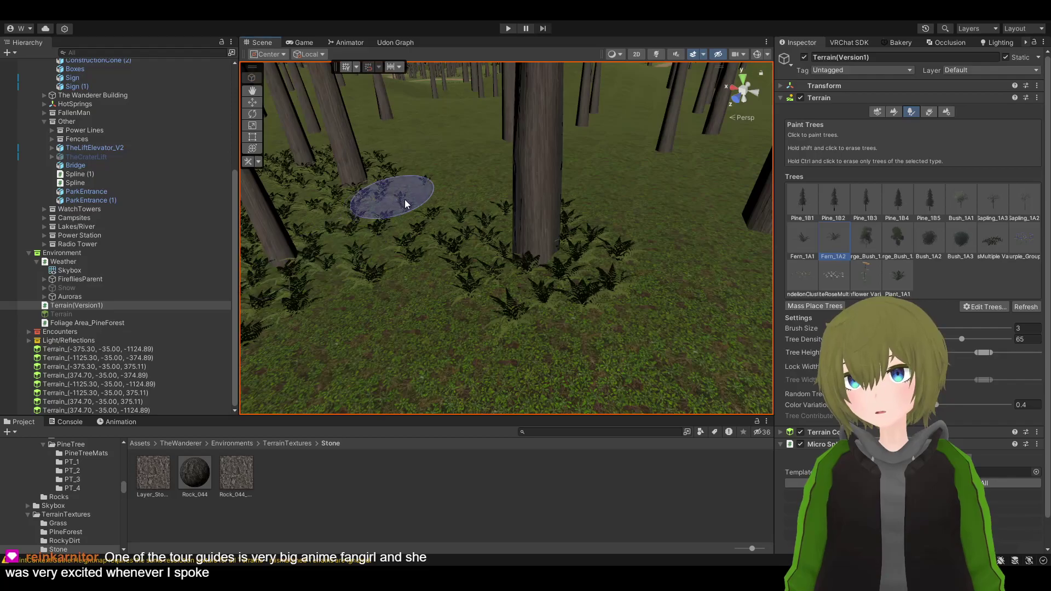
right_click_drag(553, 252, 632, 222)
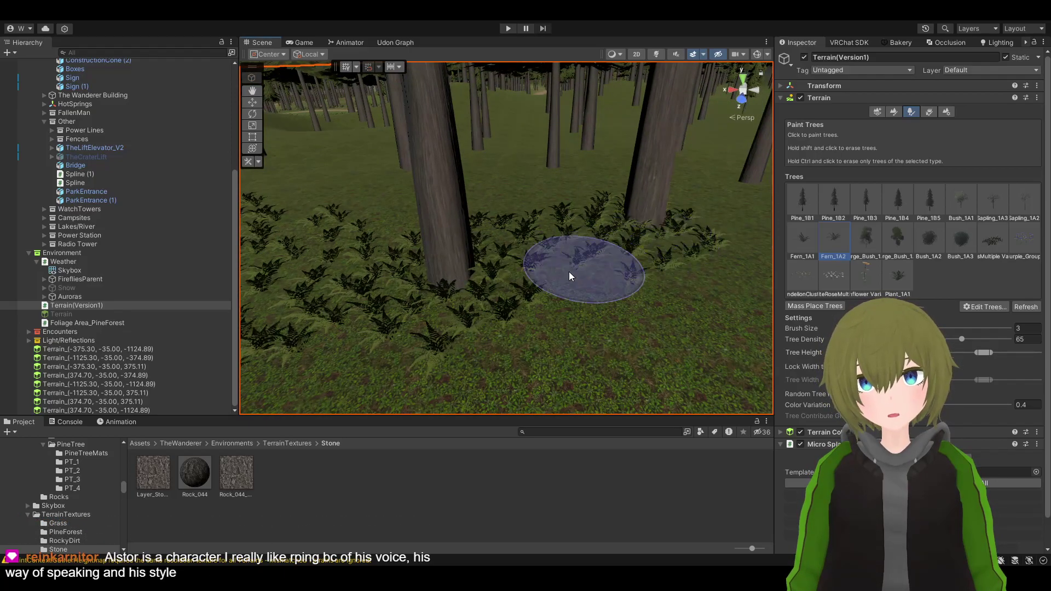
mouse_move(414, 297)
right_mouse_down()
mouse_move(376, 298)
mouse_move(394, 271)
right_mouse_up()
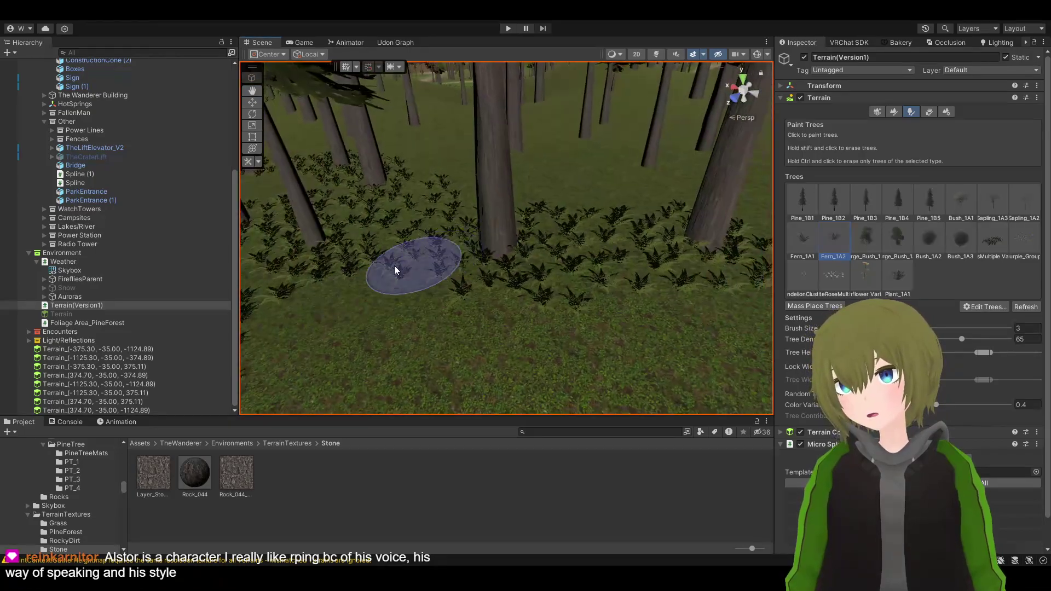
mouse_move(474, 226)
right_mouse_down()
mouse_move(446, 218)
mouse_move(487, 223)
mouse_move(434, 223)
mouse_move(467, 195)
right_mouse_up()
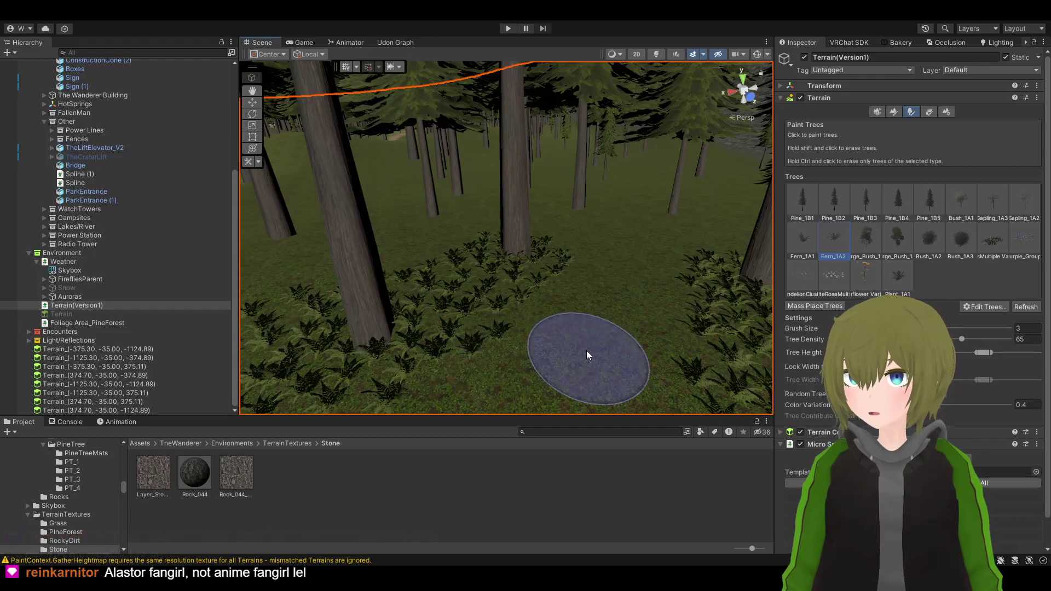
Paint Fern_1A2 patches around and right of the pine trunks and across the grass near the path
mouse_move(578, 359)
right_mouse_down()
mouse_move(615, 322)
mouse_move(638, 361)
mouse_move(461, 249)
right_mouse_up()
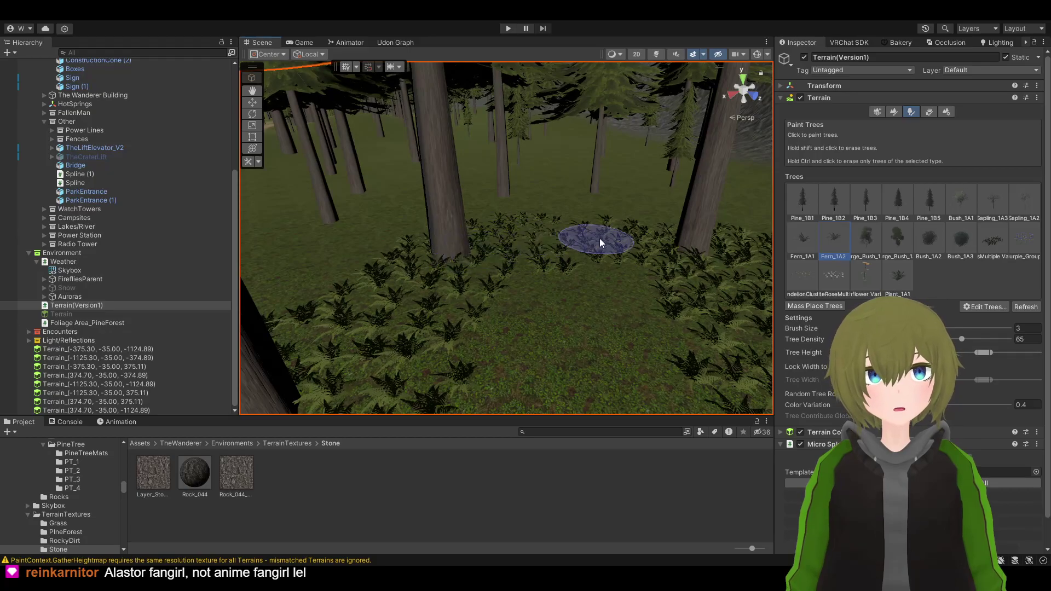
mouse_move(698, 255)
right_mouse_down()
mouse_move(432, 258)
mouse_move(347, 270)
mouse_move(535, 237)
mouse_move(754, 247)
mouse_move(704, 261)
mouse_move(782, 250)
mouse_move(281, 214)
mouse_move(352, 171)
mouse_move(543, 211)
mouse_move(540, 223)
mouse_move(305, 298)
mouse_move(288, 293)
mouse_move(524, 272)
right_mouse_up()
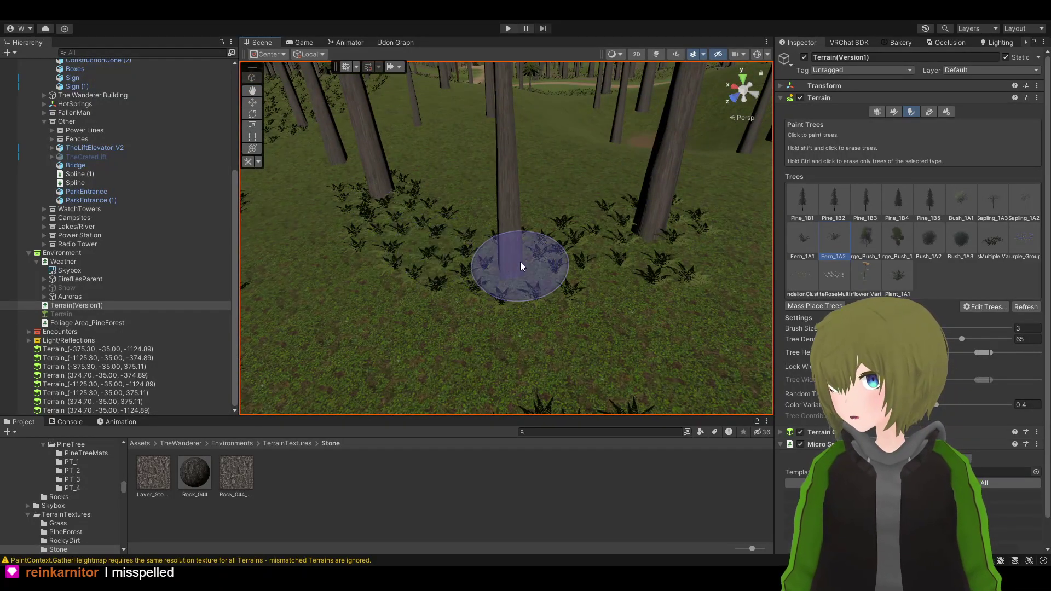
mouse_move(520, 262)
left_mouse_down()
mouse_move(442, 242)
mouse_move(503, 278)
left_mouse_up()
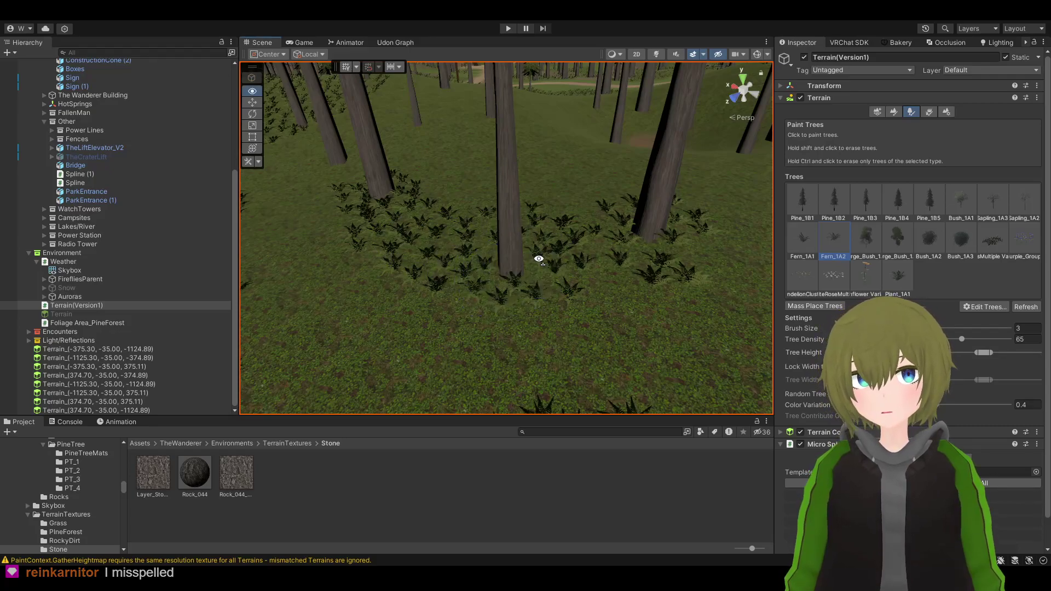
mouse_move(539, 260)
right_mouse_down()
mouse_move(408, 244)
mouse_move(535, 248)
mouse_move(529, 196)
mouse_move(481, 258)
mouse_move(541, 149)
right_mouse_up()
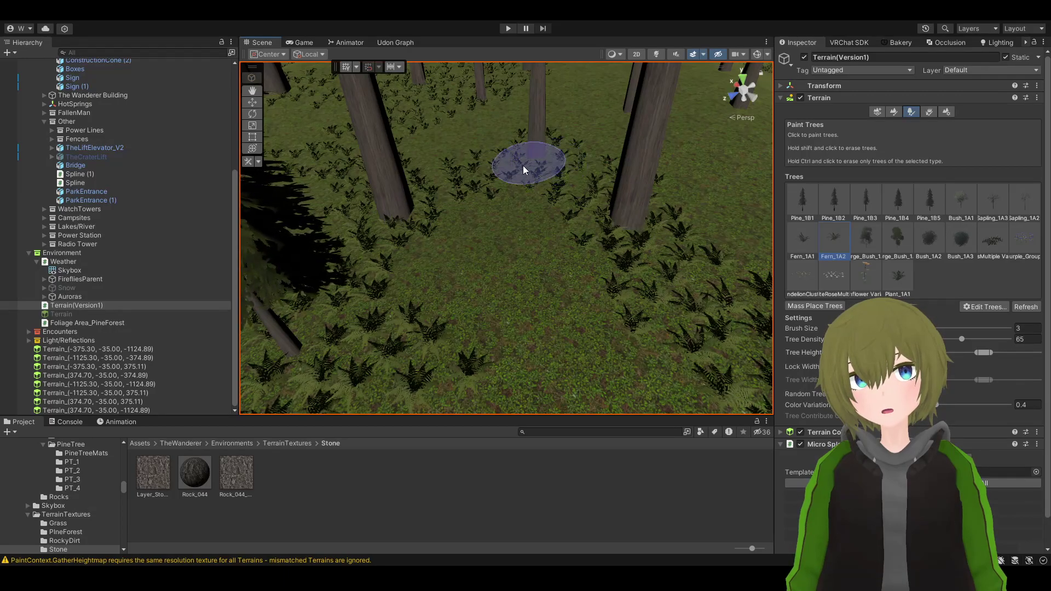
mouse_move(534, 188)
right_mouse_down()
mouse_move(580, 235)
mouse_move(705, 223)
mouse_move(625, 195)
mouse_move(463, 225)
mouse_move(493, 224)
right_mouse_up()
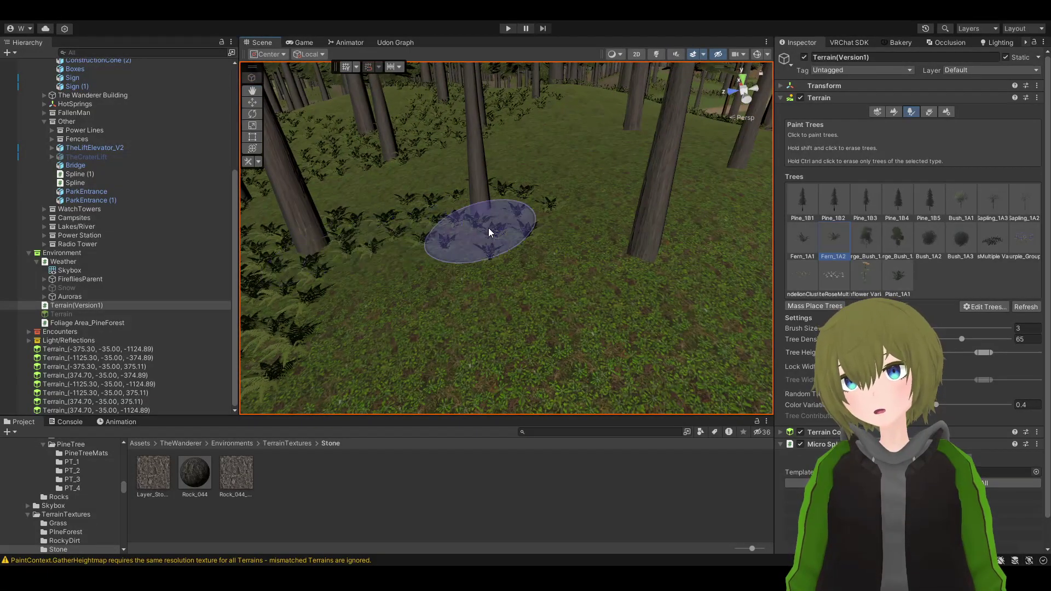
mouse_move(635, 256)
left_mouse_down()
mouse_move(653, 274)
mouse_move(596, 263)
left_mouse_up()
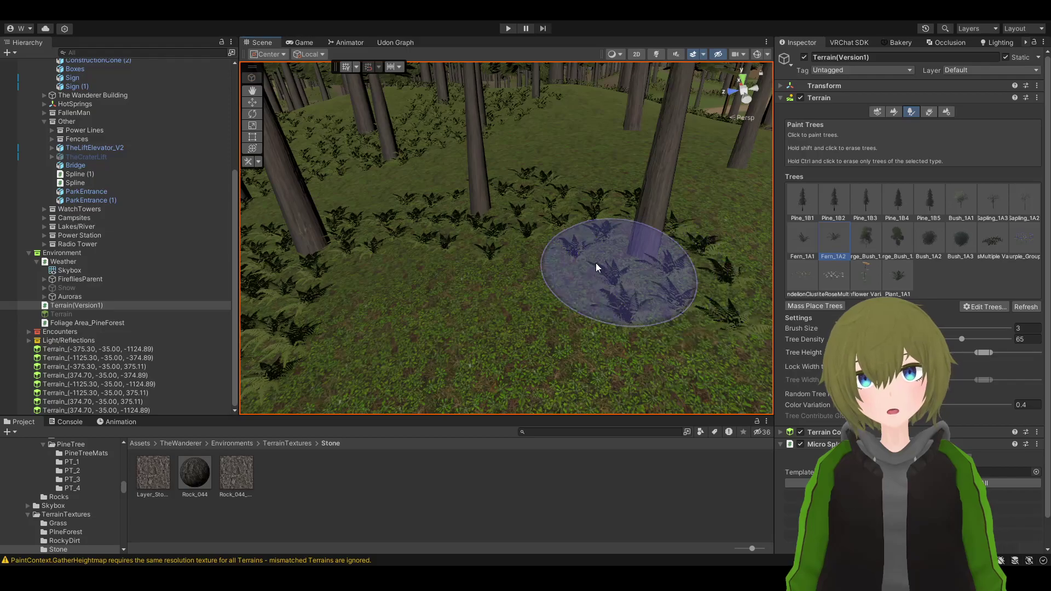
mouse_move(391, 232)
right_mouse_down()
mouse_move(118, 242)
mouse_move(1009, 228)
mouse_move(127, 228)
mouse_move(610, 162)
mouse_move(598, 140)
mouse_move(405, 235)
mouse_move(385, 265)
mouse_move(612, 226)
right_mouse_up()
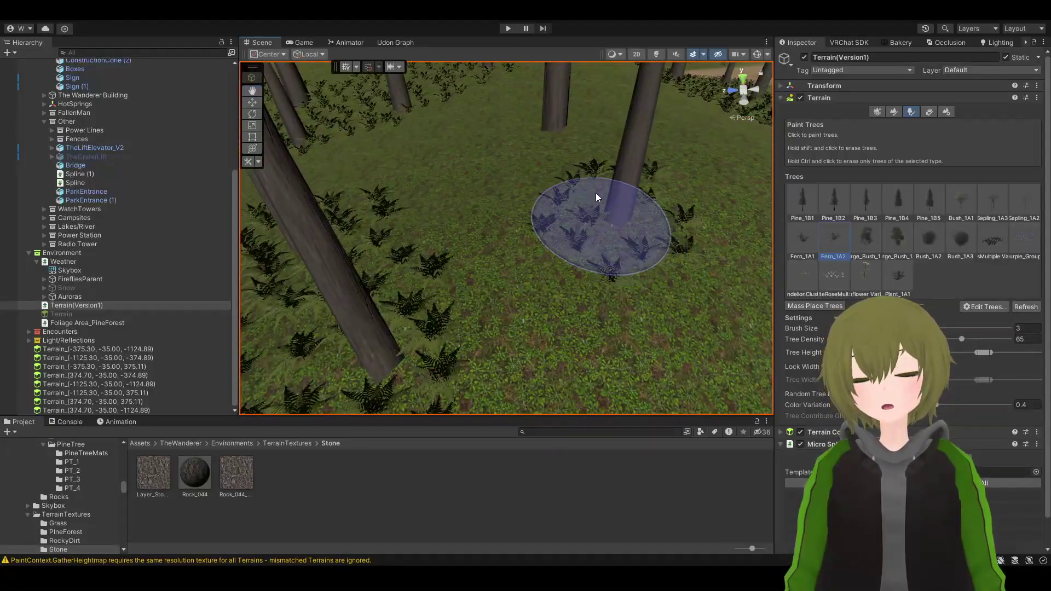
mouse_move(534, 248)
left_mouse_down()
mouse_move(390, 353)
mouse_move(574, 196)
mouse_move(340, 288)
mouse_move(630, 221)
left_mouse_up()
mouse_move(593, 256)
right_mouse_down()
mouse_move(610, 235)
mouse_move(559, 221)
mouse_move(570, 207)
mouse_move(643, 196)
mouse_move(370, 164)
mouse_move(195, 207)
mouse_move(3, 194)
mouse_move(707, 189)
mouse_move(868, 170)
mouse_move(1017, 173)
mouse_move(143, 159)
mouse_move(152, 166)
mouse_move(137, 184)
mouse_move(107, 193)
mouse_move(988, 192)
mouse_move(455, 244)
mouse_move(677, 250)
right_mouse_up()
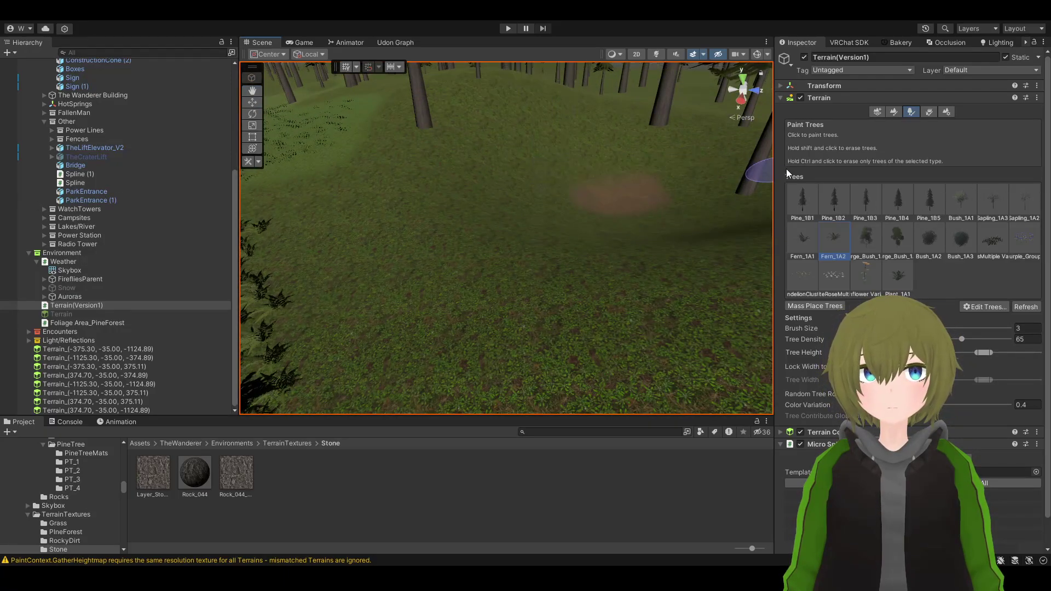
right_click_drag(614, 109, 595, 121)
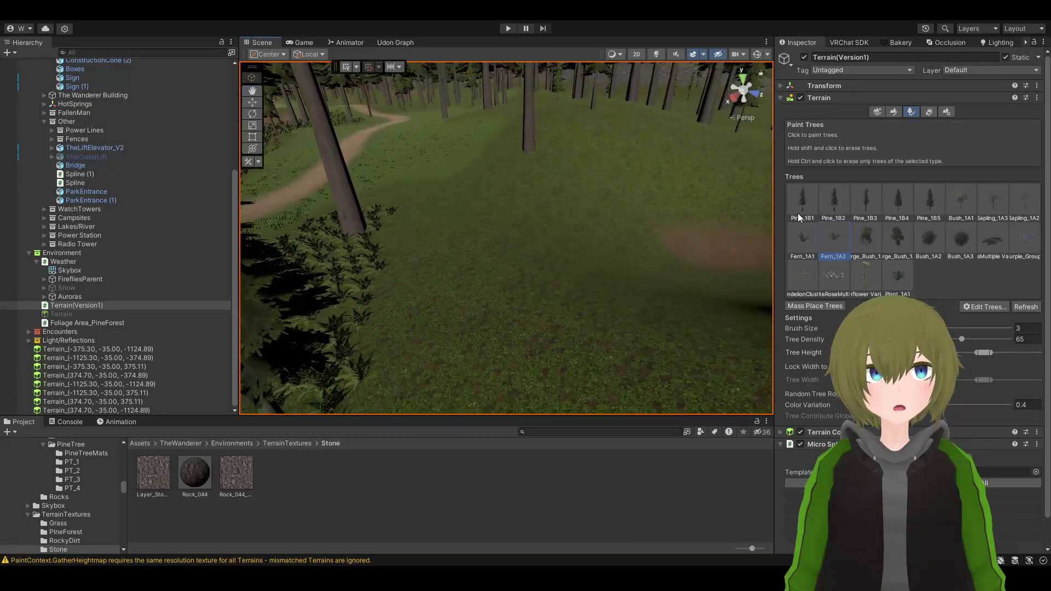
Plant pines on the grass and in the forest, erasing one large foreground pine; Pine_1B2 stays selected
left_click(498, 206)
mouse_move(498, 206)
right_mouse_down()
mouse_move(521, 96)
mouse_move(525, 211)
mouse_move(564, 213)
right_mouse_up()
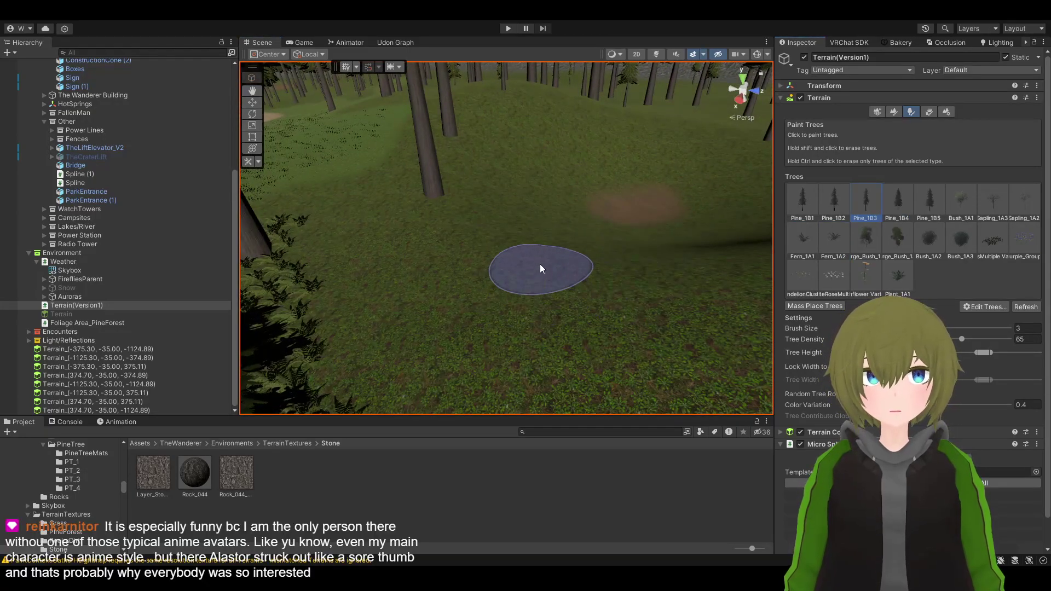
mouse_move(541, 266)
right_mouse_down()
mouse_move(556, 235)
mouse_move(749, 173)
mouse_move(678, 104)
mouse_move(607, 245)
mouse_move(575, 180)
mouse_move(582, 202)
mouse_move(500, 228)
mouse_move(491, 247)
mouse_move(500, 159)
mouse_move(497, 268)
mouse_move(701, 344)
right_mouse_up()
left_click(523, 311, "shift")
left_click(507, 245)
mouse_move(521, 245)
right_mouse_down()
mouse_move(518, 180)
mouse_move(538, 242)
right_mouse_up()
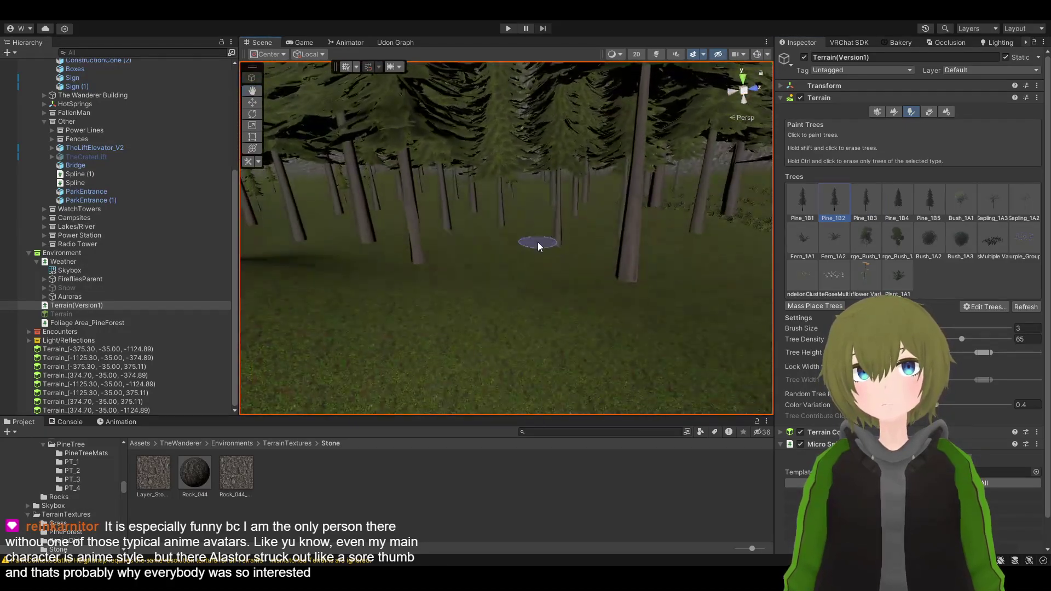
right_click_drag(504, 281, 347, 312)
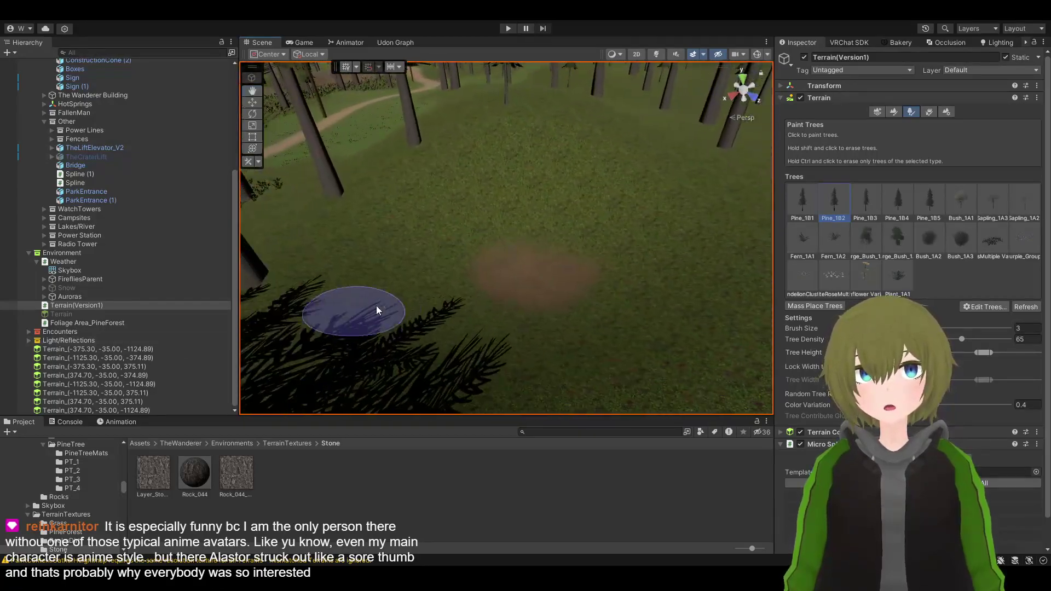
Switch to Paint Texture with the dirt layer and paint a dirt patch extending right and upward
left_click(893, 113)
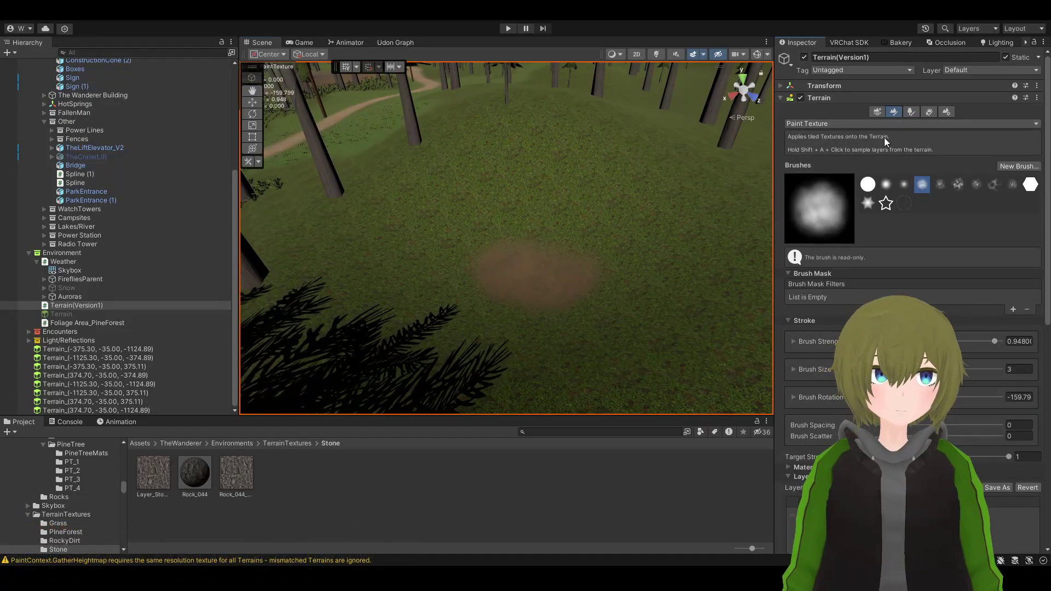
scroll(885, 137, "down", 10)
left_click(844, 480)
right_click_drag(737, 289, 764, 290)
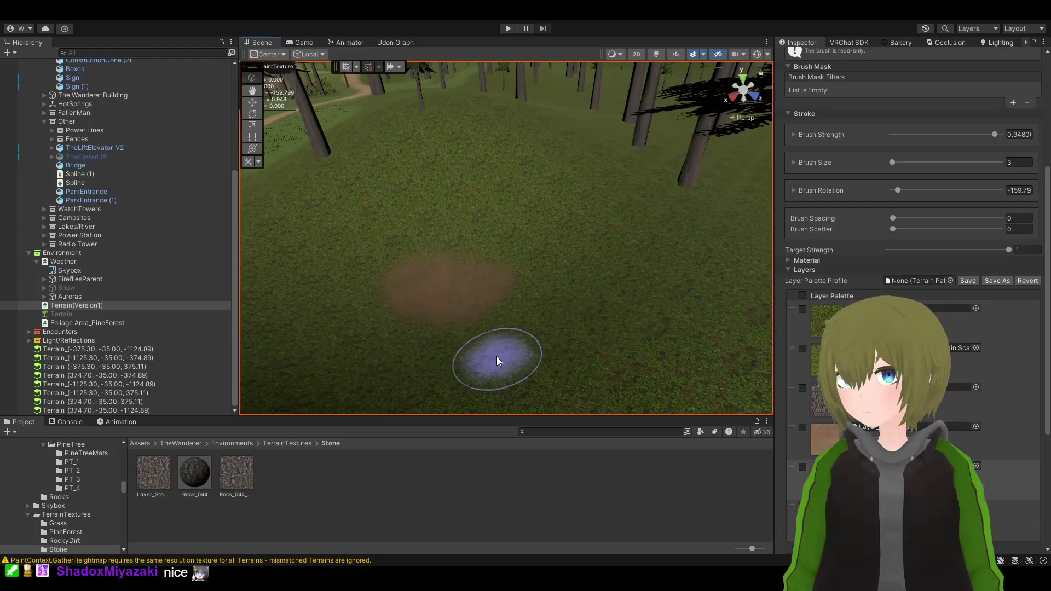
left_click_drag(511, 282, 438, 346)
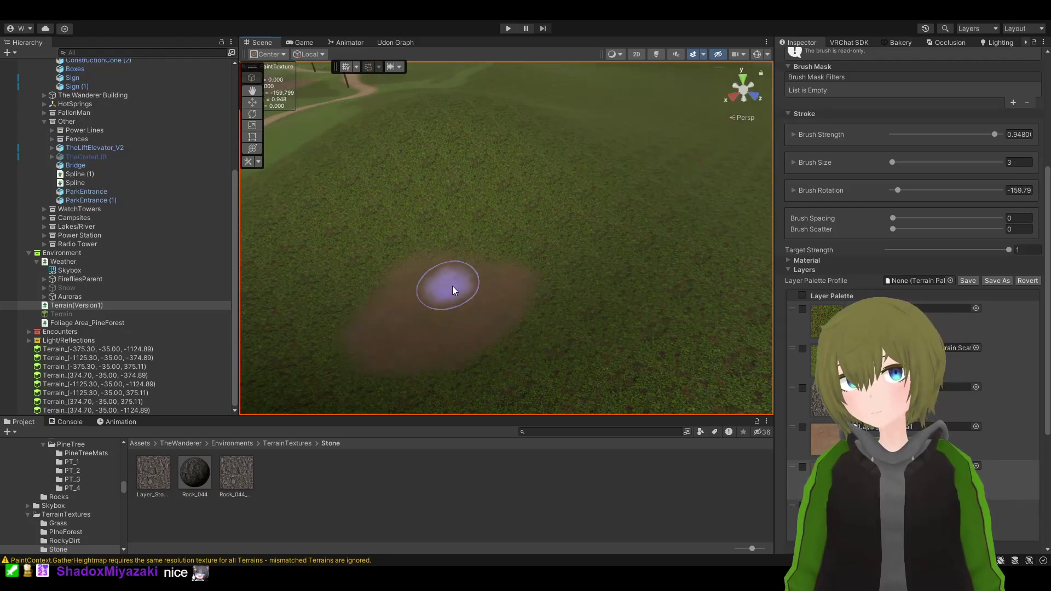
mouse_move(513, 259)
right_mouse_down()
mouse_move(296, 305)
mouse_move(317, 313)
mouse_move(631, 244)
mouse_move(677, 248)
mouse_move(434, 277)
mouse_move(484, 216)
right_mouse_up()
left_click_drag(484, 215, 504, 189)
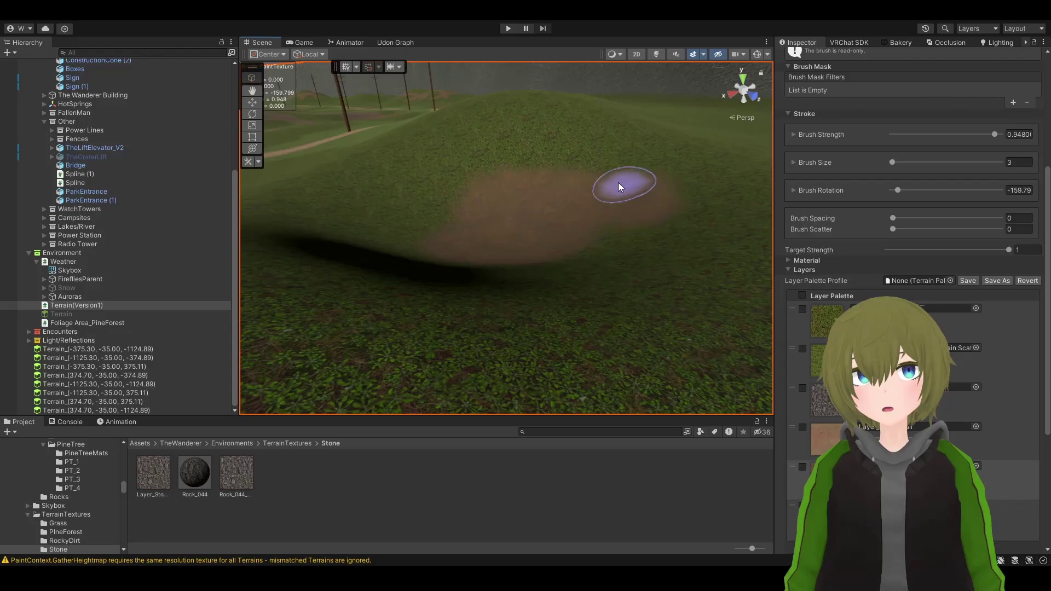
left_click_drag(413, 223, 419, 221)
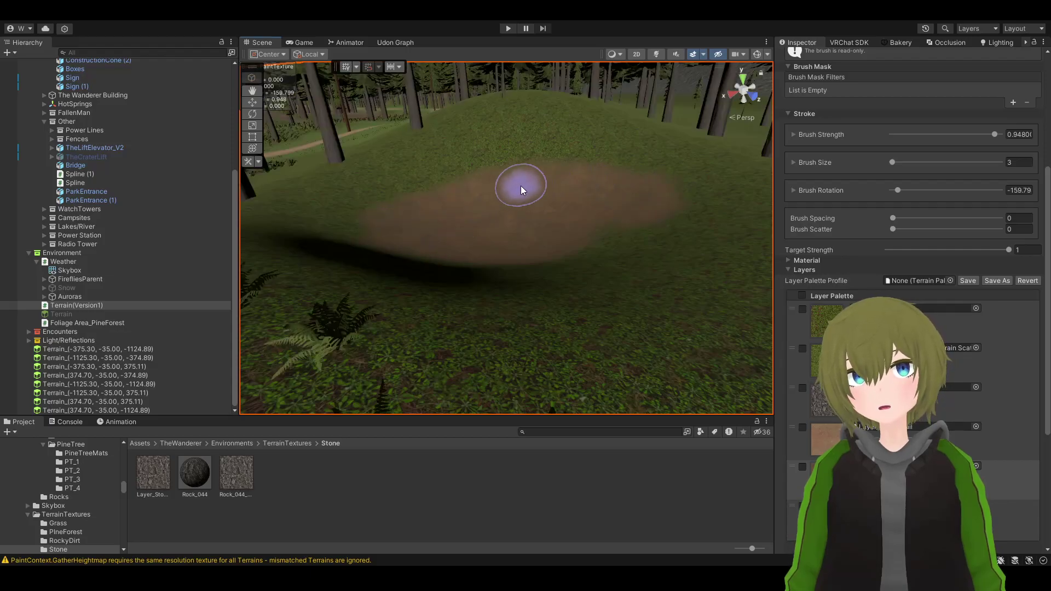
mouse_move(520, 187)
right_mouse_down()
mouse_move(357, 198)
mouse_move(408, 184)
mouse_move(456, 201)
right_mouse_up()
mouse_move(456, 200)
left_mouse_down()
mouse_move(399, 222)
mouse_move(439, 270)
left_mouse_up()
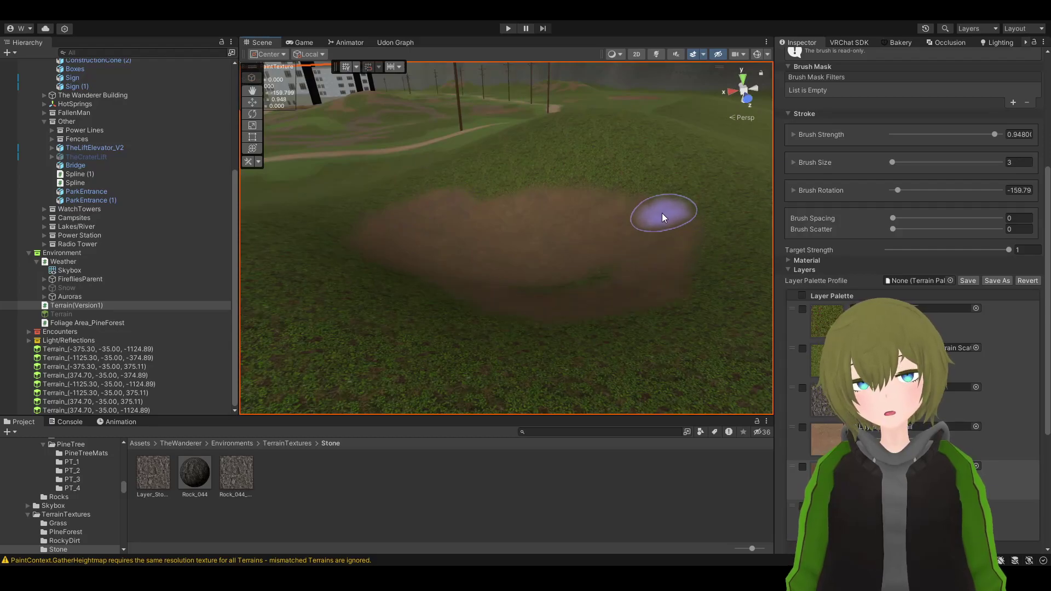
left_click_drag(562, 179, 541, 181)
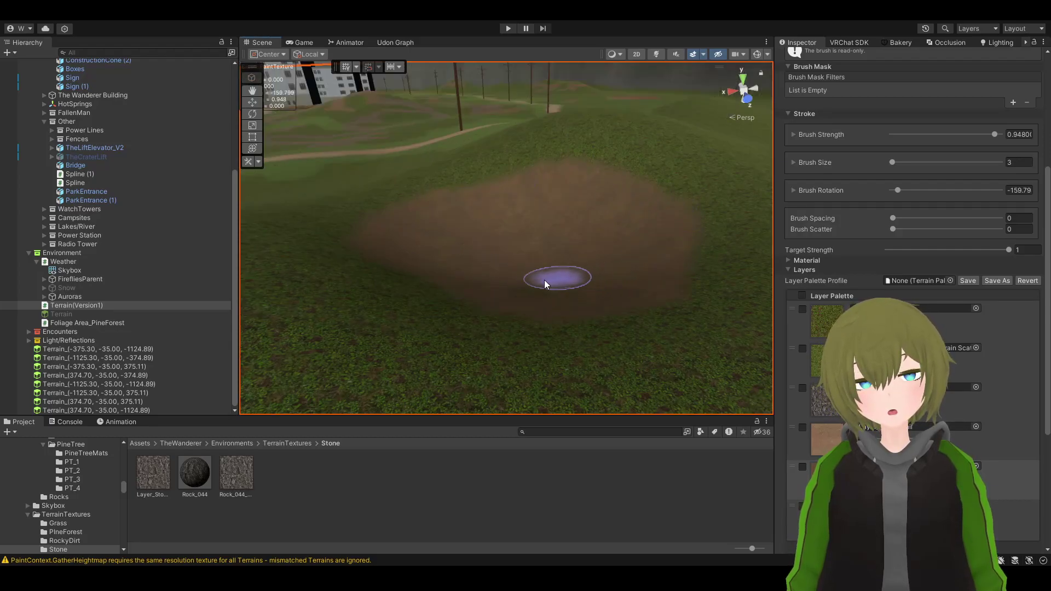
Spread the dirt further up and along the patch edges to widen the clearing
left_click_drag(574, 279, 564, 274)
right_click_drag(564, 274, 363, 294)
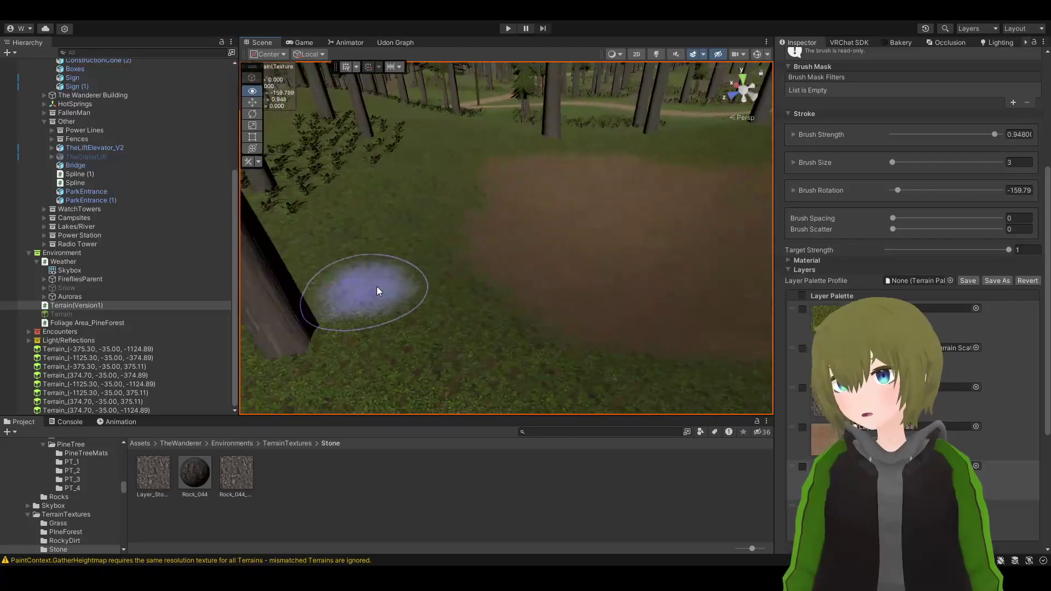
left_click_drag(478, 214, 479, 194)
left_click_drag(507, 289, 554, 295)
mouse_move(553, 296)
right_mouse_down()
mouse_move(703, 309)
mouse_move(657, 277)
mouse_move(862, 262)
right_mouse_up()
right_click_drag(613, 287, 554, 276)
left_click_drag(500, 216, 492, 208)
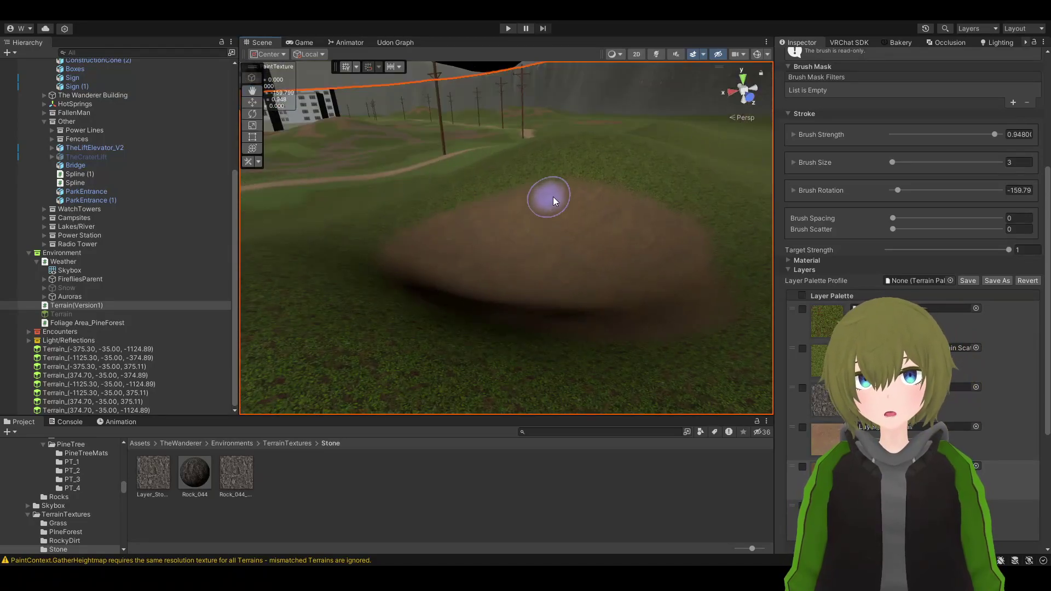
left_click_drag(685, 304, 657, 306)
mouse_move(657, 306)
right_mouse_down()
mouse_move(584, 312)
mouse_move(554, 291)
mouse_move(374, 323)
mouse_move(441, 227)
right_mouse_up()
left_click_drag(442, 227, 481, 188)
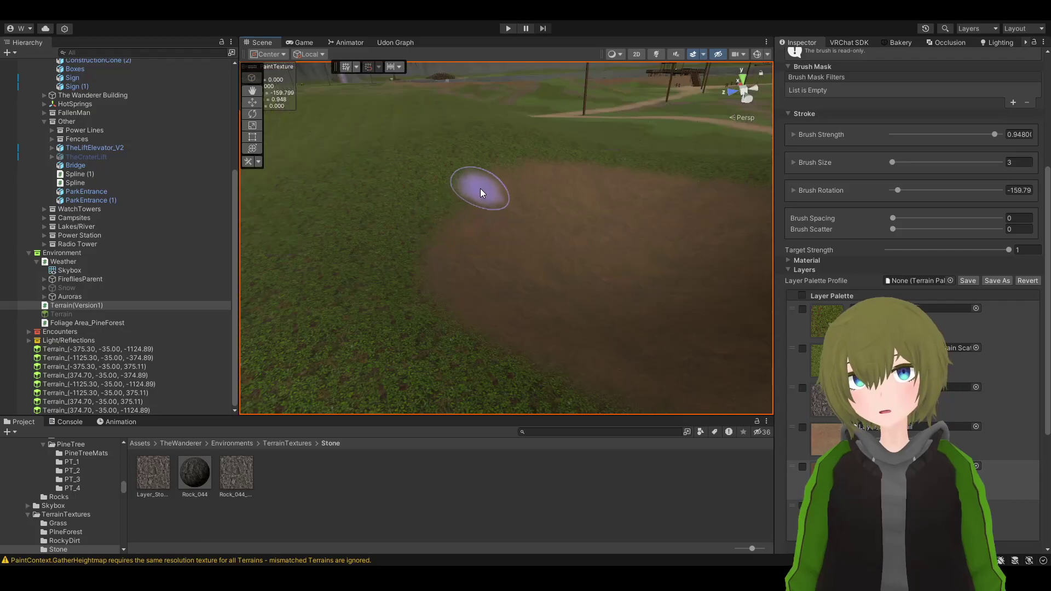
left_click_drag(449, 274, 458, 318)
right_click_drag(465, 263, 463, 247)
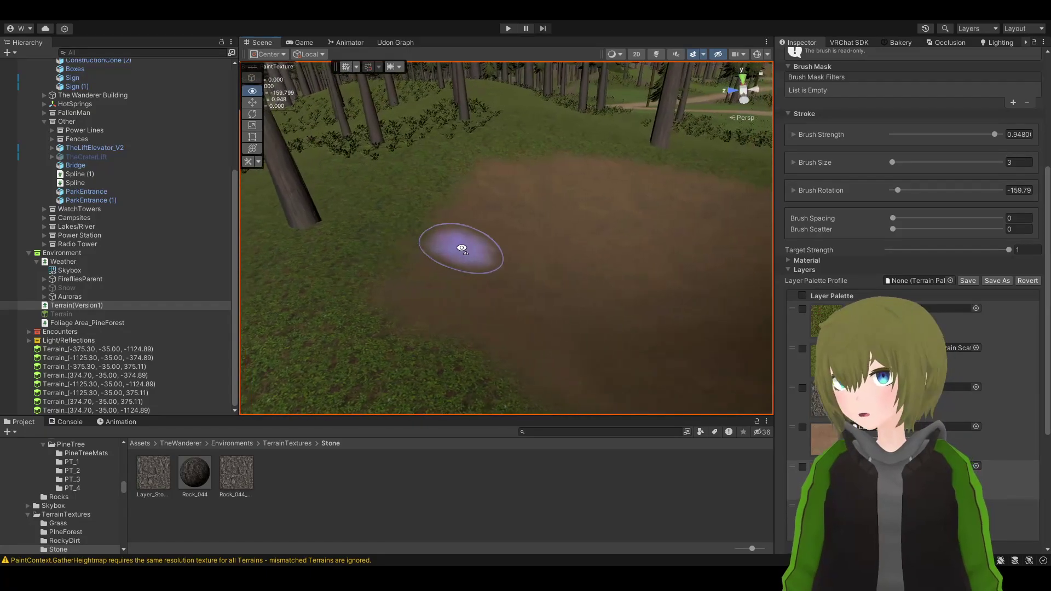
mouse_move(577, 303)
right_mouse_down()
mouse_move(793, 265)
mouse_move(803, 298)
right_mouse_up()
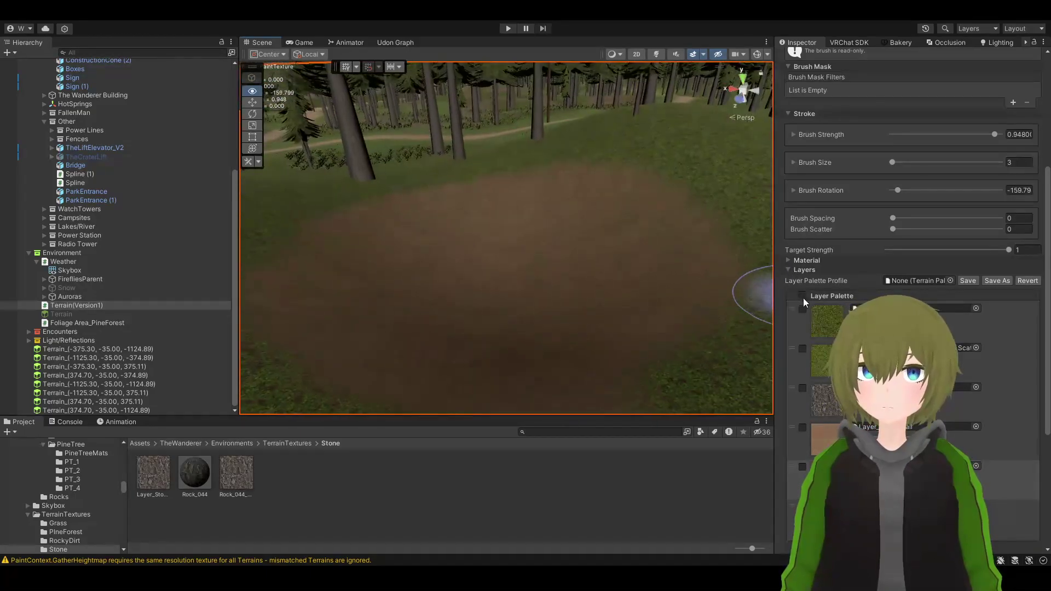
scroll(903, 189, "up", 5)
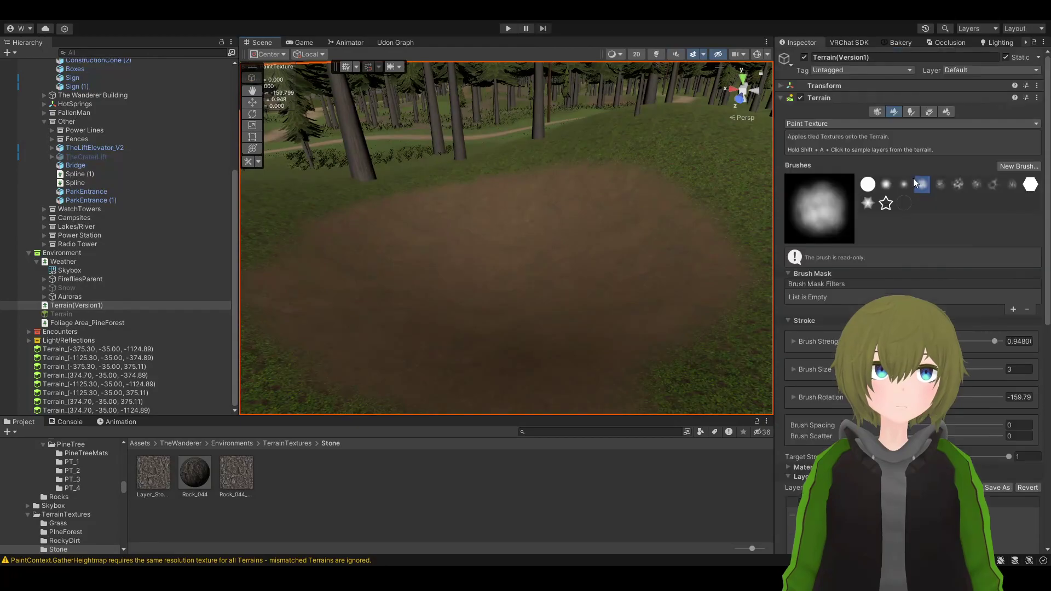
Return to Paint Trees with the flower cluster plant and paint it on both sides of a trunk
left_click(911, 111)
left_click(834, 275)
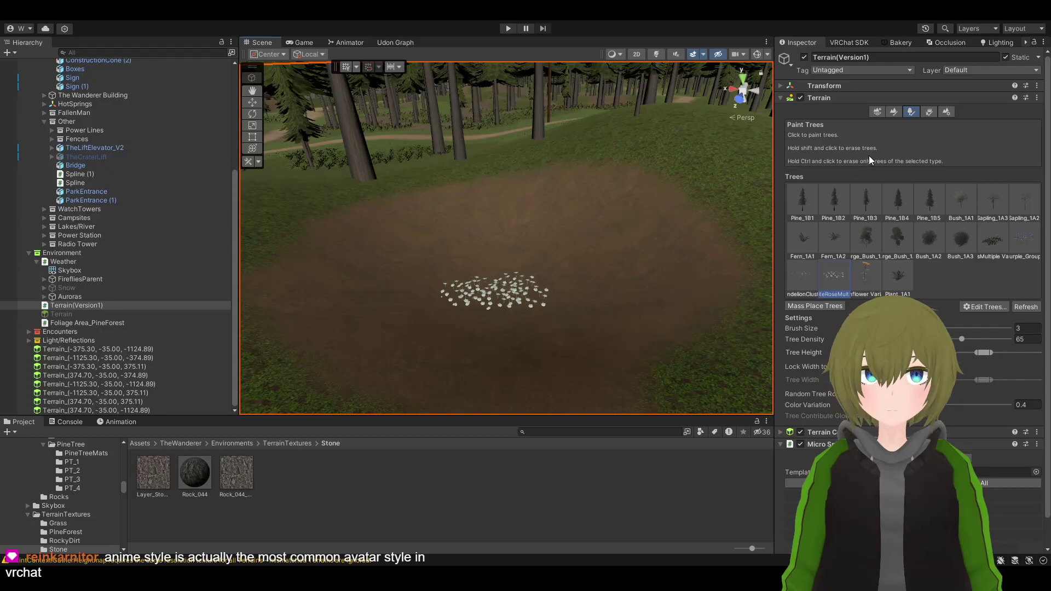
mouse_move(476, 238)
right_mouse_down()
mouse_move(338, 234)
mouse_move(435, 233)
right_mouse_up()
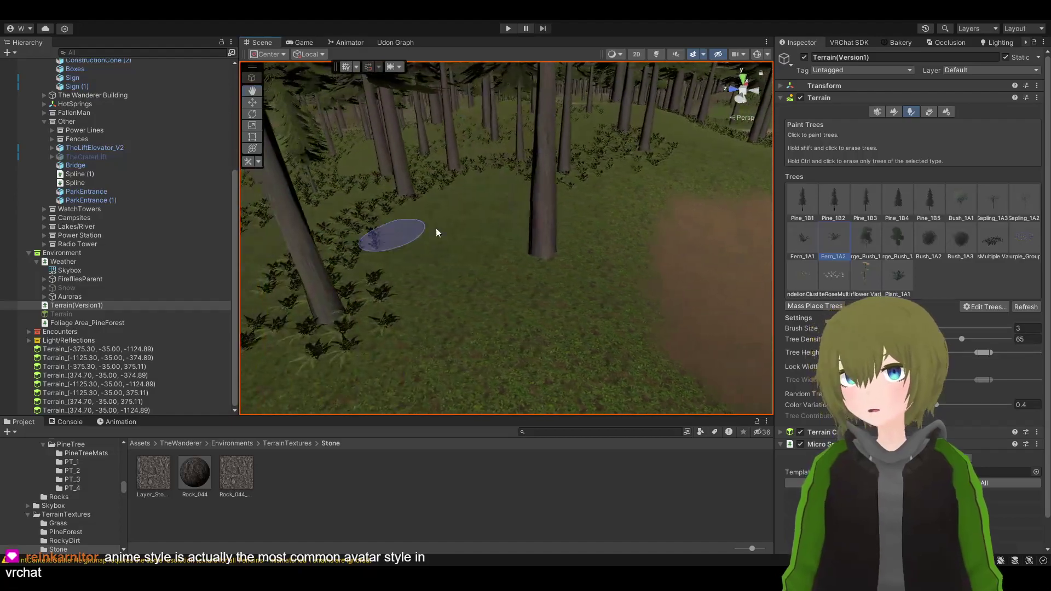
mouse_move(544, 252)
left_mouse_down()
mouse_move(504, 278)
mouse_move(324, 314)
mouse_move(531, 253)
left_mouse_up()
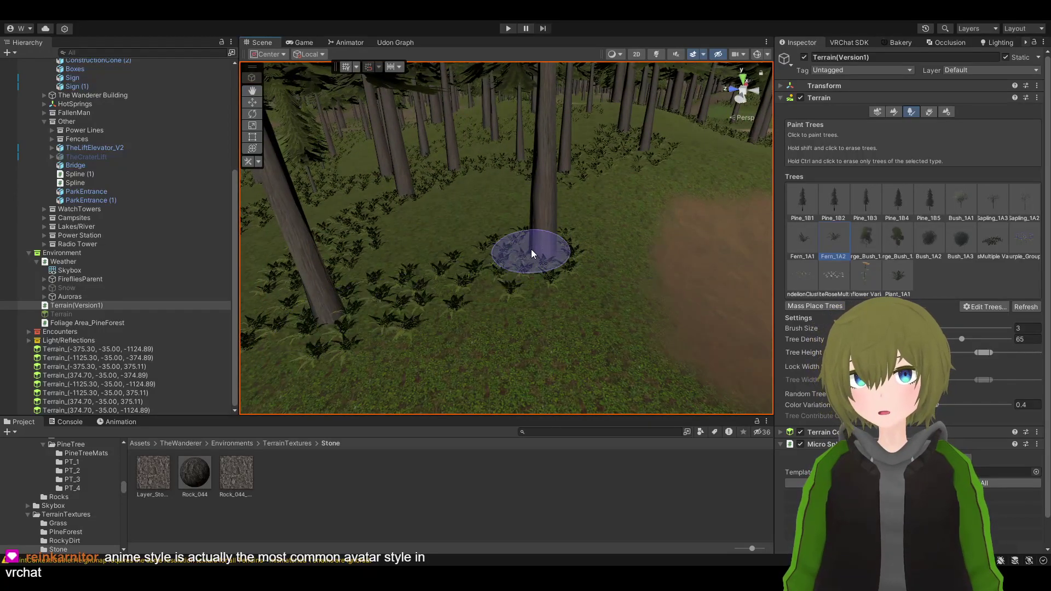
left_click_drag(565, 184, 536, 252)
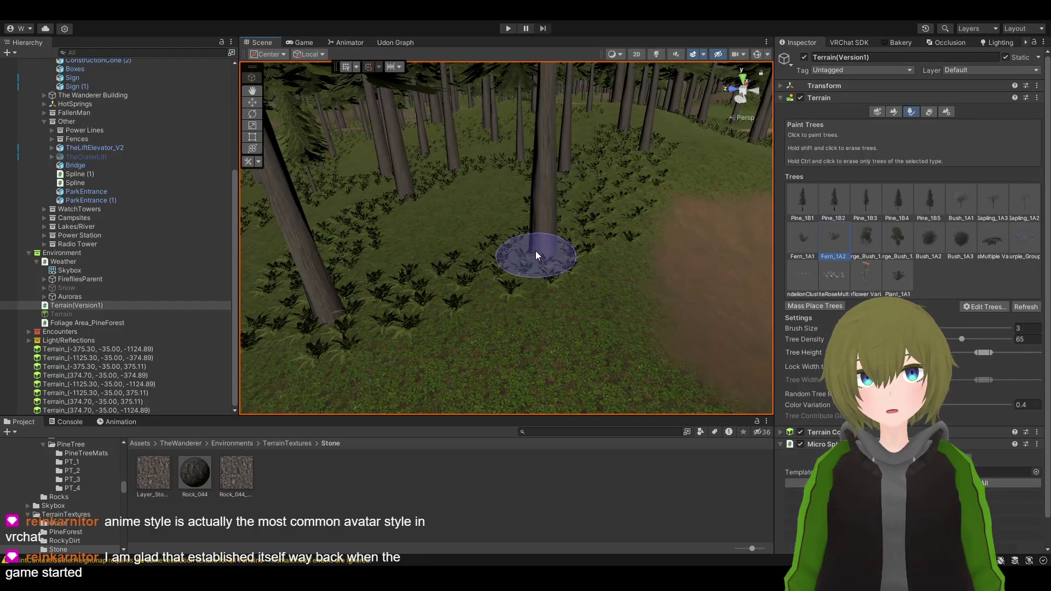
mouse_move(534, 261)
right_mouse_down()
mouse_move(453, 266)
mouse_move(624, 212)
mouse_move(469, 237)
mouse_move(594, 214)
mouse_move(608, 240)
mouse_move(680, 253)
mouse_move(643, 275)
right_mouse_up()
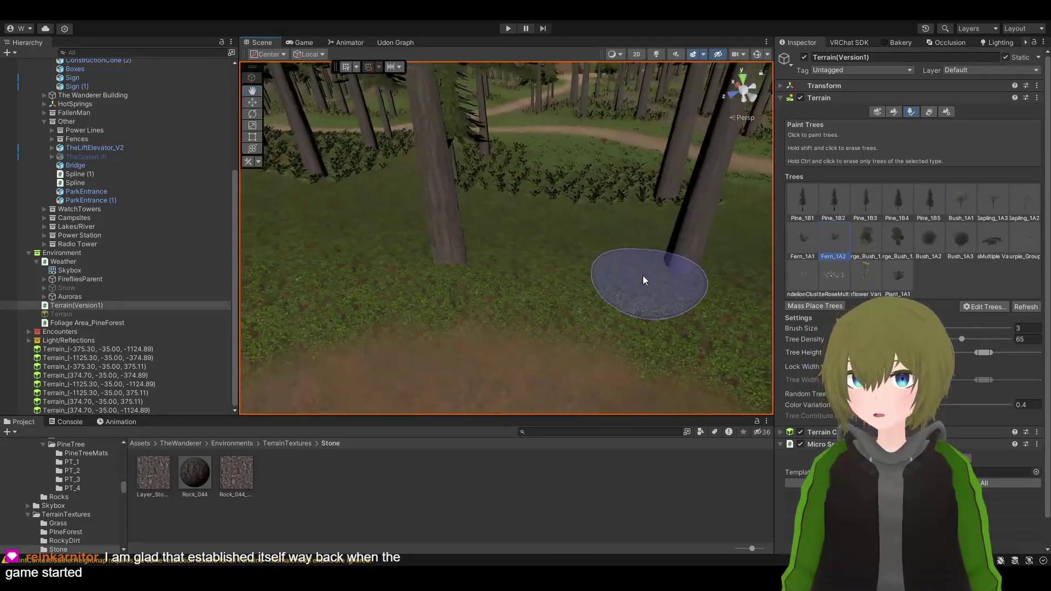
mouse_move(685, 260)
left_mouse_down()
mouse_move(647, 275)
mouse_move(463, 278)
mouse_move(449, 262)
mouse_move(576, 259)
mouse_move(425, 274)
mouse_move(466, 253)
mouse_move(413, 252)
mouse_move(672, 255)
mouse_move(715, 308)
mouse_move(663, 258)
mouse_move(652, 270)
left_mouse_up()
Fill around the right-hand trunk's base and paint a band leftward across the grass
mouse_move(652, 271)
right_mouse_down()
mouse_move(825, 270)
mouse_move(722, 250)
right_mouse_up()
mouse_move(648, 225)
left_mouse_down()
mouse_move(599, 218)
mouse_move(459, 307)
mouse_move(511, 275)
left_mouse_up()
mouse_move(622, 251)
left_mouse_down()
mouse_move(600, 265)
mouse_move(577, 245)
mouse_move(616, 225)
left_mouse_up()
mouse_move(616, 225)
right_mouse_down()
mouse_move(260, 217)
mouse_move(498, 233)
mouse_move(538, 253)
mouse_move(633, 239)
right_mouse_up()
left_click_drag(552, 254, 391, 218)
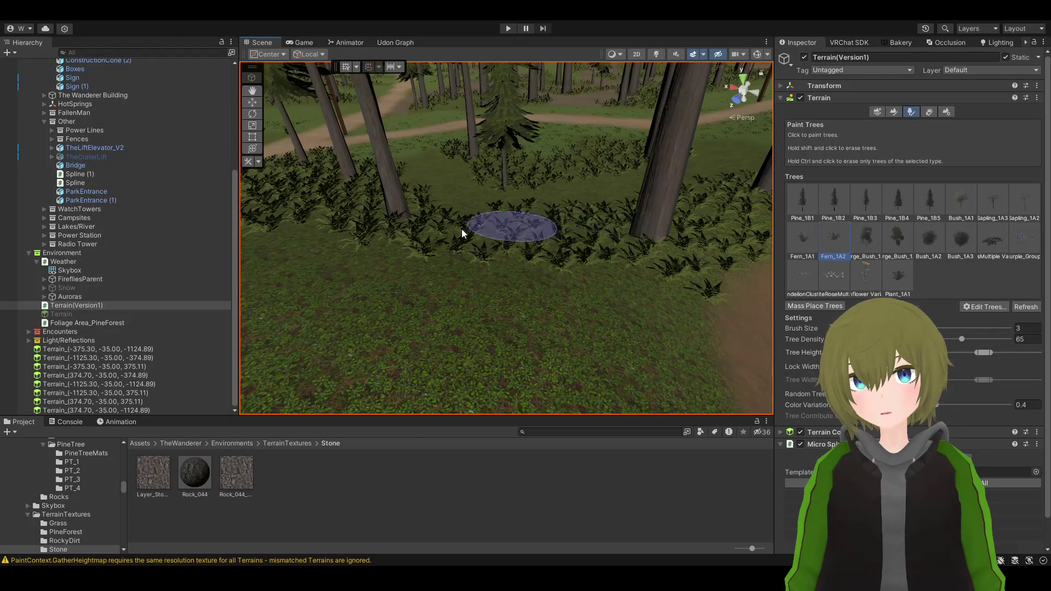
mouse_move(472, 223)
right_mouse_down()
mouse_move(312, 53)
mouse_move(685, 288)
mouse_move(728, 257)
mouse_move(647, 230)
mouse_move(634, 380)
mouse_move(599, 290)
right_mouse_up()
Select Fern_1A2 and sweep a row of ferns across the ground
left_click(834, 241)
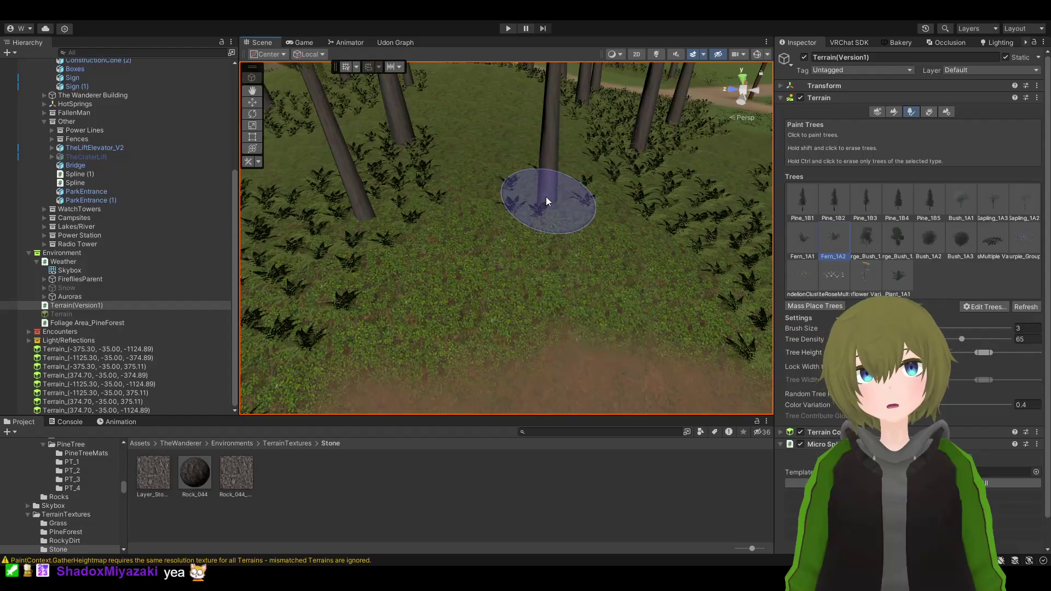
mouse_move(422, 233)
left_mouse_down()
mouse_move(656, 202)
mouse_move(550, 252)
mouse_move(410, 261)
mouse_move(560, 225)
mouse_move(449, 192)
mouse_move(610, 175)
mouse_move(633, 270)
mouse_move(521, 241)
left_mouse_up()
mouse_move(521, 242)
right_mouse_down()
mouse_move(642, 211)
mouse_move(704, 216)
mouse_move(366, 195)
right_mouse_up()
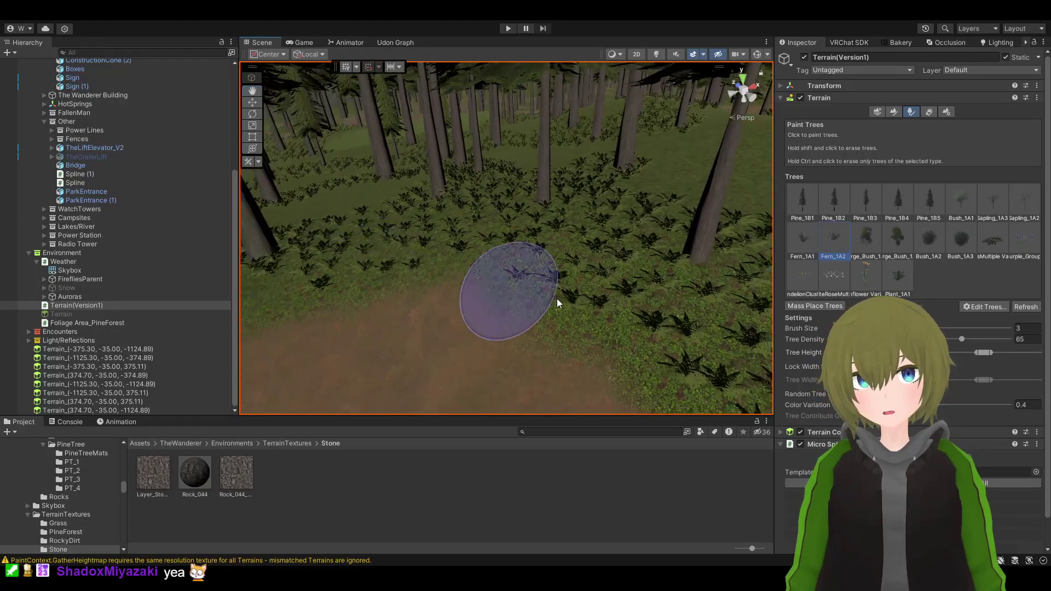
mouse_move(557, 299)
right_mouse_down()
mouse_move(544, 303)
mouse_move(572, 294)
mouse_move(352, 274)
mouse_move(435, 165)
mouse_move(369, 237)
mouse_move(507, 259)
mouse_move(548, 181)
mouse_move(553, 246)
right_mouse_up()
Reselect Fern_1A2 and paint fern bands below and around trunks in a new stretch of forest
left_click(836, 230)
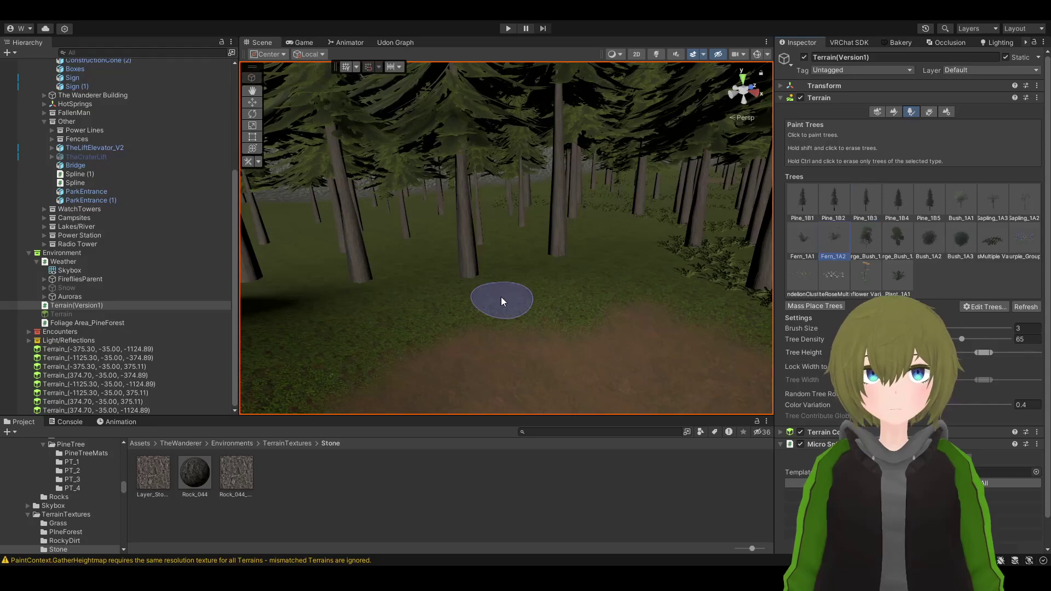
mouse_move(501, 297)
right_mouse_down()
mouse_move(673, 270)
mouse_move(500, 311)
mouse_move(162, 337)
mouse_move(231, 274)
mouse_move(212, 235)
mouse_move(153, 317)
mouse_move(193, 321)
mouse_move(562, 266)
right_mouse_up()
mouse_move(494, 222)
left_mouse_down()
mouse_move(368, 318)
mouse_move(431, 278)
mouse_move(444, 245)
mouse_move(362, 293)
left_mouse_up()
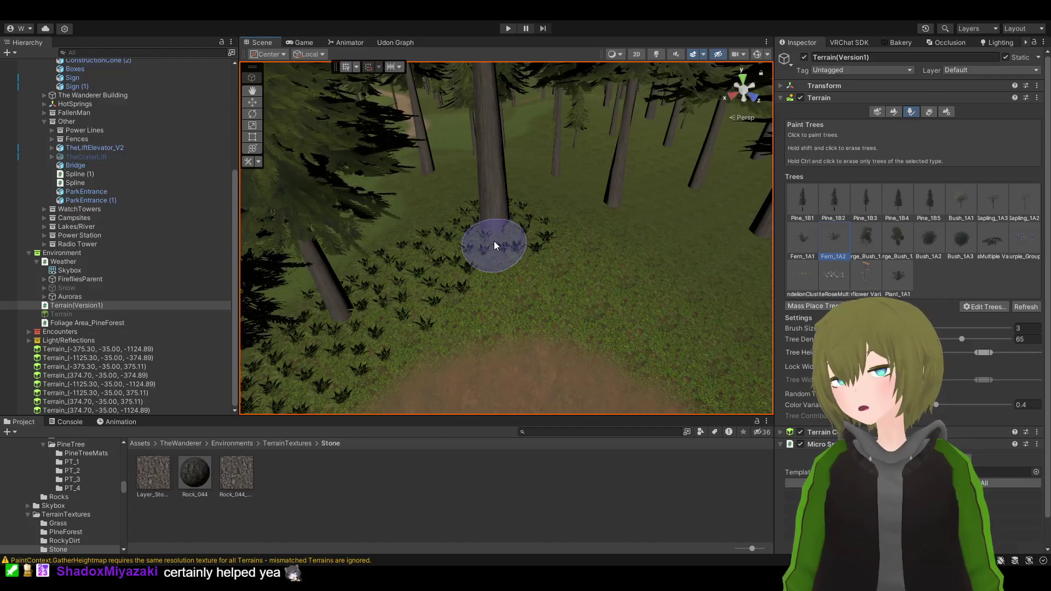
mouse_move(494, 241)
right_mouse_down()
mouse_move(568, 219)
mouse_move(756, 262)
mouse_move(839, 256)
mouse_move(674, 297)
mouse_move(733, 218)
mouse_move(882, 218)
mouse_move(835, 204)
mouse_move(684, 238)
right_mouse_up()
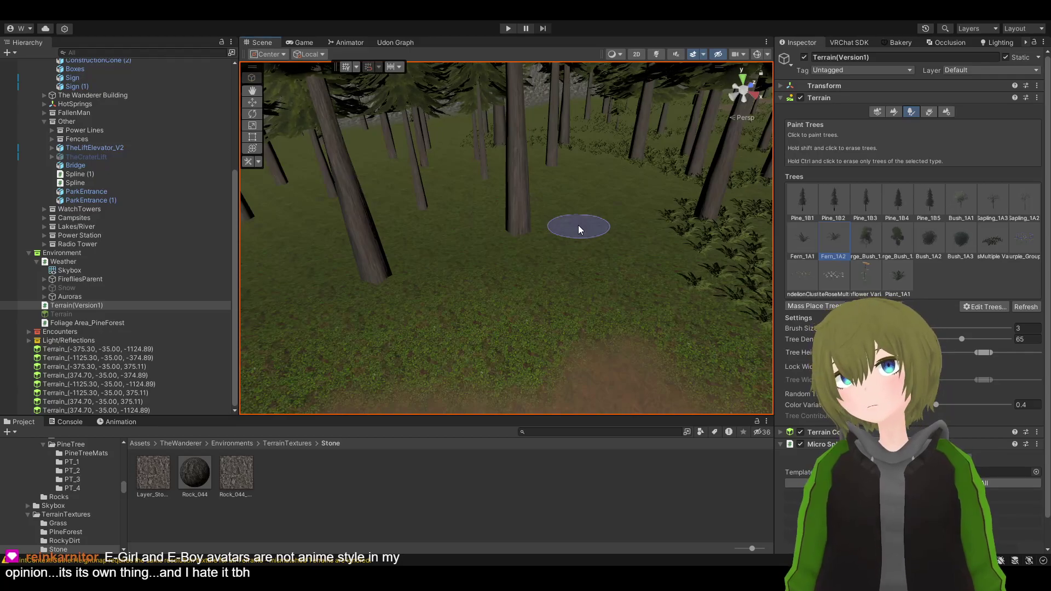
right_click_drag(578, 225, 583, 238)
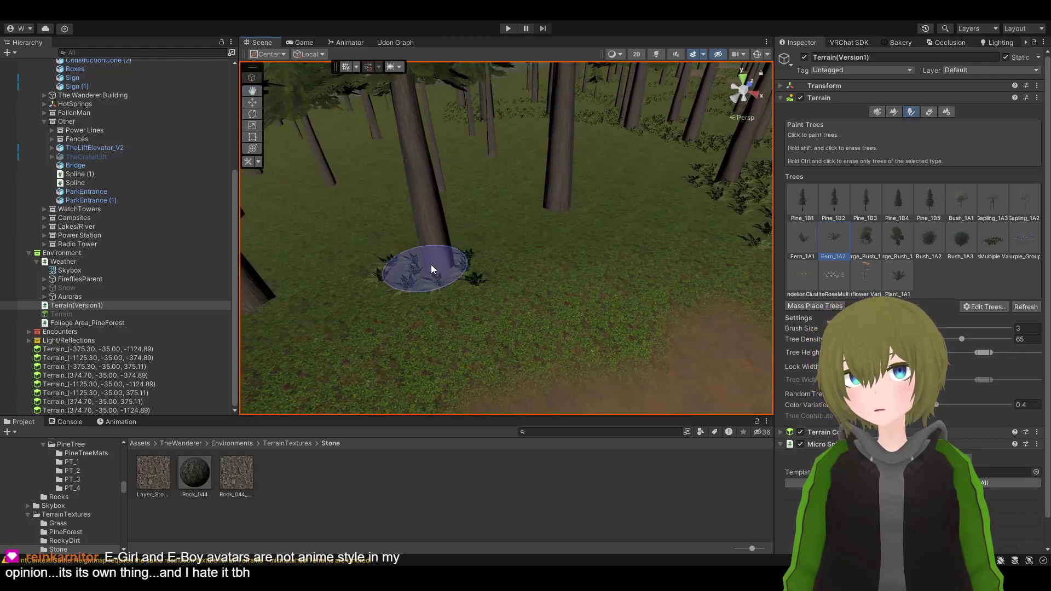
right_click_drag(563, 199, 464, 241)
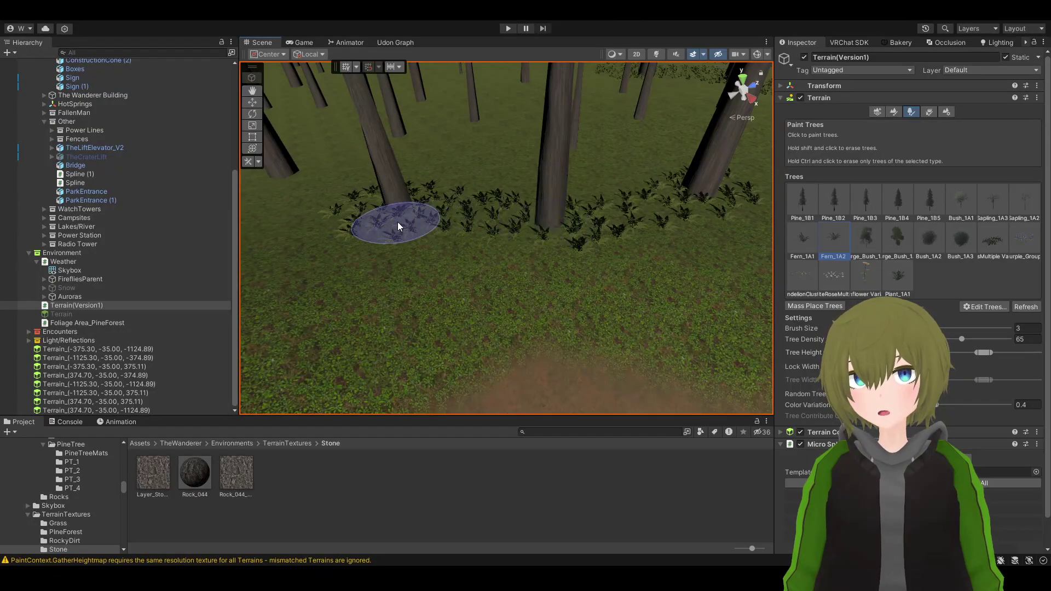
left_click_drag(398, 221, 542, 232)
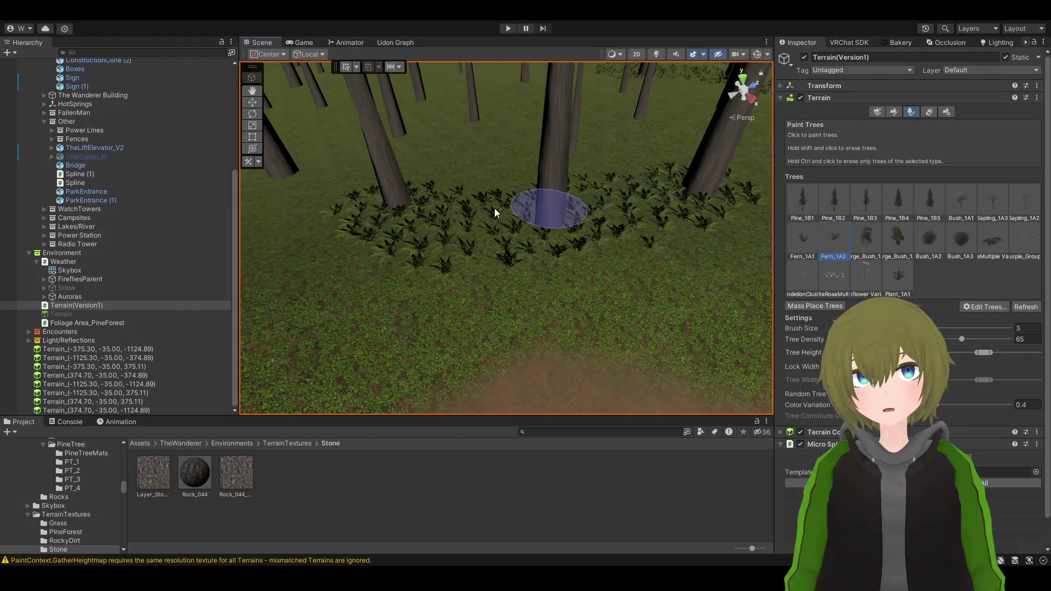
mouse_move(630, 235)
right_mouse_down()
mouse_move(530, 223)
mouse_move(644, 205)
right_mouse_up()
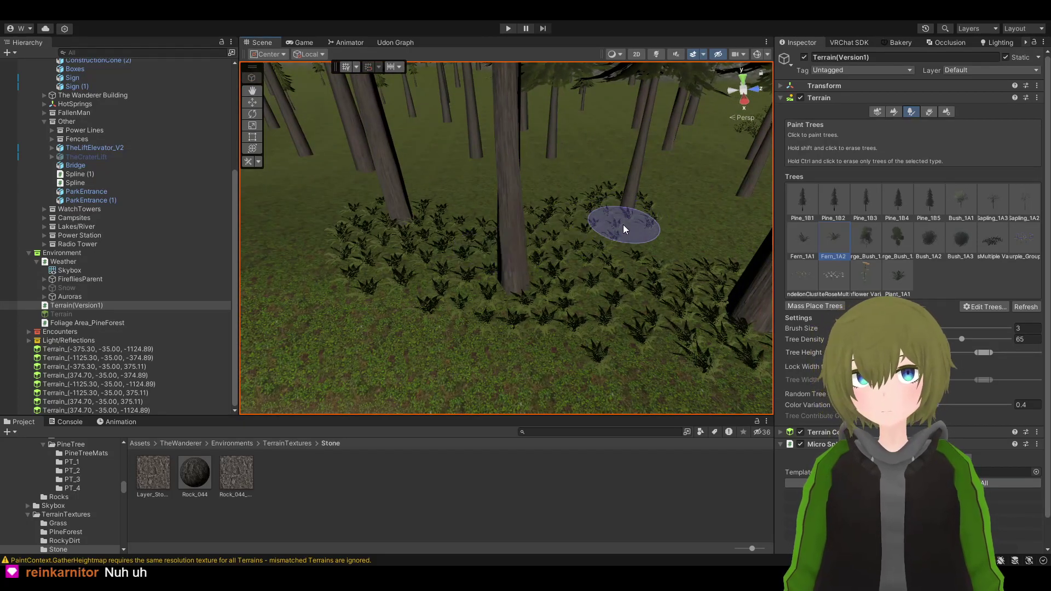
mouse_move(628, 227)
right_mouse_down()
mouse_move(449, 228)
mouse_move(681, 294)
mouse_move(563, 277)
mouse_move(420, 298)
mouse_move(399, 340)
mouse_move(578, 264)
right_mouse_up()
mouse_move(578, 264)
left_mouse_down()
mouse_move(598, 252)
mouse_move(594, 266)
mouse_move(480, 228)
mouse_move(423, 231)
mouse_move(413, 216)
left_mouse_up()
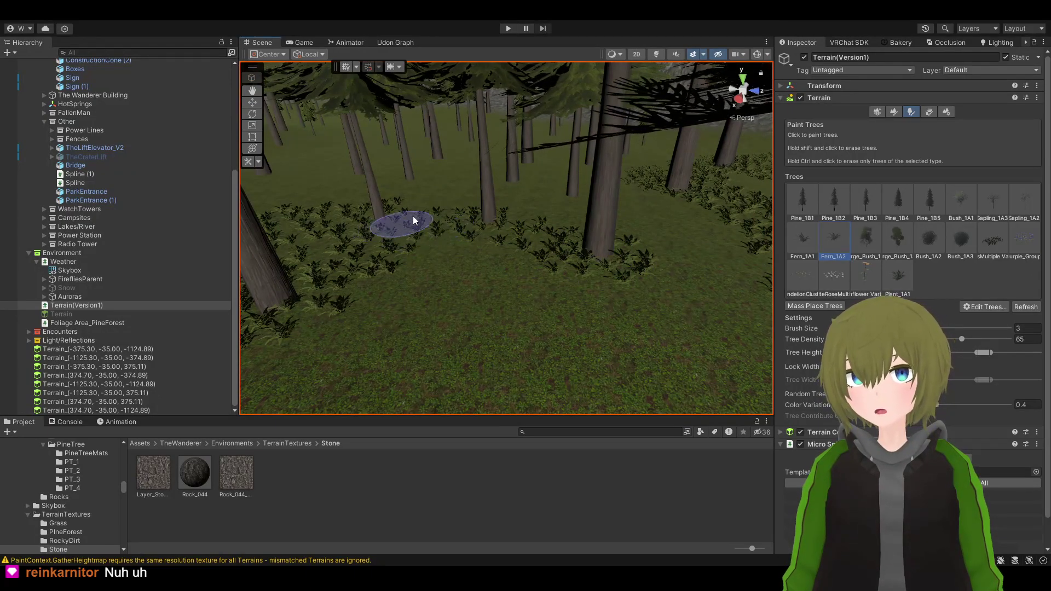
mouse_move(415, 249)
right_mouse_down()
mouse_move(557, 230)
mouse_move(471, 241)
mouse_move(584, 244)
right_mouse_up()
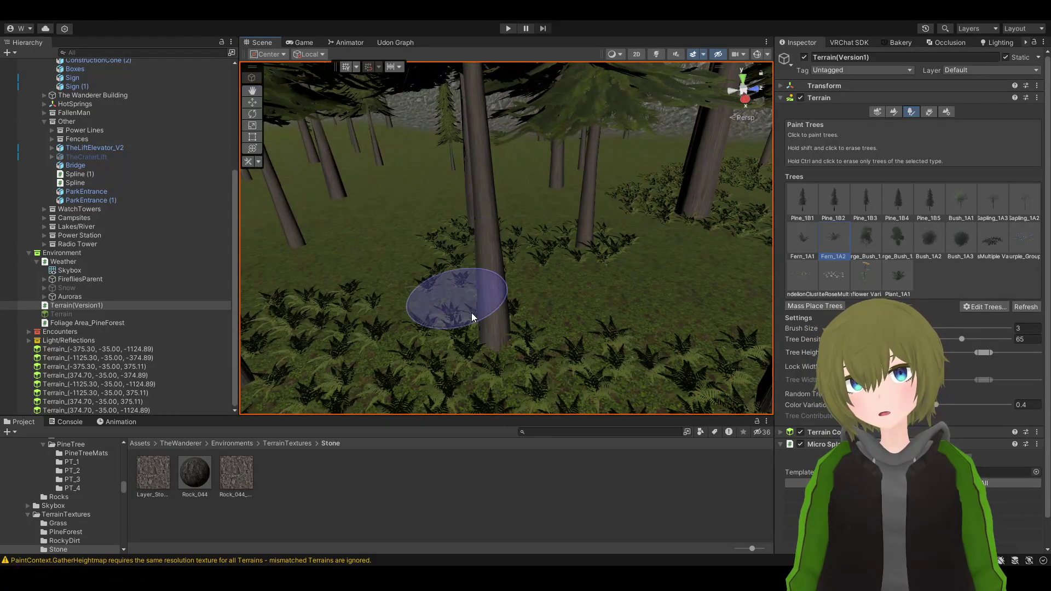
Fly to the dirt clearing and paint ferns around the trees on its right
mouse_move(495, 337)
right_mouse_down()
mouse_move(500, 322)
mouse_move(458, 305)
mouse_move(462, 274)
right_mouse_up()
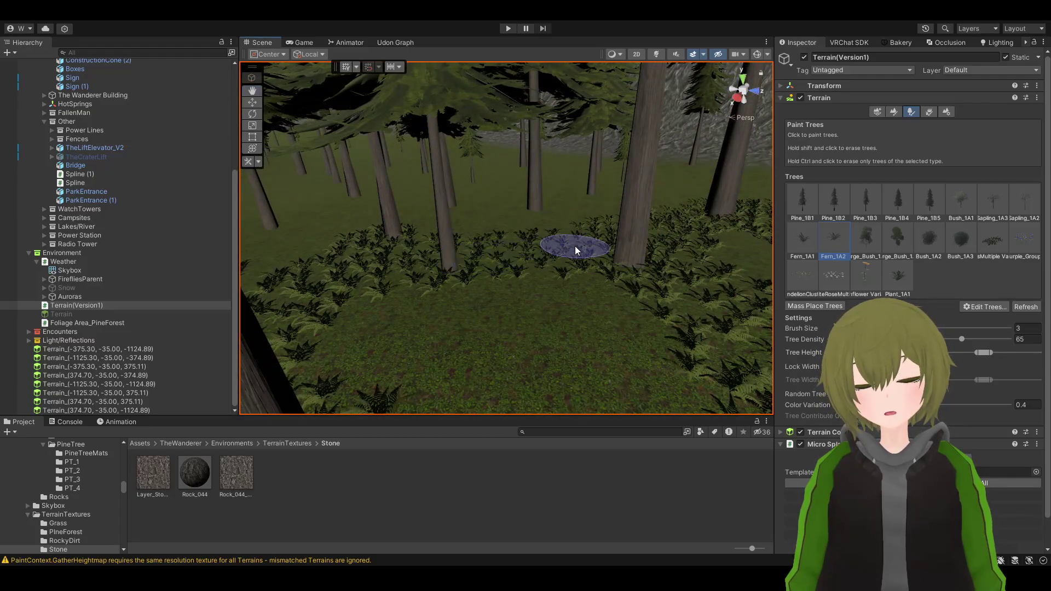
right_click_drag(458, 277, 403, 257)
mouse_move(585, 246)
right_mouse_down()
mouse_move(591, 218)
mouse_move(376, 218)
mouse_move(469, 235)
mouse_move(592, 231)
right_mouse_up()
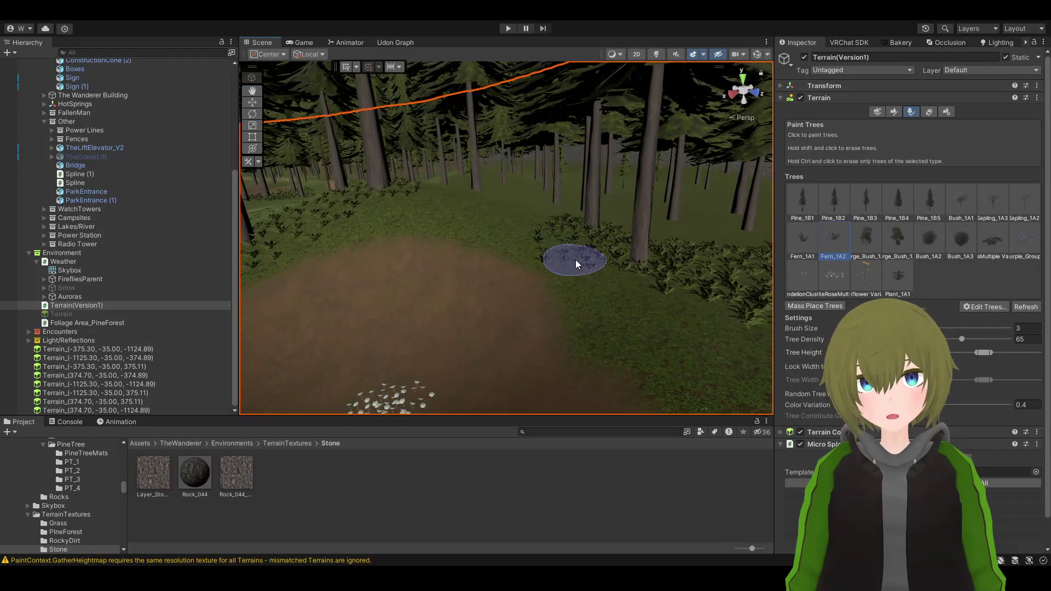
right_click_drag(630, 260, 813, 274)
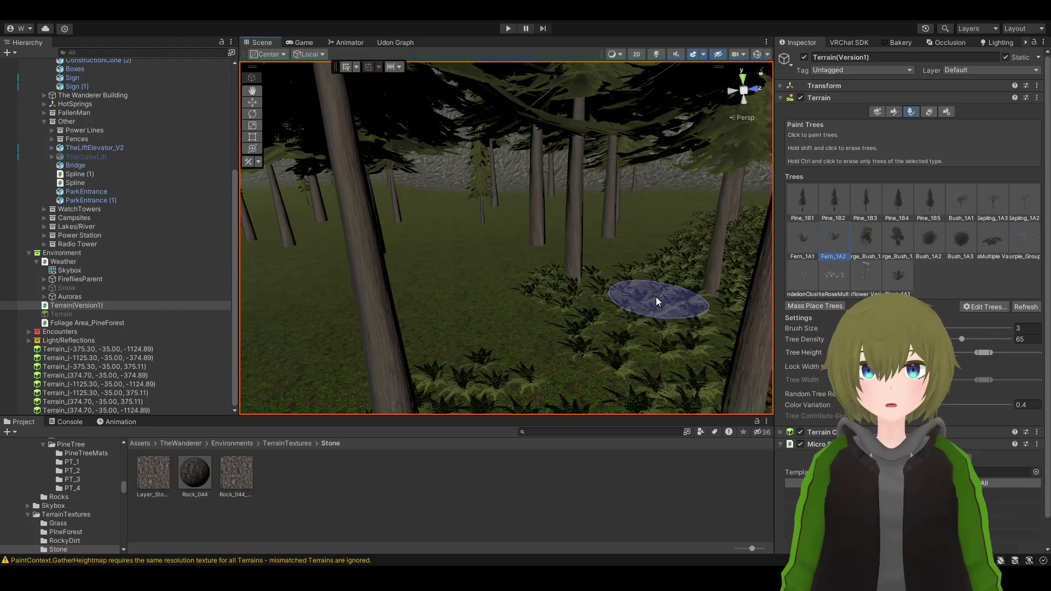
mouse_move(622, 301)
right_mouse_down()
mouse_move(453, 305)
mouse_move(507, 290)
mouse_move(544, 298)
mouse_move(388, 301)
mouse_move(435, 253)
right_mouse_up()
mouse_move(427, 245)
left_mouse_down()
mouse_move(553, 295)
mouse_move(476, 279)
left_mouse_up()
mouse_move(449, 263)
right_mouse_down()
mouse_move(441, 249)
mouse_move(592, 248)
right_mouse_up()
mouse_move(597, 251)
left_mouse_down()
mouse_move(497, 282)
mouse_move(444, 273)
mouse_move(505, 264)
mouse_move(441, 271)
left_mouse_up()
Keep painting fern clusters back and forth across the ground around the right tree
right_click_drag(440, 271, 263, 279)
right_click_drag(424, 287, 520, 286)
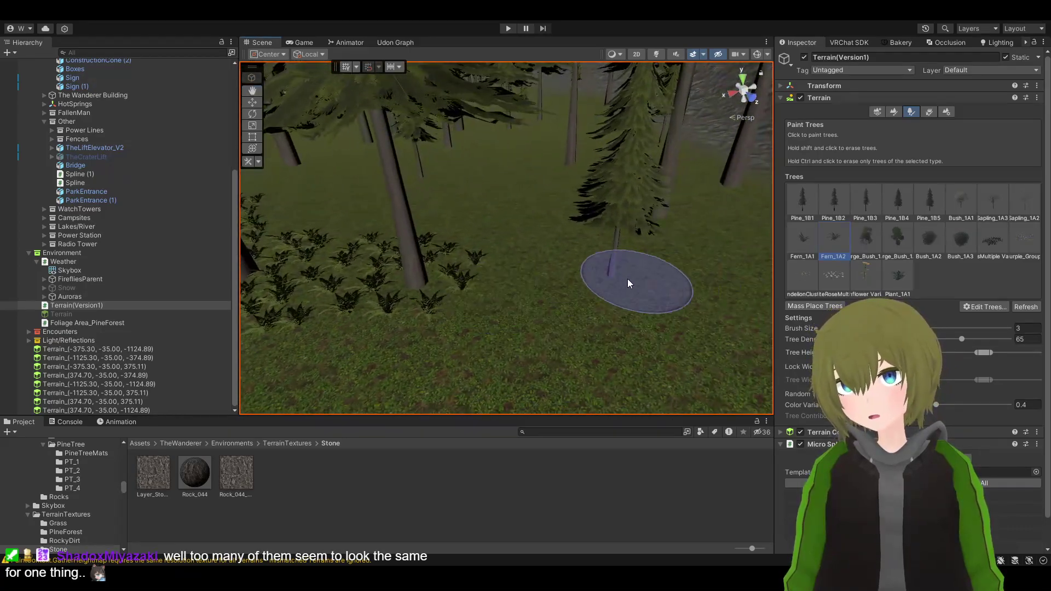
mouse_move(628, 278)
left_mouse_down()
mouse_move(505, 286)
mouse_move(426, 275)
left_mouse_up()
right_click_drag(426, 274, 400, 276)
mouse_move(580, 259)
left_mouse_down()
mouse_move(602, 239)
mouse_move(422, 309)
mouse_move(329, 277)
mouse_move(523, 267)
mouse_move(356, 293)
mouse_move(526, 267)
left_mouse_up()
mouse_move(527, 267)
right_mouse_down()
mouse_move(505, 263)
mouse_move(455, 284)
mouse_move(521, 235)
right_mouse_up()
mouse_move(521, 235)
left_mouse_down()
mouse_move(514, 249)
mouse_move(346, 278)
mouse_move(557, 241)
mouse_move(343, 271)
left_mouse_up()
mouse_move(342, 271)
right_mouse_down()
mouse_move(224, 221)
mouse_move(382, 234)
mouse_move(444, 177)
mouse_move(608, 297)
right_mouse_up()
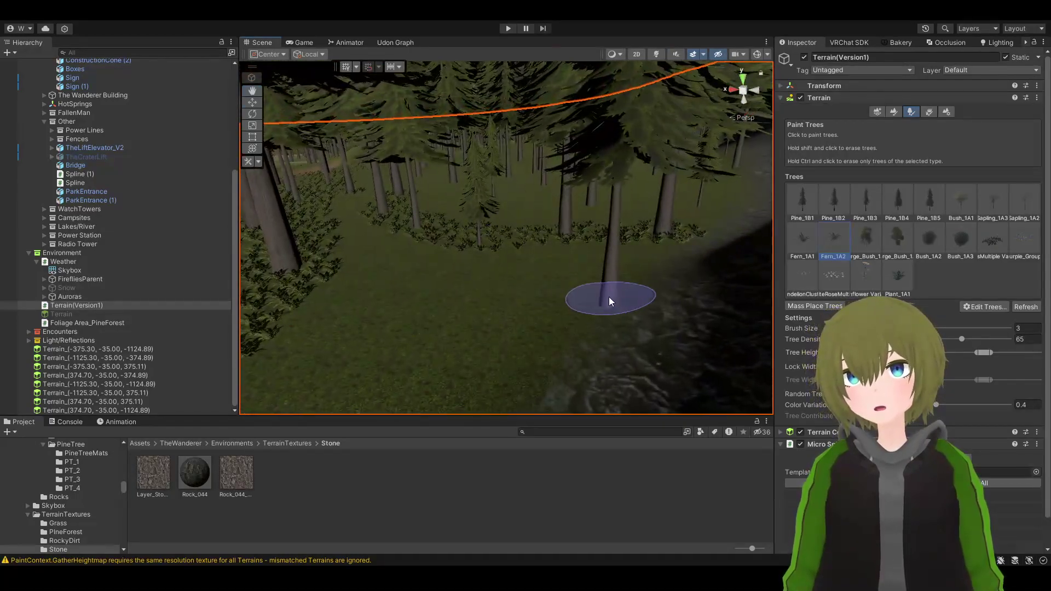
Check the Pine_1B2 and Pine_1B3 prototypes, then brush Fern_1A2 ferns around and left of a pine trunk
left_click(844, 211)
left_click(862, 205)
mouse_move(458, 294)
right_mouse_down()
mouse_move(418, 241)
mouse_move(445, 329)
right_mouse_up()
left_click(834, 241)
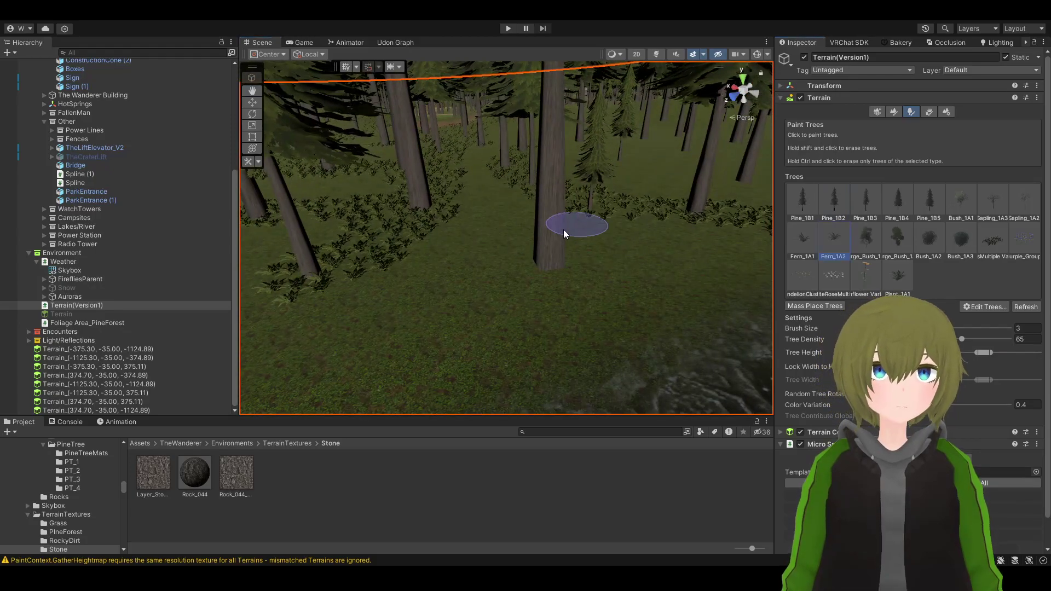
mouse_move(534, 270)
left_mouse_down()
mouse_move(547, 260)
mouse_move(416, 268)
mouse_move(407, 254)
mouse_move(491, 276)
mouse_move(591, 249)
mouse_move(598, 210)
mouse_move(514, 274)
left_mouse_up()
Compare Pine_1B3 and Pine_1B2 while flying the view forward through the pine forest
mouse_move(433, 273)
right_mouse_down()
mouse_move(521, 251)
mouse_move(318, 251)
mouse_move(511, 254)
mouse_move(573, 273)
mouse_move(664, 237)
mouse_move(600, 288)
mouse_move(592, 266)
mouse_move(664, 228)
mouse_move(652, 203)
mouse_move(570, 321)
right_mouse_up()
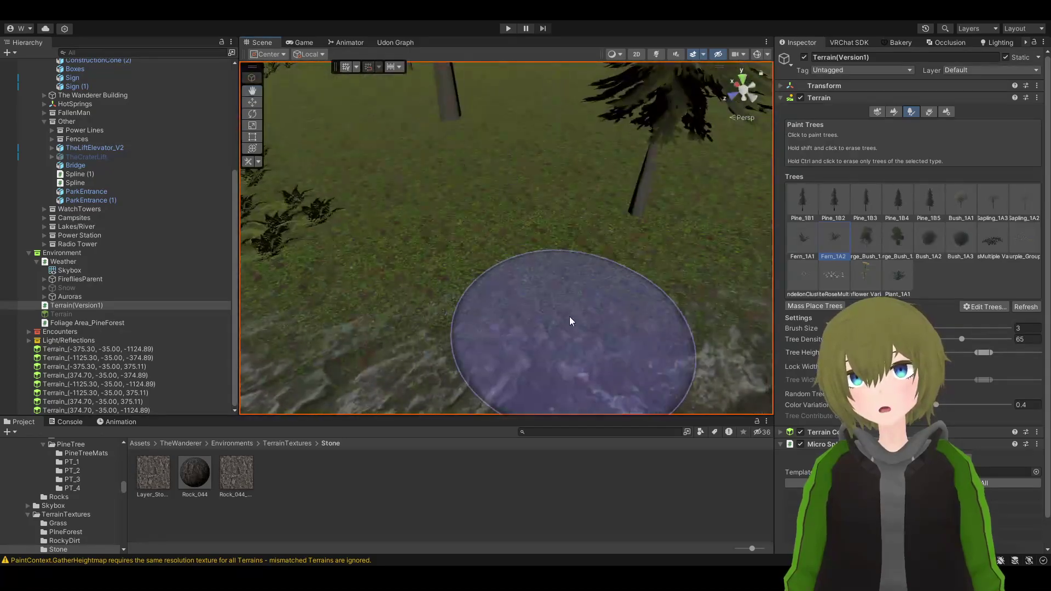
mouse_move(631, 222)
right_mouse_down()
mouse_move(605, 169)
mouse_move(601, 202)
mouse_move(630, 218)
mouse_move(629, 197)
right_mouse_up()
left_click(867, 199)
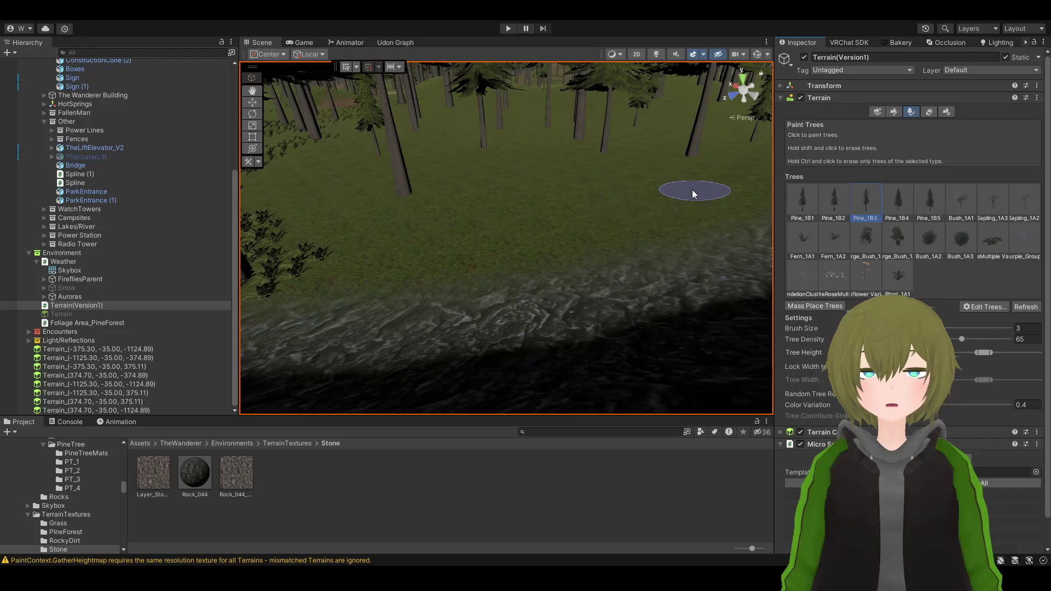
left_click(828, 210)
mouse_move(530, 221)
right_mouse_down()
mouse_move(545, 103)
mouse_move(535, 166)
mouse_move(511, 170)
mouse_move(568, 128)
right_mouse_up()
mouse_move(703, 403)
right_mouse_down()
mouse_move(674, 377)
mouse_move(857, 260)
right_mouse_up()
Check Pine_1B5 and Fern_1A1, then reselect Fern_1A2 at a new bare forest-floor spot
left_click(925, 208)
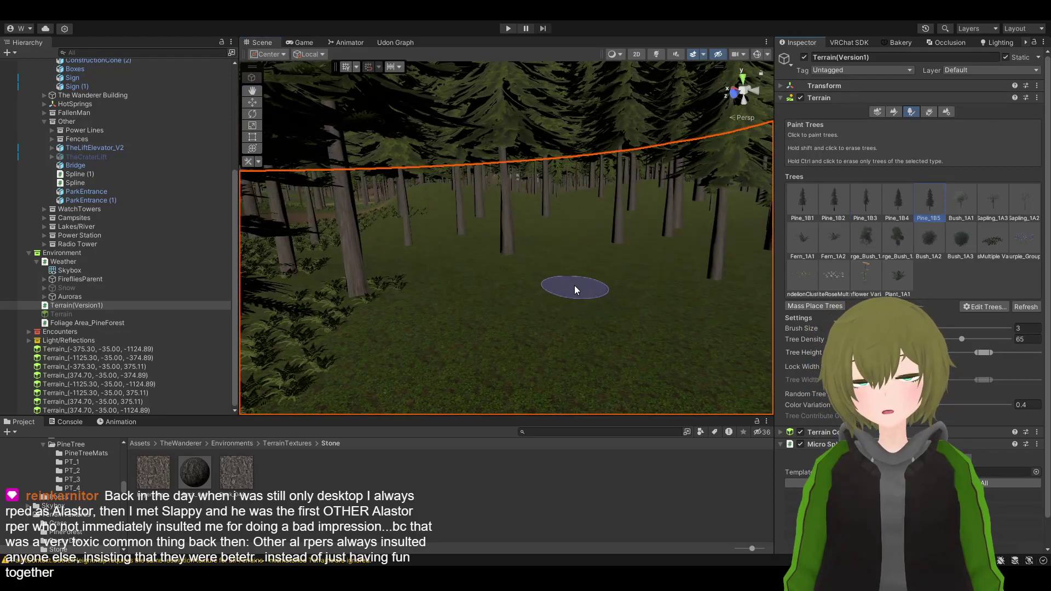
right_click_drag(556, 358, 692, 310)
left_click(812, 241)
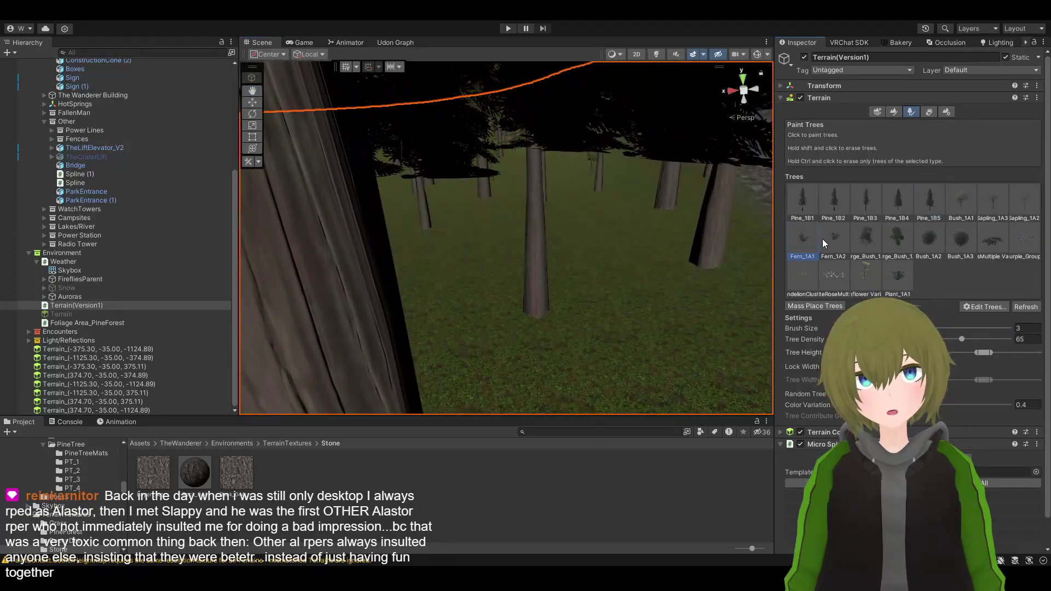
left_click(831, 244)
mouse_move(493, 247)
right_mouse_down()
mouse_move(462, 251)
mouse_move(441, 238)
mouse_move(725, 241)
mouse_move(934, 272)
mouse_move(694, 293)
mouse_move(702, 268)
right_mouse_up()
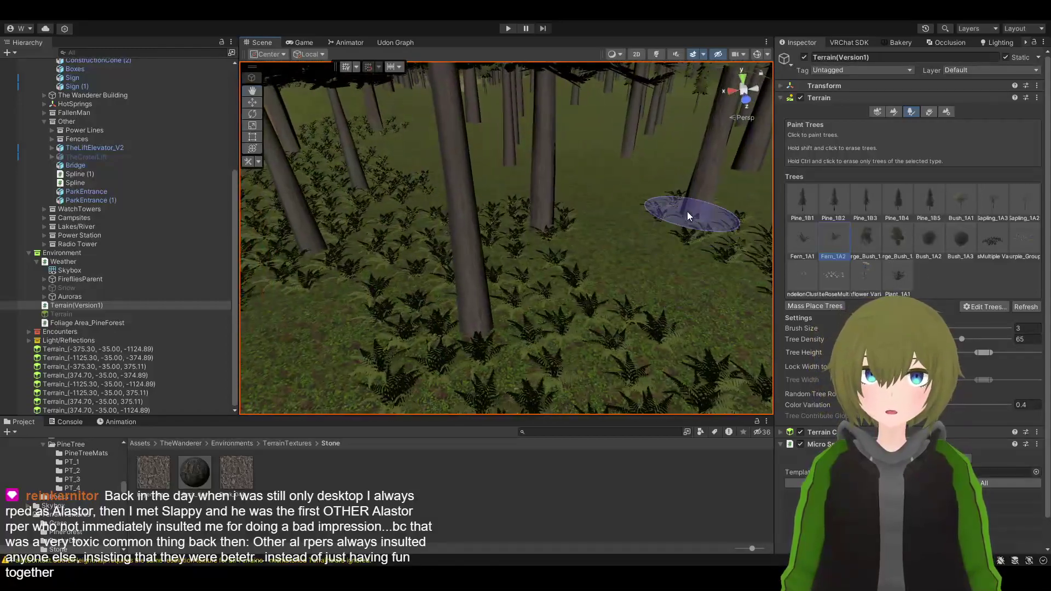
Brush Fern_1A2 ferns over the bare grass, around a pine, and to its right
mouse_move(688, 215)
left_mouse_down()
mouse_move(529, 232)
mouse_move(629, 213)
mouse_move(567, 218)
mouse_move(576, 221)
left_mouse_up()
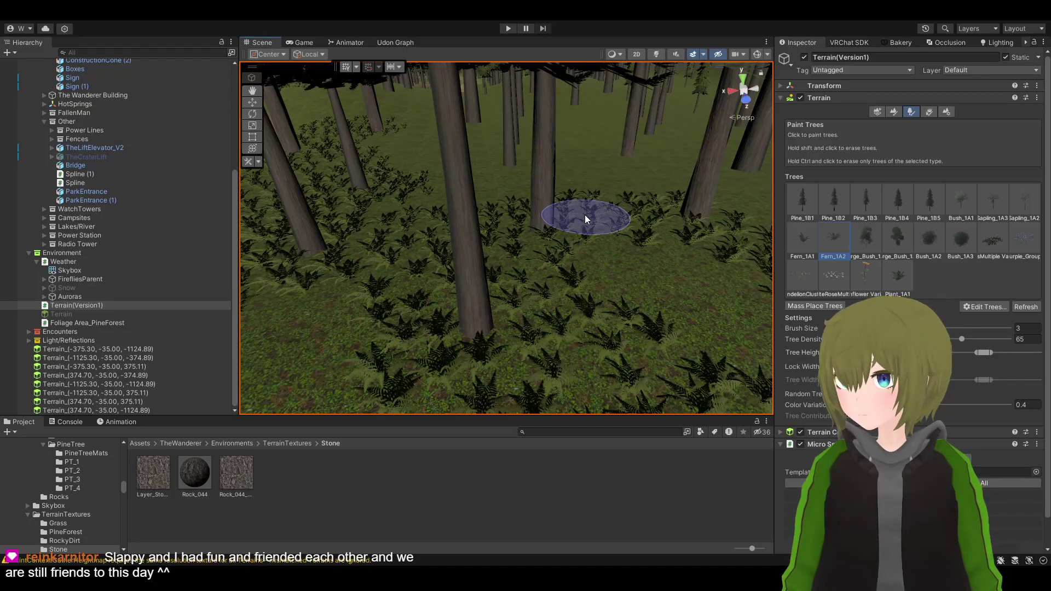
mouse_move(568, 236)
right_mouse_down()
mouse_move(668, 234)
mouse_move(764, 252)
mouse_move(465, 219)
mouse_move(694, 203)
mouse_move(767, 291)
mouse_move(432, 241)
right_mouse_up()
mouse_move(431, 241)
left_mouse_down()
mouse_move(416, 277)
mouse_move(462, 242)
mouse_move(516, 233)
mouse_move(620, 176)
mouse_move(494, 177)
mouse_move(386, 262)
mouse_move(478, 262)
mouse_move(655, 235)
left_mouse_up()
mouse_move(655, 235)
right_mouse_down()
mouse_move(446, 197)
mouse_move(467, 322)
mouse_move(333, 302)
mouse_move(563, 300)
mouse_move(575, 287)
mouse_move(563, 312)
mouse_move(526, 336)
mouse_move(538, 335)
right_mouse_up()
Add Fern_1A2 clumps around several trunk bases and a band sweeping down-left
left_click(585, 271)
left_click(544, 218)
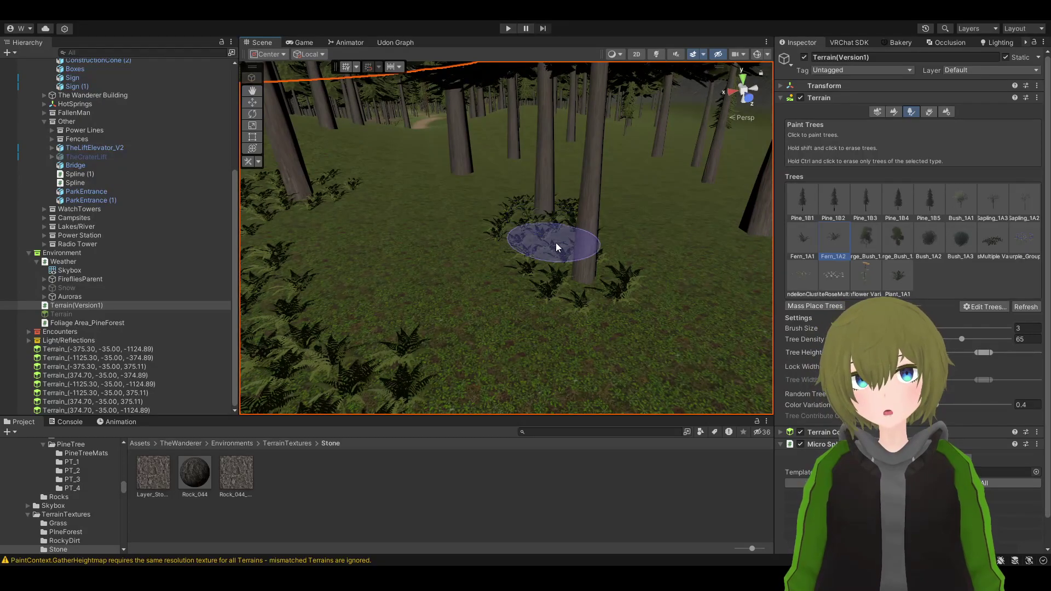
right_click_drag(604, 277, 654, 249)
left_click(549, 213)
left_click(589, 208)
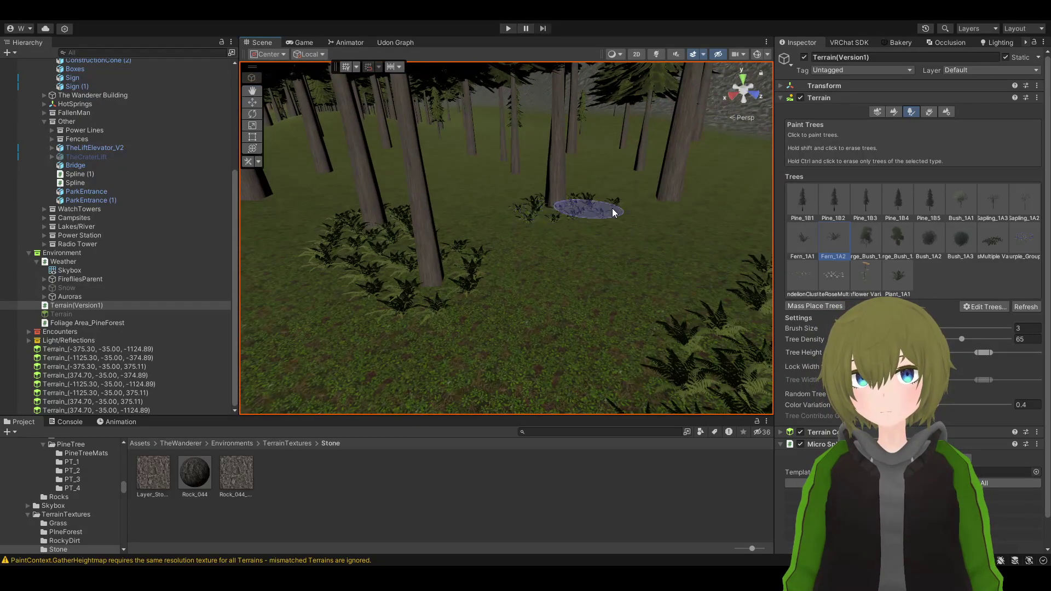
mouse_move(615, 202)
left_mouse_down()
mouse_move(521, 225)
mouse_move(414, 282)
mouse_move(476, 232)
mouse_move(446, 227)
mouse_move(406, 265)
mouse_move(472, 294)
left_mouse_up()
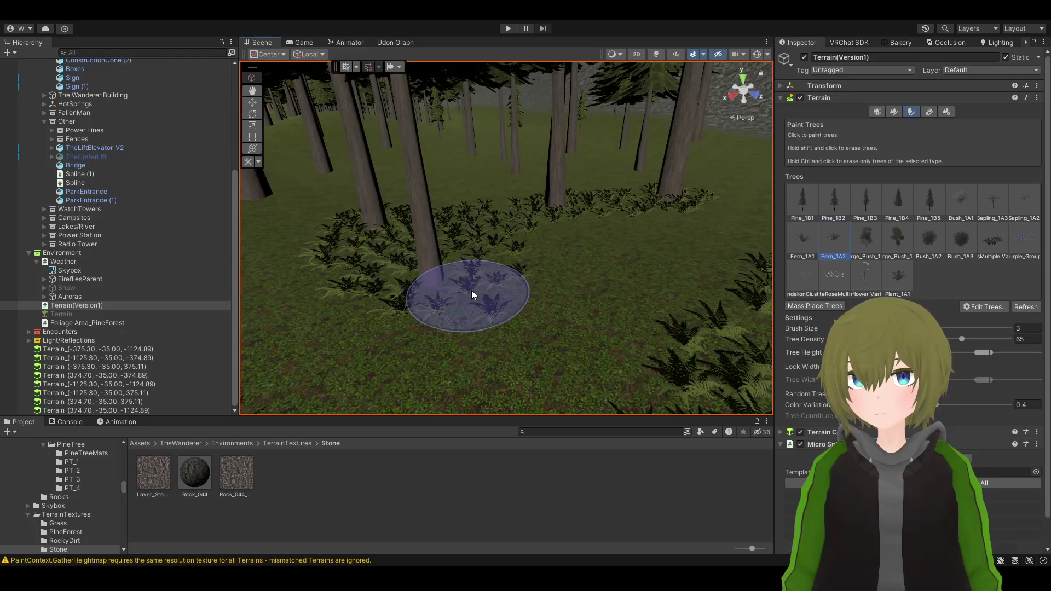
mouse_move(471, 294)
right_mouse_down()
mouse_move(580, 275)
mouse_move(554, 285)
mouse_move(328, 281)
mouse_move(436, 264)
right_mouse_up()
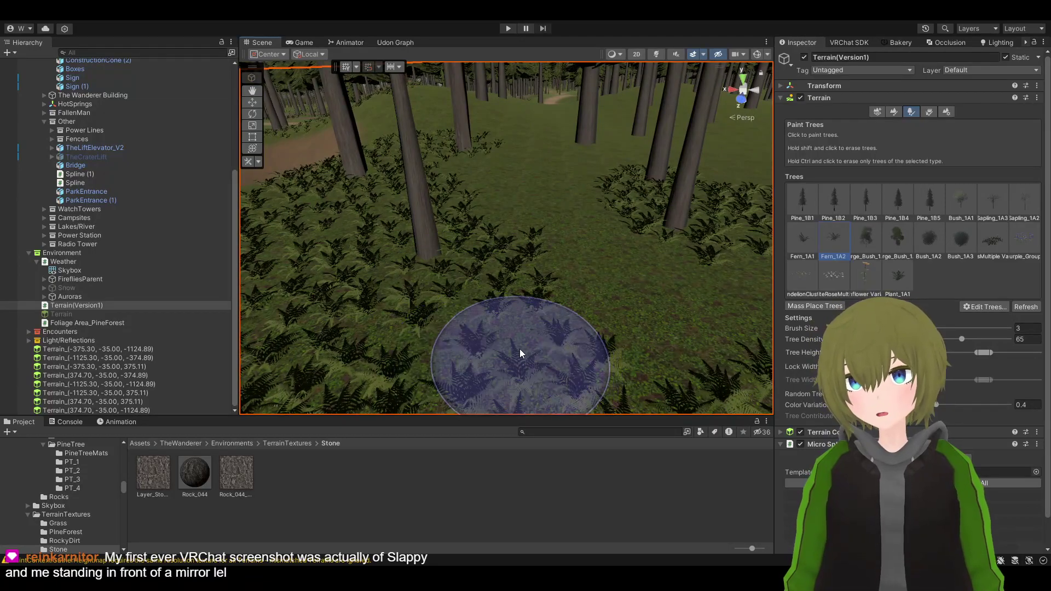
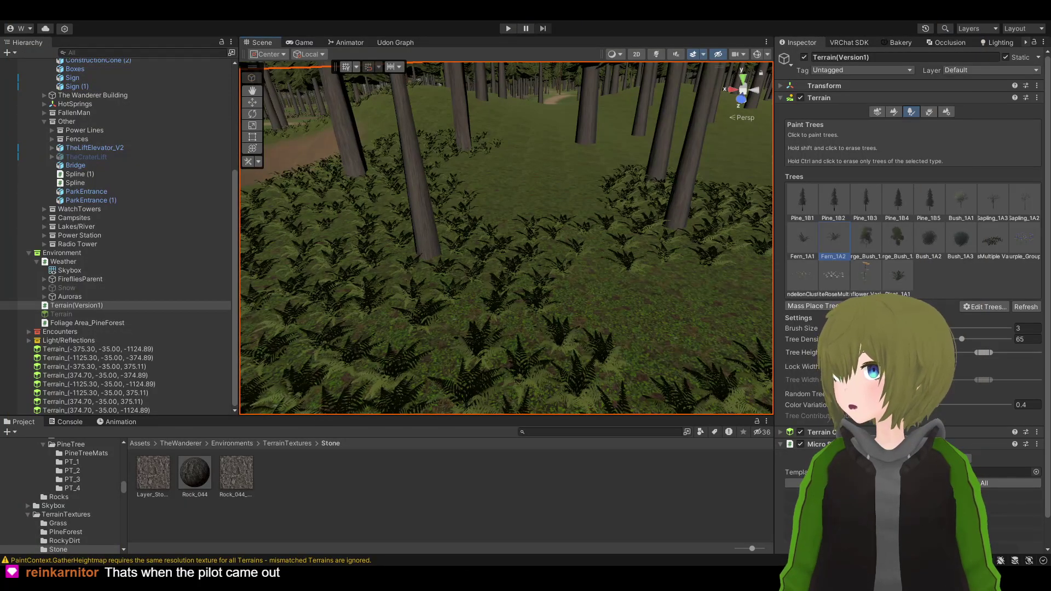
Deselect Terrain(Version1) and fly around to look over the fern-covered pine forest
left_click(617, 428)
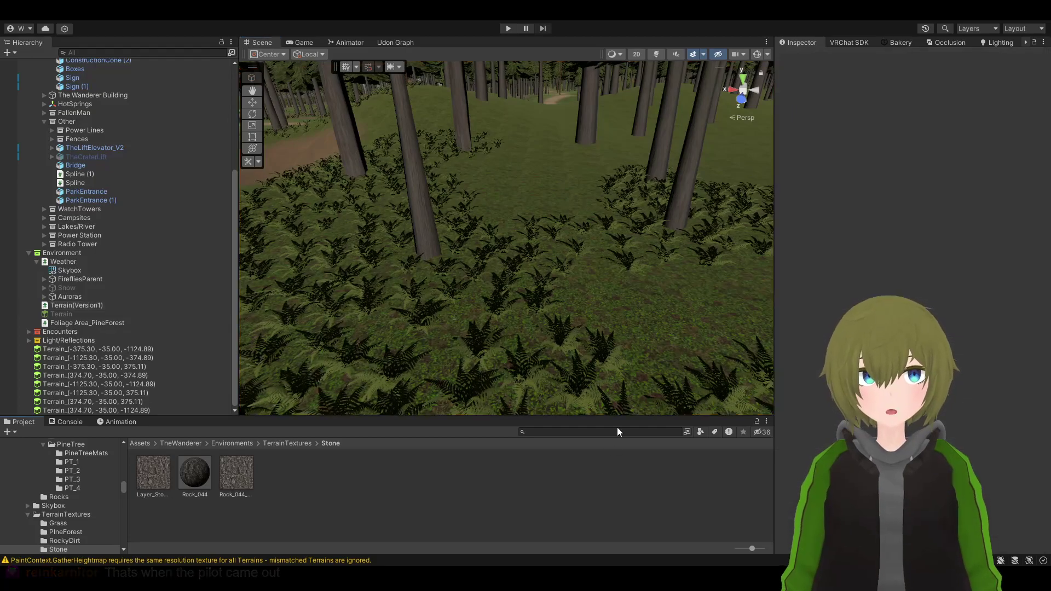
right_click_drag(590, 370, 676, 338)
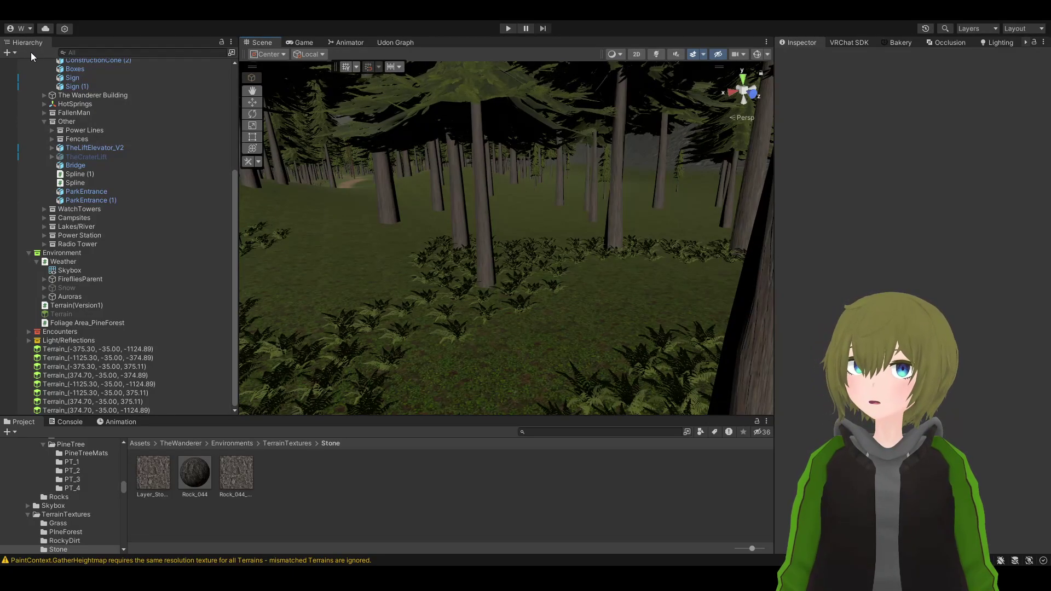
left_click(44, 64)
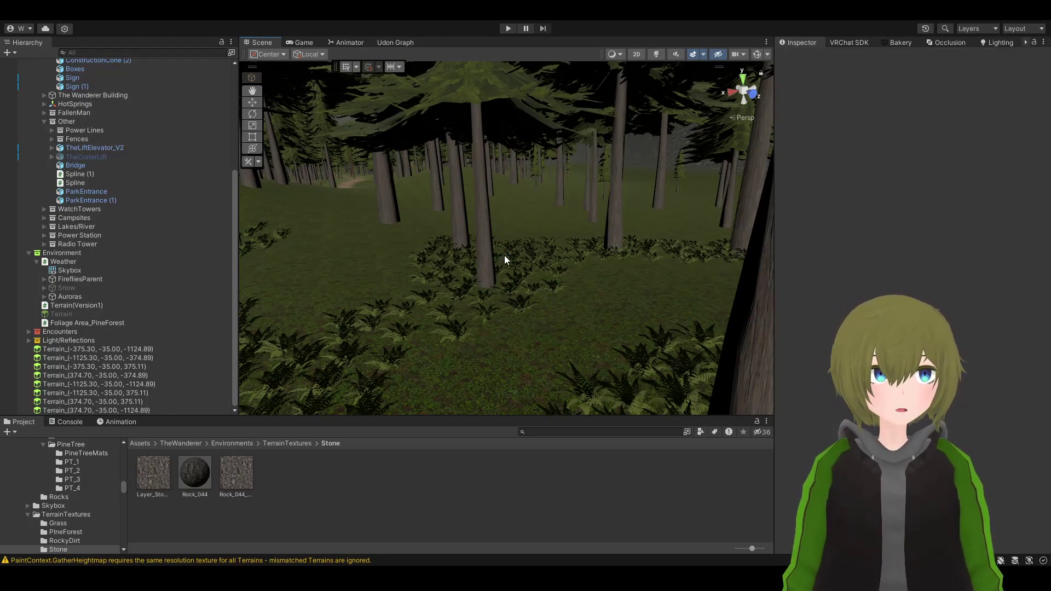
mouse_move(533, 261)
right_mouse_down()
mouse_move(601, 290)
mouse_move(580, 291)
mouse_move(610, 296)
mouse_move(539, 277)
mouse_move(666, 298)
mouse_move(606, 326)
mouse_move(669, 344)
mouse_move(550, 353)
right_mouse_up()
Reselect Terrain(Version1) and paint Fern_1A2 ferns up the big trunk and across the grass to its right
left_click(550, 353)
mouse_move(734, 315)
right_mouse_down()
mouse_move(477, 307)
mouse_move(573, 258)
mouse_move(453, 258)
mouse_move(408, 233)
mouse_move(559, 348)
mouse_move(735, 347)
mouse_move(422, 321)
mouse_move(511, 336)
mouse_move(568, 270)
right_mouse_up()
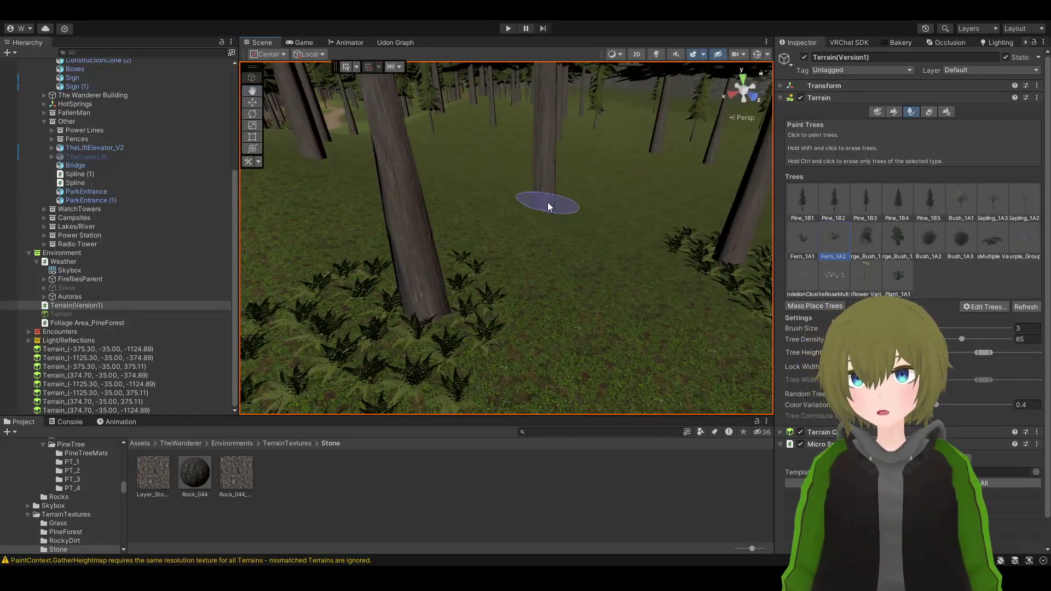
mouse_move(545, 212)
left_mouse_down()
mouse_move(648, 241)
mouse_move(544, 244)
mouse_move(540, 220)
mouse_move(471, 247)
mouse_move(412, 320)
mouse_move(460, 243)
mouse_move(519, 218)
left_mouse_up()
mouse_move(392, 323)
right_mouse_down()
mouse_move(438, 300)
mouse_move(641, 287)
mouse_move(298, 216)
mouse_move(285, 181)
mouse_move(254, 275)
mouse_move(537, 314)
mouse_move(395, 312)
mouse_move(448, 303)
right_mouse_up()
mouse_move(582, 305)
left_mouse_down()
mouse_move(557, 345)
mouse_move(616, 212)
left_mouse_up()
mouse_move(616, 208)
right_mouse_down()
mouse_move(507, 195)
mouse_move(404, 200)
mouse_move(382, 262)
right_mouse_up()
mouse_move(383, 262)
left_mouse_down()
mouse_move(411, 274)
mouse_move(682, 232)
left_mouse_up()
Ring another trunk base with ferns, then paint a row of ferns across the ground further in
mouse_move(682, 231)
right_mouse_down()
mouse_move(896, 255)
mouse_move(134, 262)
mouse_move(236, 247)
right_mouse_up()
mouse_move(442, 226)
left_mouse_down()
mouse_move(567, 176)
mouse_move(580, 210)
mouse_move(691, 248)
mouse_move(699, 230)
mouse_move(608, 257)
mouse_move(573, 189)
left_mouse_up()
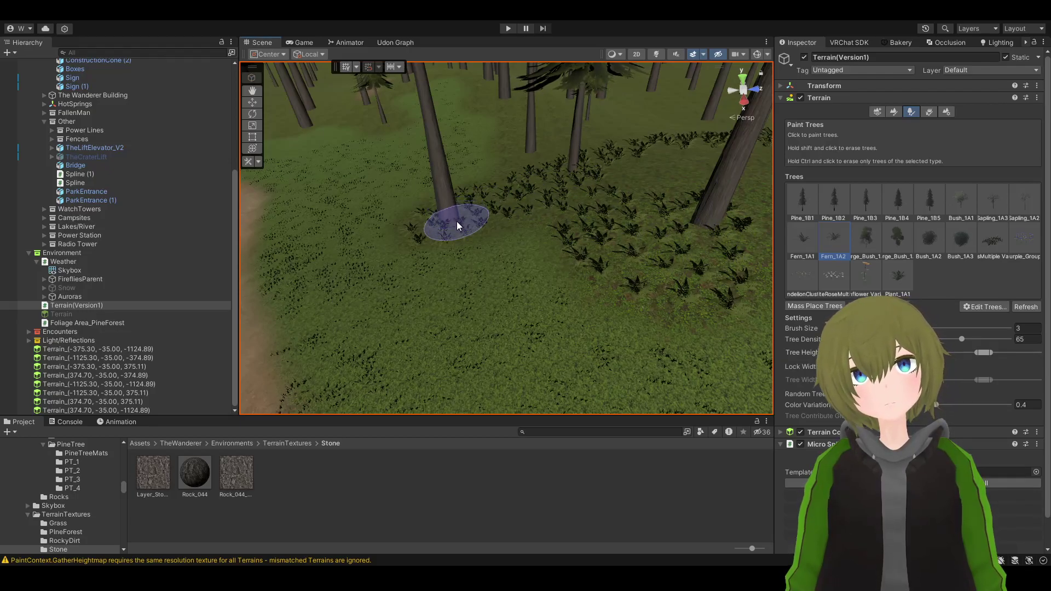
mouse_move(456, 221)
right_mouse_down()
mouse_move(594, 183)
mouse_move(430, 223)
mouse_move(550, 230)
right_mouse_up()
left_click_drag(550, 230, 547, 196)
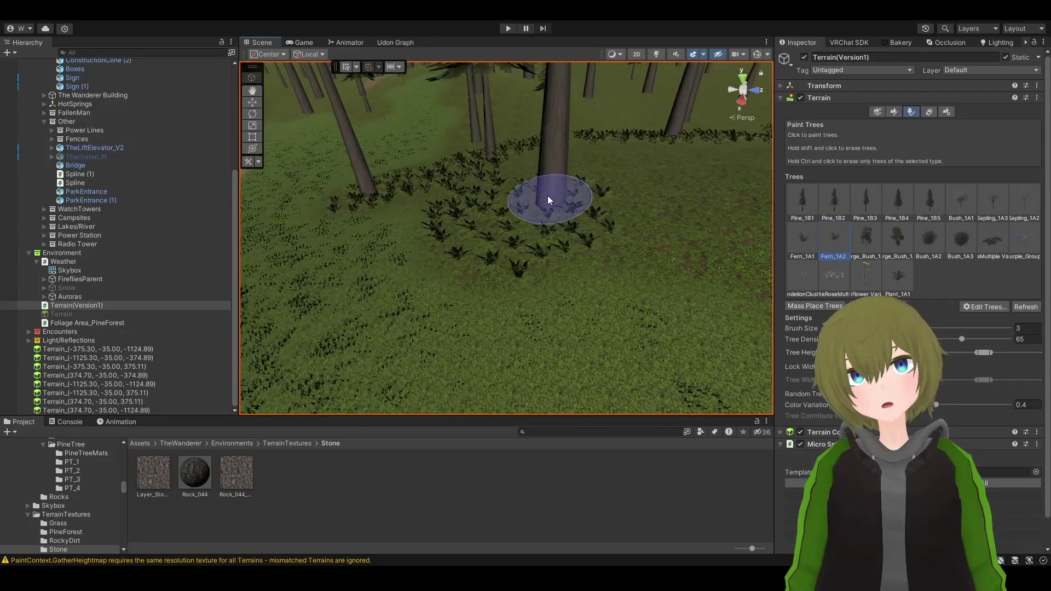
mouse_move(547, 225)
right_mouse_down()
mouse_move(770, 195)
mouse_move(567, 195)
right_mouse_up()
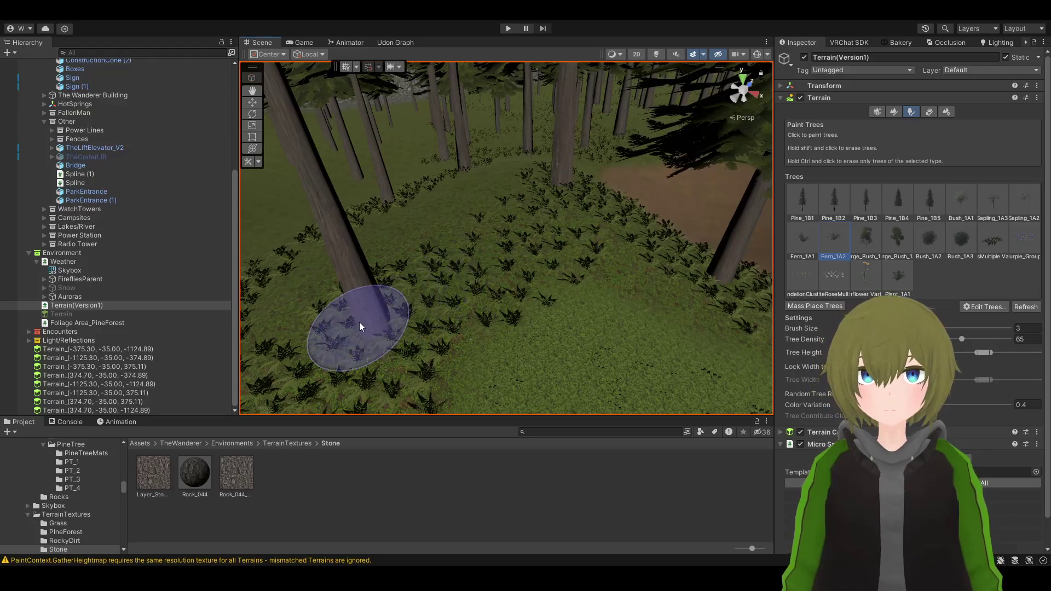
mouse_move(563, 249)
right_mouse_down()
mouse_move(705, 218)
mouse_move(426, 310)
mouse_move(542, 296)
mouse_move(440, 286)
mouse_move(346, 296)
mouse_move(315, 260)
mouse_move(491, 235)
mouse_move(507, 241)
mouse_move(272, 307)
mouse_move(157, 284)
mouse_move(360, 290)
mouse_move(354, 305)
mouse_move(293, 312)
right_mouse_up()
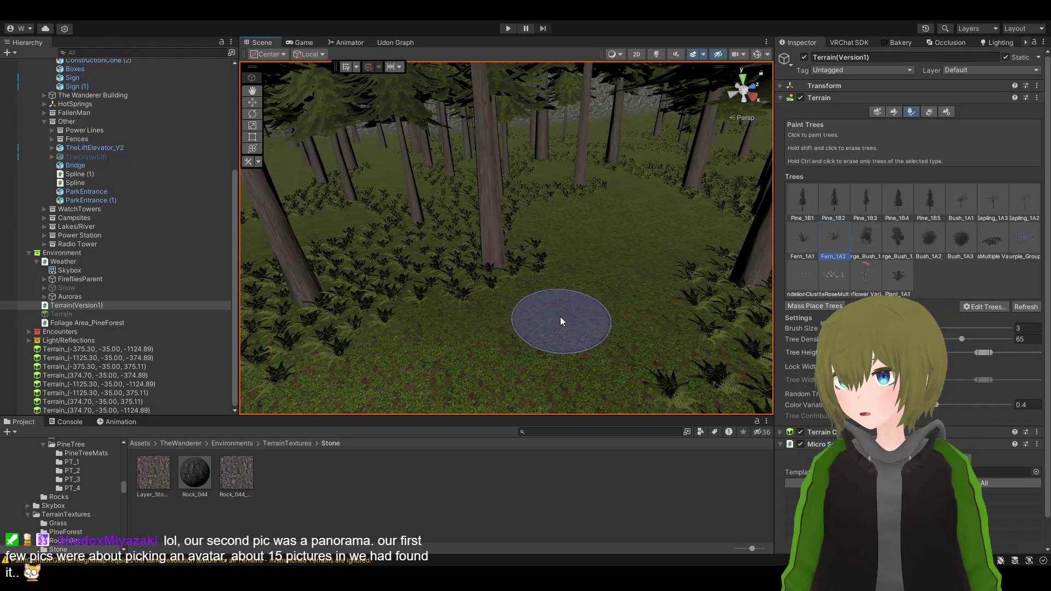
mouse_move(558, 317)
right_mouse_down()
mouse_move(430, 270)
mouse_move(531, 235)
mouse_move(617, 235)
mouse_move(298, 279)
mouse_move(444, 352)
mouse_move(340, 356)
mouse_move(356, 312)
mouse_move(348, 249)
mouse_move(343, 352)
mouse_move(472, 225)
right_mouse_up()
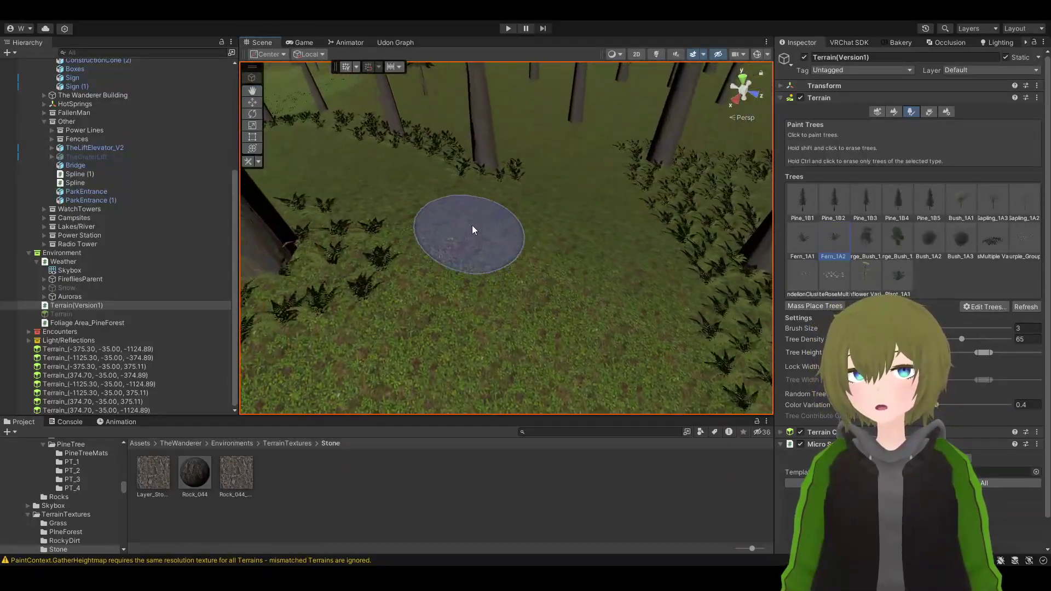
left_click_drag(522, 177, 656, 185)
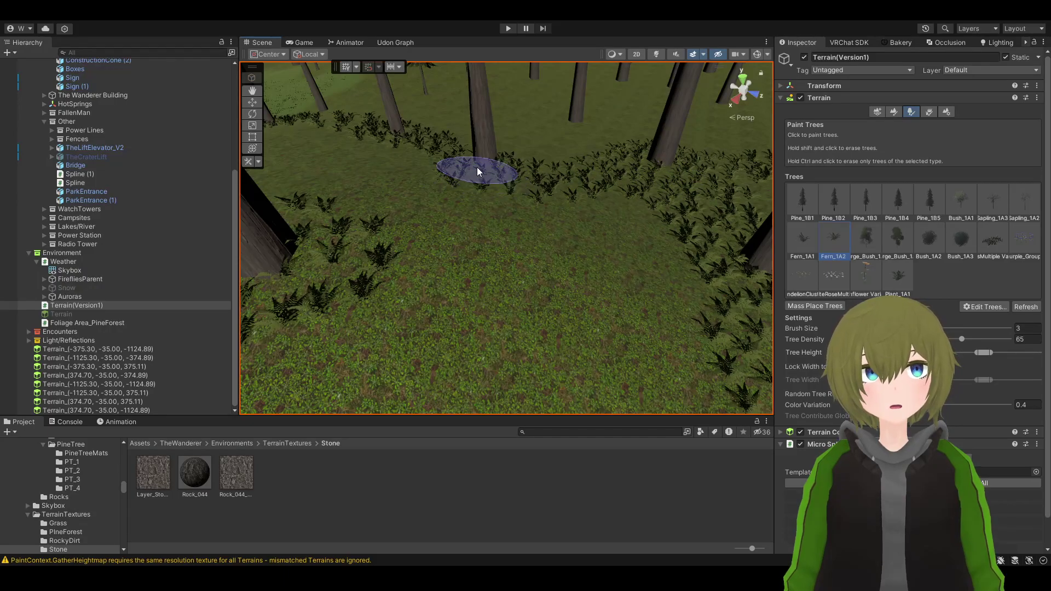
Fly forward through the trees and paint ferns across the ground and leftward from a trunk
mouse_move(478, 168)
right_mouse_down()
mouse_move(662, 178)
mouse_move(376, 134)
mouse_move(507, 137)
mouse_move(495, 112)
mouse_move(381, 105)
mouse_move(646, 76)
mouse_move(558, 31)
mouse_move(569, 63)
mouse_move(182, 108)
mouse_move(213, 99)
right_mouse_up()
key("w")
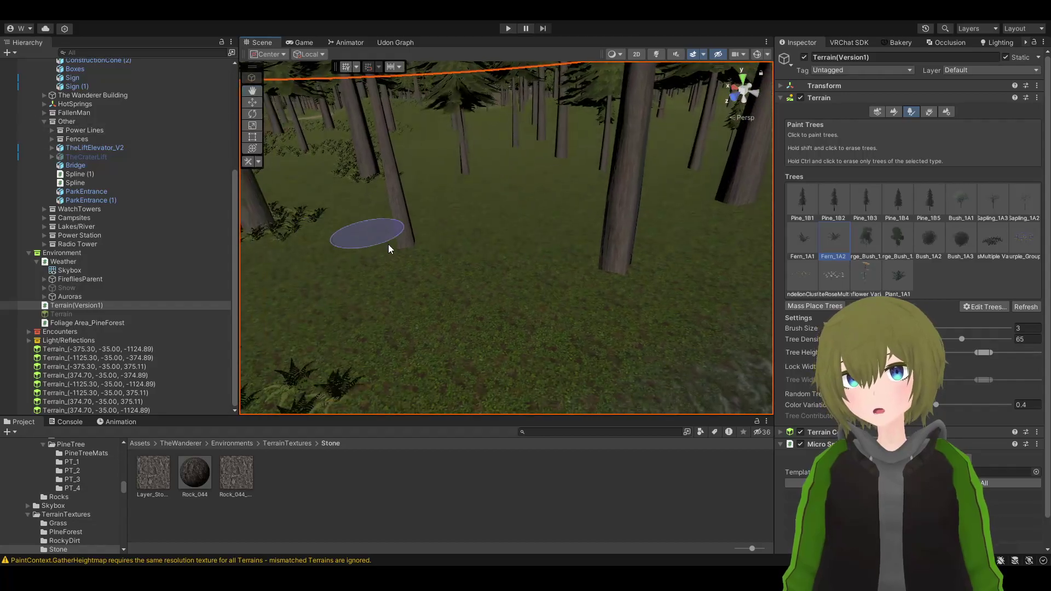
mouse_move(405, 244)
left_mouse_down()
mouse_move(603, 277)
mouse_move(635, 258)
mouse_move(431, 246)
mouse_move(531, 280)
mouse_move(610, 283)
left_mouse_up()
mouse_move(610, 282)
right_mouse_down()
mouse_move(463, 270)
mouse_move(563, 264)
right_mouse_up()
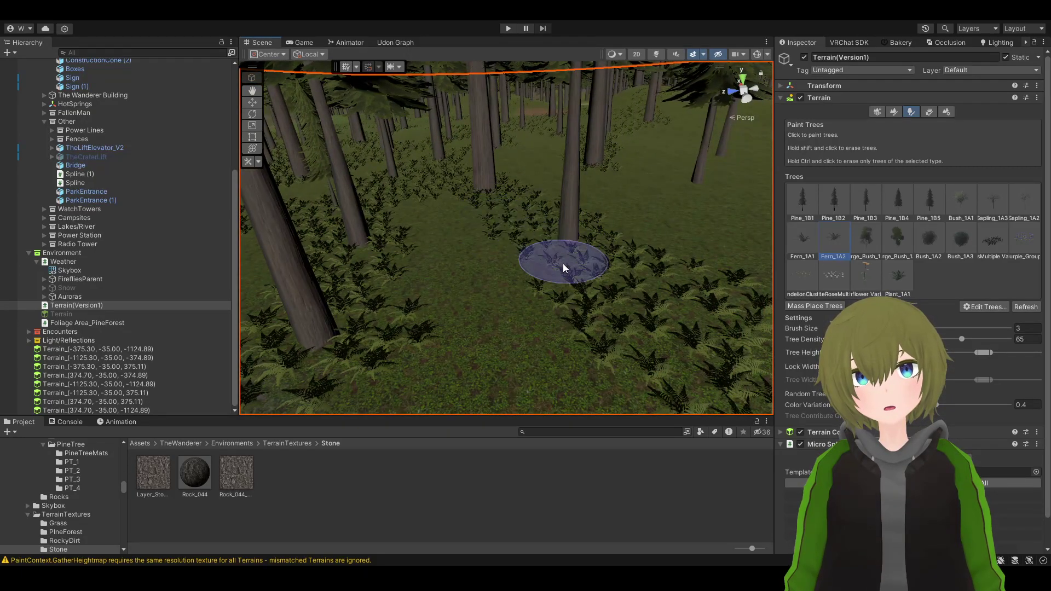
mouse_move(563, 264)
right_mouse_down()
mouse_move(638, 347)
mouse_move(629, 282)
mouse_move(586, 251)
mouse_move(662, 301)
mouse_move(637, 230)
right_mouse_up()
mouse_move(637, 230)
left_mouse_down()
mouse_move(391, 304)
mouse_move(353, 273)
mouse_move(624, 235)
mouse_move(473, 276)
mouse_move(460, 250)
left_mouse_up()
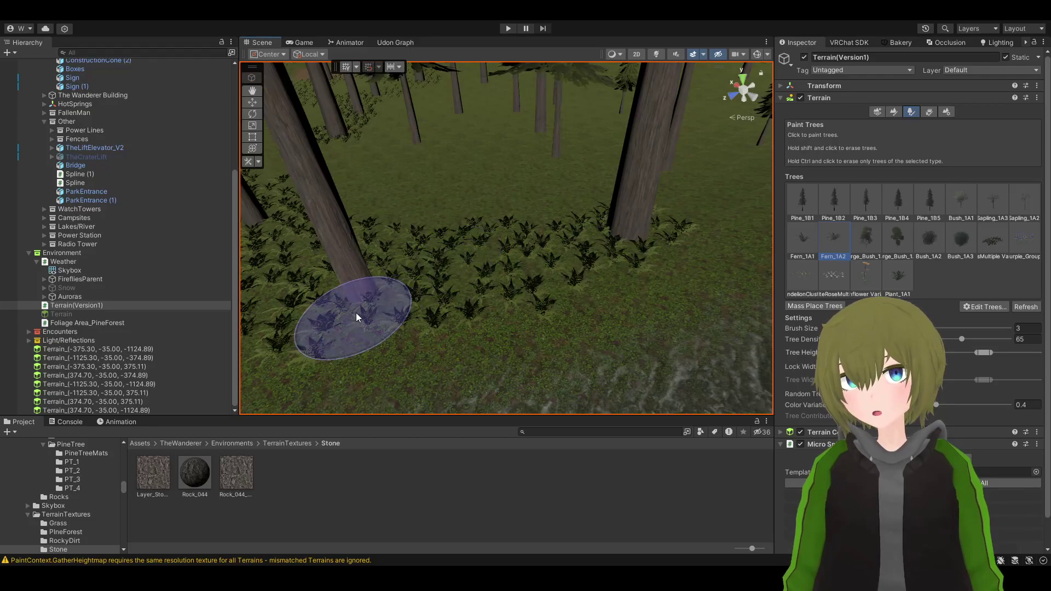
Brush ferns back and forth over the open ground near a tree base
mouse_move(671, 238)
right_mouse_down()
mouse_move(657, 215)
mouse_move(707, 204)
mouse_move(510, 265)
mouse_move(519, 270)
mouse_move(509, 277)
right_mouse_up()
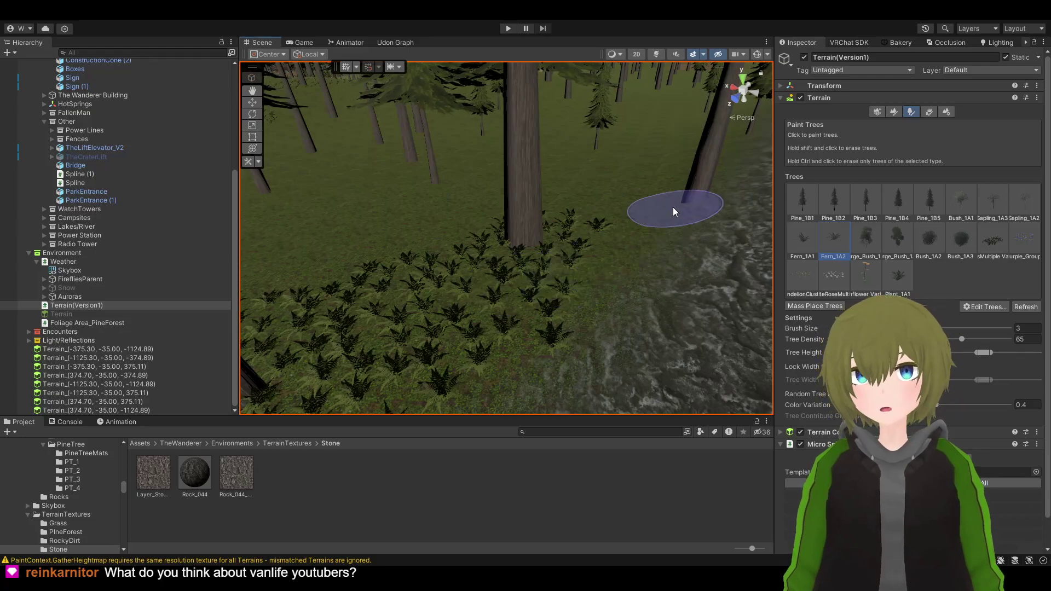
mouse_move(675, 206)
left_mouse_down()
mouse_move(524, 239)
mouse_move(600, 219)
mouse_move(573, 280)
left_mouse_up()
mouse_move(395, 213)
right_mouse_down()
mouse_move(460, 212)
mouse_move(544, 305)
mouse_move(561, 282)
mouse_move(476, 253)
mouse_move(695, 263)
mouse_move(511, 244)
mouse_move(542, 296)
mouse_move(605, 293)
mouse_move(580, 268)
right_mouse_up()
mouse_move(581, 269)
left_mouse_down()
mouse_move(570, 254)
mouse_move(362, 298)
mouse_move(386, 291)
mouse_move(306, 235)
mouse_move(427, 282)
mouse_move(501, 252)
mouse_move(402, 248)
mouse_move(524, 258)
mouse_move(386, 287)
left_mouse_up()
mouse_move(386, 287)
right_mouse_down()
mouse_move(479, 277)
mouse_move(340, 260)
mouse_move(530, 265)
mouse_move(581, 254)
mouse_move(563, 287)
right_mouse_up()
mouse_move(564, 288)
left_mouse_down()
mouse_move(538, 287)
mouse_move(546, 292)
mouse_move(416, 250)
mouse_move(406, 229)
mouse_move(413, 245)
mouse_move(554, 287)
mouse_move(436, 278)
mouse_move(546, 288)
mouse_move(438, 245)
left_mouse_up()
Paint ferns across another grassy patch, adding a row with more clumps beside it
mouse_move(406, 242)
right_mouse_down()
mouse_move(312, 261)
mouse_move(636, 249)
mouse_move(452, 282)
right_mouse_up()
left_click_drag(489, 284, 523, 203)
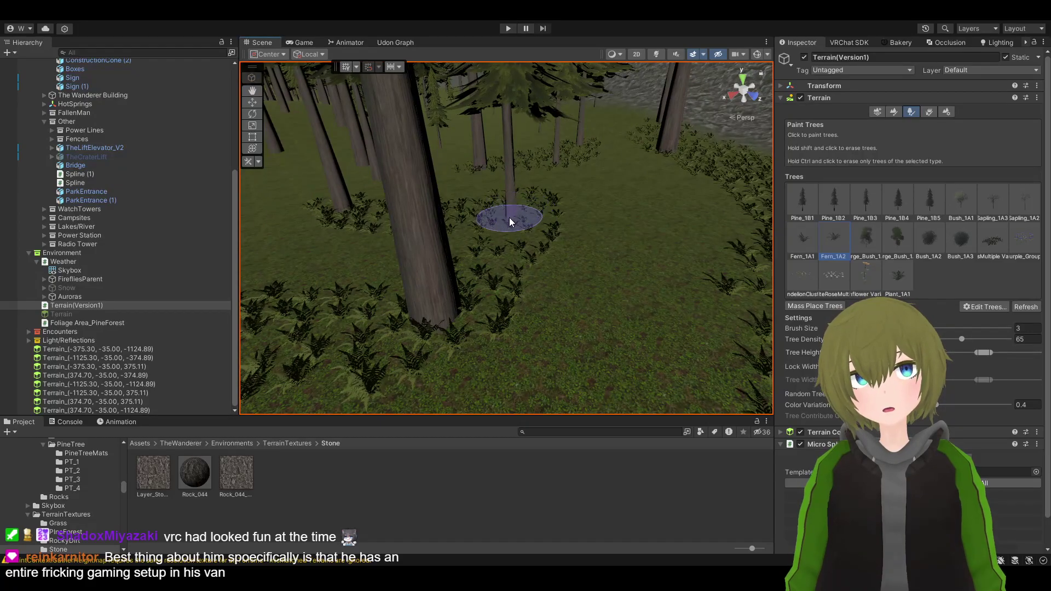
left_click_drag(481, 163, 526, 189)
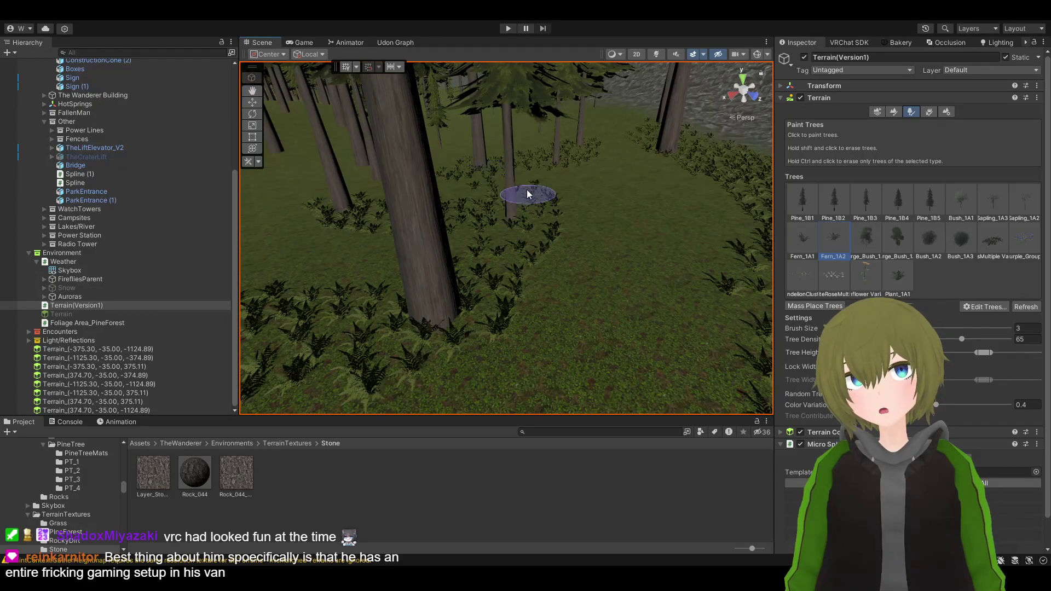
mouse_move(475, 205)
right_mouse_down()
mouse_move(500, 245)
mouse_move(308, 219)
mouse_move(531, 188)
mouse_move(660, 213)
mouse_move(643, 234)
mouse_move(541, 268)
right_mouse_up()
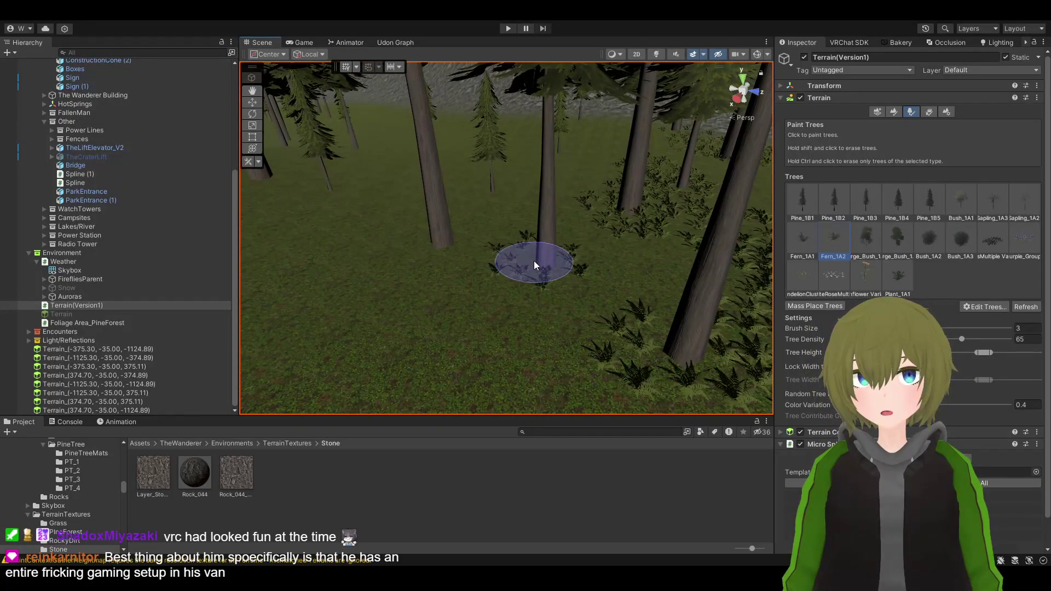
left_click_drag(434, 249, 565, 257)
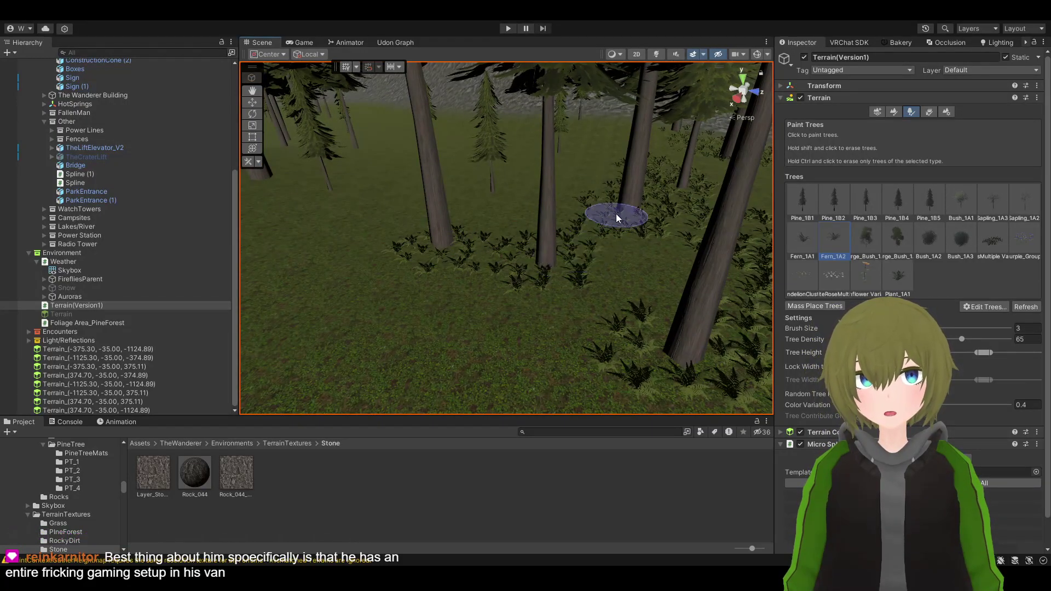
left_click_drag(617, 214, 545, 241)
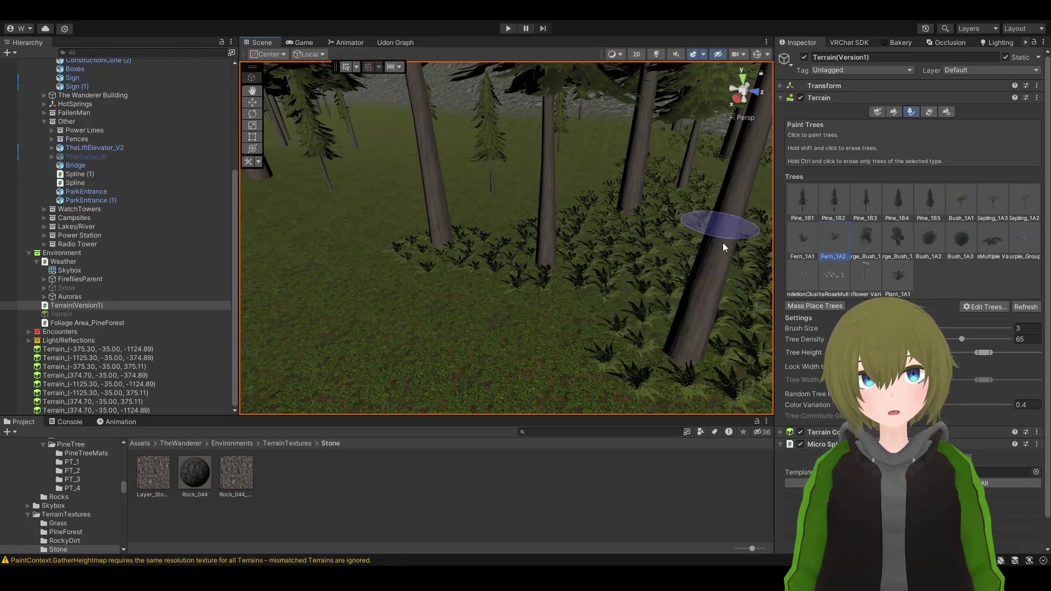
mouse_move(614, 262)
left_mouse_down("alt")
mouse_move(747, 260)
mouse_move(378, 262)
mouse_move(367, 240)
left_mouse_up("alt")
right_click_drag(412, 235, 583, 193)
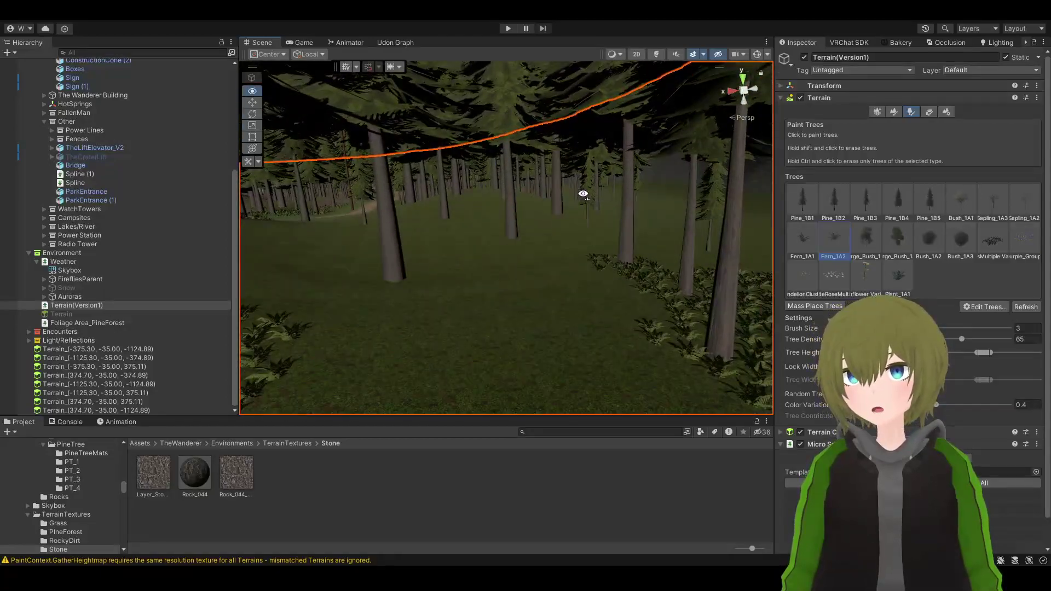
Place a Pine_1B3 pine on the ground, then reselect Fern_1A2
left_click(860, 206)
left_click(520, 324)
left_click(824, 241)
Paint Fern_1A2 ferns to the right of and around two tree bases
mouse_move(699, 280)
right_mouse_down()
mouse_move(683, 322)
mouse_move(665, 335)
right_mouse_up()
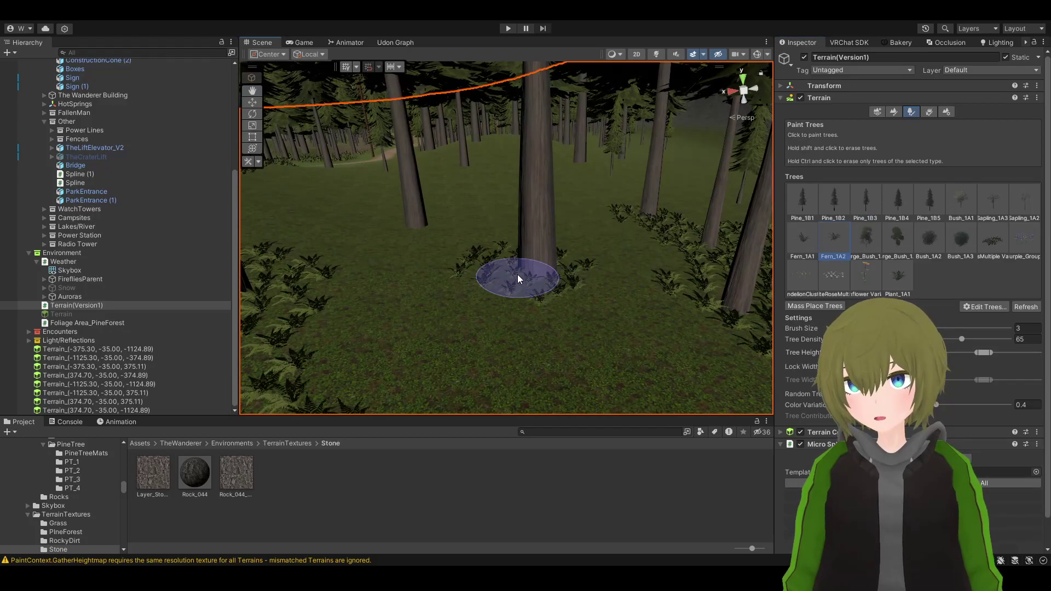
mouse_move(518, 275)
right_mouse_down()
mouse_move(546, 291)
mouse_move(599, 286)
mouse_move(487, 295)
right_mouse_up()
left_click_drag(481, 281, 630, 288)
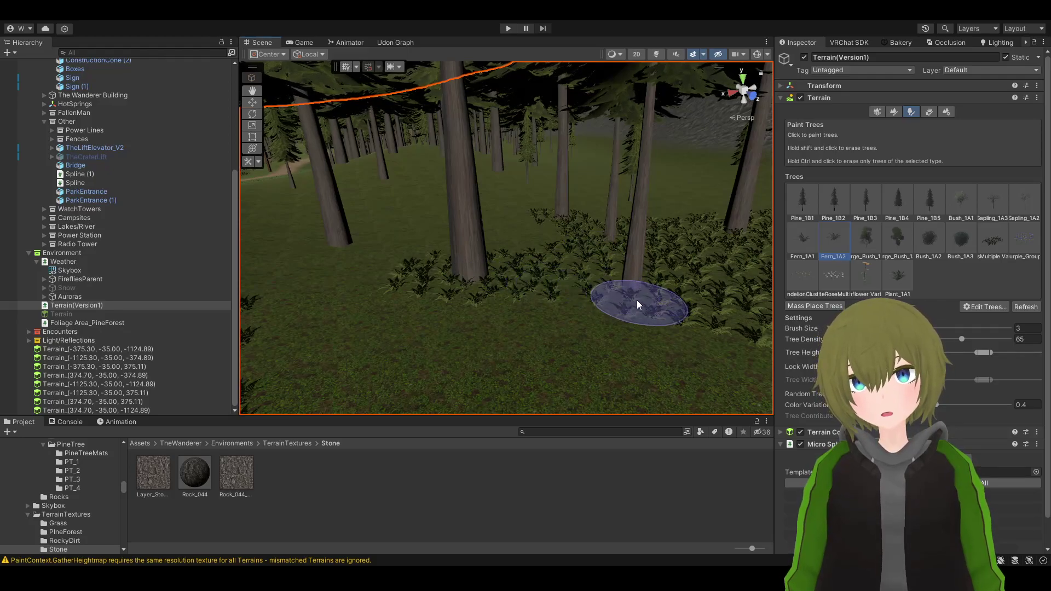
mouse_move(636, 300)
right_mouse_down()
mouse_move(462, 282)
mouse_move(630, 287)
mouse_move(517, 293)
mouse_move(555, 264)
right_mouse_up()
mouse_move(537, 260)
left_mouse_down()
mouse_move(389, 331)
mouse_move(525, 280)
mouse_move(554, 255)
mouse_move(660, 310)
mouse_move(587, 277)
mouse_move(564, 281)
mouse_move(565, 261)
mouse_move(593, 248)
mouse_move(534, 253)
mouse_move(572, 261)
left_mouse_up()
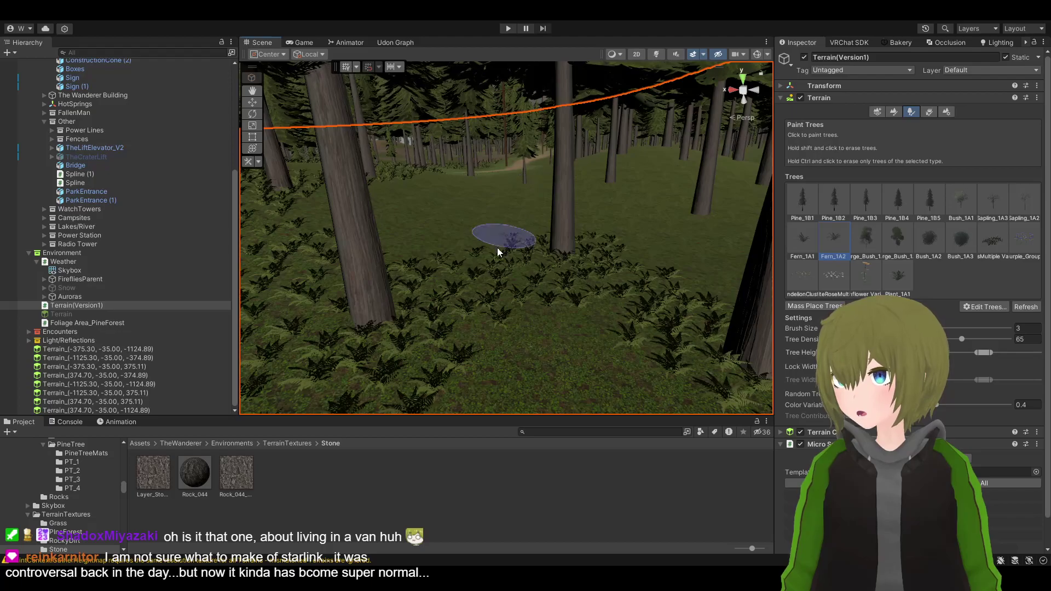
mouse_move(497, 248)
right_mouse_down()
mouse_move(503, 273)
mouse_move(653, 289)
mouse_move(606, 303)
mouse_move(506, 260)
mouse_move(354, 261)
mouse_move(637, 200)
mouse_move(801, 274)
mouse_move(38, 227)
mouse_move(59, 181)
mouse_move(172, 169)
mouse_move(453, 260)
mouse_move(408, 112)
mouse_move(422, 228)
mouse_move(587, 287)
right_mouse_up()
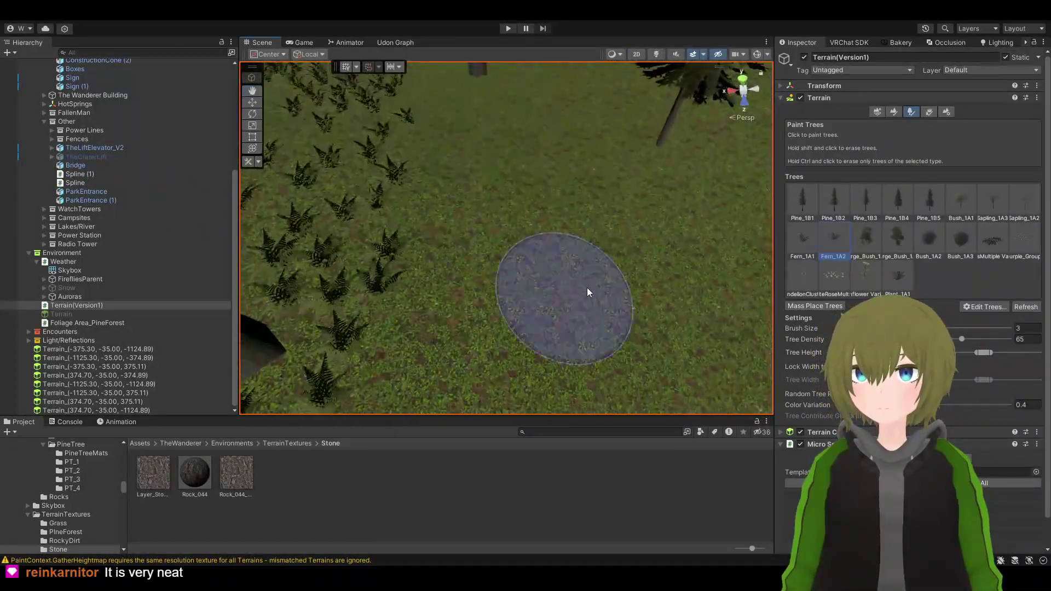
mouse_move(637, 147)
right_mouse_down()
mouse_move(730, 164)
mouse_move(733, 137)
mouse_move(709, 202)
mouse_move(717, 235)
right_mouse_up()
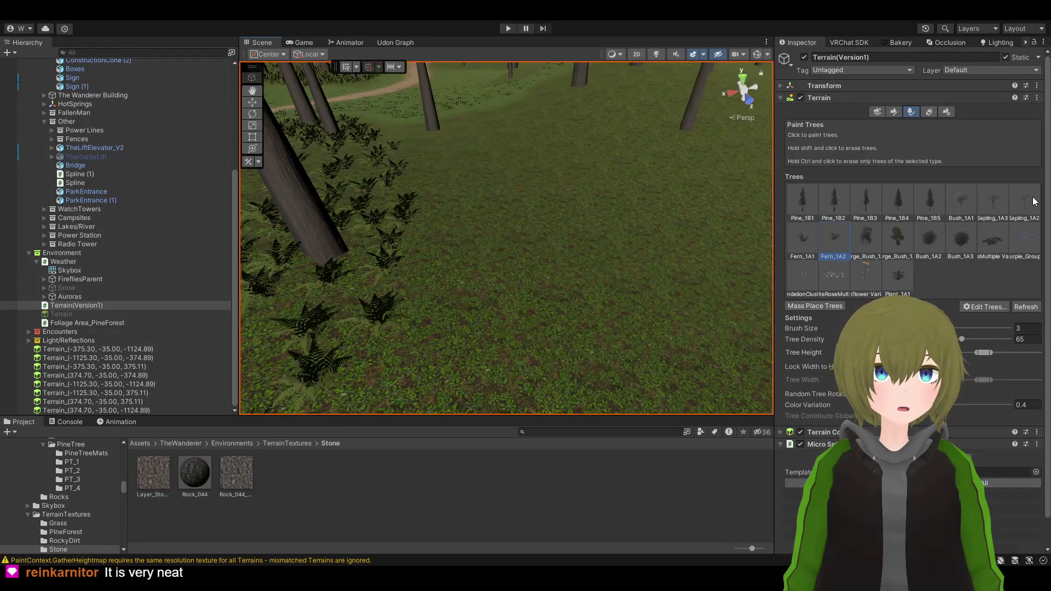
Place two Pine_1B3 pines at the brush positions on the ground
left_click(867, 200)
left_click(652, 166)
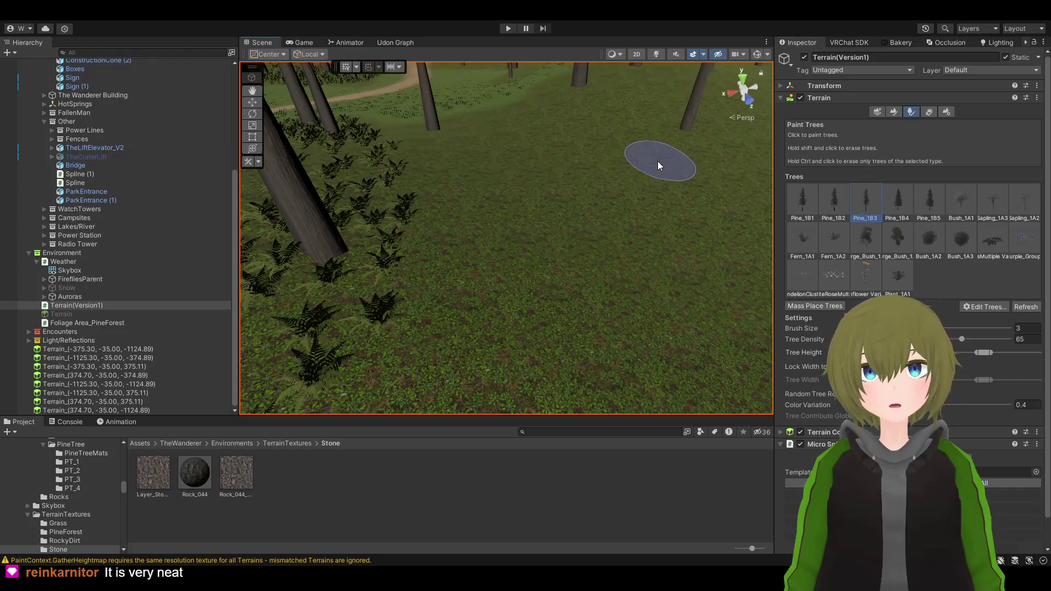
left_click(593, 194)
mouse_move(593, 194)
right_mouse_down()
mouse_move(602, 33)
mouse_move(616, 486)
mouse_move(608, 71)
right_mouse_up()
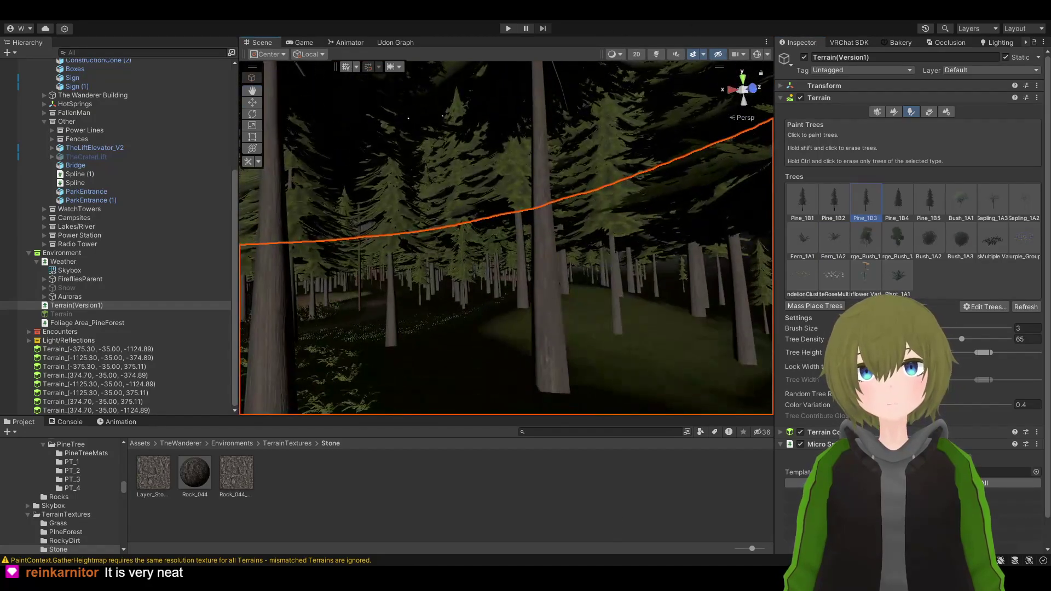
Paint a row of ferns beside the central trunk and sweep more leftward past it
mouse_move(739, 241)
right_mouse_down()
mouse_move(613, 291)
mouse_move(693, 347)
mouse_move(722, 321)
mouse_move(370, 313)
mouse_move(679, 296)
mouse_move(565, 355)
mouse_move(572, 227)
right_mouse_up()
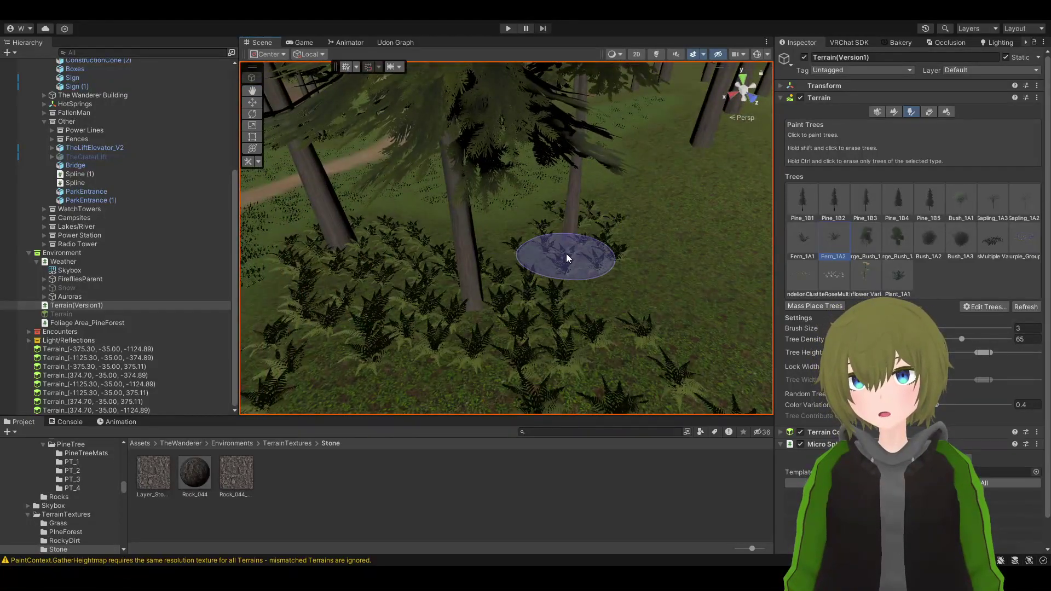
mouse_move(530, 282)
right_mouse_down()
mouse_move(721, 261)
mouse_move(646, 281)
mouse_move(485, 221)
right_mouse_up()
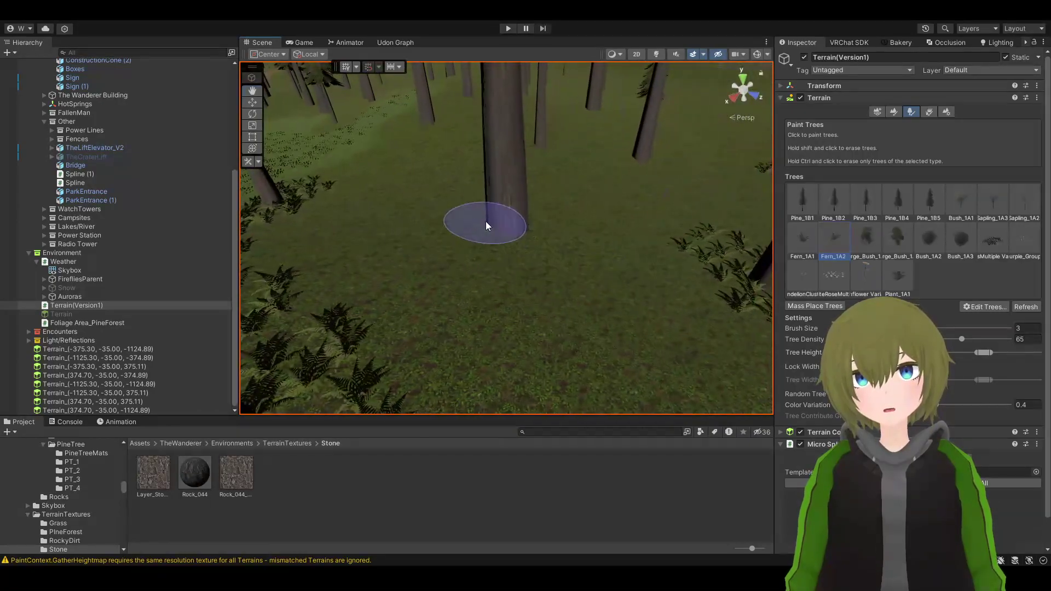
left_click_drag(604, 247, 744, 281)
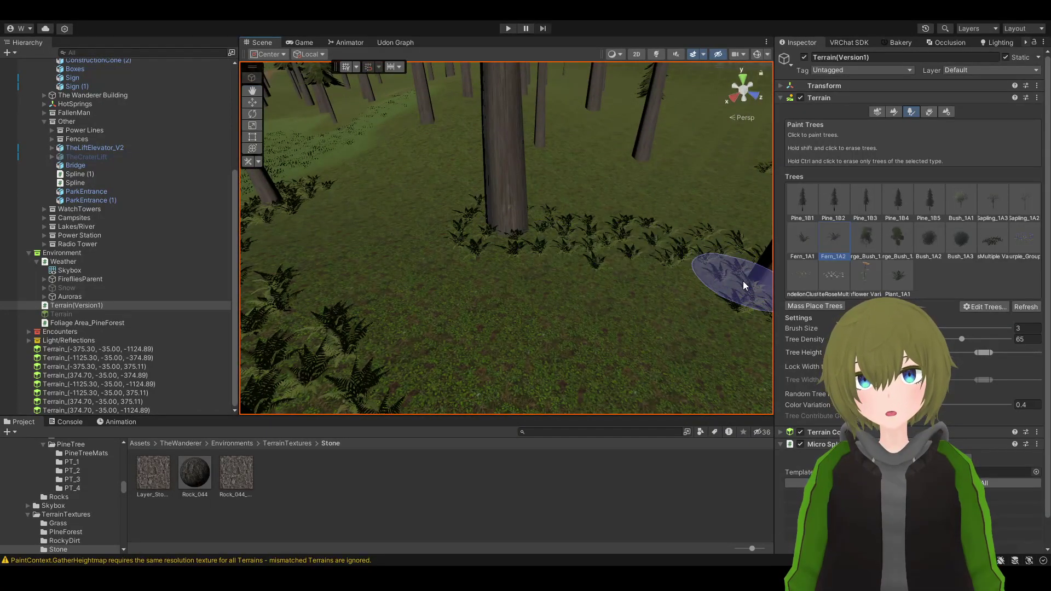
mouse_move(643, 260)
left_mouse_down()
mouse_move(508, 239)
mouse_move(345, 285)
mouse_move(490, 261)
mouse_move(495, 209)
mouse_move(343, 278)
mouse_move(413, 266)
mouse_move(401, 299)
left_mouse_up()
Paint a trail of ferns toward the upper left of the central trunk
mouse_move(583, 218)
left_mouse_down("alt")
mouse_move(399, 227)
mouse_move(465, 241)
left_mouse_up("alt")
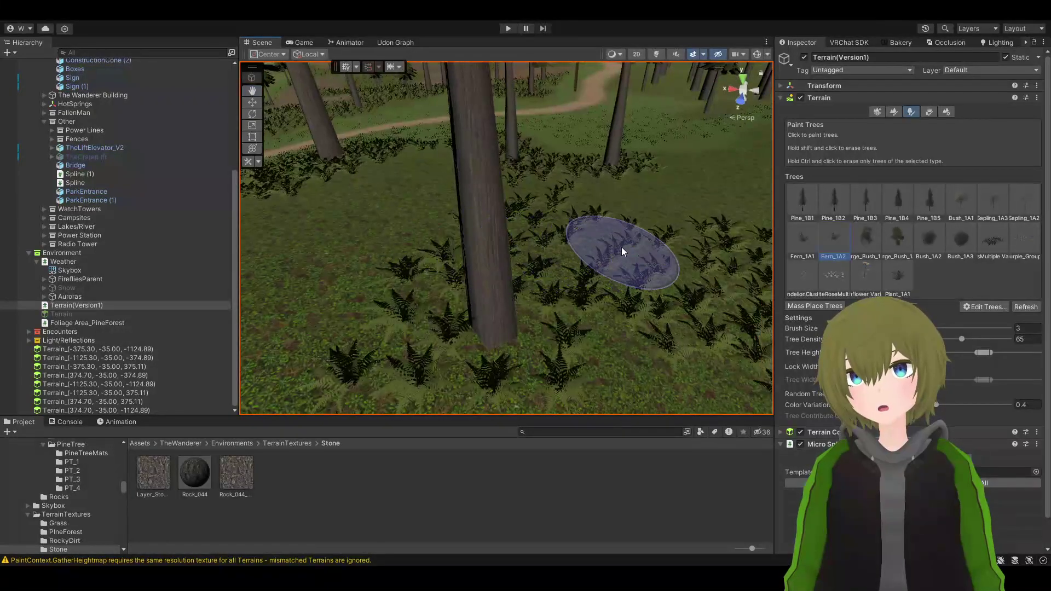
mouse_move(569, 239)
right_mouse_down()
mouse_move(1021, 281)
mouse_move(849, 190)
mouse_move(653, 176)
mouse_move(839, 185)
mouse_move(739, 147)
mouse_move(650, 203)
mouse_move(630, 233)
right_mouse_up()
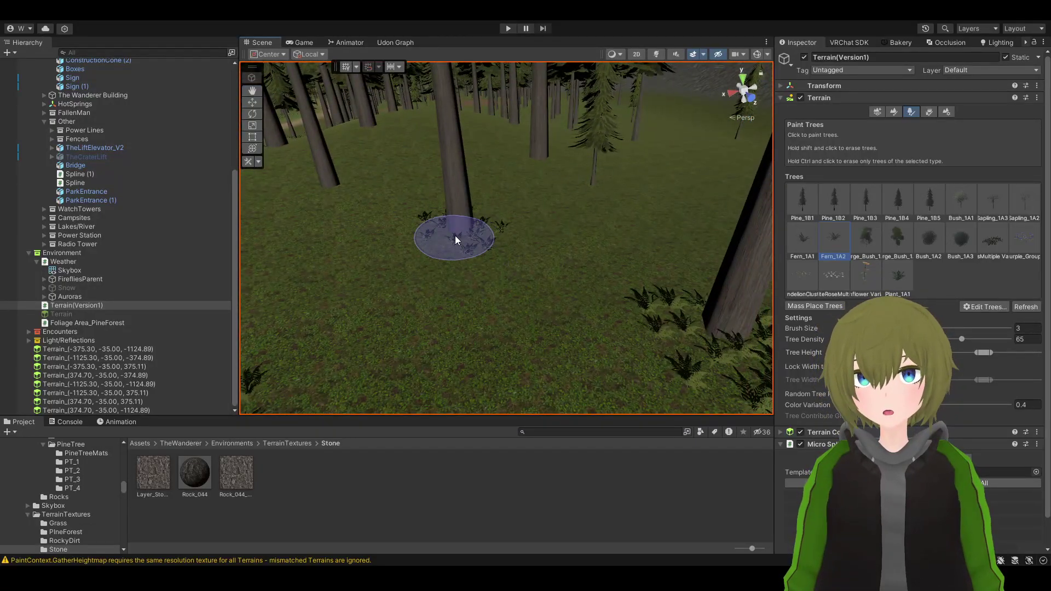
left_click_drag(455, 229, 336, 189)
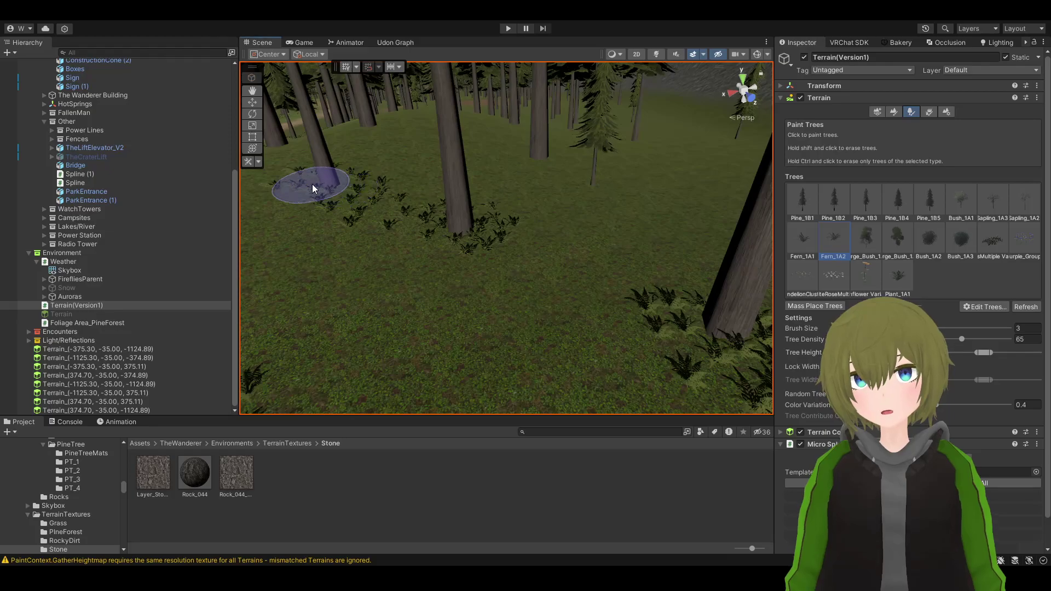
right_click_drag(475, 232, 440, 215)
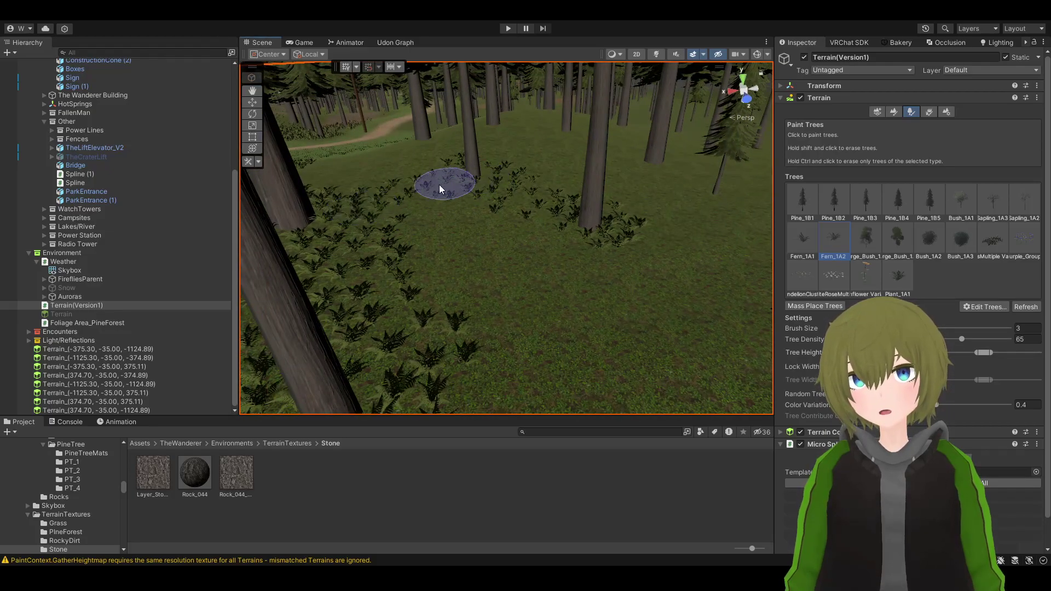
right_click_drag(467, 185, 612, 229)
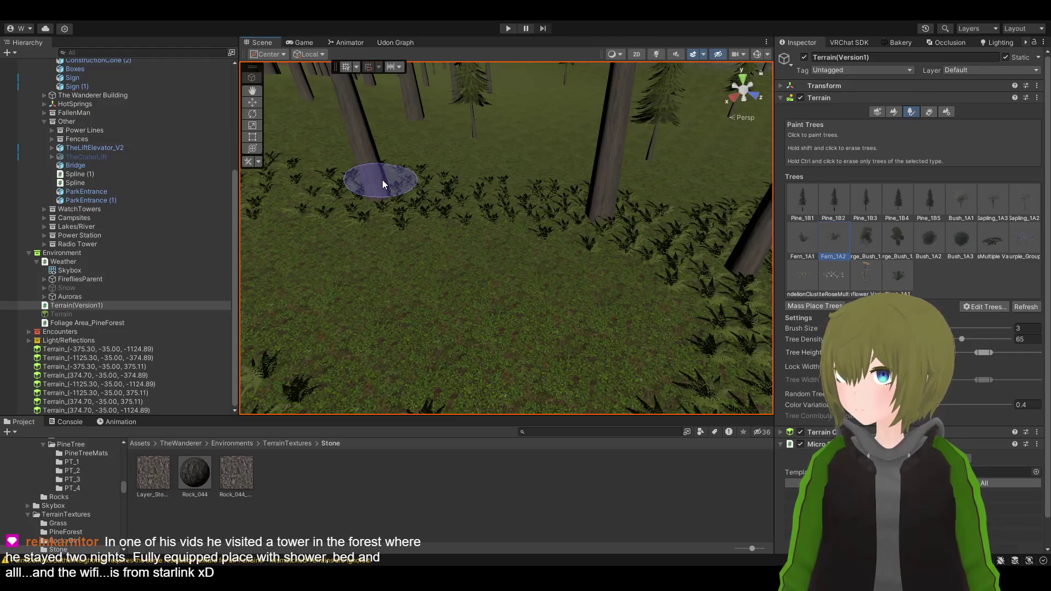
mouse_move(328, 226)
right_mouse_down()
mouse_move(449, 229)
mouse_move(399, 181)
mouse_move(404, 192)
mouse_move(628, 290)
mouse_move(307, 290)
mouse_move(657, 300)
mouse_move(617, 277)
mouse_move(597, 292)
mouse_move(567, 232)
mouse_move(312, 269)
mouse_move(363, 279)
right_mouse_up()
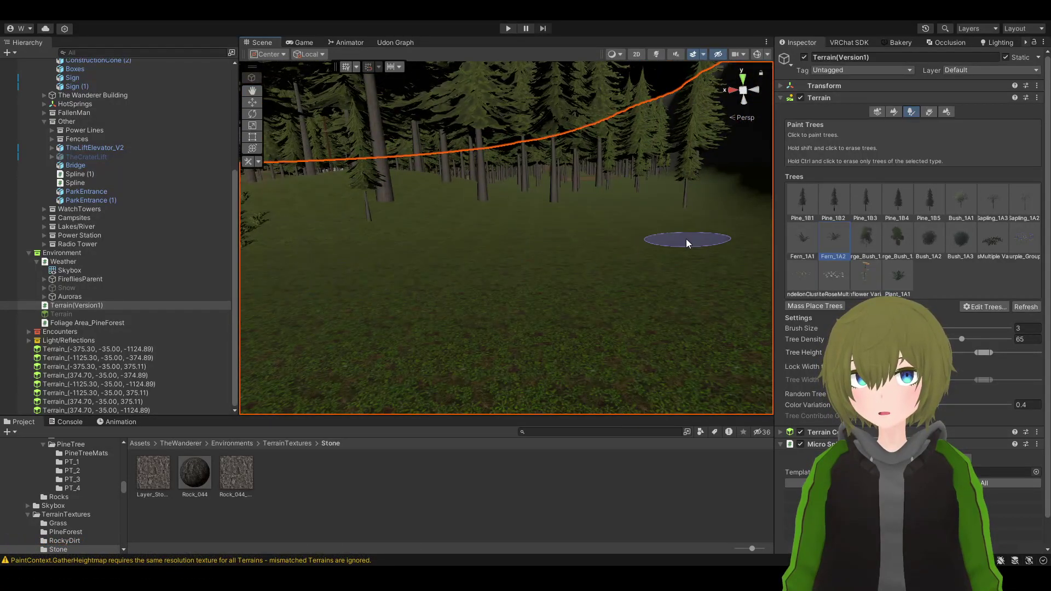
right_click_drag(376, 226, 679, 300)
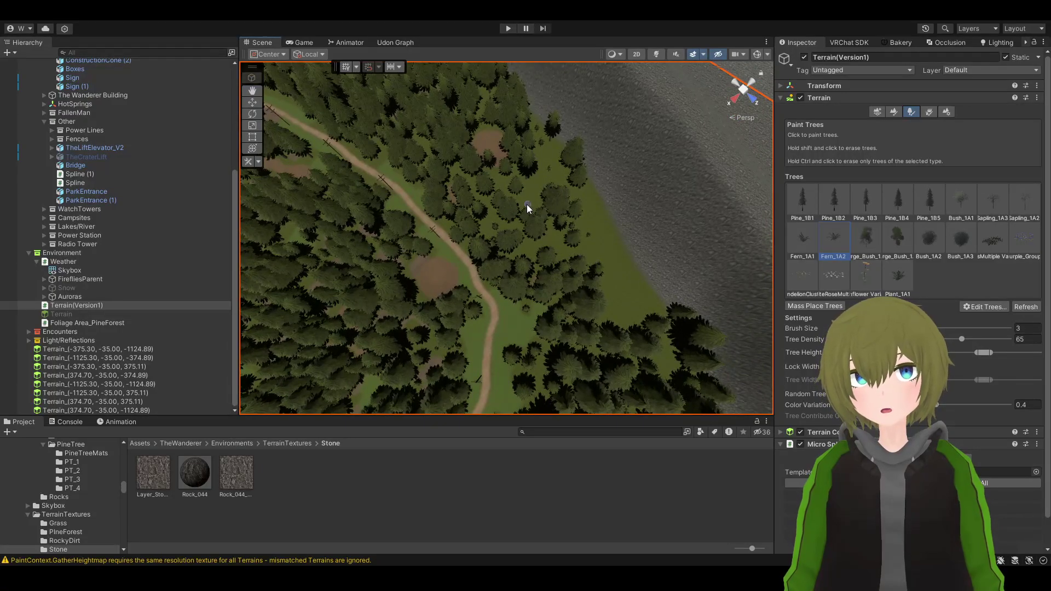
Fly over the forest and plant a pine in the grassy clearing beside the rocks
right_click_drag(460, 176, 811, 314)
key("w")
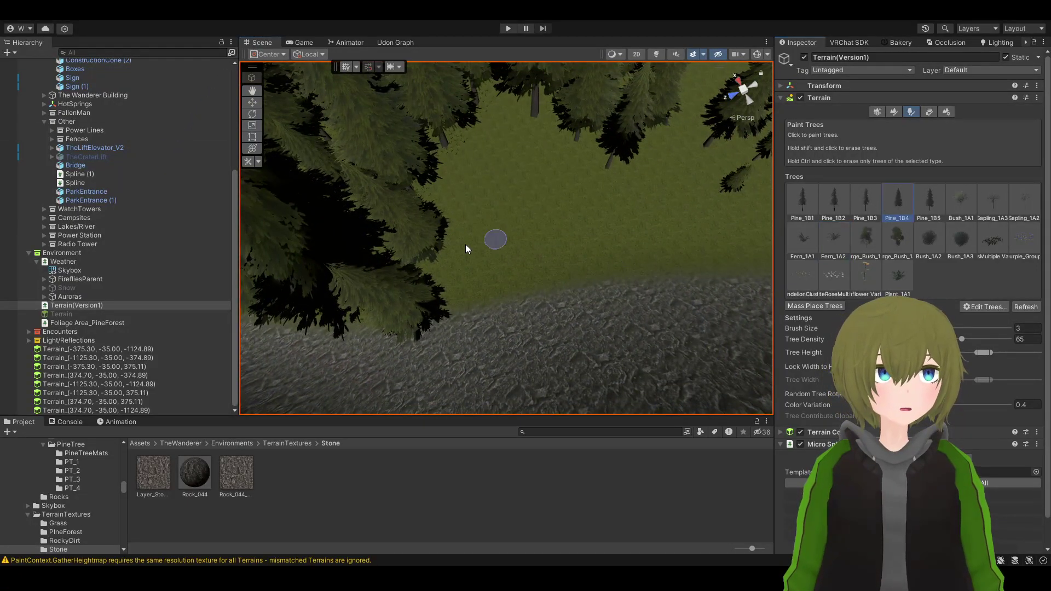
left_click(504, 252)
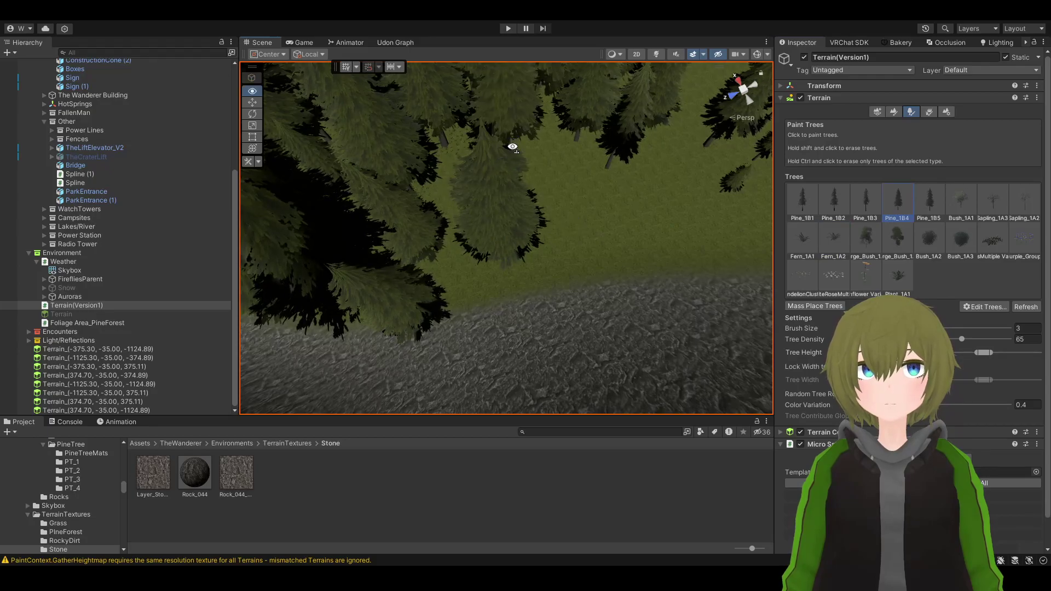
right_click_drag(512, 141, 494, 151)
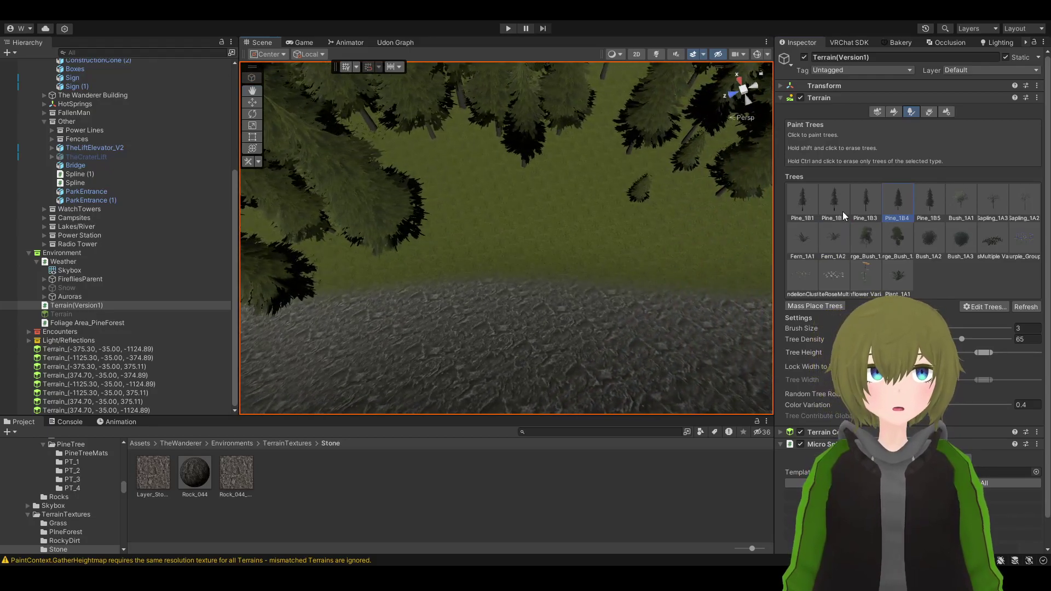
Switch through Pine_1B3, Pine_1B1 and Pine_1B5 and plant another pine on the grass
left_click(463, 191)
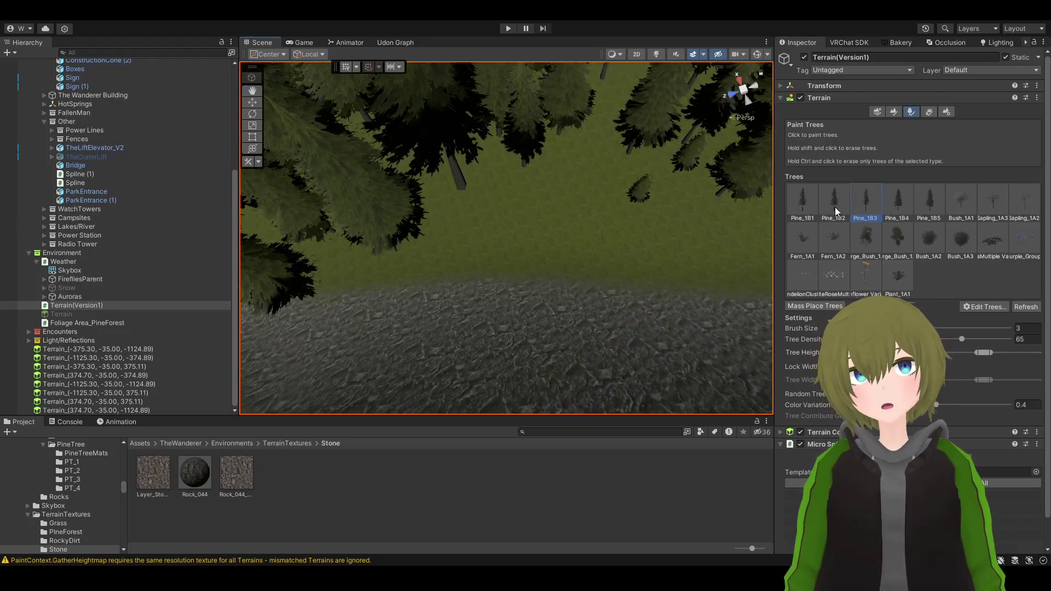
left_click(595, 190)
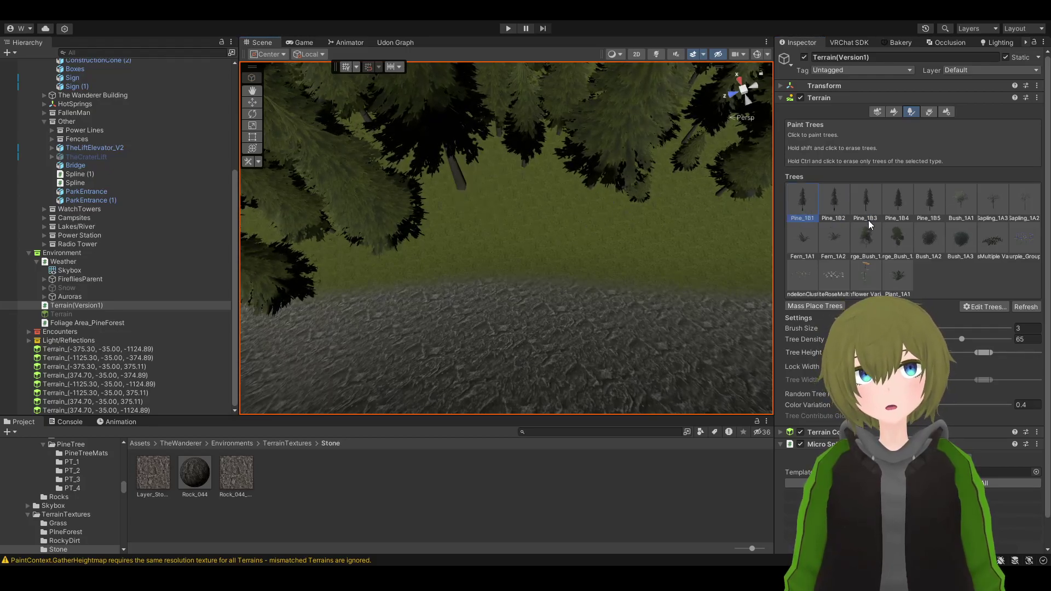
left_click(941, 200)
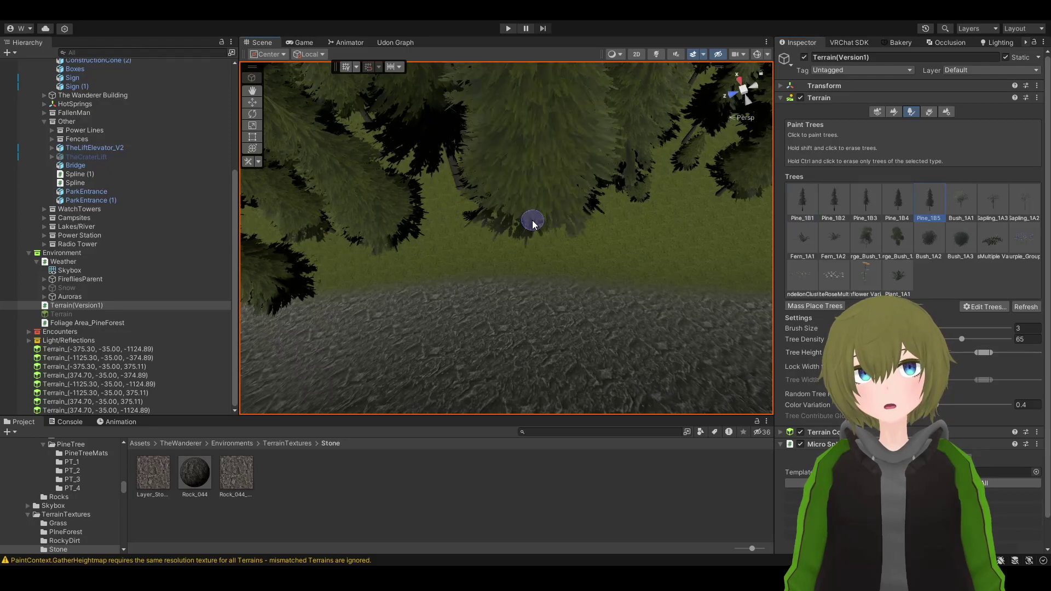
mouse_move(533, 223)
right_mouse_down()
mouse_move(627, 171)
mouse_move(563, 209)
mouse_move(518, 188)
mouse_move(594, 181)
mouse_move(372, 207)
mouse_move(357, 287)
mouse_move(564, 247)
mouse_move(422, 256)
mouse_move(599, 262)
mouse_move(554, 257)
mouse_move(493, 205)
mouse_move(472, 222)
mouse_move(524, 216)
right_mouse_up()
left_click(599, 233)
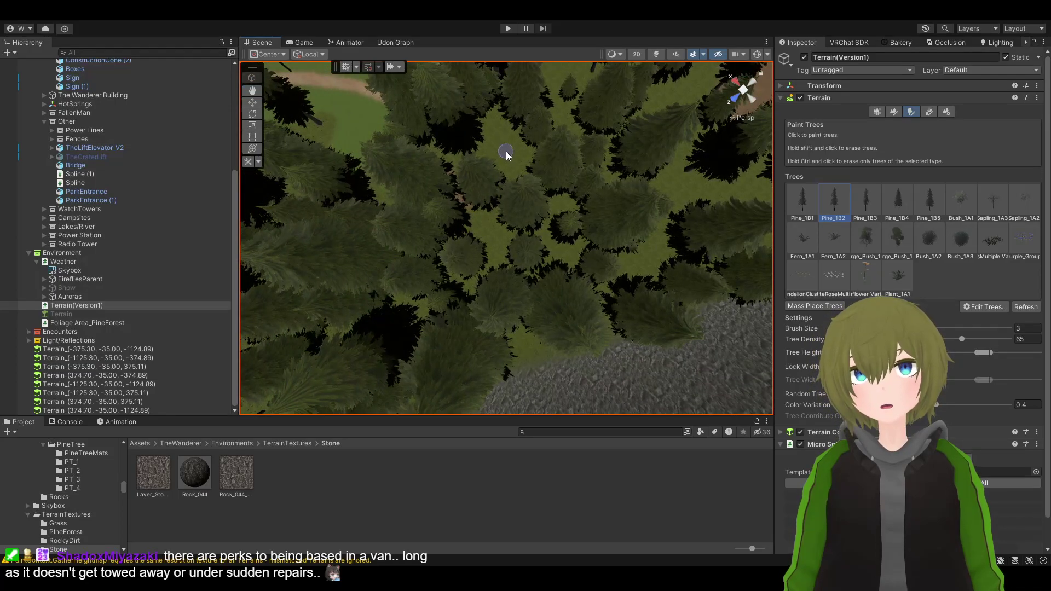
mouse_move(506, 151)
right_mouse_down()
mouse_move(496, 160)
mouse_move(502, 172)
mouse_move(574, 235)
mouse_move(535, 171)
mouse_move(313, 136)
mouse_move(389, 104)
mouse_move(366, 146)
mouse_move(402, 38)
right_mouse_up()
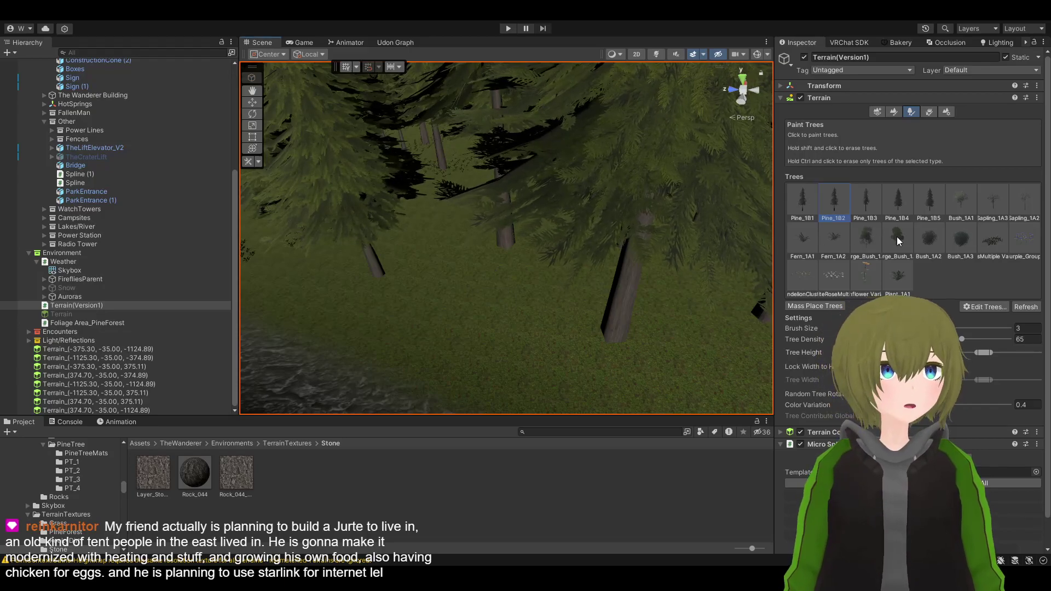
Reselect Fern_1A2 and paint ferns around the tall tree and the left tree's base
left_click(834, 238)
mouse_move(621, 276)
right_mouse_down()
mouse_move(510, 298)
mouse_move(699, 287)
mouse_move(695, 296)
mouse_move(523, 285)
right_mouse_up()
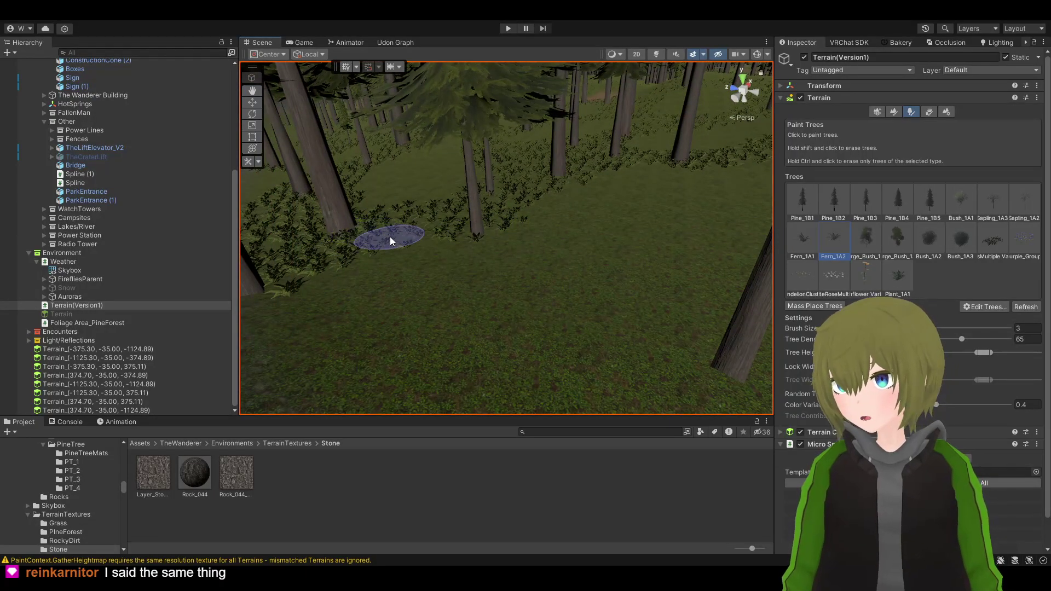
mouse_move(390, 236)
right_mouse_down()
mouse_move(477, 242)
mouse_move(684, 288)
right_mouse_up()
mouse_move(684, 287)
left_mouse_down()
mouse_move(429, 269)
mouse_move(399, 253)
mouse_move(591, 273)
mouse_move(560, 254)
left_mouse_up()
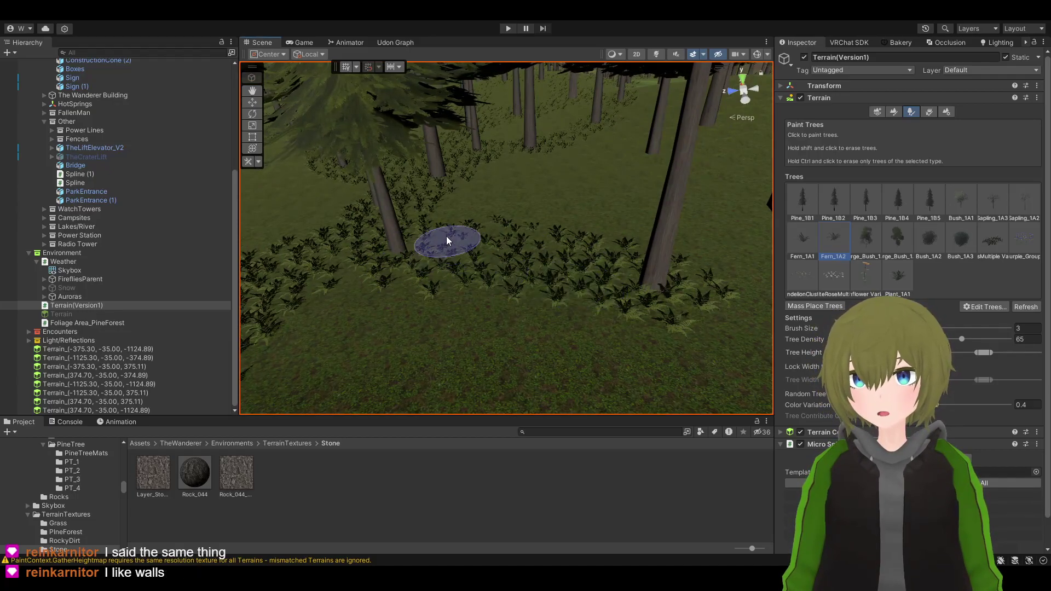
mouse_move(368, 278)
right_mouse_down()
mouse_move(546, 221)
mouse_move(586, 237)
mouse_move(533, 242)
mouse_move(564, 213)
mouse_move(666, 206)
mouse_move(726, 227)
mouse_move(714, 228)
mouse_move(652, 308)
right_mouse_up()
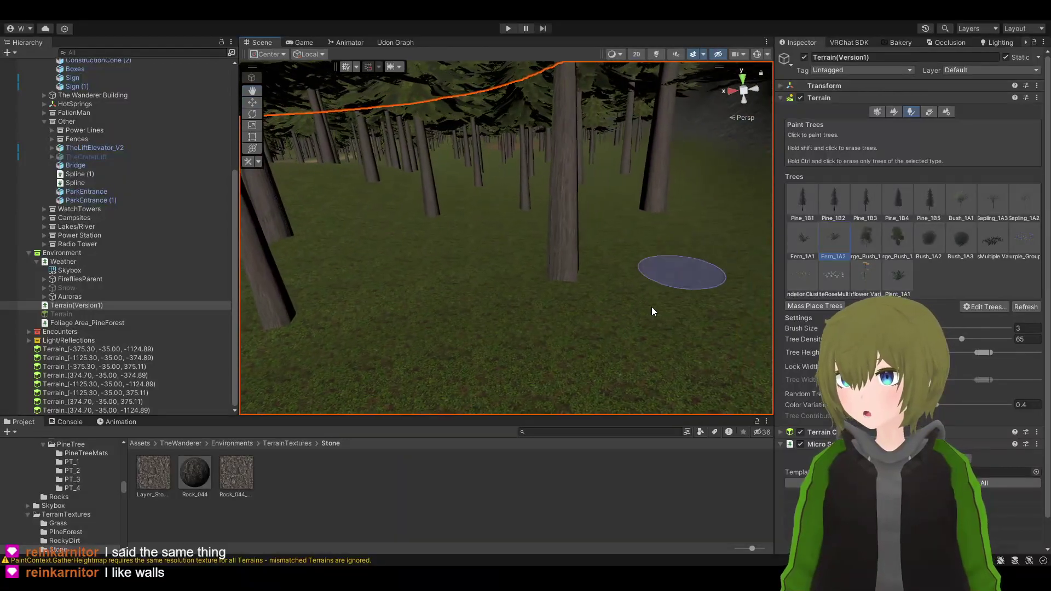
left_click_drag(557, 279, 531, 285)
right_click_drag(532, 284, 486, 289)
mouse_move(438, 278)
left_mouse_down()
mouse_move(396, 275)
mouse_move(422, 263)
left_mouse_up()
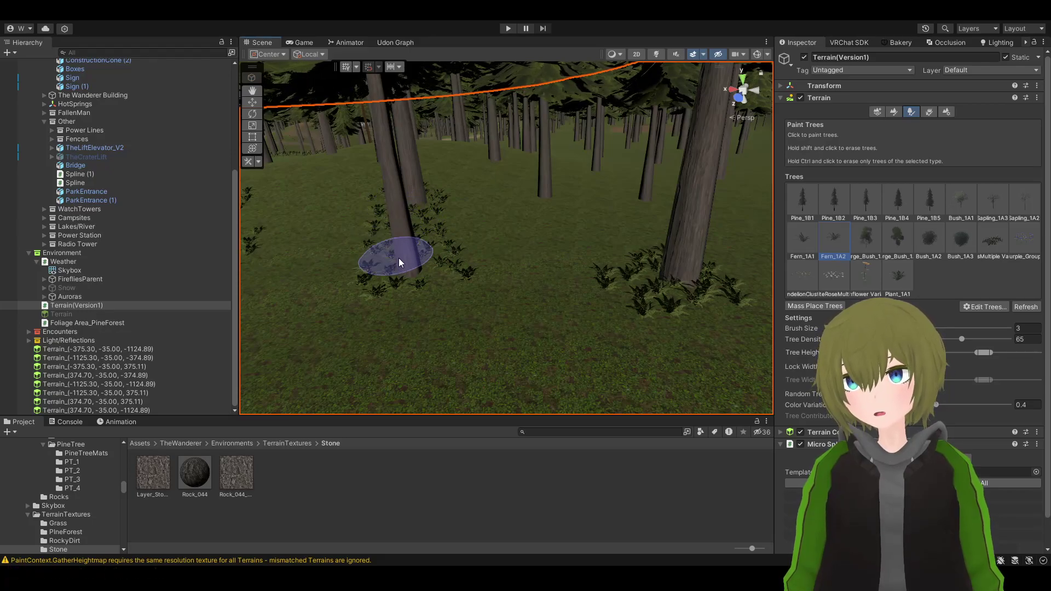
mouse_move(433, 281)
left_mouse_down()
mouse_move(537, 312)
mouse_move(676, 290)
mouse_move(442, 283)
left_mouse_up()
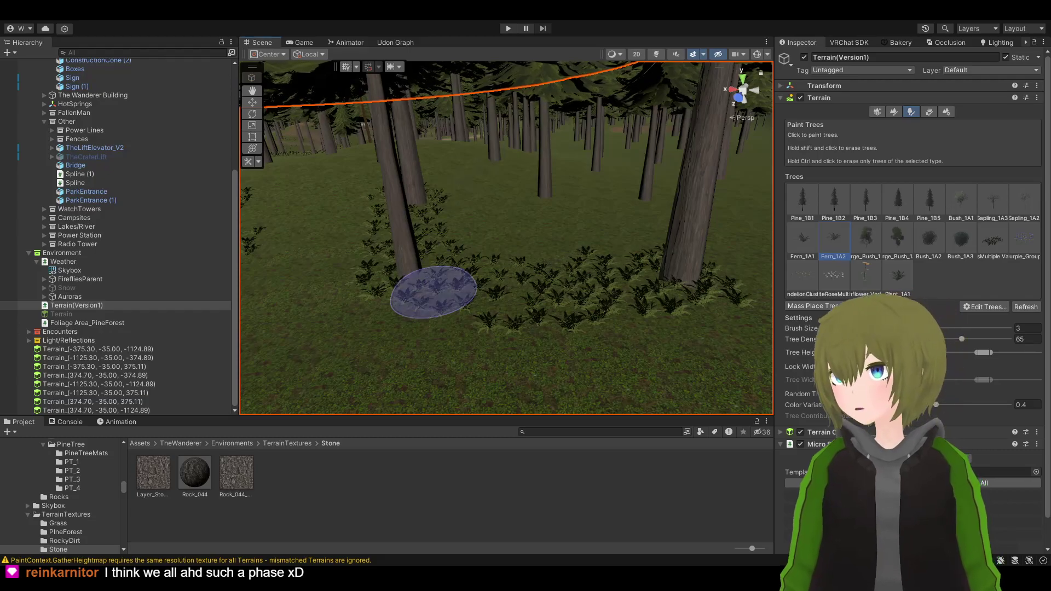
Paint ferns leftward around another trunk and fill the remaining bare patch
mouse_move(522, 275)
right_mouse_down()
mouse_move(322, 291)
mouse_move(427, 291)
mouse_move(504, 274)
mouse_move(470, 297)
mouse_move(773, 295)
mouse_move(660, 276)
right_mouse_up()
mouse_move(654, 274)
left_mouse_down()
mouse_move(616, 242)
mouse_move(415, 228)
mouse_move(409, 216)
mouse_move(535, 252)
mouse_move(570, 239)
mouse_move(512, 212)
mouse_move(433, 219)
mouse_move(406, 245)
mouse_move(508, 239)
left_mouse_up()
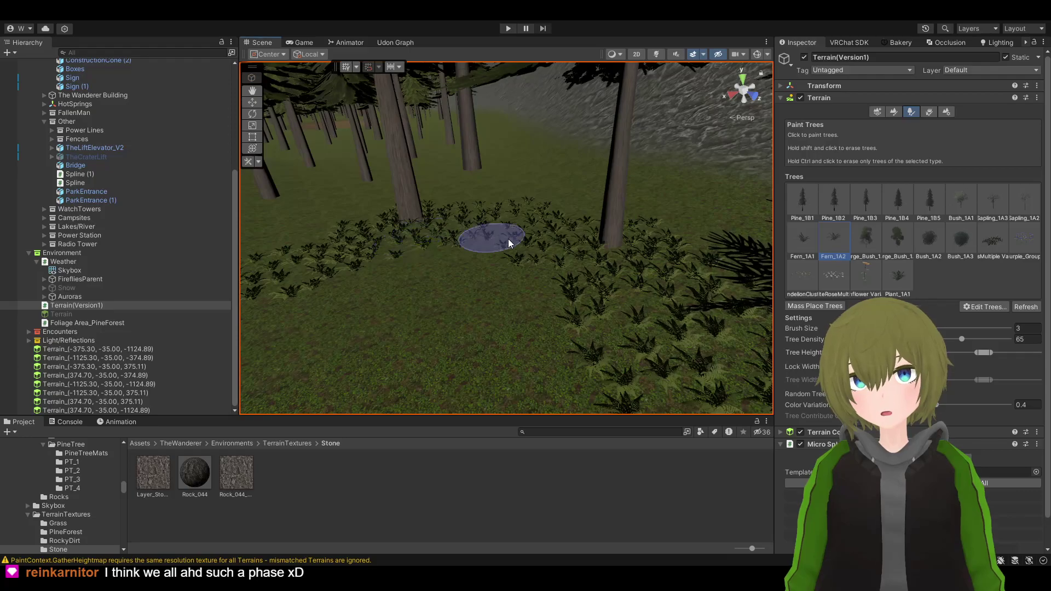
right_click_drag(511, 238, 468, 210)
mouse_move(468, 210)
left_mouse_down("alt")
mouse_move(354, 256)
mouse_move(441, 228)
left_mouse_up("alt")
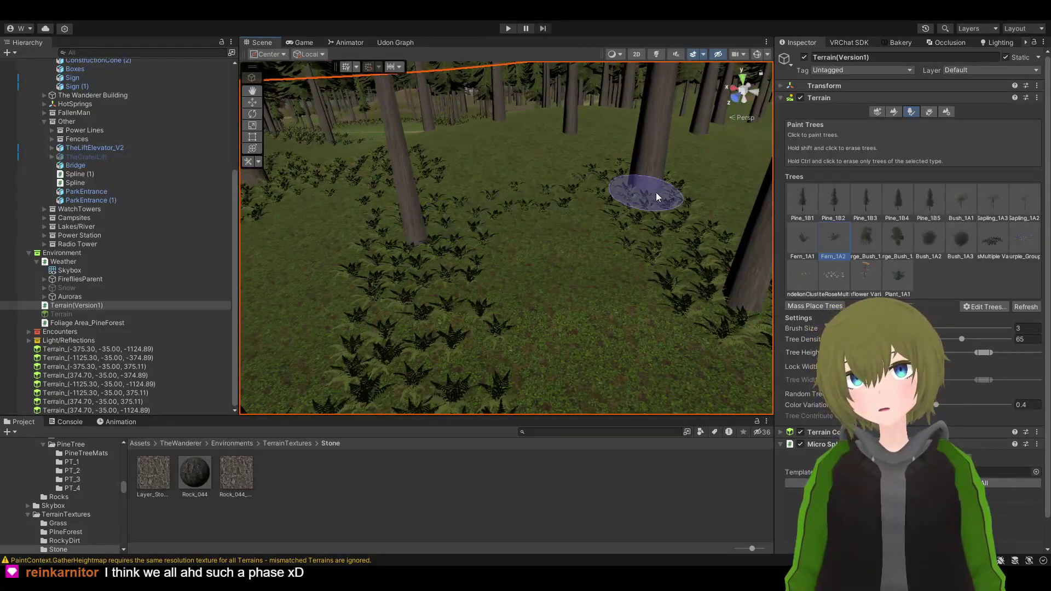
mouse_move(564, 188)
left_mouse_down()
mouse_move(454, 202)
mouse_move(508, 208)
mouse_move(588, 190)
left_mouse_up()
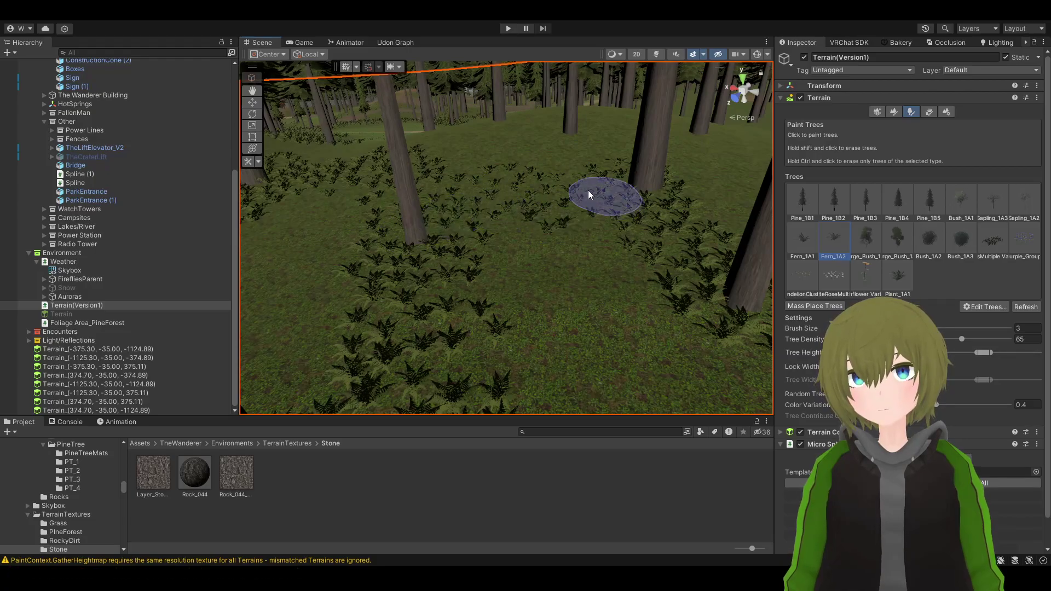
Paint fern patches around several trunk bases and fill the empty grass between clusters
mouse_move(418, 232)
left_mouse_down("alt")
mouse_move(413, 243)
mouse_move(568, 235)
mouse_move(498, 202)
mouse_move(373, 174)
mouse_move(239, 222)
mouse_move(415, 219)
mouse_move(252, 216)
mouse_move(369, 237)
mouse_move(259, 245)
mouse_move(497, 270)
mouse_move(526, 282)
mouse_move(512, 291)
mouse_move(636, 294)
mouse_move(489, 252)
left_mouse_up("alt")
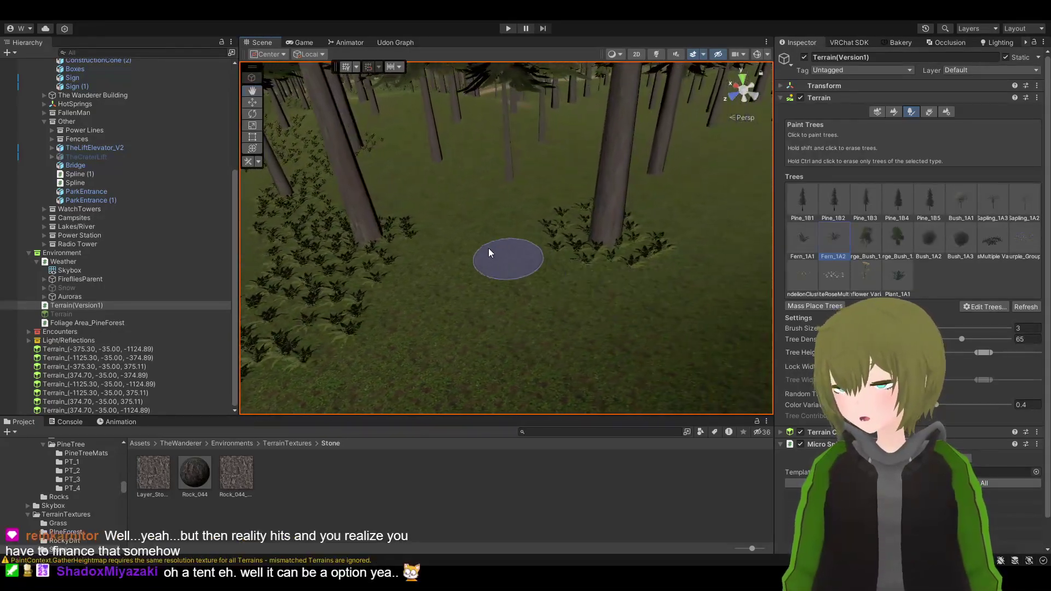
left_click_drag(378, 221, 400, 244)
mouse_move(482, 251)
left_mouse_down()
mouse_move(601, 242)
mouse_move(573, 216)
mouse_move(422, 225)
left_mouse_up()
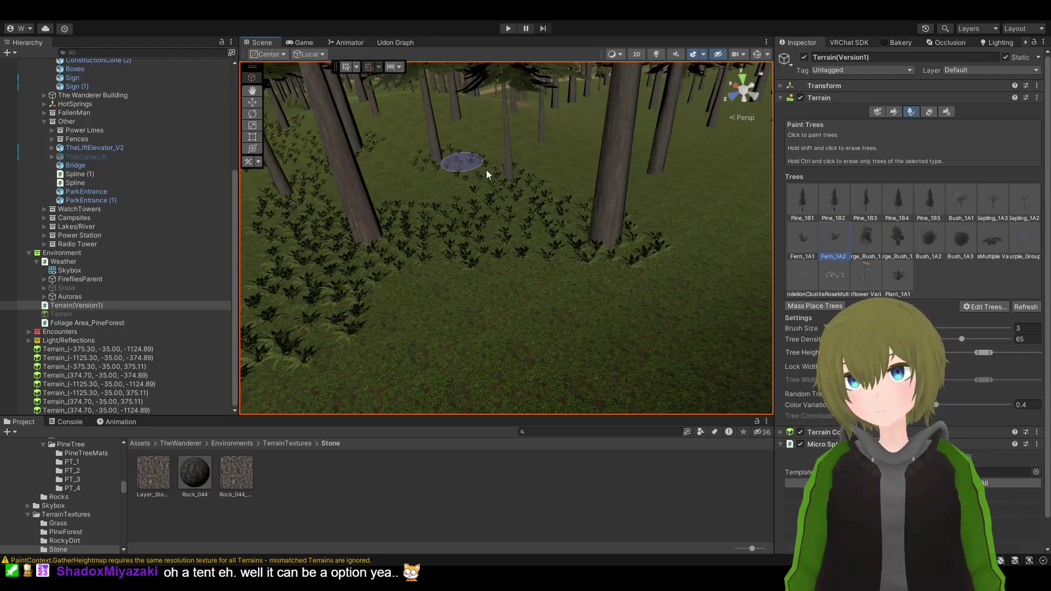
mouse_move(595, 248)
right_mouse_down()
mouse_move(477, 224)
mouse_move(502, 267)
right_mouse_up()
mouse_move(503, 267)
left_mouse_down()
mouse_move(514, 282)
mouse_move(507, 265)
mouse_move(489, 268)
left_mouse_up()
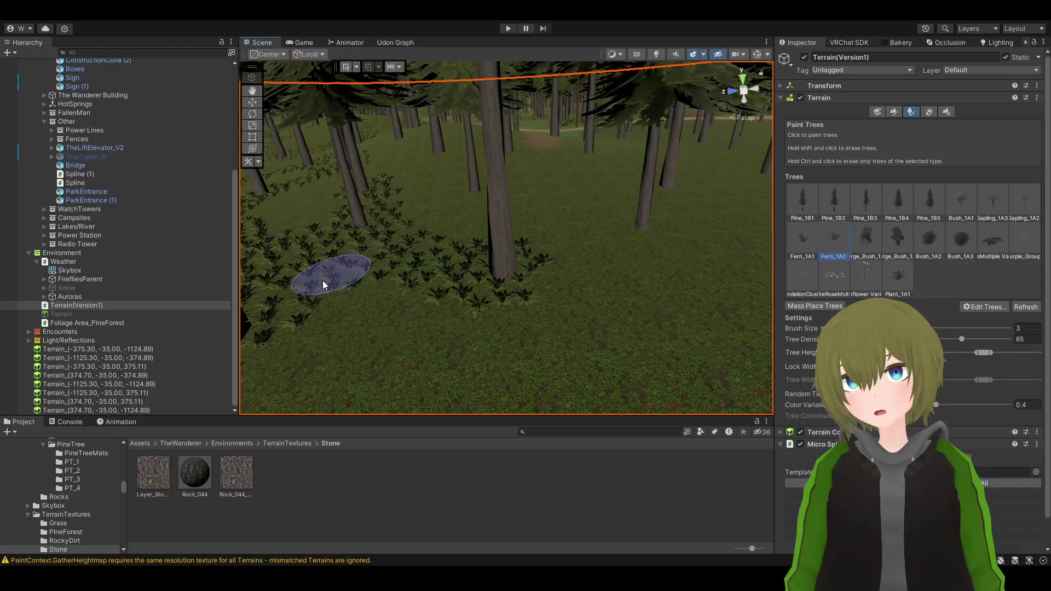
mouse_move(323, 281)
right_mouse_down()
mouse_move(399, 258)
mouse_move(387, 253)
mouse_move(512, 255)
right_mouse_up()
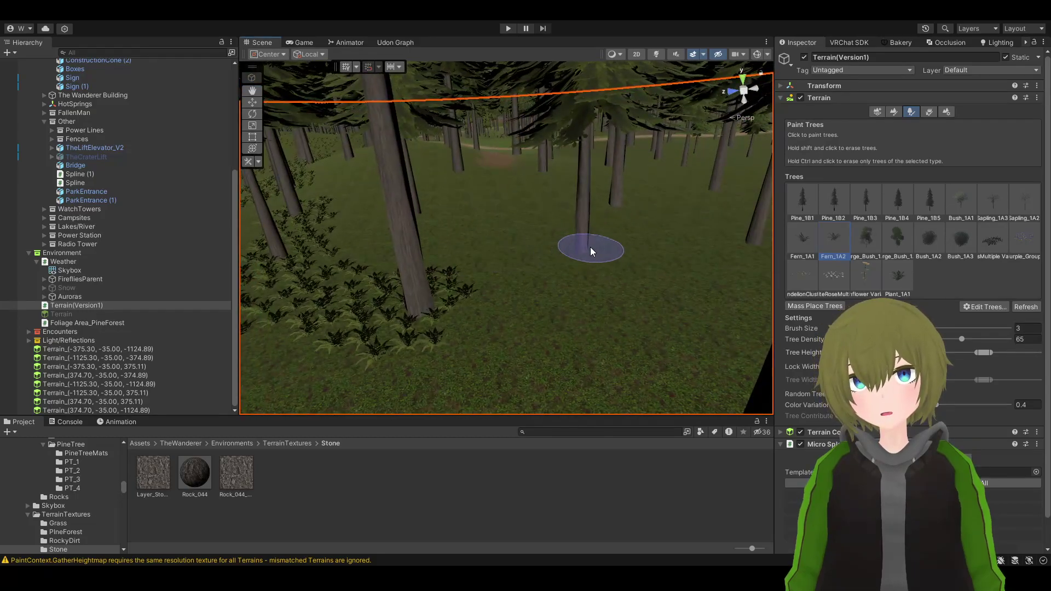
mouse_move(591, 252)
left_mouse_down()
mouse_move(539, 277)
mouse_move(394, 314)
mouse_move(517, 252)
mouse_move(535, 272)
left_mouse_up()
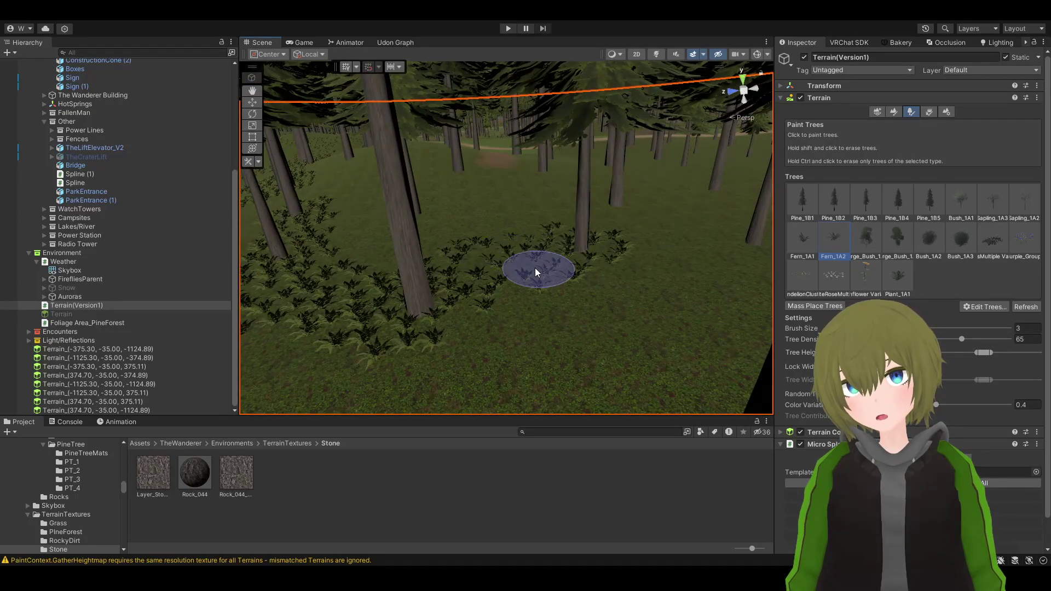
mouse_move(441, 301)
right_mouse_down()
mouse_move(469, 277)
mouse_move(649, 251)
mouse_move(563, 284)
mouse_move(487, 265)
right_mouse_up()
mouse_move(541, 235)
left_mouse_down()
mouse_move(414, 312)
mouse_move(512, 247)
left_mouse_up()
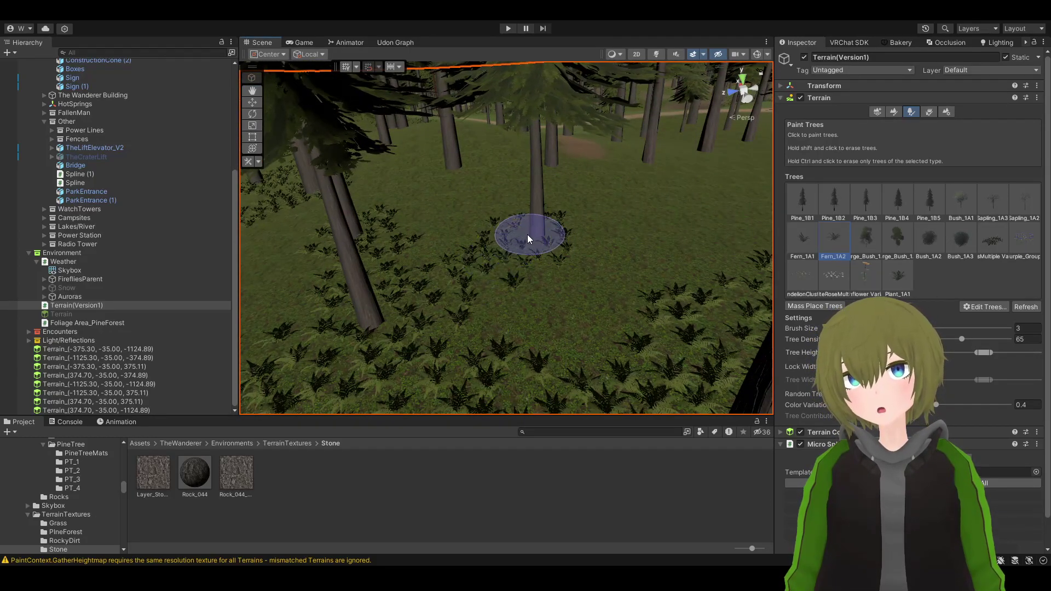
mouse_move(492, 266)
right_mouse_down()
mouse_move(585, 228)
mouse_move(601, 178)
mouse_move(567, 174)
mouse_move(664, 176)
mouse_move(662, 197)
mouse_move(596, 286)
mouse_move(573, 291)
mouse_move(474, 248)
mouse_move(898, 231)
mouse_move(1017, 245)
mouse_move(141, 331)
mouse_move(480, 354)
mouse_move(343, 390)
mouse_move(515, 362)
mouse_move(359, 335)
mouse_move(438, 317)
right_mouse_up()
Paint ferns around a pine trunk and along the nearby forest floor
mouse_move(510, 256)
left_mouse_down()
mouse_move(399, 227)
mouse_move(407, 209)
mouse_move(511, 254)
mouse_move(611, 239)
left_mouse_up()
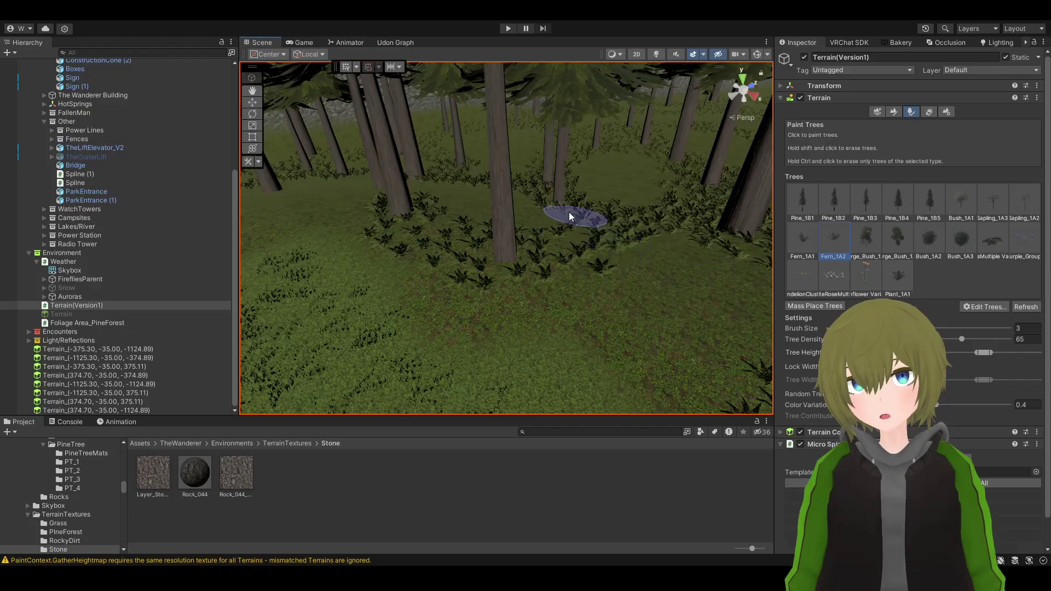
mouse_move(490, 261)
right_mouse_down()
mouse_move(162, 231)
mouse_move(229, 247)
right_mouse_up()
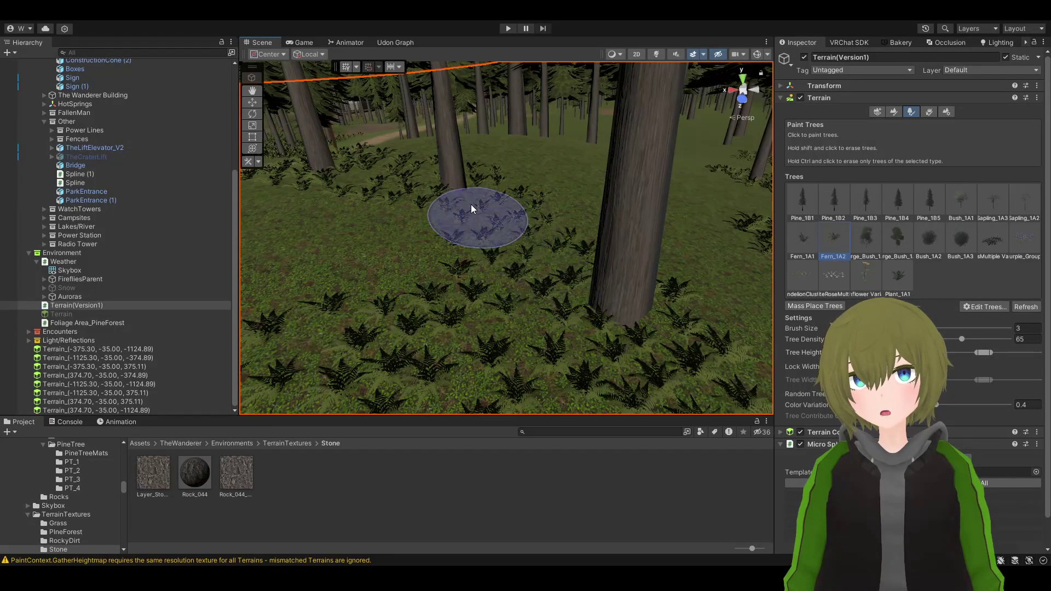
mouse_move(569, 349)
right_mouse_down()
mouse_move(479, 287)
mouse_move(425, 274)
mouse_move(475, 323)
mouse_move(446, 334)
mouse_move(694, 336)
mouse_move(577, 298)
mouse_move(274, 284)
mouse_move(154, 338)
mouse_move(393, 270)
mouse_move(363, 281)
mouse_move(340, 316)
mouse_move(406, 305)
mouse_move(239, 287)
mouse_move(331, 294)
right_mouse_up()
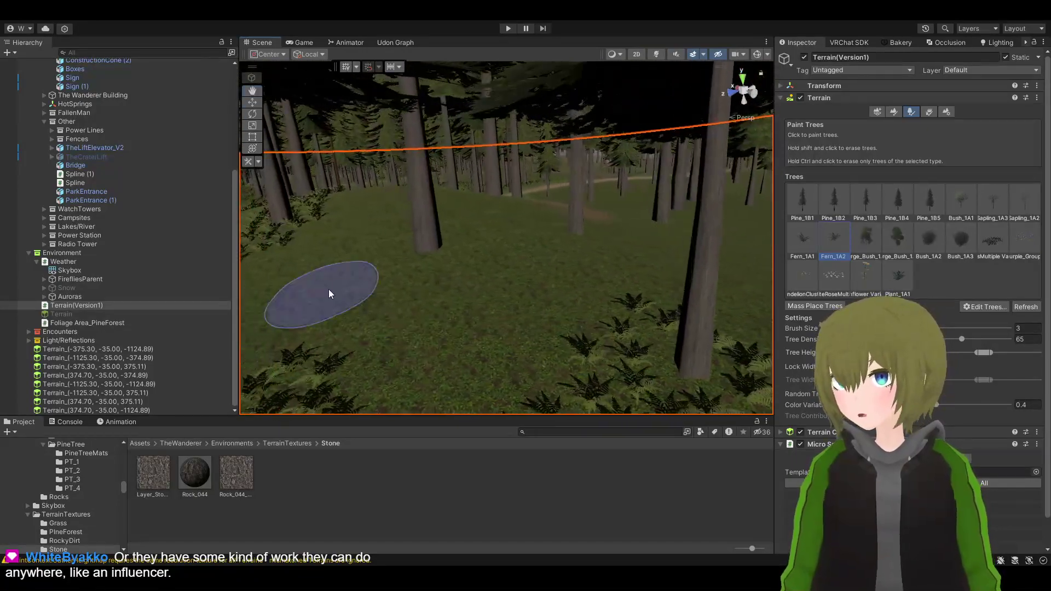
mouse_move(421, 253)
left_mouse_down()
mouse_move(570, 234)
mouse_move(629, 352)
mouse_move(627, 278)
mouse_move(524, 237)
left_mouse_up()
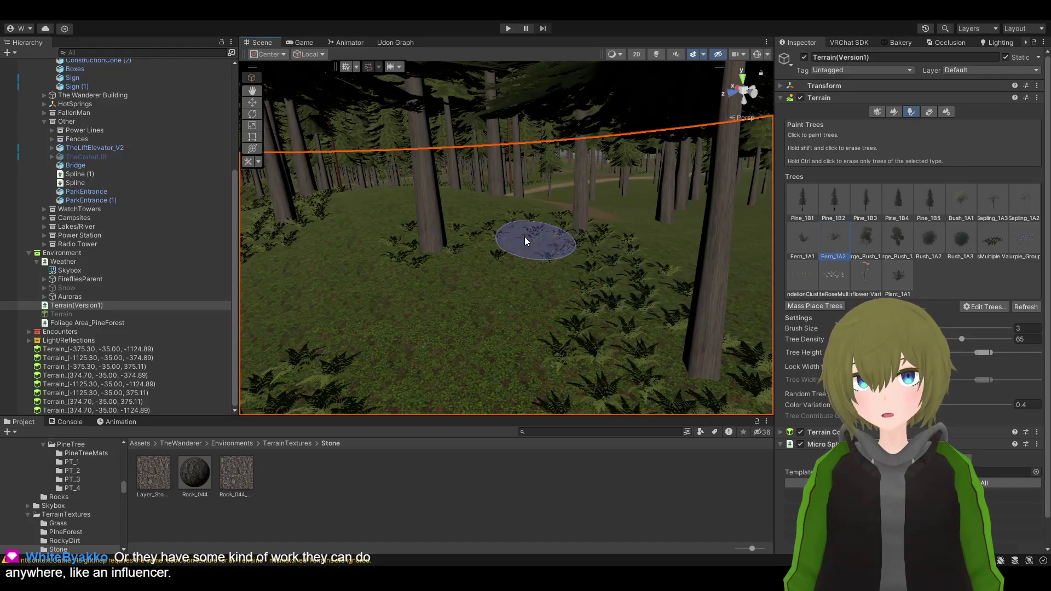
mouse_move(426, 244)
right_mouse_down()
mouse_move(208, 281)
mouse_move(62, 275)
mouse_move(213, 268)
mouse_move(60, 290)
mouse_move(370, 239)
right_mouse_up()
Fill the clearing with fern clusters from its upper edge, then paint ferns below a pine
mouse_move(419, 243)
left_mouse_down()
mouse_move(573, 218)
mouse_move(528, 209)
mouse_move(414, 217)
left_mouse_up()
mouse_move(414, 217)
right_mouse_down()
mouse_move(357, 228)
mouse_move(435, 224)
right_mouse_up()
mouse_move(454, 191)
left_mouse_down()
mouse_move(602, 180)
mouse_move(553, 217)
mouse_move(471, 199)
left_mouse_up()
right_click_drag(588, 204, 644, 237)
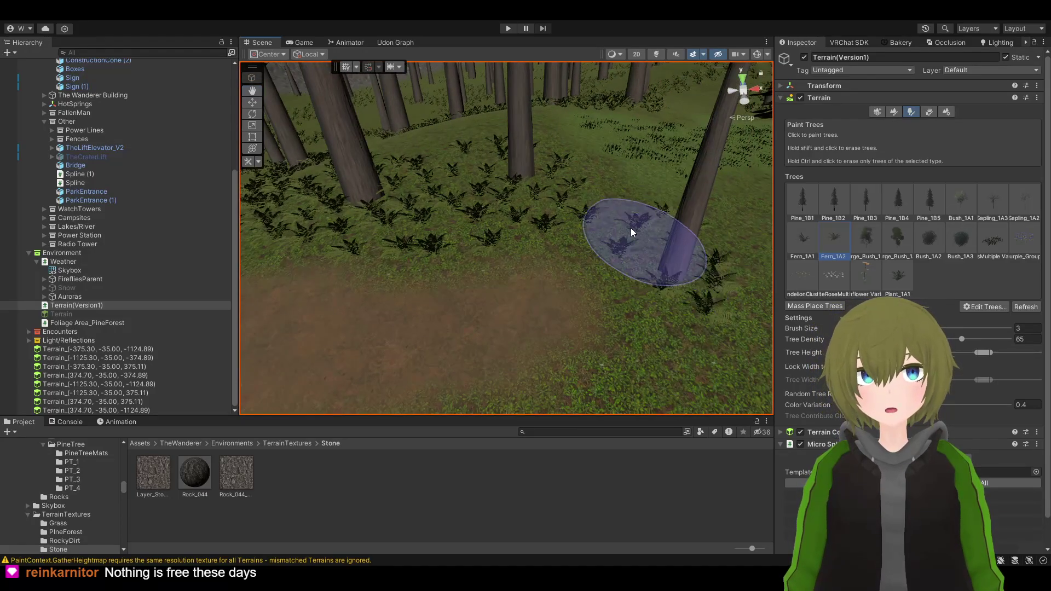
right_click_drag(669, 301, 618, 259)
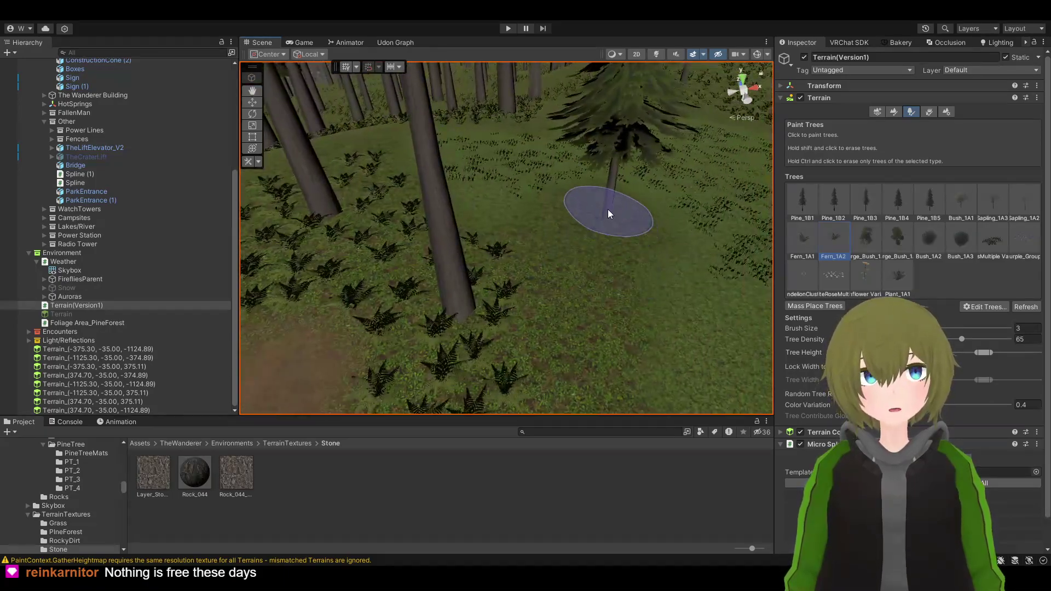
mouse_move(607, 210)
left_mouse_down()
mouse_move(562, 256)
mouse_move(461, 296)
left_mouse_up()
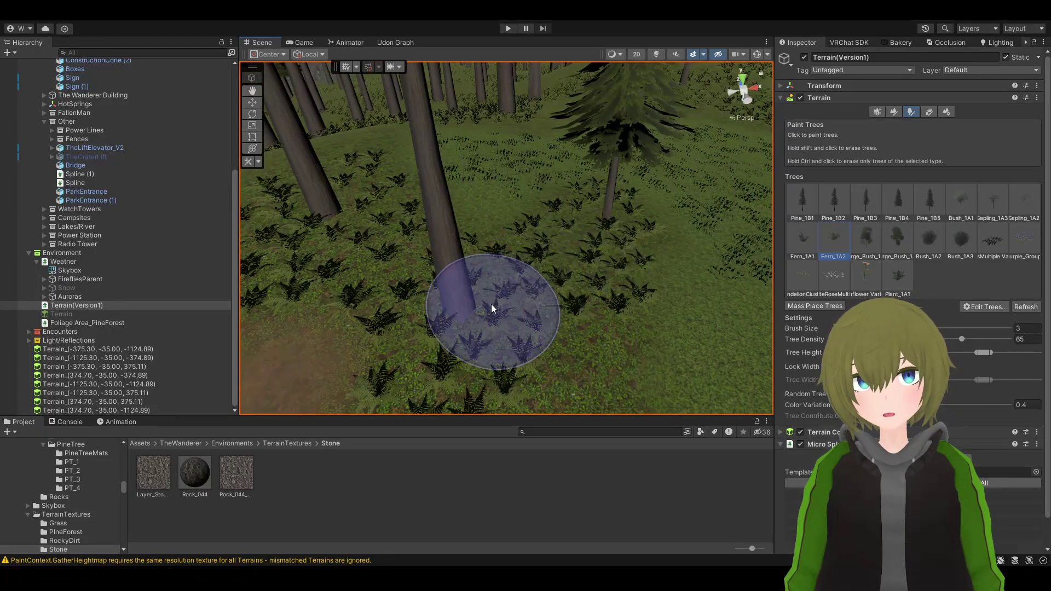
mouse_move(486, 294)
right_mouse_down()
mouse_move(462, 277)
mouse_move(495, 277)
mouse_move(463, 265)
mouse_move(606, 235)
mouse_move(735, 243)
mouse_move(311, 201)
mouse_move(403, 195)
mouse_move(462, 214)
mouse_move(356, 251)
mouse_move(617, 178)
mouse_move(570, 199)
mouse_move(589, 206)
mouse_move(642, 182)
right_mouse_up()
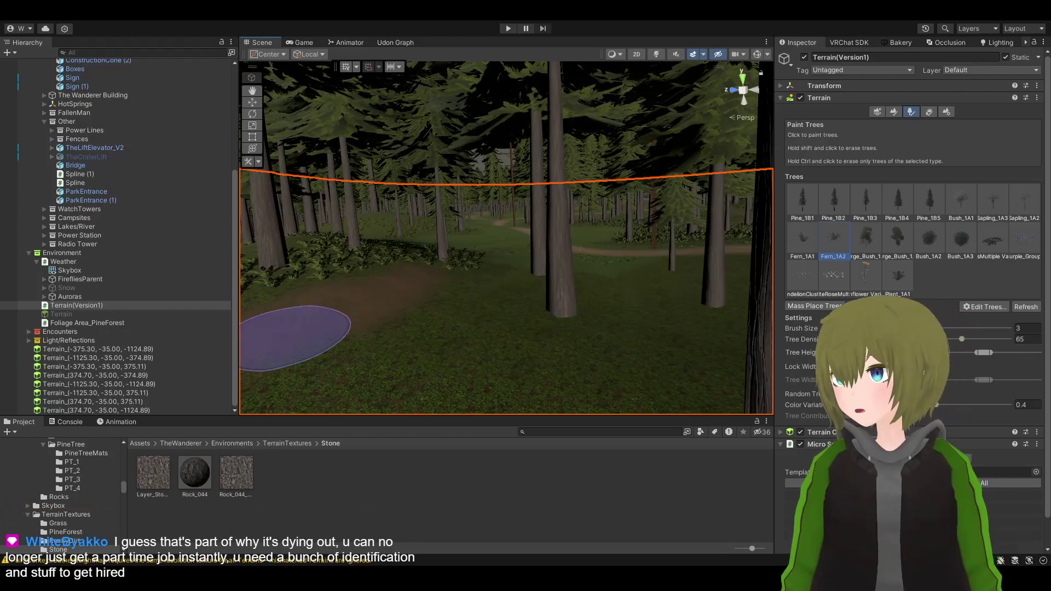
Paint a fern trail toward a trunk and along the patch's lower edge by the path
mouse_move(541, 357)
left_mouse_down("alt")
mouse_move(571, 351)
mouse_move(545, 350)
mouse_move(562, 339)
mouse_move(544, 343)
mouse_move(472, 422)
mouse_move(438, 379)
left_mouse_up("alt")
mouse_move(437, 379)
right_mouse_down()
mouse_move(455, 359)
mouse_move(442, 379)
right_mouse_up()
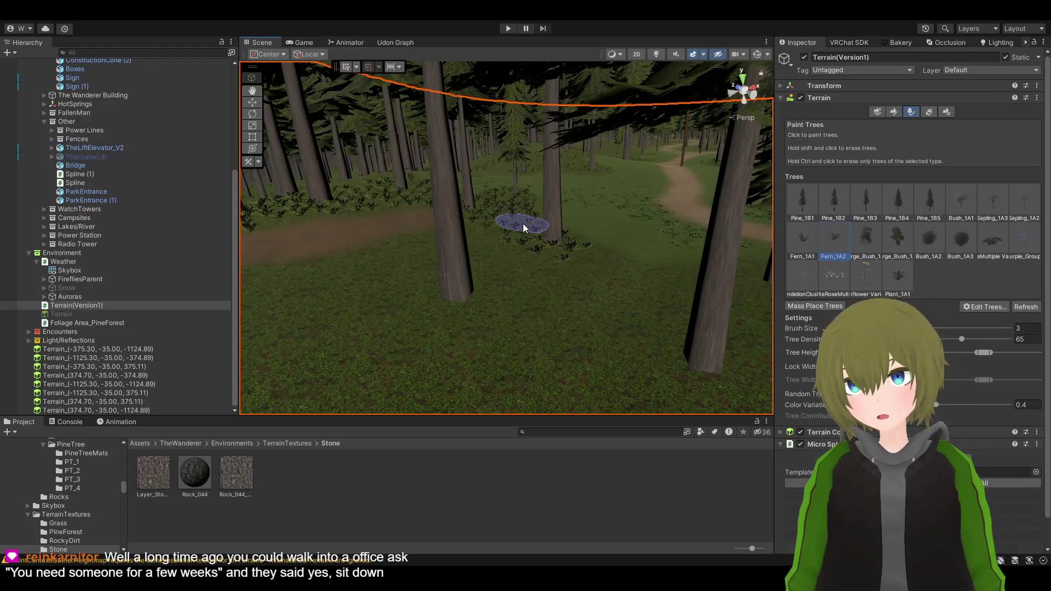
left_click_drag(524, 270, 451, 300)
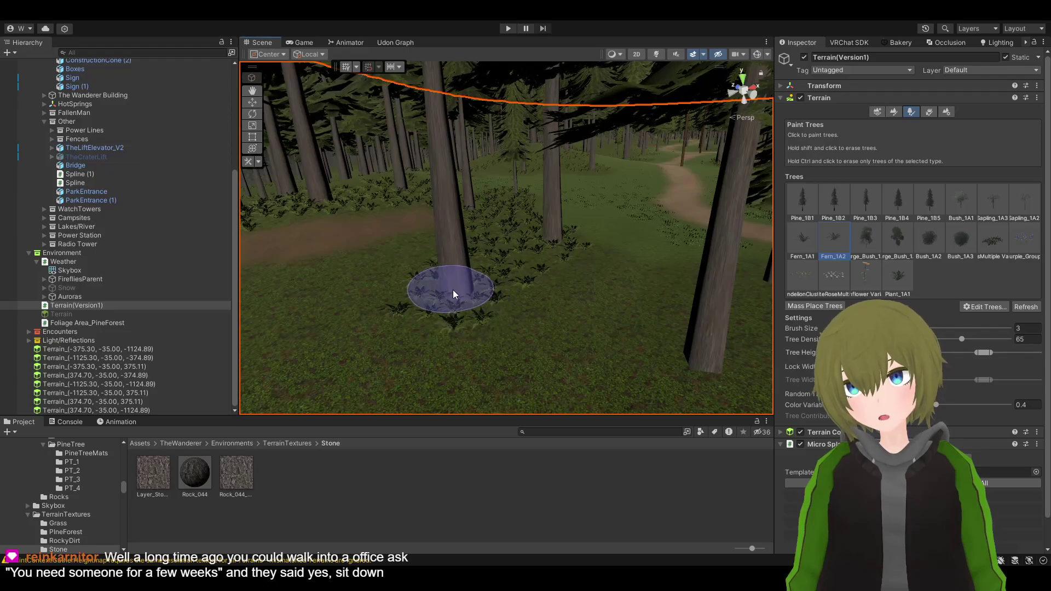
mouse_move(452, 290)
right_mouse_down()
mouse_move(481, 317)
mouse_move(552, 308)
mouse_move(301, 307)
mouse_move(415, 290)
mouse_move(465, 319)
mouse_move(531, 336)
right_mouse_up()
right_click_drag(583, 334, 833, 383)
right_click_drag(613, 394, 613, 291)
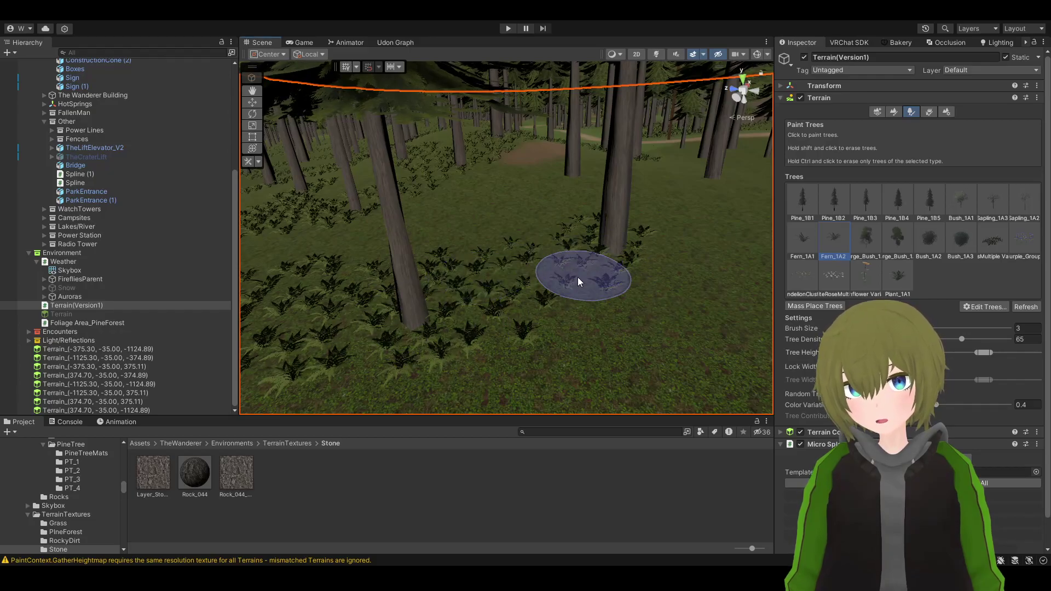
mouse_move(578, 279)
left_mouse_down()
mouse_move(369, 351)
mouse_move(587, 272)
left_mouse_up()
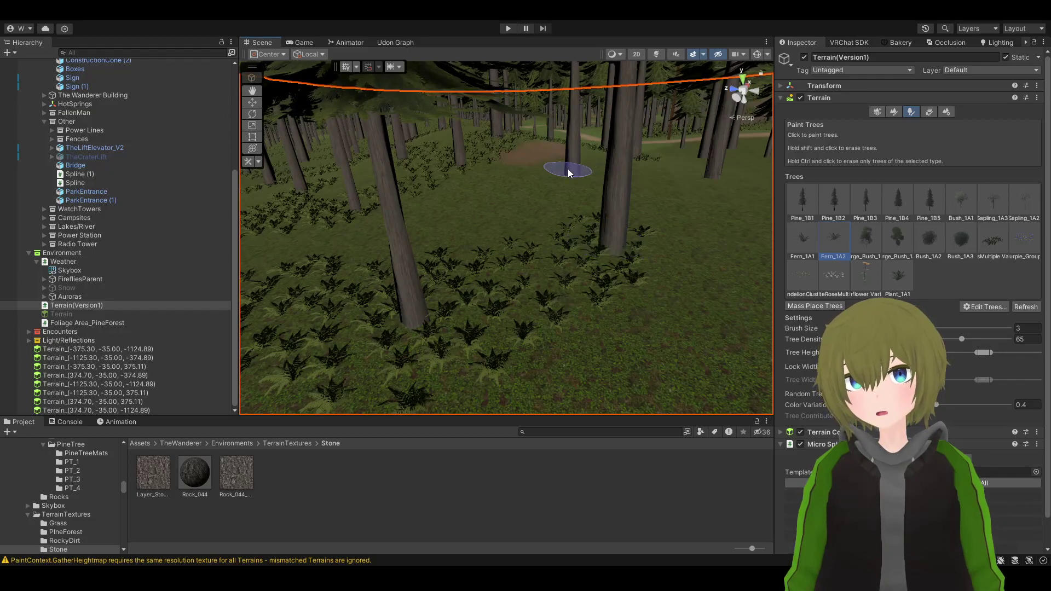
left_click_drag(567, 168, 587, 258)
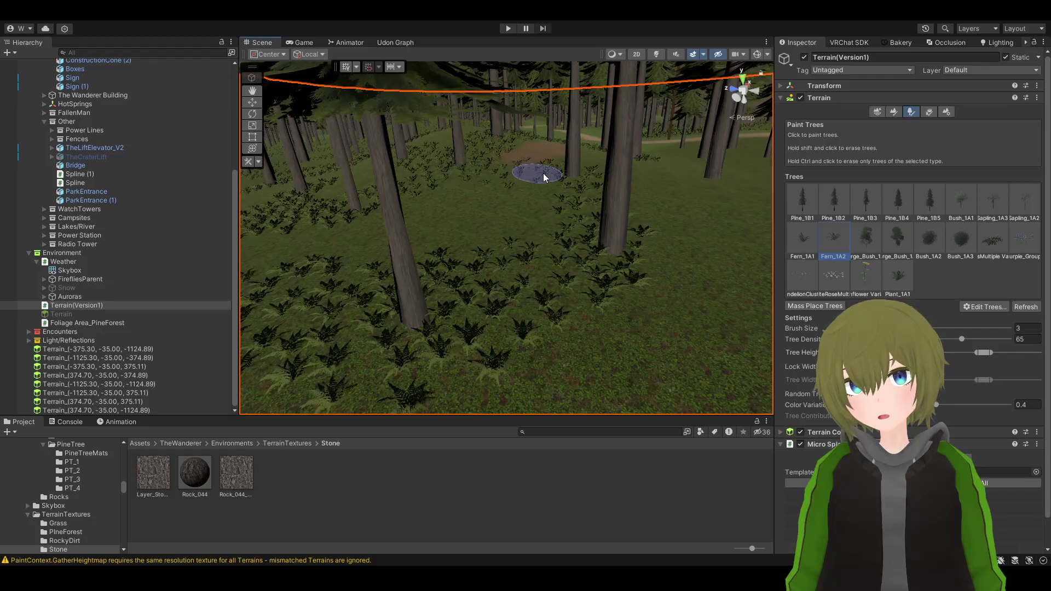
right_click_drag(596, 254, 756, 219)
mouse_move(893, 175)
right_mouse_down()
mouse_move(826, 170)
mouse_move(801, 343)
mouse_move(766, 367)
mouse_move(712, 351)
right_mouse_up()
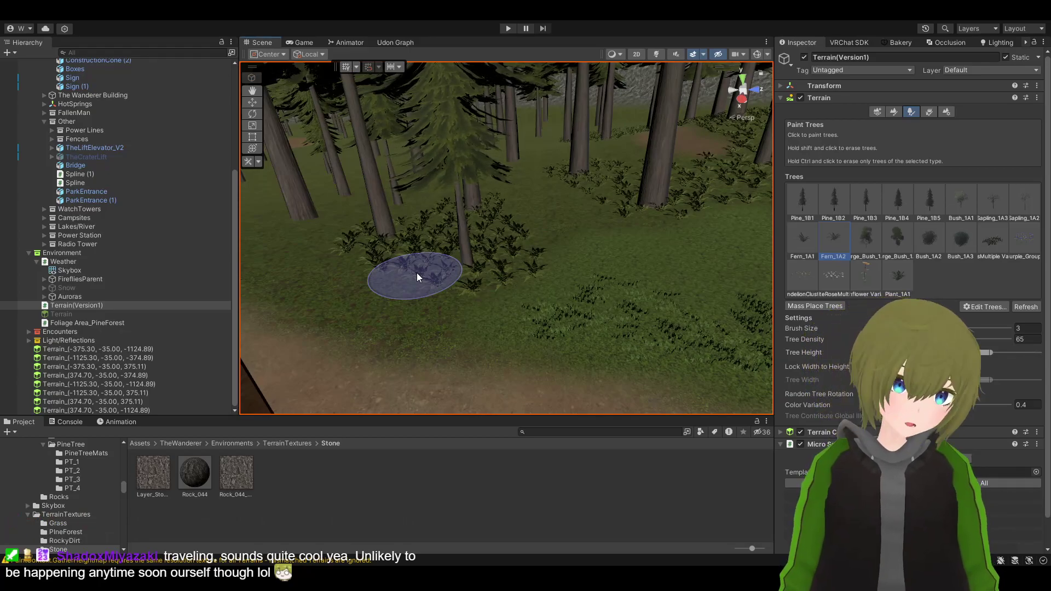
Paint Fern_1A2 clusters back and forth across the ground among the trees right of the path
mouse_move(590, 295)
right_mouse_down()
mouse_move(411, 287)
mouse_move(527, 336)
right_mouse_up()
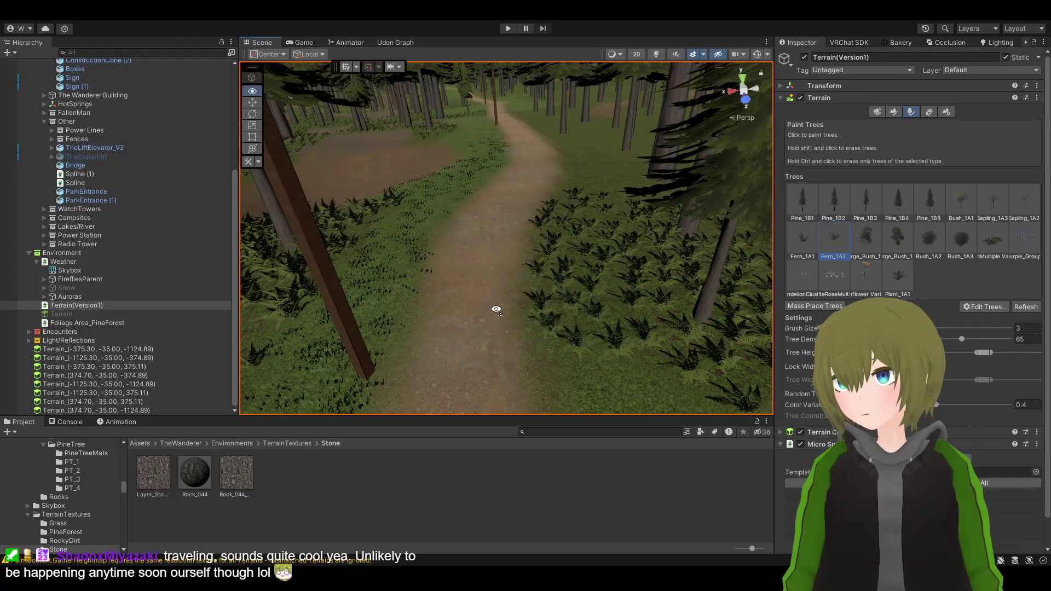
mouse_move(496, 310)
right_mouse_down()
mouse_move(810, 317)
mouse_move(587, 278)
right_mouse_up()
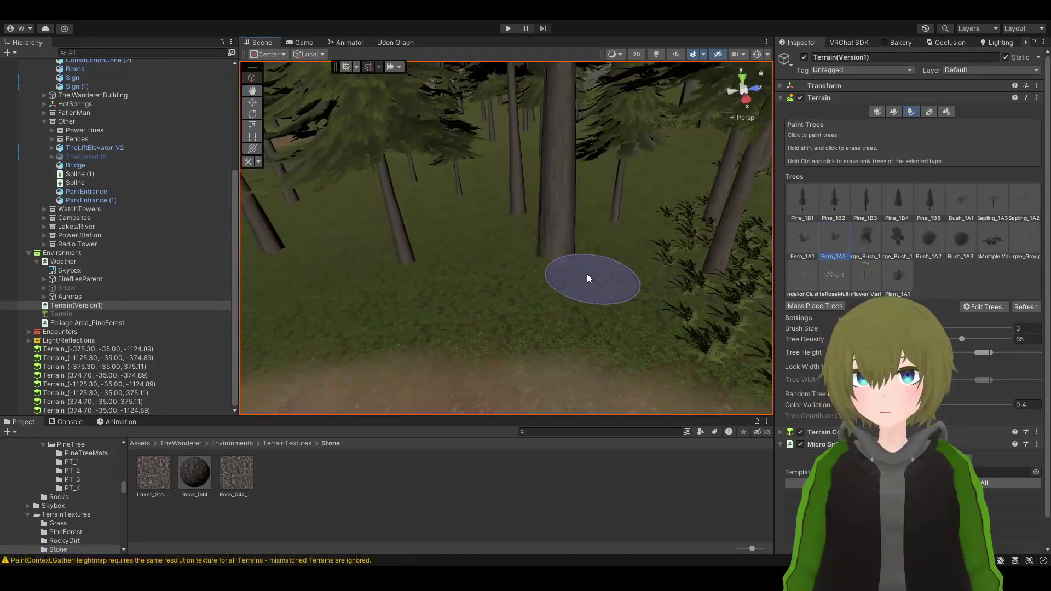
left_click_drag(550, 255, 420, 268)
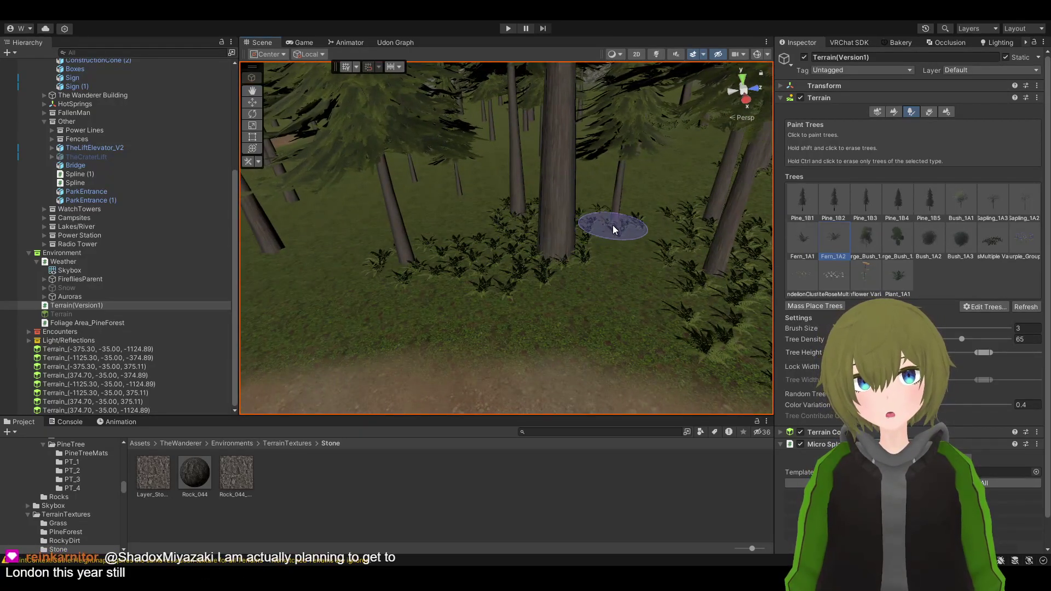
mouse_move(596, 238)
left_mouse_down()
mouse_move(629, 262)
mouse_move(563, 270)
mouse_move(674, 276)
left_mouse_up()
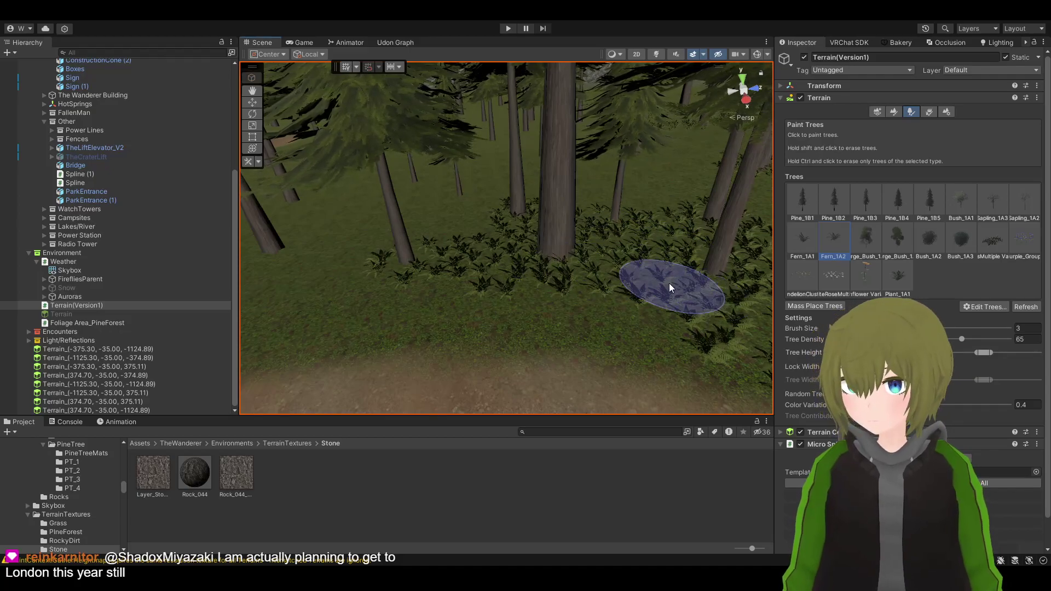
Ring the thin trunk near the large trunk with fern clumps
mouse_move(601, 273)
right_mouse_down()
mouse_move(596, 253)
mouse_move(615, 237)
mouse_move(527, 259)
right_mouse_up()
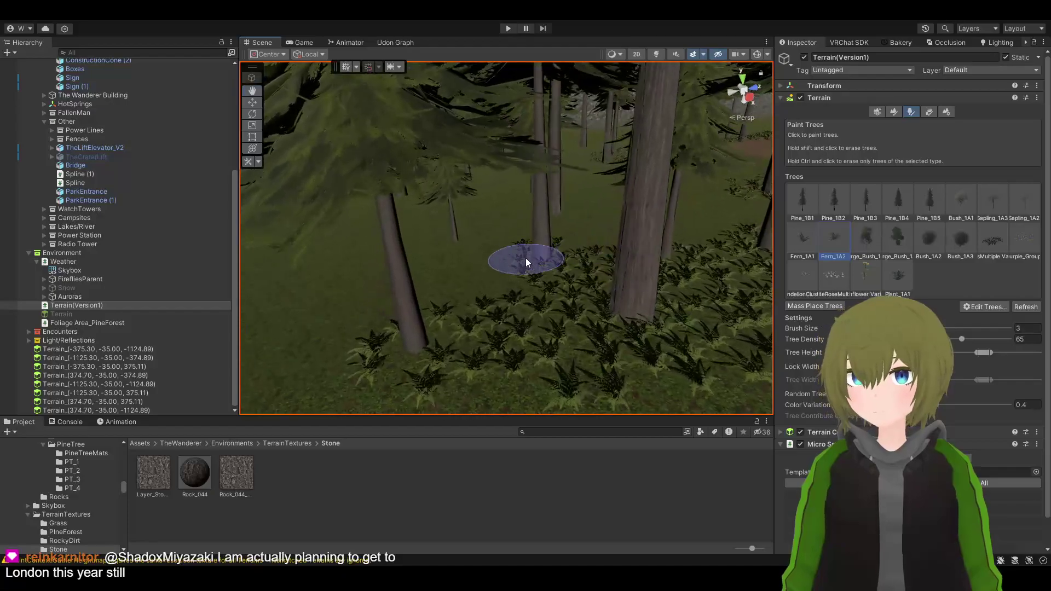
mouse_move(455, 245)
right_mouse_down()
mouse_move(559, 215)
mouse_move(394, 156)
mouse_move(368, 252)
mouse_move(394, 241)
mouse_move(466, 255)
right_mouse_up()
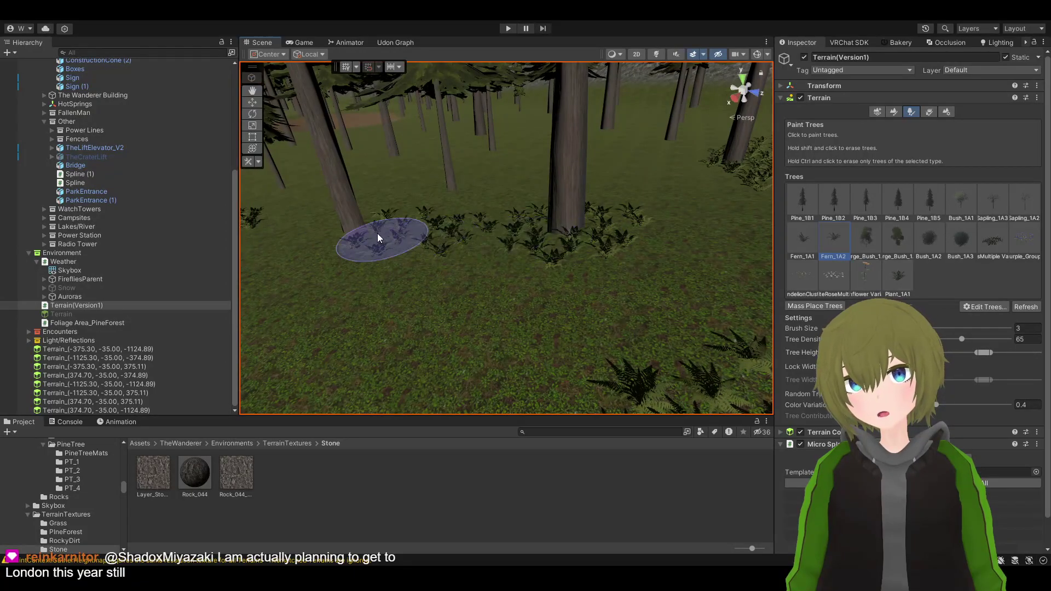
left_click_drag(446, 189, 456, 198)
right_click_drag(457, 198, 403, 202)
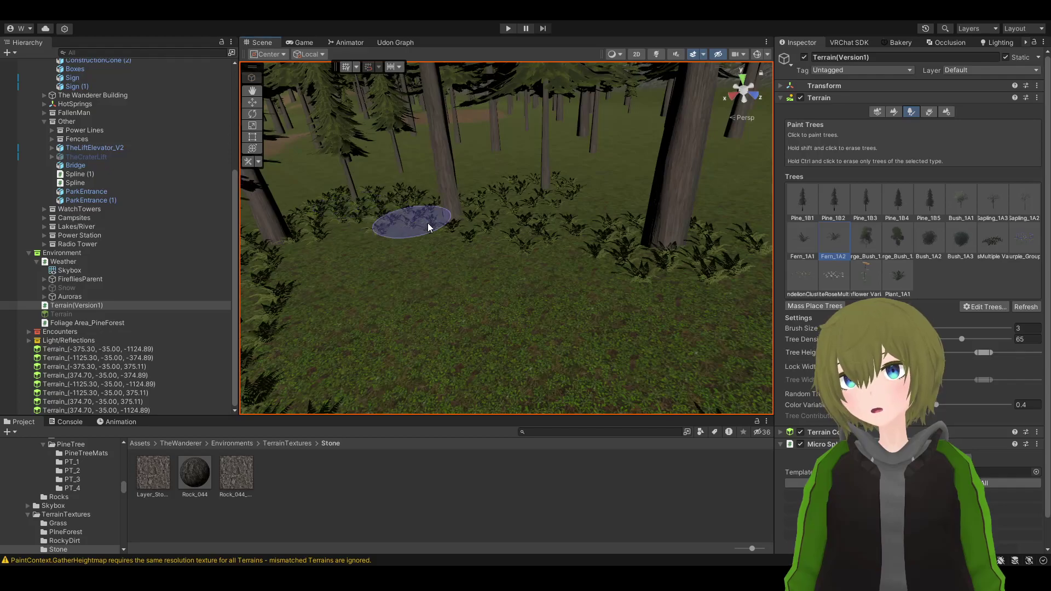
Paint a trail of ferns toward the lower left, then more ferns beside the large trunk
right_click_drag(438, 222, 711, 267)
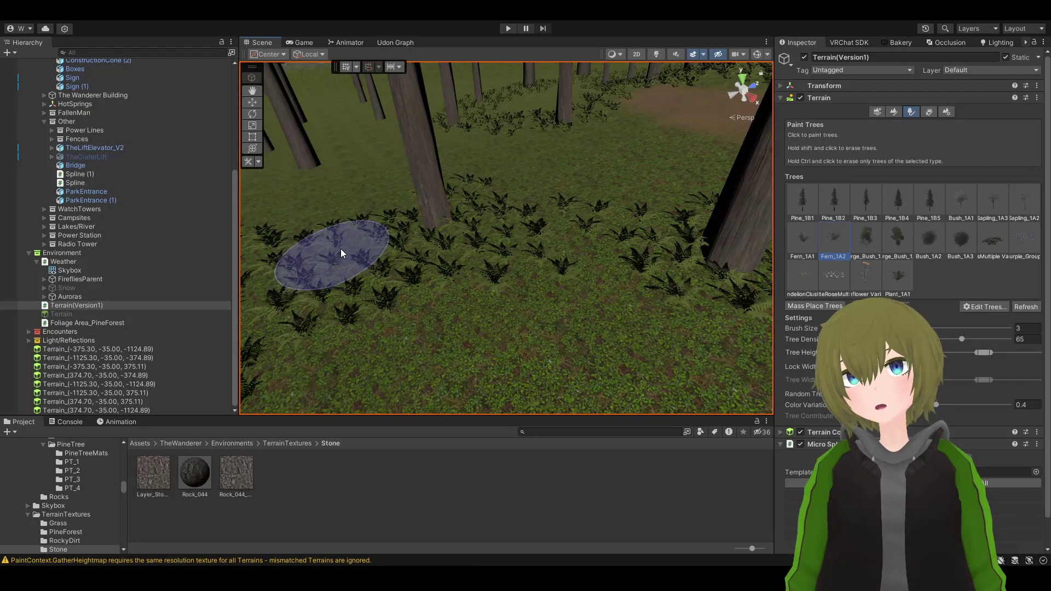
mouse_move(407, 214)
right_mouse_down()
mouse_move(481, 227)
mouse_move(335, 220)
mouse_move(260, 197)
mouse_move(429, 199)
mouse_move(531, 186)
mouse_move(468, 249)
mouse_move(580, 279)
mouse_move(478, 280)
mouse_move(389, 254)
mouse_move(184, 238)
mouse_move(208, 247)
mouse_move(247, 235)
mouse_move(51, 253)
mouse_move(42, 225)
mouse_move(46, 264)
mouse_move(208, 321)
mouse_move(477, 215)
right_mouse_up()
left_click_drag(461, 207, 274, 280)
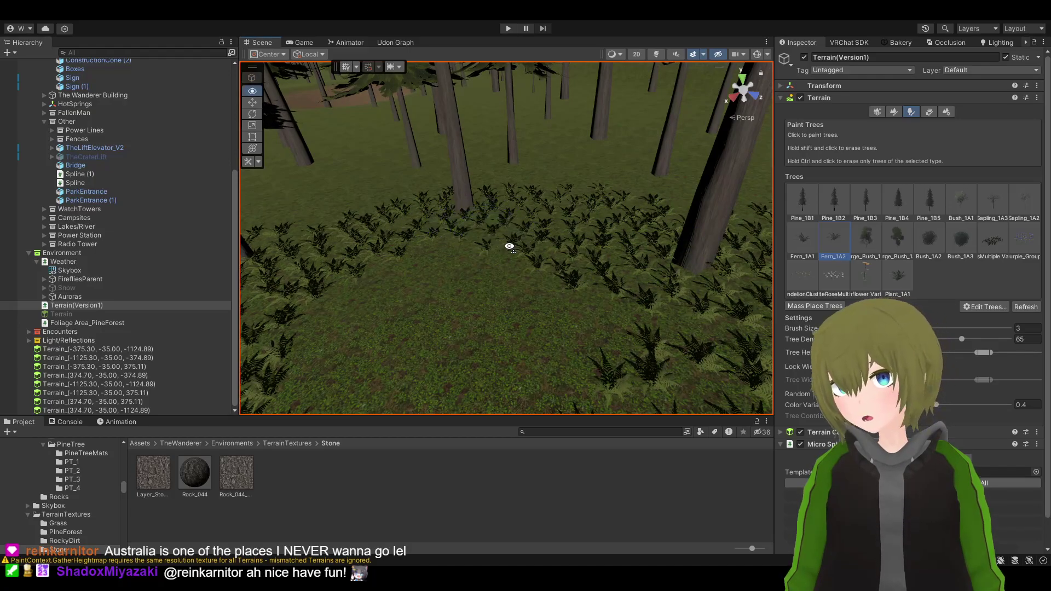
right_click_drag(510, 246, 217, 225)
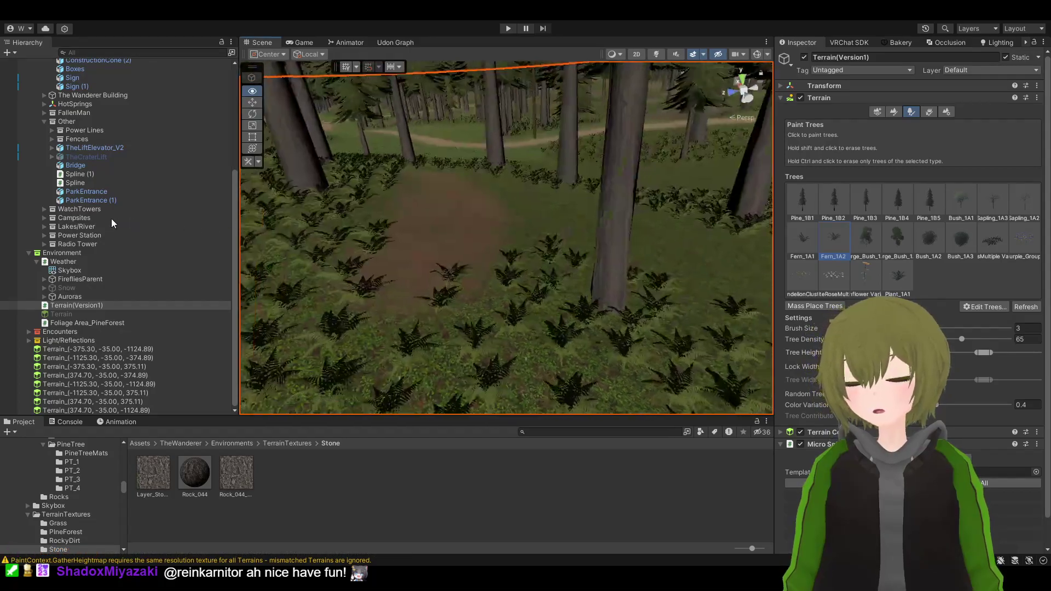
mouse_move(112, 222)
right_mouse_down()
mouse_move(162, 230)
mouse_move(272, 210)
mouse_move(612, 218)
mouse_move(662, 188)
mouse_move(575, 202)
mouse_move(467, 191)
mouse_move(535, 265)
right_mouse_up()
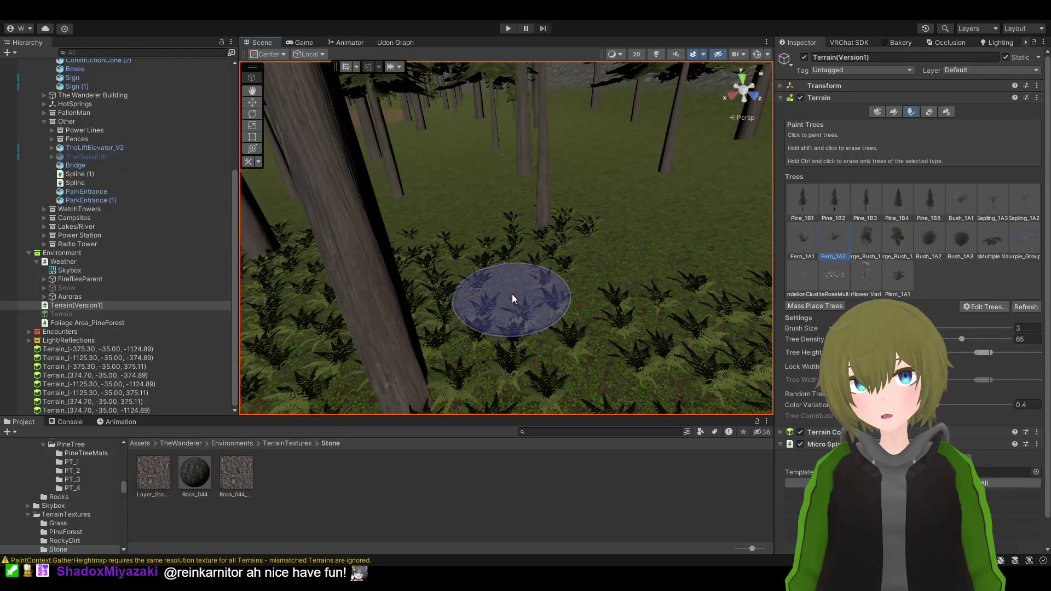
mouse_move(507, 230)
right_mouse_down()
mouse_move(462, 249)
mouse_move(446, 242)
mouse_move(438, 263)
mouse_move(412, 253)
mouse_move(528, 335)
right_mouse_up()
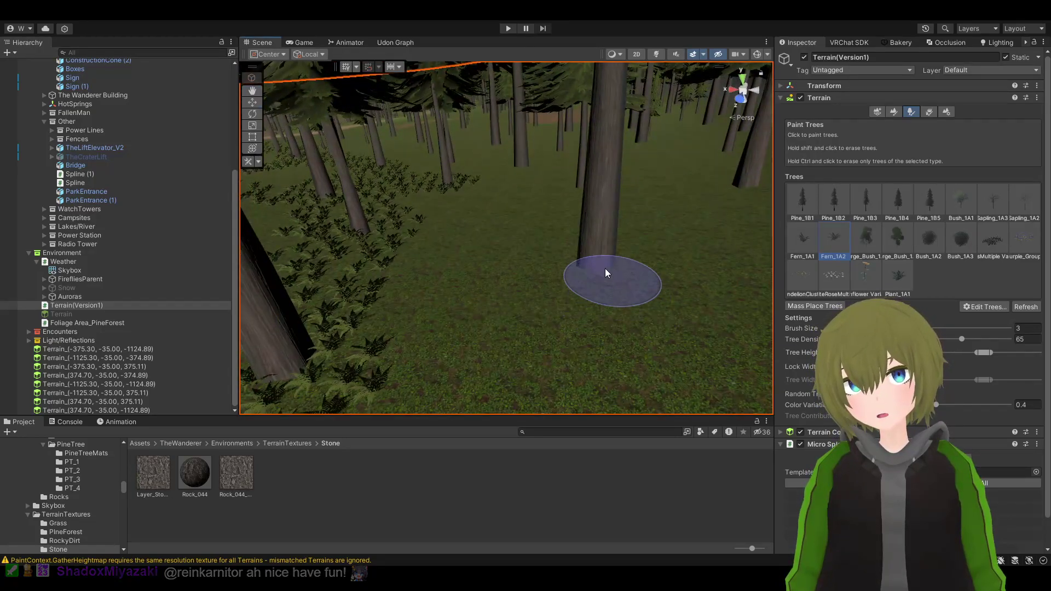
mouse_move(485, 323)
left_mouse_down()
mouse_move(360, 333)
mouse_move(517, 284)
mouse_move(352, 337)
left_mouse_up()
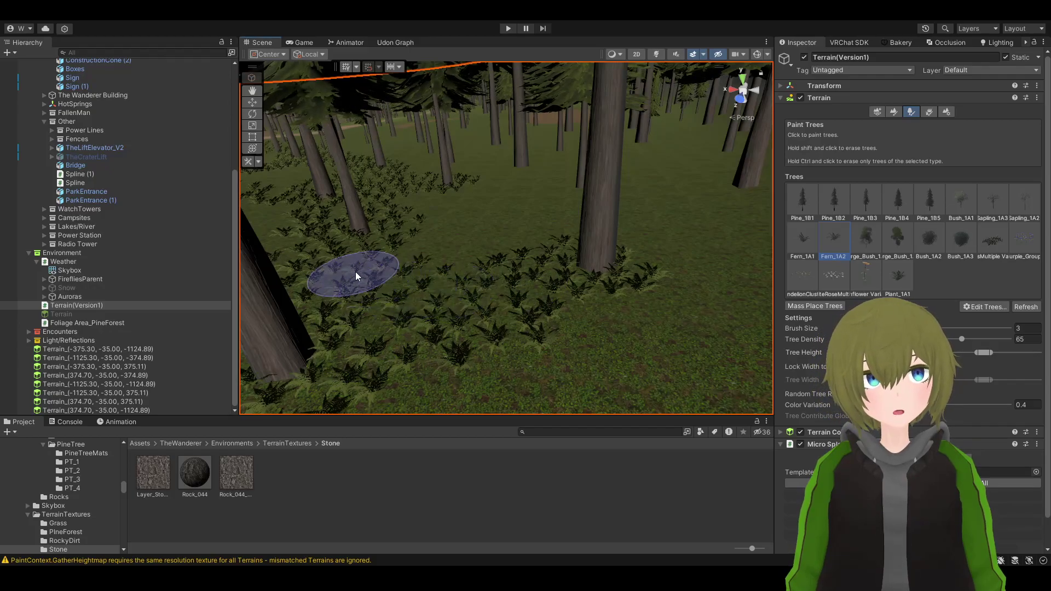
Add ferns on the open ground by the tall trunk and around the tree on the right
mouse_move(466, 332)
right_mouse_down()
mouse_move(485, 340)
mouse_move(448, 327)
mouse_move(312, 347)
mouse_move(383, 347)
mouse_move(378, 274)
mouse_move(343, 258)
mouse_move(470, 235)
mouse_move(358, 243)
mouse_move(435, 263)
right_mouse_up()
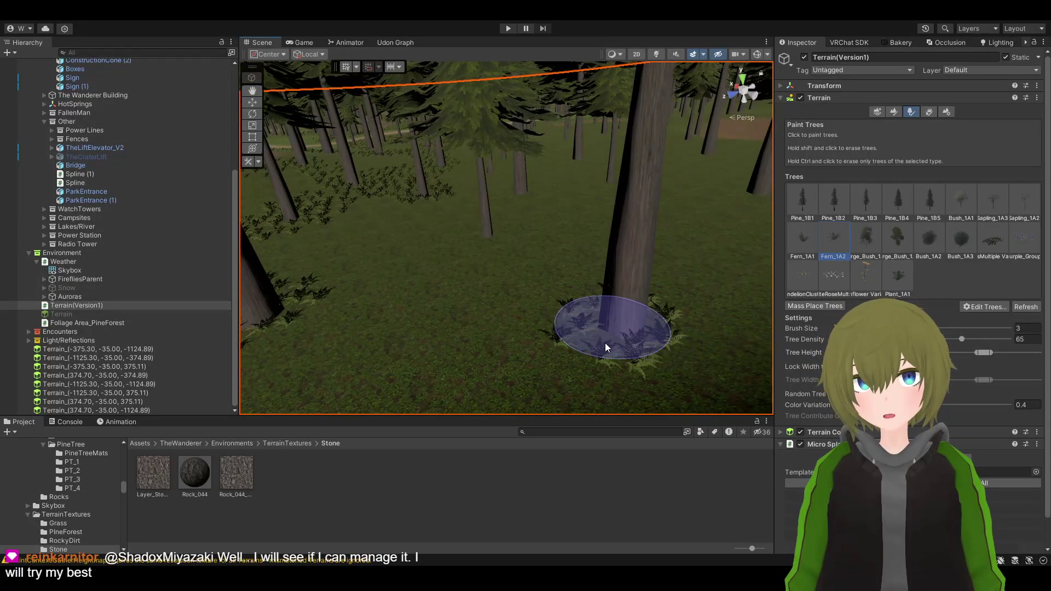
mouse_move(622, 324)
right_mouse_down()
mouse_move(513, 312)
mouse_move(670, 343)
mouse_move(473, 270)
right_mouse_up()
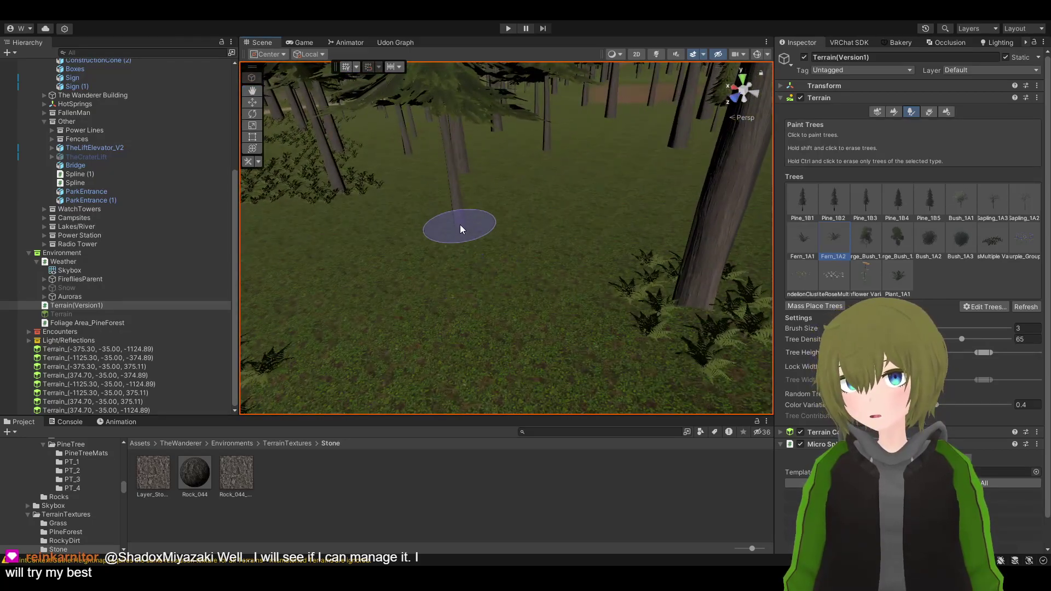
mouse_move(459, 226)
left_mouse_down()
mouse_move(517, 255)
mouse_move(686, 298)
mouse_move(568, 282)
left_mouse_up()
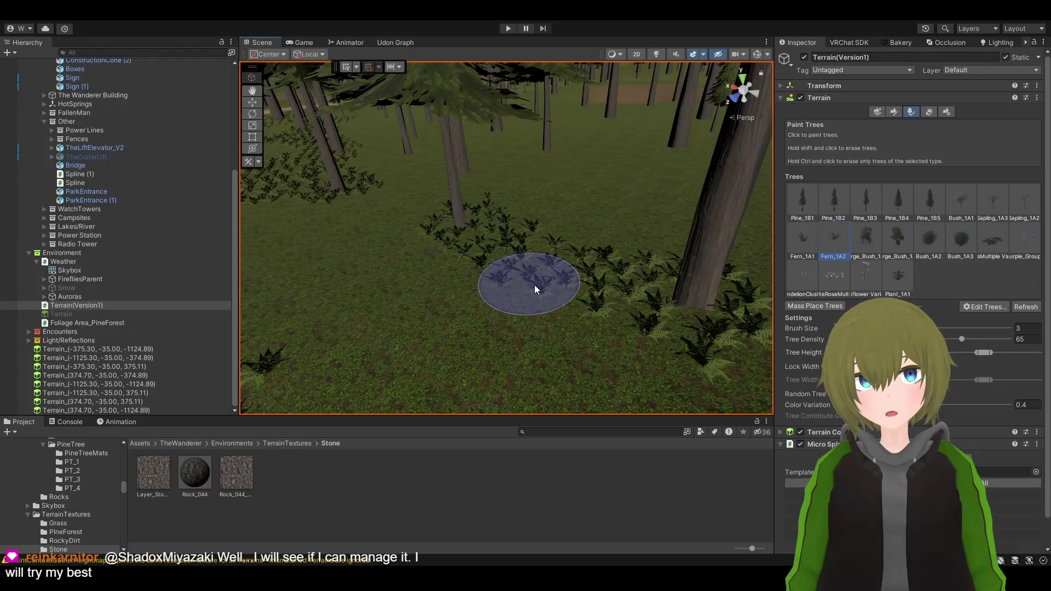
mouse_move(666, 324)
right_mouse_down()
mouse_move(483, 263)
mouse_move(347, 275)
mouse_move(324, 291)
mouse_move(347, 322)
mouse_move(424, 296)
mouse_move(547, 281)
mouse_move(614, 290)
right_mouse_up()
left_click_drag(614, 285, 644, 272)
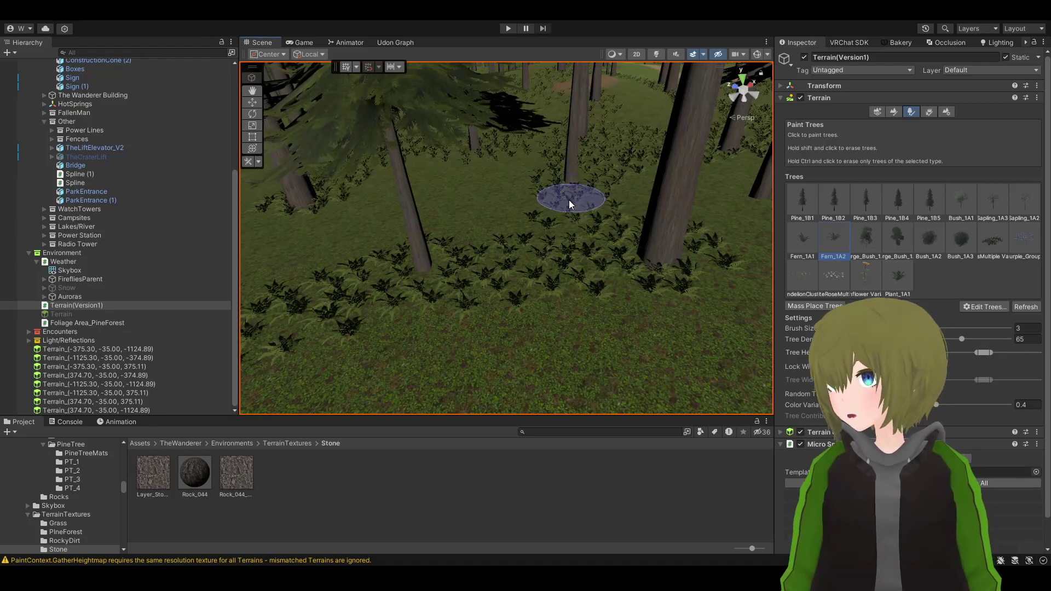
mouse_move(570, 200)
right_mouse_down()
mouse_move(561, 249)
mouse_move(546, 250)
mouse_move(583, 258)
mouse_move(549, 230)
mouse_move(483, 206)
mouse_move(495, 197)
mouse_move(716, 218)
mouse_move(761, 235)
right_mouse_up()
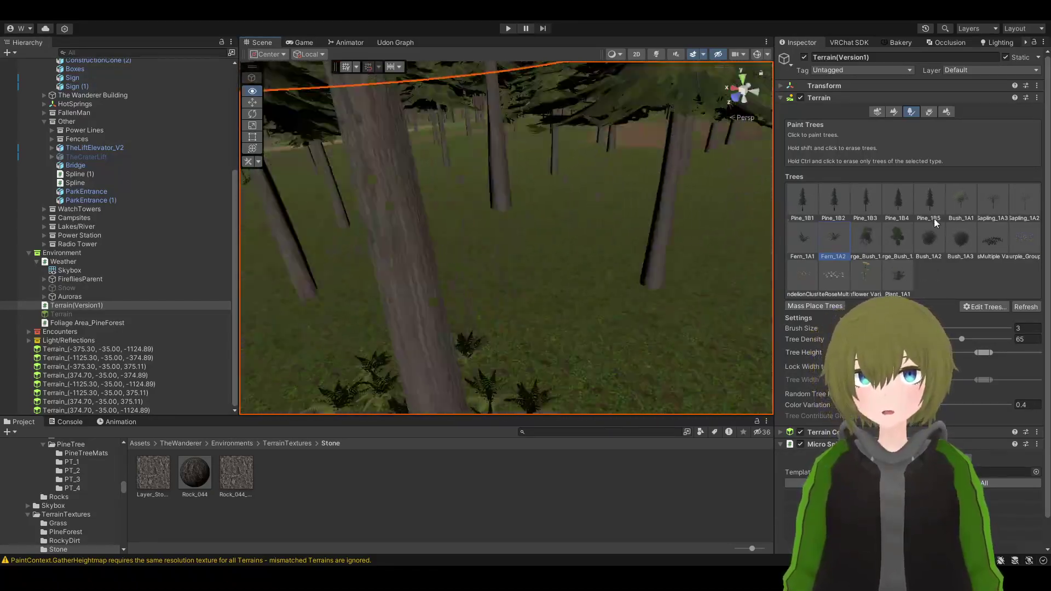
Select Fern_1A2 and paint fern clusters on the forest floor near the rocky cliff
right_click_drag(934, 219, 921, 254)
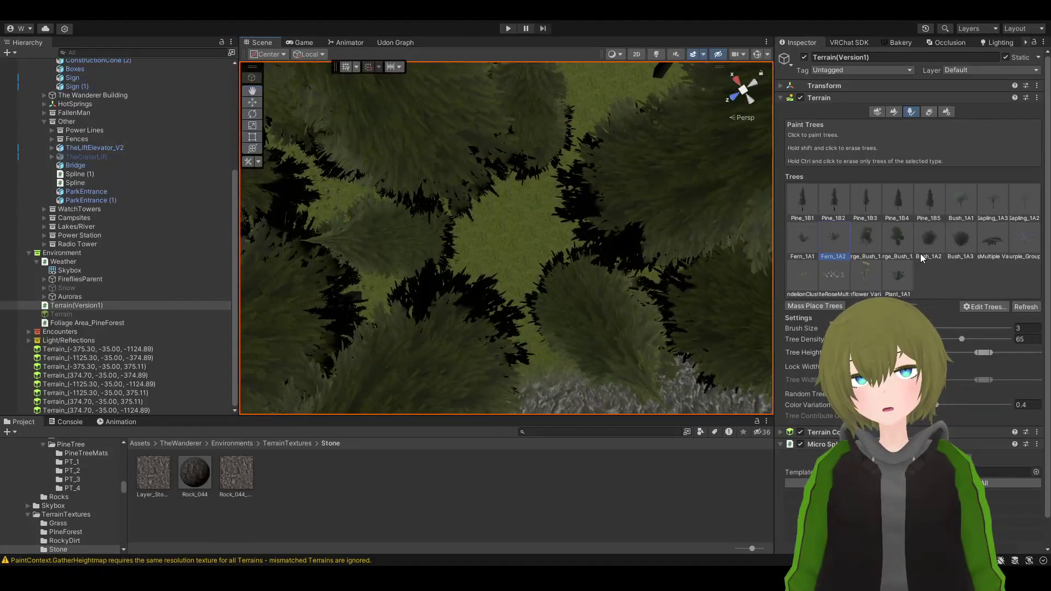
right_click_drag(520, 264, 487, 85)
left_click(846, 234)
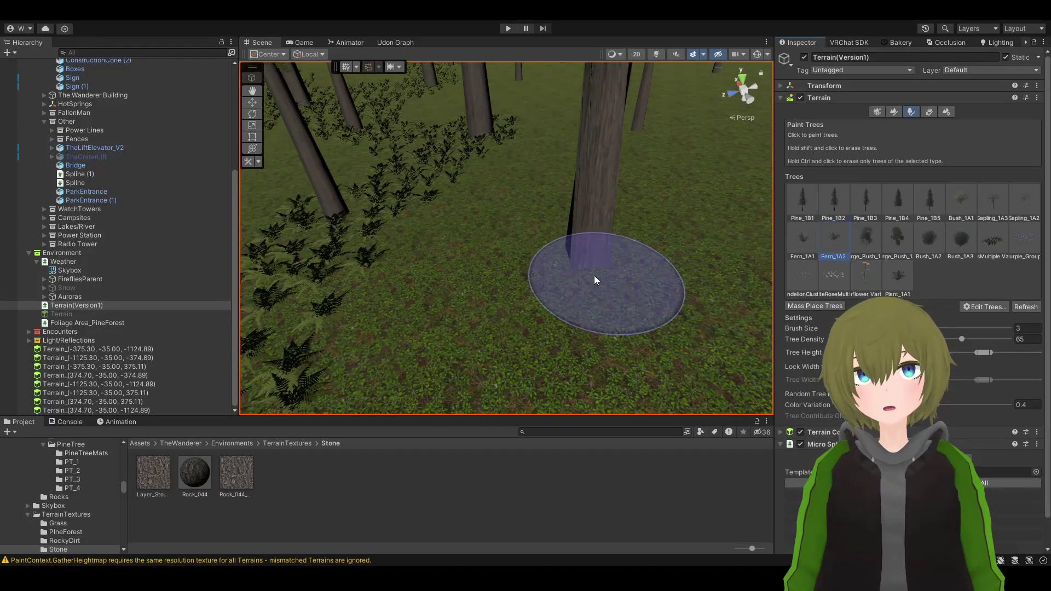
mouse_move(594, 275)
left_mouse_down()
mouse_move(583, 262)
mouse_move(380, 280)
mouse_move(439, 184)
left_mouse_up()
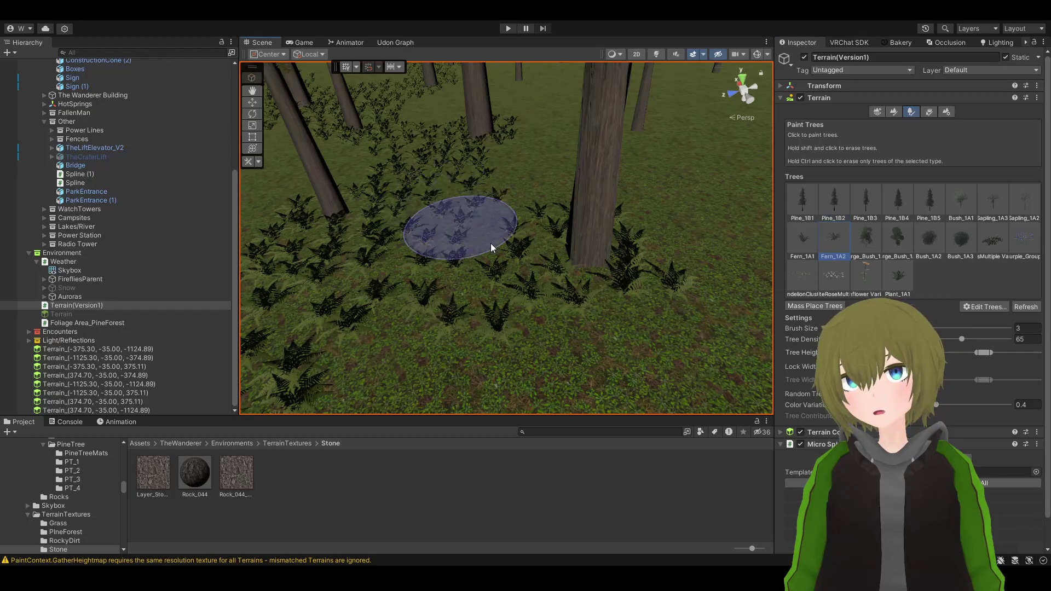
mouse_move(429, 301)
right_mouse_down()
mouse_move(282, 253)
mouse_move(329, 246)
mouse_move(507, 265)
mouse_move(481, 265)
mouse_move(514, 240)
mouse_move(678, 228)
mouse_move(598, 265)
mouse_move(623, 219)
right_mouse_up()
mouse_move(623, 219)
left_mouse_down()
mouse_move(608, 218)
mouse_move(472, 403)
mouse_move(492, 322)
mouse_move(567, 248)
left_mouse_up()
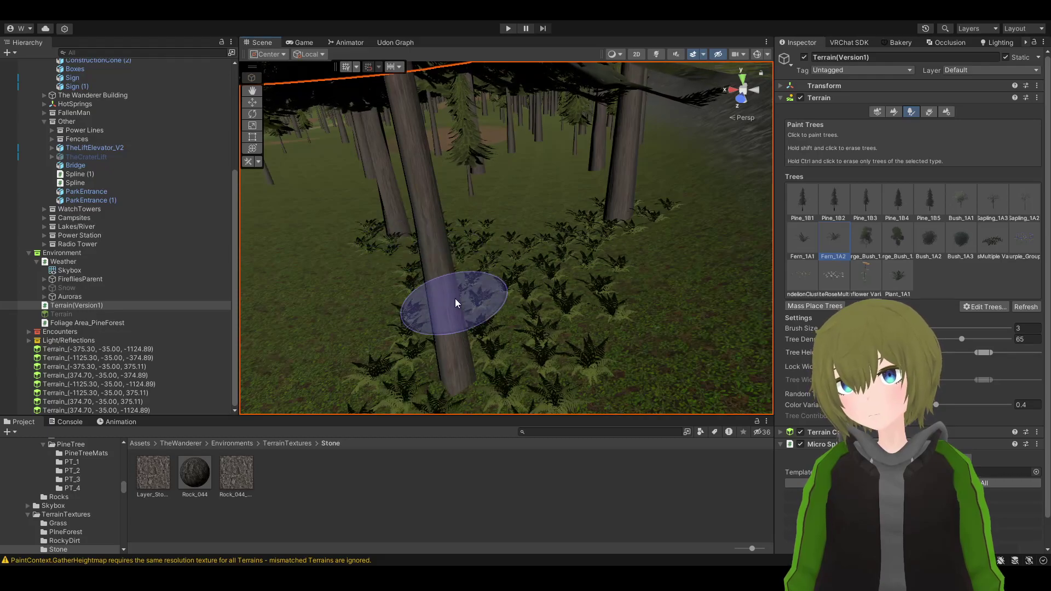
Paint ferns around a pine's base and on the open ground right of another trunk
mouse_move(564, 236)
right_mouse_down()
mouse_move(458, 225)
mouse_move(427, 169)
mouse_move(452, 225)
mouse_move(606, 196)
right_mouse_up()
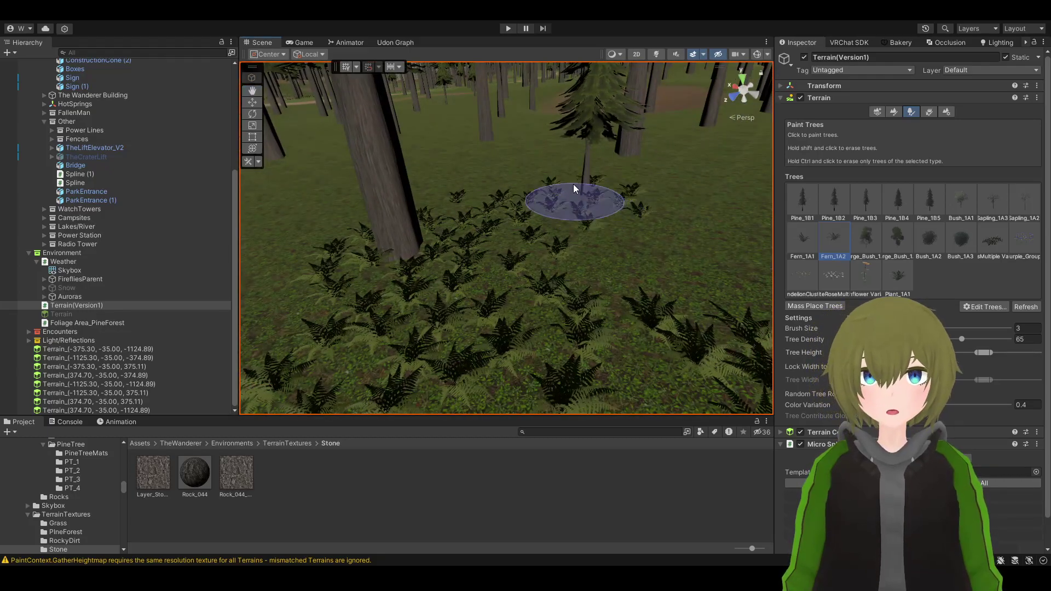
mouse_move(574, 188)
left_mouse_down()
mouse_move(527, 228)
mouse_move(448, 236)
left_mouse_up()
mouse_move(548, 190)
right_mouse_down()
mouse_move(418, 232)
mouse_move(239, 235)
mouse_move(347, 174)
mouse_move(410, 157)
mouse_move(677, 195)
mouse_move(477, 192)
mouse_move(653, 334)
mouse_move(657, 324)
mouse_move(694, 328)
right_mouse_up()
mouse_move(616, 254)
right_mouse_down()
mouse_move(606, 244)
mouse_move(648, 197)
mouse_move(502, 301)
right_mouse_up()
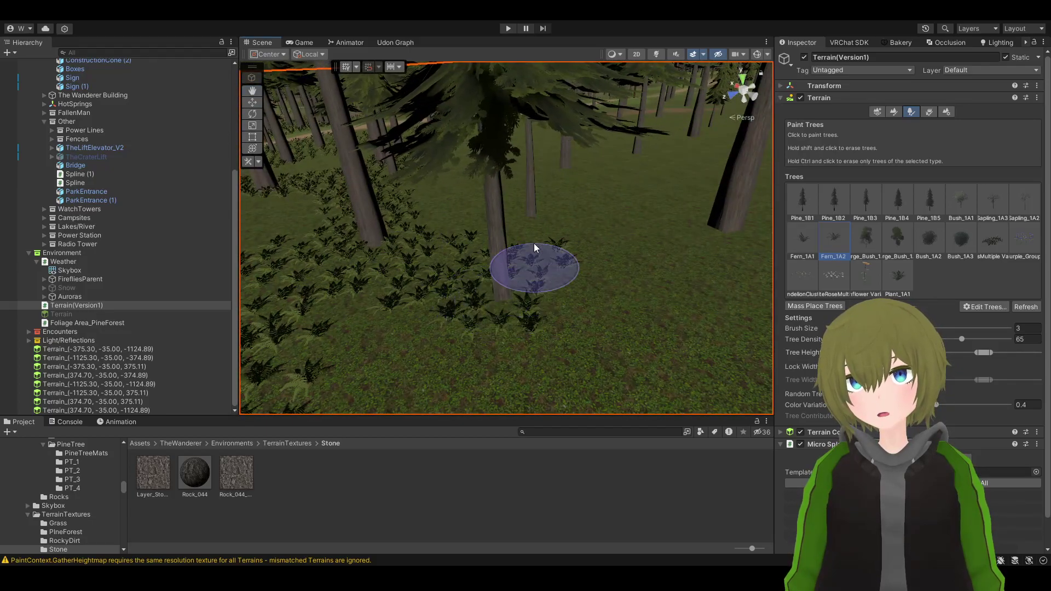
mouse_move(534, 247)
left_mouse_down()
mouse_move(531, 211)
mouse_move(536, 231)
left_mouse_up()
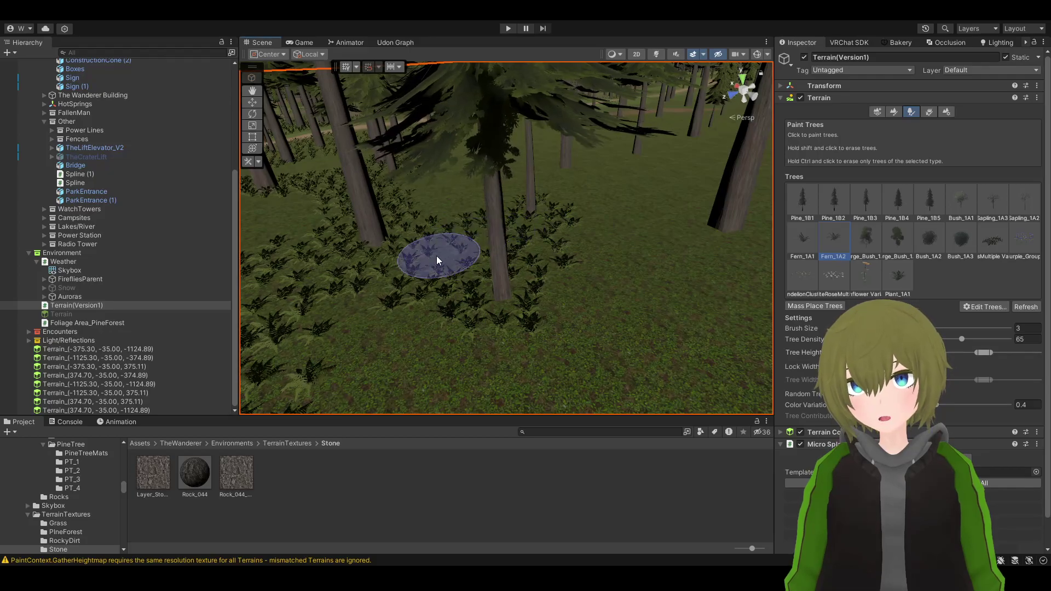
mouse_move(436, 255)
right_mouse_down()
mouse_move(531, 282)
mouse_move(560, 222)
right_mouse_up()
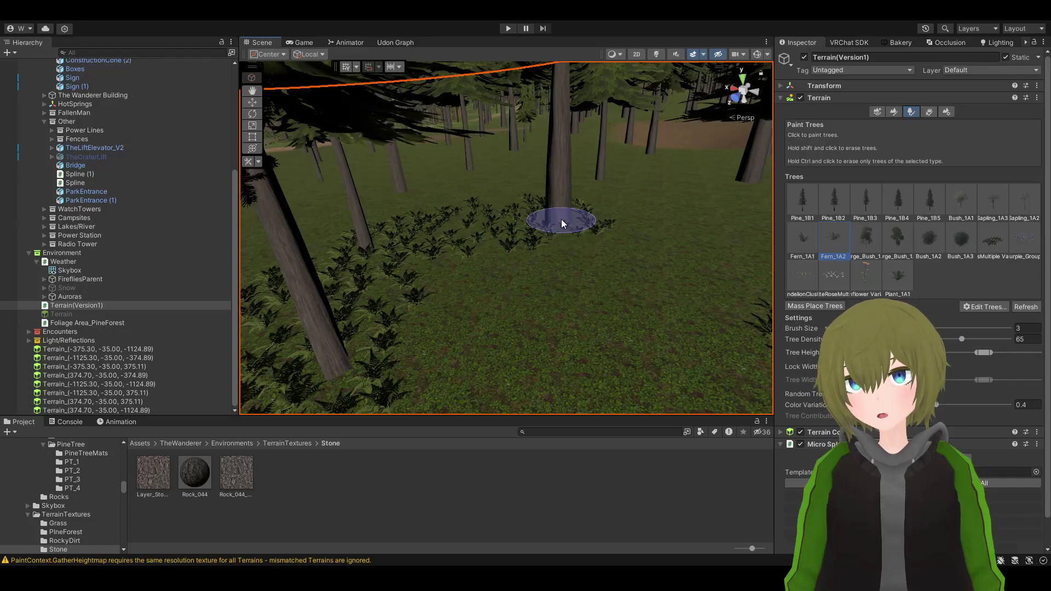
mouse_move(423, 258)
right_mouse_down()
mouse_move(598, 242)
mouse_move(248, 301)
mouse_move(607, 253)
right_mouse_up()
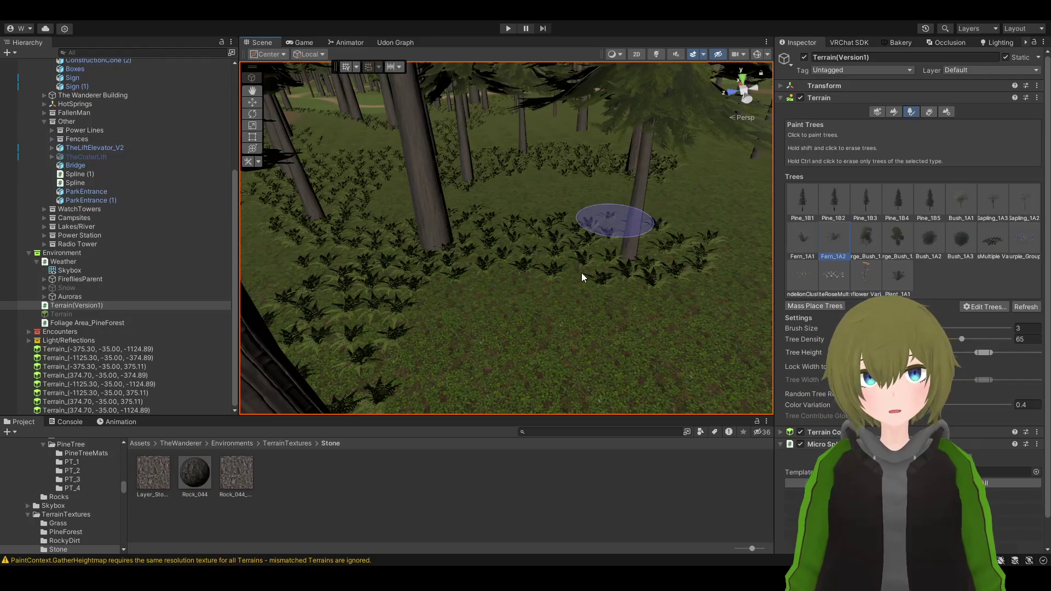
mouse_move(582, 274)
right_mouse_down()
mouse_move(528, 283)
mouse_move(558, 230)
mouse_move(770, 257)
mouse_move(537, 274)
mouse_move(766, 339)
mouse_move(748, 295)
mouse_move(448, 291)
right_mouse_up()
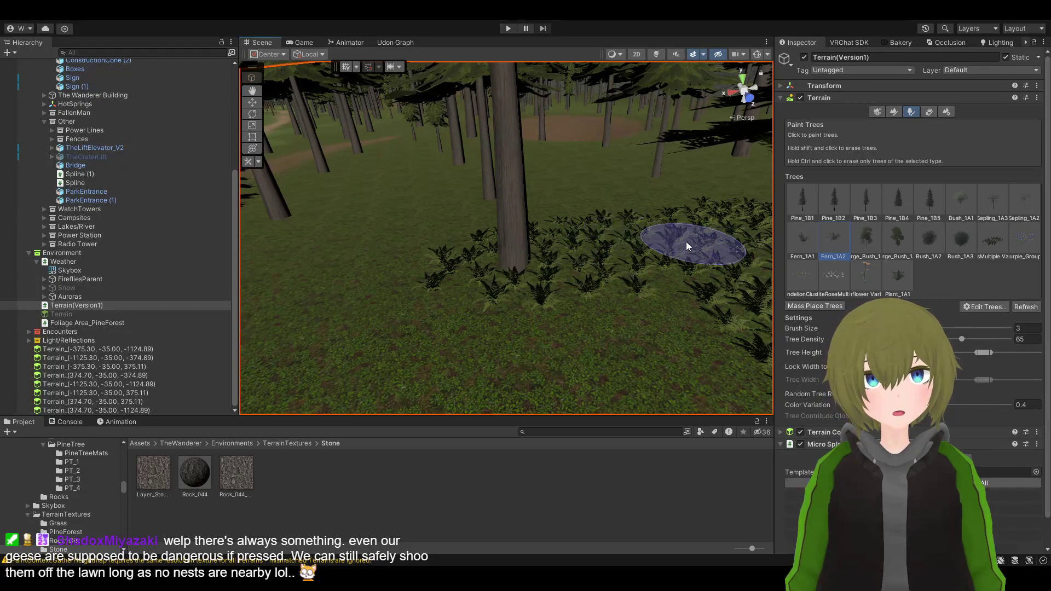
mouse_move(507, 285)
right_mouse_down()
mouse_move(402, 227)
mouse_move(556, 247)
right_mouse_up()
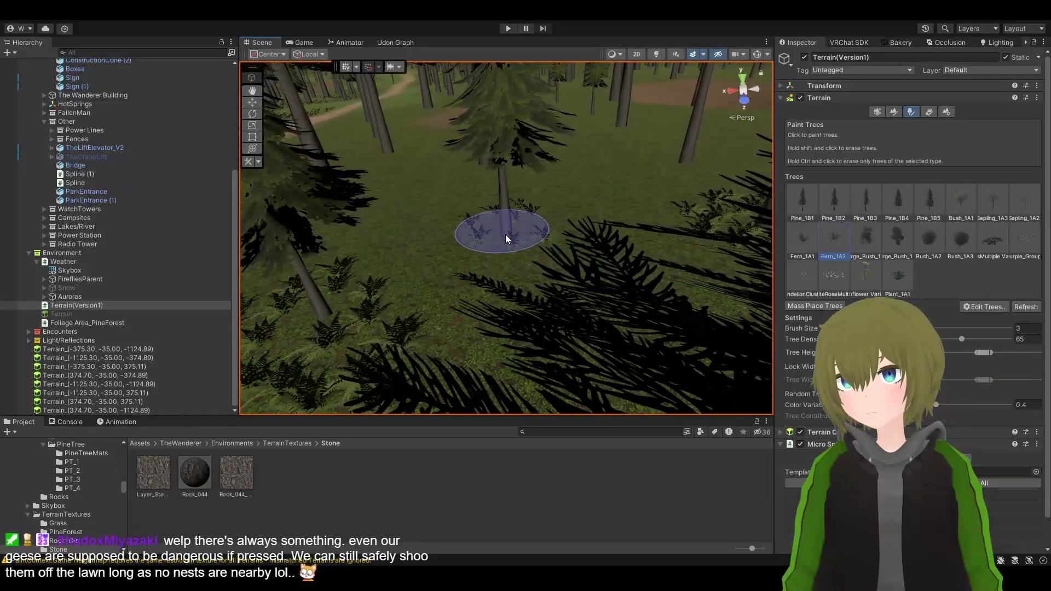
mouse_move(486, 233)
right_mouse_down()
mouse_move(487, 241)
mouse_move(645, 221)
mouse_move(871, 235)
mouse_move(889, 264)
mouse_move(979, 265)
mouse_move(794, 257)
mouse_move(833, 207)
mouse_move(890, 218)
mouse_move(807, 238)
right_mouse_up()
mouse_move(545, 284)
right_mouse_down()
mouse_move(509, 261)
mouse_move(514, 232)
right_mouse_up()
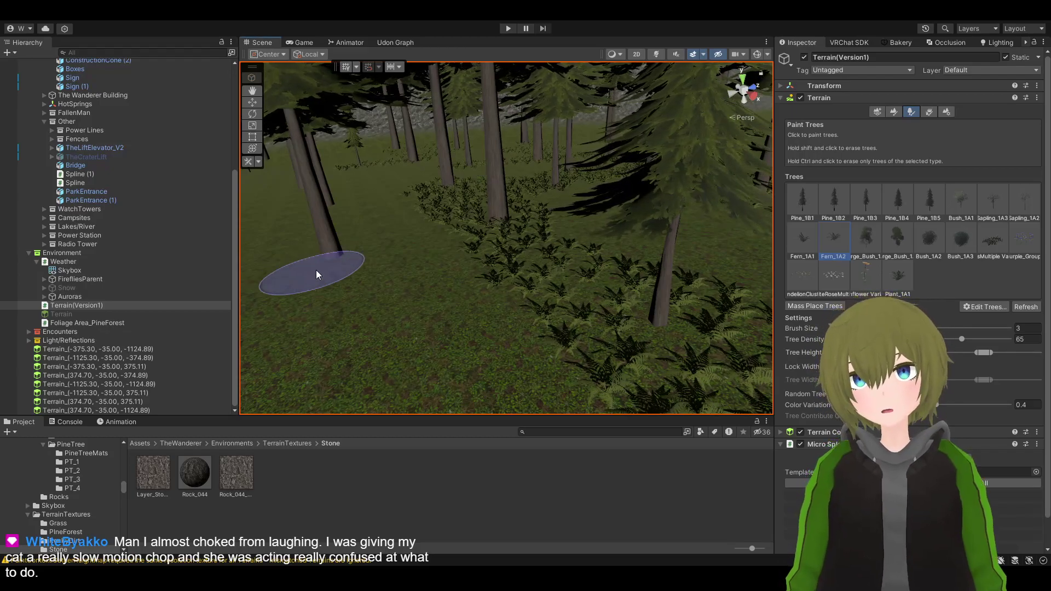
mouse_move(316, 275)
right_mouse_down()
mouse_move(387, 286)
mouse_move(136, 263)
mouse_move(1017, 261)
mouse_move(1047, 252)
mouse_move(923, 260)
mouse_move(640, 233)
mouse_move(726, 183)
mouse_move(911, 202)
mouse_move(8, 229)
mouse_move(87, 251)
mouse_move(969, 215)
mouse_move(37, 261)
mouse_move(231, 289)
mouse_move(476, 286)
mouse_move(694, 258)
right_mouse_up()
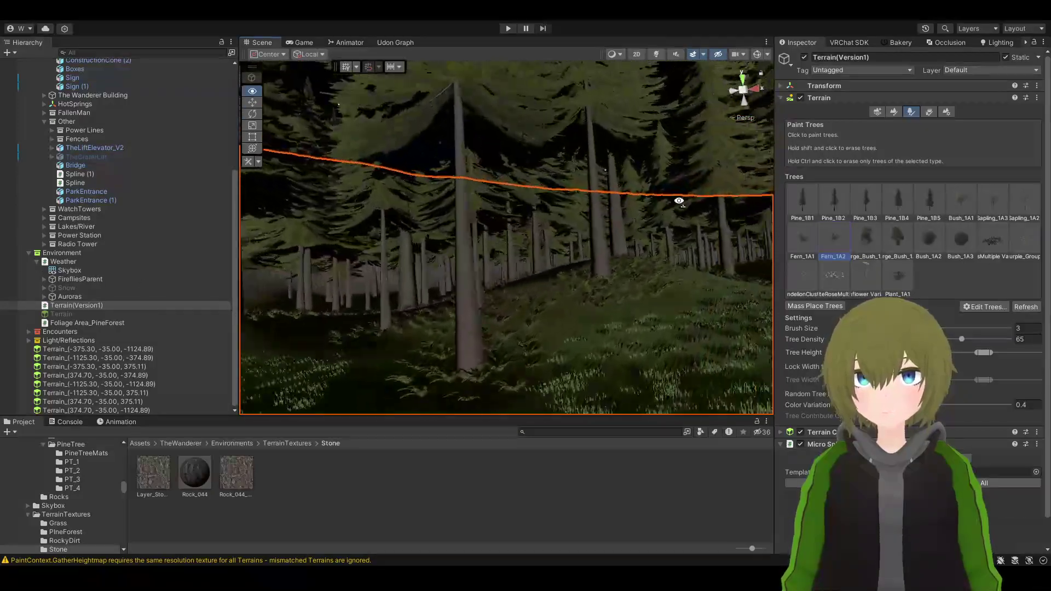
Paint ferns on the ground beside a trunk next to the dirt path
mouse_move(682, 199)
right_mouse_down()
mouse_move(674, 312)
mouse_move(505, 387)
mouse_move(573, 314)
mouse_move(624, 281)
mouse_move(382, 290)
mouse_move(297, 244)
mouse_move(282, 218)
mouse_move(368, 206)
mouse_move(484, 235)
mouse_move(408, 281)
mouse_move(504, 235)
mouse_move(481, 274)
mouse_move(232, 258)
mouse_move(293, 286)
mouse_move(636, 328)
mouse_move(612, 310)
mouse_move(593, 237)
mouse_move(551, 230)
mouse_move(586, 153)
mouse_move(566, 326)
mouse_move(559, 289)
right_mouse_up()
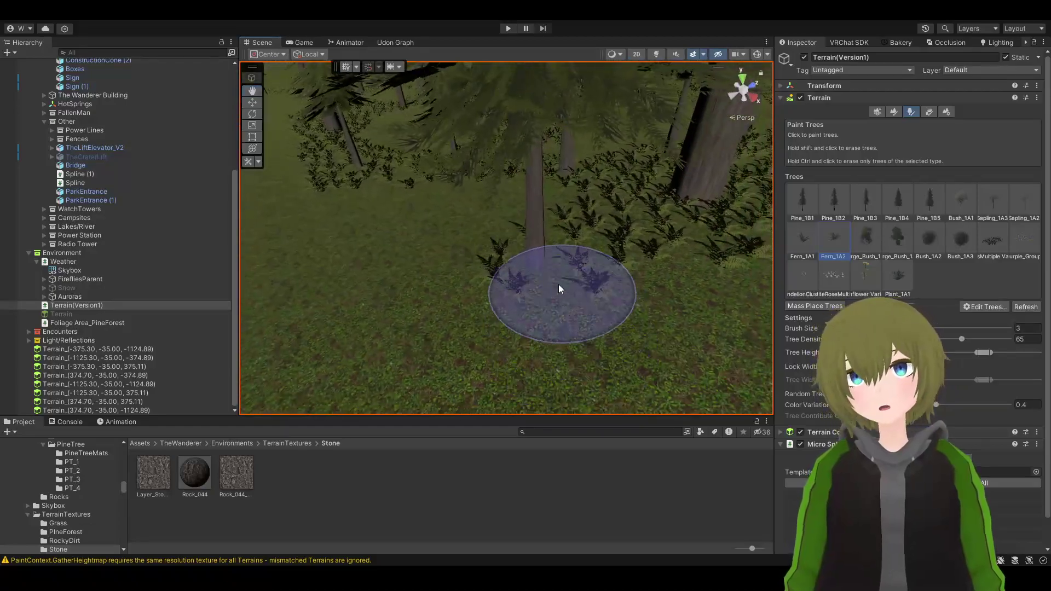
mouse_move(577, 247)
right_mouse_down()
mouse_move(277, 285)
mouse_move(495, 225)
right_mouse_up()
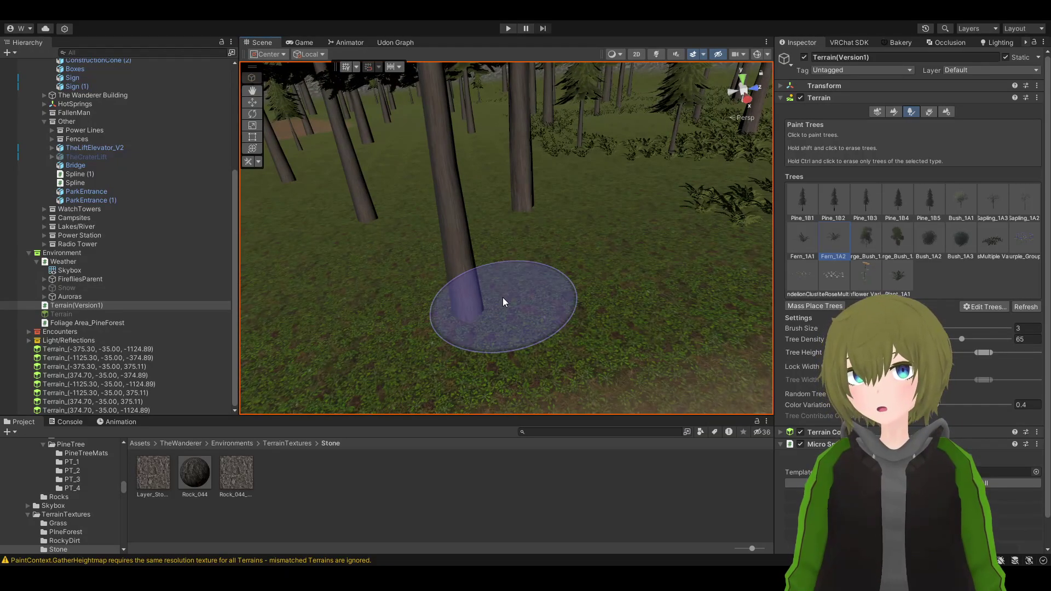
mouse_move(503, 297)
left_mouse_down()
mouse_move(469, 295)
mouse_move(465, 332)
left_mouse_up()
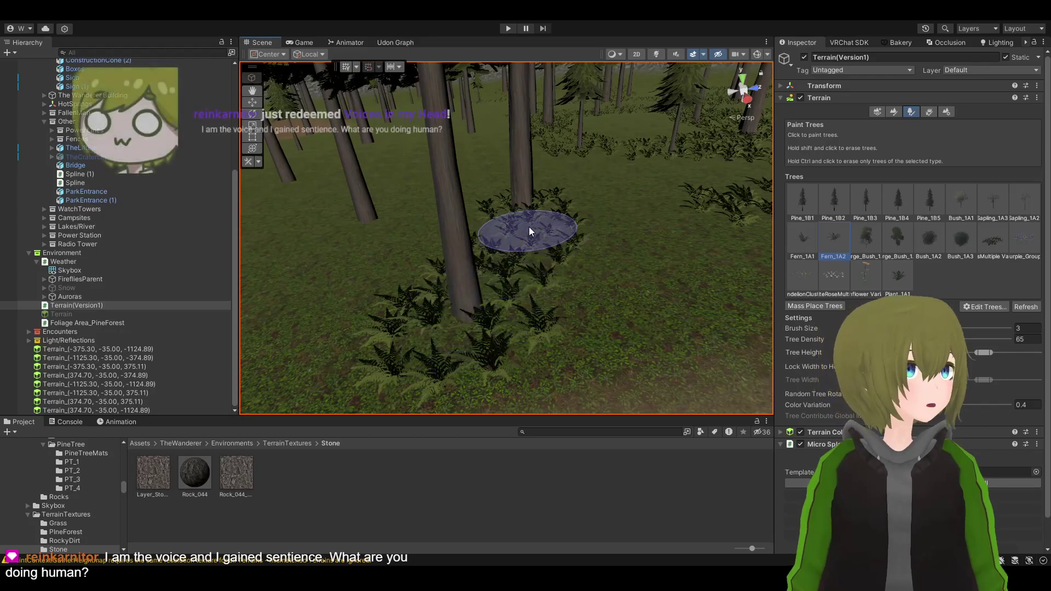
Add ferns below a trunk along the forest path near the log
mouse_move(532, 220)
right_mouse_down()
mouse_move(521, 216)
mouse_move(539, 215)
mouse_move(504, 242)
right_mouse_up()
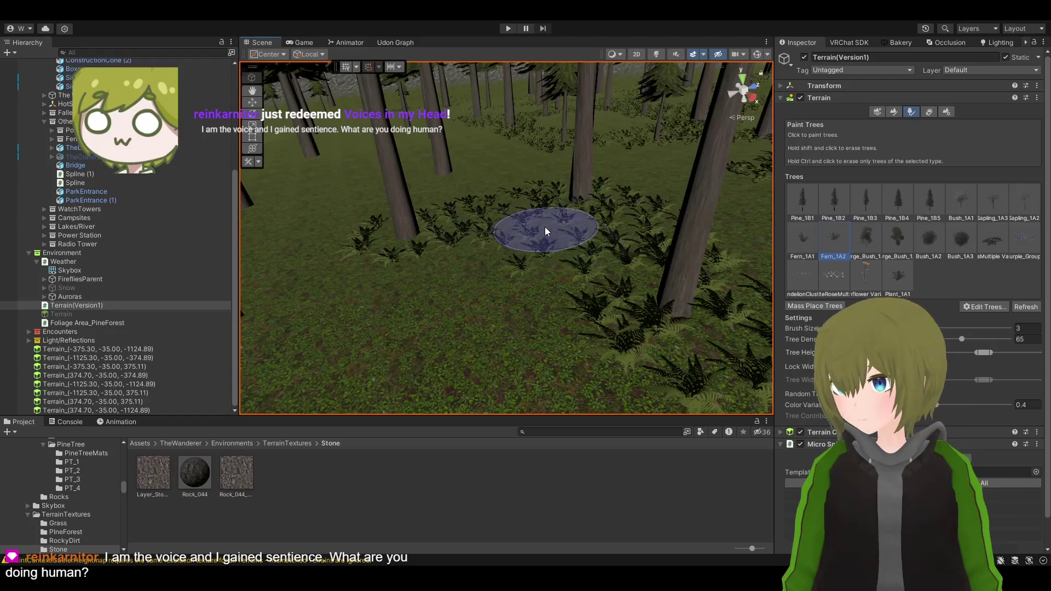
right_click_drag(545, 231, 409, 228)
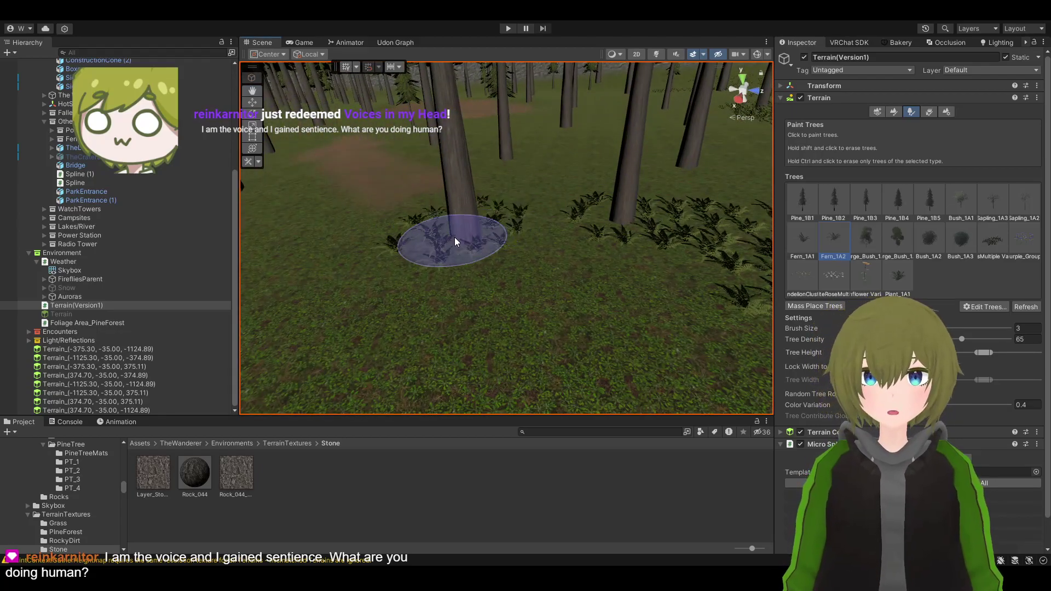
right_click_drag(589, 215, 635, 256)
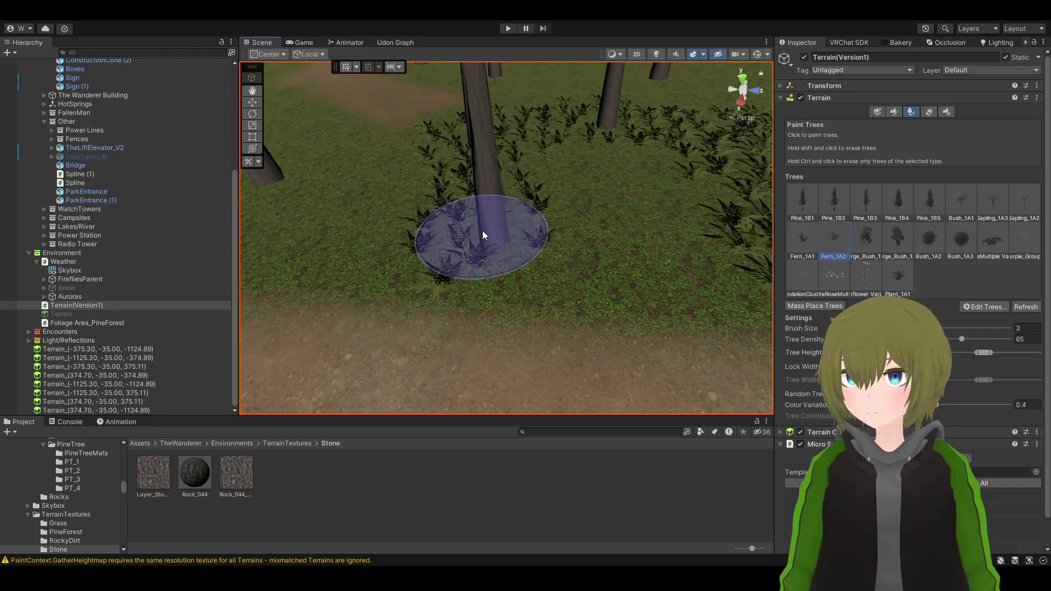
mouse_move(547, 196)
right_mouse_down()
mouse_move(481, 195)
mouse_move(442, 175)
right_mouse_up()
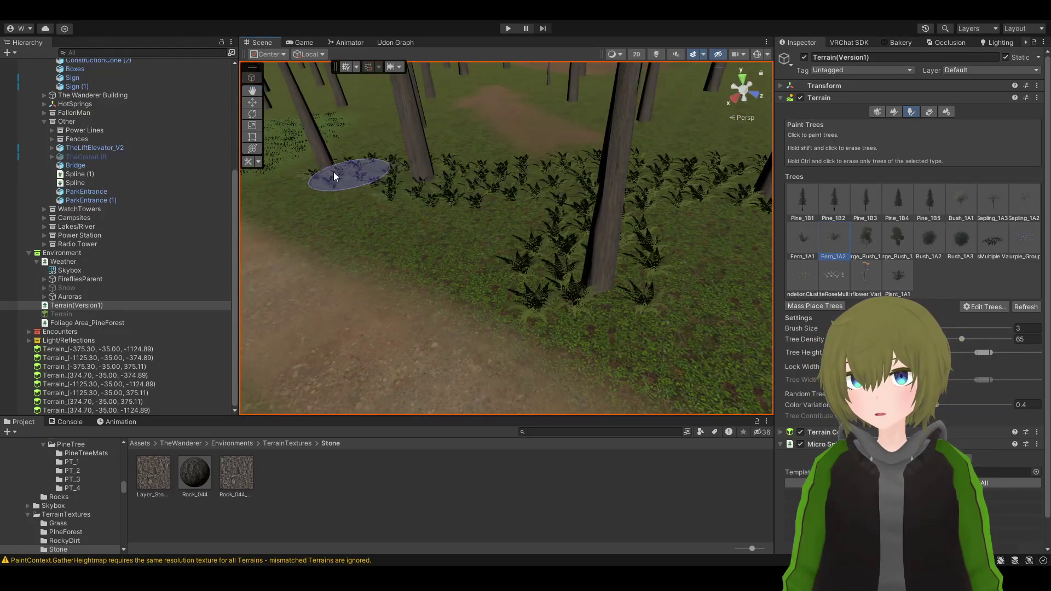
left_click_drag(331, 186, 428, 197)
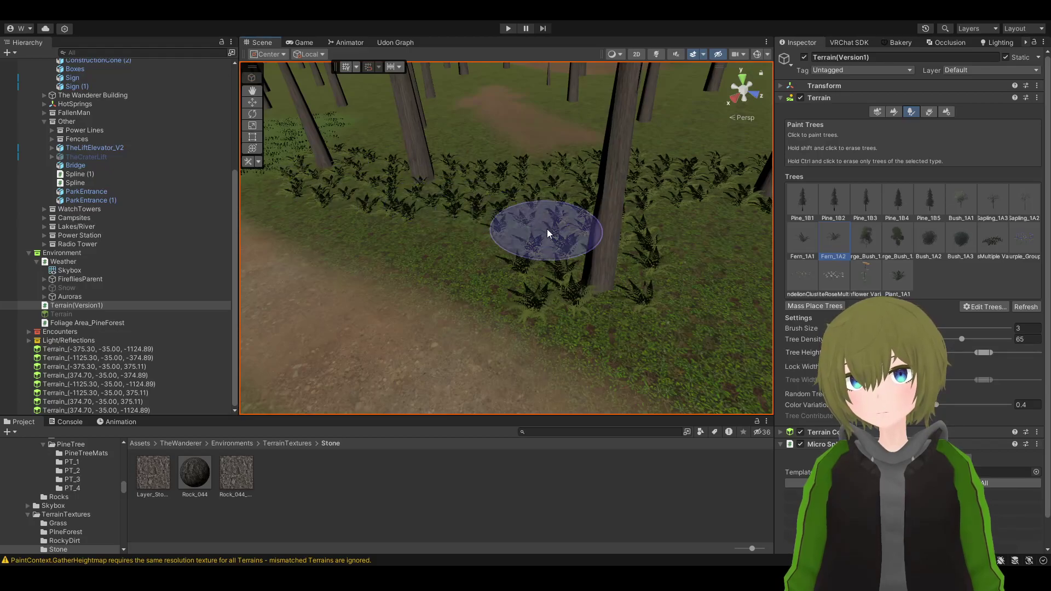
Sweep a band of ferns across the forest floor at the forest edge
mouse_move(541, 239)
right_mouse_down()
mouse_move(488, 238)
mouse_move(628, 241)
right_mouse_up()
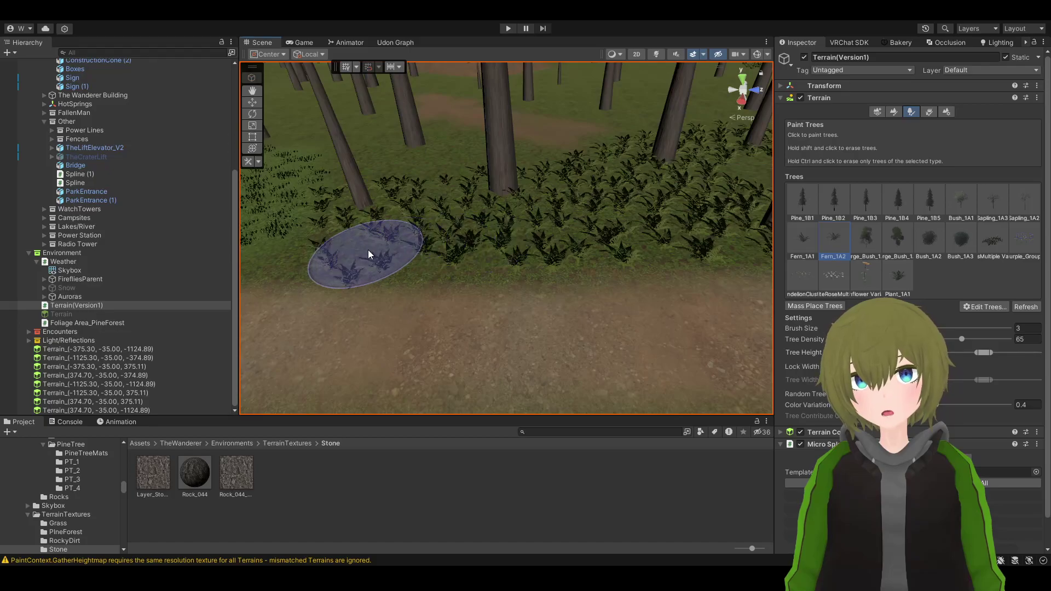
mouse_move(361, 234)
right_mouse_down()
mouse_move(453, 251)
mouse_move(522, 246)
mouse_move(463, 240)
right_mouse_up()
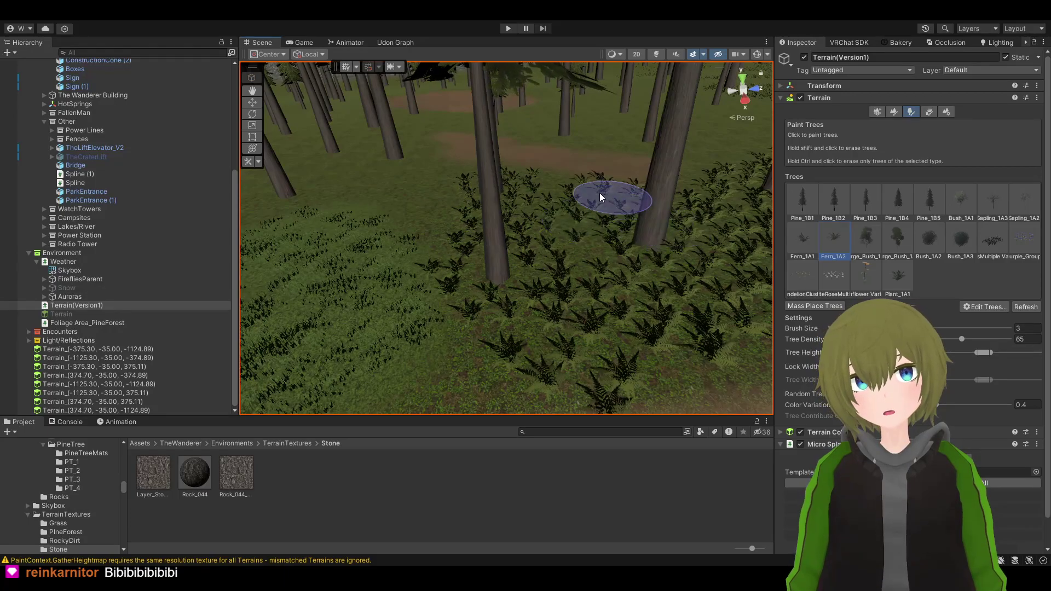
mouse_move(531, 255)
right_mouse_down()
mouse_move(626, 237)
mouse_move(496, 226)
mouse_move(513, 230)
right_mouse_up()
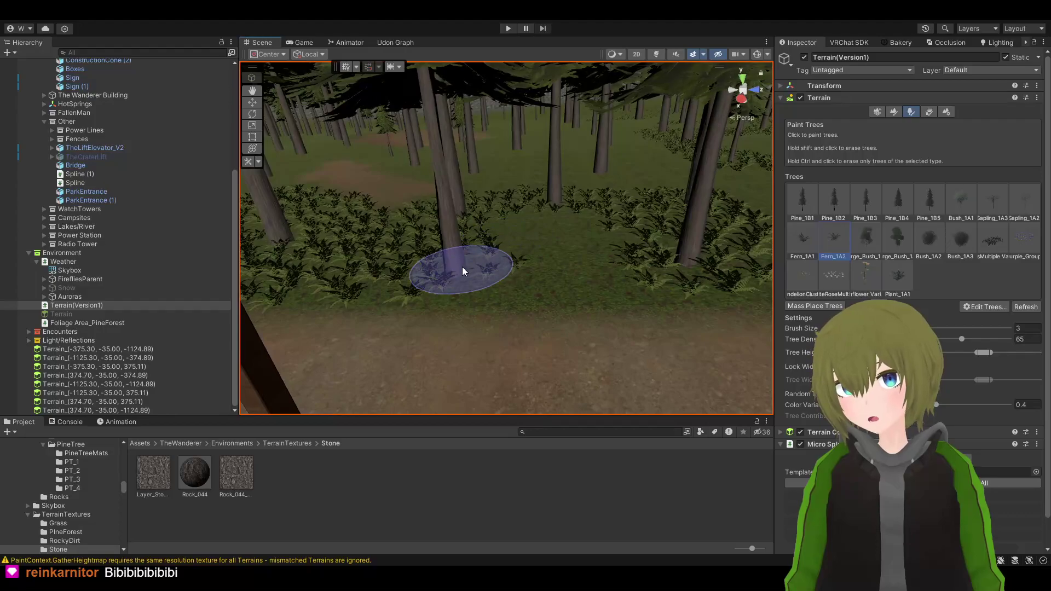
mouse_move(535, 303)
right_mouse_down()
mouse_move(540, 317)
mouse_move(594, 295)
mouse_move(668, 235)
mouse_move(481, 241)
mouse_move(416, 317)
mouse_move(527, 267)
right_mouse_up()
mouse_move(527, 267)
left_mouse_down()
mouse_move(406, 297)
mouse_move(377, 291)
left_mouse_up()
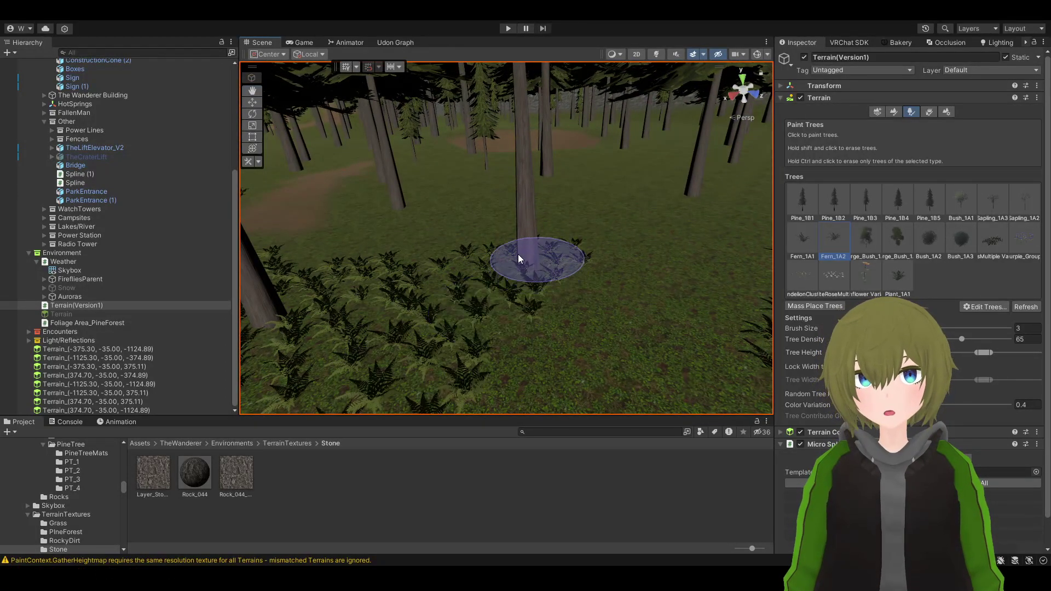
mouse_move(509, 258)
right_mouse_down()
mouse_move(779, 254)
mouse_move(315, 263)
mouse_move(568, 248)
mouse_move(551, 261)
mouse_move(475, 68)
mouse_move(609, 285)
right_mouse_up()
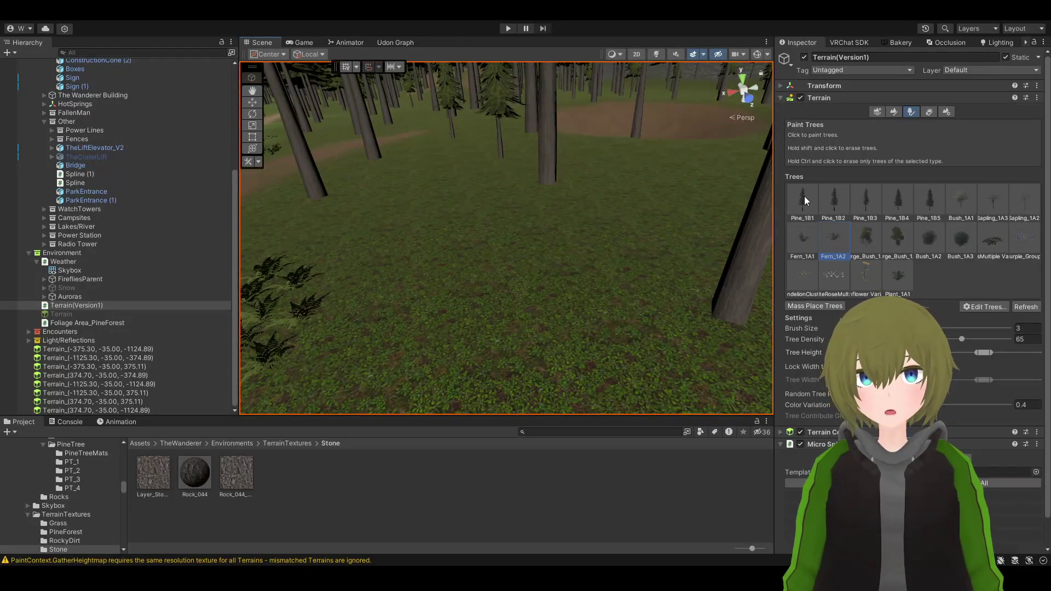
Select Fern_1A2 and paint ferns leftward from a tree trunk
left_click(837, 246)
right_click_drag(597, 243, 568, 239)
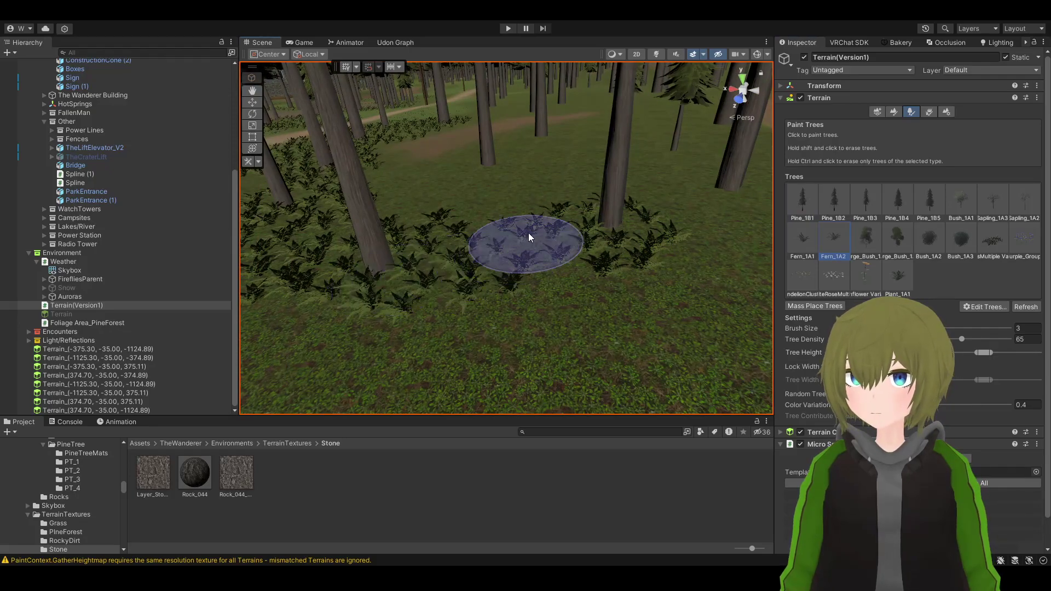
mouse_move(404, 257)
right_mouse_down()
mouse_move(535, 258)
mouse_move(673, 289)
right_mouse_up()
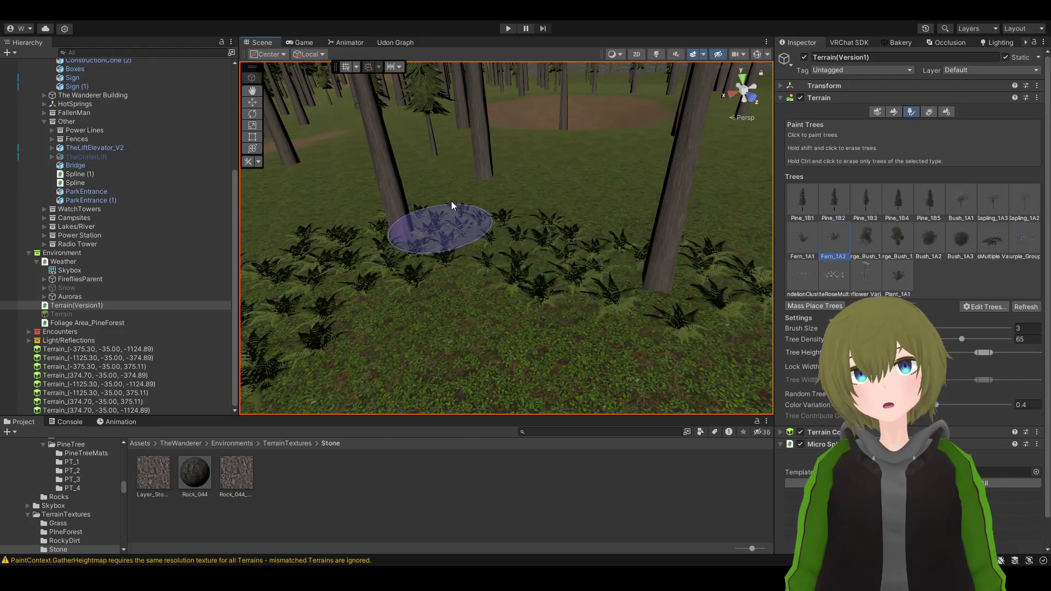
mouse_move(510, 214)
right_mouse_down()
mouse_move(514, 244)
mouse_move(686, 275)
right_mouse_up()
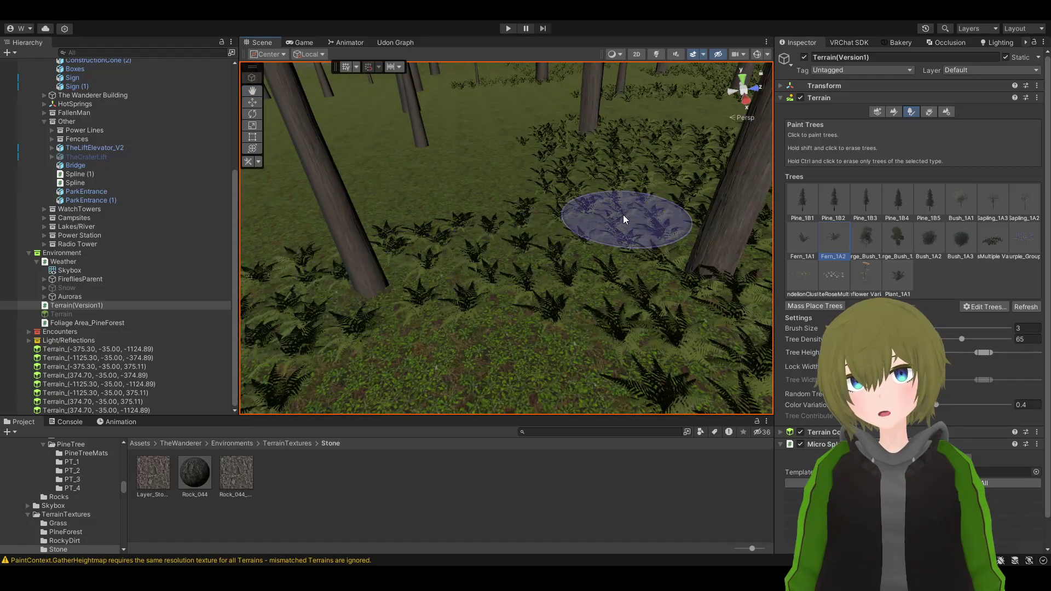
right_click_drag(295, 300, 358, 271)
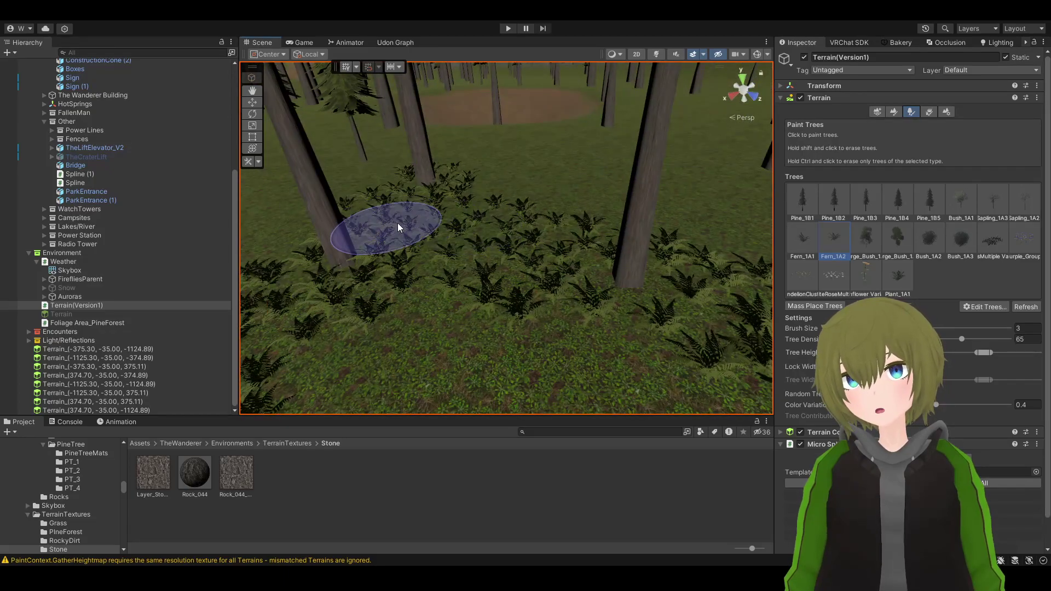
mouse_move(398, 222)
right_mouse_down()
mouse_move(676, 228)
mouse_move(505, 206)
mouse_move(307, 204)
mouse_move(655, 217)
mouse_move(555, 204)
mouse_move(482, 251)
right_mouse_up()
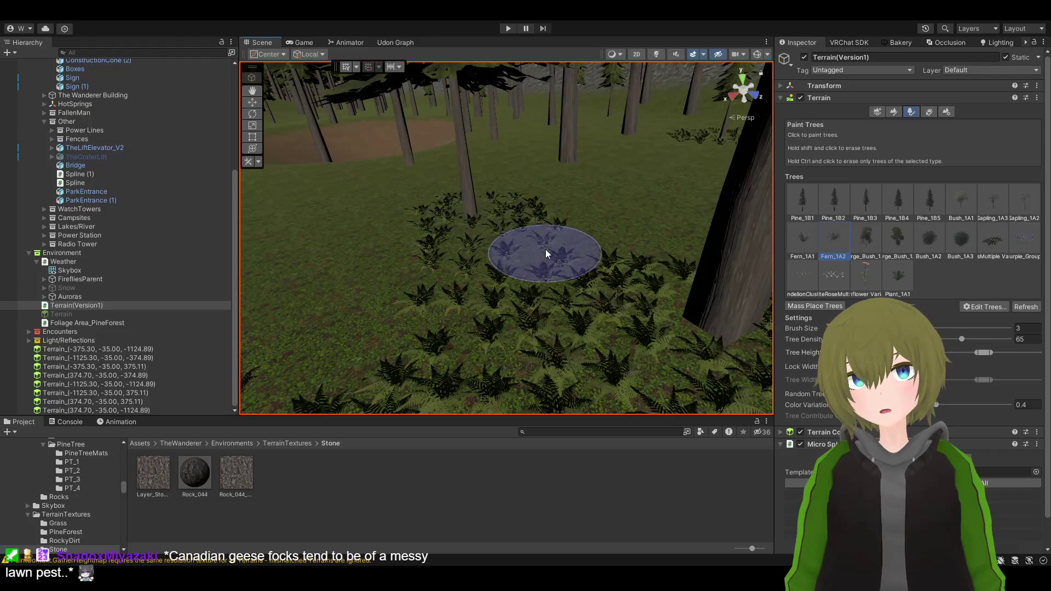
mouse_move(491, 349)
right_mouse_down()
mouse_move(688, 319)
mouse_move(666, 284)
mouse_move(595, 277)
mouse_move(254, 335)
mouse_move(596, 260)
right_mouse_up()
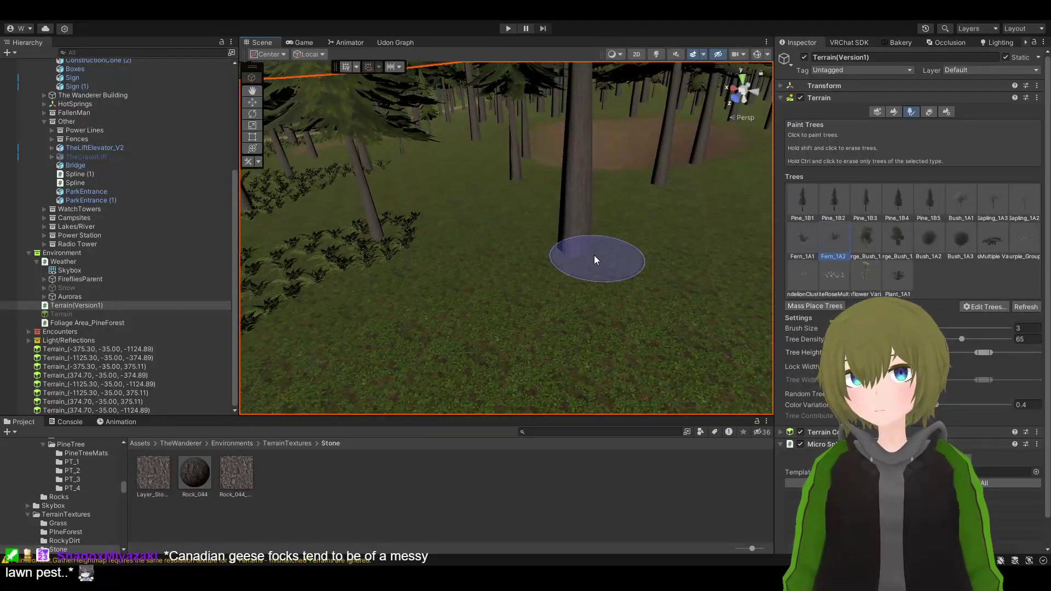
left_click_drag(577, 252, 368, 252)
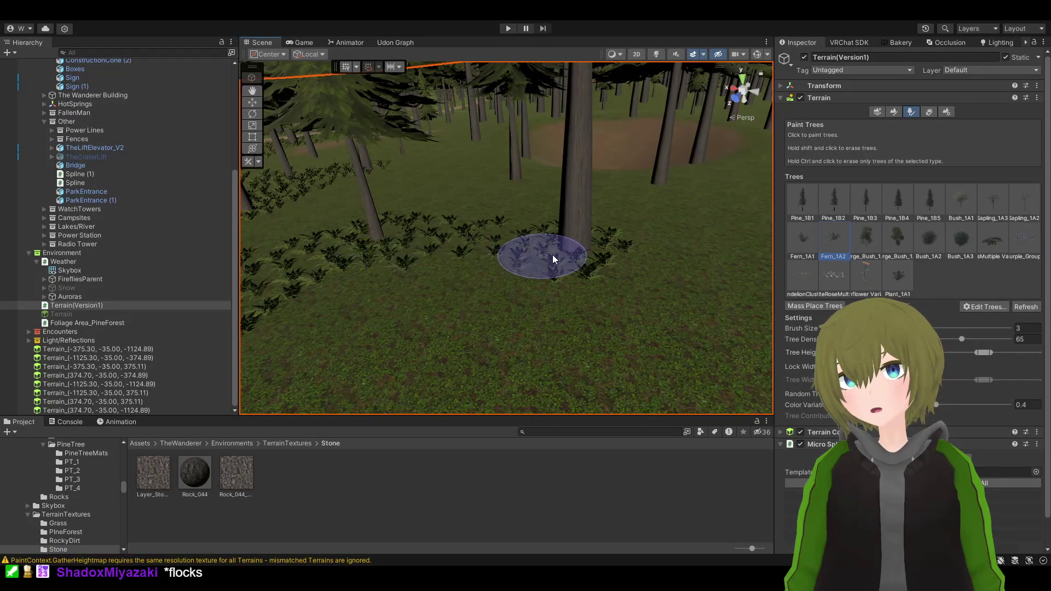
Remove the pine in the foreground and place a new pine on the ground nearby
mouse_move(551, 247)
right_mouse_down()
mouse_move(640, 255)
mouse_move(471, 243)
right_mouse_up()
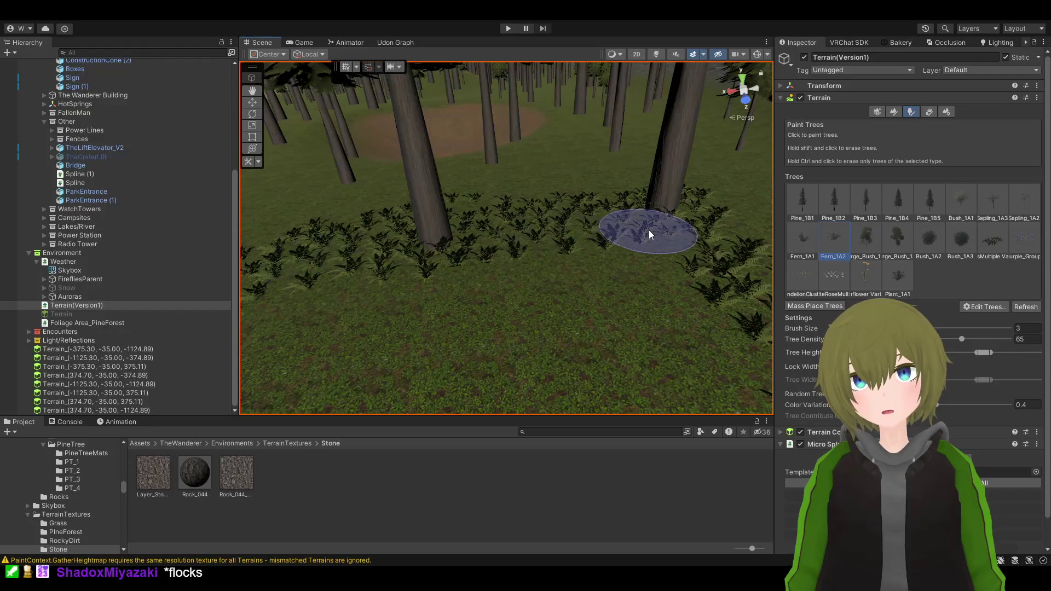
mouse_move(713, 273)
right_mouse_down()
mouse_move(674, 216)
mouse_move(572, 222)
mouse_move(391, 168)
mouse_move(116, 141)
mouse_move(1013, 125)
mouse_move(929, 133)
mouse_move(164, 103)
mouse_move(363, 98)
mouse_move(397, 112)
mouse_move(340, 129)
mouse_move(371, 68)
mouse_move(337, 64)
mouse_move(328, 39)
mouse_move(350, 49)
mouse_move(418, 443)
right_mouse_up()
right_click_drag(675, 318, 649, 361)
left_click(446, 330, "shift")
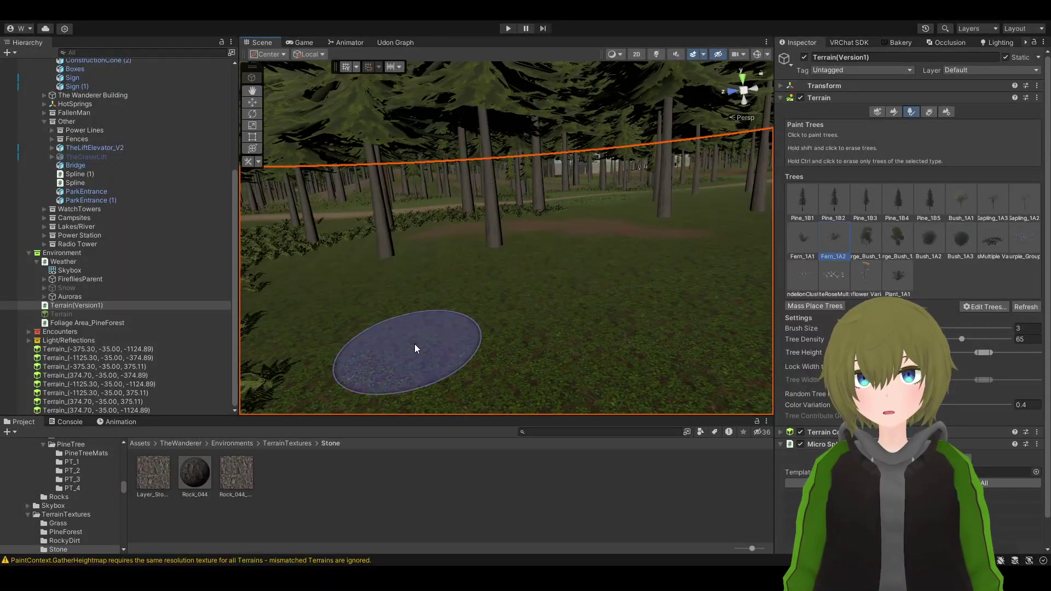
left_click(565, 288)
mouse_move(575, 281)
right_mouse_down()
mouse_move(554, 202)
mouse_move(731, 312)
right_mouse_up()
Return to Fern_1A2 and paint ferns beside the path up to a pine and around its trunk
left_click(823, 241)
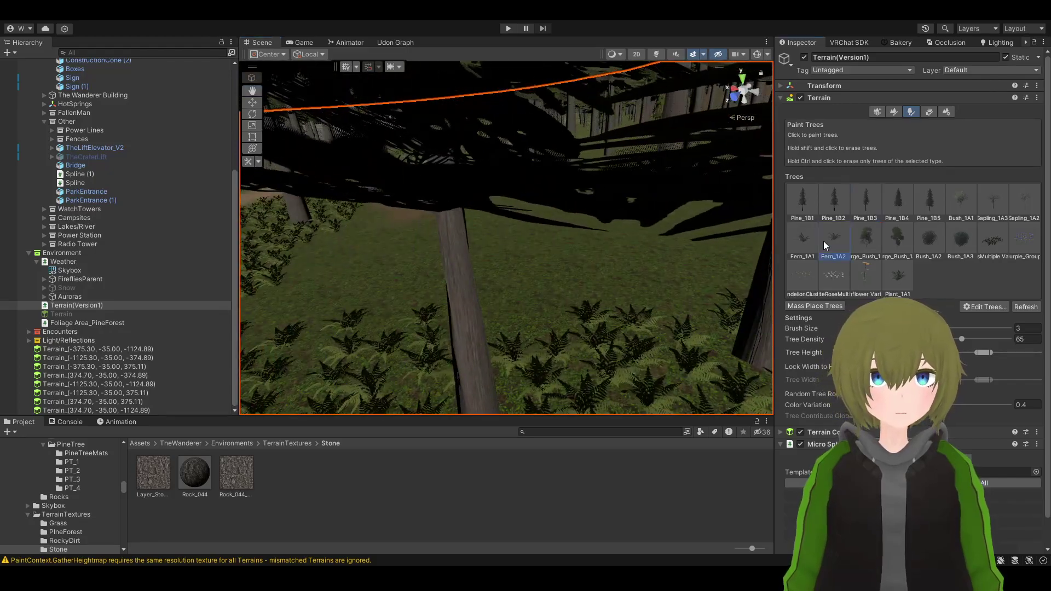
mouse_move(466, 235)
right_mouse_down()
mouse_move(370, 235)
mouse_move(516, 251)
mouse_move(270, 312)
mouse_move(438, 287)
right_mouse_up()
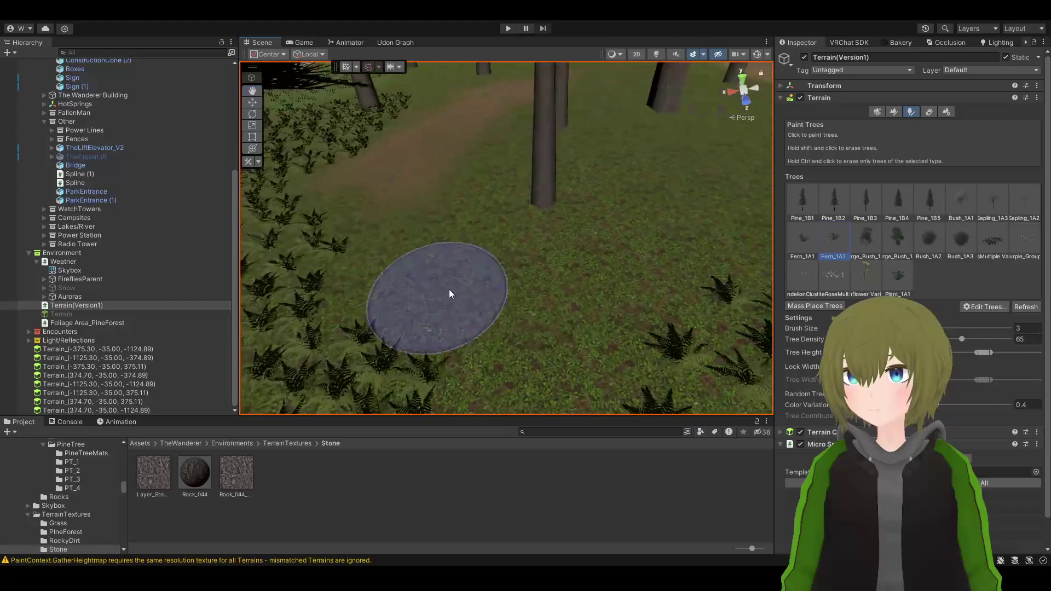
mouse_move(523, 351)
left_mouse_down()
mouse_move(551, 193)
mouse_move(442, 335)
mouse_move(688, 369)
mouse_move(600, 278)
left_mouse_up()
mouse_move(601, 278)
right_mouse_down()
mouse_move(598, 222)
mouse_move(617, 145)
mouse_move(604, 237)
mouse_move(620, 215)
right_mouse_up()
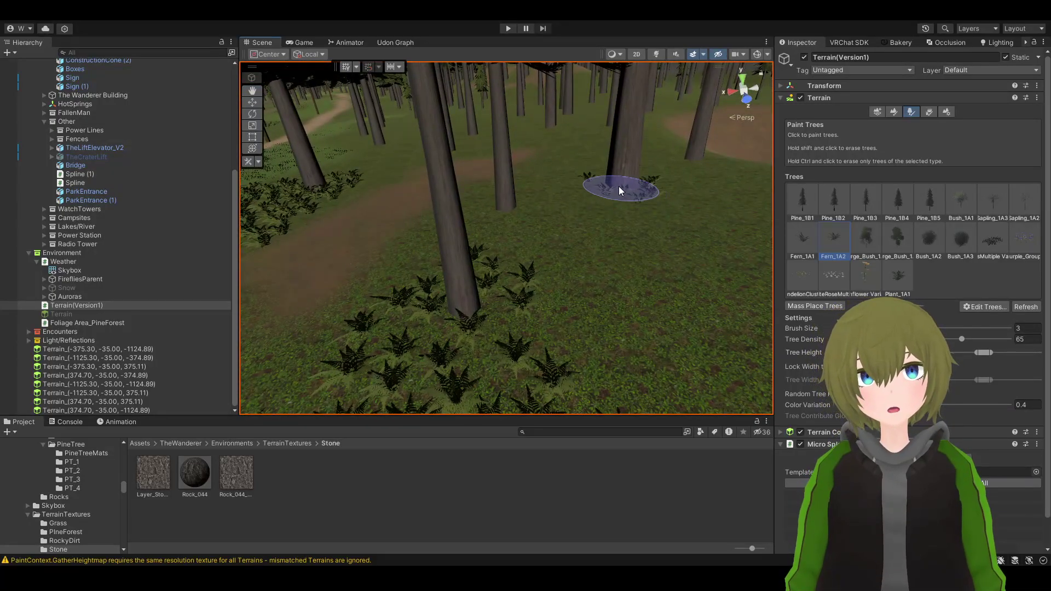
mouse_move(473, 213)
left_mouse_down()
mouse_move(495, 207)
mouse_move(432, 361)
mouse_move(502, 228)
left_mouse_up()
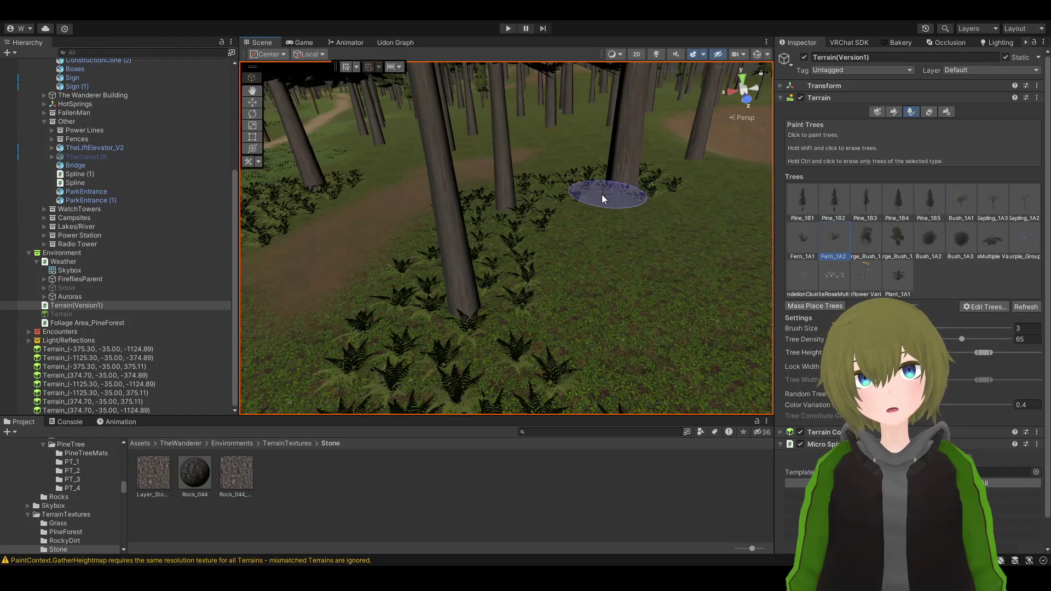
Paint dense ferns around the base of another tree
mouse_move(489, 269)
right_mouse_down()
mouse_move(317, 375)
mouse_move(299, 285)
mouse_move(395, 273)
right_mouse_up()
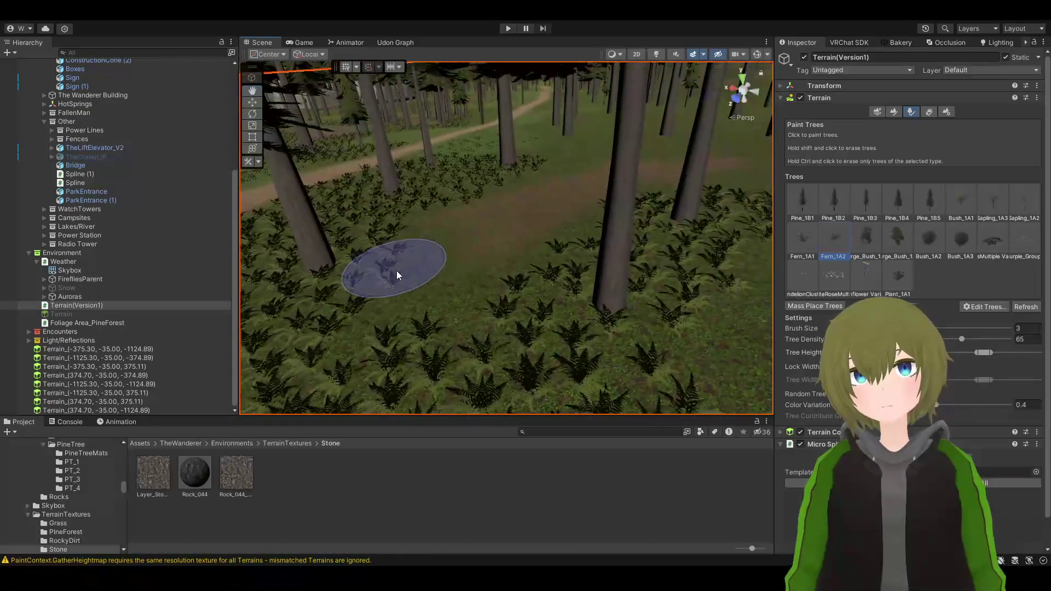
right_click_drag(556, 339, 775, 333)
mouse_move(687, 335)
right_mouse_down()
mouse_move(564, 266)
mouse_move(535, 219)
mouse_move(563, 181)
mouse_move(572, 227)
mouse_move(538, 268)
right_mouse_up()
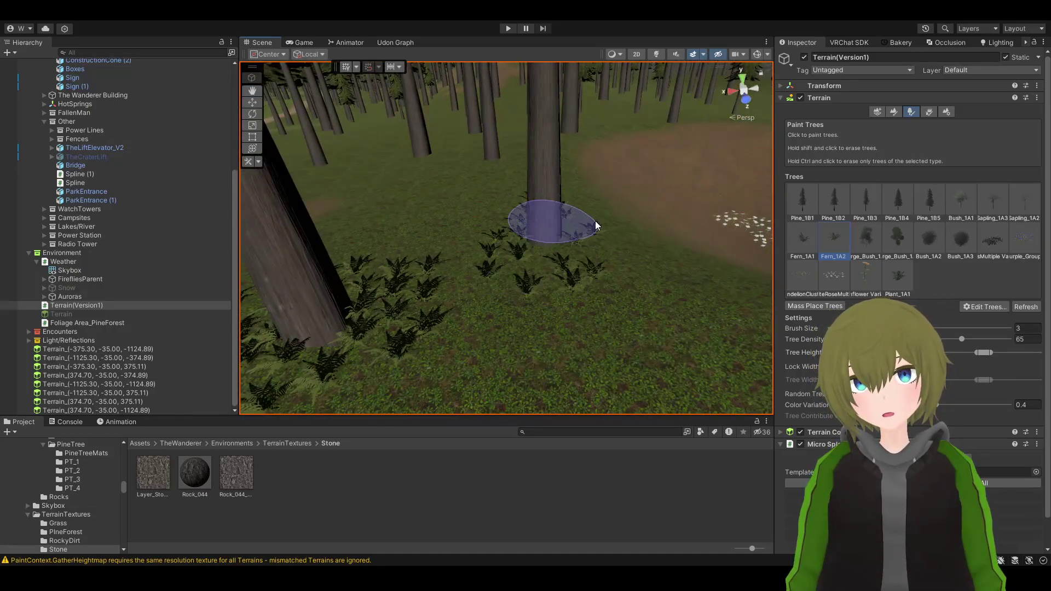
mouse_move(570, 231)
left_mouse_down()
mouse_move(467, 283)
mouse_move(528, 268)
left_mouse_up()
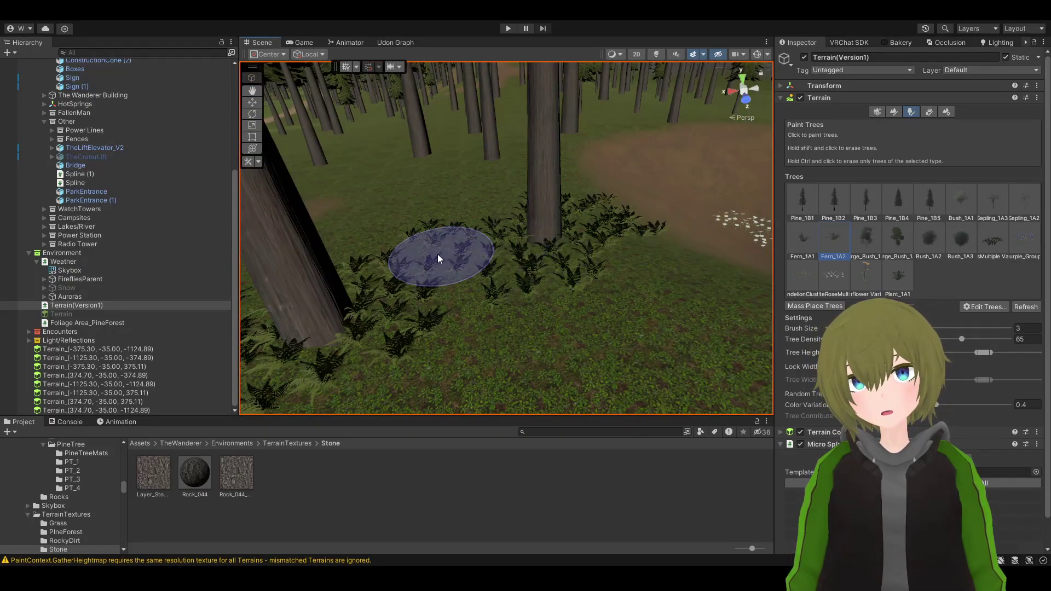
mouse_move(448, 247)
right_mouse_down()
mouse_move(674, 288)
mouse_move(275, 277)
mouse_move(335, 281)
mouse_move(320, 189)
mouse_move(290, 228)
mouse_move(307, 273)
right_mouse_up()
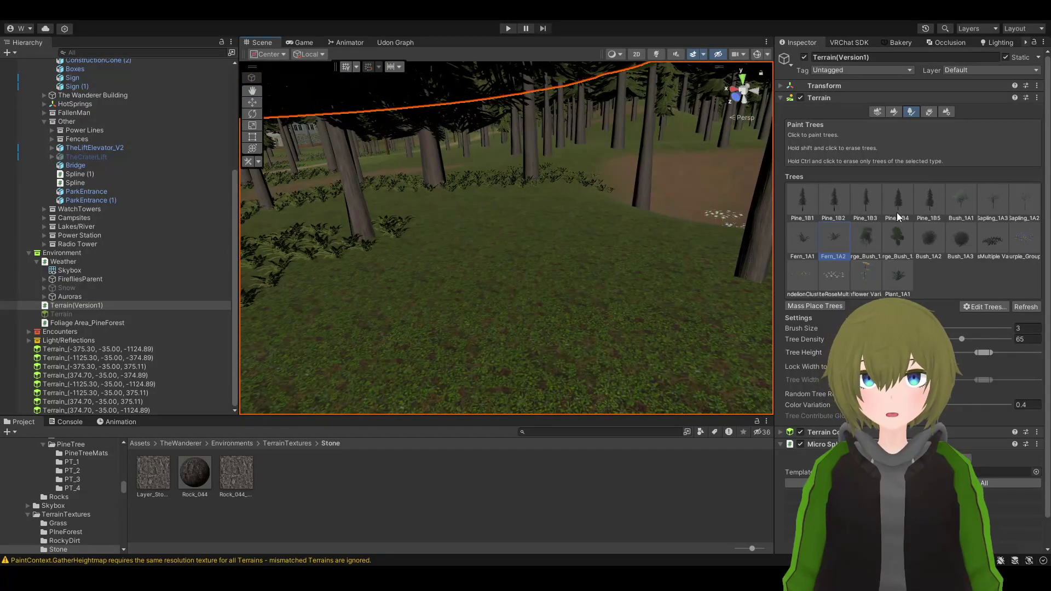
Plant a Pine_1B3 tree, then paint ferns up-left from a nearby trunk
left_click(509, 240)
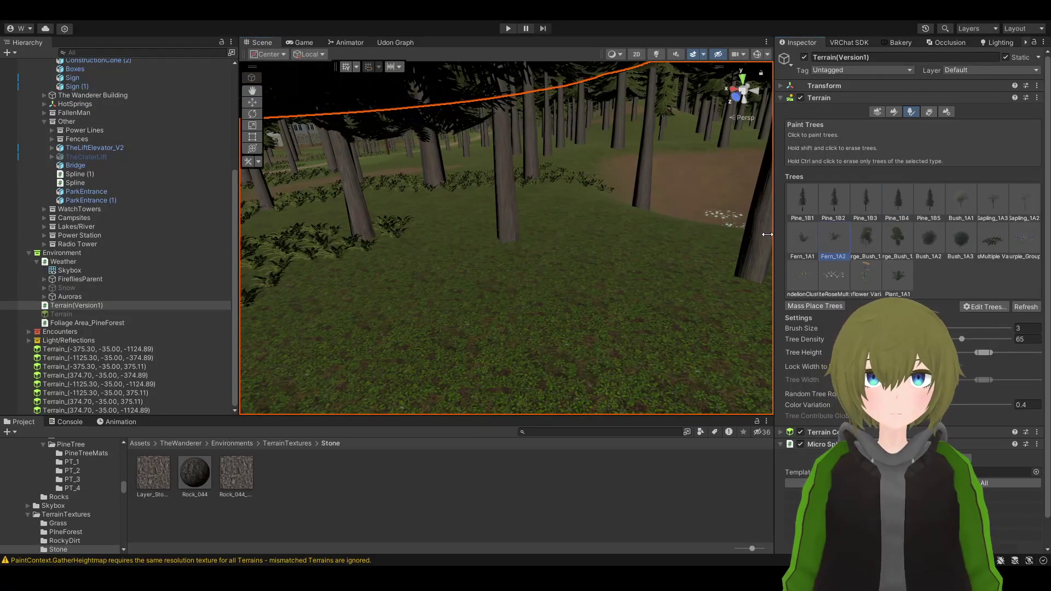
mouse_move(767, 234)
right_mouse_down()
mouse_move(587, 242)
mouse_move(697, 286)
mouse_move(650, 291)
right_mouse_up()
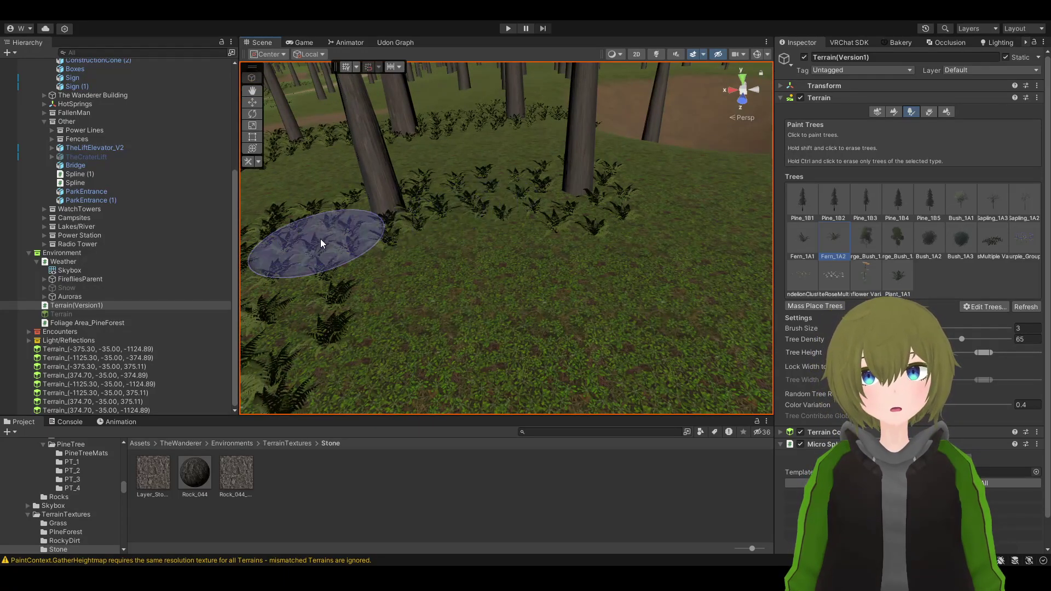
mouse_move(558, 191)
right_mouse_down()
mouse_move(705, 205)
mouse_move(272, 175)
mouse_move(399, 168)
mouse_move(463, 147)
right_mouse_up()
mouse_move(615, 273)
left_mouse_down()
mouse_move(618, 282)
mouse_move(521, 241)
mouse_move(474, 196)
left_mouse_up()
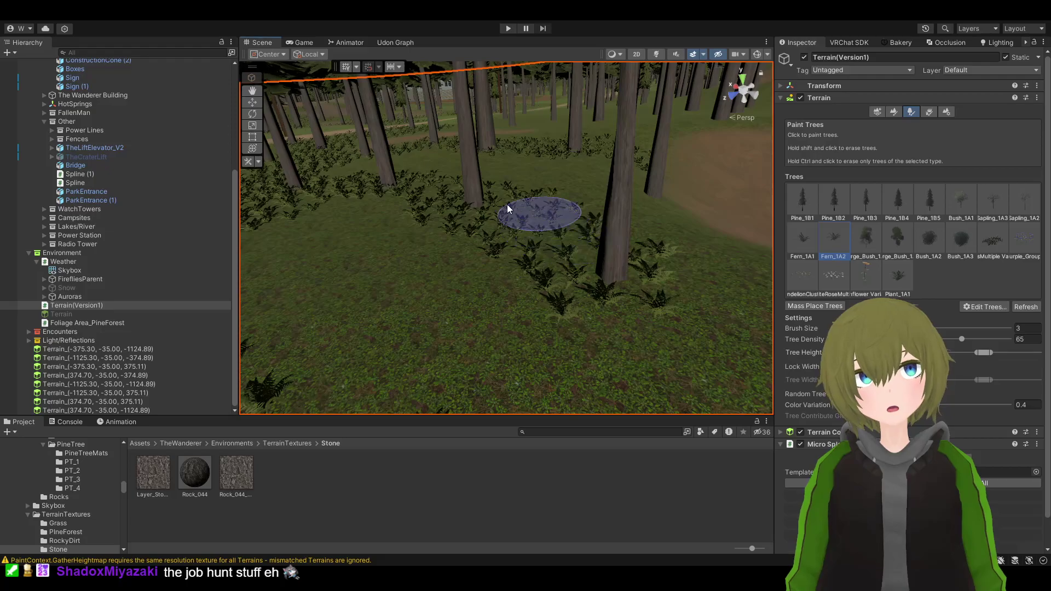
mouse_move(511, 219)
right_mouse_down()
mouse_move(629, 260)
mouse_move(469, 230)
mouse_move(352, 230)
mouse_move(212, 208)
mouse_move(203, 252)
mouse_move(122, 249)
mouse_move(395, 241)
mouse_move(399, 225)
mouse_move(564, 262)
right_mouse_up()
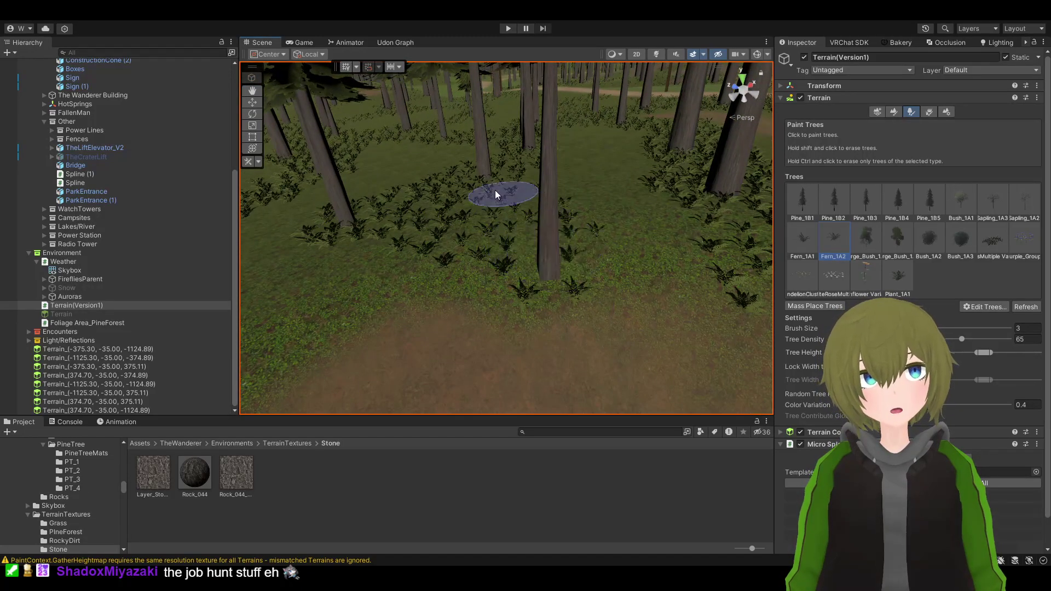
mouse_move(534, 249)
right_mouse_down()
mouse_move(305, 223)
mouse_move(422, 298)
right_mouse_up()
Replace a pine with a large one, then paint Fern_1A2 on the grass around the trunk bases
left_click(422, 294, "shift")
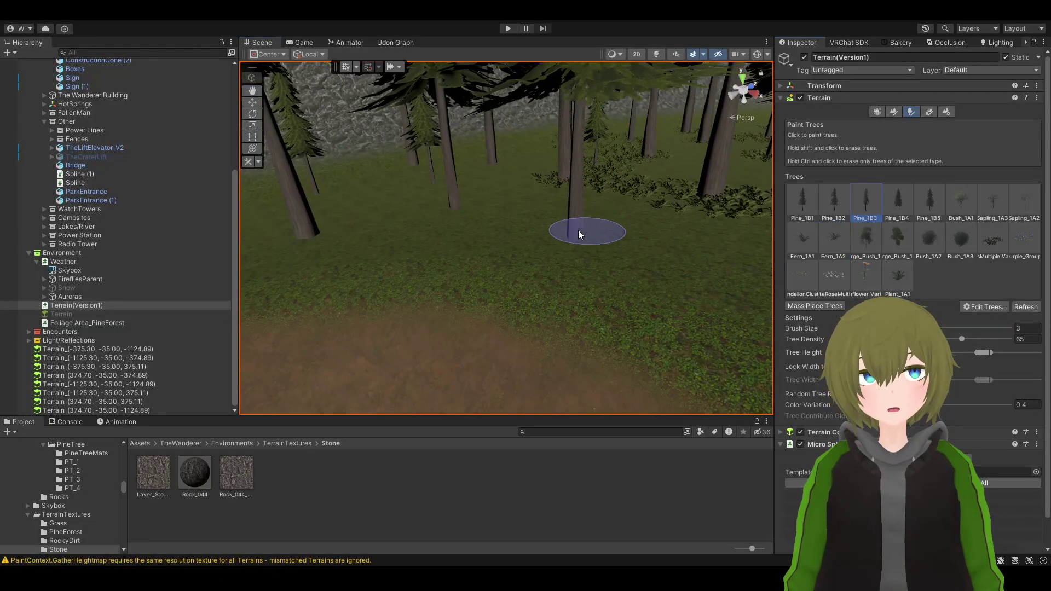
left_click(400, 265)
left_click(839, 240)
mouse_move(624, 233)
right_mouse_down()
mouse_move(556, 100)
mouse_move(636, 104)
mouse_move(676, 136)
mouse_move(564, 285)
mouse_move(633, 244)
mouse_move(551, 310)
mouse_move(499, 307)
right_mouse_up()
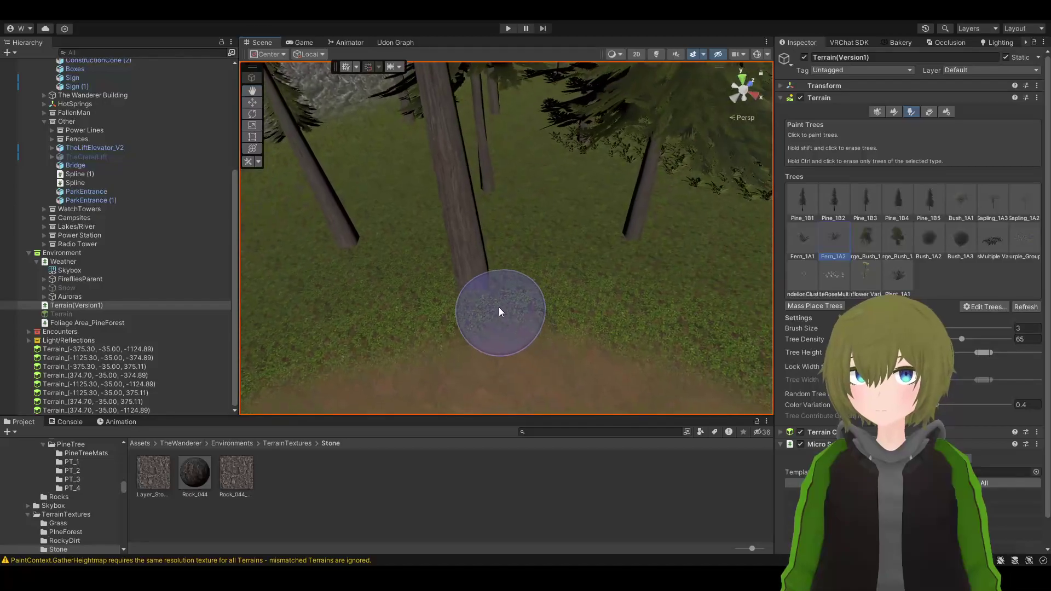
mouse_move(498, 307)
left_mouse_down()
mouse_move(505, 270)
mouse_move(629, 254)
left_mouse_up()
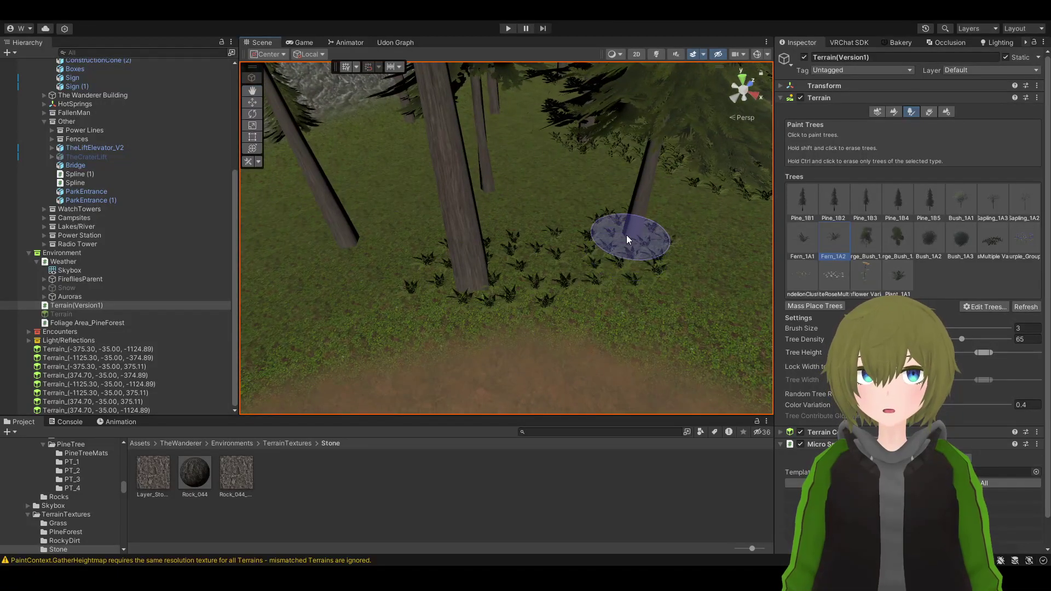
mouse_move(478, 282)
left_mouse_down()
mouse_move(351, 258)
mouse_move(484, 258)
mouse_move(492, 182)
mouse_move(424, 228)
mouse_move(480, 200)
left_mouse_up()
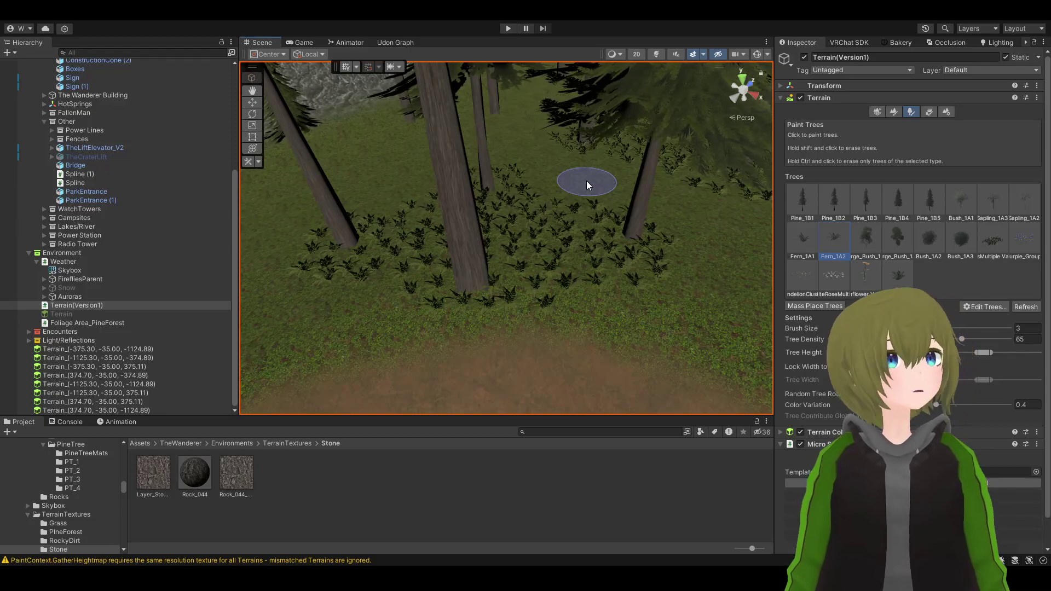
mouse_move(521, 217)
right_mouse_down()
mouse_move(568, 133)
mouse_move(573, 161)
mouse_move(669, 188)
mouse_move(537, 277)
right_mouse_up()
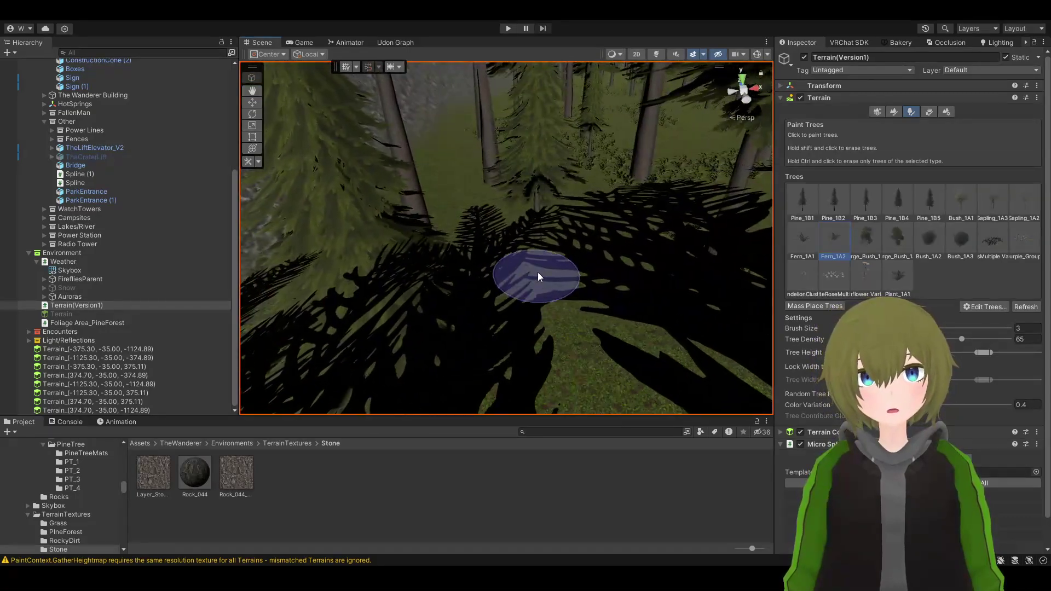
right_click_drag(615, 251, 814, 211)
Briefly pick Pine_1B1, switch back to Fern_1A2 and paint ferns on open ground
left_click(803, 203)
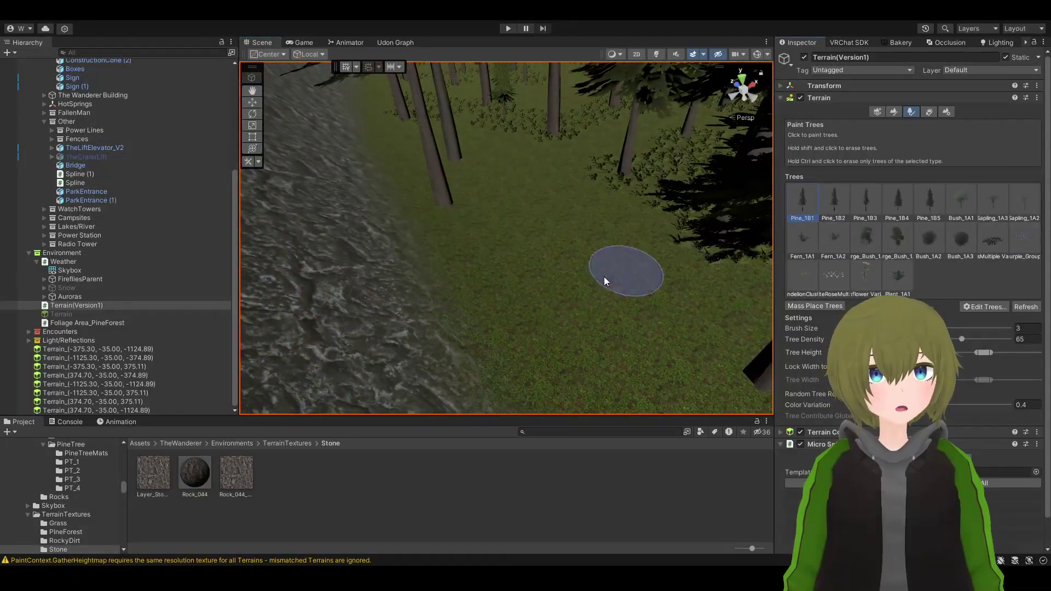
right_click_drag(566, 239, 796, 254)
left_click(825, 247)
mouse_move(712, 247)
right_mouse_down()
mouse_move(347, 122)
mouse_move(352, 129)
mouse_move(371, 93)
mouse_move(311, 170)
mouse_move(439, 252)
right_mouse_up()
left_click_drag(439, 252, 457, 265)
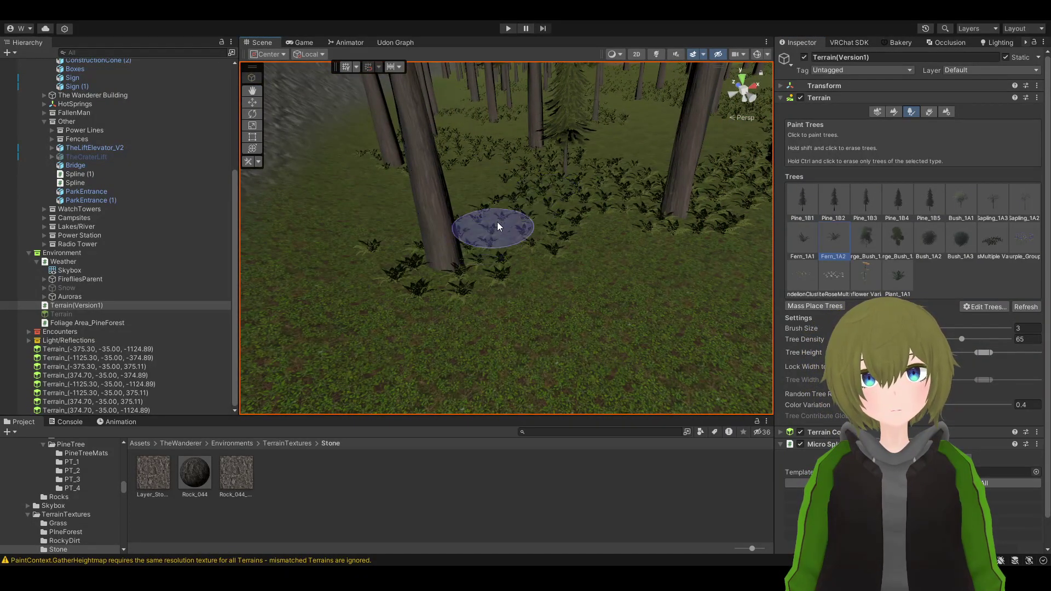
Paint ferns among the denser trunks and a line of ferns across the ground
mouse_move(457, 255)
right_mouse_down()
mouse_move(676, 242)
mouse_move(605, 284)
mouse_move(489, 265)
mouse_move(578, 263)
mouse_move(500, 269)
right_mouse_up()
left_click_drag(501, 269, 459, 273)
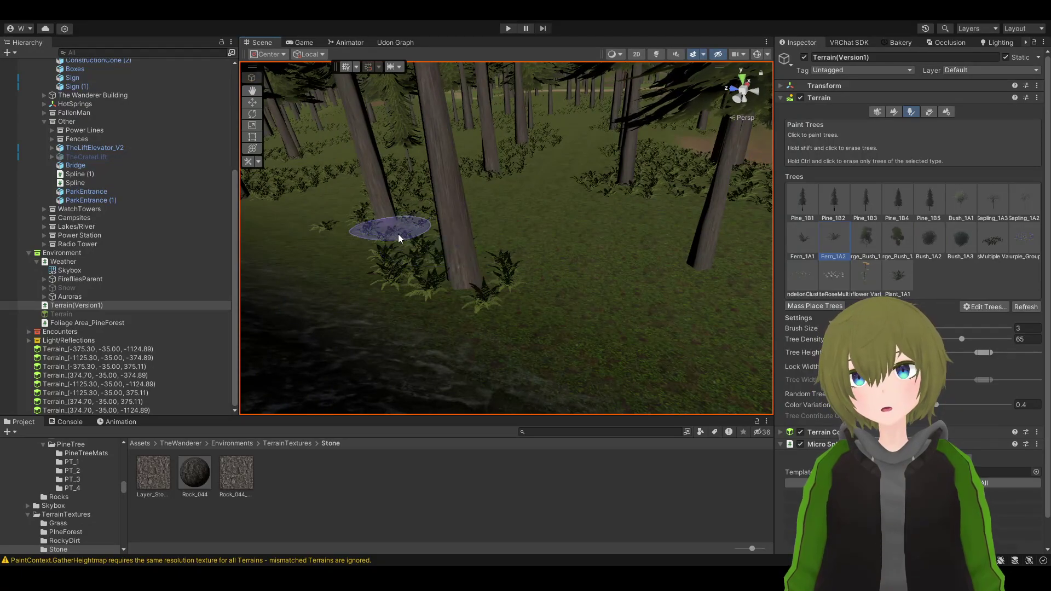
mouse_move(399, 238)
left_mouse_down()
mouse_move(500, 288)
mouse_move(701, 265)
left_mouse_up()
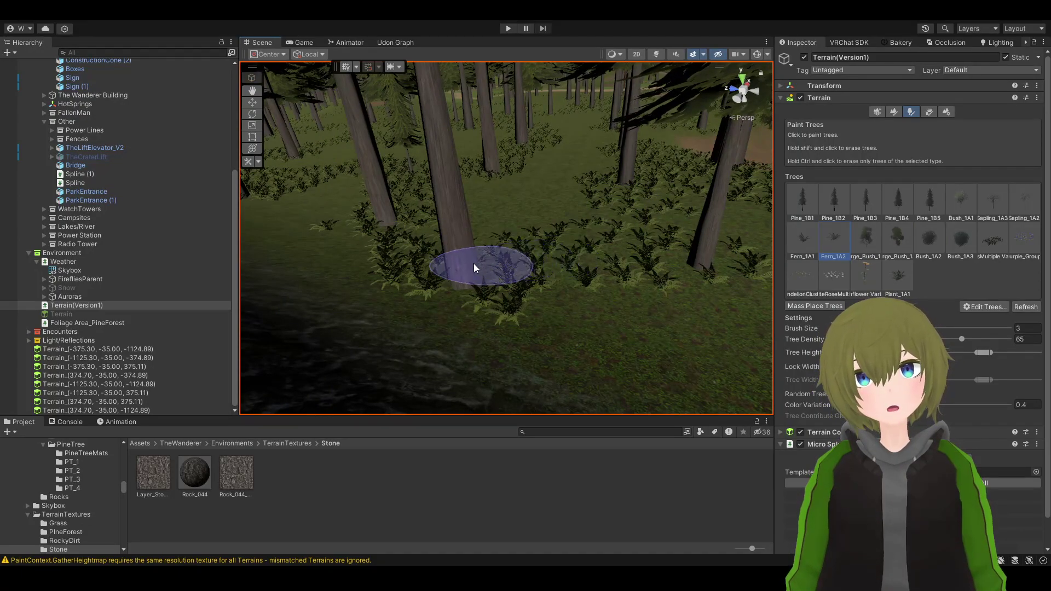
key("d")
mouse_move(573, 254)
right_mouse_down()
mouse_move(695, 244)
mouse_move(582, 249)
right_mouse_up()
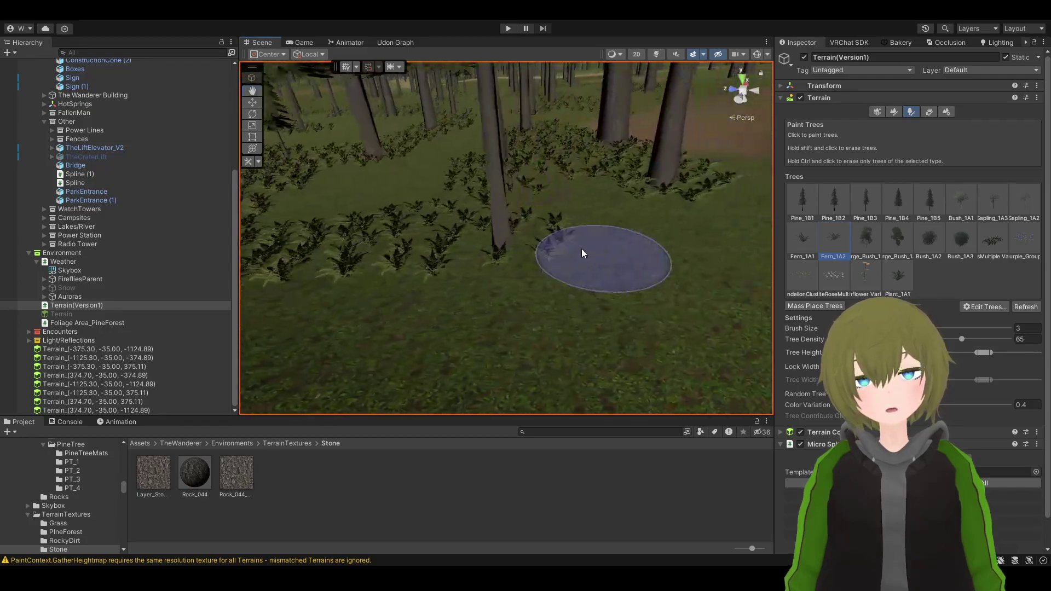
mouse_move(566, 135)
right_mouse_down()
mouse_move(537, 204)
mouse_move(727, 197)
mouse_move(708, 90)
mouse_move(494, 272)
right_mouse_up()
Paint a fern trail between two trunks toward the right tree and across the grass by the path
mouse_move(678, 323)
right_mouse_down()
mouse_move(600, 328)
mouse_move(473, 267)
right_mouse_up()
left_click_drag(459, 246, 513, 332)
right_click_drag(497, 301, 516, 299)
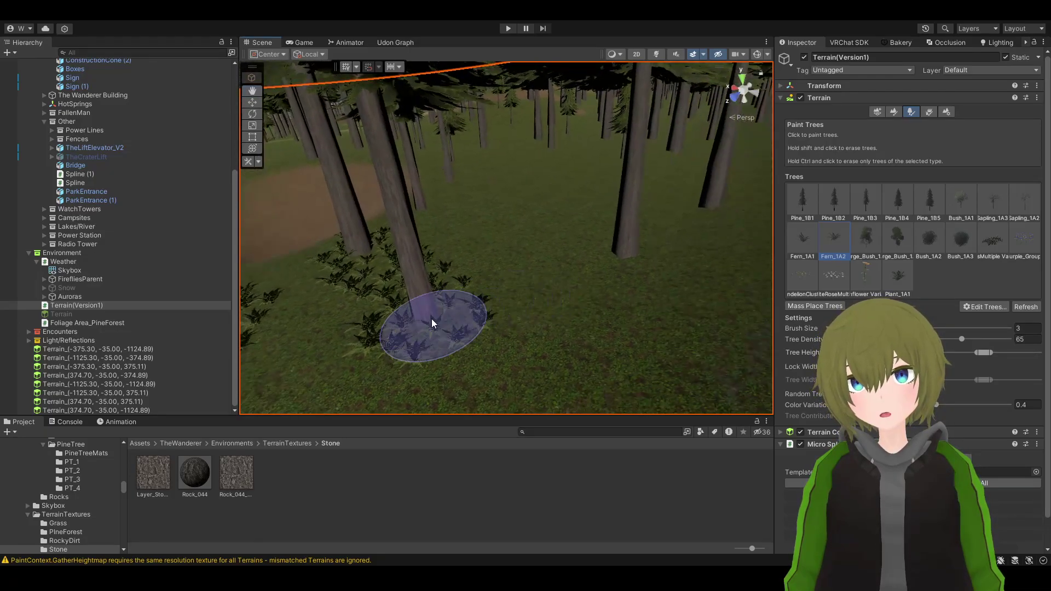
mouse_move(432, 319)
left_mouse_down()
mouse_move(577, 274)
mouse_move(629, 242)
left_mouse_up()
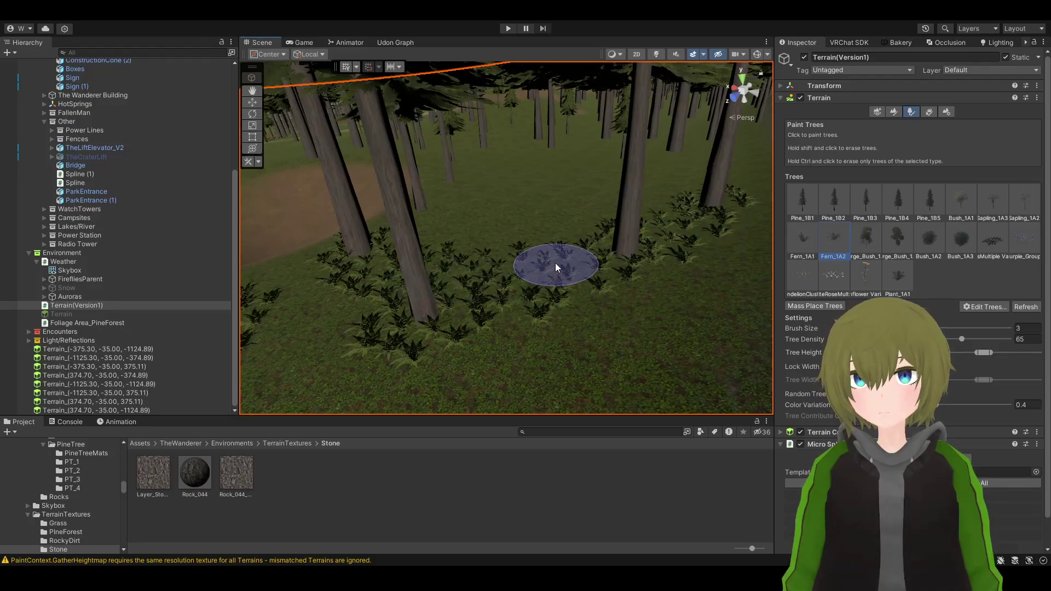
mouse_move(505, 286)
right_mouse_down()
mouse_move(429, 265)
mouse_move(265, 270)
mouse_move(263, 279)
mouse_move(405, 235)
mouse_move(435, 235)
mouse_move(411, 253)
mouse_move(462, 272)
right_mouse_up()
mouse_move(461, 271)
left_mouse_down()
mouse_move(495, 274)
mouse_move(356, 299)
mouse_move(509, 272)
left_mouse_up()
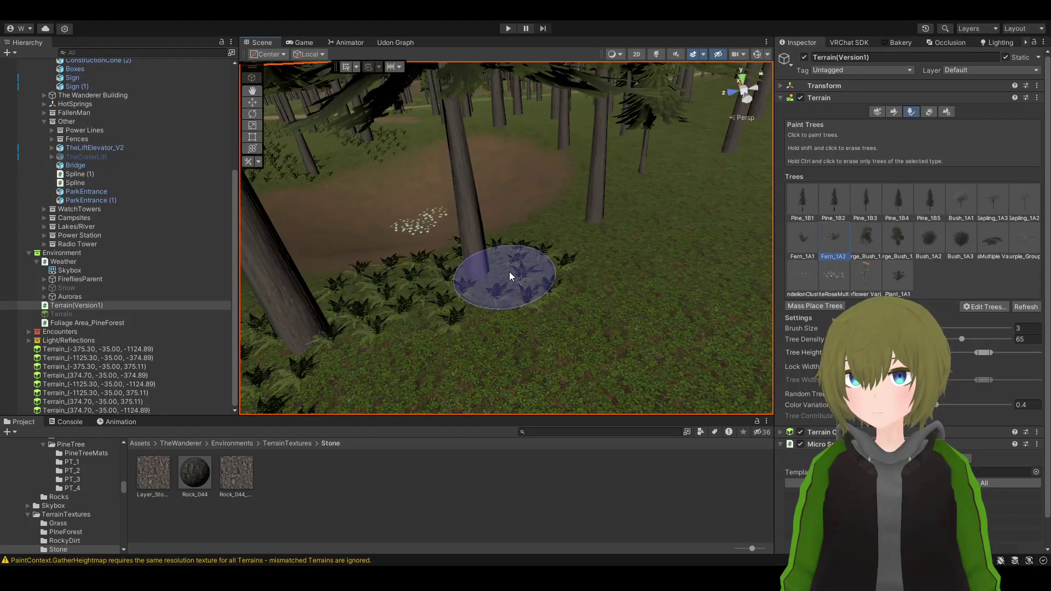
Paint ferns across the ground to the left and around each of three nearby trunks
mouse_move(435, 300)
right_mouse_down()
mouse_move(347, 253)
mouse_move(646, 239)
mouse_move(540, 228)
mouse_move(491, 206)
mouse_move(352, 297)
mouse_move(357, 159)
mouse_move(342, 270)
mouse_move(400, 262)
mouse_move(629, 305)
mouse_move(603, 289)
mouse_move(577, 242)
right_mouse_up()
mouse_move(594, 246)
left_mouse_down()
mouse_move(421, 273)
mouse_move(312, 261)
left_mouse_up()
mouse_move(463, 236)
left_mouse_down()
mouse_move(616, 232)
mouse_move(399, 277)
mouse_move(298, 315)
mouse_move(408, 299)
left_mouse_up()
mouse_move(398, 295)
right_mouse_down()
mouse_move(359, 294)
mouse_move(512, 263)
mouse_move(501, 243)
right_mouse_up()
mouse_move(475, 291)
left_mouse_down()
mouse_move(520, 249)
mouse_move(492, 267)
left_mouse_up()
mouse_move(491, 267)
right_mouse_down()
mouse_move(357, 265)
mouse_move(368, 263)
right_mouse_up()
mouse_move(432, 249)
left_mouse_down()
mouse_move(495, 237)
mouse_move(475, 238)
mouse_move(643, 254)
mouse_move(445, 230)
left_mouse_up()
Fill the ground around the central trunk with ferns, extending toward the right trunk
mouse_move(559, 277)
right_mouse_down()
mouse_move(858, 295)
mouse_move(544, 317)
mouse_move(596, 254)
right_mouse_up()
mouse_move(622, 229)
left_mouse_down()
mouse_move(511, 181)
mouse_move(500, 186)
mouse_move(630, 235)
mouse_move(596, 403)
mouse_move(511, 224)
mouse_move(462, 173)
left_mouse_up()
mouse_move(462, 173)
right_mouse_down()
mouse_move(435, 160)
mouse_move(504, 169)
mouse_move(284, 182)
right_mouse_up()
mouse_move(509, 237)
left_mouse_down()
mouse_move(553, 232)
mouse_move(506, 229)
mouse_move(616, 198)
left_mouse_up()
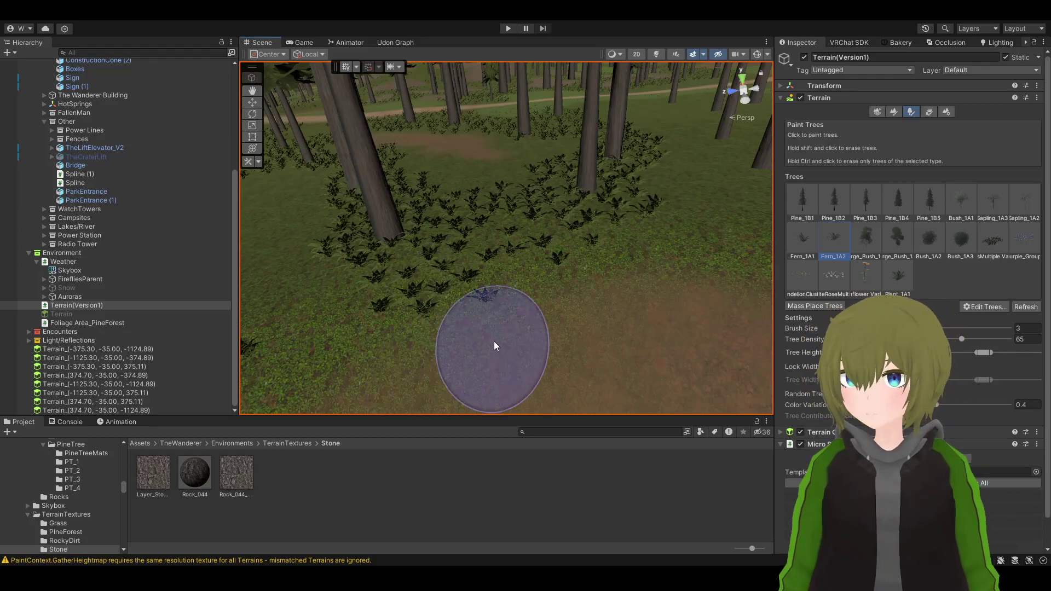
Paint Fern_1A2 ferns around a tree and along the ground down to the left
mouse_move(494, 341)
right_mouse_down()
mouse_move(383, 363)
mouse_move(382, 347)
mouse_move(540, 324)
mouse_move(629, 344)
mouse_move(687, 382)
mouse_move(691, 416)
mouse_move(699, 329)
mouse_move(607, 335)
right_mouse_up()
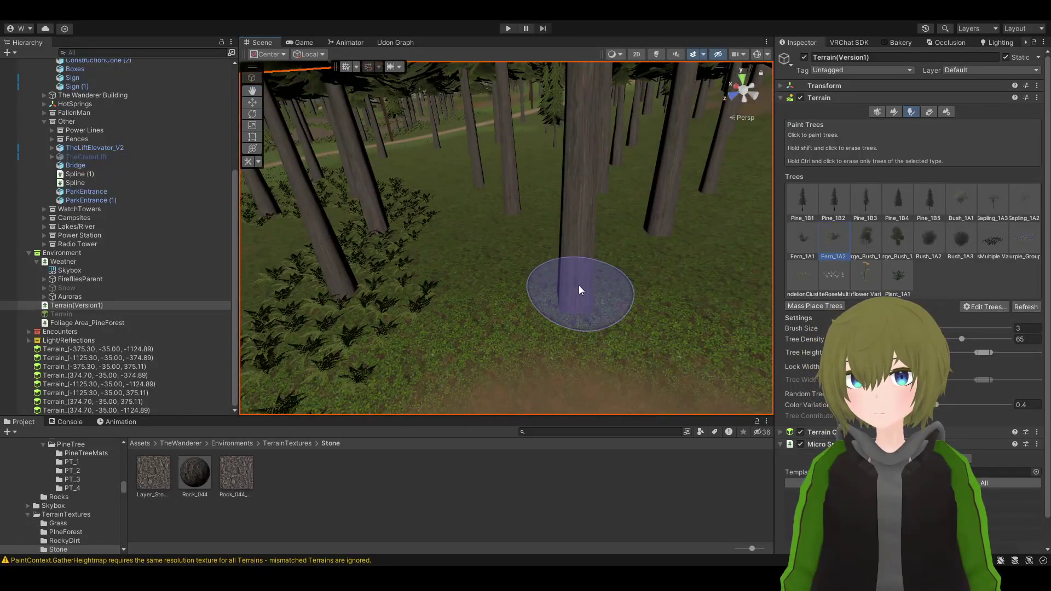
mouse_move(579, 287)
left_mouse_down()
mouse_move(535, 304)
mouse_move(370, 317)
left_mouse_up()
right_click_drag(369, 316, 569, 277)
mouse_move(553, 236)
left_mouse_down()
mouse_move(439, 310)
mouse_move(409, 315)
left_mouse_up()
right_click_drag(409, 315, 408, 315)
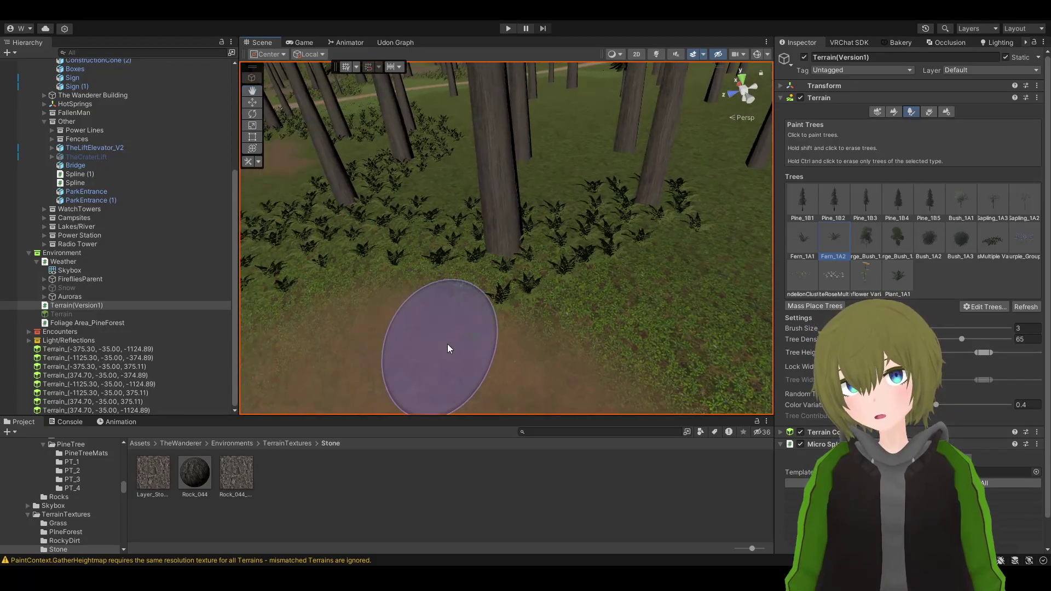
Erase stray ferns at the dirt edge, then add ferns near and around the trunk
left_click(448, 344, "shift")
left_click(511, 252)
mouse_move(538, 255)
right_mouse_down()
mouse_move(697, 223)
mouse_move(616, 225)
right_mouse_up()
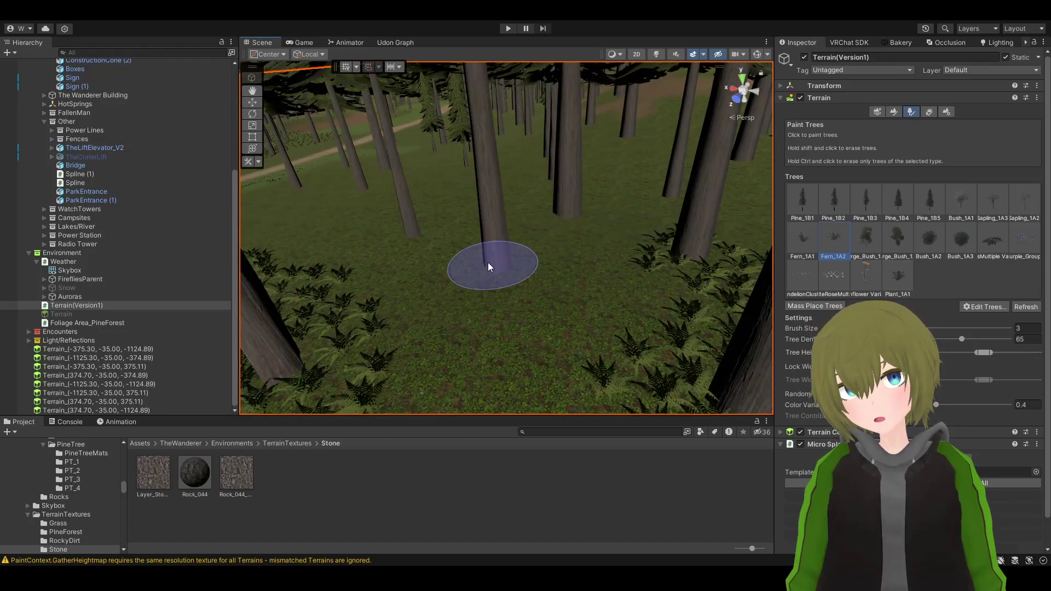
mouse_move(414, 248)
left_mouse_down()
mouse_move(347, 298)
mouse_move(398, 260)
left_mouse_up()
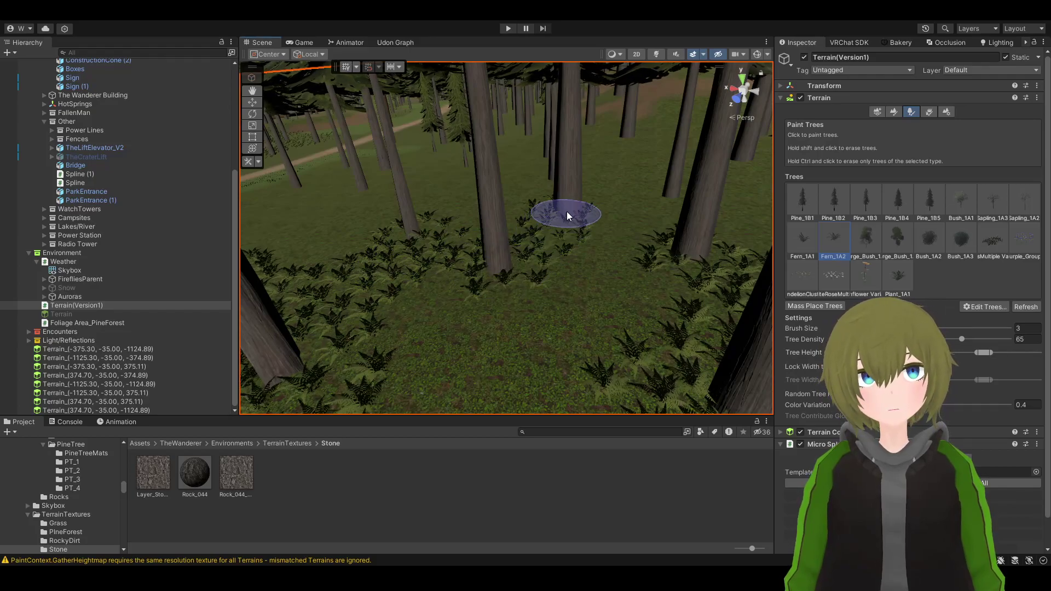
left_click_drag(567, 212, 475, 225)
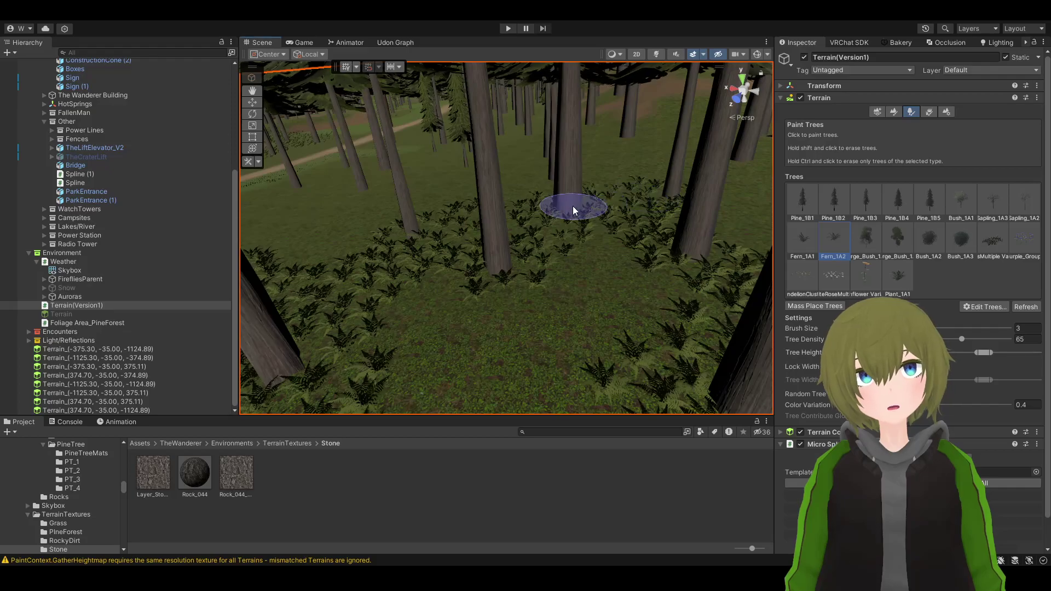
Paint a trail of fern clusters across open ground to the right and beside a tree
left_click_drag(604, 241, 651, 264, "alt")
right_click_drag(536, 287, 711, 214)
mouse_move(826, 212)
right_mouse_down()
mouse_move(765, 212)
mouse_move(872, 218)
mouse_move(836, 196)
mouse_move(784, 189)
mouse_move(883, 236)
right_mouse_up()
left_click_drag(519, 219, 494, 199)
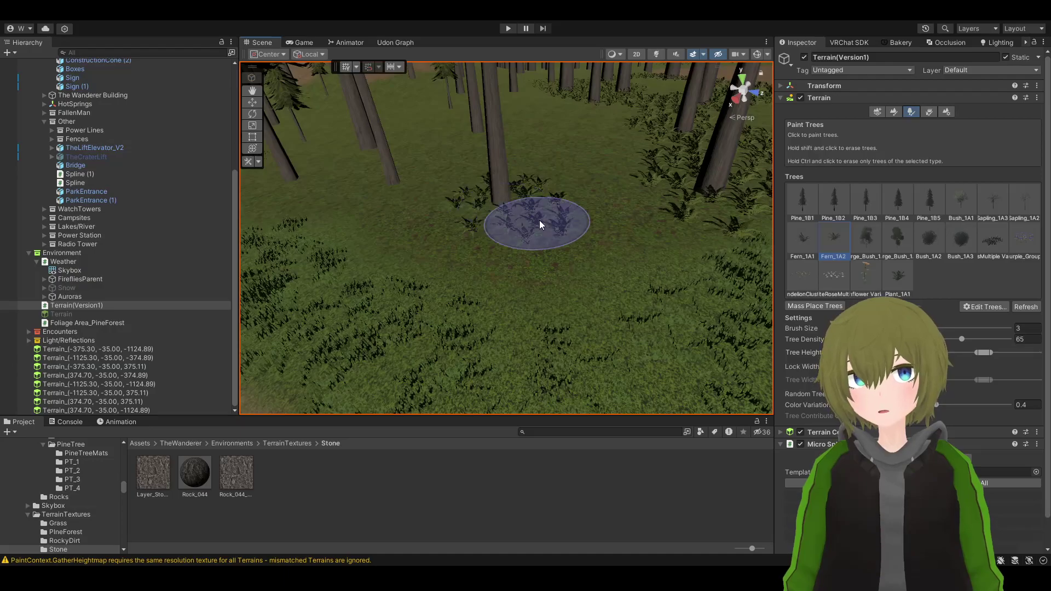
mouse_move(540, 224)
left_mouse_down()
mouse_move(663, 197)
mouse_move(620, 227)
mouse_move(432, 217)
mouse_move(389, 191)
mouse_move(512, 199)
left_mouse_up()
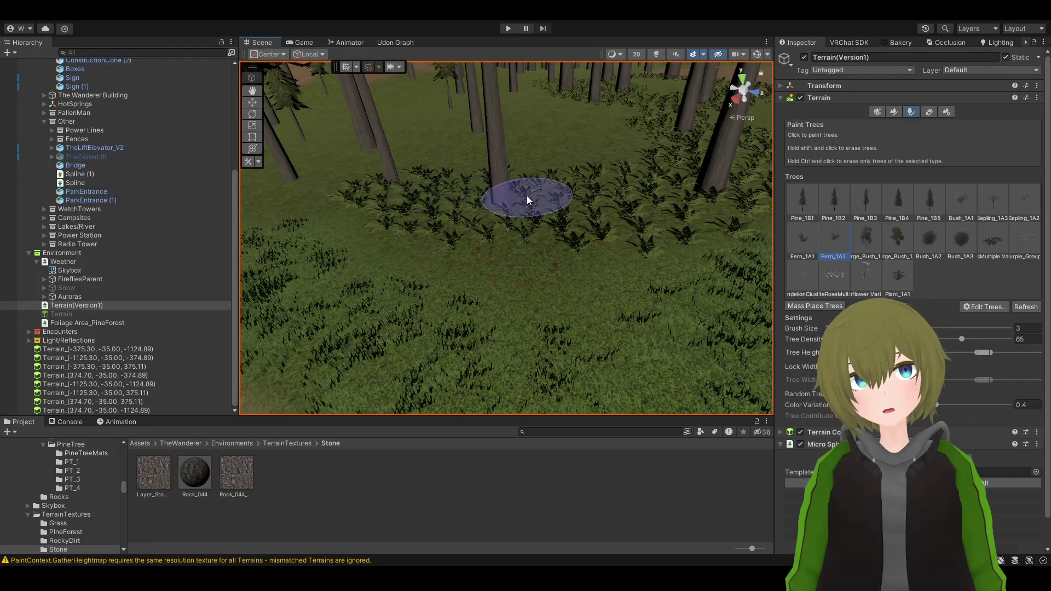
mouse_move(511, 199)
right_mouse_down()
mouse_move(636, 196)
mouse_move(565, 188)
right_mouse_up()
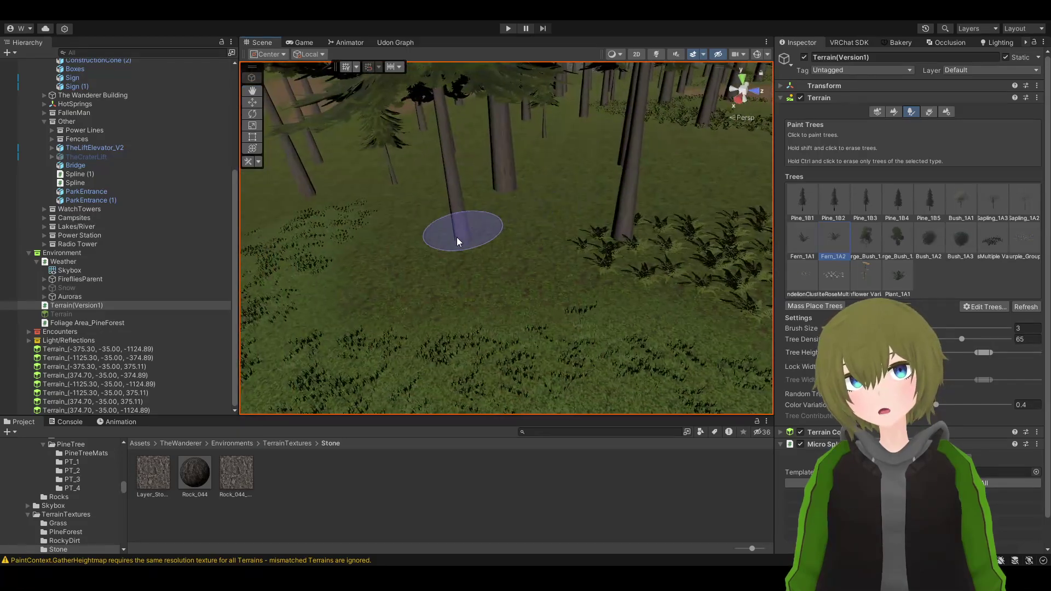
mouse_move(446, 255)
left_mouse_down()
mouse_move(403, 290)
mouse_move(581, 254)
mouse_move(442, 255)
left_mouse_up()
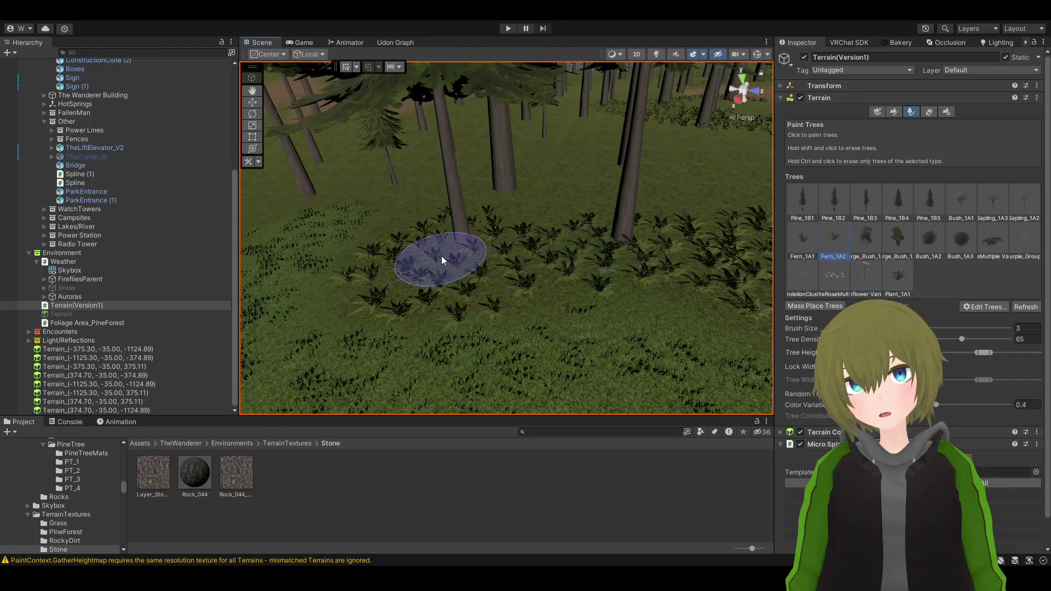
mouse_move(446, 239)
right_mouse_down()
mouse_move(511, 234)
mouse_move(392, 218)
mouse_move(545, 249)
right_mouse_up()
mouse_move(558, 238)
left_mouse_down()
mouse_move(567, 232)
mouse_move(445, 216)
mouse_move(524, 208)
left_mouse_up()
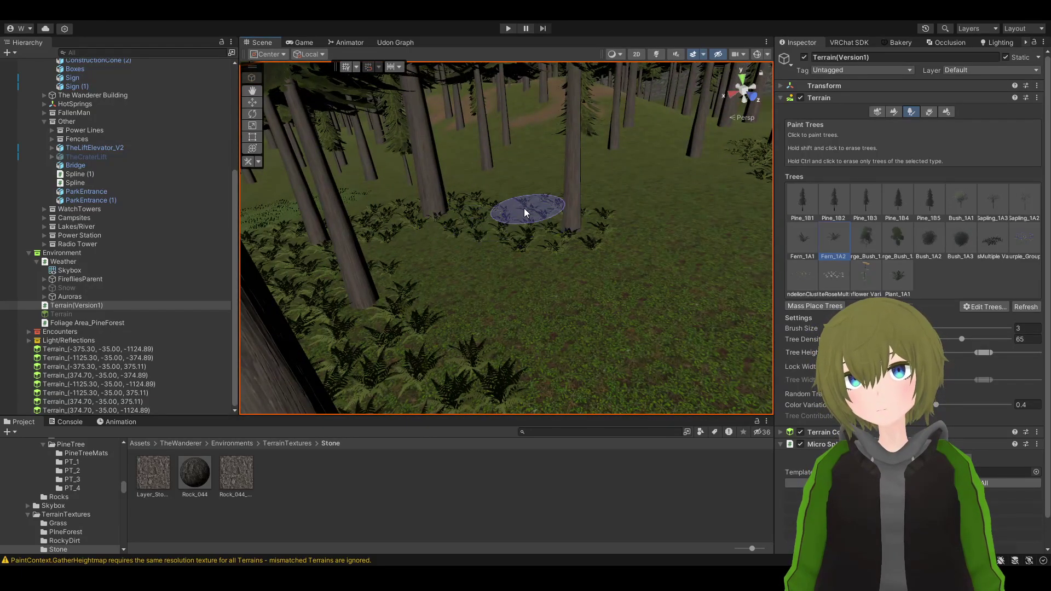
mouse_move(447, 229)
right_mouse_down()
mouse_move(418, 241)
mouse_move(521, 232)
mouse_move(603, 194)
mouse_move(622, 164)
mouse_move(664, 141)
mouse_move(627, 133)
mouse_move(570, 94)
mouse_move(493, 296)
mouse_move(489, 232)
mouse_move(551, 271)
right_mouse_up()
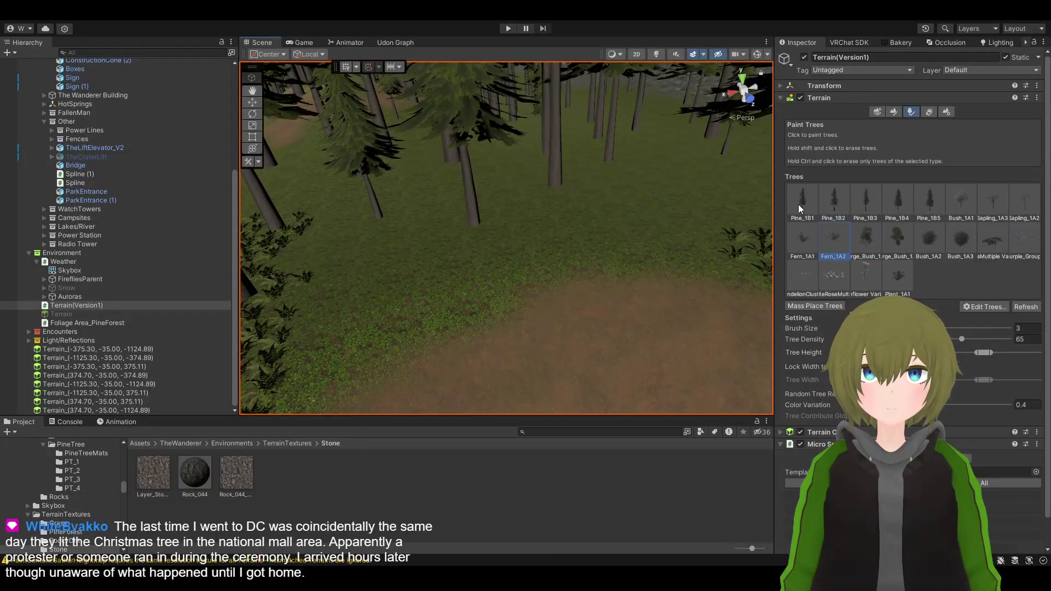
Select Pine_1B1 and plant a pine on the open ground
left_click(614, 206)
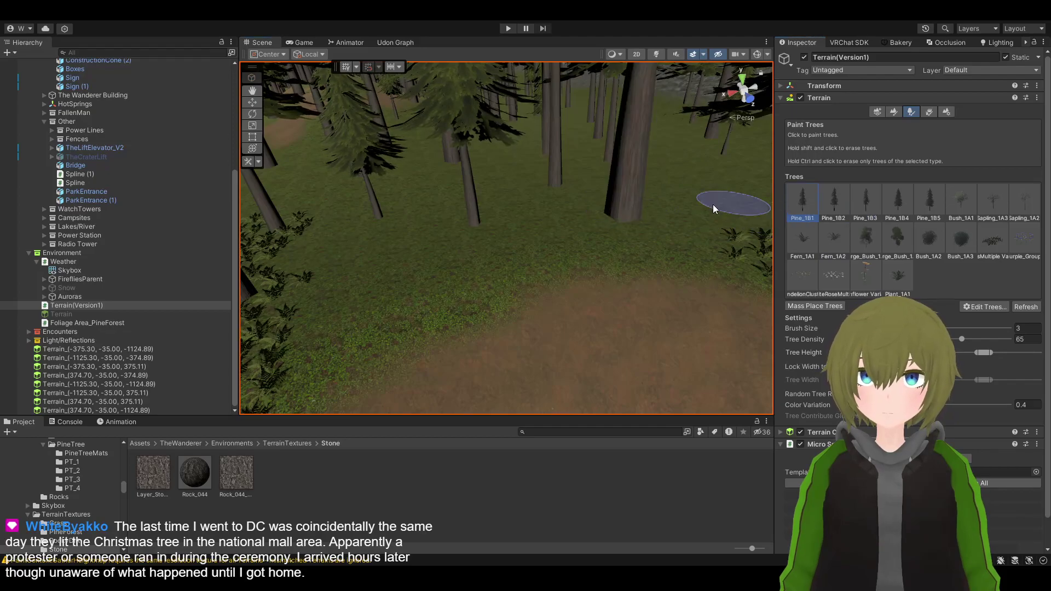
left_click(449, 272)
mouse_move(441, 277)
right_mouse_down()
mouse_move(521, 286)
mouse_move(490, 291)
mouse_move(522, 278)
right_mouse_up()
Switch back to Fern_1A2 and paint ferns over the grass and ground band
left_click(834, 239)
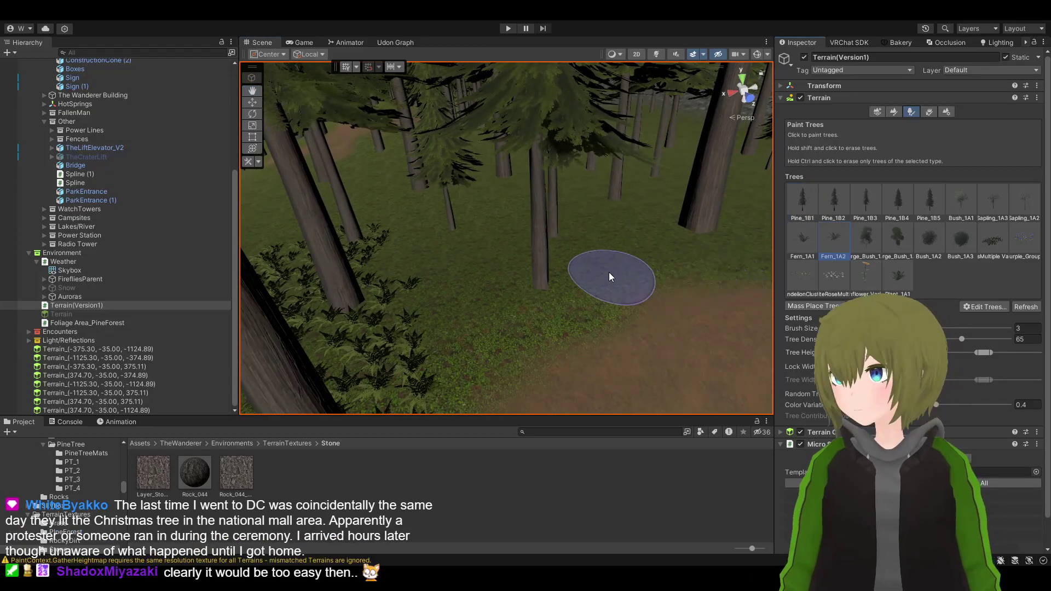
mouse_move(609, 274)
right_mouse_down()
mouse_move(495, 290)
mouse_move(480, 242)
right_mouse_up()
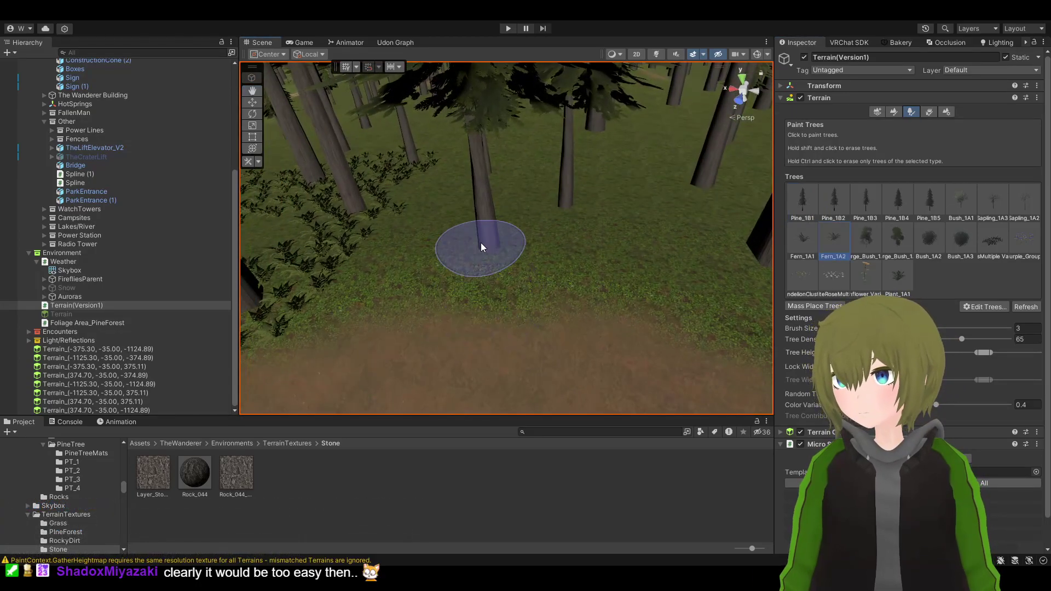
left_click_drag(459, 249, 566, 216)
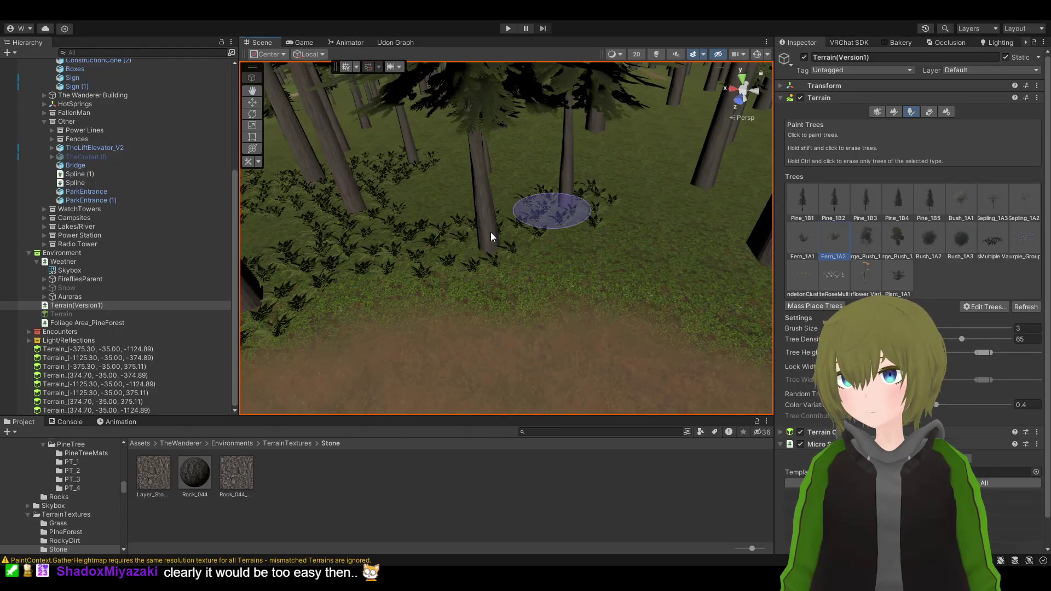
mouse_move(544, 208)
right_mouse_down()
mouse_move(545, 199)
mouse_move(616, 202)
right_mouse_up()
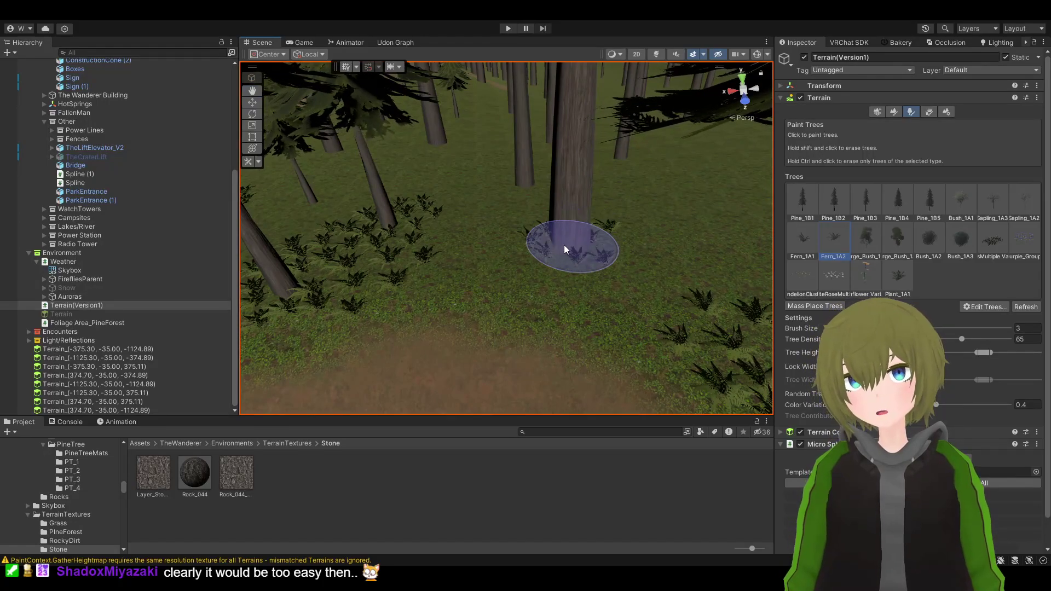
mouse_move(566, 249)
left_mouse_down()
mouse_move(428, 262)
mouse_move(563, 251)
mouse_move(716, 328)
mouse_move(585, 302)
mouse_move(496, 266)
mouse_move(505, 242)
mouse_move(414, 226)
mouse_move(574, 258)
left_mouse_up()
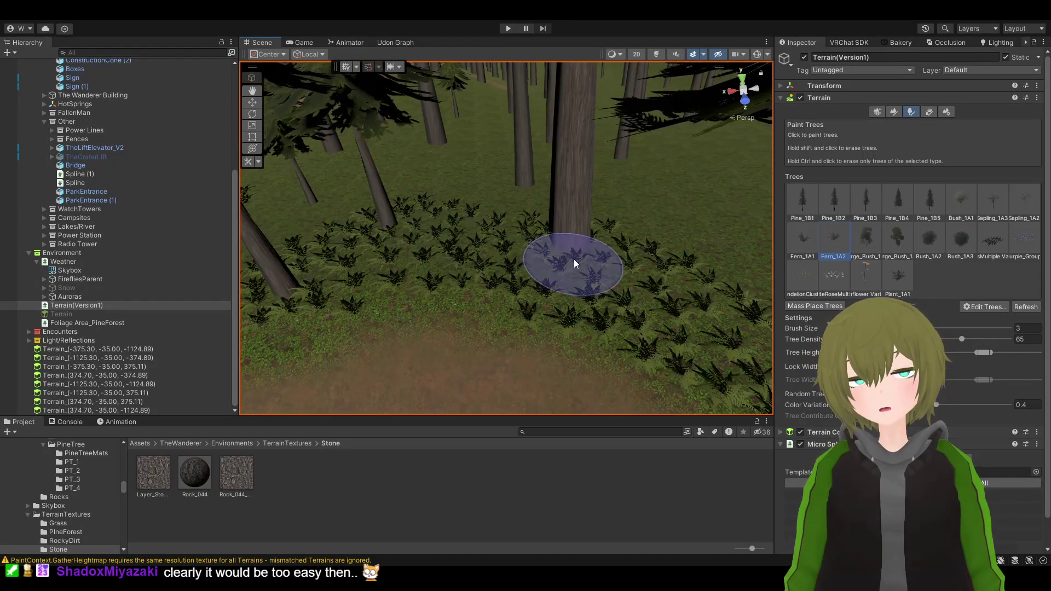
Paint ferns on bare ground near the trees in a new forest area
right_click_drag(574, 258, 398, 225)
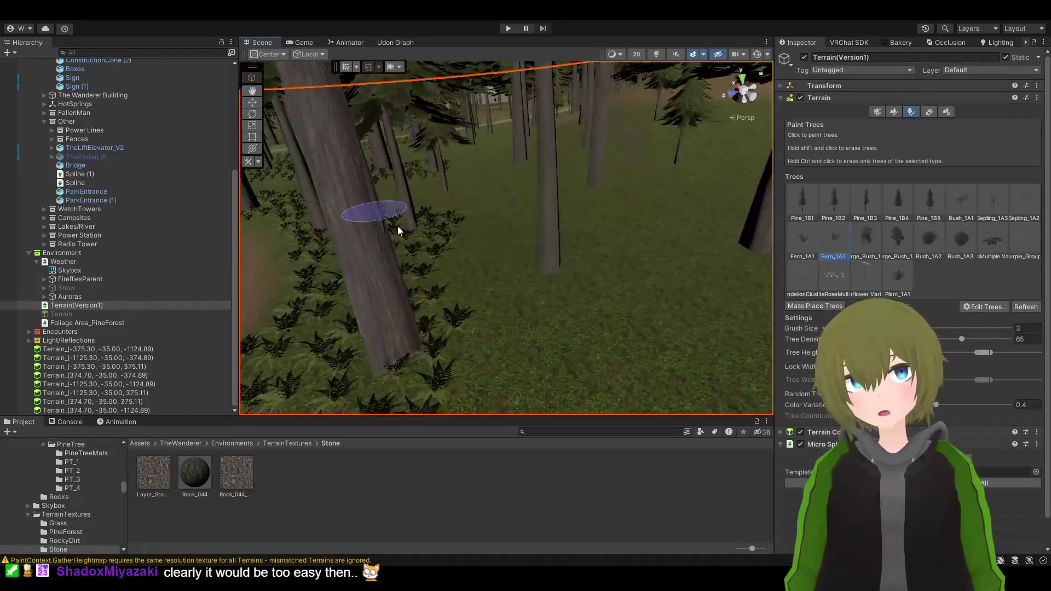
mouse_move(564, 268)
left_mouse_down()
mouse_move(474, 275)
mouse_move(445, 231)
mouse_move(461, 290)
mouse_move(411, 327)
mouse_move(540, 276)
mouse_move(548, 261)
left_mouse_up()
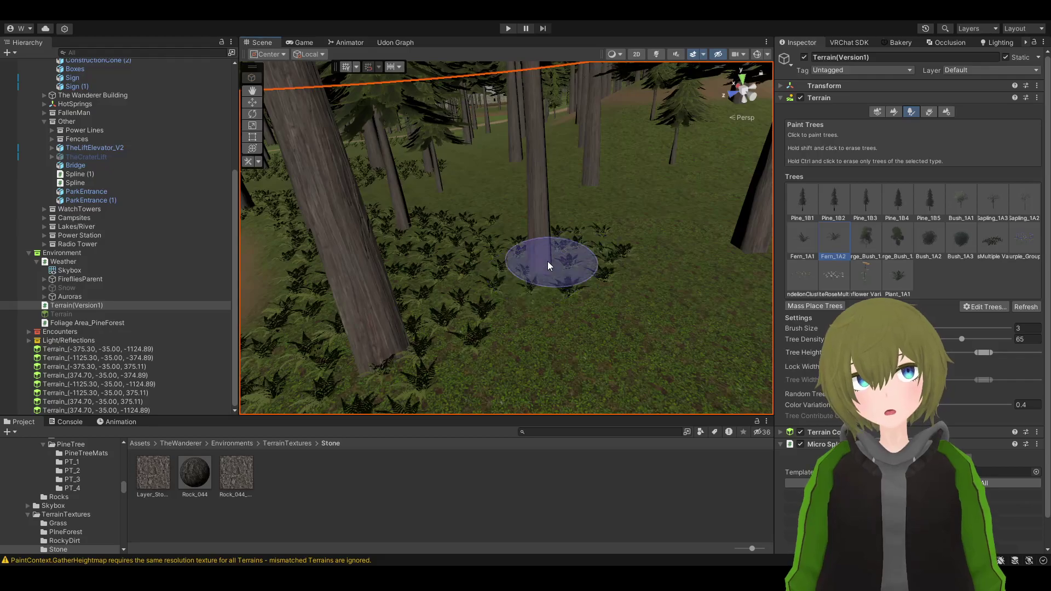
right_click_drag(548, 262, 643, 247)
mouse_move(581, 291)
left_mouse_down()
mouse_move(602, 318)
mouse_move(553, 253)
mouse_move(446, 281)
mouse_move(575, 305)
mouse_move(399, 317)
mouse_move(600, 329)
mouse_move(550, 245)
mouse_move(458, 258)
mouse_move(385, 315)
mouse_move(462, 320)
left_mouse_up()
mouse_move(465, 322)
right_mouse_down()
mouse_move(484, 315)
mouse_move(416, 314)
mouse_move(510, 249)
right_mouse_up()
key("w")
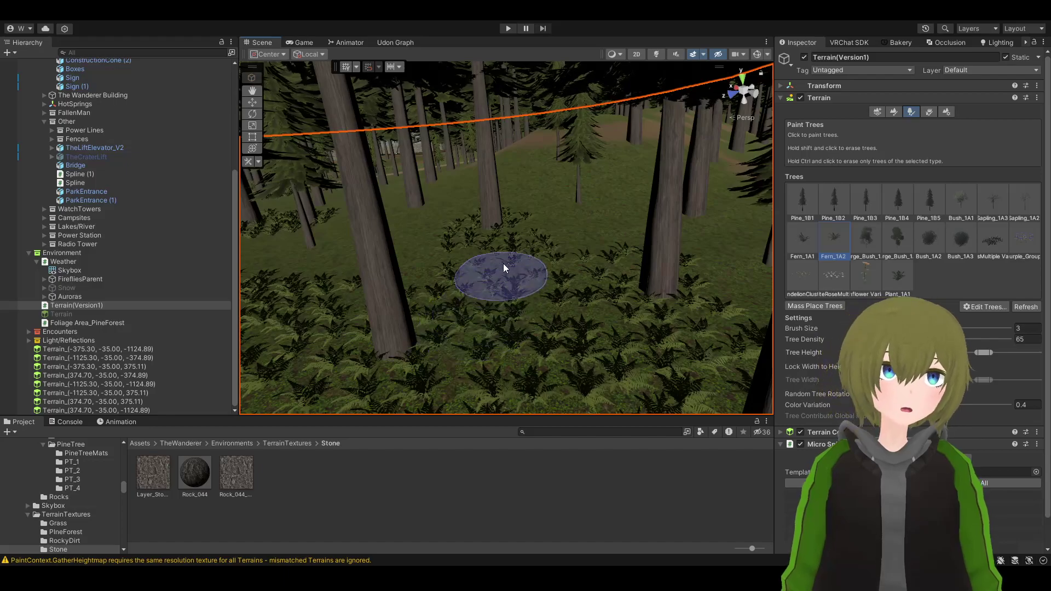
mouse_move(541, 257)
right_mouse_down()
mouse_move(435, 219)
mouse_move(570, 218)
mouse_move(570, 309)
mouse_move(624, 276)
right_mouse_up()
Reselect Fern_1A2 and paint many ferns back and forth across the ground by the trunks
left_click(801, 207)
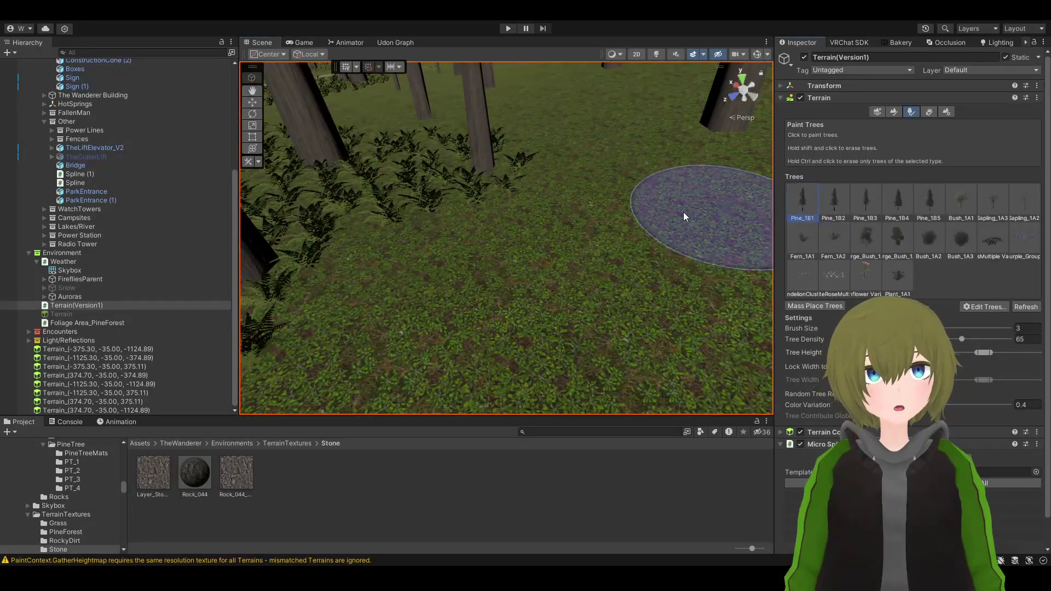
right_click_drag(683, 212, 568, 250)
left_click(834, 238)
mouse_move(416, 257)
right_mouse_down()
mouse_move(350, 251)
mouse_move(524, 270)
mouse_move(634, 312)
mouse_move(535, 298)
right_mouse_up()
mouse_move(479, 292)
left_mouse_down()
mouse_move(379, 242)
mouse_move(326, 247)
mouse_move(577, 222)
mouse_move(698, 254)
mouse_move(521, 224)
left_mouse_up()
mouse_move(521, 224)
right_mouse_down()
mouse_move(516, 104)
mouse_move(538, 209)
right_mouse_up()
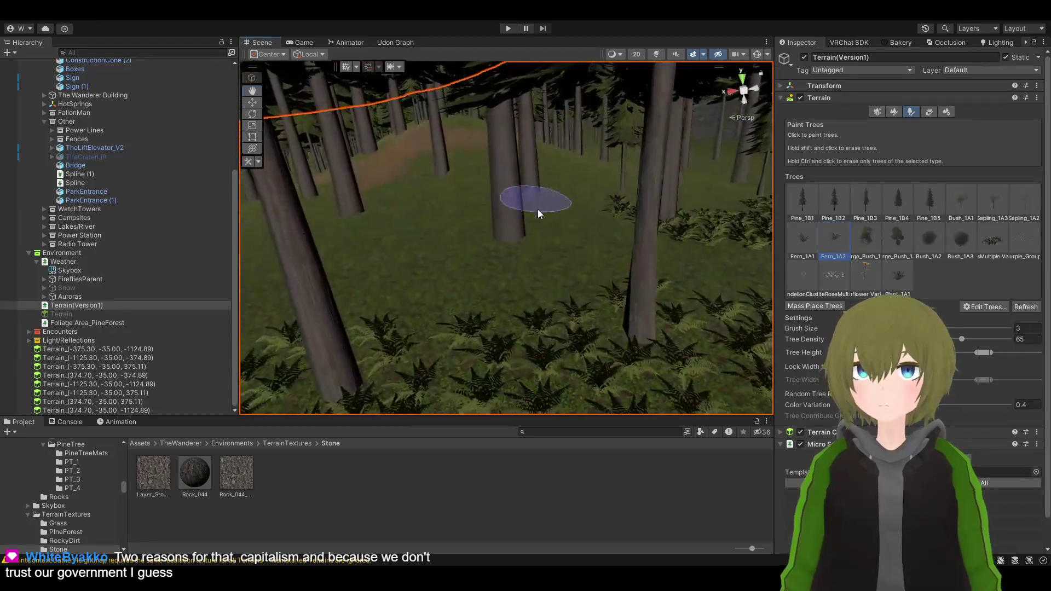
left_click_drag(510, 239, 541, 186)
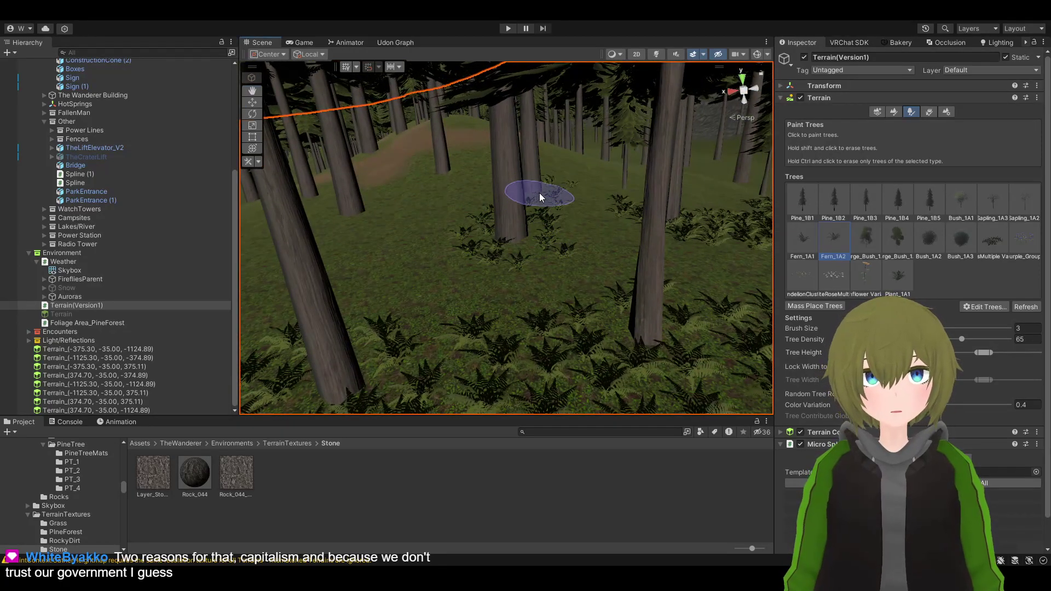
mouse_move(620, 198)
left_mouse_down()
mouse_move(664, 259)
mouse_move(528, 242)
mouse_move(527, 334)
mouse_move(584, 234)
left_mouse_up()
Paint ferns over the grass to the right and plant a pine on open ground
mouse_move(755, 235)
right_mouse_down()
mouse_move(582, 284)
mouse_move(336, 270)
mouse_move(228, 278)
mouse_move(405, 257)
mouse_move(416, 274)
mouse_move(651, 320)
right_mouse_up()
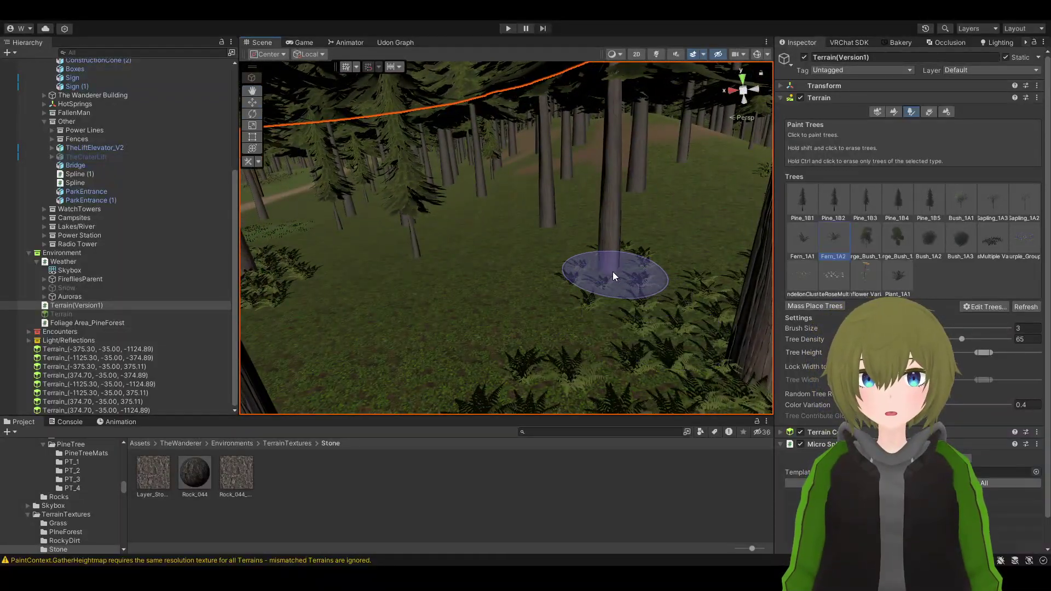
mouse_move(544, 226)
left_mouse_down()
mouse_move(635, 290)
mouse_move(593, 359)
mouse_move(614, 268)
mouse_move(690, 300)
left_mouse_up()
mouse_move(690, 300)
right_mouse_down()
mouse_move(664, 298)
mouse_move(680, 221)
mouse_move(692, 261)
right_mouse_up()
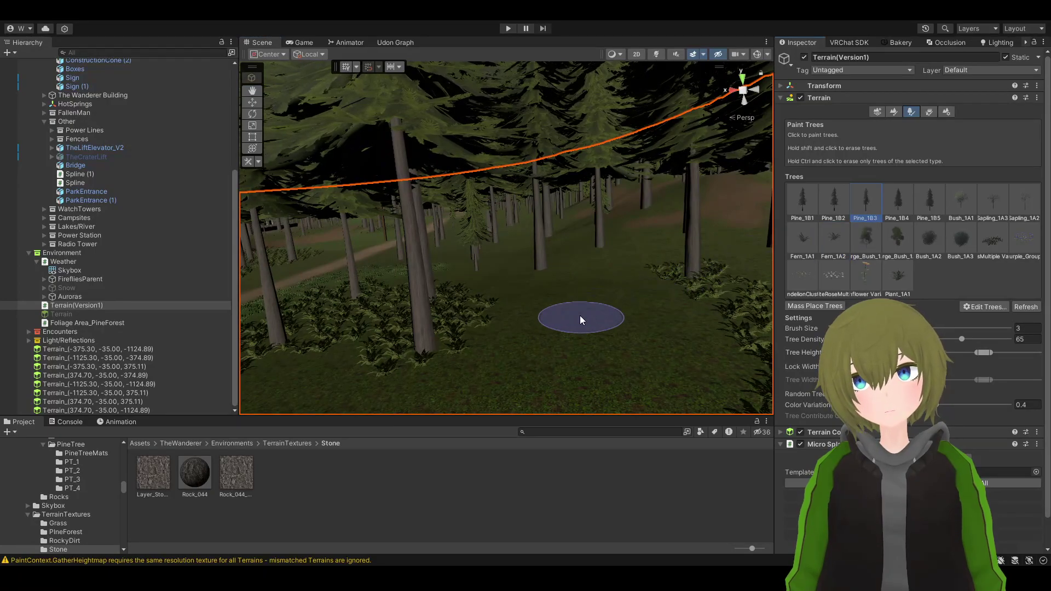
left_click(600, 312)
Switch back to Fern_1A2 and paint ferns densely around a trunk base and across the grass
left_click(841, 231)
mouse_move(678, 276)
right_mouse_down()
mouse_move(509, 323)
mouse_move(613, 323)
mouse_move(535, 329)
mouse_move(648, 340)
right_mouse_up()
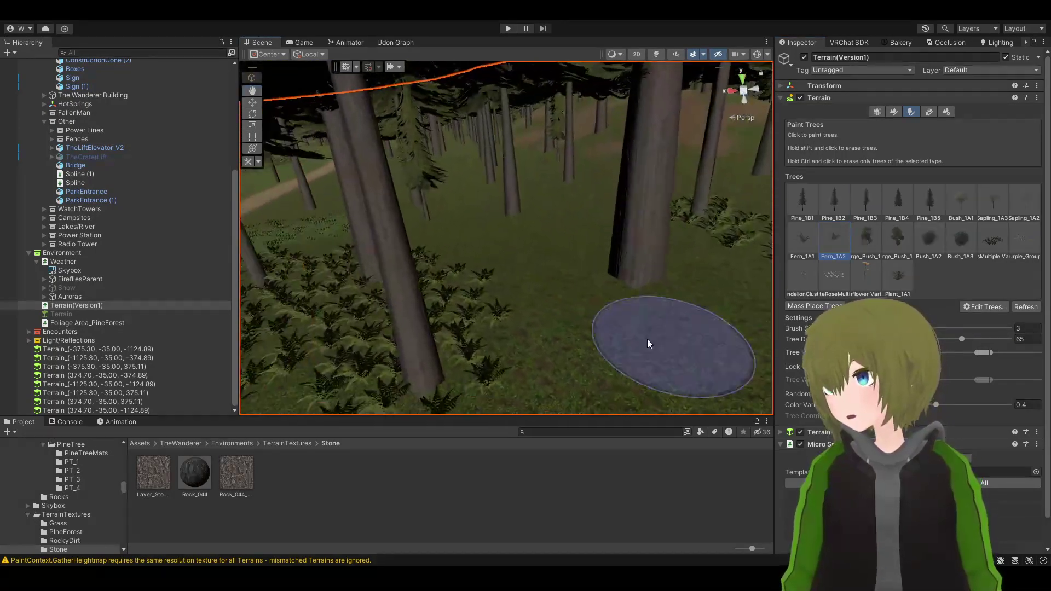
mouse_move(647, 342)
left_mouse_down()
mouse_move(422, 375)
mouse_move(692, 270)
mouse_move(629, 278)
mouse_move(403, 364)
left_mouse_up()
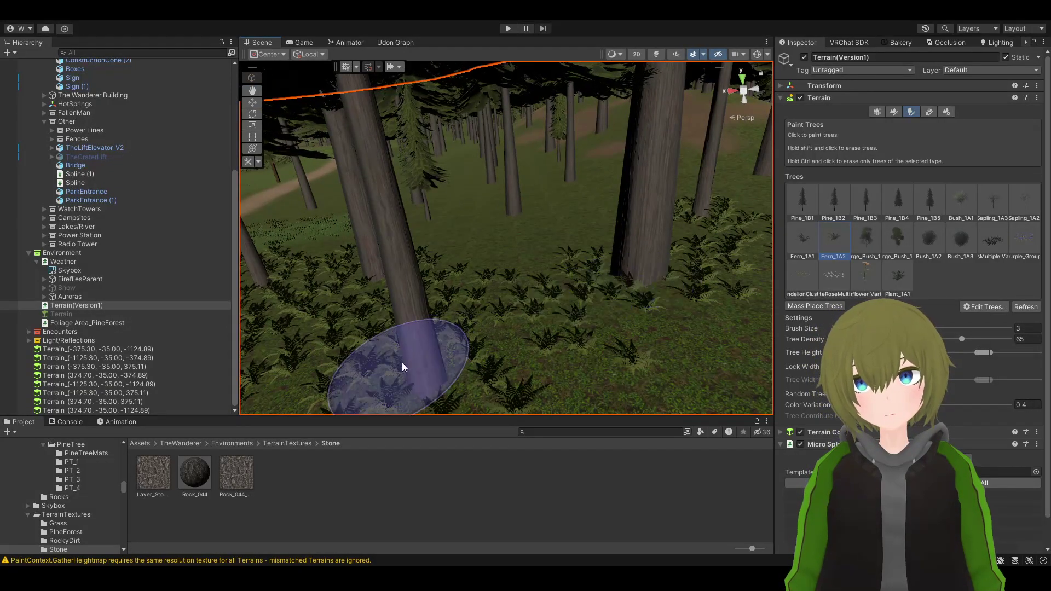
right_click_drag(402, 362, 534, 317)
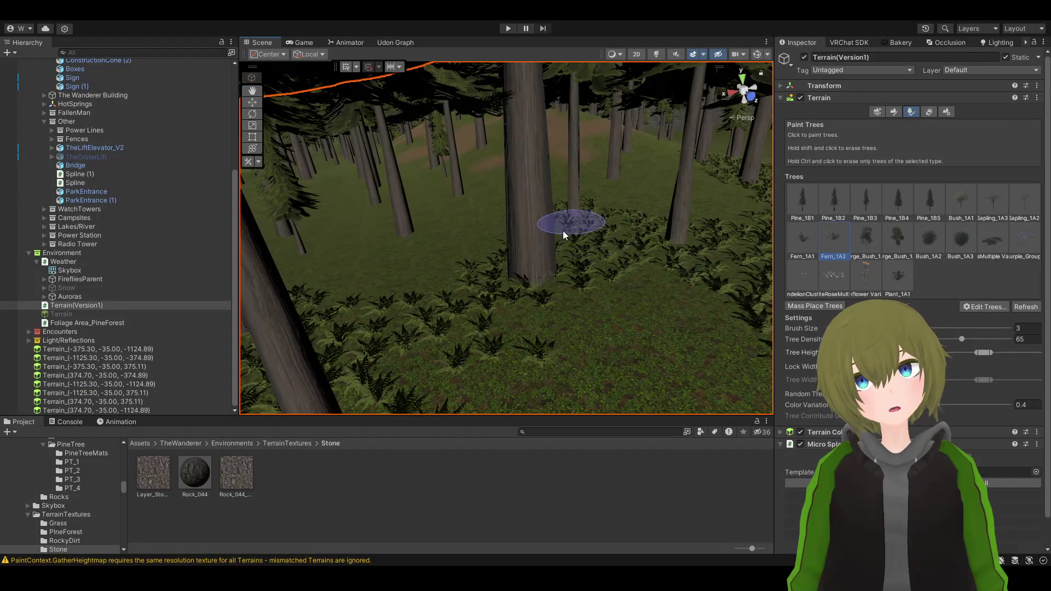
mouse_move(563, 231)
left_mouse_down()
mouse_move(531, 308)
mouse_move(671, 268)
mouse_move(531, 248)
mouse_move(393, 316)
mouse_move(417, 287)
mouse_move(501, 245)
left_mouse_up()
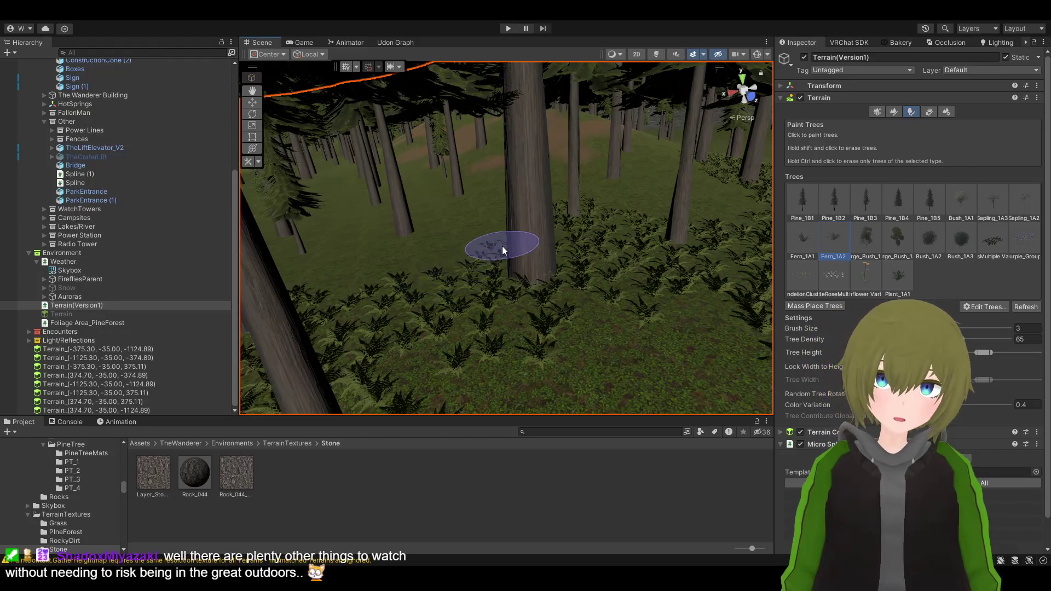
right_click_drag(501, 330, 446, 400)
mouse_move(513, 222)
right_mouse_down()
mouse_move(553, 192)
mouse_move(539, 221)
mouse_move(423, 198)
mouse_move(563, 162)
mouse_move(886, 169)
mouse_move(936, 119)
mouse_move(619, 170)
mouse_move(766, 183)
right_mouse_up()
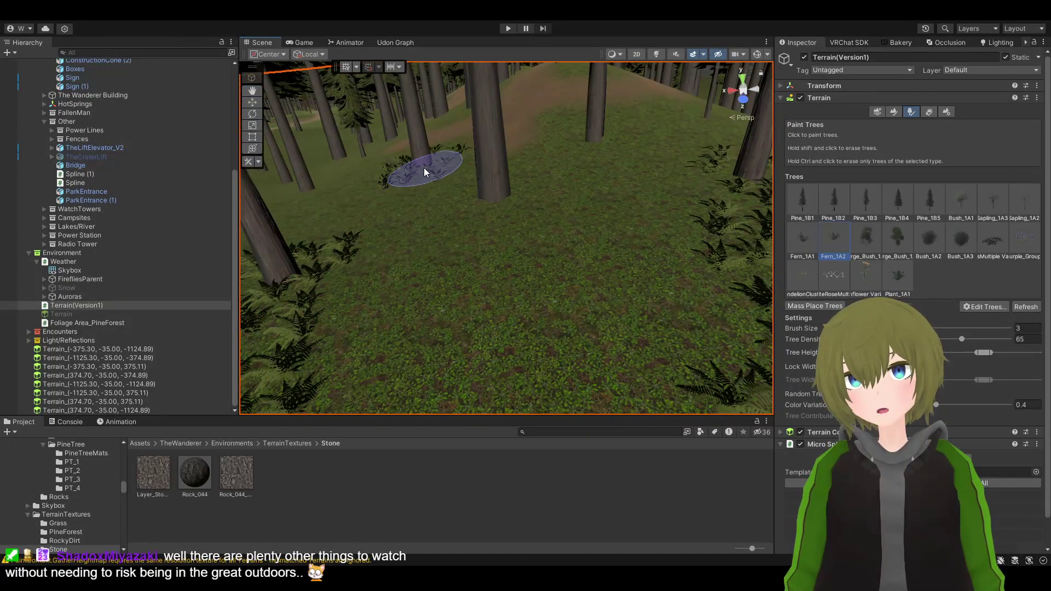
mouse_move(479, 196)
left_mouse_down()
mouse_move(538, 185)
mouse_move(597, 137)
mouse_move(472, 157)
mouse_move(403, 183)
mouse_move(324, 268)
mouse_move(528, 202)
mouse_move(596, 141)
mouse_move(751, 198)
left_mouse_up()
mouse_move(752, 199)
right_mouse_down()
mouse_move(450, 249)
mouse_move(53, 183)
mouse_move(553, 208)
mouse_move(781, 163)
mouse_move(833, 166)
mouse_move(885, 147)
mouse_move(940, 152)
mouse_move(929, 135)
mouse_move(825, 137)
mouse_move(648, 199)
mouse_move(484, 219)
mouse_move(311, 164)
mouse_move(565, 176)
mouse_move(667, 237)
mouse_move(467, 176)
mouse_move(535, 159)
mouse_move(415, 164)
mouse_move(531, 158)
mouse_move(657, 123)
mouse_move(683, 159)
mouse_move(683, 244)
mouse_move(516, 277)
mouse_move(375, 329)
mouse_move(570, 227)
mouse_move(575, 183)
mouse_move(646, 312)
right_mouse_up()
Reselect Fern_1A2 and brush ferns by the trunks, the lower-right patch and across the clearing
left_click(803, 207)
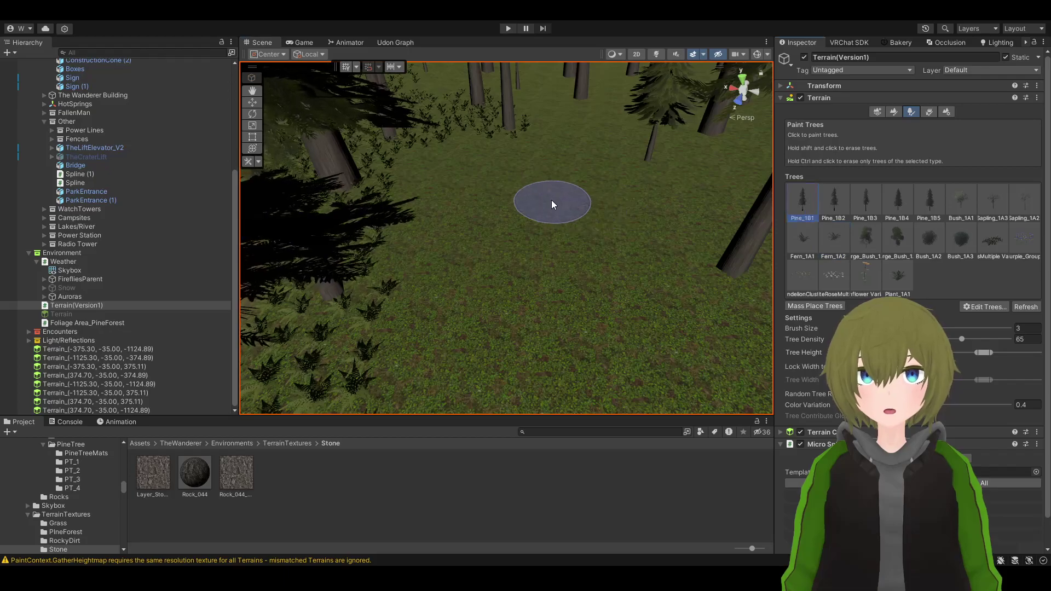
right_click_drag(553, 204, 638, 227)
left_click(829, 244)
mouse_move(686, 252)
right_mouse_down()
mouse_move(496, 315)
mouse_move(520, 312)
mouse_move(509, 275)
mouse_move(521, 280)
right_mouse_up()
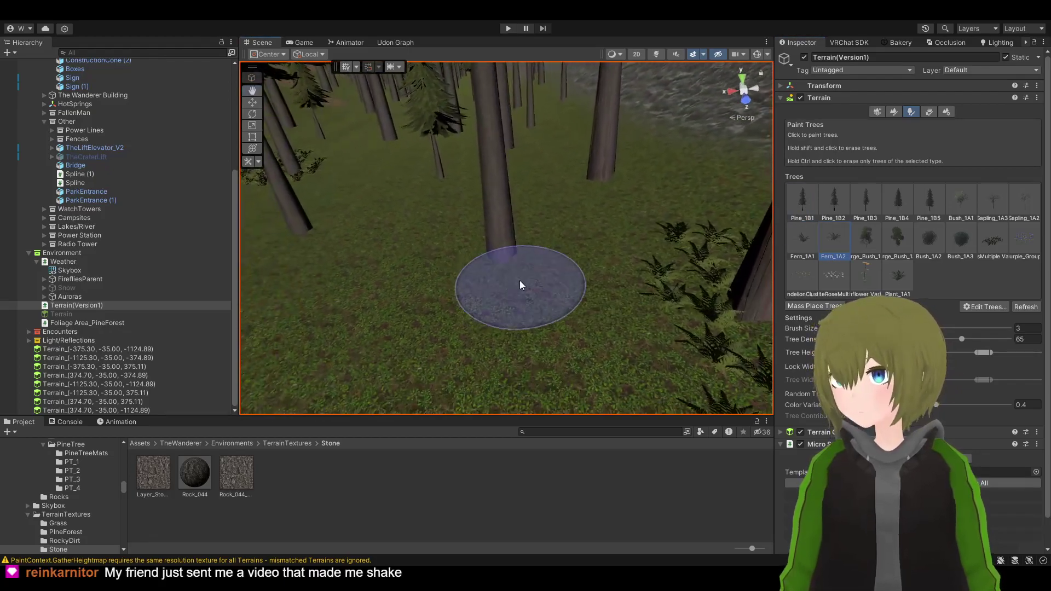
mouse_move(520, 280)
left_mouse_down()
mouse_move(508, 255)
mouse_move(732, 274)
mouse_move(485, 286)
mouse_move(535, 223)
mouse_move(604, 175)
mouse_move(672, 274)
mouse_move(607, 175)
left_mouse_up()
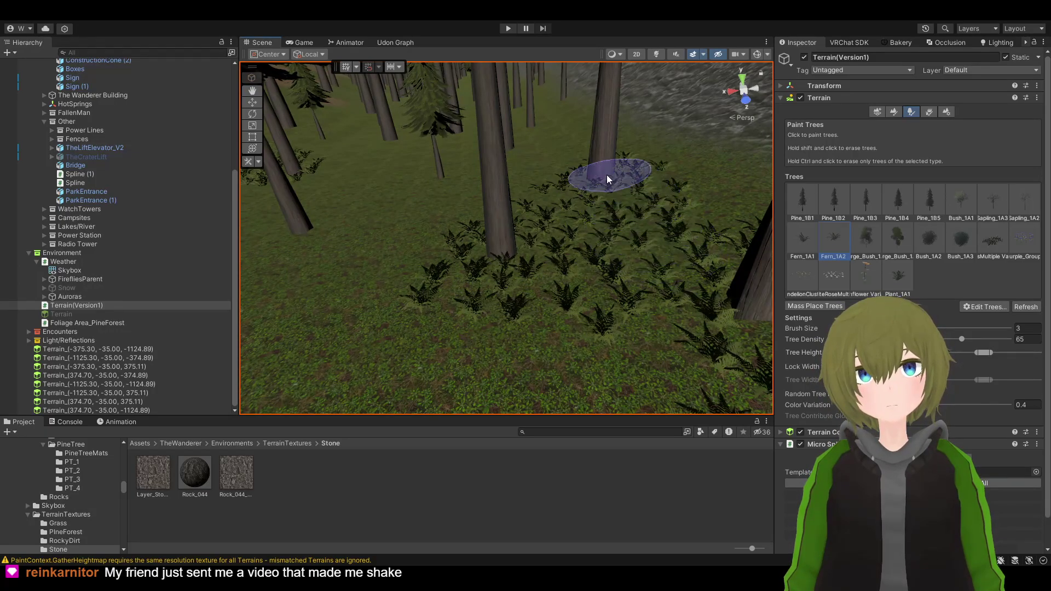
mouse_move(561, 200)
left_mouse_down()
mouse_move(505, 272)
mouse_move(728, 261)
mouse_move(678, 346)
left_mouse_up()
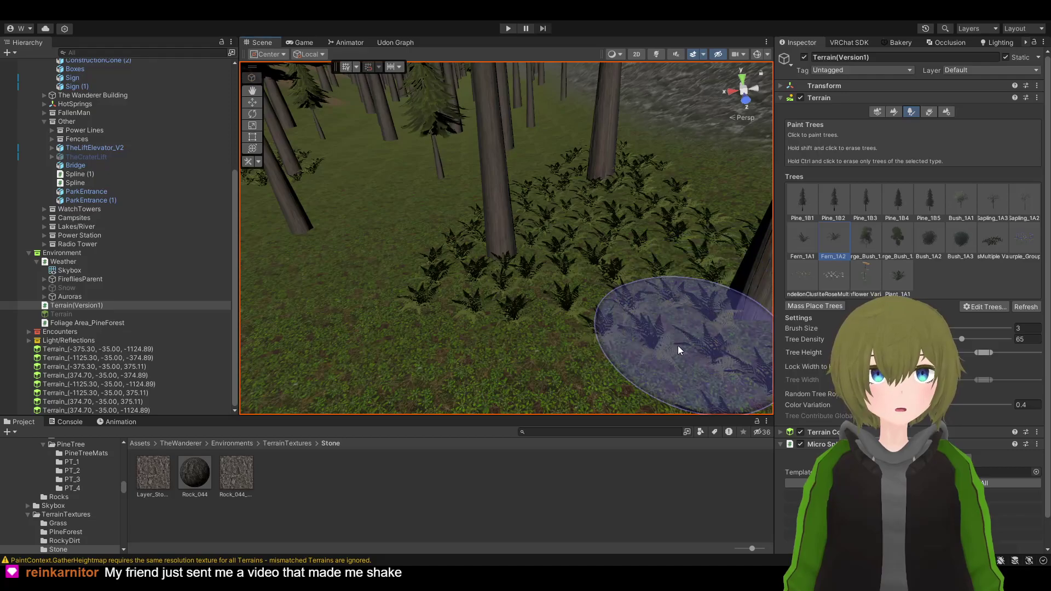
mouse_move(678, 346)
right_mouse_down()
mouse_move(604, 316)
mouse_move(498, 298)
mouse_move(507, 288)
mouse_move(615, 294)
mouse_move(805, 319)
mouse_move(600, 240)
right_mouse_up()
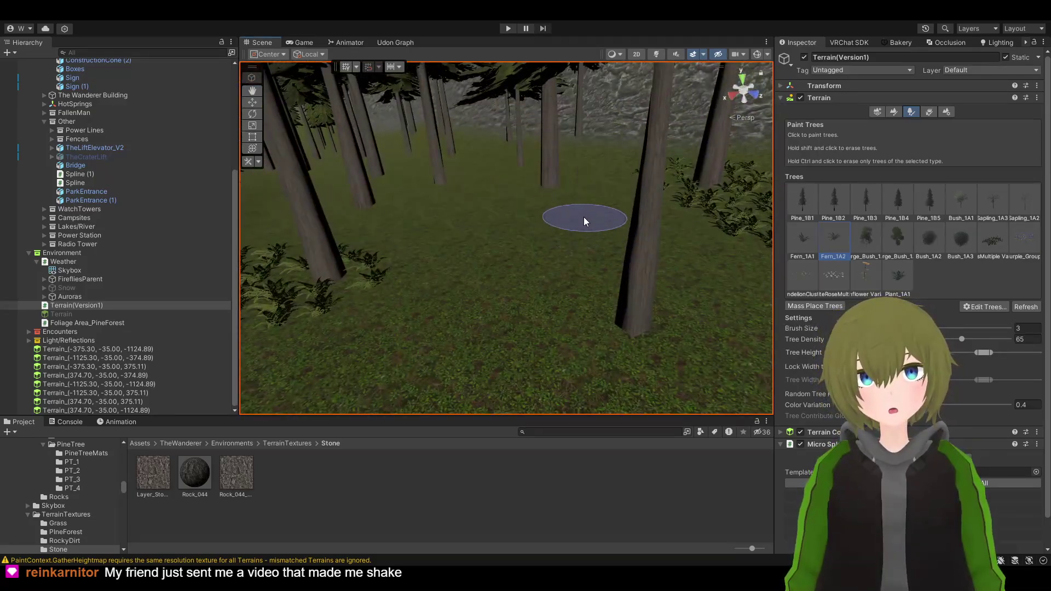
mouse_move(346, 288)
right_mouse_down()
mouse_move(446, 287)
mouse_move(376, 321)
mouse_move(393, 262)
right_mouse_up()
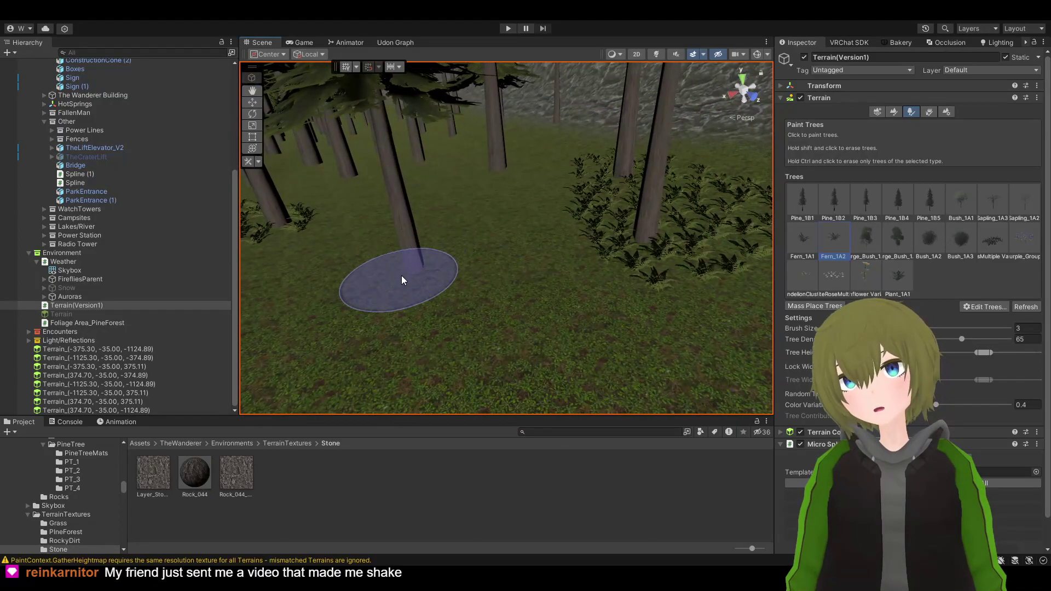
mouse_move(504, 265)
left_mouse_down()
mouse_move(653, 246)
mouse_move(438, 282)
mouse_move(253, 216)
left_mouse_up()
right_click_drag(253, 215, 312, 260)
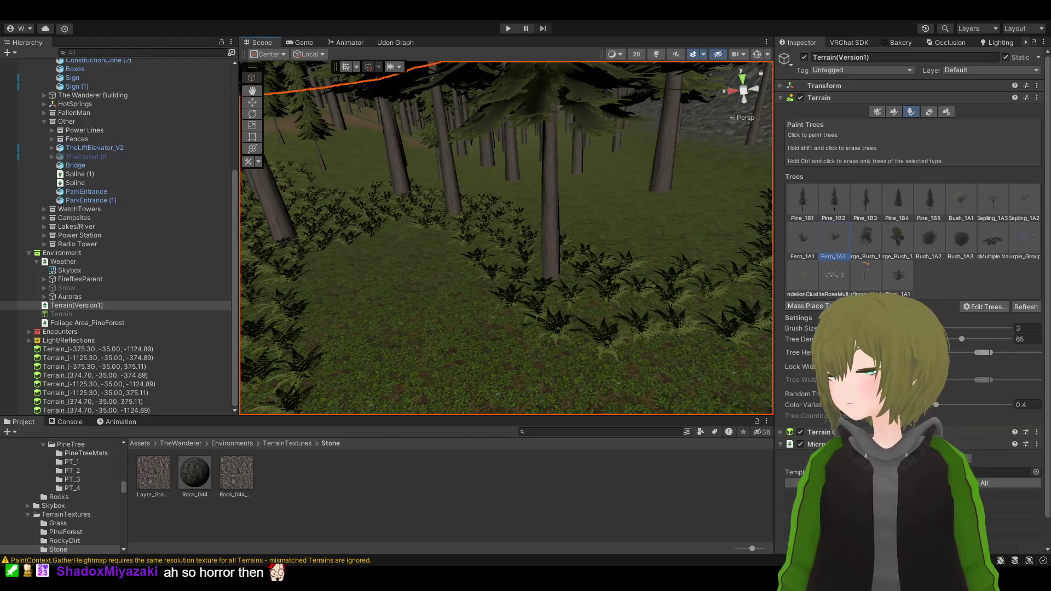
Paint ferns from the trunks down-left, then sweep more ferns to the right
mouse_move(733, 357)
right_mouse_down()
mouse_move(664, 275)
mouse_move(563, 307)
right_mouse_up()
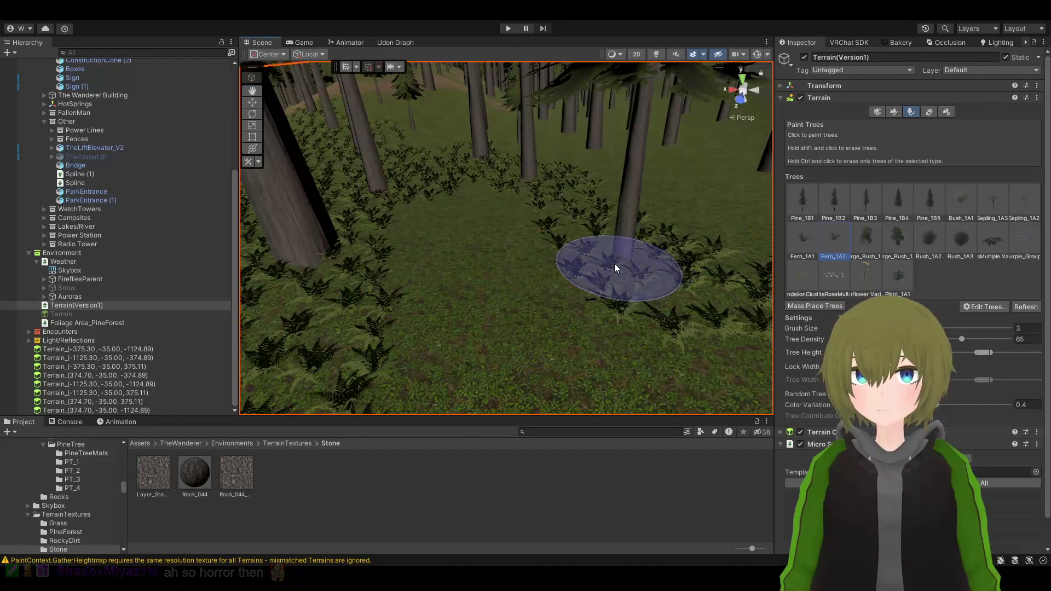
mouse_move(609, 263)
right_mouse_down()
mouse_move(808, 227)
mouse_move(594, 251)
mouse_move(639, 169)
mouse_move(591, 235)
mouse_move(642, 232)
right_mouse_up()
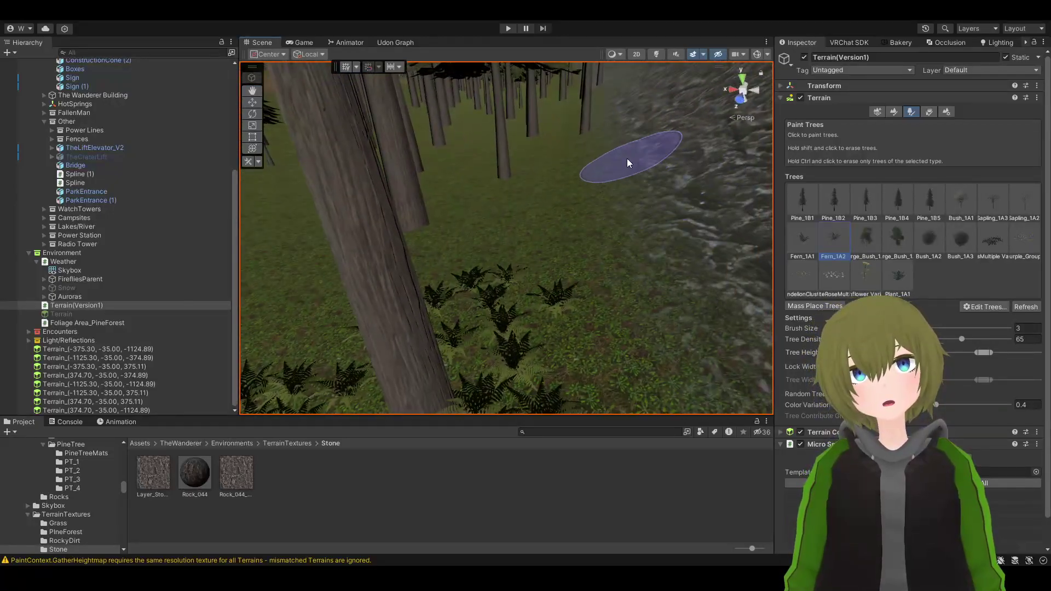
mouse_move(627, 159)
right_mouse_down()
mouse_move(500, 171)
mouse_move(436, 192)
mouse_move(336, 183)
mouse_move(556, 193)
right_mouse_up()
mouse_move(556, 194)
left_mouse_down()
mouse_move(492, 219)
mouse_move(476, 209)
mouse_move(337, 268)
left_mouse_up()
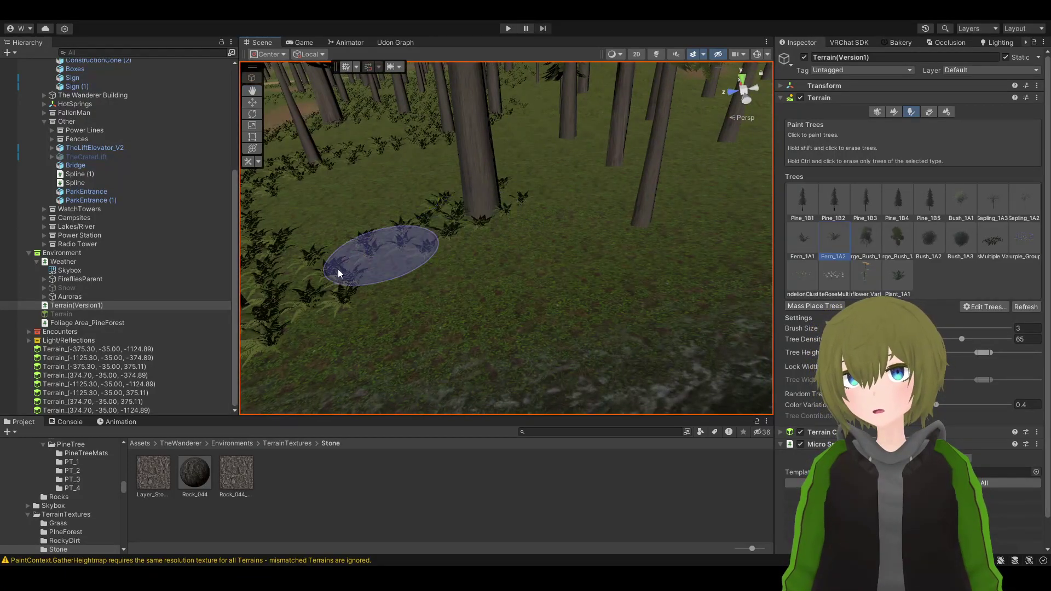
mouse_move(420, 280)
left_mouse_down()
mouse_move(534, 209)
mouse_move(643, 217)
mouse_move(581, 234)
mouse_move(607, 206)
mouse_move(611, 153)
mouse_move(605, 178)
left_mouse_up()
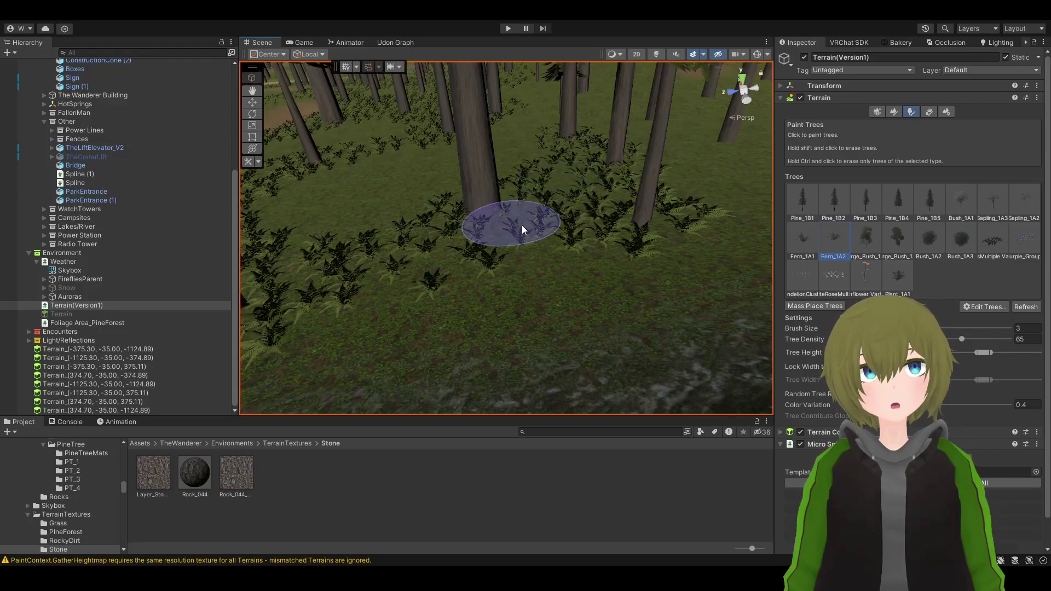
mouse_move(505, 223)
left_mouse_down("alt")
mouse_move(564, 223)
mouse_move(699, 192)
mouse_move(672, 219)
mouse_move(580, 145)
mouse_move(570, 234)
mouse_move(510, 198)
mouse_move(419, 212)
mouse_move(524, 217)
mouse_move(609, 268)
mouse_move(515, 207)
left_mouse_up("alt")
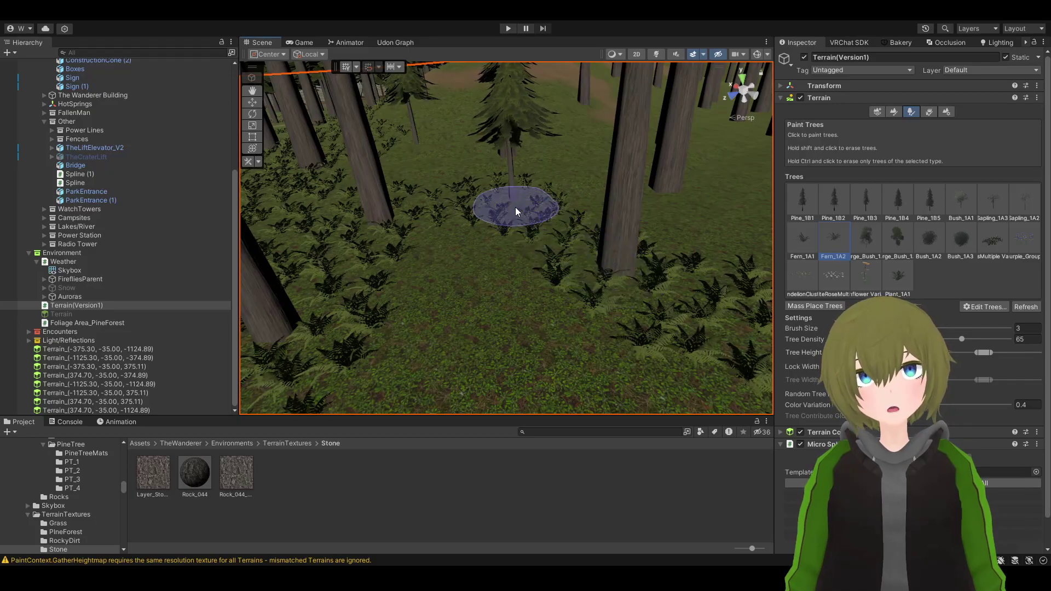
Add ferns beside the small pine, leftward across the floor, and around a distant trunk
right_click_drag(511, 206, 462, 195)
mouse_move(462, 196)
left_mouse_down("alt")
mouse_move(442, 197)
mouse_move(495, 190)
mouse_move(573, 219)
mouse_move(670, 213)
mouse_move(625, 188)
mouse_move(665, 192)
mouse_move(470, 230)
mouse_move(574, 234)
left_mouse_up("alt")
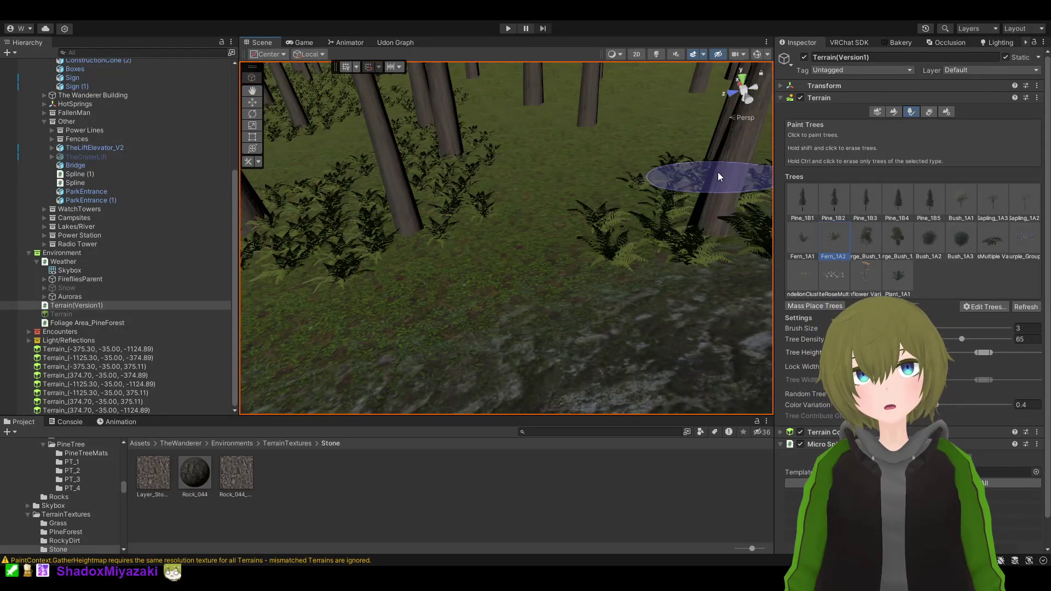
mouse_move(717, 166)
right_mouse_down()
mouse_move(736, 113)
mouse_move(783, 73)
mouse_move(852, 179)
right_mouse_up()
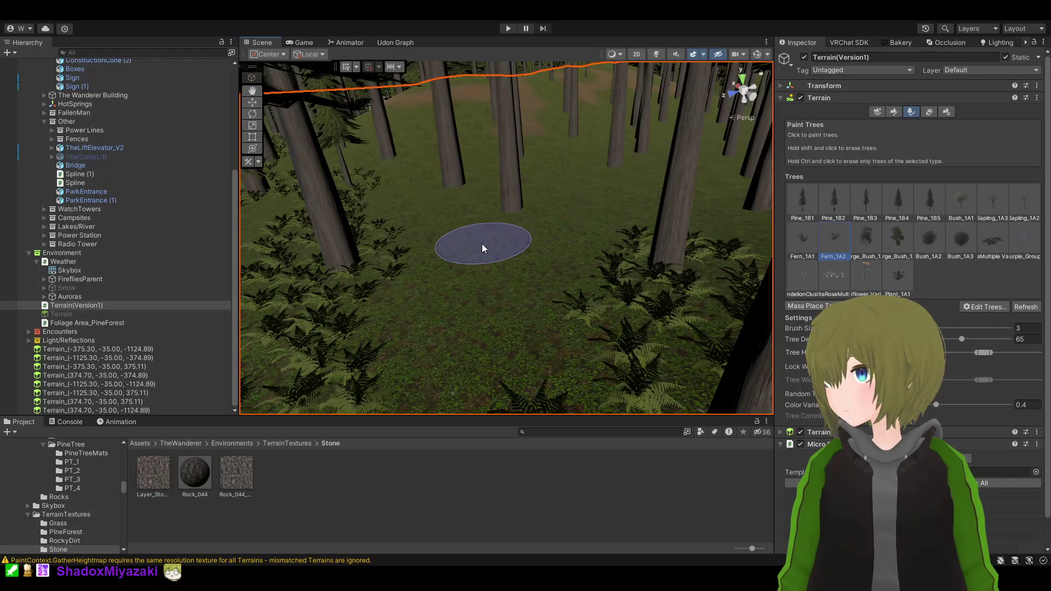
mouse_move(507, 207)
left_mouse_down()
mouse_move(439, 198)
mouse_move(449, 187)
left_mouse_up()
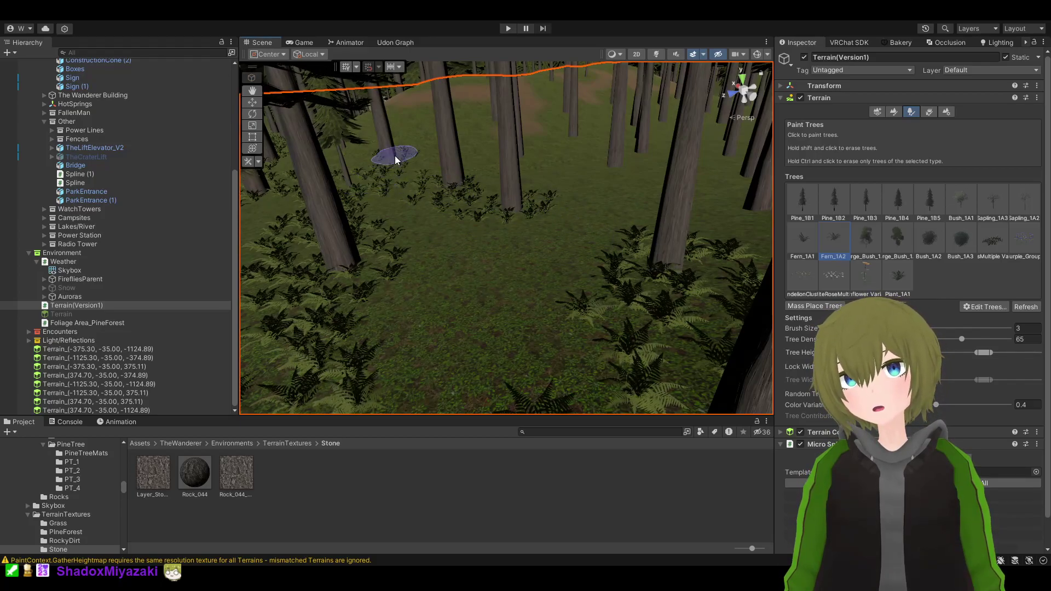
right_click_drag(578, 226, 622, 273)
mouse_move(569, 210)
left_mouse_down()
mouse_move(522, 175)
mouse_move(422, 145)
mouse_move(359, 143)
mouse_move(519, 189)
left_mouse_up()
Paint ferns left of the central trunk and across the slope beside the dirt path
right_click_drag(521, 190, 516, 191)
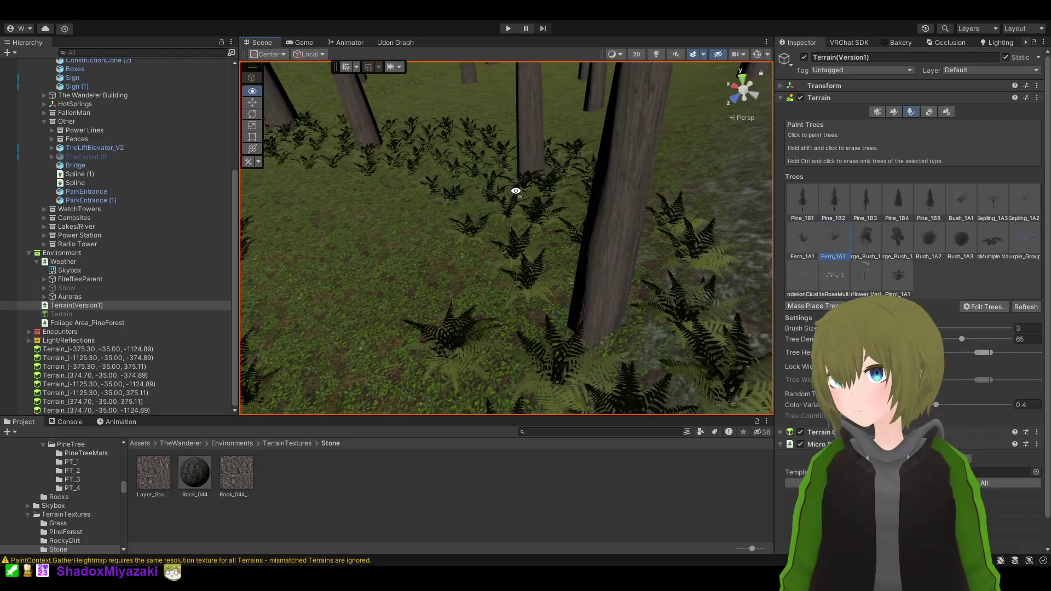
mouse_move(516, 190)
left_mouse_down("alt")
mouse_move(340, 219)
mouse_move(451, 227)
mouse_move(402, 127)
mouse_move(495, 176)
mouse_move(602, 140)
mouse_move(490, 62)
mouse_move(589, 37)
mouse_move(735, 94)
mouse_move(740, 144)
mouse_move(554, 219)
left_mouse_up("alt")
mouse_move(504, 189)
left_mouse_down("alt")
mouse_move(542, 137)
mouse_move(579, 186)
mouse_move(399, 178)
mouse_move(681, 176)
mouse_move(589, 195)
mouse_move(614, 200)
left_mouse_up("alt")
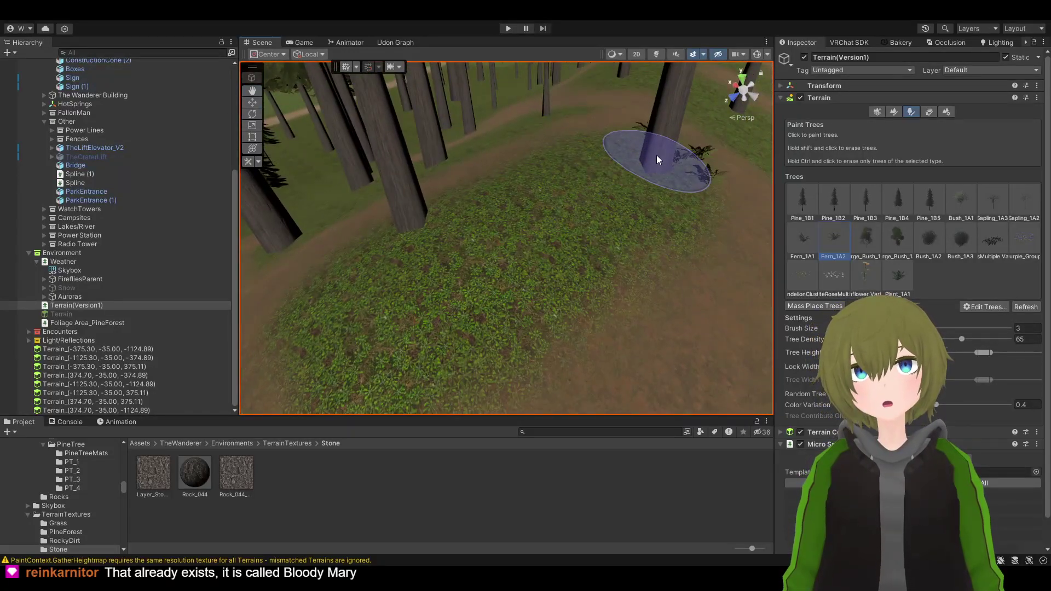
mouse_move(657, 159)
left_mouse_down()
mouse_move(606, 192)
mouse_move(445, 210)
mouse_move(383, 284)
mouse_move(524, 268)
mouse_move(576, 198)
left_mouse_up()
mouse_move(561, 211)
right_mouse_down()
mouse_move(549, 239)
mouse_move(853, 212)
mouse_move(874, 221)
right_mouse_up()
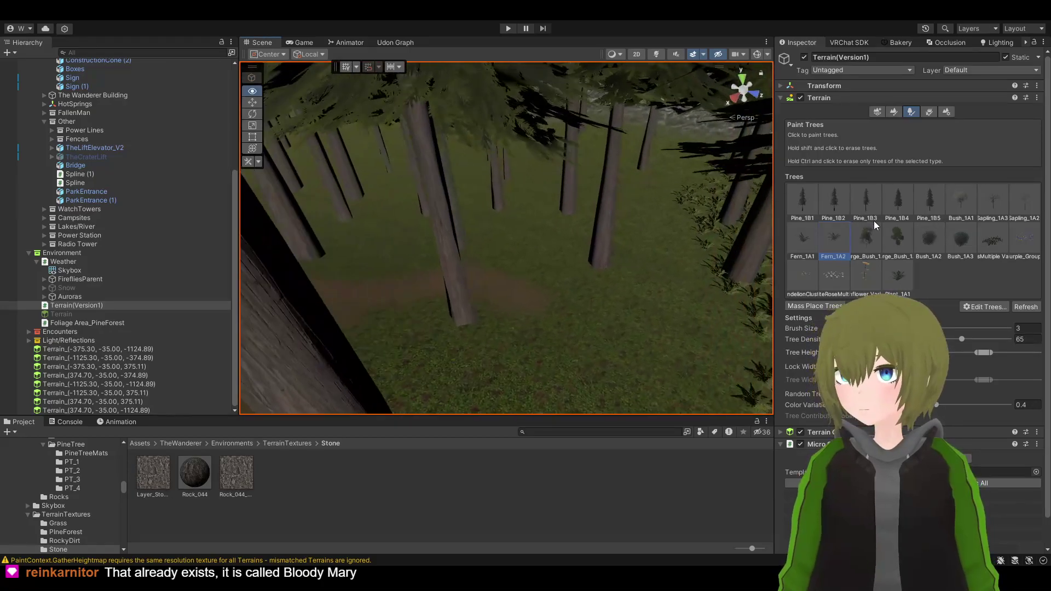
mouse_move(874, 221)
left_mouse_down("alt")
mouse_move(372, 181)
mouse_move(483, 164)
mouse_move(728, 218)
mouse_move(820, 209)
left_mouse_up("alt")
Paint a fern patch between the trunks and at another spot along the path
mouse_move(580, 284)
left_mouse_down()
mouse_move(438, 292)
mouse_move(392, 253)
mouse_move(485, 155)
mouse_move(515, 183)
mouse_move(540, 252)
mouse_move(615, 353)
mouse_move(794, 324)
mouse_move(806, 294)
mouse_move(767, 266)
mouse_move(719, 243)
mouse_move(635, 244)
left_mouse_up()
mouse_move(459, 251)
left_mouse_down()
mouse_move(704, 268)
mouse_move(479, 241)
mouse_move(735, 226)
mouse_move(725, 188)
mouse_move(589, 132)
left_mouse_up()
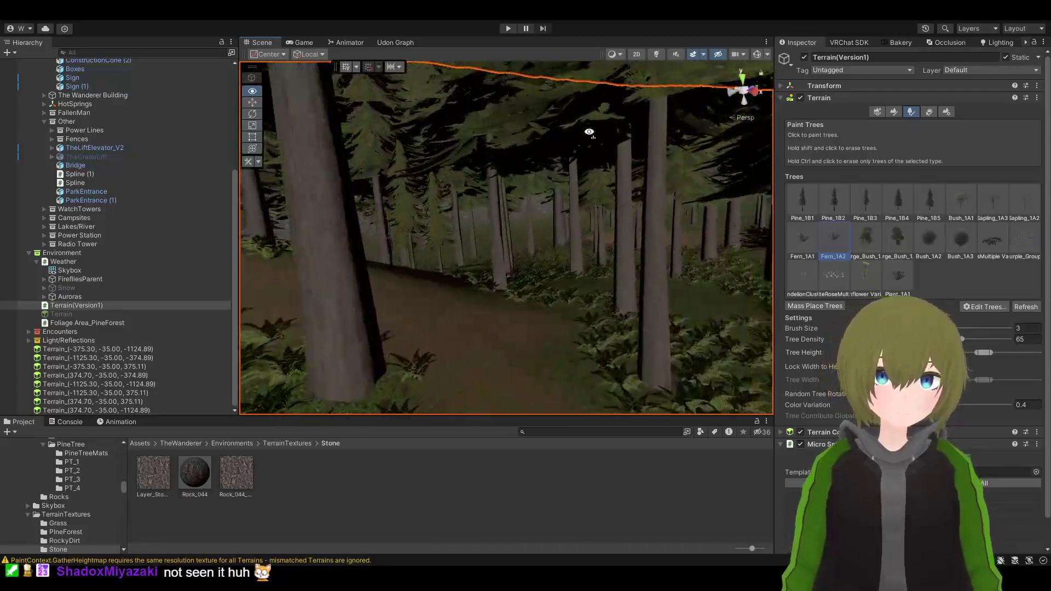
right_click_drag(589, 132, 20, 254)
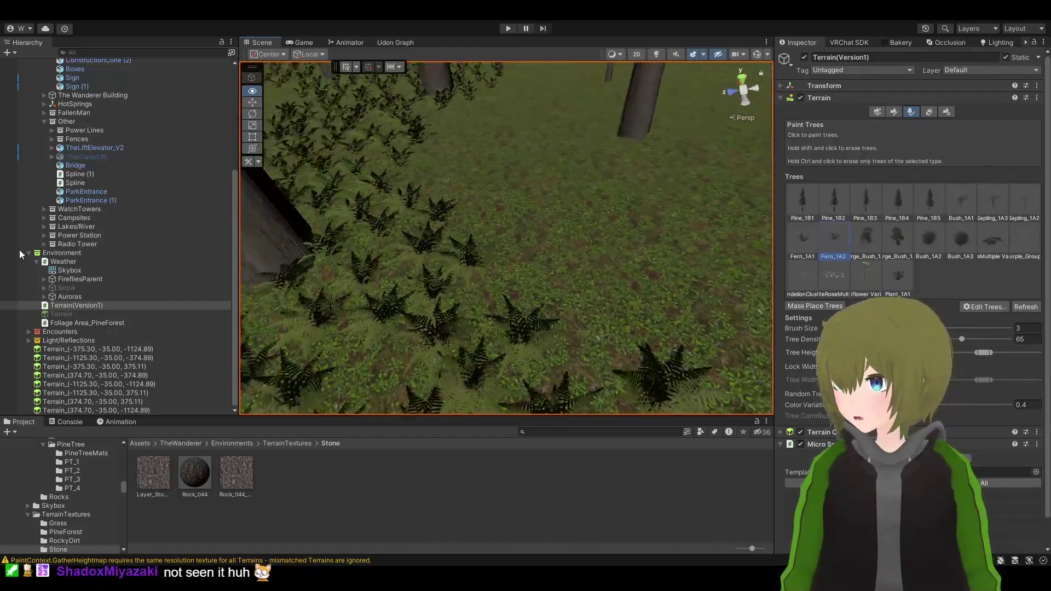
mouse_move(19, 250)
left_mouse_down("alt")
mouse_move(101, 251)
mouse_move(110, 206)
mouse_move(205, 214)
mouse_move(257, 242)
left_mouse_up("alt")
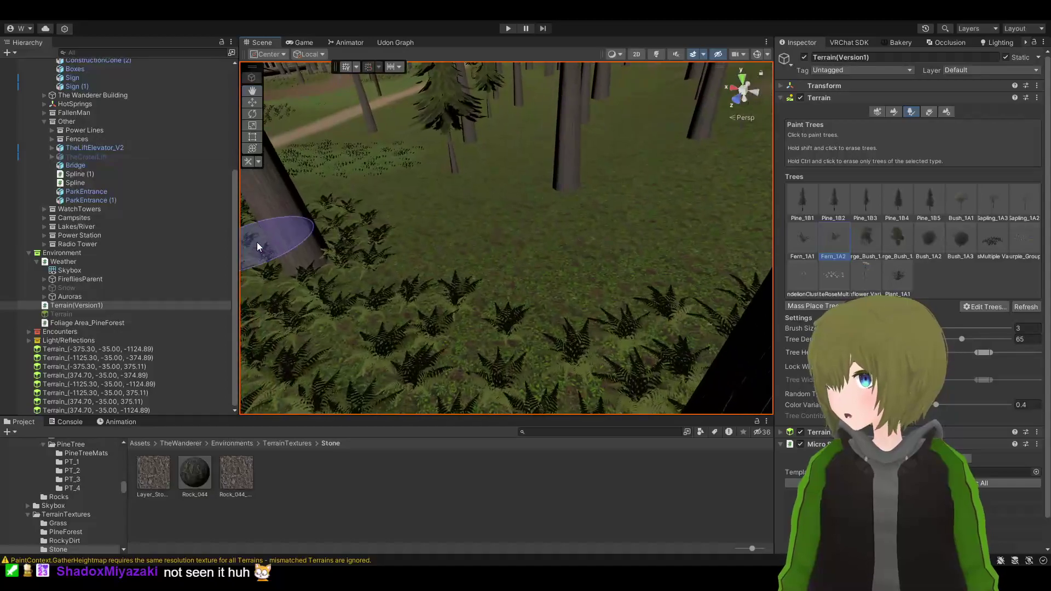
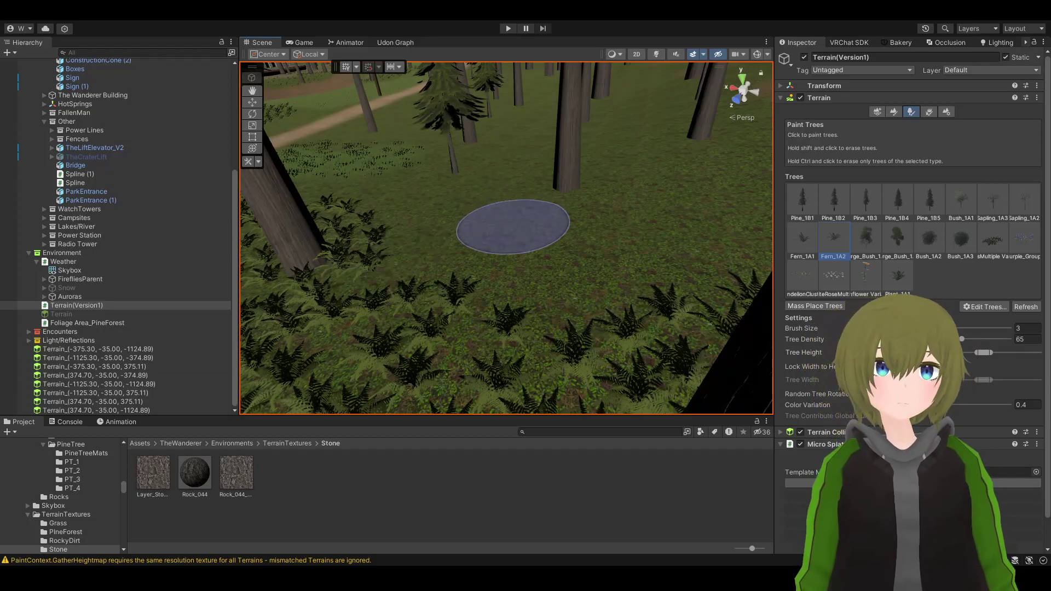
Find a bare clearing and paint Fern_1A2 across its floor
mouse_move(516, 294)
right_mouse_down()
mouse_move(575, 294)
mouse_move(608, 274)
mouse_move(672, 278)
mouse_move(626, 295)
mouse_move(622, 286)
mouse_move(652, 298)
mouse_move(813, 260)
right_mouse_up()
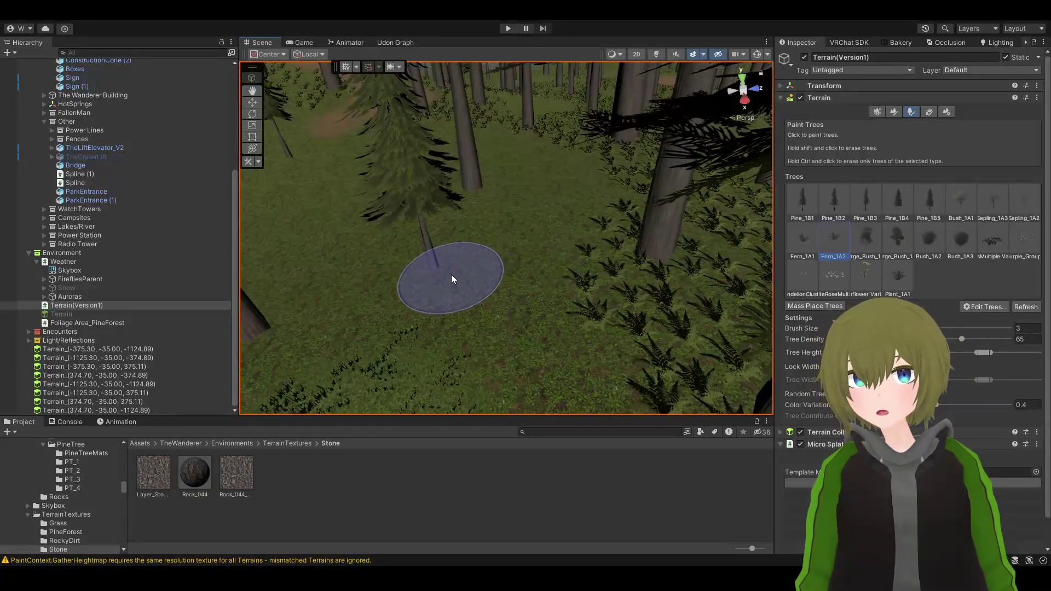
left_click_drag(437, 275, 599, 322)
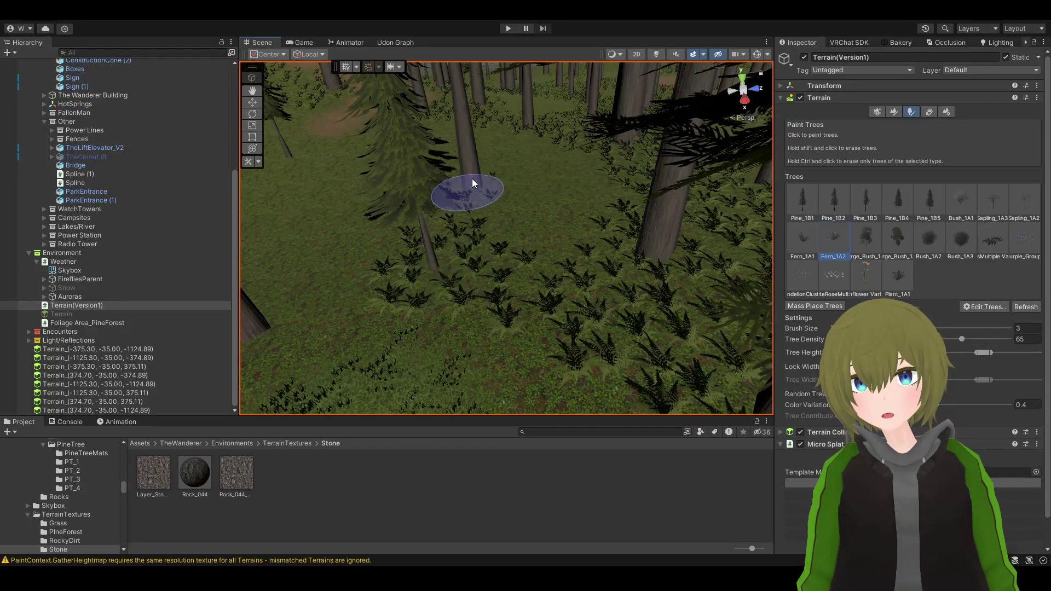
mouse_move(444, 256)
right_mouse_down()
mouse_move(478, 261)
mouse_move(116, 254)
mouse_move(128, 251)
right_mouse_up()
key("d")
right_click_drag(129, 250, 128, 251)
Brush a band of ferns from a pine trunk across the grass, then fly through to check
mouse_move(563, 306)
right_mouse_down()
mouse_move(587, 287)
mouse_move(572, 274)
mouse_move(580, 260)
mouse_move(550, 296)
right_mouse_up()
mouse_move(573, 218)
left_mouse_down()
mouse_move(422, 277)
mouse_move(527, 256)
left_mouse_up()
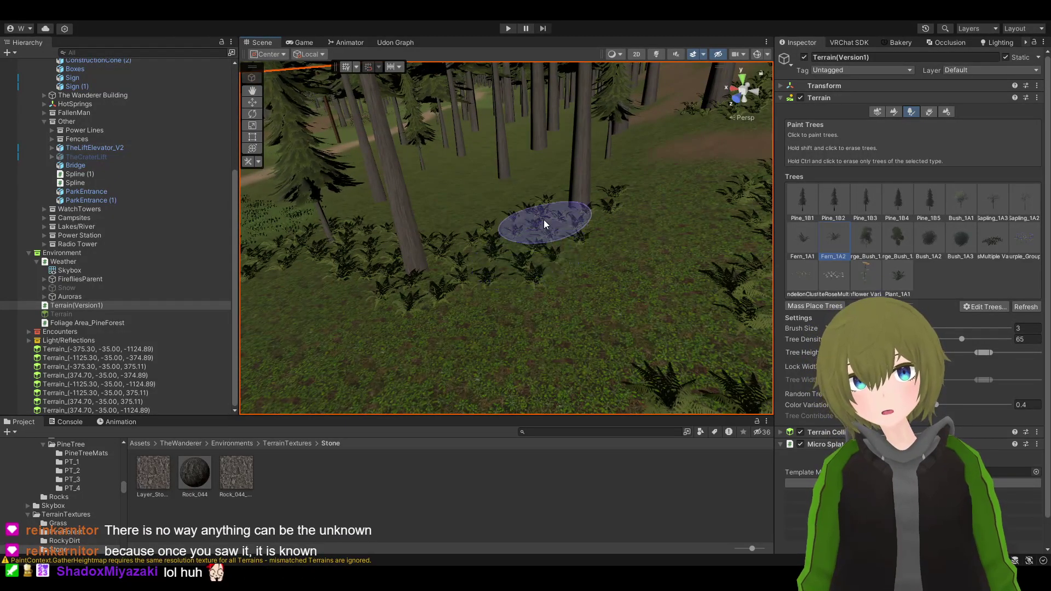
mouse_move(715, 191)
left_mouse_down()
mouse_move(727, 254)
mouse_move(604, 216)
left_mouse_up()
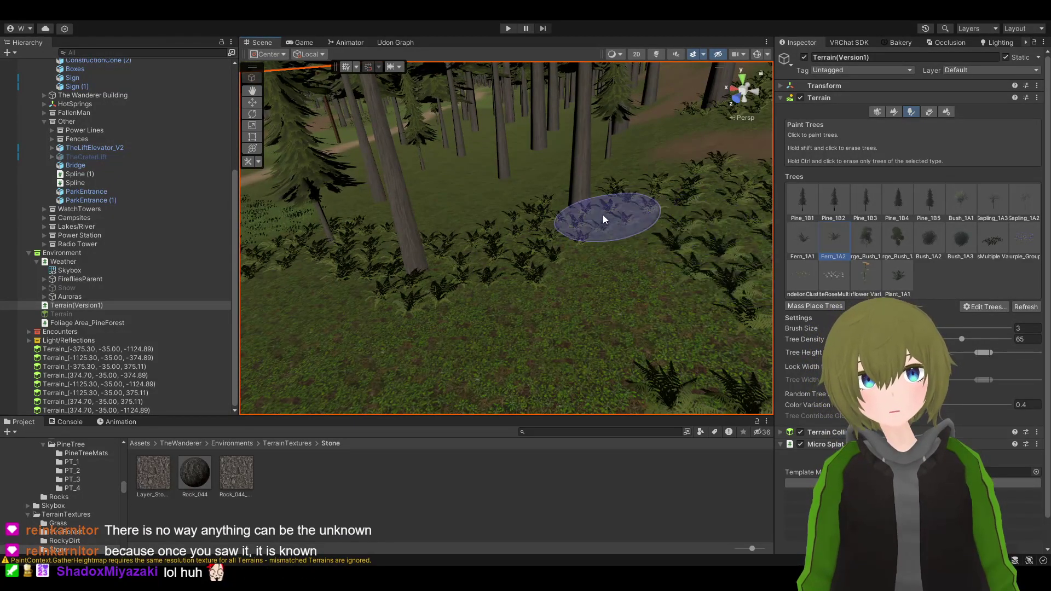
mouse_move(587, 212)
right_mouse_down()
mouse_move(679, 176)
mouse_move(669, 195)
mouse_move(557, 195)
mouse_move(698, 170)
mouse_move(634, 188)
mouse_move(667, 191)
right_mouse_up()
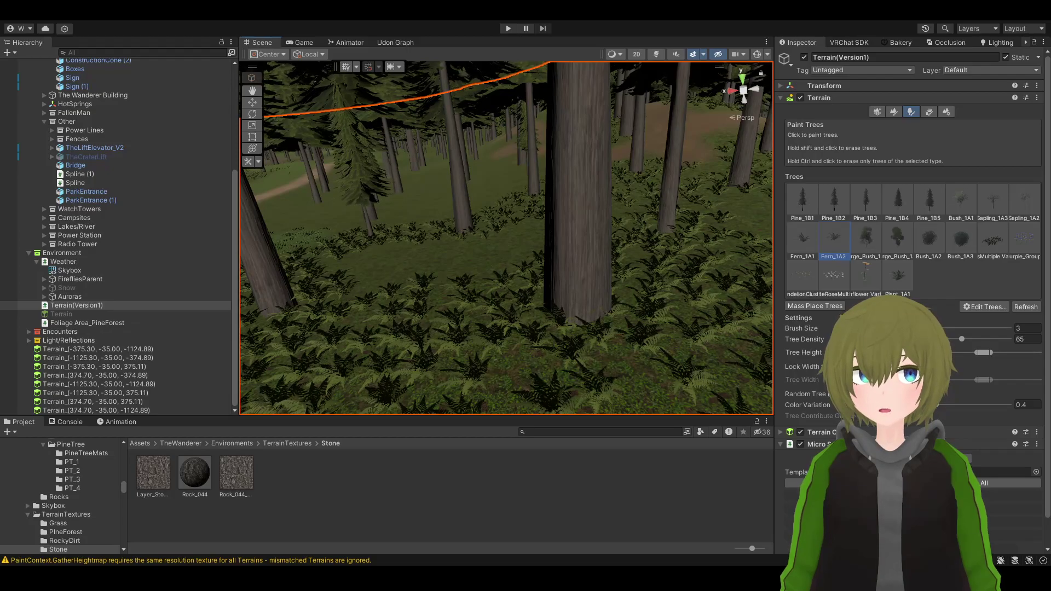
mouse_move(470, 306)
right_mouse_down()
mouse_move(509, 299)
mouse_move(488, 286)
mouse_move(718, 263)
mouse_move(606, 272)
mouse_move(561, 255)
mouse_move(532, 270)
mouse_move(625, 279)
mouse_move(672, 323)
right_mouse_up()
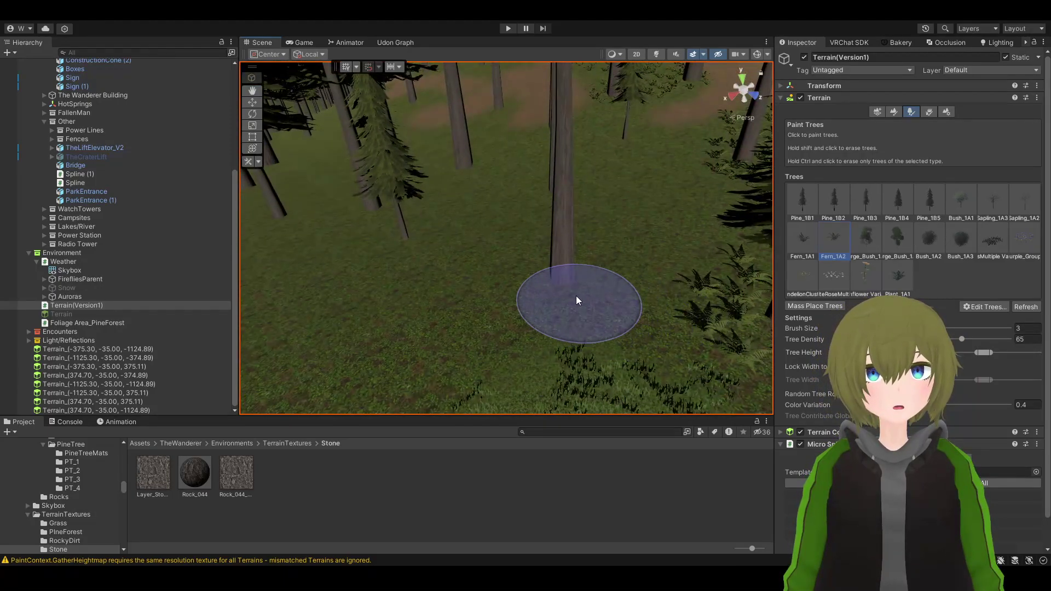
Paint ferns around the central tree trunk and beside the earlier fern cluster
mouse_move(577, 297)
left_mouse_down()
mouse_move(632, 292)
mouse_move(704, 306)
left_mouse_up()
mouse_move(612, 307)
right_mouse_down()
mouse_move(663, 296)
mouse_move(587, 310)
right_mouse_up()
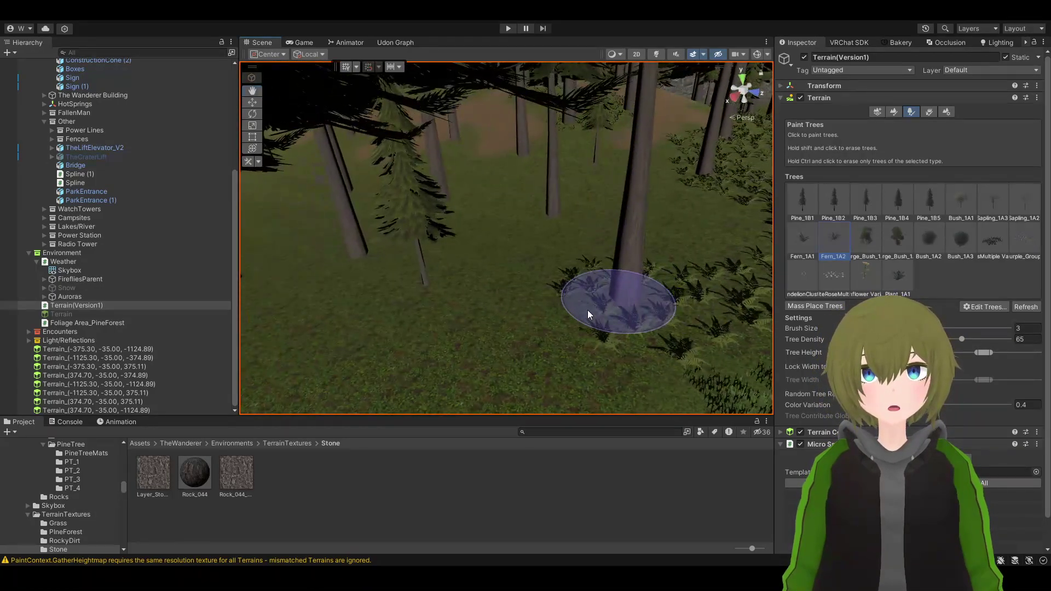
left_click_drag(361, 265, 360, 259)
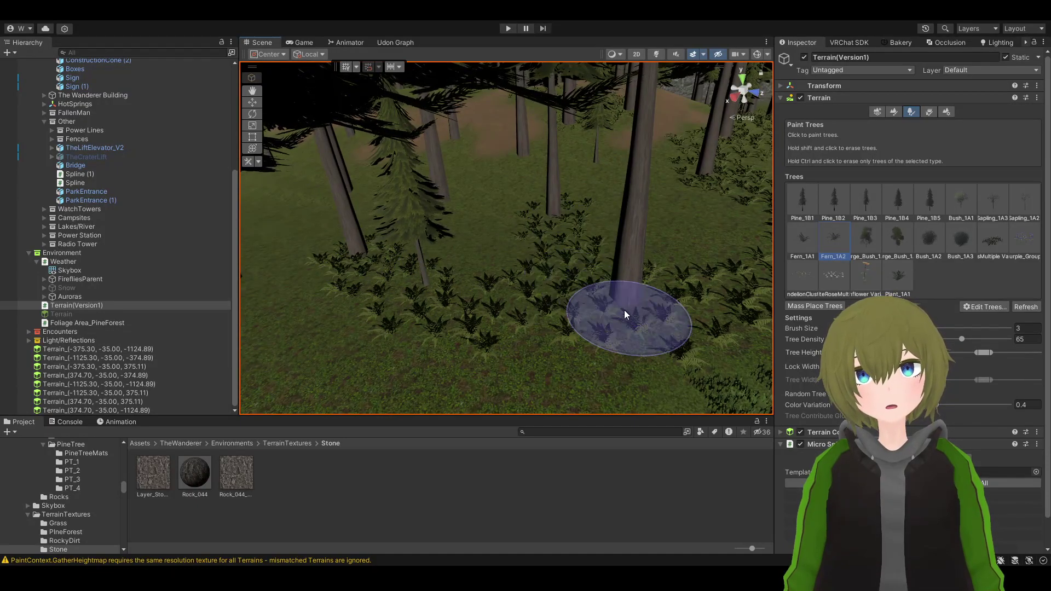
Paint ferns across the grass between the trees and on the ground among the pine trunks
mouse_move(624, 309)
right_mouse_down()
mouse_move(584, 332)
mouse_move(547, 296)
mouse_move(575, 227)
mouse_move(474, 283)
mouse_move(484, 282)
right_mouse_up()
mouse_move(591, 242)
left_mouse_down()
mouse_move(393, 314)
mouse_move(507, 225)
left_mouse_up()
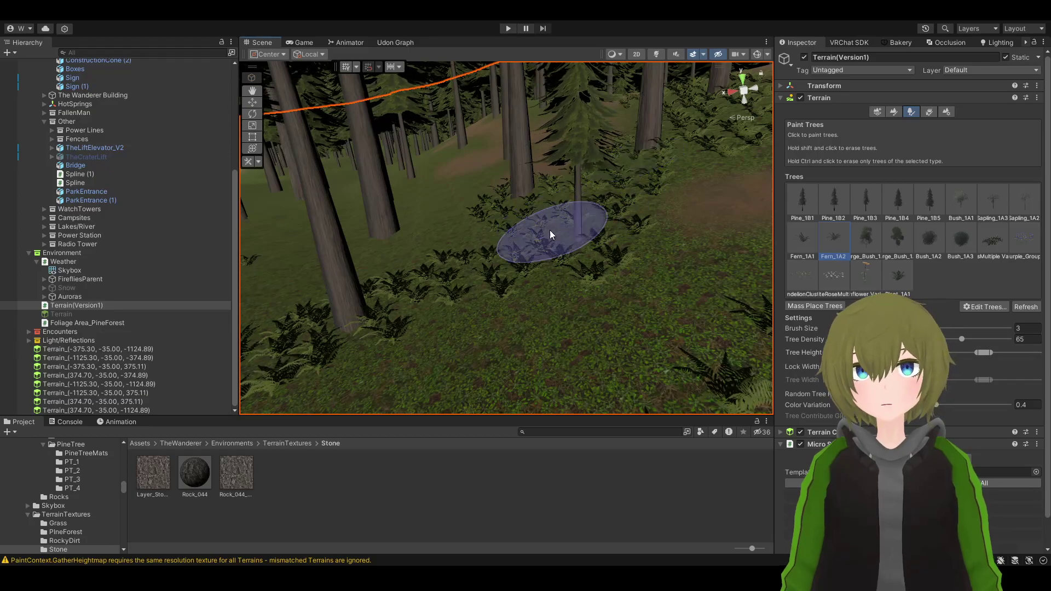
mouse_move(563, 236)
right_mouse_down()
mouse_move(427, 291)
mouse_move(625, 260)
right_mouse_up()
mouse_move(532, 199)
right_mouse_down()
mouse_move(766, 172)
mouse_move(411, 160)
mouse_move(474, 141)
mouse_move(511, 172)
right_mouse_up()
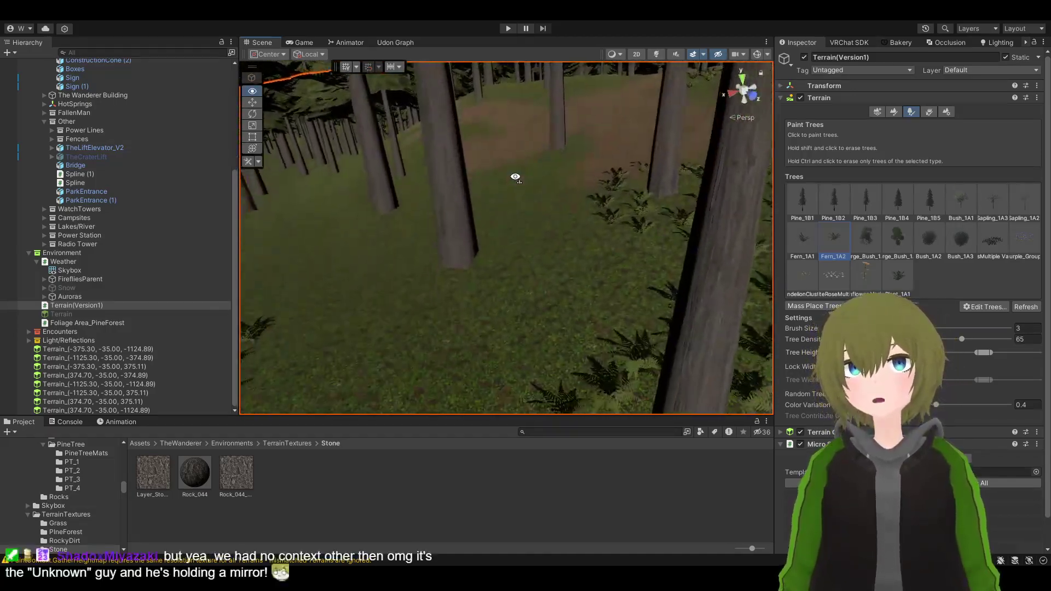
mouse_move(455, 256)
left_mouse_down()
mouse_move(597, 213)
mouse_move(554, 217)
left_mouse_up()
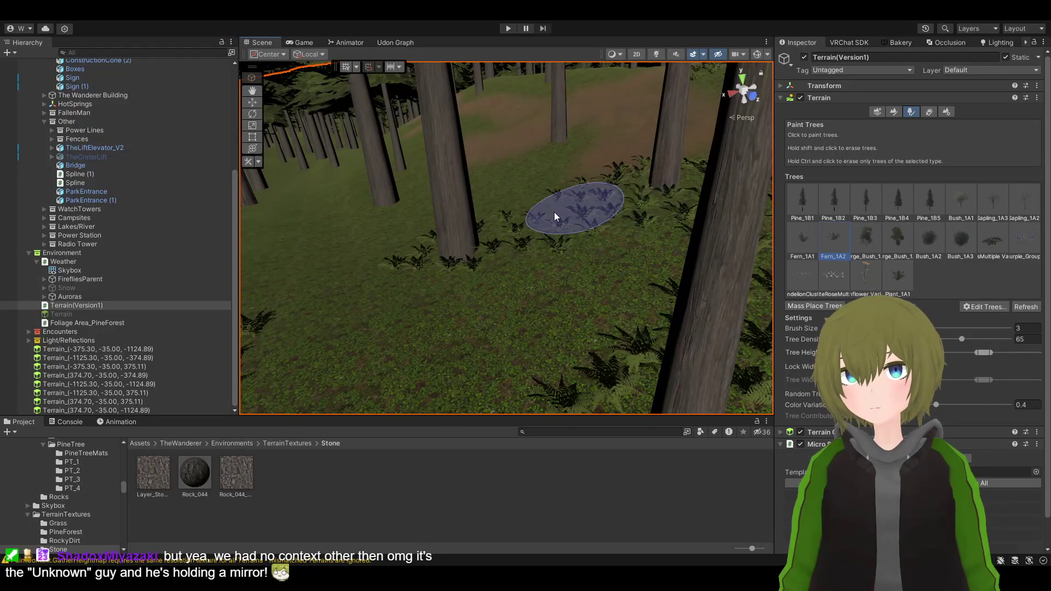
Add ferns behind and beside a trunk, plus a cluster with a line extending right
mouse_move(519, 230)
right_mouse_down()
mouse_move(439, 242)
mouse_move(451, 278)
right_mouse_up()
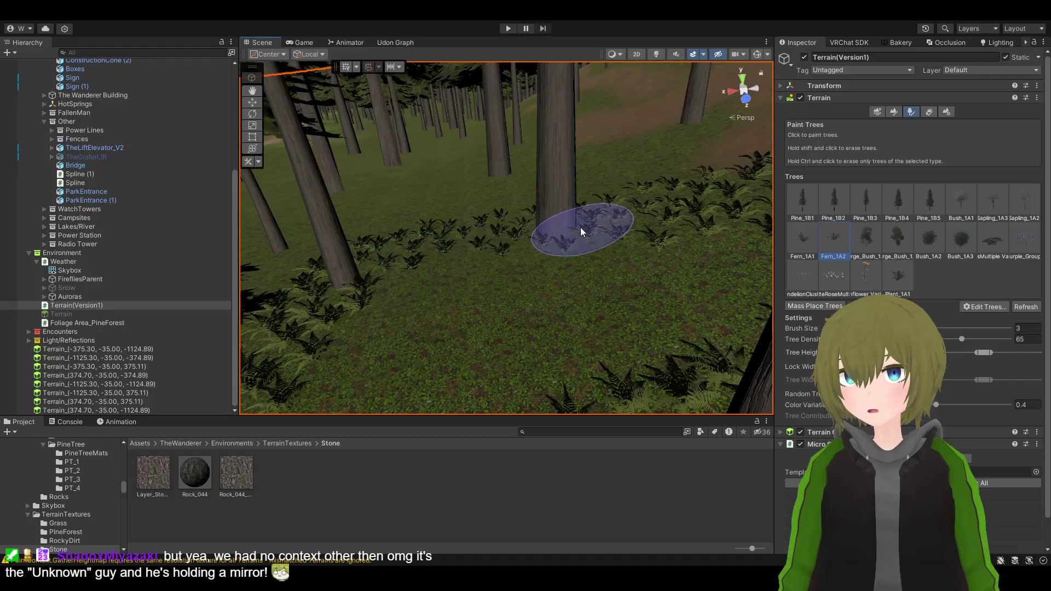
mouse_move(581, 228)
left_mouse_down()
mouse_move(573, 210)
mouse_move(484, 238)
left_mouse_up()
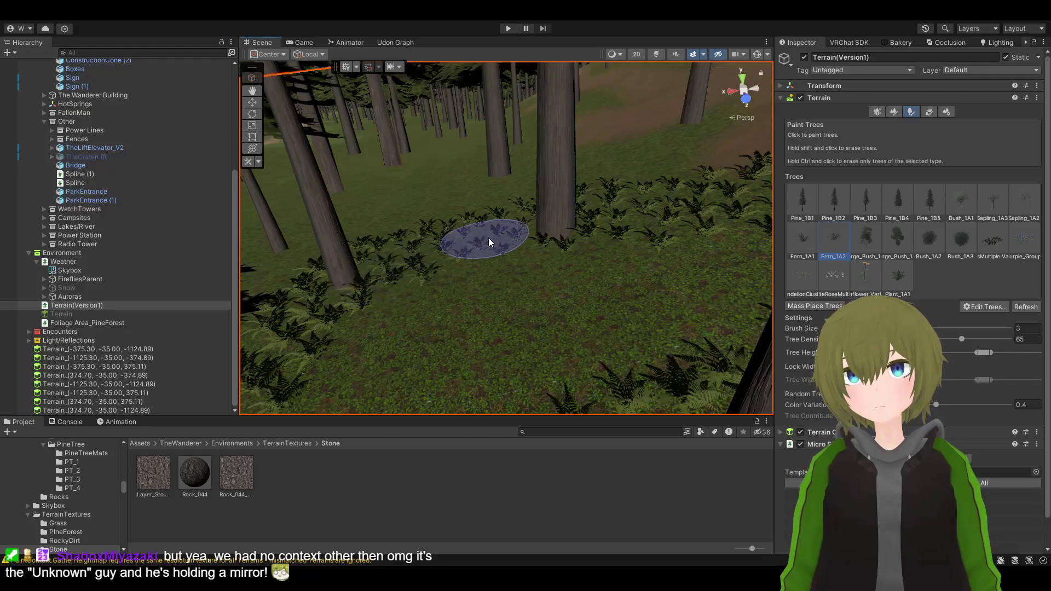
mouse_move(524, 247)
right_mouse_down()
mouse_move(369, 246)
mouse_move(246, 204)
mouse_move(193, 209)
mouse_move(355, 214)
mouse_move(455, 104)
mouse_move(679, 223)
mouse_move(613, 224)
right_mouse_up()
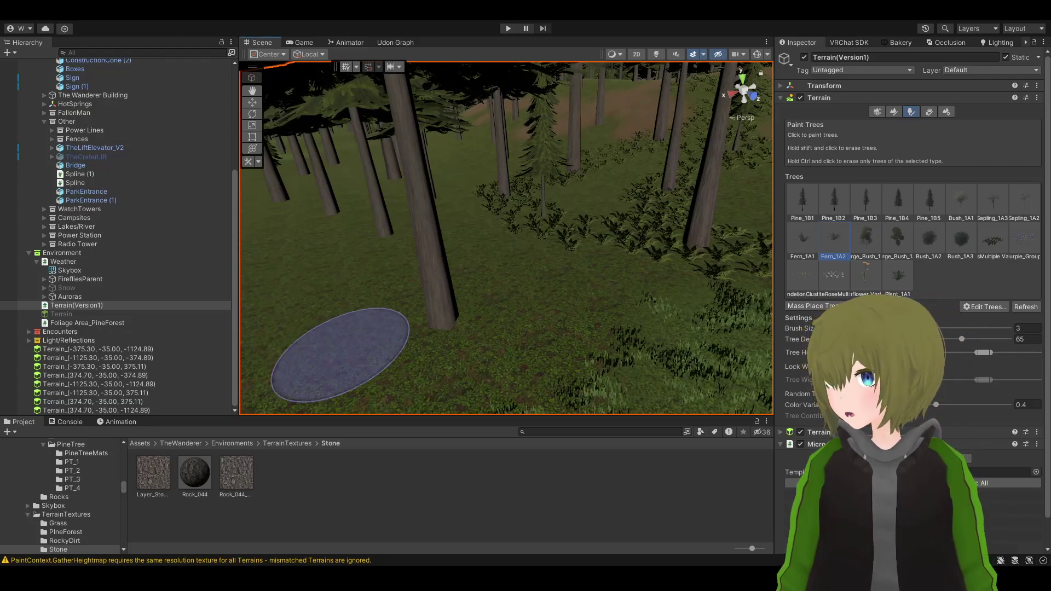
left_click(419, 346)
mouse_move(420, 345)
left_mouse_down()
mouse_move(489, 312)
mouse_move(644, 275)
left_mouse_up()
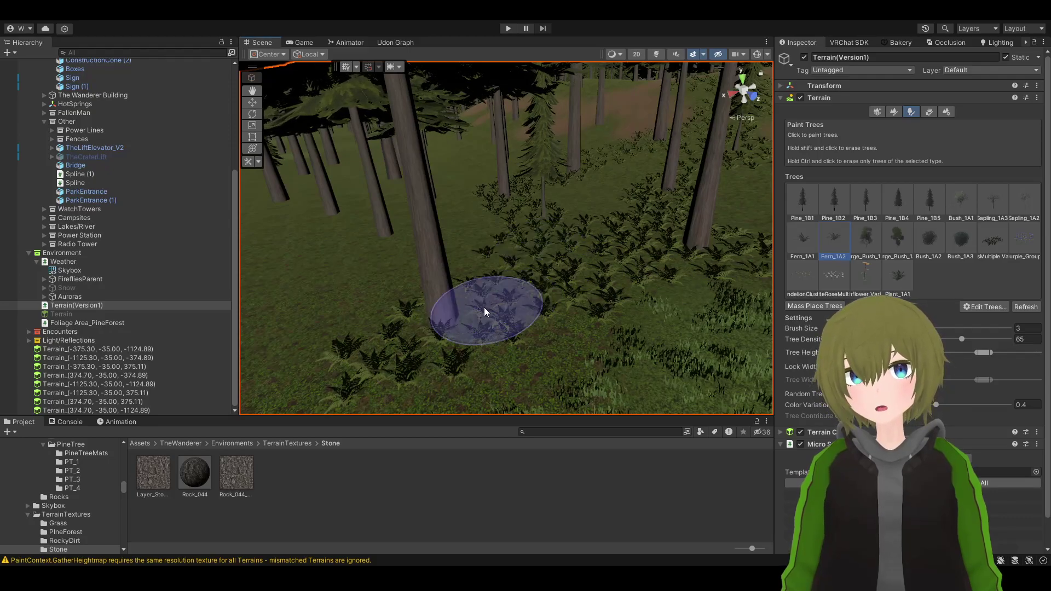
Paint ferns leftward from a trunk and across the grass beside the dirt path
mouse_move(438, 329)
right_mouse_down()
mouse_move(460, 312)
mouse_move(505, 328)
mouse_move(536, 270)
right_mouse_up()
mouse_move(487, 310)
right_mouse_down()
mouse_move(619, 261)
mouse_move(639, 307)
right_mouse_up()
mouse_move(561, 237)
left_mouse_down()
mouse_move(406, 277)
mouse_move(360, 248)
left_mouse_up()
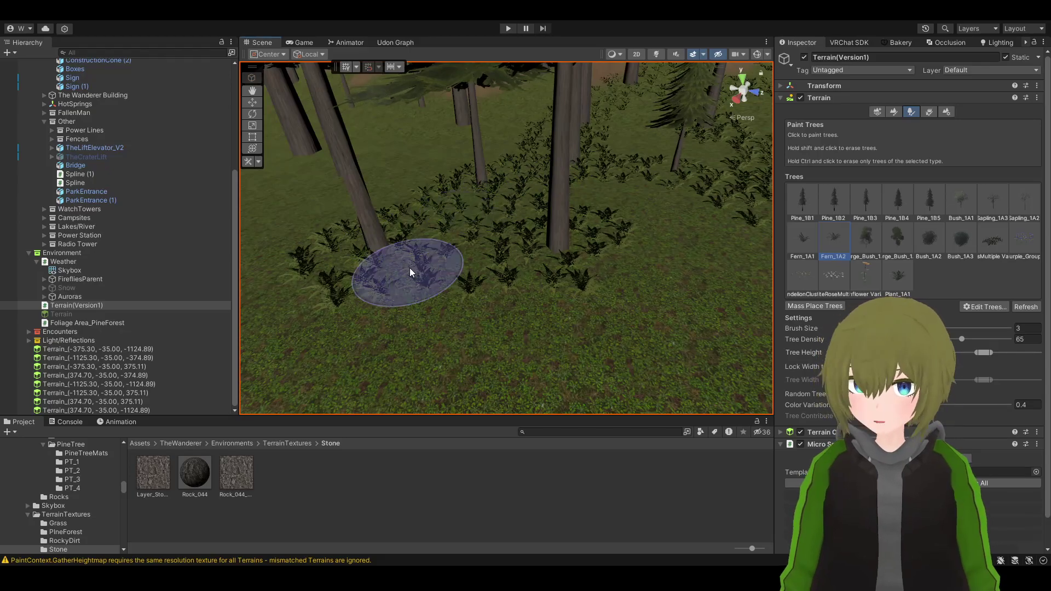
mouse_move(432, 261)
right_mouse_down()
mouse_move(394, 218)
mouse_move(537, 249)
mouse_move(671, 304)
mouse_move(328, 230)
mouse_move(388, 194)
mouse_move(469, 216)
mouse_move(497, 266)
right_mouse_up()
mouse_move(498, 266)
left_mouse_down()
mouse_move(528, 222)
mouse_move(715, 198)
mouse_move(594, 222)
mouse_move(488, 216)
left_mouse_up()
mouse_move(489, 215)
right_mouse_down()
mouse_move(439, 49)
mouse_move(498, 157)
right_mouse_up()
Erase the stray small pine from the grass using Pine_1B1 with Ctrl-click
left_click(413, 292, "shift")
right_click_drag(532, 324, 762, 208)
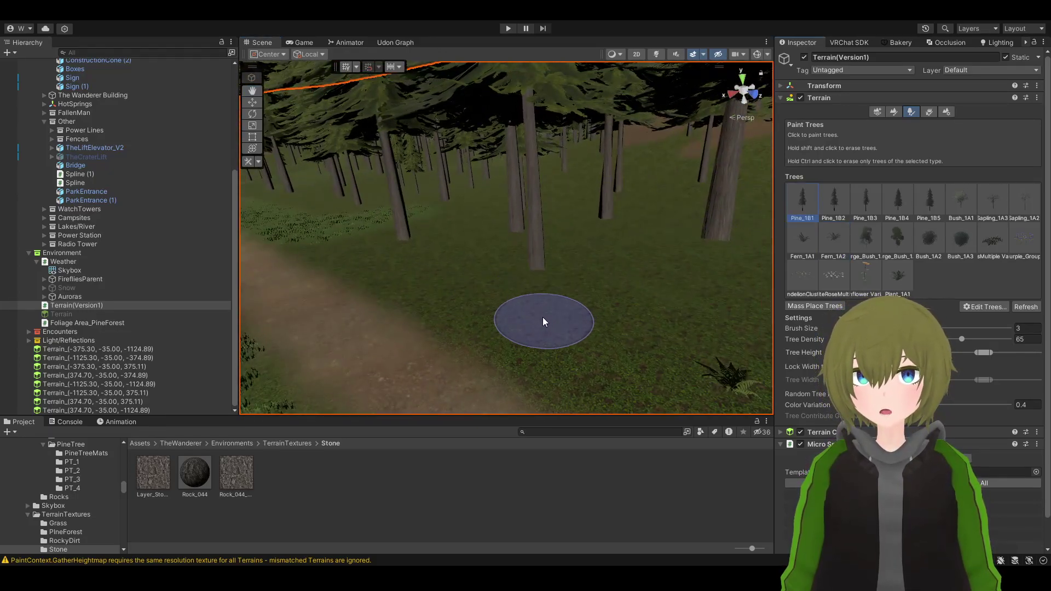
right_click_drag(543, 317, 649, 329)
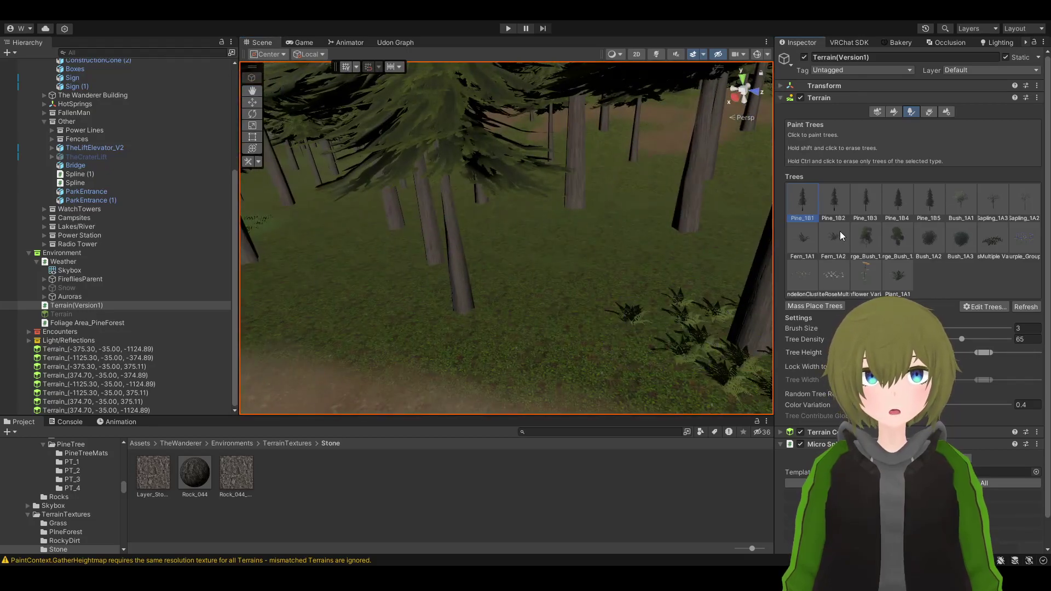
Paint Fern_1A2 across the grass, filling the mid-ground densely and left of the patch
mouse_move(601, 277)
left_mouse_down()
mouse_move(469, 306)
mouse_move(604, 351)
mouse_move(704, 342)
left_mouse_up()
mouse_move(543, 304)
right_mouse_down()
mouse_move(650, 281)
mouse_move(525, 284)
mouse_move(613, 296)
mouse_move(554, 279)
mouse_move(535, 312)
mouse_move(520, 276)
right_mouse_up()
mouse_move(478, 239)
left_mouse_down()
mouse_move(508, 255)
mouse_move(585, 258)
left_mouse_up()
mouse_move(647, 303)
left_mouse_down()
mouse_move(482, 249)
mouse_move(508, 269)
mouse_move(543, 339)
left_mouse_up()
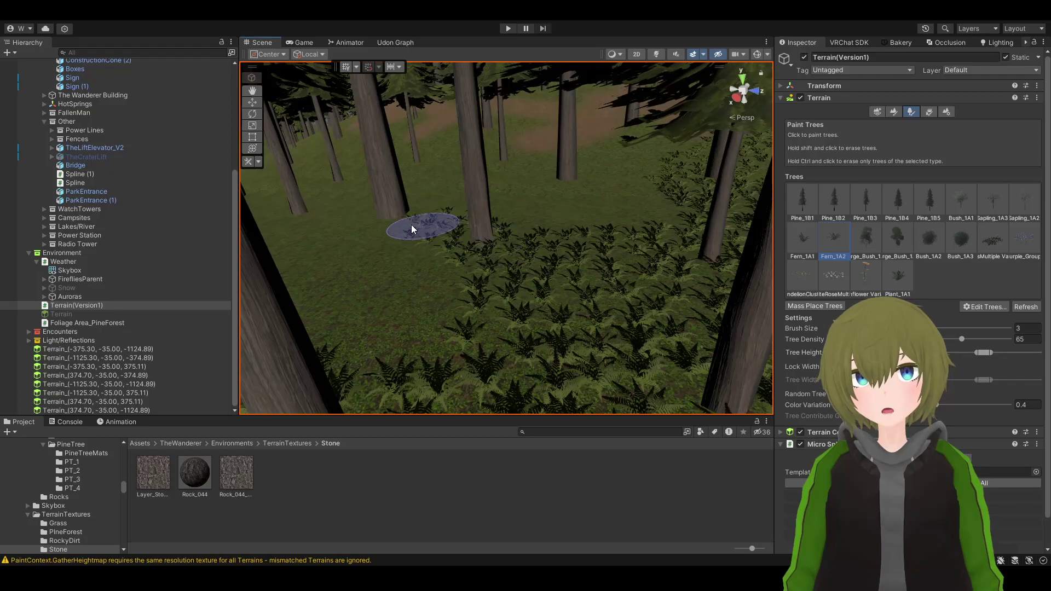
mouse_move(406, 208)
left_mouse_down()
mouse_move(374, 214)
mouse_move(387, 226)
mouse_move(413, 222)
mouse_move(422, 202)
left_mouse_up()
Paint ferns around the next tree and the tree to its right
mouse_move(393, 231)
right_mouse_down()
mouse_move(380, 216)
mouse_move(290, 215)
mouse_move(486, 201)
mouse_move(484, 161)
mouse_move(460, 164)
mouse_move(520, 145)
mouse_move(361, 144)
mouse_move(322, 188)
mouse_move(443, 204)
right_mouse_up()
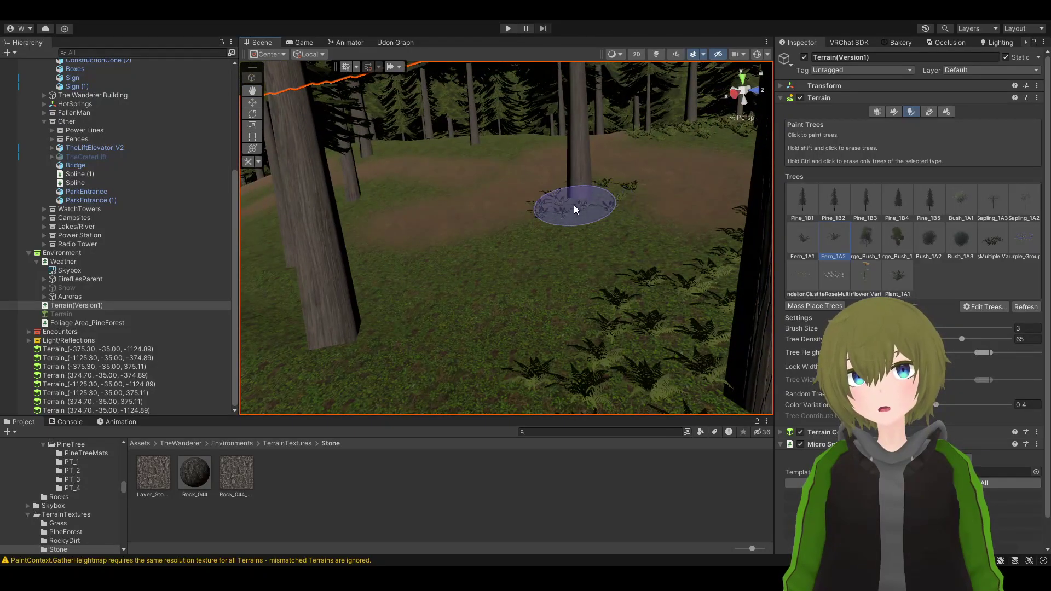
mouse_move(590, 241)
right_mouse_down()
mouse_move(521, 242)
mouse_move(442, 288)
right_mouse_up()
mouse_move(665, 386)
right_mouse_down()
mouse_move(570, 323)
mouse_move(504, 380)
mouse_move(523, 267)
right_mouse_up()
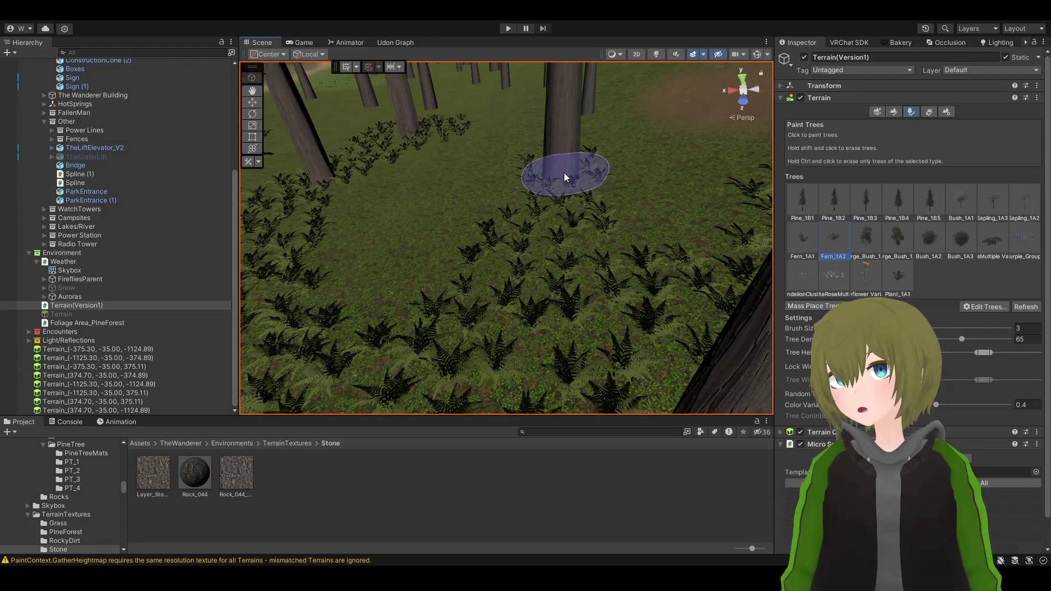
mouse_move(564, 172)
right_mouse_down()
mouse_move(780, 155)
mouse_move(554, 244)
right_mouse_up()
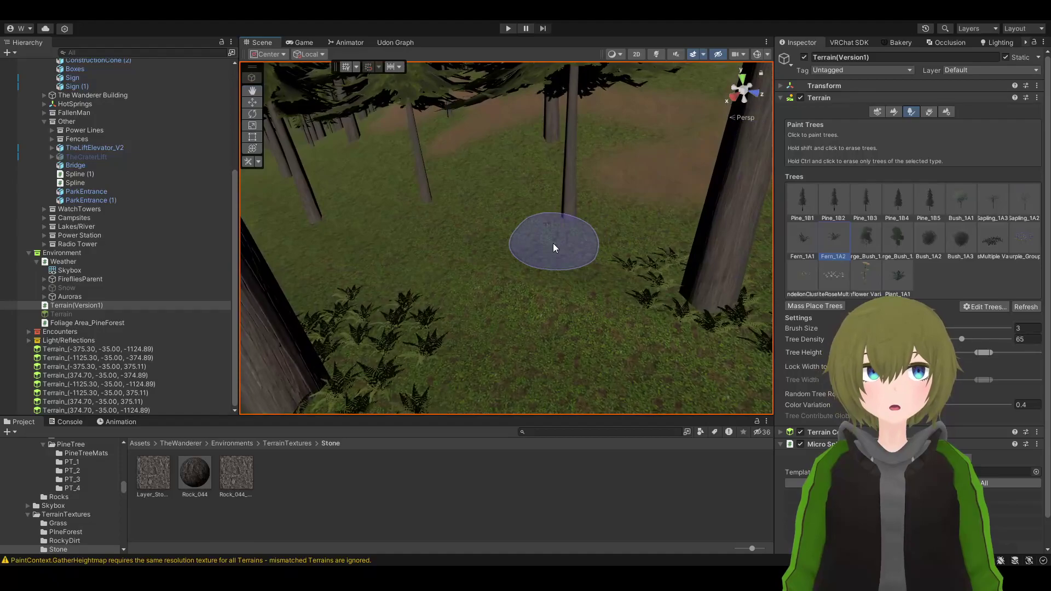
mouse_move(571, 219)
left_mouse_down()
mouse_move(655, 274)
mouse_move(642, 274)
left_mouse_up()
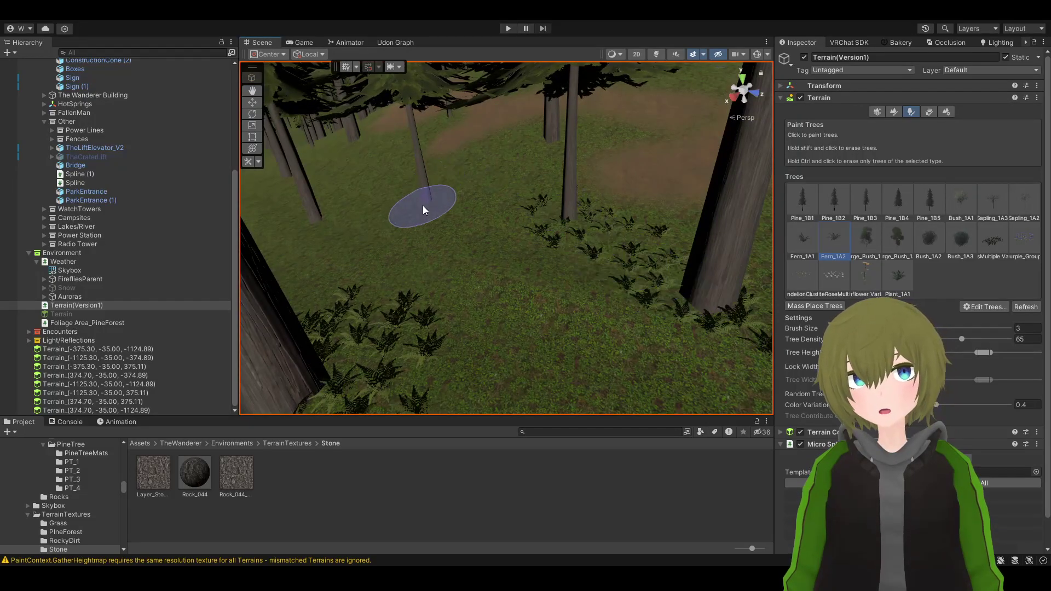
mouse_move(443, 199)
left_mouse_down()
mouse_move(560, 145)
mouse_move(522, 150)
mouse_move(536, 209)
left_mouse_up()
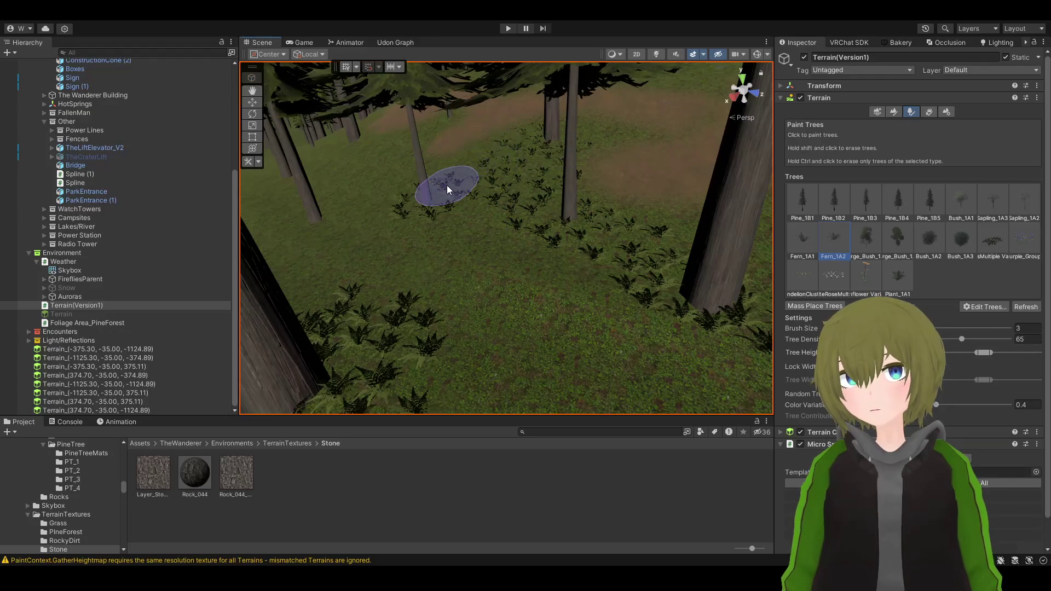
mouse_move(447, 189)
right_mouse_down()
mouse_move(418, 219)
mouse_move(394, 219)
mouse_move(629, 191)
mouse_move(732, 156)
mouse_move(620, 176)
mouse_move(369, 175)
mouse_move(243, 203)
right_mouse_up()
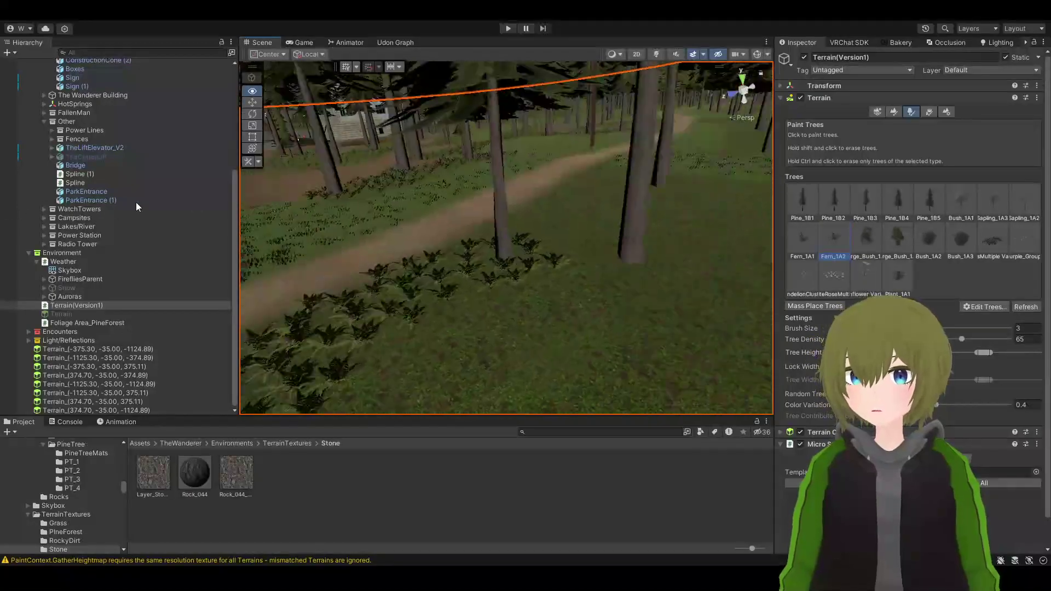
Paint a band of ferns across the ground near the dirt path and along its left side
mouse_move(137, 206)
right_mouse_down()
mouse_move(277, 230)
mouse_move(483, 245)
mouse_move(564, 219)
right_mouse_up()
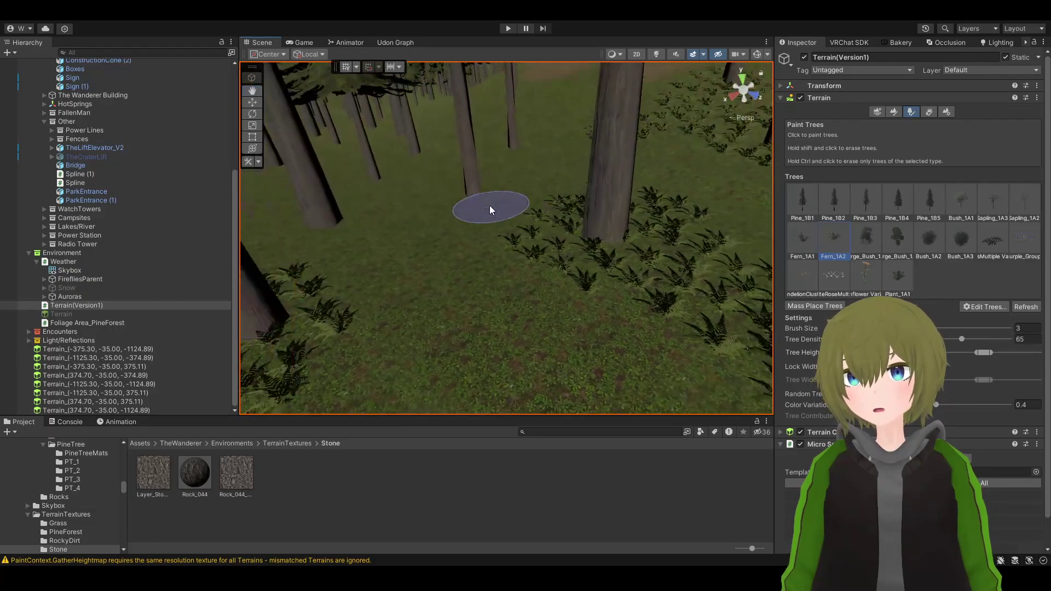
mouse_move(478, 201)
left_mouse_down()
mouse_move(468, 191)
mouse_move(380, 219)
left_mouse_up()
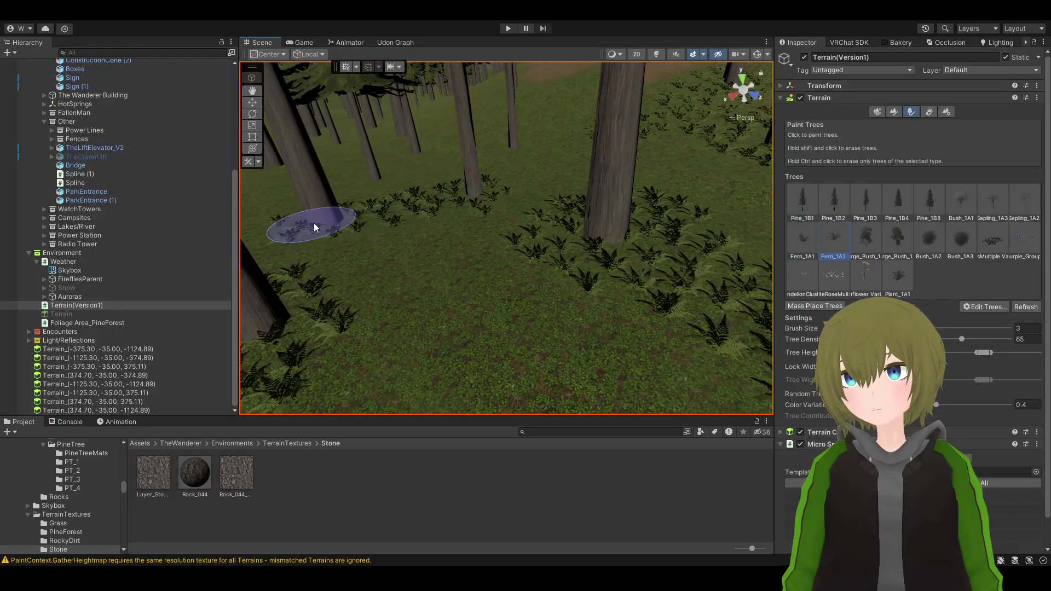
mouse_move(310, 267)
left_mouse_down()
mouse_move(317, 289)
mouse_move(422, 207)
mouse_move(486, 201)
mouse_move(589, 221)
left_mouse_up()
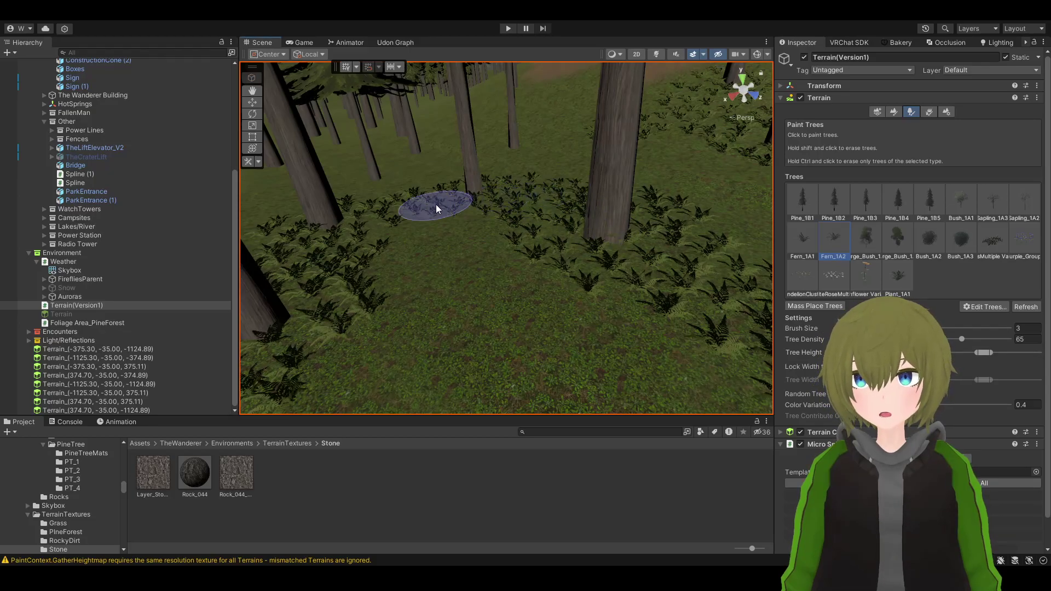
Fill the ground beside a tree and around its trunk base with ferns
mouse_move(503, 225)
right_mouse_down()
mouse_move(493, 246)
mouse_move(588, 233)
mouse_move(735, 174)
mouse_move(650, 145)
mouse_move(566, 155)
mouse_move(540, 141)
mouse_move(439, 140)
mouse_move(385, 240)
mouse_move(394, 206)
mouse_move(498, 227)
mouse_move(484, 244)
right_mouse_up()
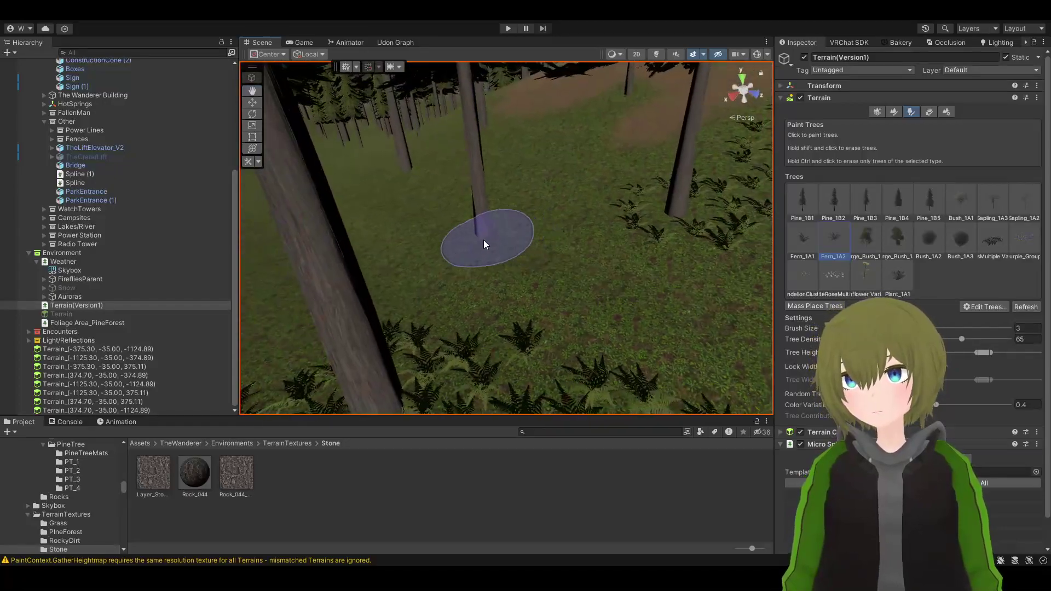
mouse_move(495, 233)
left_mouse_down()
mouse_move(652, 214)
mouse_move(492, 228)
left_mouse_up()
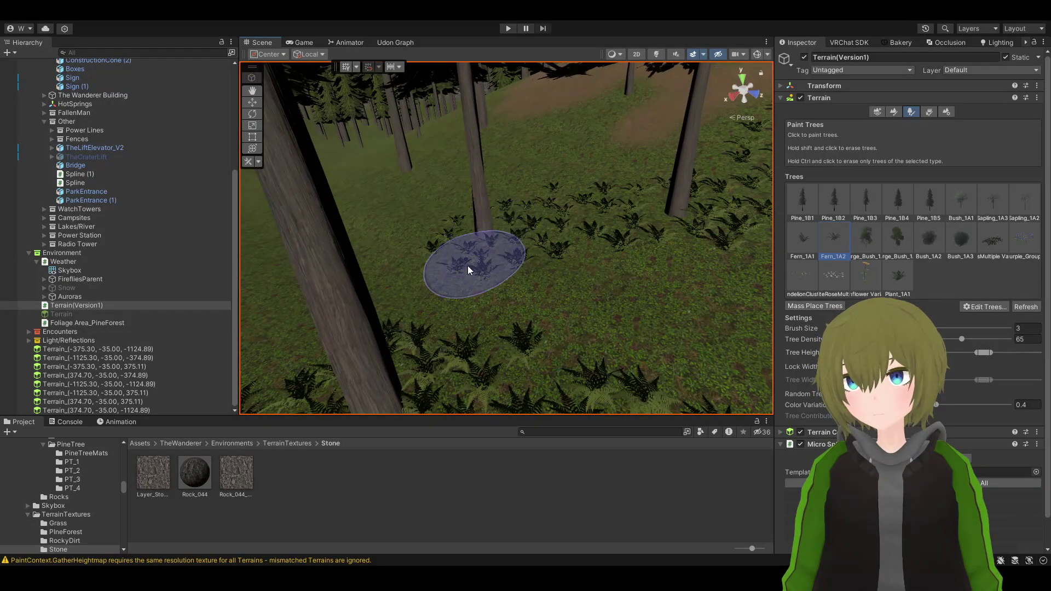
mouse_move(467, 265)
left_mouse_down()
mouse_move(466, 377)
mouse_move(507, 214)
left_mouse_up()
mouse_move(507, 213)
right_mouse_down()
mouse_move(277, 181)
mouse_move(277, 169)
mouse_move(469, 188)
mouse_move(573, 216)
mouse_move(520, 262)
right_mouse_up()
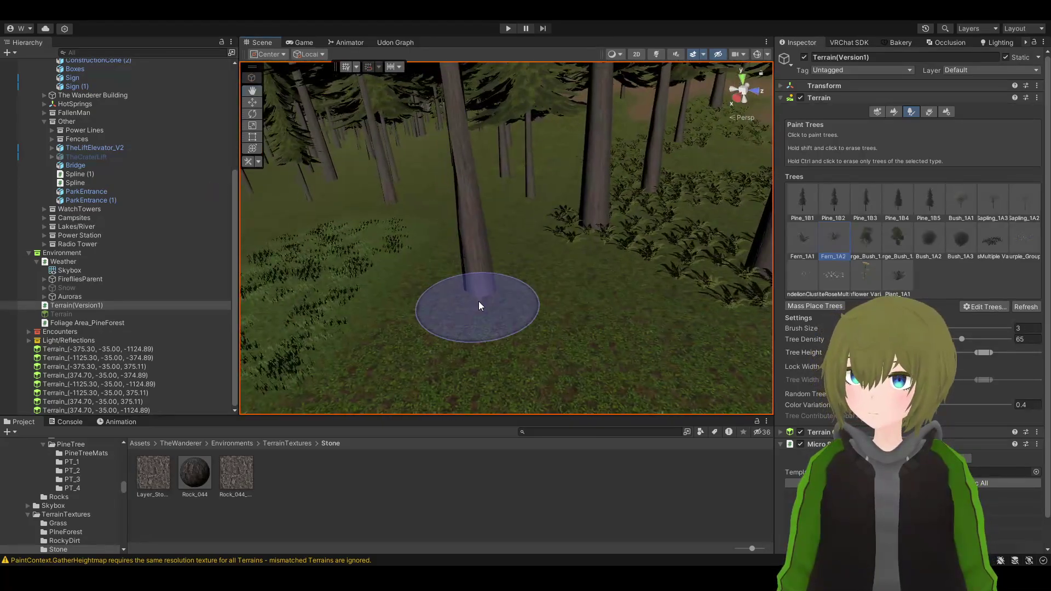
left_click_drag(480, 301, 487, 293)
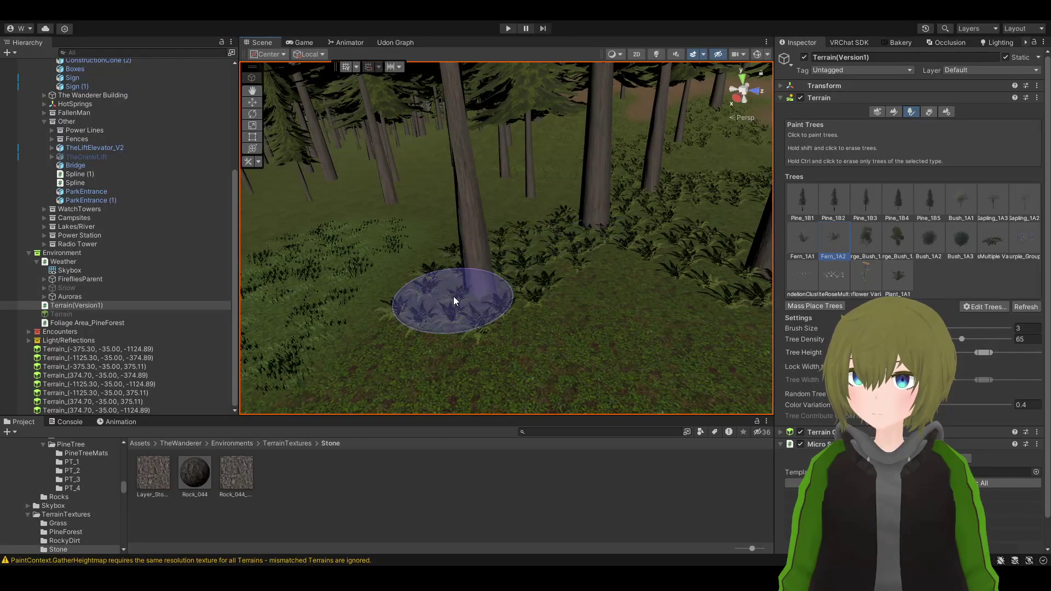
mouse_move(446, 298)
right_mouse_down()
mouse_move(469, 298)
mouse_move(473, 318)
mouse_move(482, 280)
mouse_move(511, 307)
mouse_move(504, 301)
mouse_move(601, 306)
mouse_move(620, 277)
mouse_move(499, 244)
mouse_move(517, 250)
right_mouse_up()
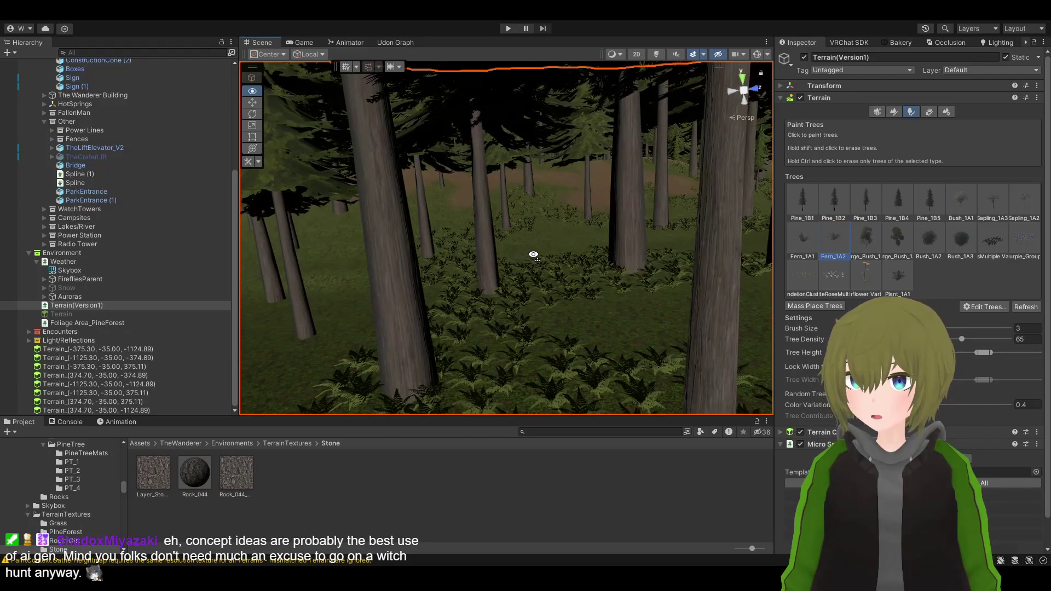
mouse_move(537, 254)
right_mouse_down()
mouse_move(629, 237)
mouse_move(627, 197)
mouse_move(650, 212)
mouse_move(636, 195)
mouse_move(600, 216)
mouse_move(451, 225)
mouse_move(410, 205)
mouse_move(353, 206)
mouse_move(340, 211)
mouse_move(401, 250)
mouse_move(484, 228)
mouse_move(280, 305)
mouse_move(253, 352)
mouse_move(280, 294)
mouse_move(436, 303)
mouse_move(420, 316)
mouse_move(433, 314)
right_mouse_up()
Paint a fern cluster at a trunk base and a line of ferns up the slope
left_click(548, 278)
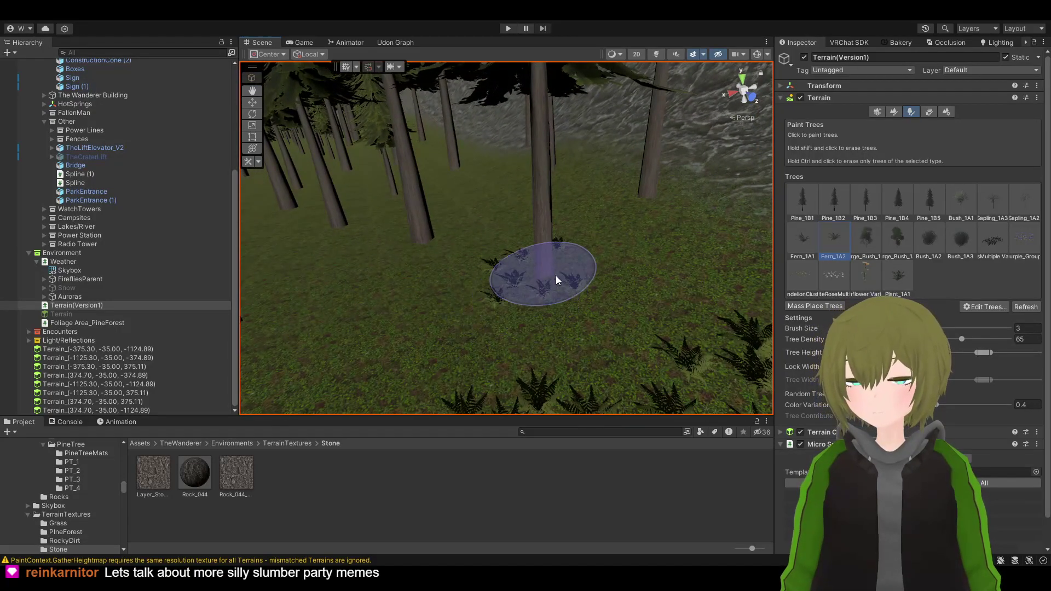
mouse_move(562, 342)
left_mouse_down()
mouse_move(574, 260)
mouse_move(632, 201)
left_mouse_up()
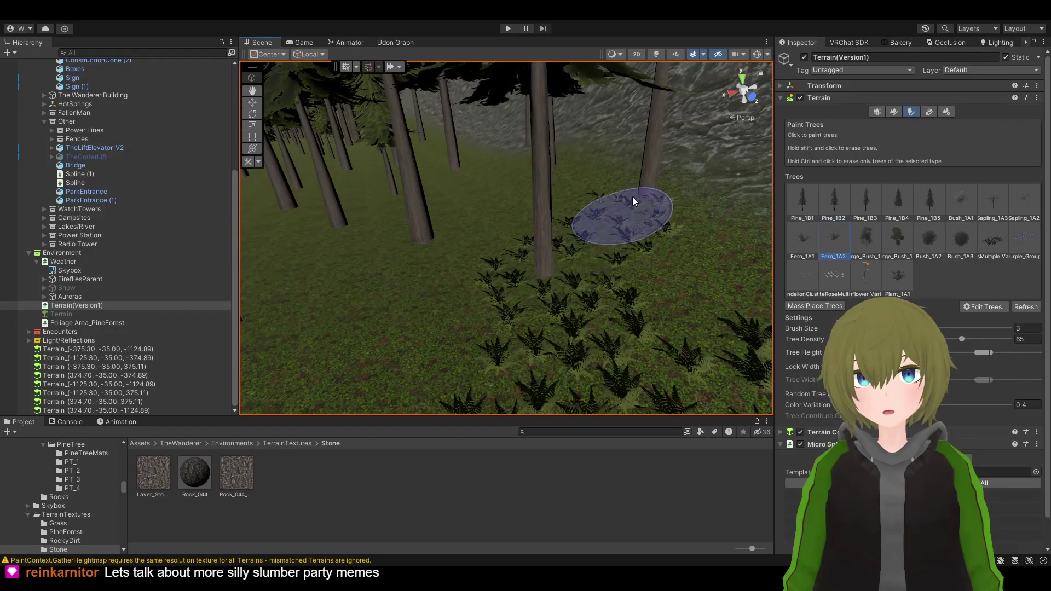
mouse_move(614, 208)
right_mouse_down()
mouse_move(234, 252)
mouse_move(322, 279)
mouse_move(559, 289)
mouse_move(587, 327)
mouse_move(441, 193)
right_mouse_up()
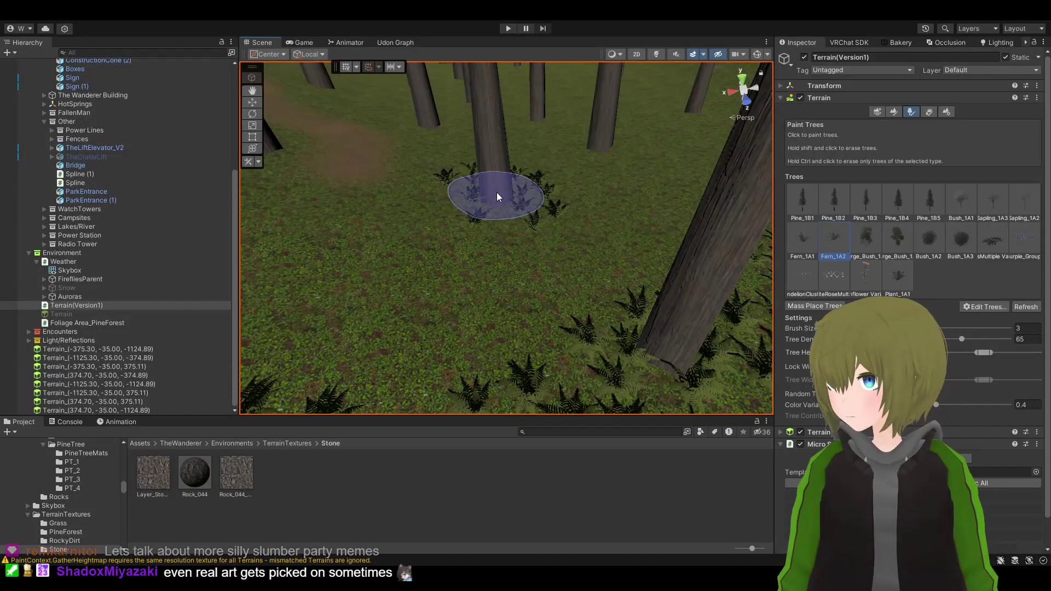
Add ferns around another trunk, from the trunk toward the foreground
mouse_move(497, 192)
left_mouse_down()
mouse_move(541, 271)
mouse_move(620, 353)
mouse_move(406, 403)
mouse_move(472, 287)
mouse_move(484, 212)
left_mouse_up()
mouse_move(485, 213)
right_mouse_down()
mouse_move(500, 216)
mouse_move(563, 128)
mouse_move(547, 187)
mouse_move(485, 218)
right_mouse_up()
mouse_move(422, 262)
left_mouse_down()
mouse_move(425, 285)
mouse_move(481, 201)
left_mouse_up()
mouse_move(448, 191)
right_mouse_down()
mouse_move(446, 179)
mouse_move(312, 155)
mouse_move(465, 207)
right_mouse_up()
mouse_move(461, 195)
left_mouse_down()
mouse_move(553, 279)
mouse_move(448, 211)
left_mouse_up()
Paint a strip and a row of ferns leftward, then up from the lower left toward the trees
mouse_move(440, 255)
right_mouse_down()
mouse_move(638, 260)
mouse_move(442, 247)
mouse_move(563, 270)
mouse_move(482, 239)
right_mouse_up()
mouse_move(482, 239)
left_mouse_down()
mouse_move(526, 243)
mouse_move(675, 306)
mouse_move(500, 232)
left_mouse_up()
mouse_move(412, 210)
left_mouse_down()
mouse_move(374, 197)
mouse_move(301, 219)
left_mouse_up()
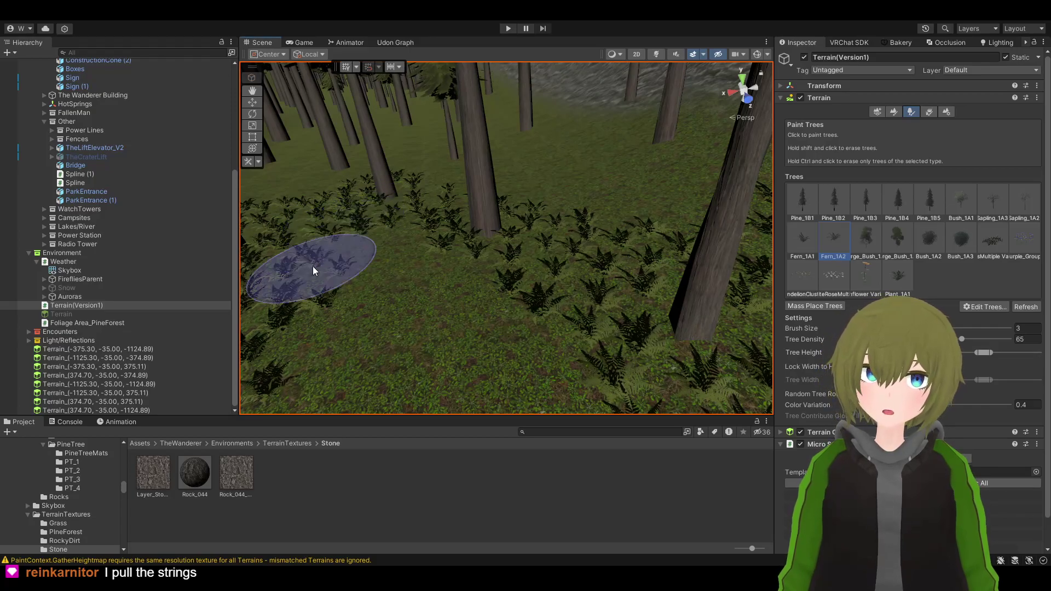
mouse_move(313, 267)
left_mouse_down()
mouse_move(392, 189)
mouse_move(393, 199)
mouse_move(426, 183)
left_mouse_up()
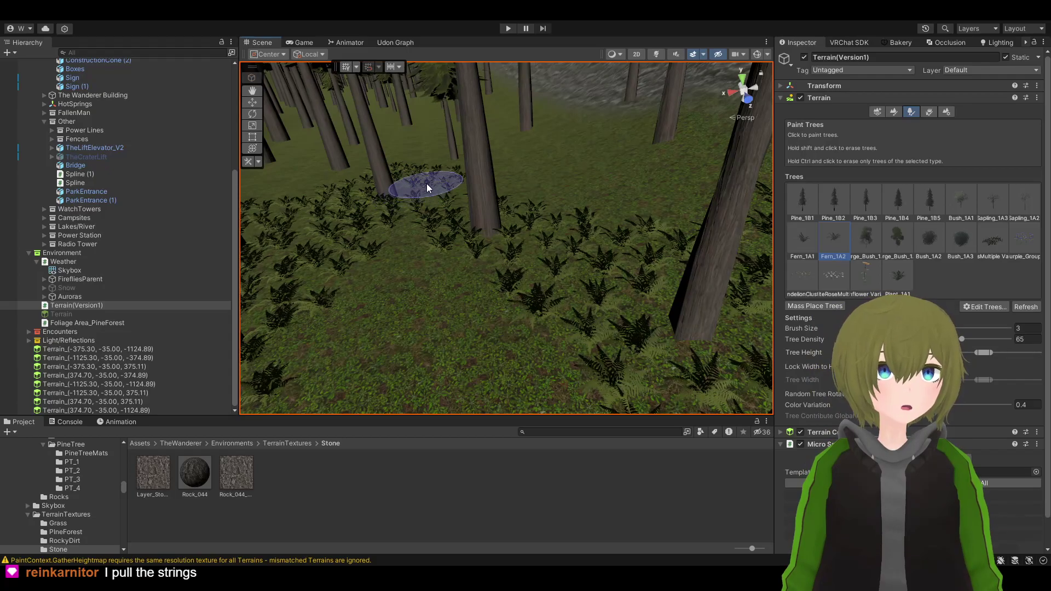
mouse_move(426, 183)
right_mouse_down()
mouse_move(336, 172)
mouse_move(361, 124)
right_mouse_up()
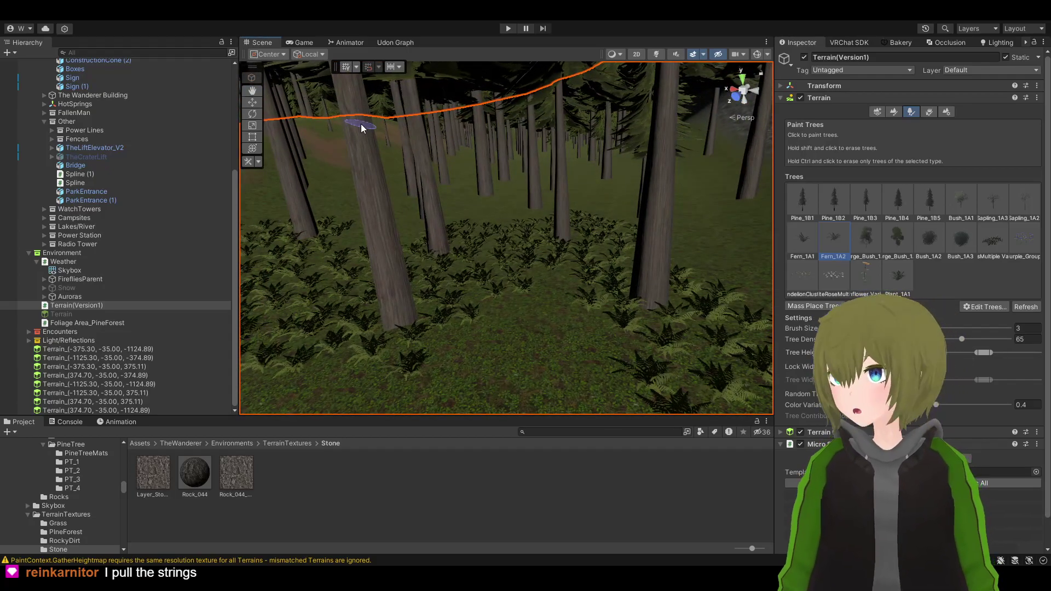
Fly to different trees and cover the grass left of a trunk below the rocky slope
mouse_move(656, 249)
right_mouse_down()
mouse_move(514, 281)
mouse_move(482, 305)
mouse_move(716, 288)
mouse_move(603, 258)
mouse_move(638, 298)
mouse_move(691, 272)
right_mouse_up()
key("w")
mouse_move(633, 215)
left_mouse_down()
mouse_move(672, 282)
mouse_move(662, 379)
mouse_move(641, 326)
left_mouse_up()
mouse_move(399, 364)
right_mouse_down()
mouse_move(500, 319)
mouse_move(603, 301)
mouse_move(502, 260)
mouse_move(568, 247)
mouse_move(568, 305)
mouse_move(608, 275)
right_mouse_up()
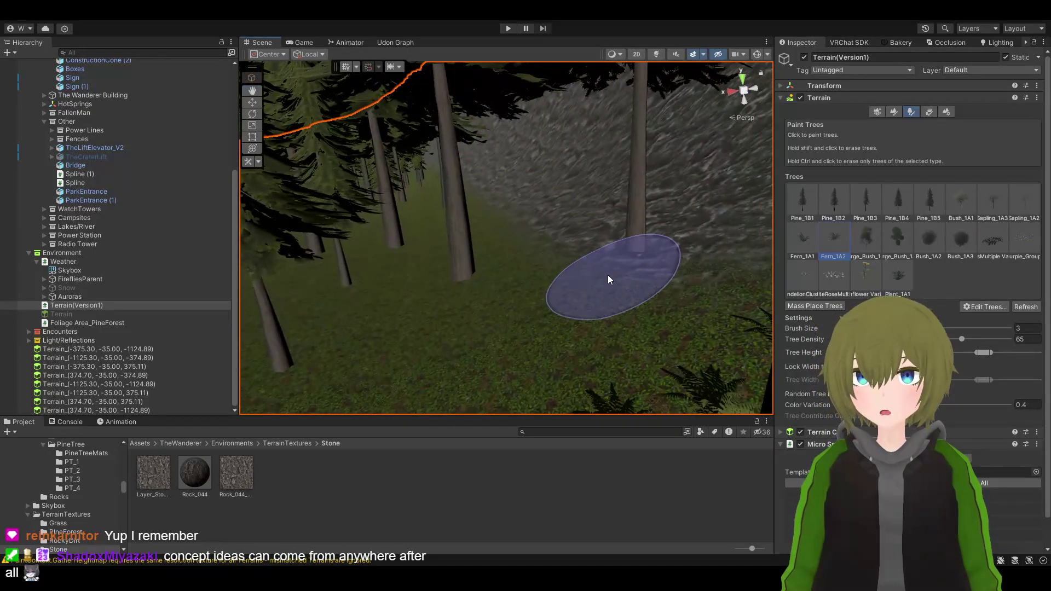
mouse_move(622, 265)
left_mouse_down()
mouse_move(459, 281)
mouse_move(655, 309)
mouse_move(672, 271)
left_mouse_up()
mouse_move(671, 271)
right_mouse_down()
mouse_move(612, 293)
mouse_move(444, 301)
mouse_move(629, 277)
right_mouse_up()
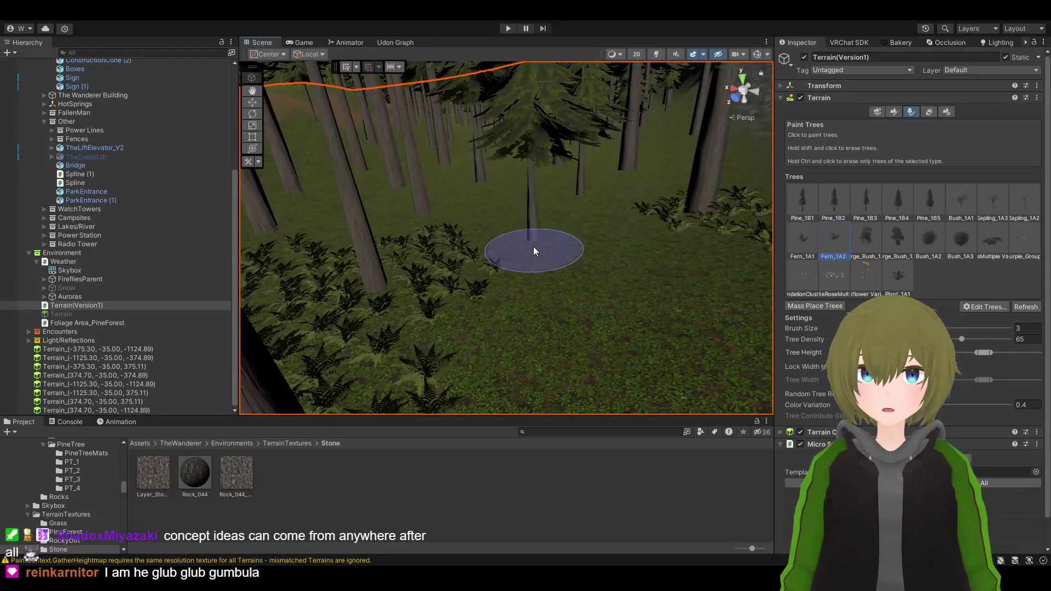
Paint ferns around the tree trunks and clusters along the slope, then inspect the fern floor
mouse_move(482, 257)
left_mouse_down()
mouse_move(575, 228)
mouse_move(652, 225)
mouse_move(564, 197)
mouse_move(582, 213)
mouse_move(538, 228)
left_mouse_up()
mouse_move(537, 228)
right_mouse_down()
mouse_move(416, 228)
mouse_move(312, 195)
mouse_move(368, 183)
mouse_move(416, 150)
mouse_move(375, 215)
mouse_move(394, 219)
right_mouse_up()
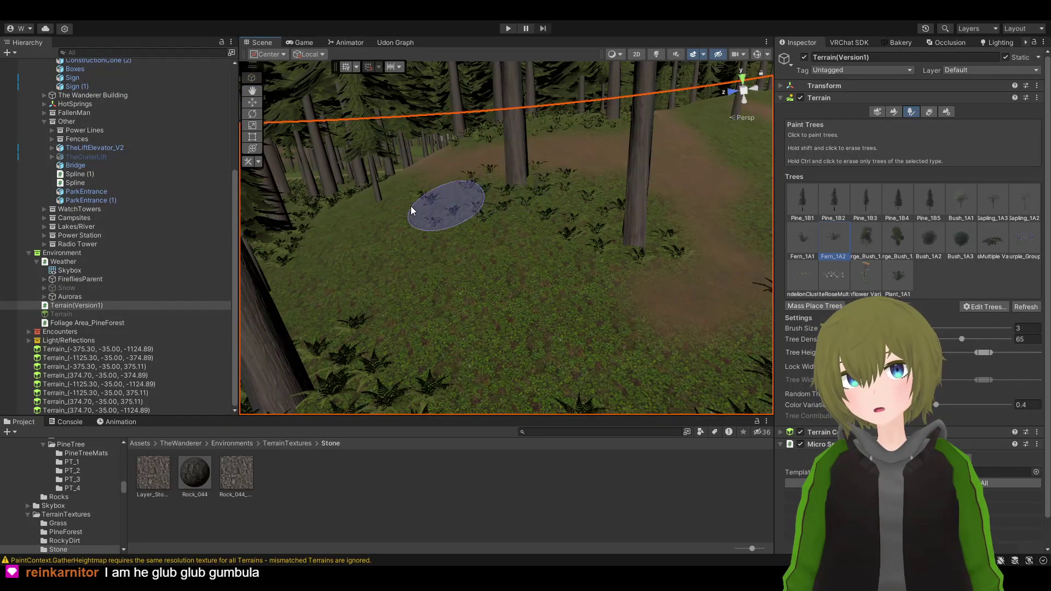
mouse_move(410, 206)
left_mouse_down()
mouse_move(357, 205)
mouse_move(362, 212)
mouse_move(304, 238)
left_mouse_up()
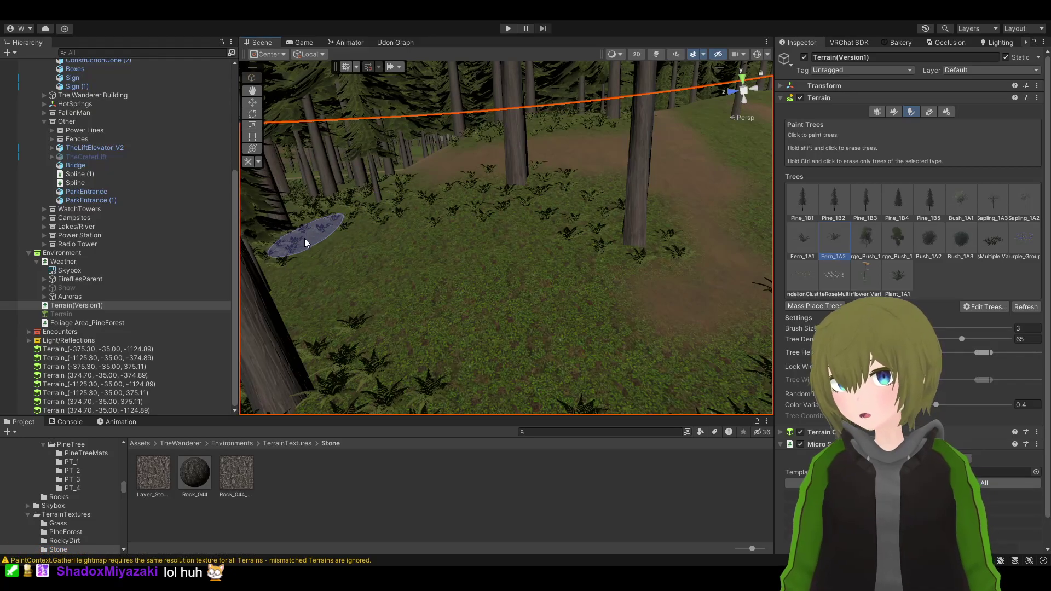
mouse_move(367, 203)
right_mouse_down()
mouse_move(361, 219)
mouse_move(345, 192)
mouse_move(603, 169)
mouse_move(603, 219)
mouse_move(619, 225)
mouse_move(551, 234)
mouse_move(547, 214)
mouse_move(697, 159)
mouse_move(541, 189)
mouse_move(469, 137)
mouse_move(619, 267)
mouse_move(580, 297)
right_mouse_up()
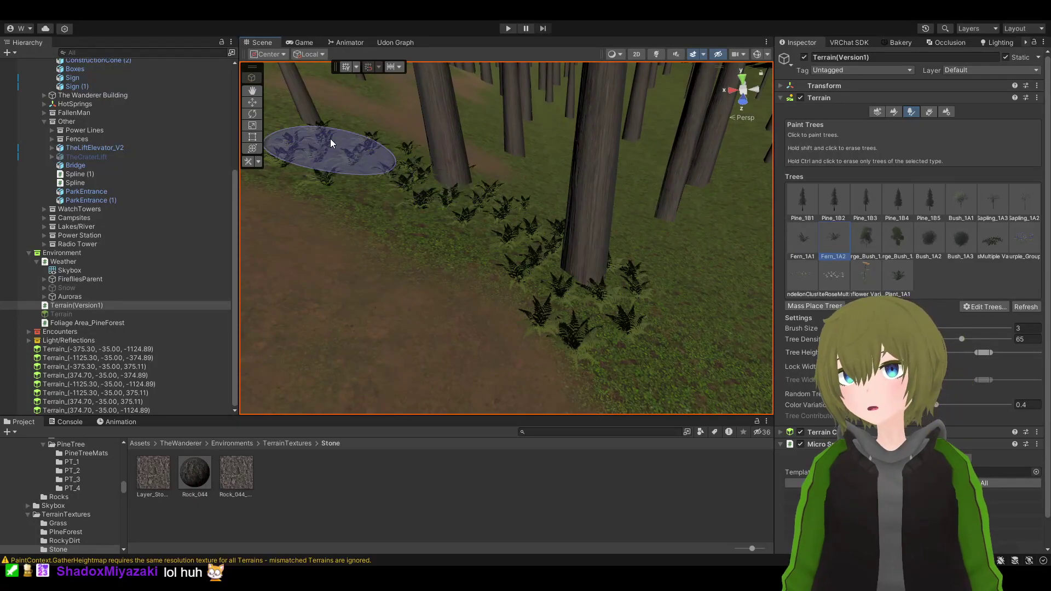
mouse_move(432, 183)
right_mouse_down()
mouse_move(582, 272)
mouse_move(591, 256)
mouse_move(330, 173)
right_mouse_up()
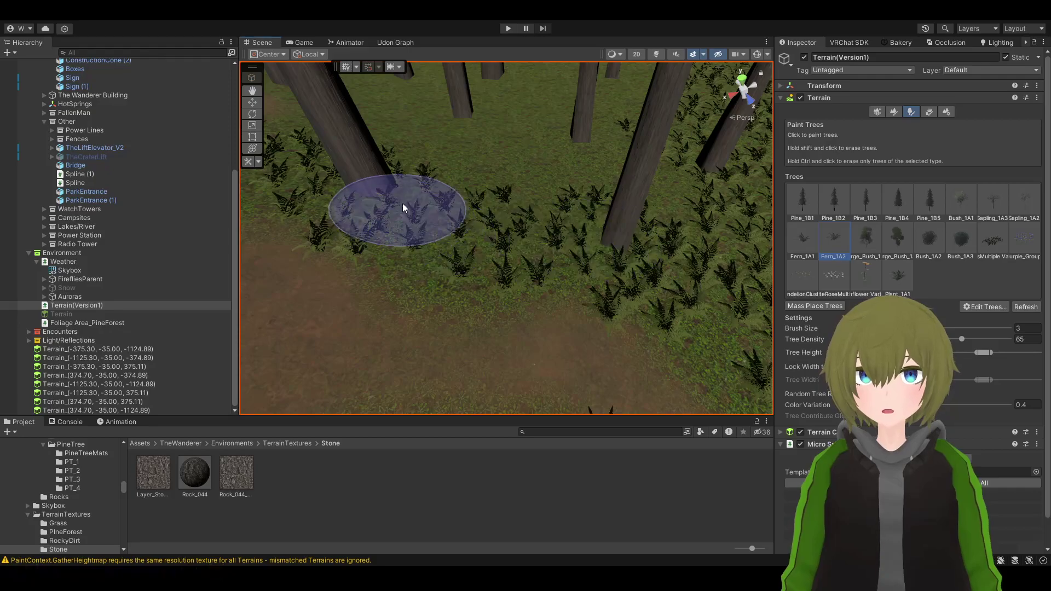
mouse_move(402, 203)
right_mouse_down()
mouse_move(481, 192)
mouse_move(443, 143)
mouse_move(471, 148)
mouse_move(475, 212)
right_mouse_up()
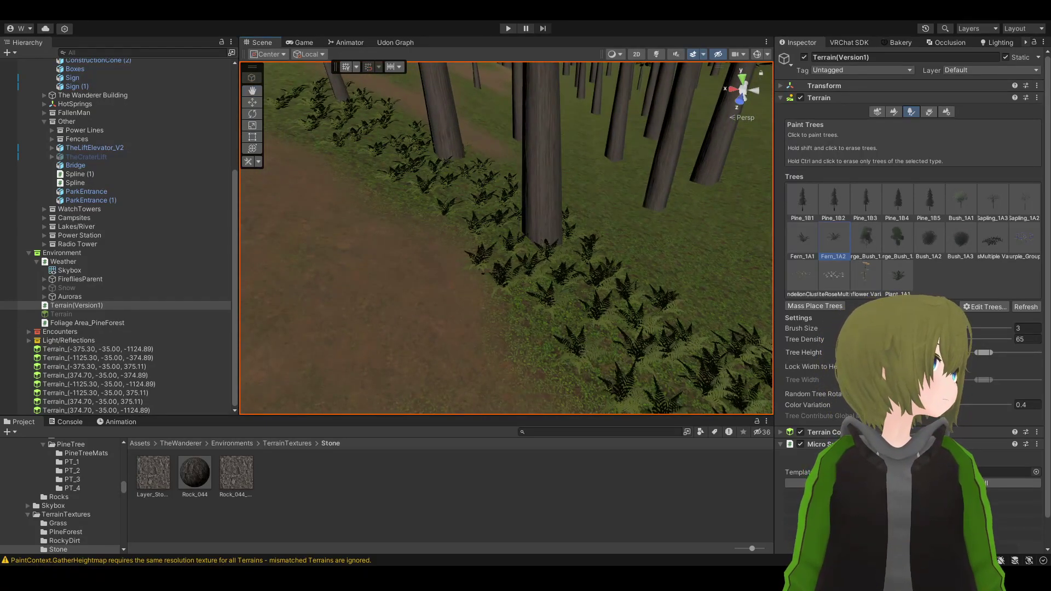
mouse_move(622, 246)
right_mouse_down()
mouse_move(563, 245)
mouse_move(592, 211)
mouse_move(554, 192)
mouse_move(766, 247)
mouse_move(576, 217)
mouse_move(460, 230)
mouse_move(490, 193)
right_mouse_up()
Paint fern patches on the grass, then sweep dense ferns along the dirt path
left_click(563, 253)
left_click(619, 209)
mouse_move(491, 198)
left_mouse_down()
mouse_move(511, 218)
mouse_move(663, 294)
mouse_move(534, 251)
mouse_move(467, 171)
left_mouse_up()
mouse_move(468, 166)
right_mouse_down()
mouse_move(521, 202)
mouse_move(356, 192)
mouse_move(179, 225)
mouse_move(126, 220)
mouse_move(251, 239)
mouse_move(465, 202)
mouse_move(613, 248)
mouse_move(409, 228)
mouse_move(556, 171)
mouse_move(570, 152)
mouse_move(562, 143)
right_mouse_up()
mouse_move(562, 144)
left_mouse_down()
mouse_move(605, 166)
mouse_move(527, 229)
mouse_move(519, 251)
left_mouse_up()
right_click_drag(519, 251, 683, 191)
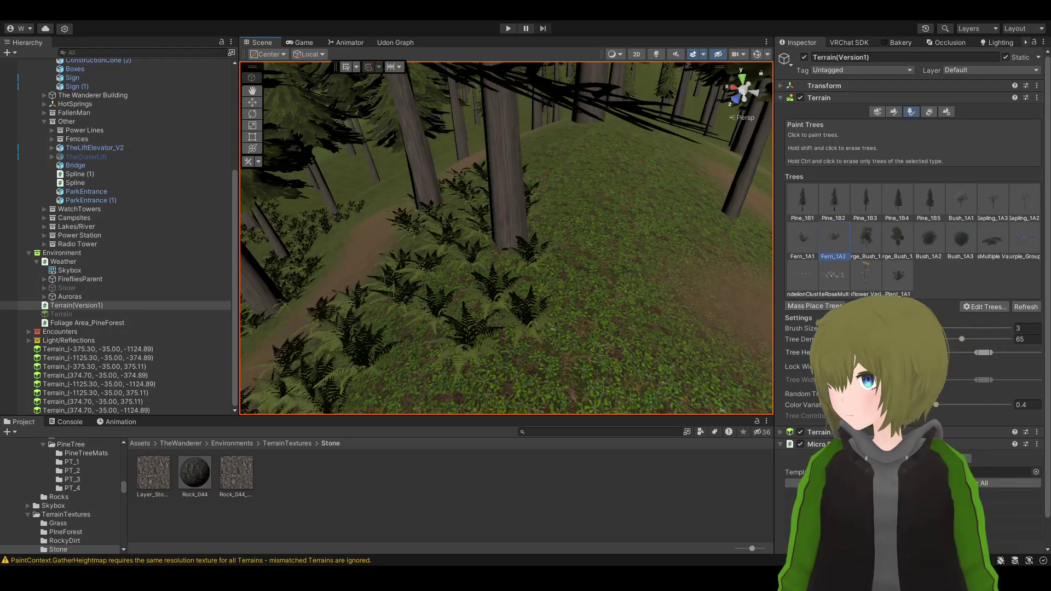
Fly to a new spot and brush ferns over the path edge around another pine trunk
mouse_move(507, 217)
right_mouse_down()
mouse_move(561, 217)
mouse_move(456, 221)
mouse_move(493, 255)
right_mouse_up()
mouse_move(527, 257)
left_mouse_down()
mouse_move(584, 259)
mouse_move(422, 189)
left_mouse_up()
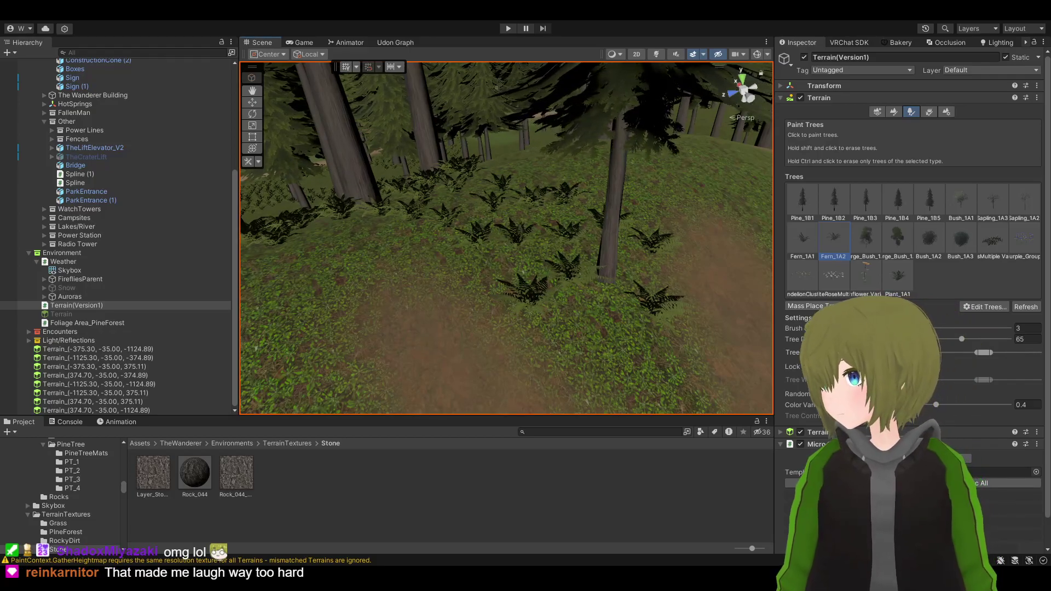
mouse_move(542, 267)
right_mouse_down()
mouse_move(583, 269)
mouse_move(539, 288)
mouse_move(294, 281)
mouse_move(310, 300)
mouse_move(535, 302)
mouse_move(488, 272)
mouse_move(556, 239)
mouse_move(558, 255)
mouse_move(526, 230)
mouse_move(445, 305)
mouse_move(532, 274)
right_mouse_up()
key("s")
Paint ferns near a trunk, up to the left, and in a row across the grass
left_click(578, 253)
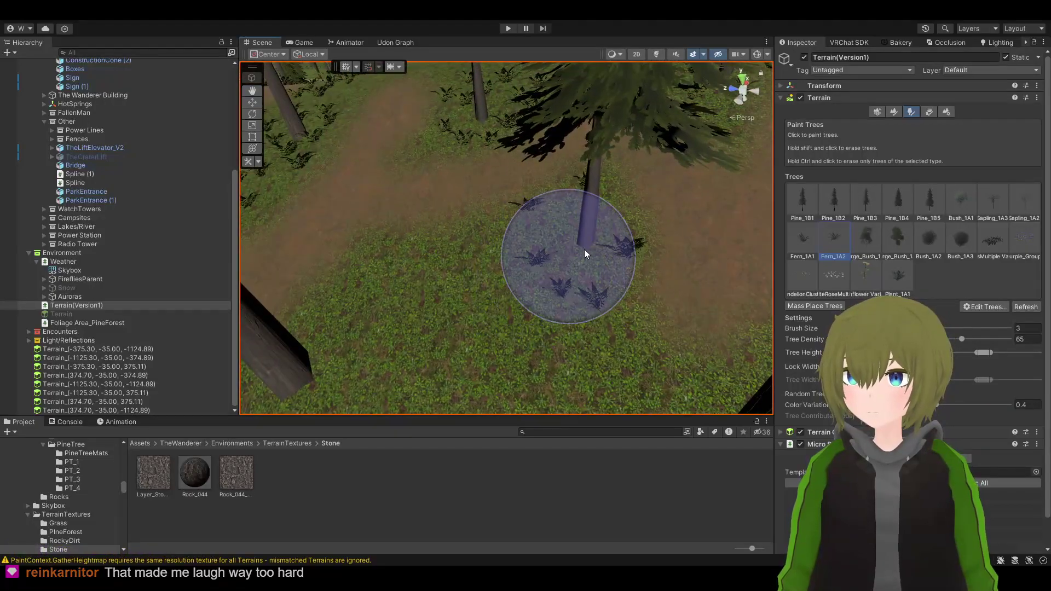
mouse_move(583, 251)
right_mouse_down()
mouse_move(356, 279)
mouse_move(363, 253)
mouse_move(667, 227)
mouse_move(648, 258)
mouse_move(749, 187)
mouse_move(413, 328)
mouse_move(538, 357)
mouse_move(481, 324)
right_mouse_up()
left_click_drag(392, 286, 361, 251)
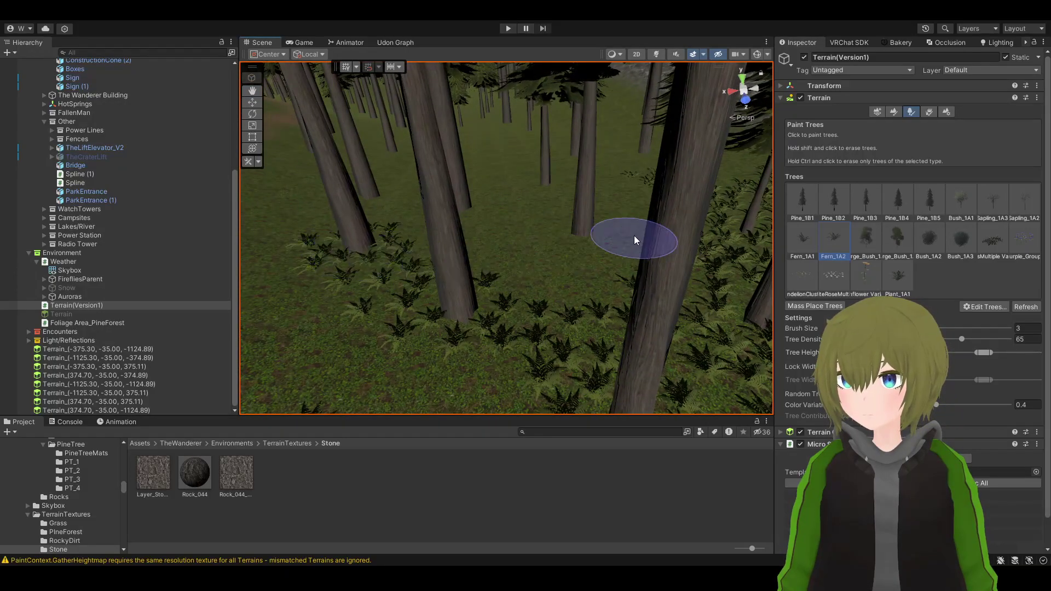
mouse_move(665, 275)
left_mouse_down()
mouse_move(573, 235)
mouse_move(478, 213)
left_mouse_up()
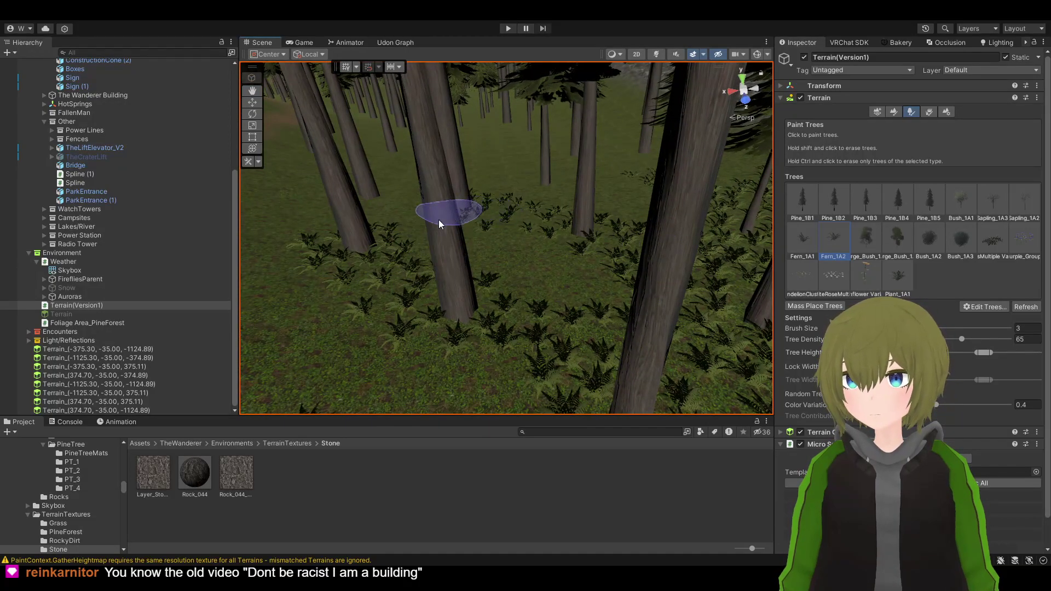
Paint ferns leftward along the ground and a trail up from another tree
mouse_move(448, 218)
right_mouse_down()
mouse_move(479, 225)
mouse_move(385, 215)
mouse_move(340, 179)
mouse_move(345, 171)
mouse_move(416, 229)
mouse_move(564, 258)
right_mouse_up()
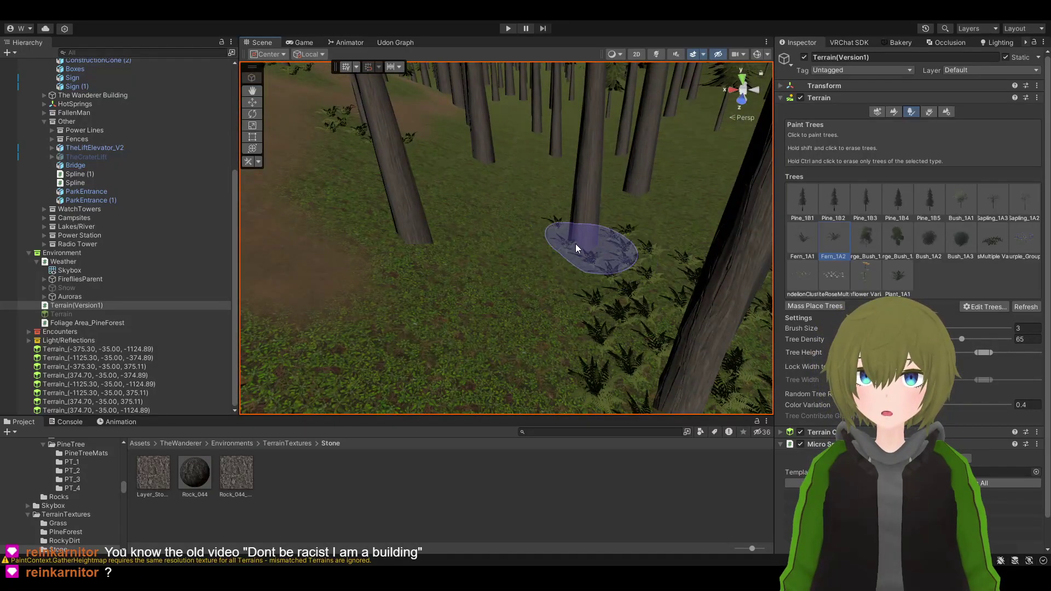
mouse_move(576, 245)
left_mouse_down()
mouse_move(422, 238)
mouse_move(379, 196)
mouse_move(377, 144)
mouse_move(393, 136)
mouse_move(478, 157)
mouse_move(417, 159)
left_mouse_up()
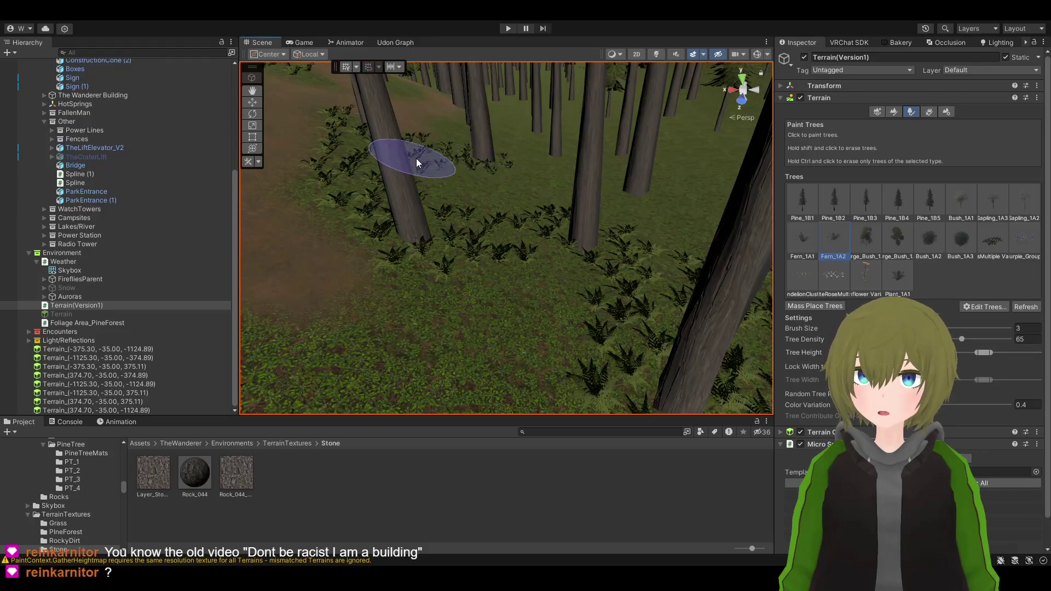
mouse_move(417, 159)
right_mouse_down()
mouse_move(633, 214)
mouse_move(598, 202)
mouse_move(639, 188)
mouse_move(654, 149)
mouse_move(358, 153)
mouse_move(293, 240)
mouse_move(695, 314)
right_mouse_up()
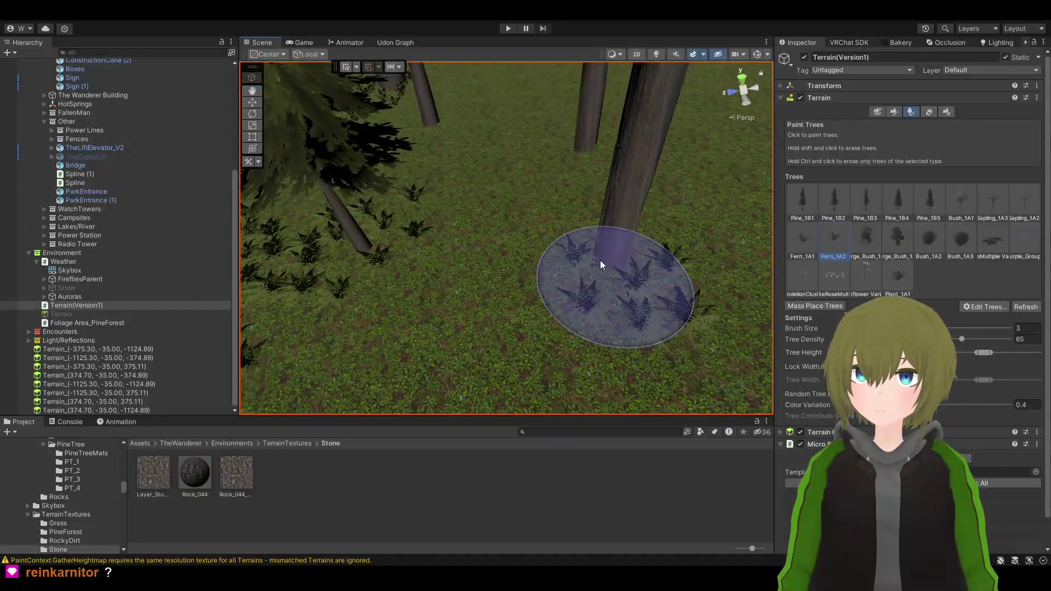
mouse_move(600, 261)
left_mouse_down()
mouse_move(586, 176)
mouse_move(547, 135)
mouse_move(431, 123)
left_mouse_up()
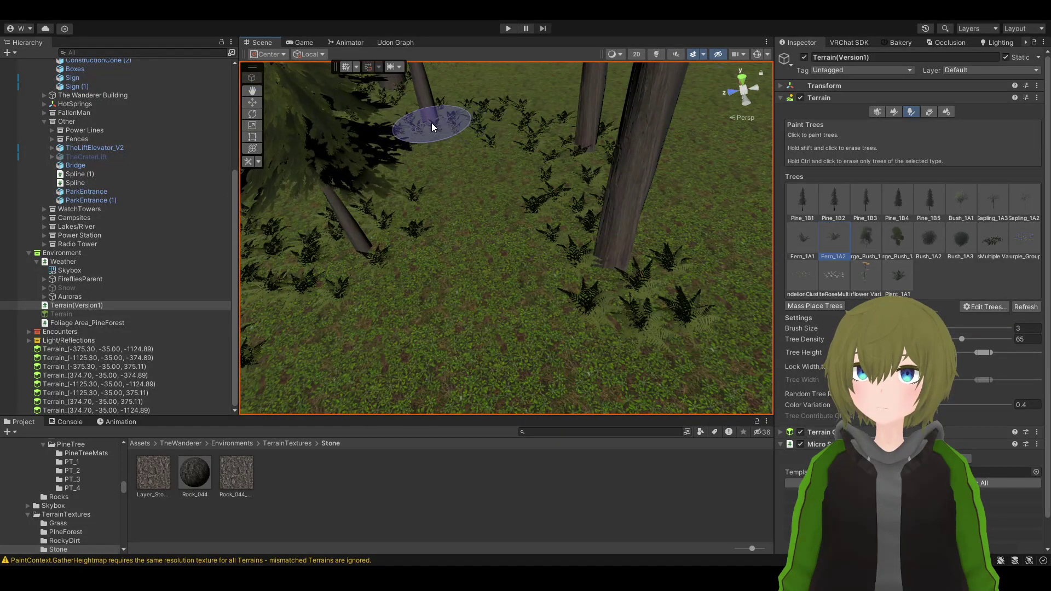
mouse_move(530, 239)
right_mouse_down()
mouse_move(328, 195)
mouse_move(618, 200)
mouse_move(563, 212)
right_mouse_up()
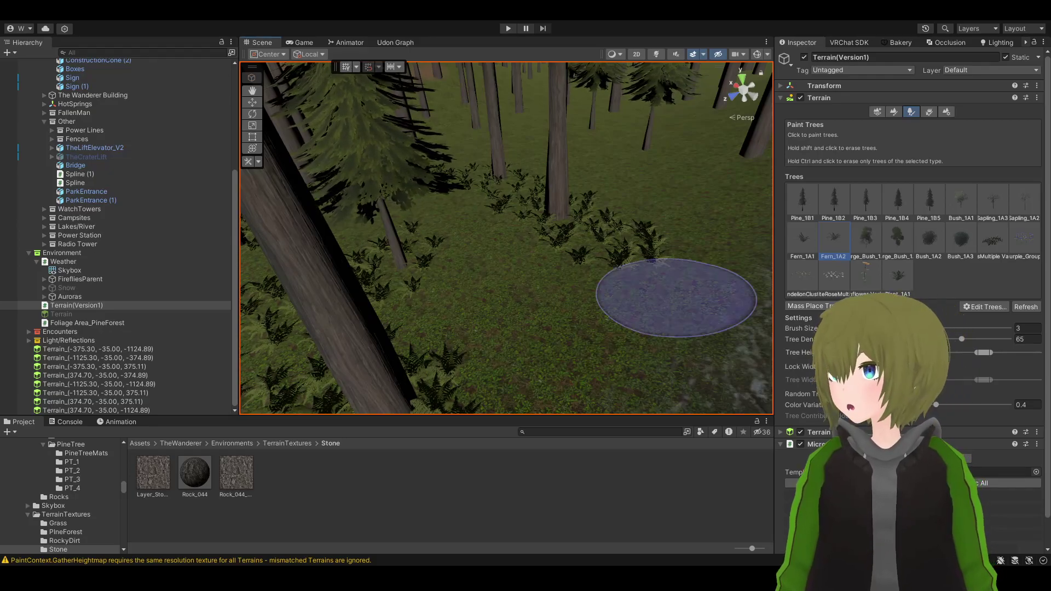
Paint ferns and strips across the open floor, including left of and behind a trunk
right_click_drag(623, 275, 498, 277)
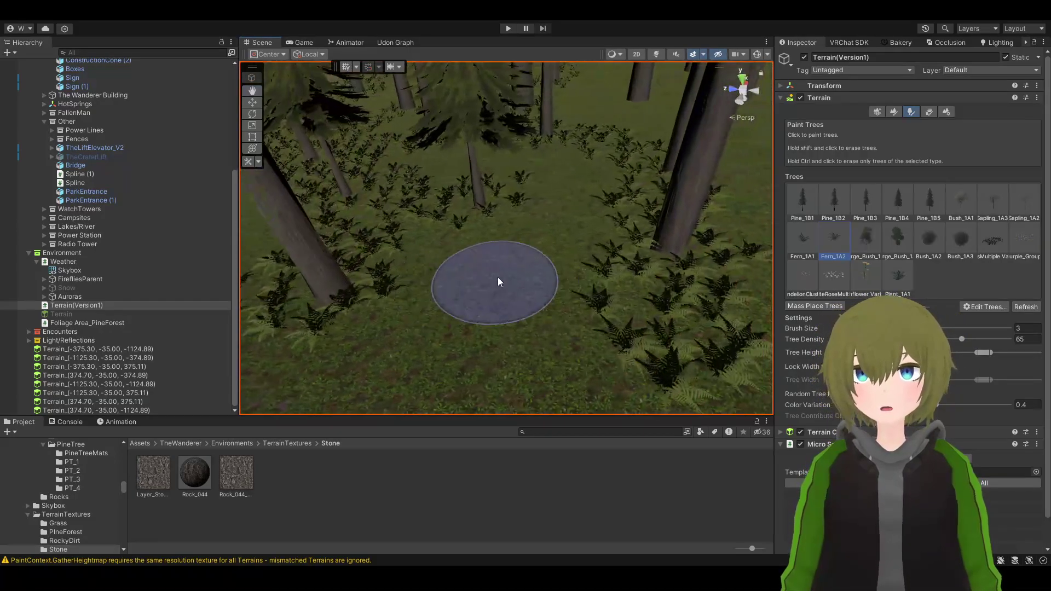
left_click(645, 300)
mouse_move(647, 310)
right_mouse_down()
mouse_move(747, 285)
mouse_move(704, 307)
mouse_move(681, 242)
mouse_move(698, 241)
mouse_move(676, 264)
mouse_move(648, 204)
mouse_move(542, 178)
mouse_move(680, 228)
mouse_move(356, 355)
mouse_move(537, 310)
right_mouse_up()
mouse_move(562, 310)
left_mouse_down()
mouse_move(445, 302)
mouse_move(370, 318)
mouse_move(396, 269)
mouse_move(534, 299)
left_mouse_up()
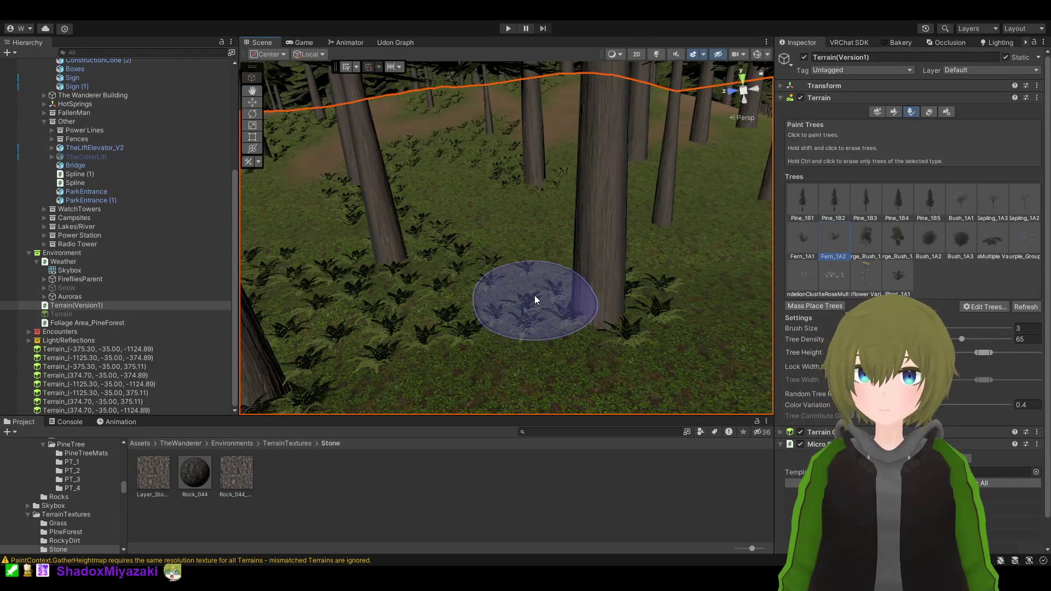
right_click_drag(523, 290, 618, 279)
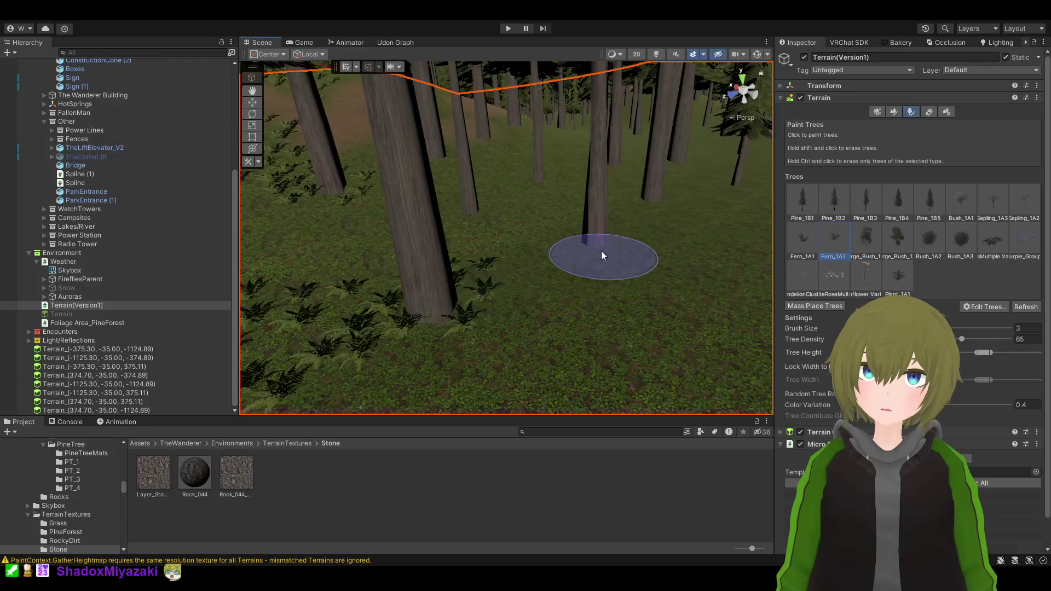
mouse_move(576, 251)
left_mouse_down()
mouse_move(481, 280)
mouse_move(487, 235)
left_mouse_up()
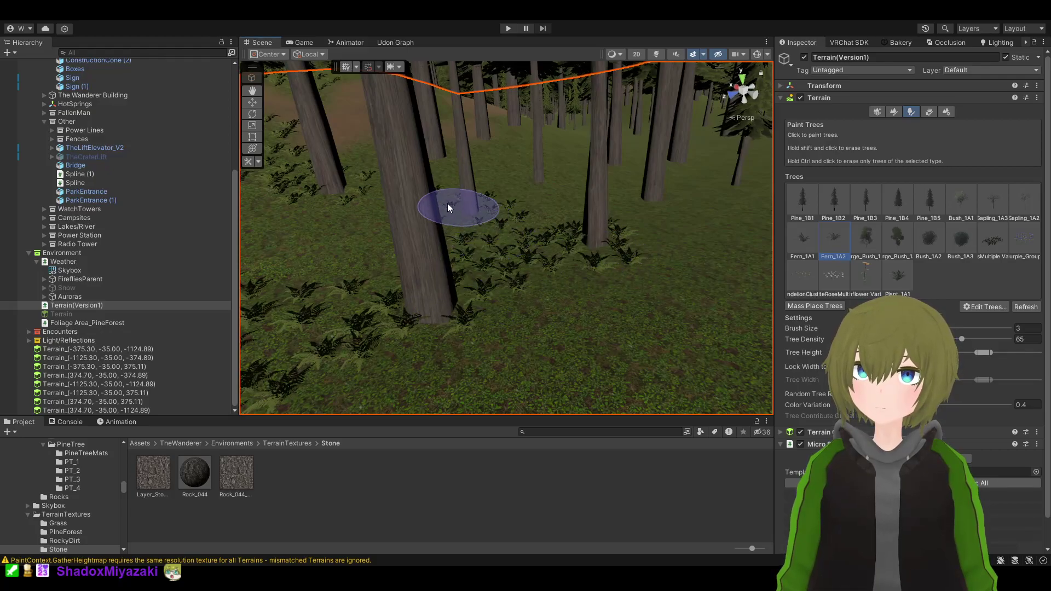
mouse_move(448, 204)
left_mouse_down()
mouse_move(349, 192)
mouse_move(481, 213)
left_mouse_up()
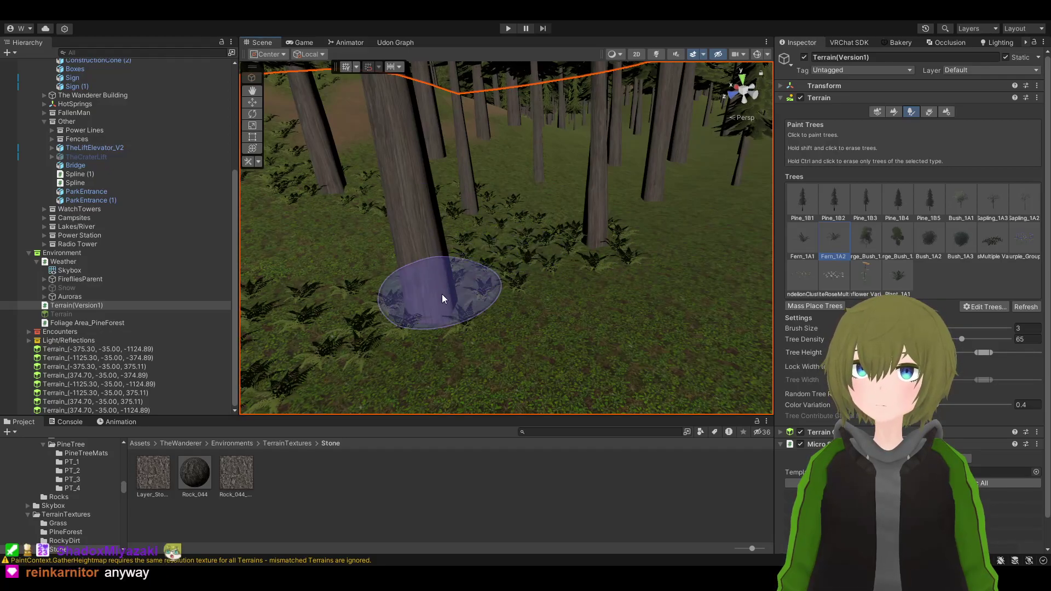
Paint bands of ferns toward and around a trunk, thickening a dense band between trunks
mouse_move(443, 296)
right_mouse_down()
mouse_move(394, 307)
mouse_move(582, 291)
mouse_move(630, 303)
mouse_move(605, 219)
mouse_move(579, 301)
mouse_move(601, 290)
right_mouse_up()
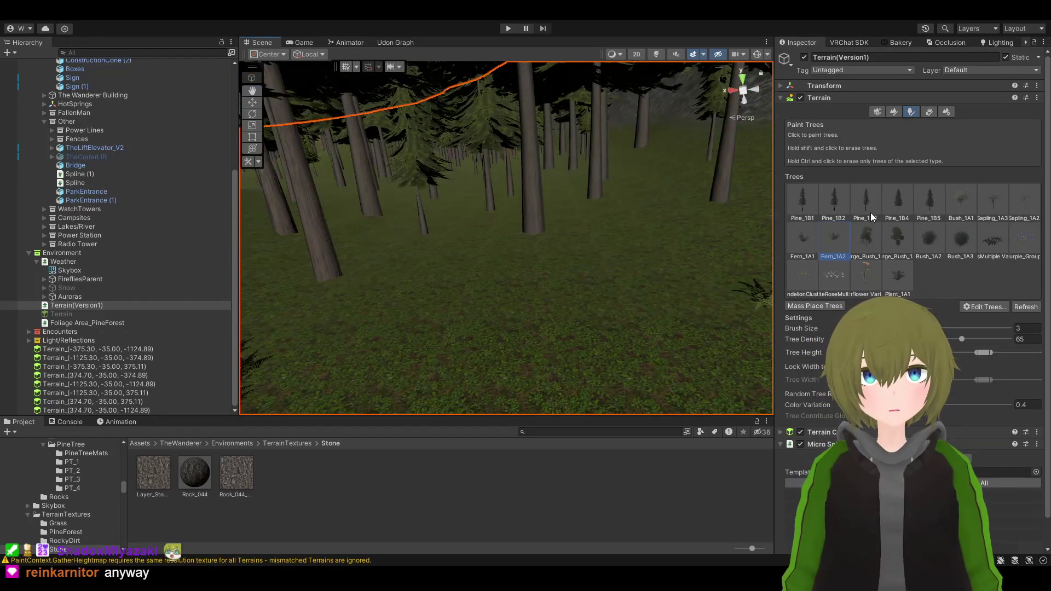
left_click(545, 310)
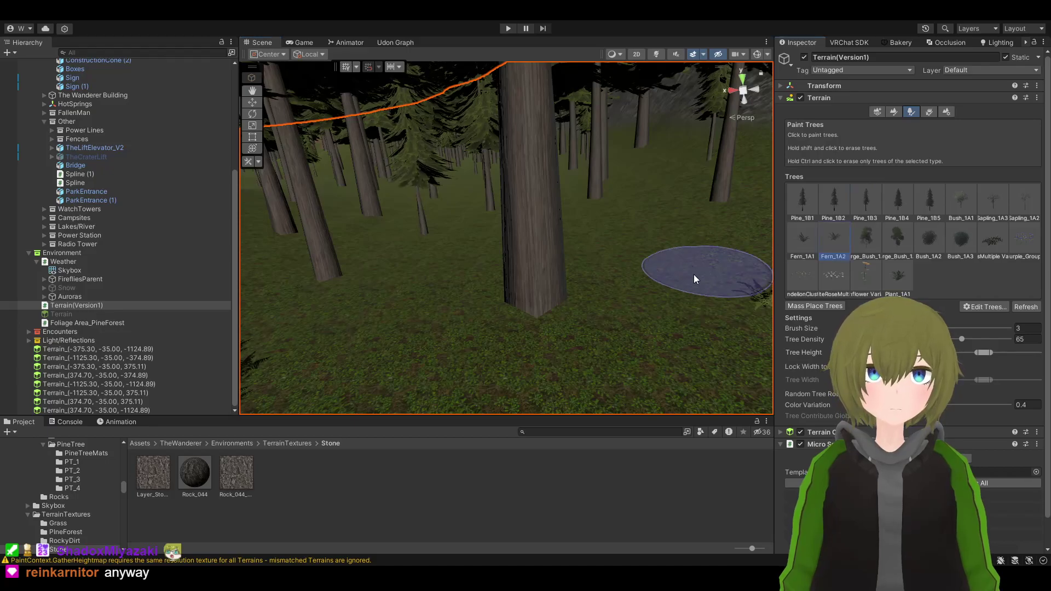
right_click_drag(694, 274, 716, 318)
mouse_move(730, 263)
left_mouse_down()
mouse_move(757, 238)
mouse_move(574, 252)
mouse_move(464, 241)
mouse_move(462, 268)
mouse_move(524, 232)
mouse_move(603, 250)
left_mouse_up()
mouse_move(602, 251)
right_mouse_down()
mouse_move(425, 254)
mouse_move(456, 249)
right_mouse_up()
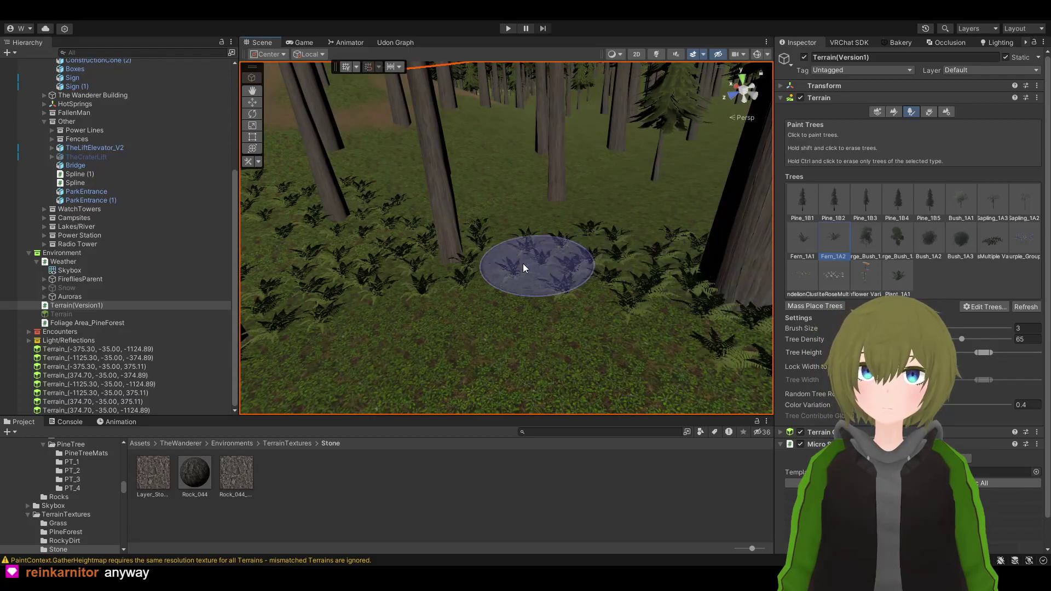
mouse_move(524, 264)
left_mouse_down()
mouse_move(535, 277)
mouse_move(555, 196)
mouse_move(473, 225)
mouse_move(550, 189)
mouse_move(649, 266)
mouse_move(602, 227)
left_mouse_up()
mouse_move(602, 226)
right_mouse_down()
mouse_move(705, 231)
mouse_move(462, 221)
mouse_move(447, 209)
right_mouse_up()
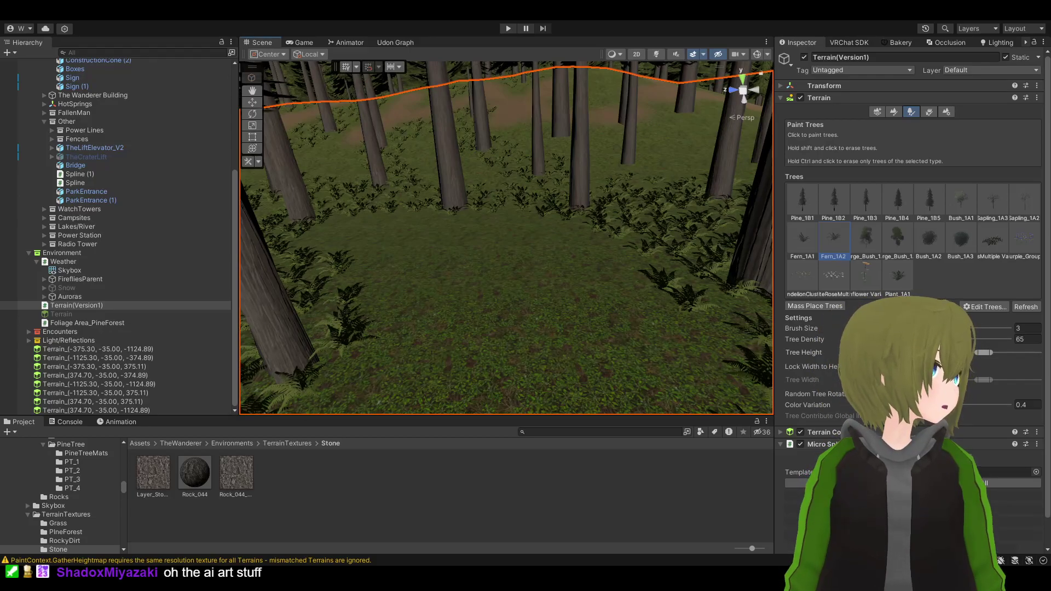
Fly to another forest area and paint many ferns across the ground
mouse_move(410, 273)
right_mouse_down()
mouse_move(471, 275)
mouse_move(554, 246)
mouse_move(711, 230)
mouse_move(608, 216)
mouse_move(581, 168)
mouse_move(537, 159)
mouse_move(565, 284)
mouse_move(469, 252)
mouse_move(520, 248)
right_mouse_up()
mouse_move(520, 248)
left_mouse_down()
mouse_move(442, 248)
mouse_move(612, 205)
left_mouse_up()
mouse_move(612, 204)
right_mouse_down()
mouse_move(575, 226)
mouse_move(721, 305)
mouse_move(649, 291)
mouse_move(628, 241)
right_mouse_up()
key("w")
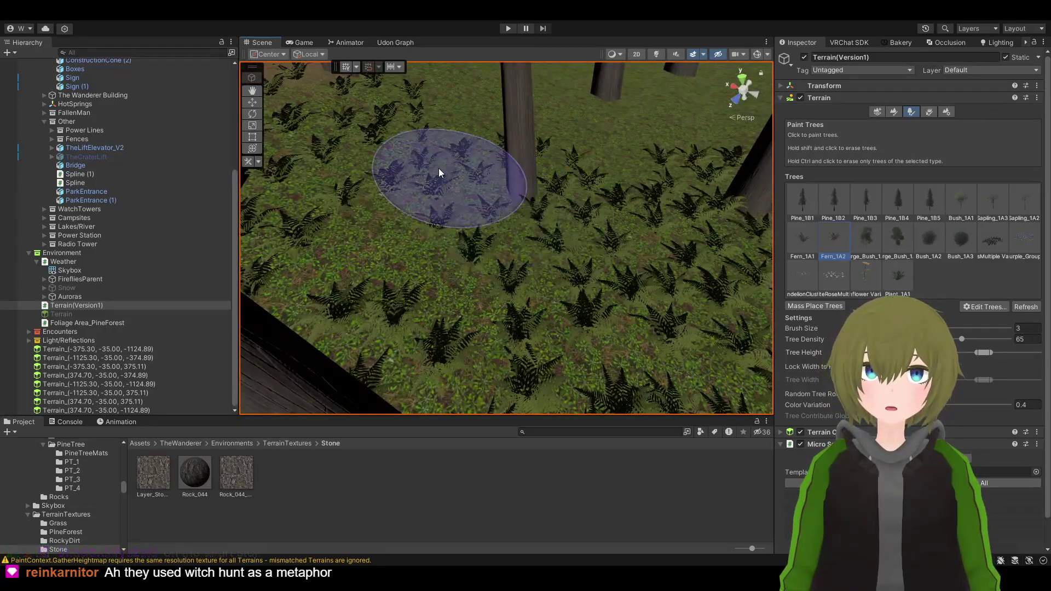
At ground level, paint ferns densely around a tree trunk and down to the left
mouse_move(352, 290)
right_mouse_down()
mouse_move(478, 199)
mouse_move(619, 152)
mouse_move(500, 111)
mouse_move(495, 132)
mouse_move(492, 106)
mouse_move(428, 69)
mouse_move(399, 198)
mouse_move(704, 225)
mouse_move(606, 192)
mouse_move(427, 182)
mouse_move(521, 183)
mouse_move(543, 199)
mouse_move(486, 230)
mouse_move(501, 215)
right_mouse_up()
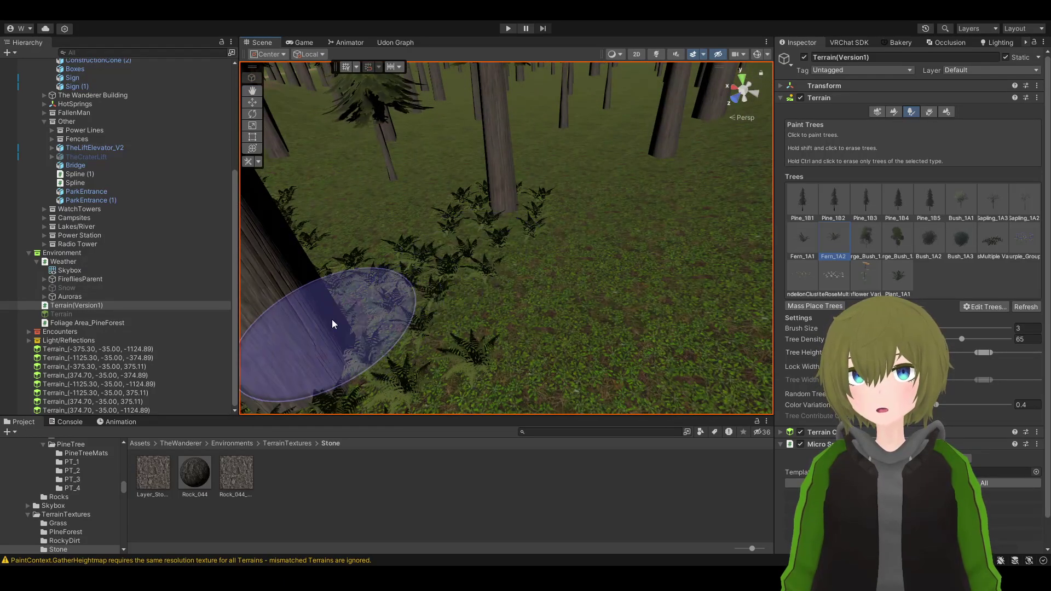
mouse_move(484, 239)
left_mouse_down()
mouse_move(464, 316)
mouse_move(469, 224)
mouse_move(328, 266)
left_mouse_up()
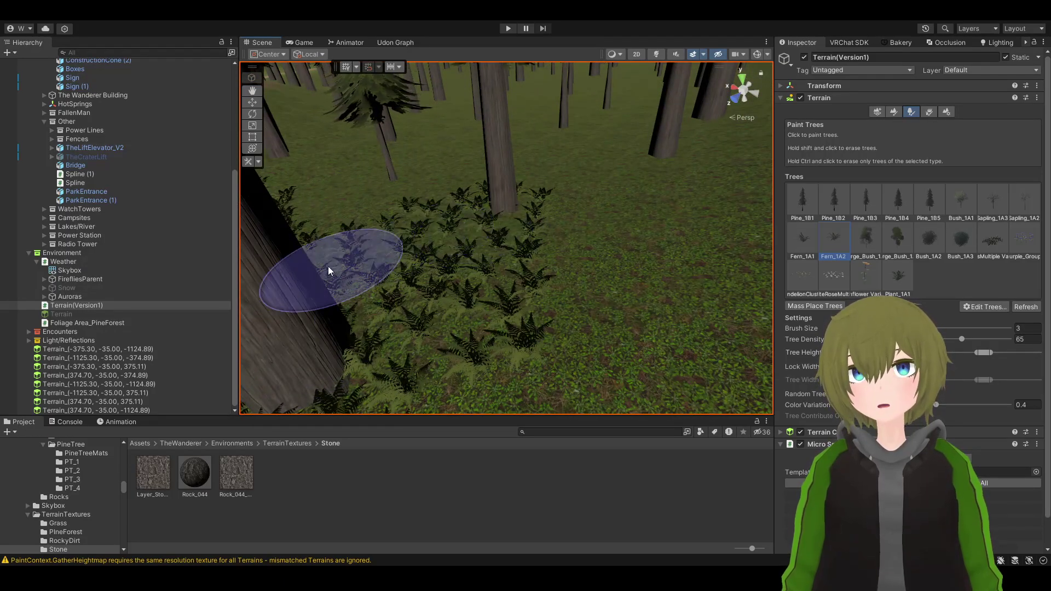
mouse_move(328, 267)
right_mouse_down()
mouse_move(500, 251)
mouse_move(534, 226)
right_mouse_up()
mouse_move(534, 225)
left_mouse_down()
mouse_move(541, 217)
mouse_move(514, 211)
mouse_move(377, 215)
mouse_move(289, 333)
mouse_move(364, 222)
left_mouse_up()
mouse_move(364, 221)
right_mouse_down()
mouse_move(380, 241)
mouse_move(58, 232)
right_mouse_up()
Paint Fern_1A2 along the ground and near another tree base, then look toward the dirt path
mouse_move(426, 248)
right_mouse_down()
mouse_move(662, 219)
mouse_move(592, 307)
right_mouse_up()
mouse_move(546, 278)
left_mouse_down()
mouse_move(672, 316)
mouse_move(580, 288)
mouse_move(572, 253)
left_mouse_up()
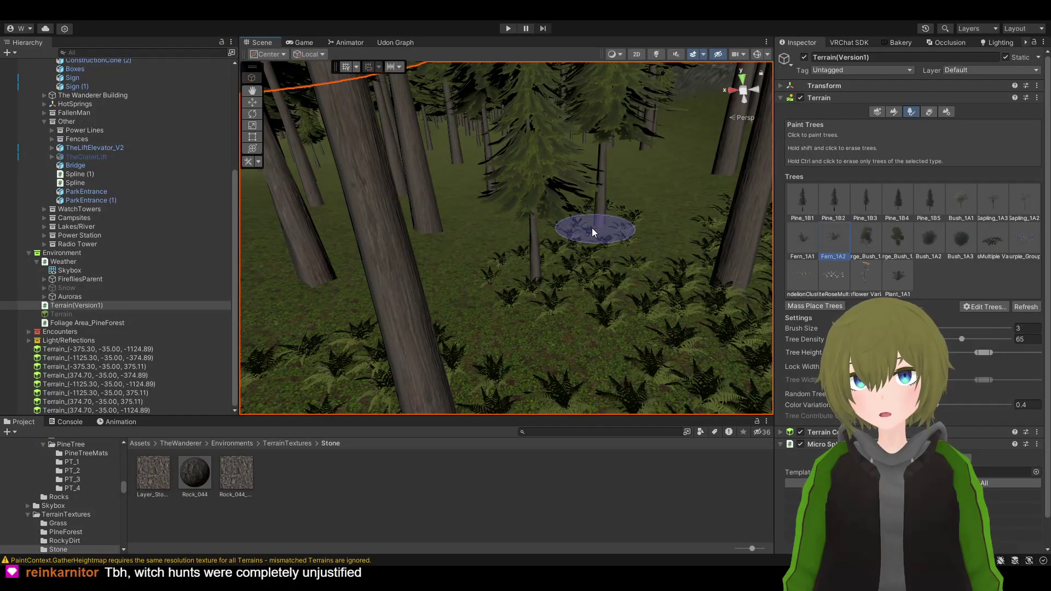
mouse_move(664, 317)
right_mouse_down()
mouse_move(631, 299)
mouse_move(678, 284)
mouse_move(575, 297)
right_mouse_up()
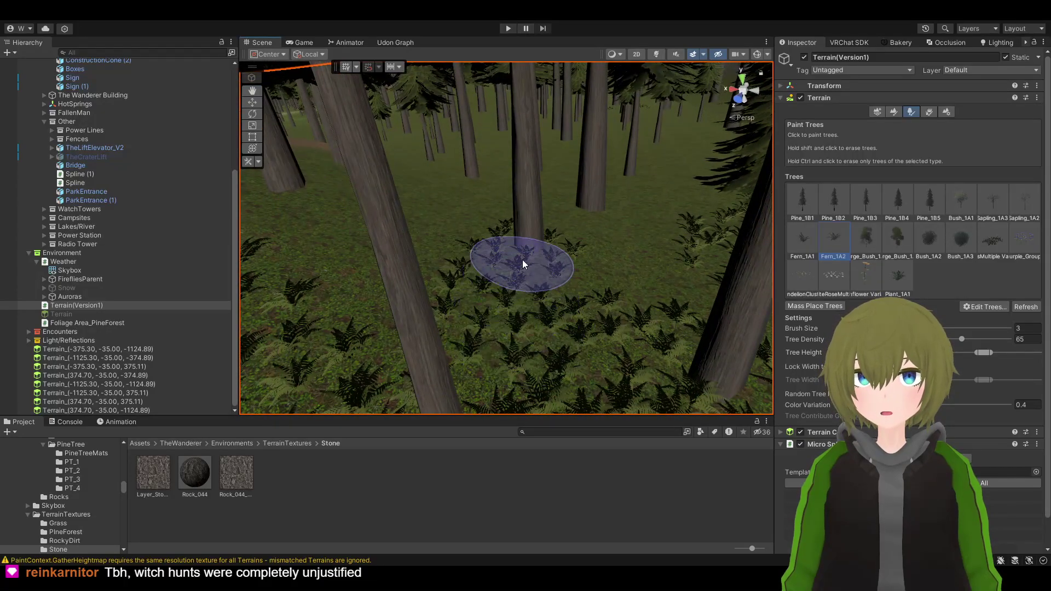
left_click_drag(588, 213, 594, 211)
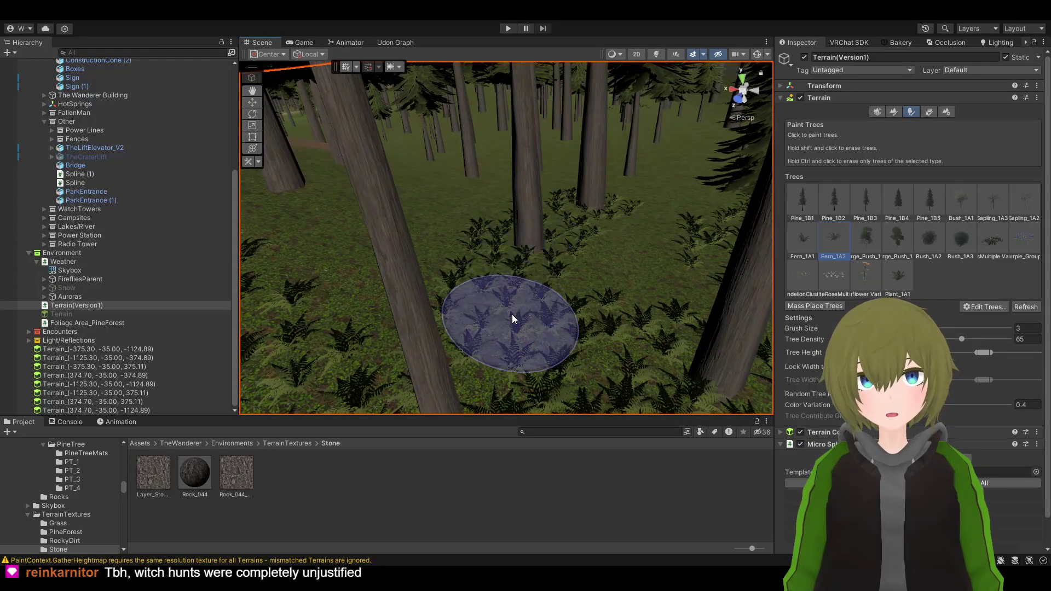
mouse_move(567, 212)
right_mouse_down()
mouse_move(535, 188)
mouse_move(573, 176)
mouse_move(437, 177)
mouse_move(407, 245)
right_mouse_up()
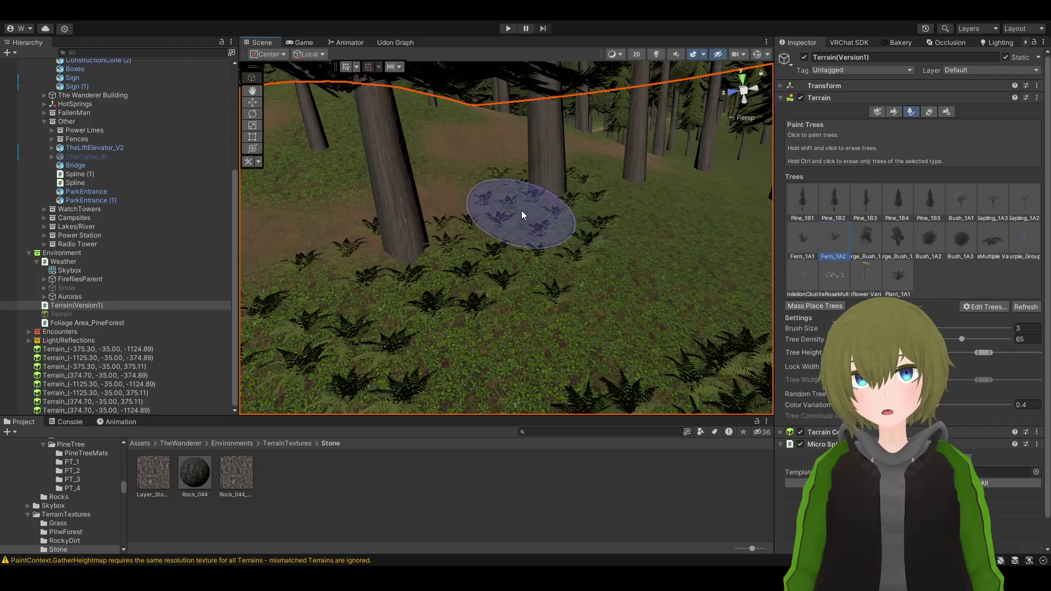
mouse_move(521, 210)
right_mouse_down()
mouse_move(512, 218)
mouse_move(599, 300)
mouse_move(577, 229)
right_mouse_up()
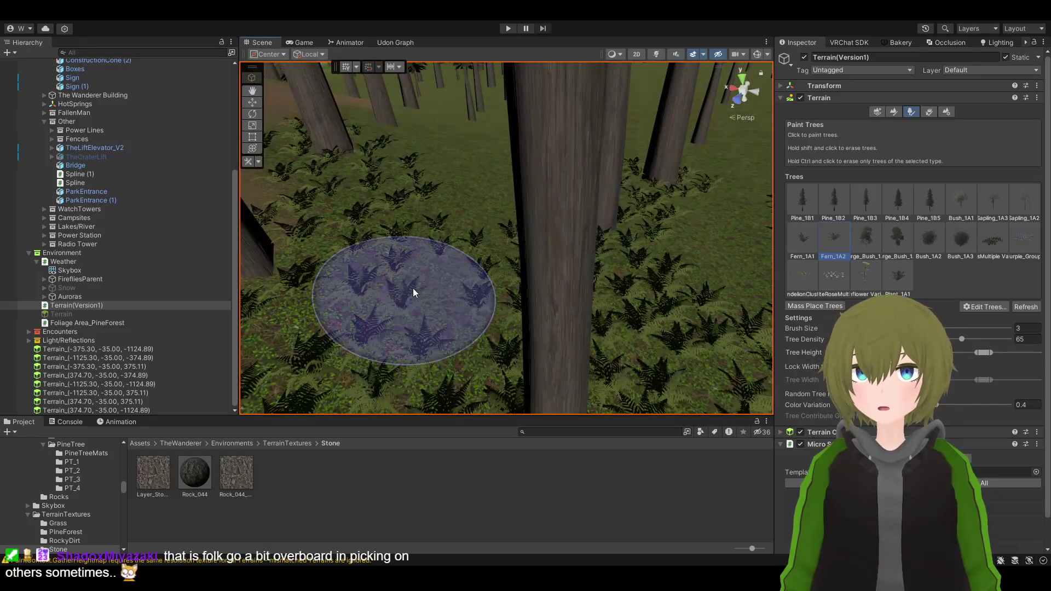
right_click_drag(524, 303, 816, 342)
Paint Fern_1A2 ferns along the ground near the trees and around the right-hand trunks
right_click_drag(690, 328, 577, 330)
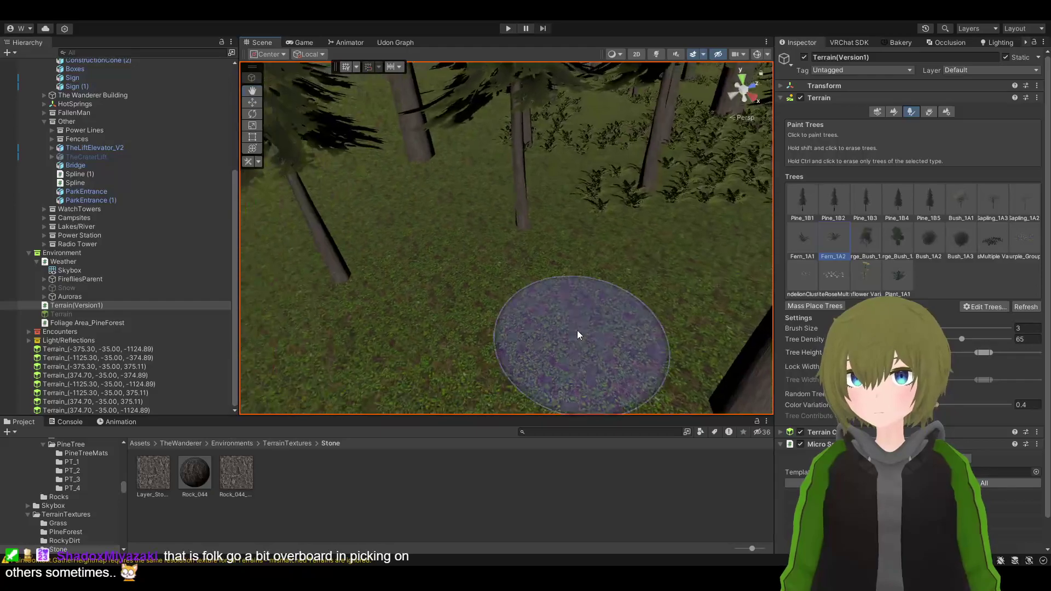
left_click_drag(514, 223, 347, 283)
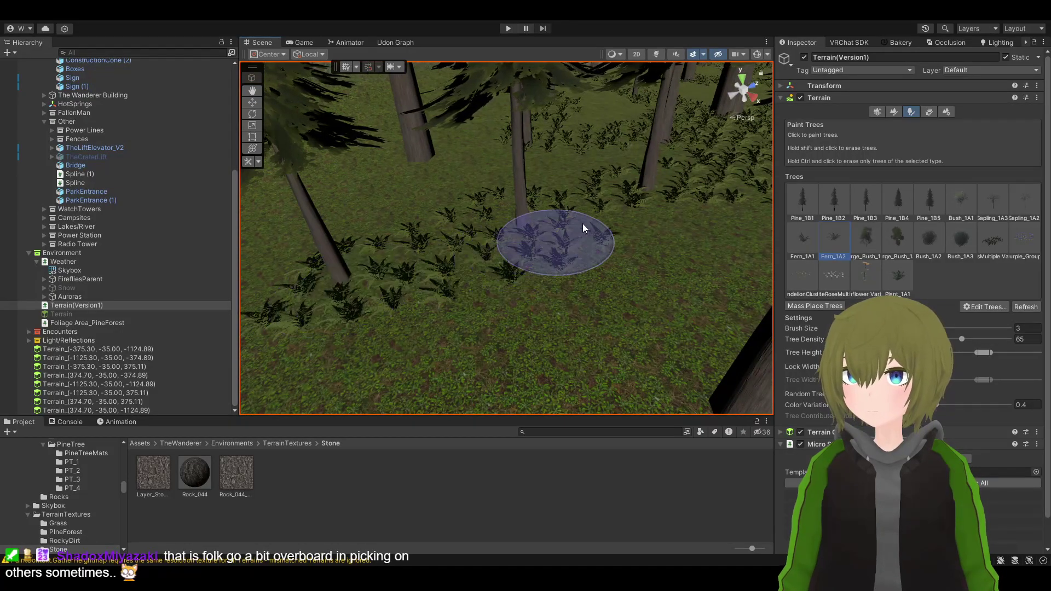
mouse_move(424, 160)
left_mouse_down()
mouse_move(482, 151)
mouse_move(387, 168)
mouse_move(314, 207)
mouse_move(390, 295)
mouse_move(335, 267)
mouse_move(388, 154)
mouse_move(428, 145)
left_mouse_up()
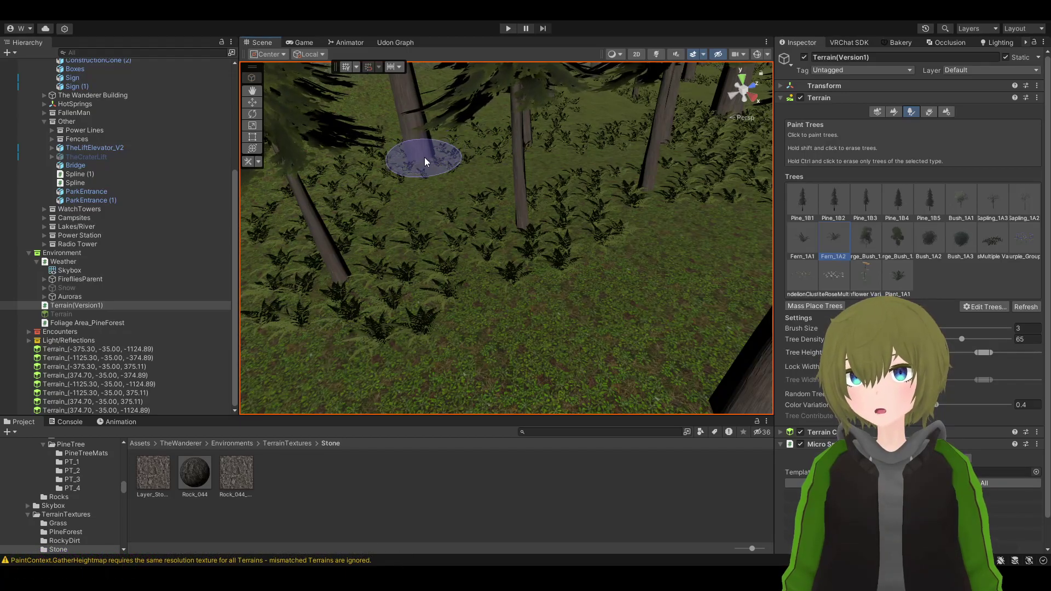
mouse_move(415, 183)
right_mouse_down()
mouse_move(395, 192)
mouse_move(508, 175)
mouse_move(673, 127)
mouse_move(597, 265)
mouse_move(615, 263)
mouse_move(610, 302)
mouse_move(521, 280)
right_mouse_up()
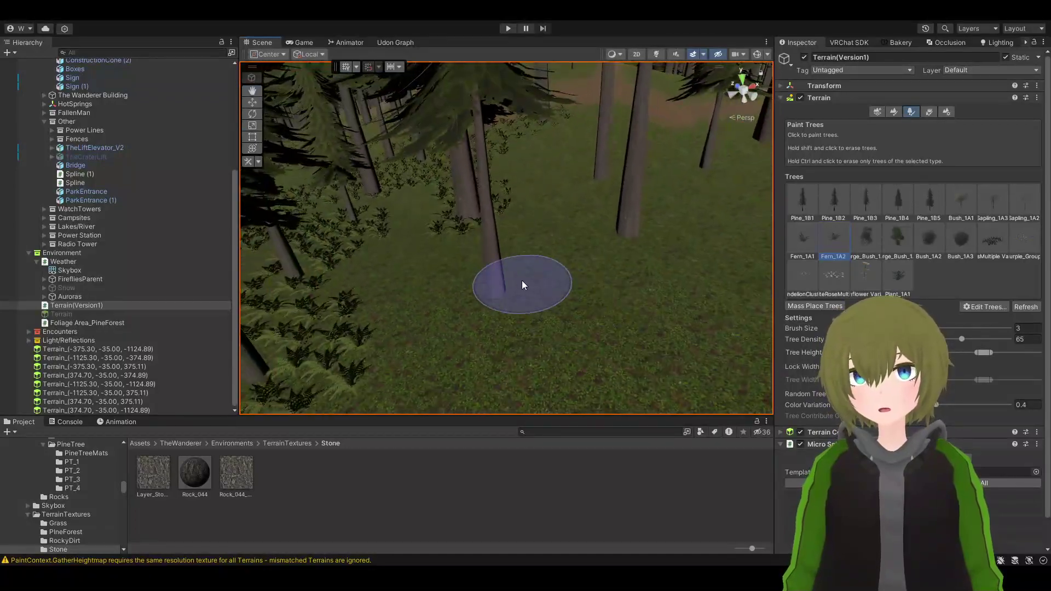
mouse_move(522, 280)
left_mouse_down()
mouse_move(499, 298)
mouse_move(619, 225)
mouse_move(595, 176)
left_mouse_up()
mouse_move(487, 310)
left_mouse_down()
mouse_move(389, 350)
mouse_move(307, 356)
mouse_move(415, 341)
mouse_move(376, 338)
left_mouse_up()
mouse_move(376, 339)
right_mouse_down()
mouse_move(452, 305)
mouse_move(505, 298)
right_mouse_up()
mouse_move(504, 298)
left_mouse_down()
mouse_move(523, 261)
mouse_move(478, 208)
left_mouse_up()
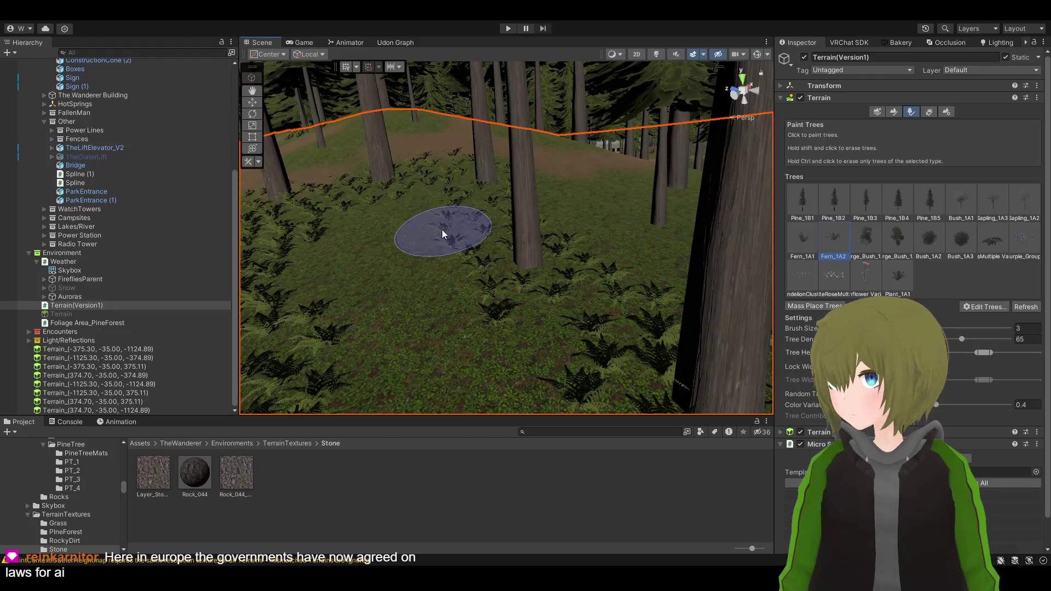
mouse_move(378, 264)
right_mouse_down()
mouse_move(641, 235)
mouse_move(540, 237)
mouse_move(521, 175)
mouse_move(404, 169)
mouse_move(369, 328)
mouse_move(146, 304)
mouse_move(56, 321)
mouse_move(1045, 342)
mouse_move(150, 304)
mouse_move(144, 314)
mouse_move(214, 358)
mouse_move(460, 336)
mouse_move(218, 402)
mouse_move(160, 359)
mouse_move(671, 147)
right_mouse_up()
Spread ferns over the central grass and back and forth across the ground ahead
left_click(535, 229)
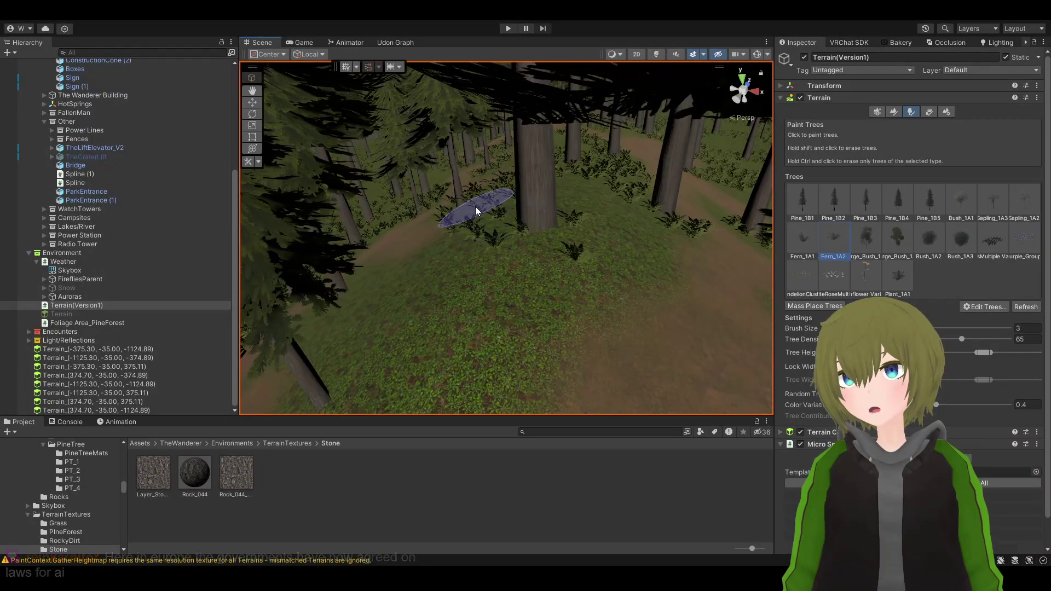
mouse_move(538, 238)
left_mouse_down()
mouse_move(363, 387)
mouse_move(534, 245)
left_mouse_up()
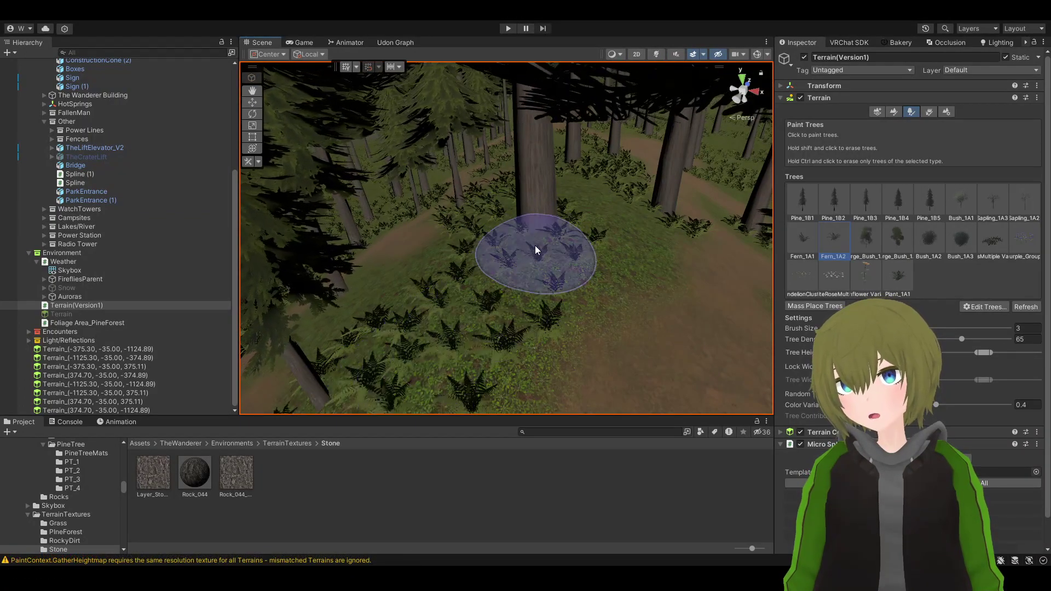
mouse_move(535, 245)
right_mouse_down()
mouse_move(423, 274)
mouse_move(563, 281)
mouse_move(534, 196)
mouse_move(541, 210)
mouse_move(580, 140)
mouse_move(717, 170)
right_mouse_up()
mouse_move(618, 291)
right_mouse_down()
mouse_move(678, 317)
mouse_move(584, 327)
mouse_move(624, 313)
mouse_move(628, 259)
right_mouse_up()
mouse_move(628, 258)
left_mouse_down()
mouse_move(636, 303)
mouse_move(505, 291)
mouse_move(423, 225)
mouse_move(469, 189)
left_mouse_up()
right_click_drag(469, 190, 187, 193)
mouse_move(396, 189)
left_mouse_down()
mouse_move(457, 155)
mouse_move(537, 216)
mouse_move(428, 173)
mouse_move(302, 216)
mouse_move(524, 211)
left_mouse_up()
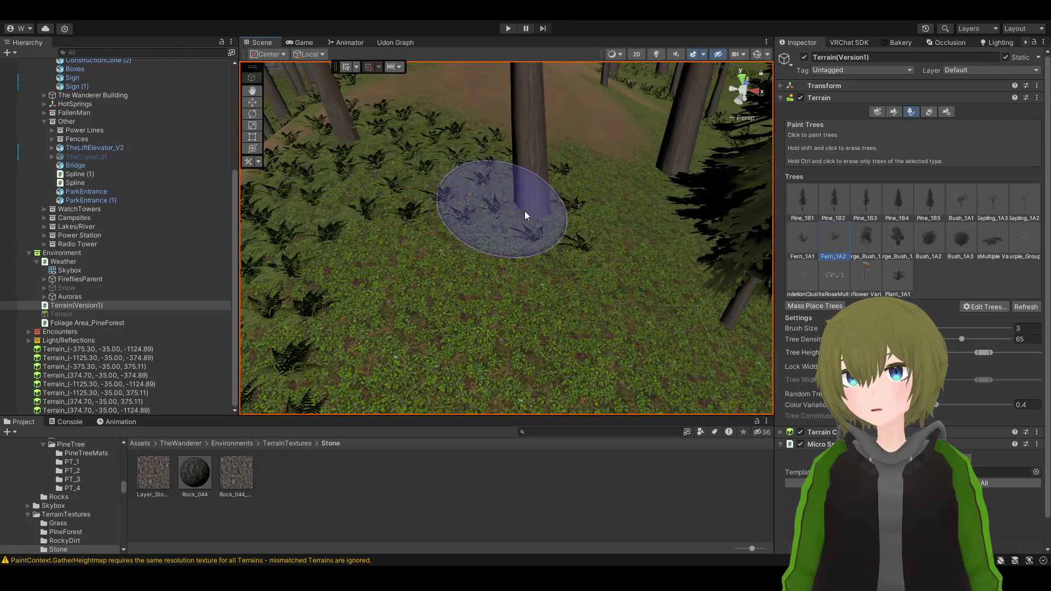
mouse_move(525, 211)
right_mouse_down()
mouse_move(669, 237)
mouse_move(680, 230)
mouse_move(439, 183)
mouse_move(629, 178)
right_mouse_up()
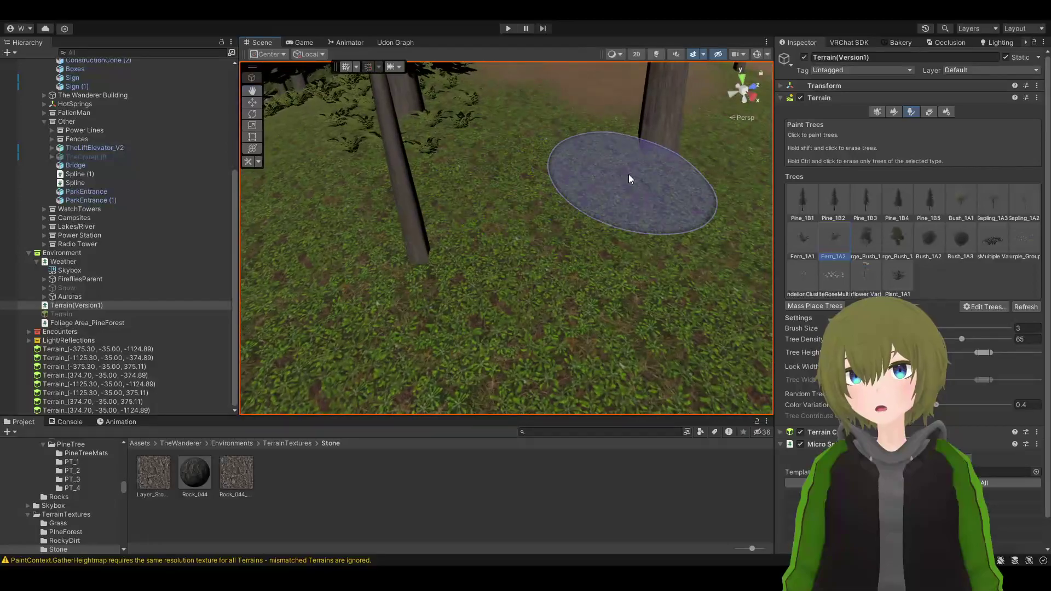
mouse_move(630, 179)
left_mouse_down()
mouse_move(649, 143)
mouse_move(428, 136)
mouse_move(406, 175)
mouse_move(488, 231)
mouse_move(627, 136)
mouse_move(462, 223)
left_mouse_up()
Move deeper into the forest and paint ferns around the pine trunk bases and across the clearing
mouse_move(462, 223)
right_mouse_down()
mouse_move(434, 251)
mouse_move(685, 199)
mouse_move(612, 226)
mouse_move(673, 193)
mouse_move(301, 183)
mouse_move(223, 235)
mouse_move(274, 223)
right_mouse_up()
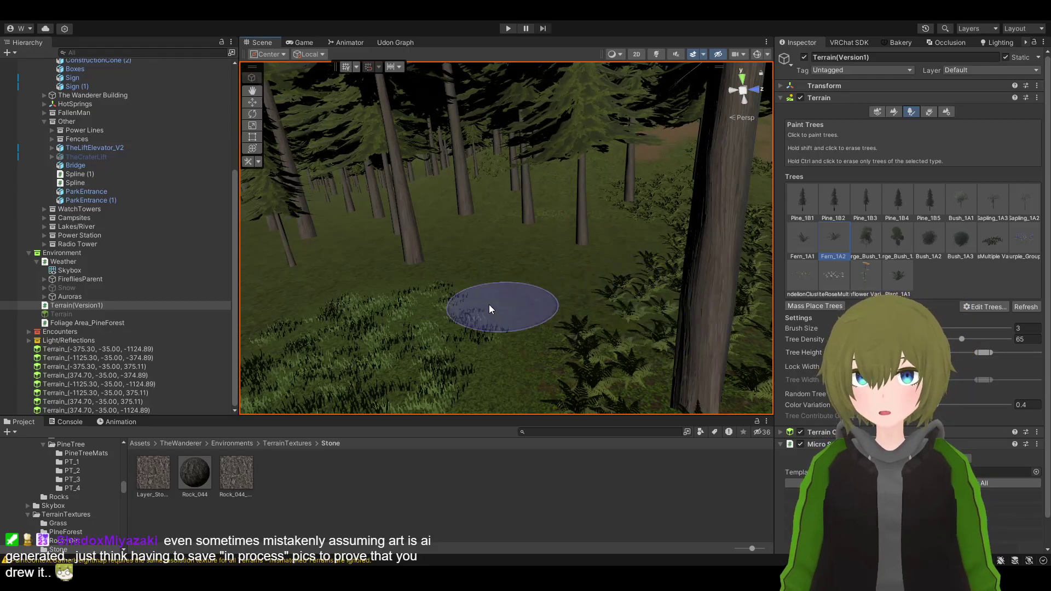
mouse_move(488, 304)
right_mouse_down()
mouse_move(630, 351)
mouse_move(531, 356)
mouse_move(486, 324)
mouse_move(548, 317)
right_mouse_up()
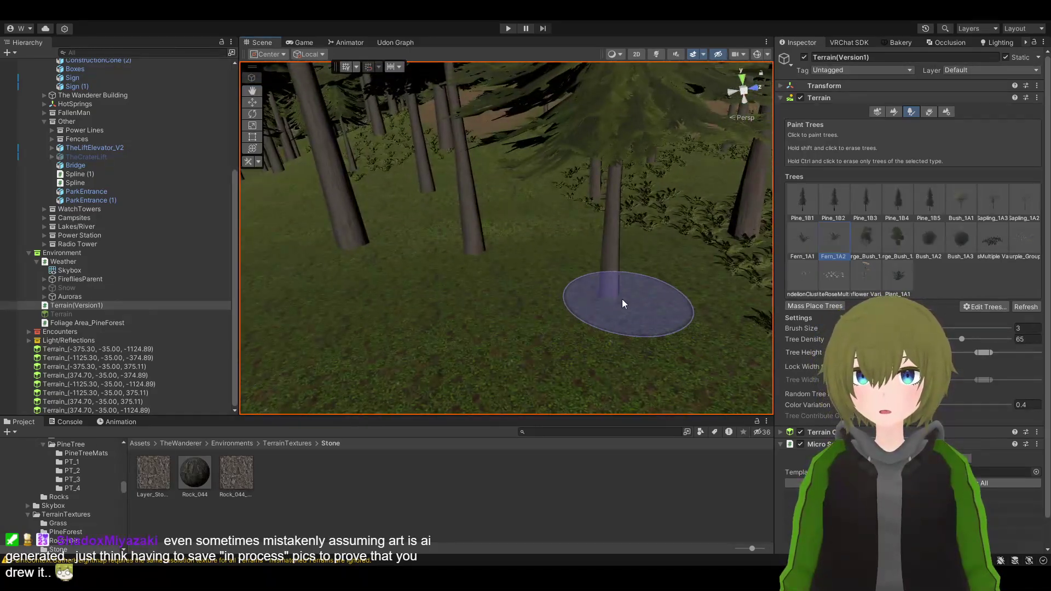
mouse_move(628, 304)
left_mouse_down()
mouse_move(714, 325)
mouse_move(495, 277)
mouse_move(468, 254)
mouse_move(363, 241)
mouse_move(434, 175)
mouse_move(444, 150)
mouse_move(420, 185)
mouse_move(403, 162)
mouse_move(379, 166)
mouse_move(413, 197)
mouse_move(376, 229)
mouse_move(372, 258)
mouse_move(481, 287)
mouse_move(501, 252)
mouse_move(483, 268)
mouse_move(572, 297)
mouse_move(537, 265)
left_mouse_up()
mouse_move(536, 265)
right_mouse_down()
mouse_move(557, 263)
mouse_move(421, 254)
mouse_move(518, 270)
right_mouse_up()
mouse_move(518, 270)
left_mouse_down()
mouse_move(572, 262)
mouse_move(554, 250)
mouse_move(621, 213)
left_mouse_up()
right_click_drag(652, 183, 481, 219)
mouse_move(482, 219)
left_mouse_down()
mouse_move(455, 311)
mouse_move(515, 308)
mouse_move(401, 197)
mouse_move(365, 241)
mouse_move(445, 285)
left_mouse_up()
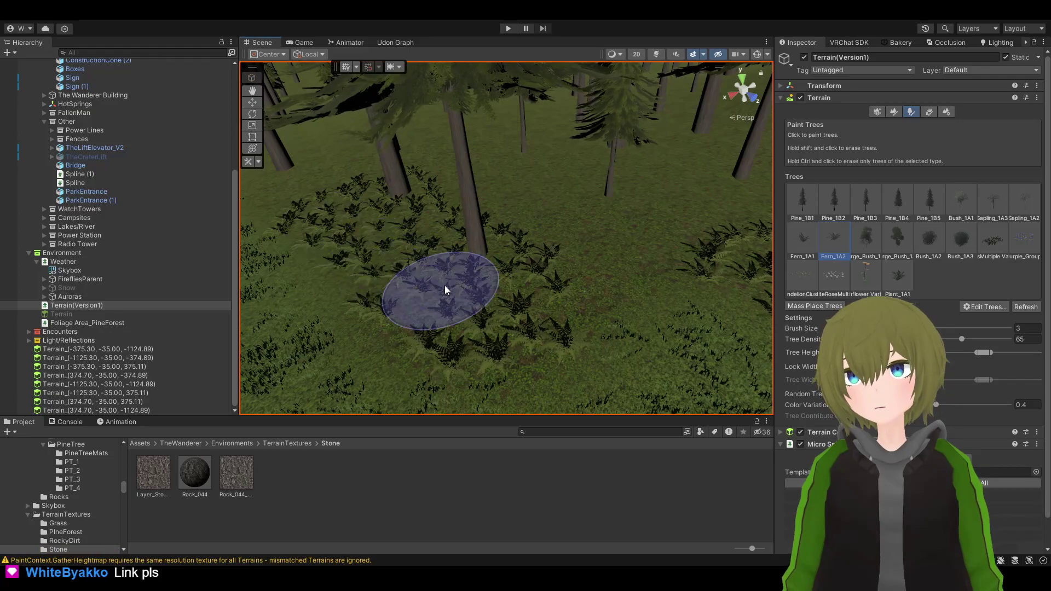
right_click_drag(445, 285, 504, 226)
mouse_move(484, 241)
left_mouse_down()
mouse_move(417, 301)
mouse_move(484, 323)
mouse_move(567, 285)
mouse_move(596, 255)
mouse_move(491, 236)
mouse_move(593, 252)
left_mouse_up()
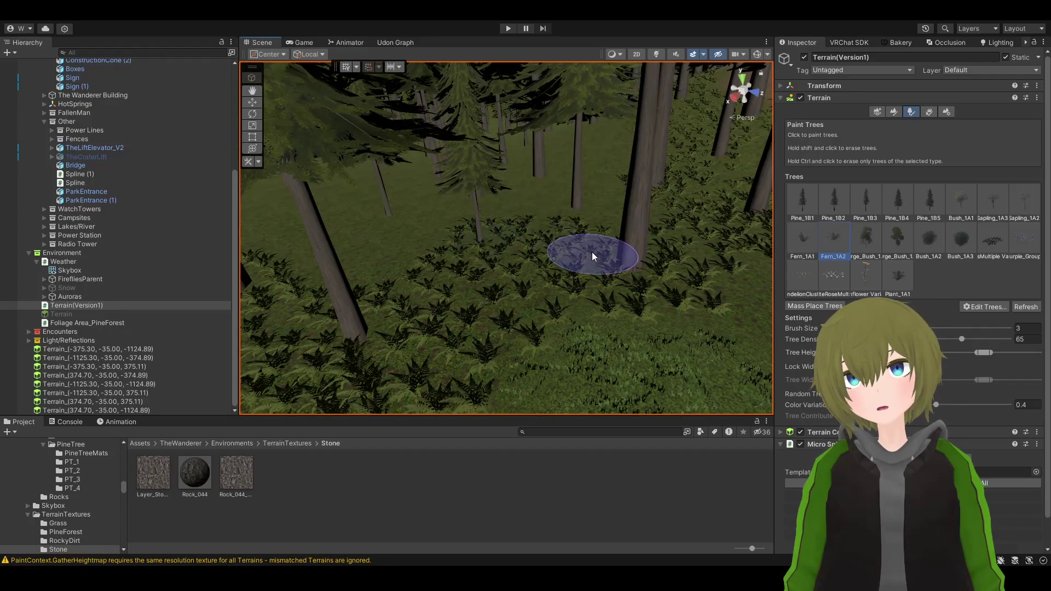
mouse_move(599, 251)
right_mouse_down()
mouse_move(571, 226)
mouse_move(496, 211)
mouse_move(525, 218)
mouse_move(488, 265)
right_mouse_up()
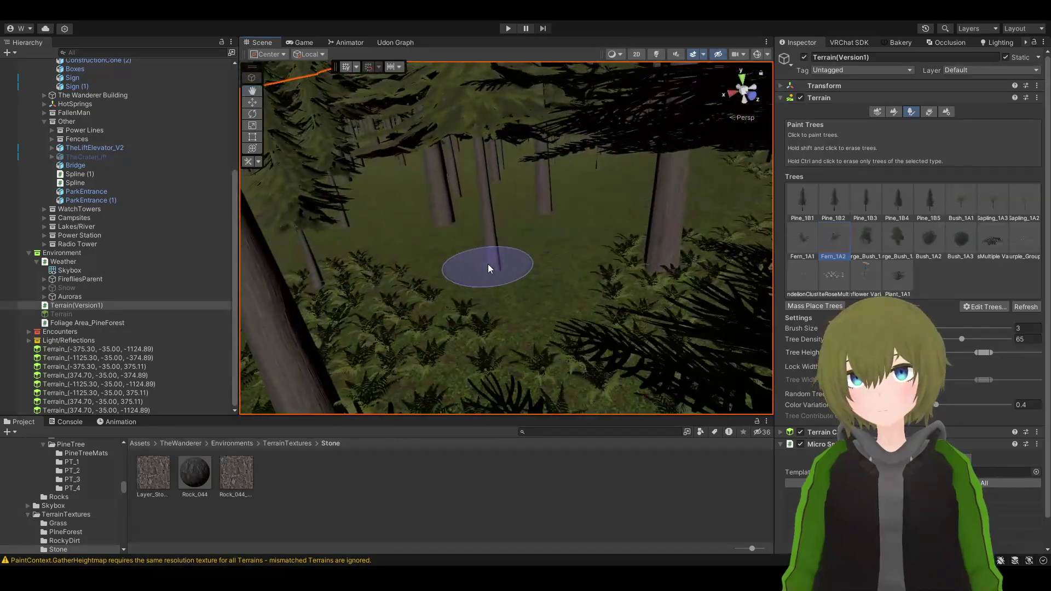
mouse_move(488, 265)
left_mouse_down()
mouse_move(467, 293)
mouse_move(472, 243)
mouse_move(444, 222)
mouse_move(553, 209)
mouse_move(524, 252)
mouse_move(469, 289)
mouse_move(557, 320)
mouse_move(570, 282)
left_mouse_up()
mouse_move(584, 282)
right_mouse_down()
mouse_move(570, 277)
mouse_move(580, 265)
mouse_move(692, 284)
right_mouse_up()
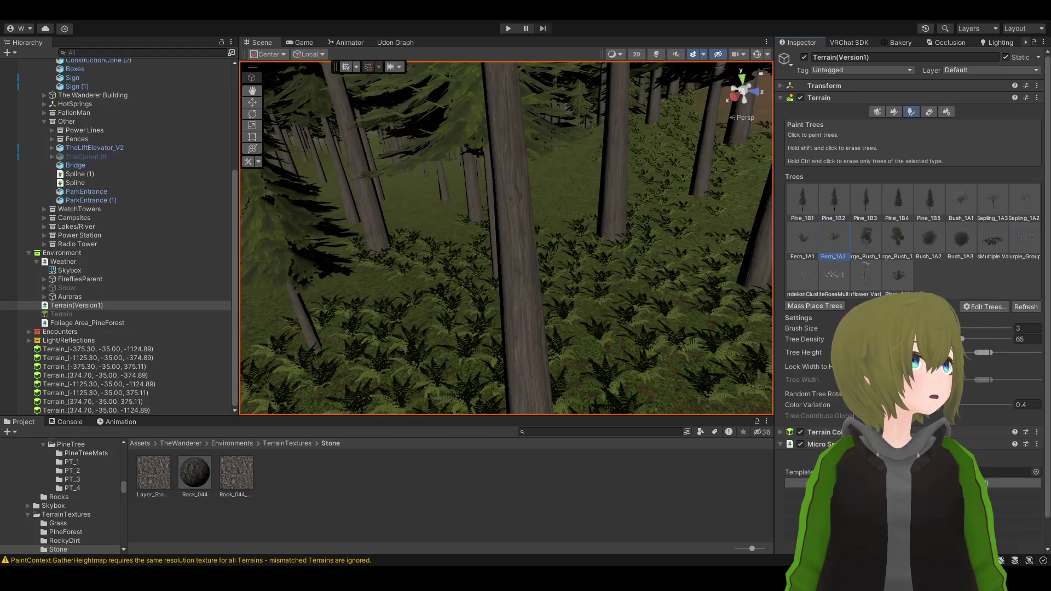
Fly forward into the trees and paint a band of ferns across the forest floor
mouse_move(563, 300)
right_mouse_down()
mouse_move(605, 240)
mouse_move(575, 294)
mouse_move(683, 316)
right_mouse_up()
key("w")
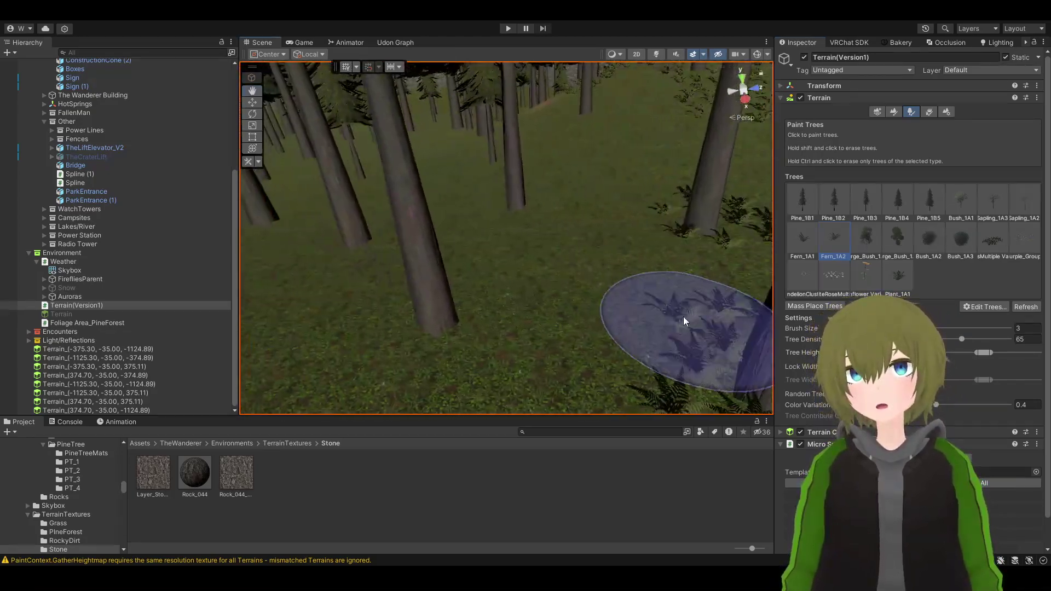
mouse_move(442, 331)
left_mouse_down()
mouse_move(370, 290)
mouse_move(356, 251)
mouse_move(378, 251)
left_mouse_up()
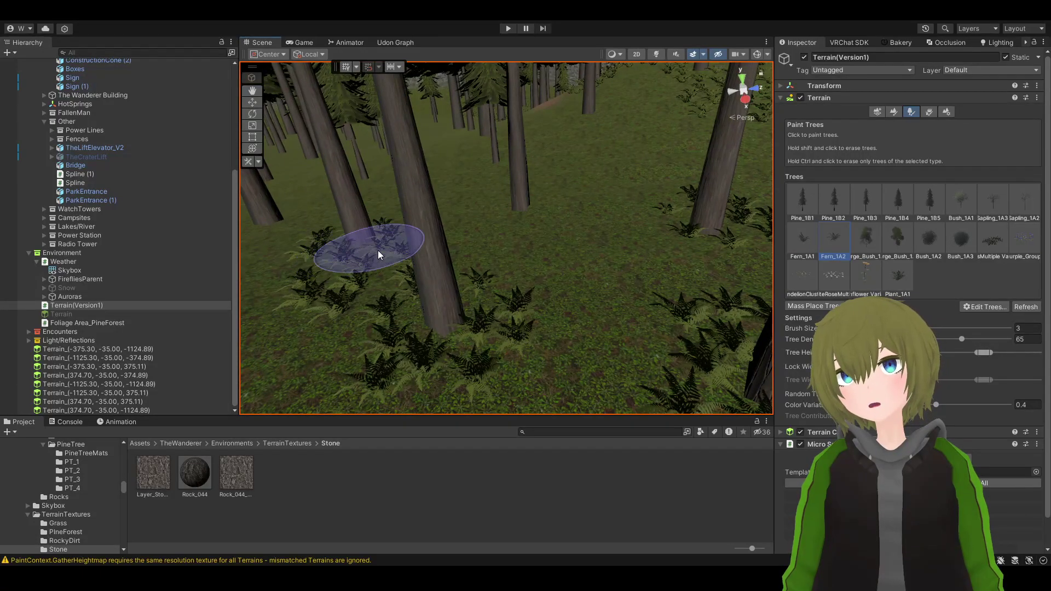
scroll(405, 268, "up", 3)
mouse_move(425, 281)
left_mouse_down()
mouse_move(537, 265)
mouse_move(583, 166)
mouse_move(576, 123)
mouse_move(418, 120)
mouse_move(274, 189)
left_mouse_up()
mouse_move(273, 189)
right_mouse_down()
mouse_move(418, 244)
mouse_move(359, 222)
mouse_move(511, 211)
mouse_move(521, 178)
mouse_move(413, 136)
mouse_move(352, 188)
mouse_move(285, 206)
mouse_move(423, 241)
right_mouse_up()
left_click_drag(423, 241, 474, 212)
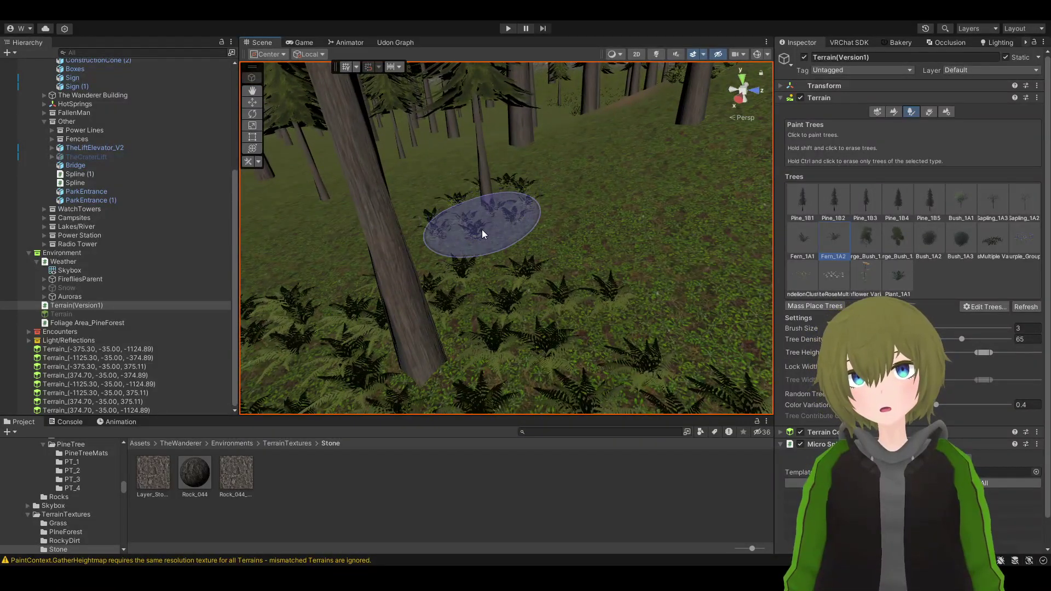
Add ferns near the middle of the clearing and around the bases of nearby trunks
mouse_move(376, 356)
right_mouse_down()
mouse_move(536, 263)
mouse_move(556, 219)
mouse_move(545, 235)
mouse_move(617, 347)
mouse_move(667, 338)
mouse_move(540, 286)
right_mouse_up()
mouse_move(530, 285)
left_mouse_down()
mouse_move(494, 264)
mouse_move(431, 176)
left_mouse_up()
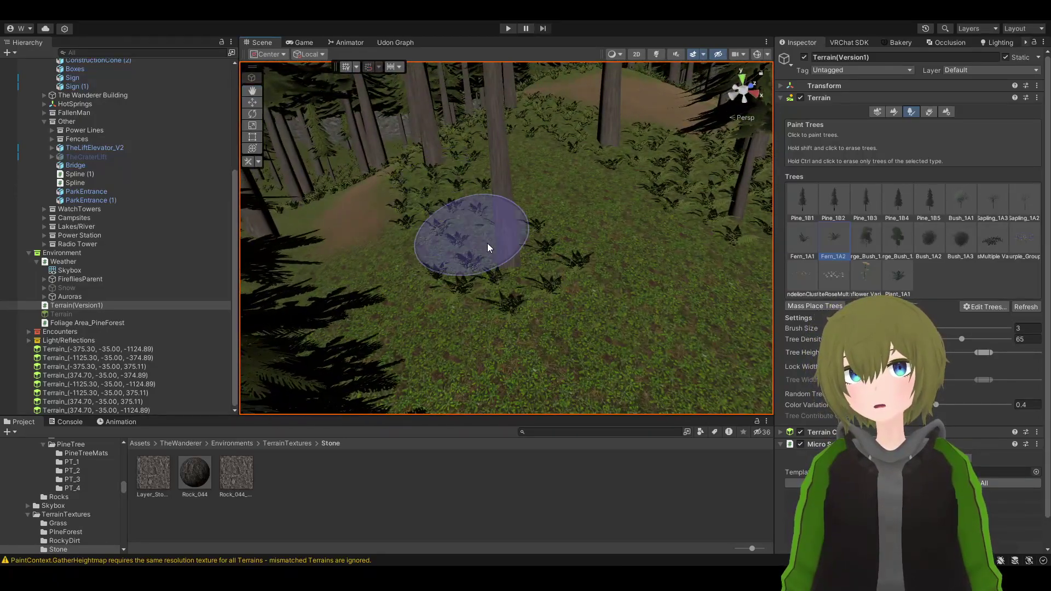
mouse_move(489, 248)
right_mouse_down()
mouse_move(591, 241)
mouse_move(296, 267)
mouse_move(411, 228)
mouse_move(608, 258)
mouse_move(733, 235)
mouse_move(559, 271)
right_mouse_up()
mouse_move(556, 269)
left_mouse_down()
mouse_move(518, 265)
mouse_move(643, 223)
mouse_move(491, 241)
mouse_move(473, 172)
mouse_move(434, 207)
mouse_move(504, 281)
left_mouse_up()
mouse_move(505, 281)
right_mouse_down()
mouse_move(512, 268)
mouse_move(581, 263)
mouse_move(288, 253)
mouse_move(544, 220)
mouse_move(459, 248)
right_mouse_up()
mouse_move(459, 248)
left_mouse_down()
mouse_move(483, 252)
mouse_move(360, 261)
mouse_move(566, 221)
mouse_move(650, 192)
mouse_move(531, 214)
mouse_move(429, 157)
mouse_move(413, 228)
mouse_move(608, 211)
left_mouse_up()
mouse_move(579, 220)
right_mouse_down()
mouse_move(590, 234)
mouse_move(571, 264)
right_mouse_up()
mouse_move(571, 264)
left_mouse_down()
mouse_move(443, 253)
mouse_move(497, 238)
mouse_move(528, 203)
mouse_move(505, 146)
mouse_move(556, 246)
mouse_move(547, 277)
left_mouse_up()
mouse_move(547, 277)
right_mouse_down()
mouse_move(426, 264)
mouse_move(630, 285)
mouse_move(750, 214)
mouse_move(630, 163)
mouse_move(673, 141)
mouse_move(592, 186)
right_mouse_up()
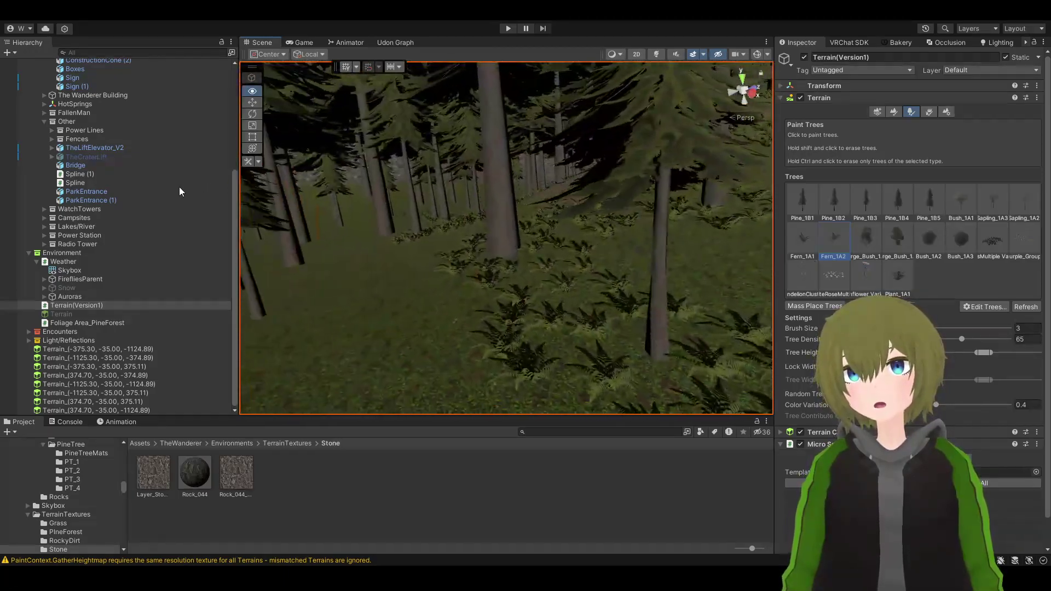
Paint ferns around the near tree trunk and small ferns around the farther trunk
mouse_move(179, 186)
right_mouse_down()
mouse_move(110, 143)
mouse_move(103, 223)
mouse_move(129, 249)
right_mouse_up()
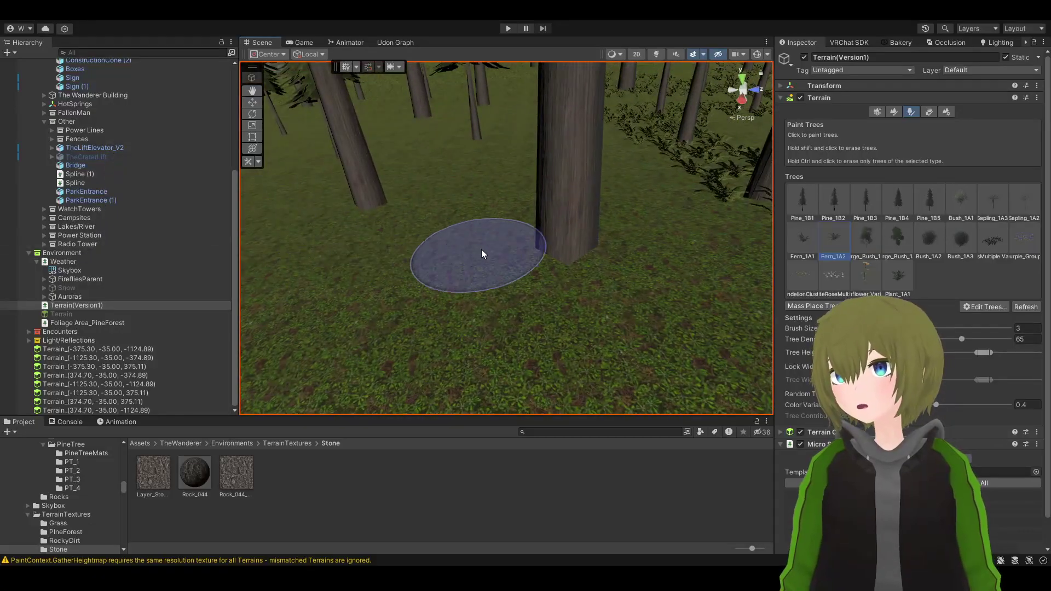
mouse_move(563, 241)
left_mouse_down()
mouse_move(529, 252)
mouse_move(560, 247)
left_mouse_up()
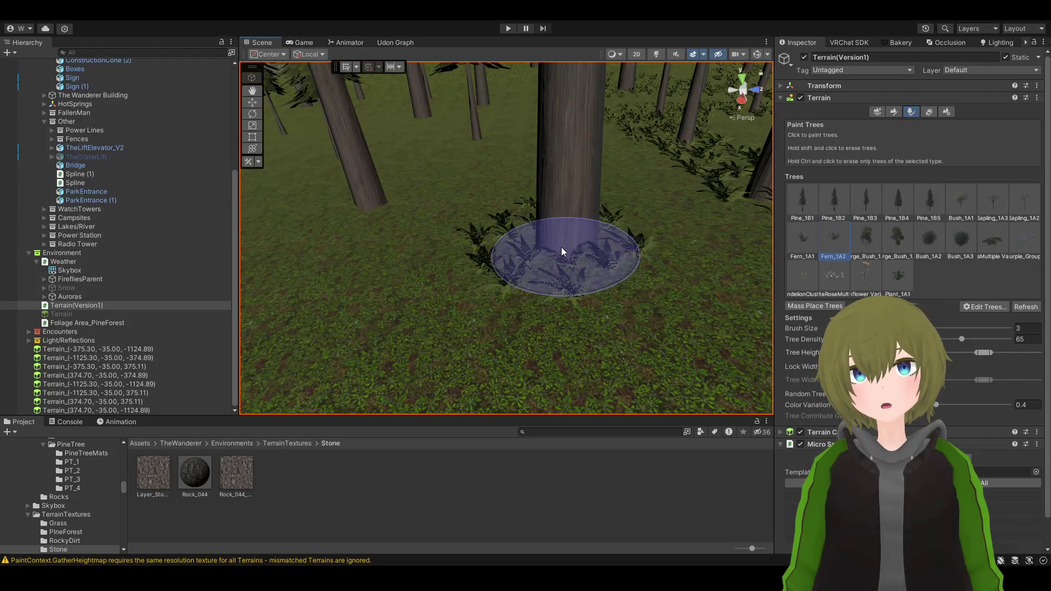
right_click_drag(562, 248, 530, 248)
mouse_move(530, 249)
left_mouse_down()
mouse_move(494, 235)
mouse_move(603, 189)
mouse_move(605, 168)
left_mouse_up()
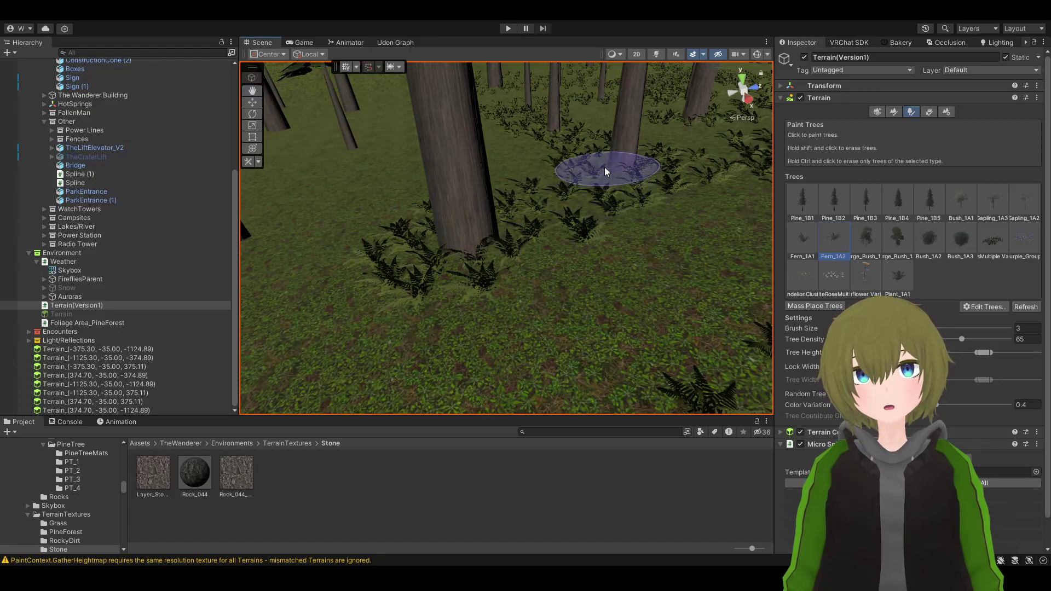
right_click_drag(512, 242, 472, 230)
mouse_move(436, 191)
left_mouse_down()
mouse_move(570, 257)
mouse_move(442, 196)
left_mouse_up()
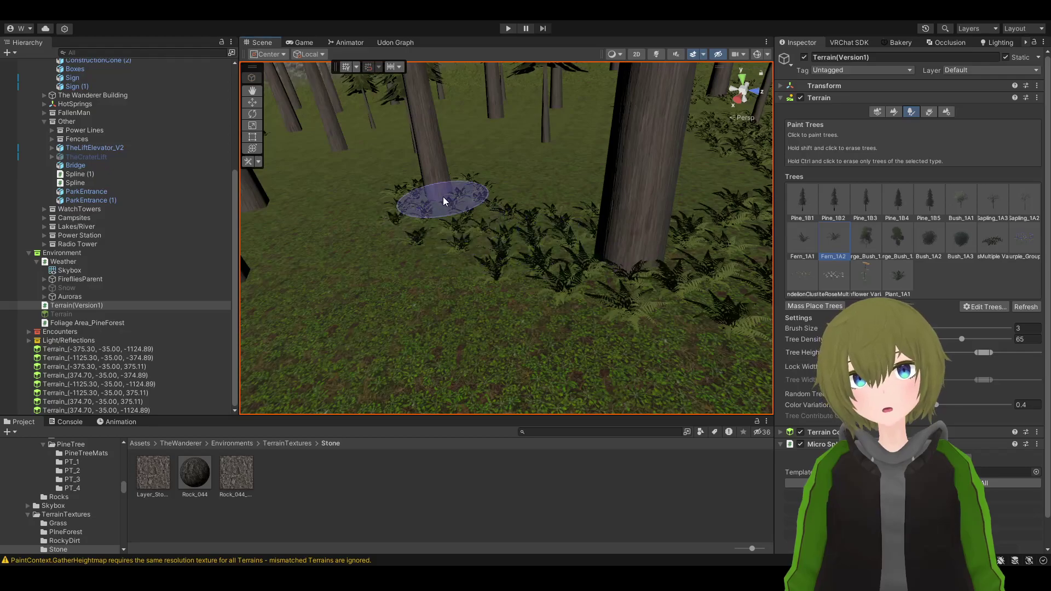
Fly through the forest to open ground and paint a band of ferns across it
right_click_drag(627, 225, 354, 219)
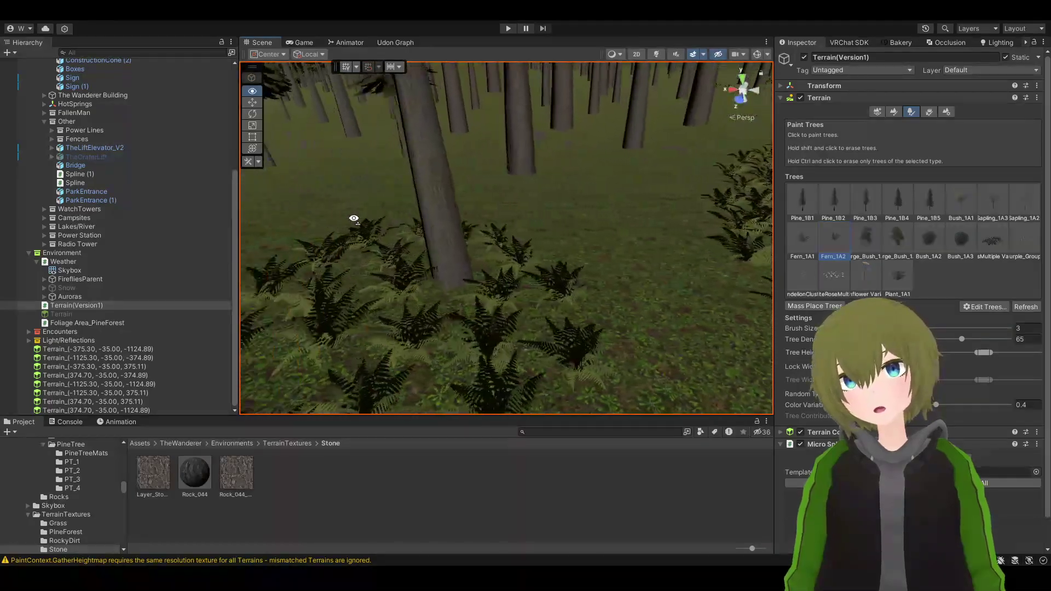
left_click_drag(354, 218, 496, 220, "alt")
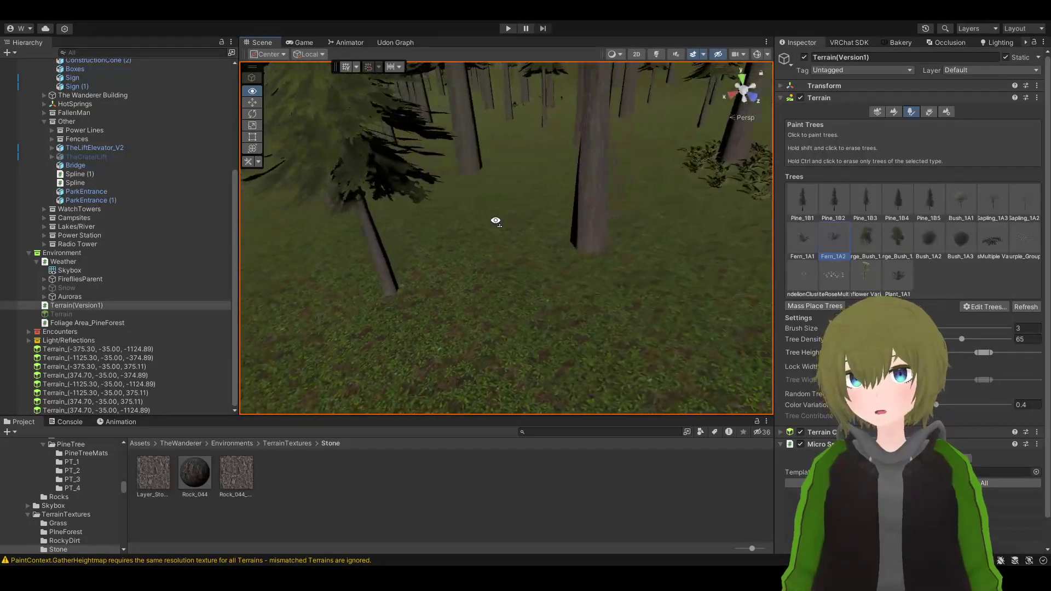
mouse_move(495, 221)
right_mouse_down()
mouse_move(308, 227)
mouse_move(451, 229)
right_mouse_up()
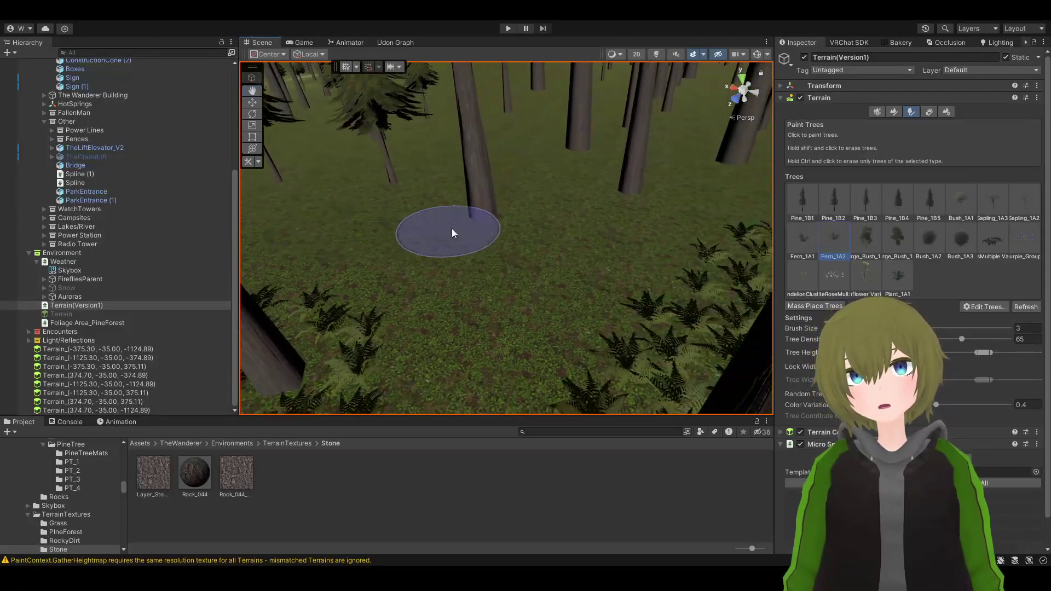
mouse_move(452, 233)
left_mouse_down()
mouse_move(470, 218)
mouse_move(630, 188)
mouse_move(513, 207)
left_mouse_up()
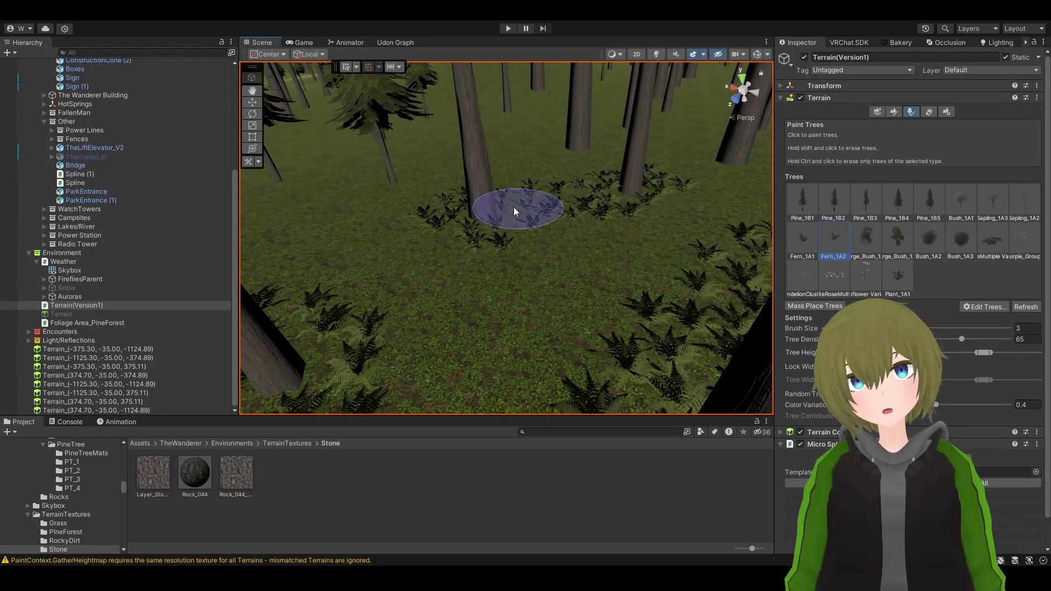
mouse_move(297, 376)
left_mouse_down("alt")
mouse_move(516, 317)
mouse_move(544, 296)
mouse_move(469, 328)
mouse_move(460, 212)
left_mouse_up("alt")
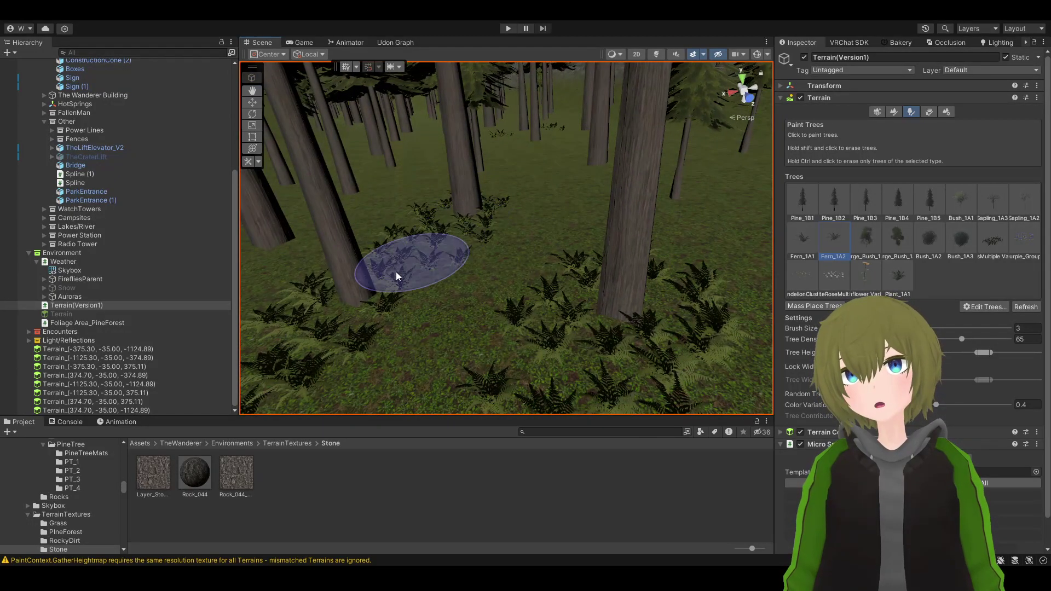
left_click_drag(353, 294, 518, 291, "alt")
mouse_move(518, 291)
right_mouse_down()
mouse_move(455, 144)
mouse_move(463, 99)
mouse_move(378, 264)
right_mouse_up()
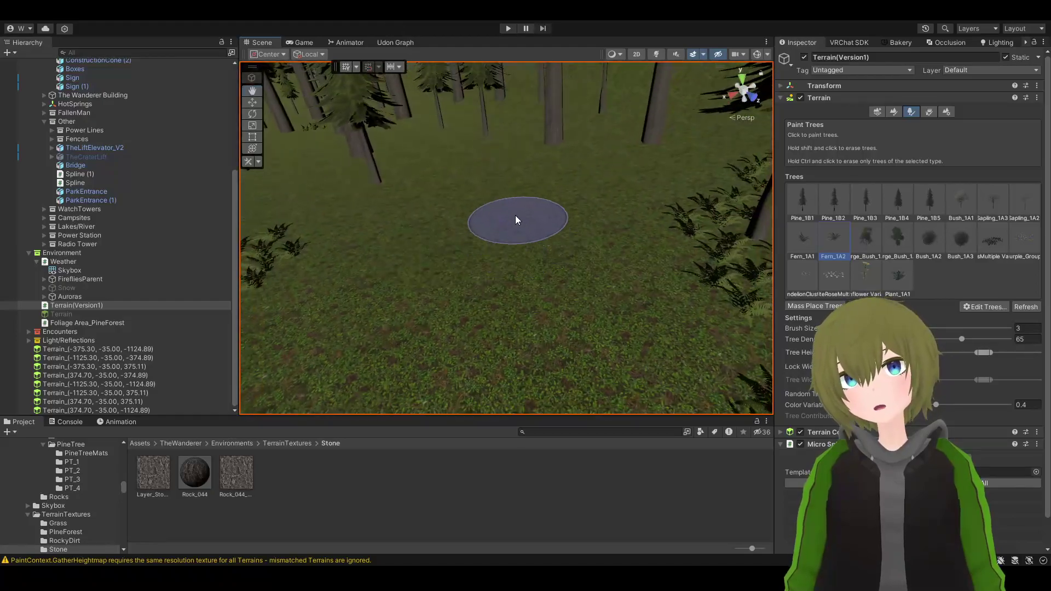
Place a Pine_1B3 pine on the bare ground, then go back to Fern_1A2
left_click(864, 211)
left_click(500, 239)
mouse_move(500, 239)
right_mouse_down()
mouse_move(497, 198)
mouse_move(497, 238)
right_mouse_up()
left_click(832, 230)
Paint ferns beside, below and between the trunks around the new pine
mouse_move(642, 216)
left_mouse_down("alt")
mouse_move(531, 242)
mouse_move(572, 206)
mouse_move(422, 213)
left_mouse_up("alt")
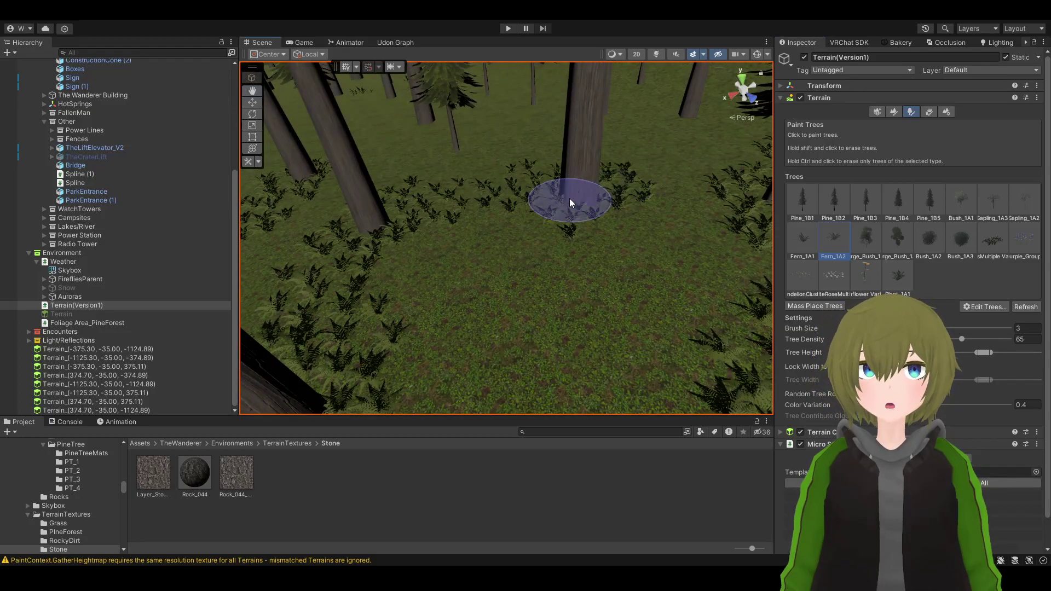
mouse_move(569, 199)
left_mouse_down()
mouse_move(744, 198)
mouse_move(423, 213)
left_mouse_up()
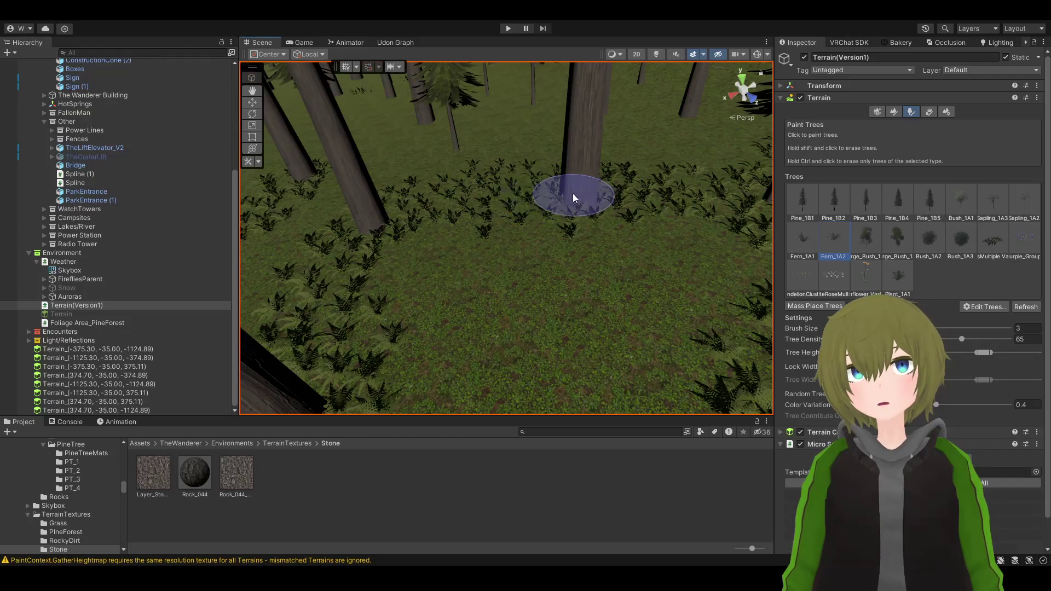
mouse_move(574, 196)
left_mouse_down("alt")
mouse_move(601, 214)
mouse_move(515, 225)
mouse_move(274, 167)
mouse_move(343, 185)
mouse_move(500, 277)
left_mouse_up("alt")
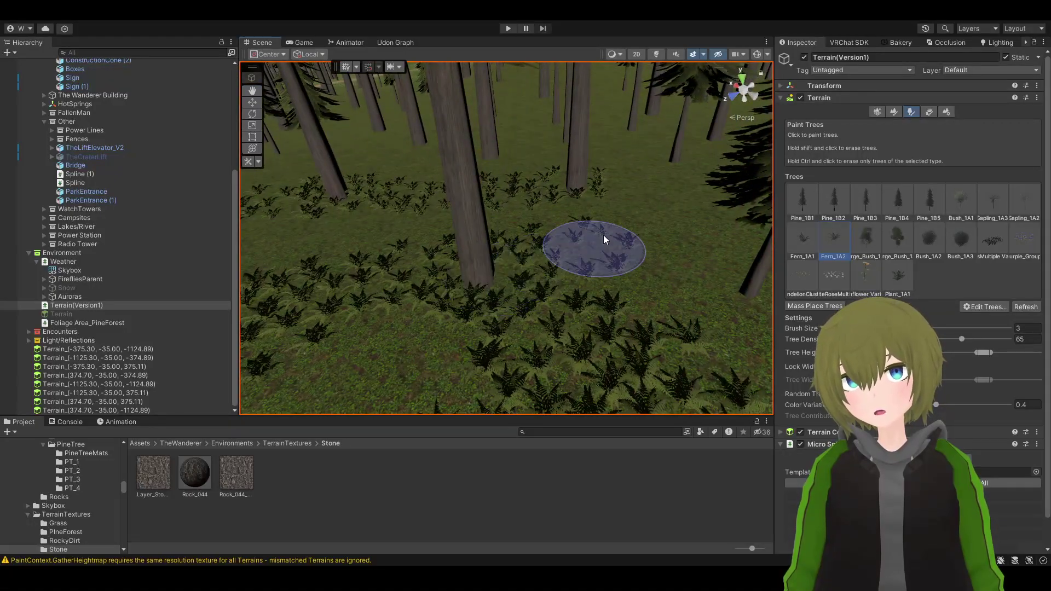
mouse_move(603, 235)
left_mouse_down()
mouse_move(582, 182)
mouse_move(543, 232)
mouse_move(493, 269)
left_mouse_up()
right_click_drag(492, 277, 591, 280)
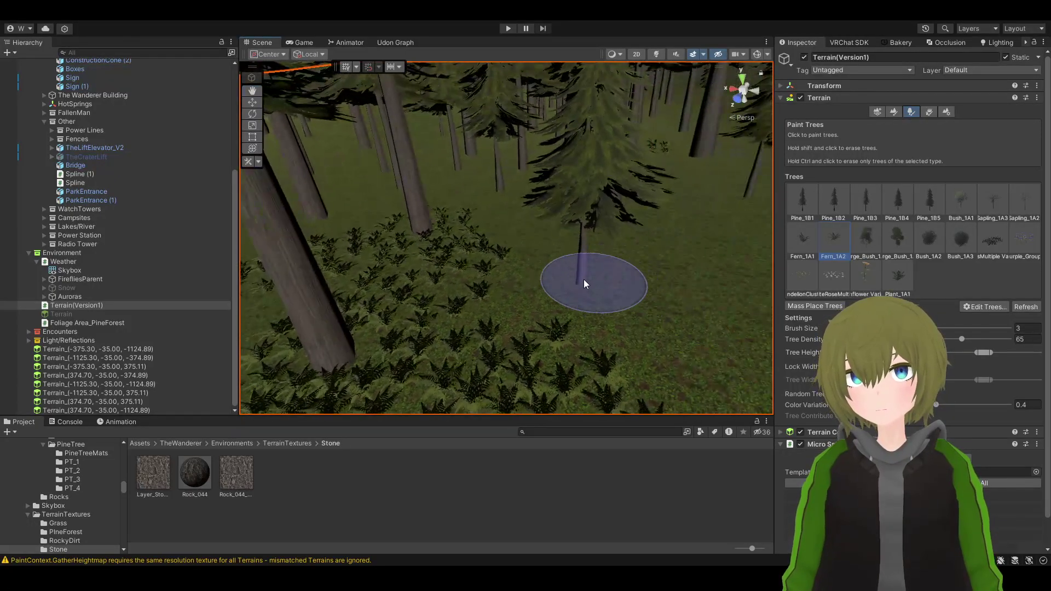
Brush a clump of Fern_1A2 ferns onto the grass beside the pine trunk, then look around the forest
mouse_move(576, 290)
left_mouse_down("alt")
mouse_move(703, 290)
mouse_move(690, 307)
mouse_move(500, 300)
mouse_move(575, 274)
mouse_move(542, 186)
mouse_move(549, 331)
mouse_move(457, 362)
mouse_move(476, 329)
mouse_move(477, 368)
mouse_move(493, 395)
mouse_move(573, 241)
mouse_move(482, 307)
mouse_move(419, 306)
mouse_move(562, 252)
mouse_move(542, 181)
mouse_move(495, 282)
mouse_move(491, 229)
mouse_move(537, 165)
mouse_move(664, 195)
mouse_move(551, 226)
mouse_move(448, 272)
mouse_move(543, 160)
left_mouse_up("alt")
mouse_move(544, 160)
right_mouse_down()
mouse_move(443, 66)
mouse_move(526, 26)
mouse_move(553, 27)
mouse_move(706, 93)
mouse_move(766, 94)
mouse_move(789, 71)
mouse_move(786, 82)
mouse_move(739, 61)
right_mouse_up()
left_click_drag(738, 62, 730, 145, "alt")
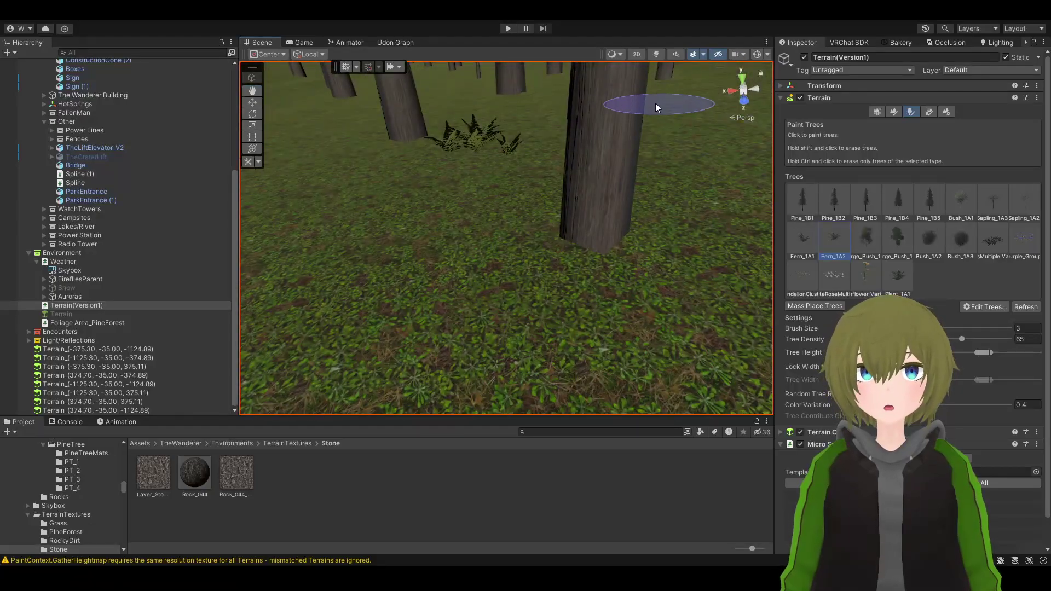
left_click_drag(505, 135, 477, 120, "alt")
right_click_drag(477, 120, 389, 546)
mouse_move(390, 547)
left_mouse_down("alt")
mouse_move(446, 152)
mouse_move(614, 210)
left_mouse_up("alt")
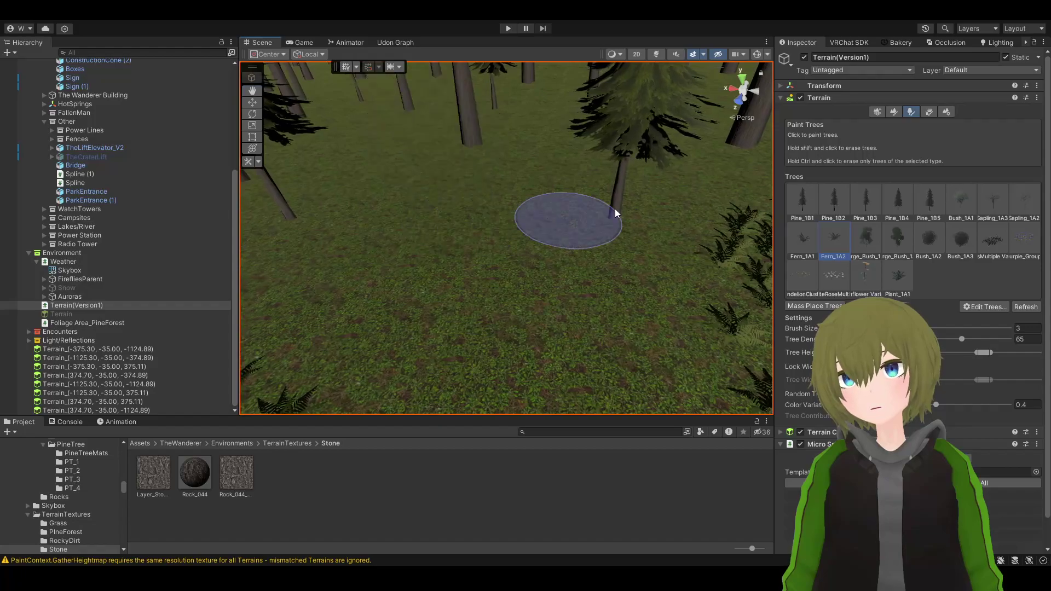
Place three Pine_1B1 pines on the ground, then go back to Fern_1A2
left_click(809, 203)
right_click_drag(652, 233, 509, 178)
left_click(555, 256)
right_click_drag(554, 257, 674, 294)
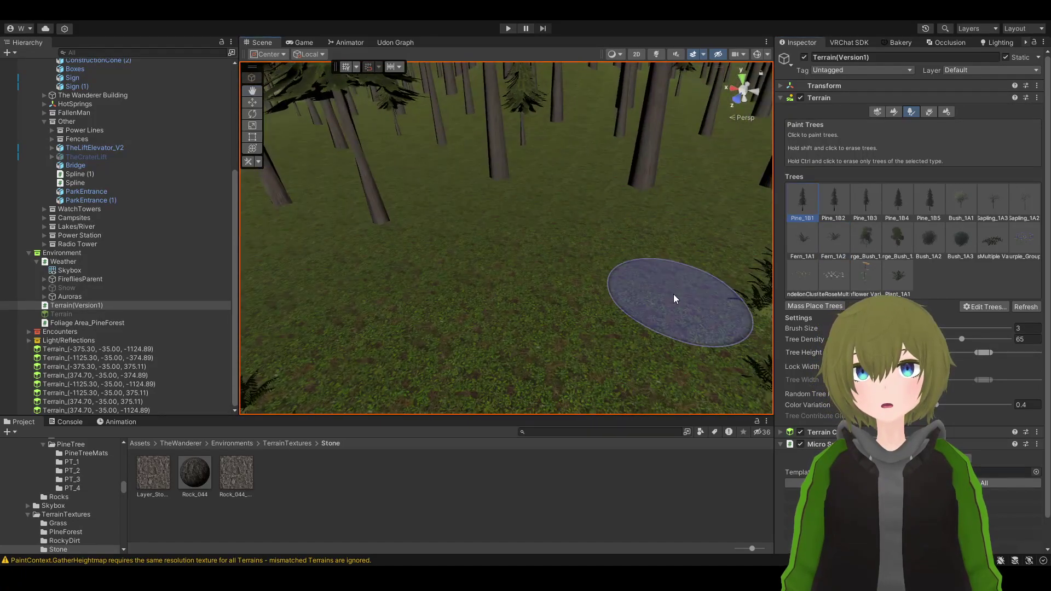
left_click(608, 237)
left_click(471, 251)
mouse_move(471, 252)
right_mouse_down()
mouse_move(439, 127)
mouse_move(482, 219)
right_mouse_up()
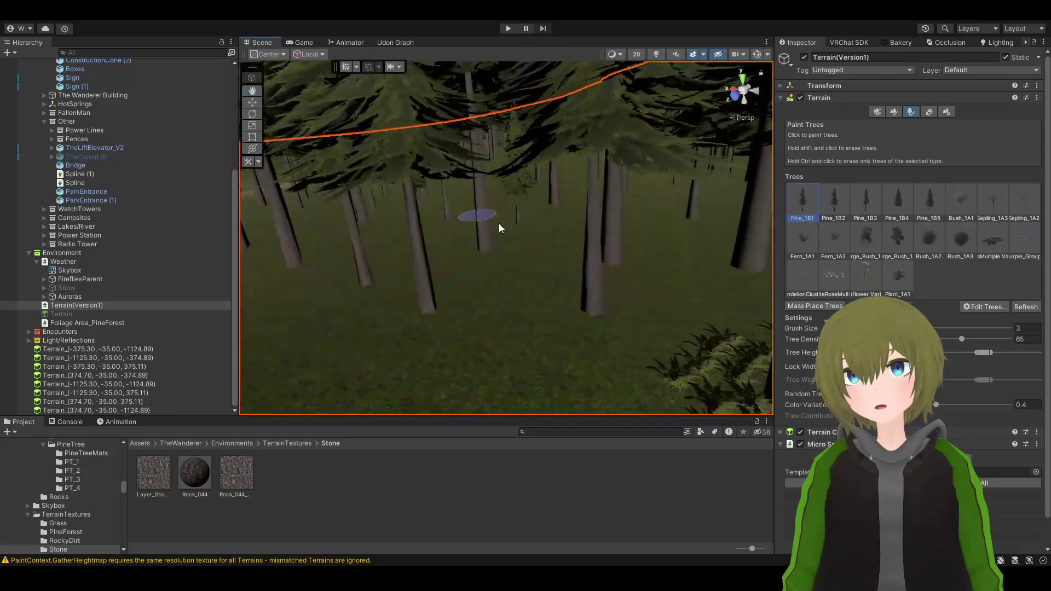
left_click(847, 246)
Paint ferns right to left across the ground and over the grass right of a trunk
left_click_drag(555, 294, 582, 291, "alt")
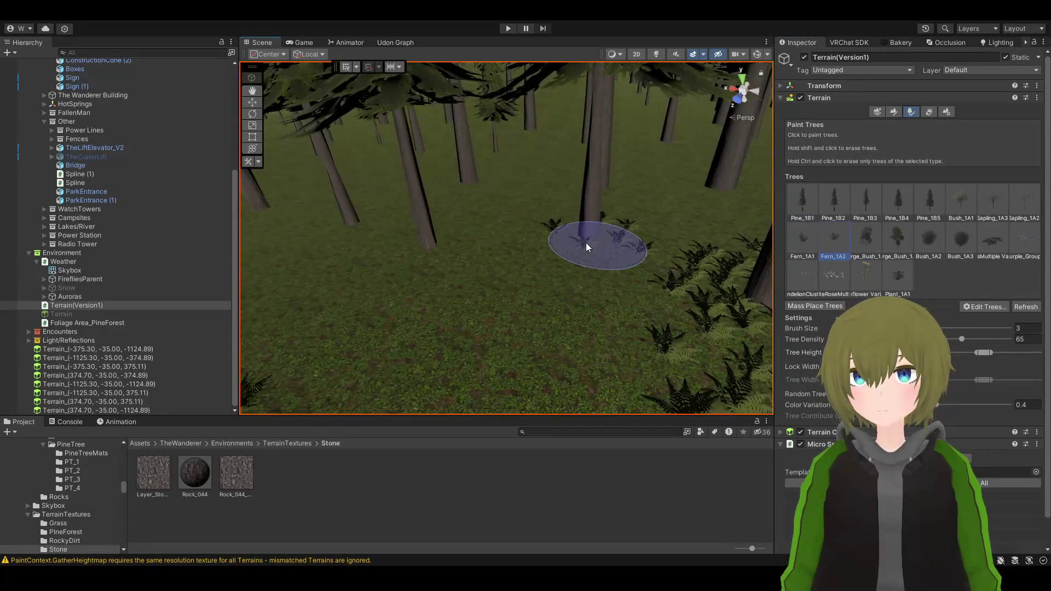
mouse_move(679, 305)
left_mouse_down()
mouse_move(590, 247)
mouse_move(377, 246)
mouse_move(282, 219)
mouse_move(643, 245)
left_mouse_up()
mouse_move(643, 244)
right_mouse_down()
mouse_move(342, 209)
mouse_move(265, 168)
mouse_move(316, 227)
right_mouse_up()
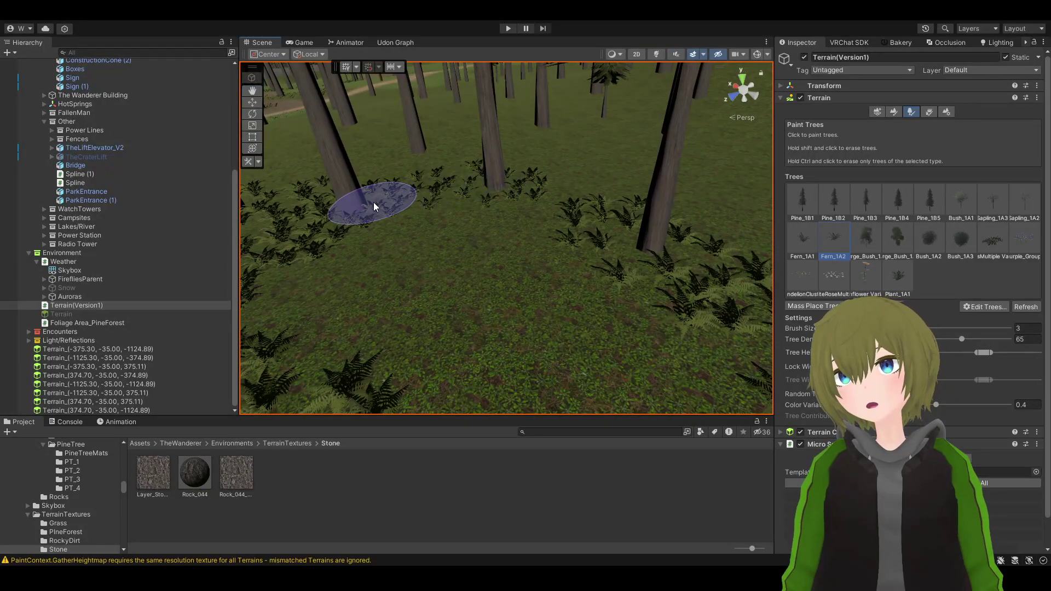
mouse_move(487, 189)
left_mouse_down()
mouse_move(615, 245)
mouse_move(460, 181)
mouse_move(493, 160)
mouse_move(570, 154)
mouse_move(584, 160)
mouse_move(432, 217)
mouse_move(347, 223)
mouse_move(610, 195)
mouse_move(761, 202)
left_mouse_up()
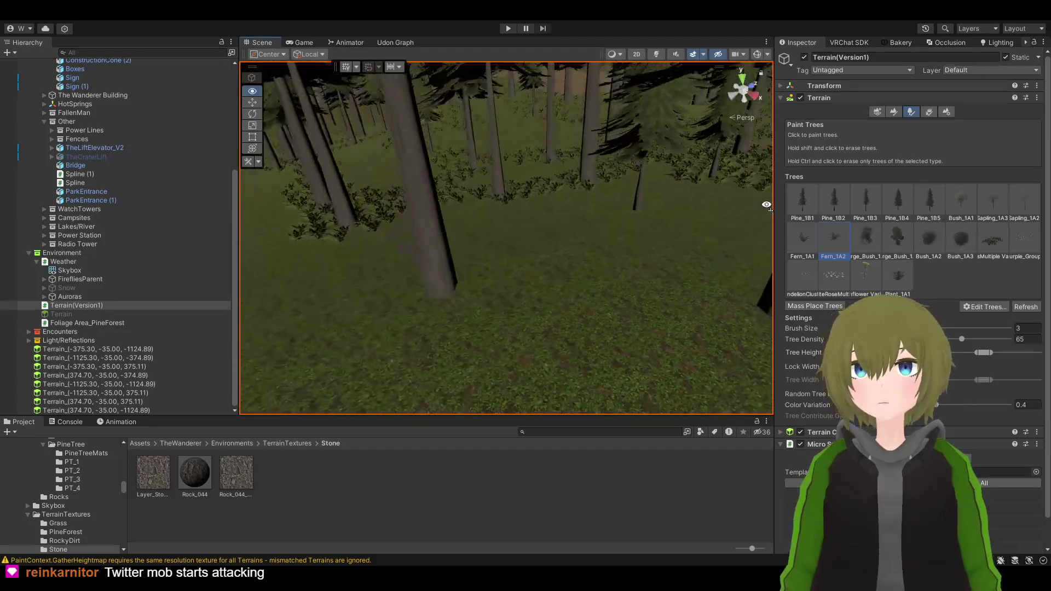
right_click_drag(805, 209, 657, 196)
mouse_move(656, 197)
left_mouse_down("alt")
mouse_move(623, 192)
mouse_move(591, 208)
left_mouse_up("alt")
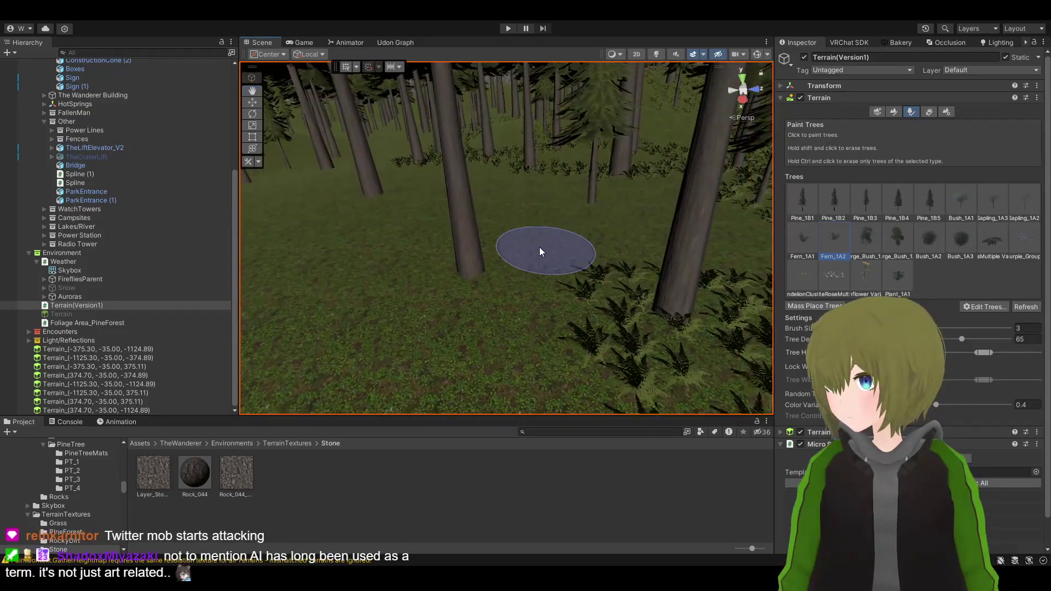
Paint many ferns along the ground around a tree's base
mouse_move(465, 284)
left_mouse_down()
mouse_move(682, 320)
mouse_move(483, 291)
mouse_move(511, 278)
mouse_move(622, 330)
left_mouse_up()
mouse_move(589, 328)
right_mouse_down()
mouse_move(471, 312)
mouse_move(539, 305)
right_mouse_up()
mouse_move(539, 304)
left_mouse_down()
mouse_move(599, 289)
mouse_move(645, 258)
mouse_move(601, 261)
mouse_move(521, 307)
left_mouse_up()
mouse_move(521, 307)
right_mouse_down()
mouse_move(352, 319)
mouse_move(553, 347)
mouse_move(587, 310)
right_mouse_up()
mouse_move(587, 310)
left_mouse_down()
mouse_move(586, 264)
mouse_move(567, 277)
mouse_move(490, 185)
mouse_move(584, 305)
left_mouse_up()
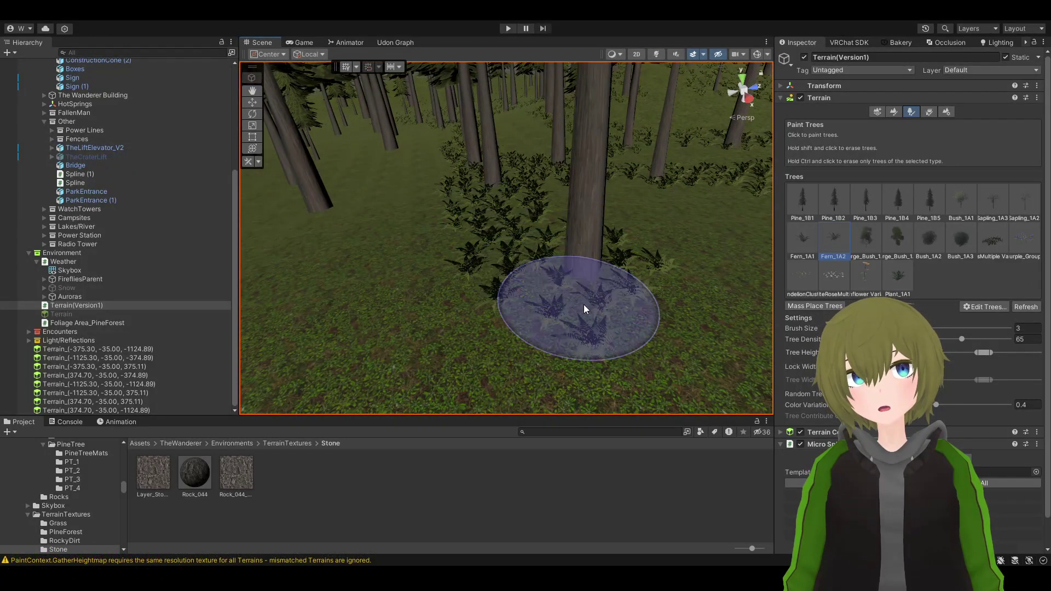
right_click_drag(584, 305, 693, 298)
mouse_move(694, 285)
left_mouse_down()
mouse_move(712, 248)
mouse_move(467, 295)
mouse_move(508, 278)
mouse_move(405, 270)
mouse_move(442, 334)
mouse_move(693, 288)
left_mouse_up()
mouse_move(692, 288)
right_mouse_down()
mouse_move(345, 219)
mouse_move(493, 170)
mouse_move(481, 157)
mouse_move(470, 189)
mouse_move(90, 223)
mouse_move(1030, 199)
mouse_move(734, 131)
mouse_move(810, 208)
mouse_move(951, 213)
mouse_move(249, 219)
mouse_move(389, 230)
mouse_move(409, 188)
mouse_move(458, 214)
mouse_move(603, 345)
mouse_move(686, 319)
mouse_move(624, 276)
mouse_move(482, 244)
mouse_move(244, 312)
mouse_move(263, 323)
mouse_move(289, 315)
mouse_move(421, 330)
mouse_move(439, 383)
mouse_move(456, 375)
right_mouse_up()
Cover the open grass, the area around the large trunk and the bare grass on the left with ferns
mouse_move(494, 278)
left_mouse_down()
mouse_move(562, 341)
mouse_move(467, 268)
mouse_move(536, 194)
left_mouse_up()
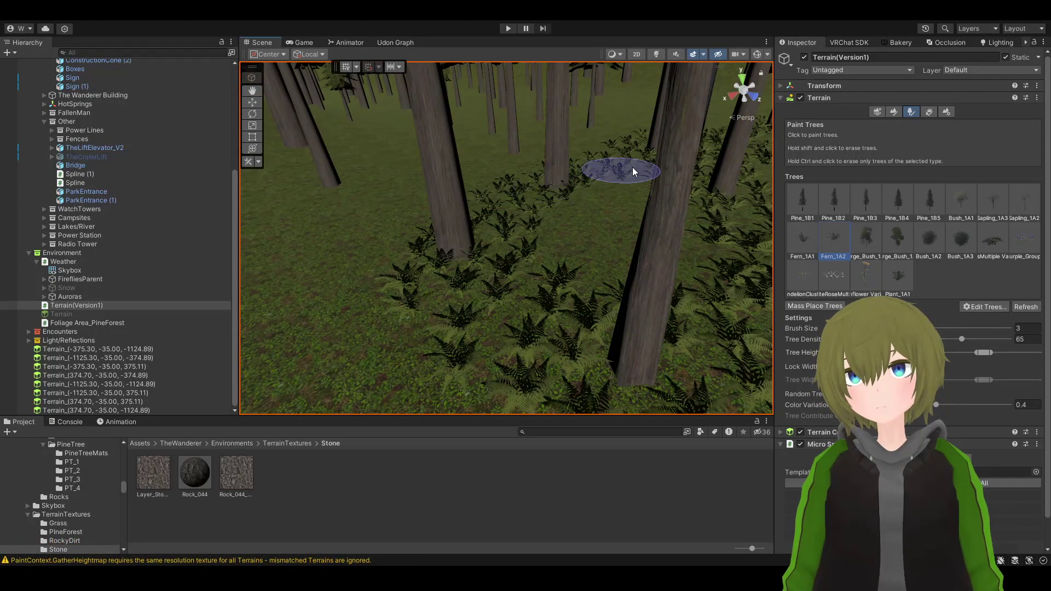
mouse_move(528, 195)
right_mouse_down()
mouse_move(403, 228)
mouse_move(305, 235)
mouse_move(539, 219)
right_mouse_up()
mouse_move(539, 219)
left_mouse_down()
mouse_move(504, 219)
mouse_move(324, 311)
mouse_move(531, 198)
left_mouse_up()
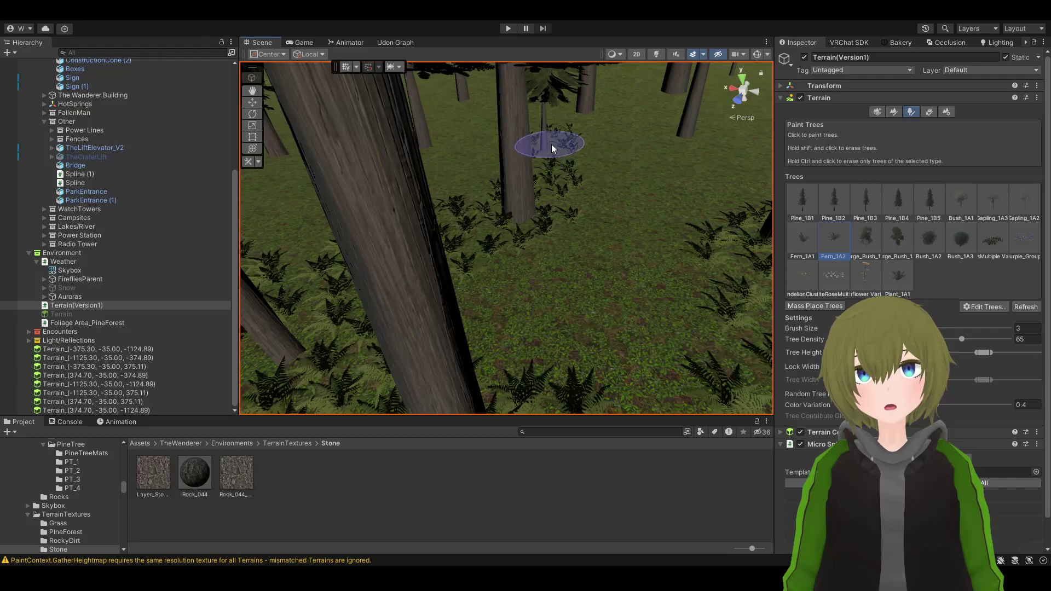
mouse_move(551, 143)
right_mouse_down()
mouse_move(709, 41)
mouse_move(590, 134)
mouse_move(612, 206)
right_mouse_up()
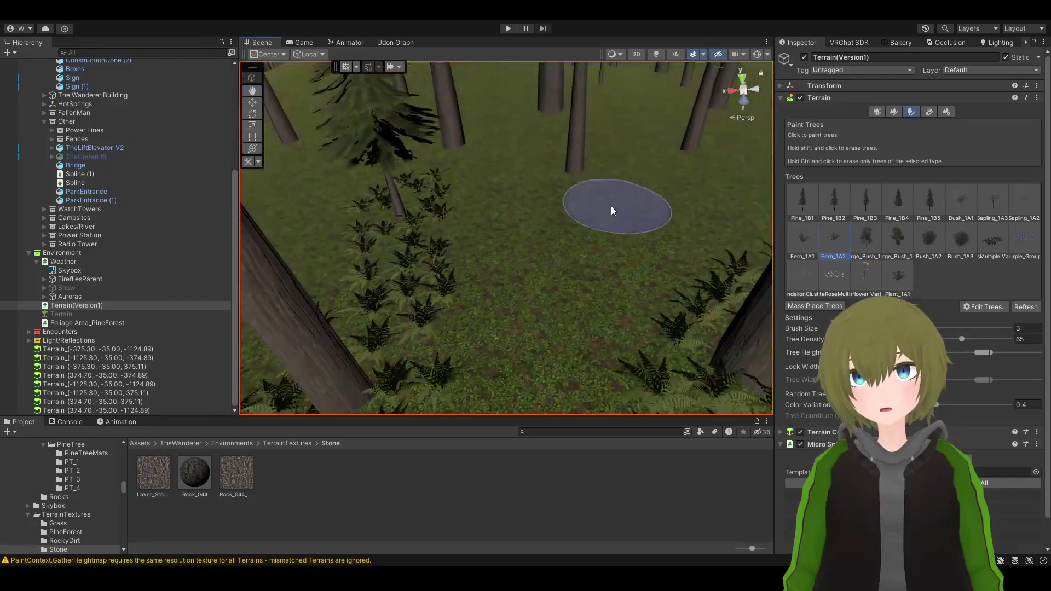
mouse_move(611, 206)
left_mouse_down()
mouse_move(577, 174)
mouse_move(400, 209)
mouse_move(452, 143)
mouse_move(488, 169)
mouse_move(579, 170)
left_mouse_up()
mouse_move(580, 170)
right_mouse_down()
mouse_move(446, 160)
mouse_move(664, 171)
mouse_move(595, 189)
right_mouse_up()
mouse_move(503, 190)
left_mouse_down()
mouse_move(439, 179)
mouse_move(287, 242)
mouse_move(513, 188)
mouse_move(613, 225)
mouse_move(573, 221)
left_mouse_up()
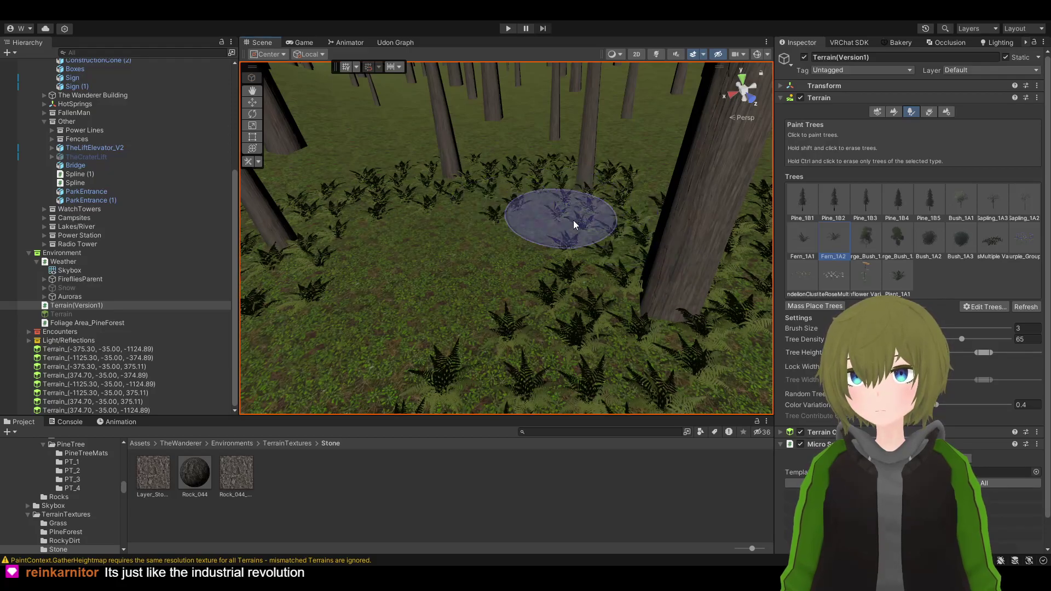
mouse_move(574, 221)
right_mouse_down()
mouse_move(780, 175)
mouse_move(284, 134)
mouse_move(329, 223)
mouse_move(306, 164)
mouse_move(380, 99)
mouse_move(275, 144)
mouse_move(446, 153)
mouse_move(452, 197)
mouse_move(722, 228)
mouse_move(567, 222)
right_mouse_up()
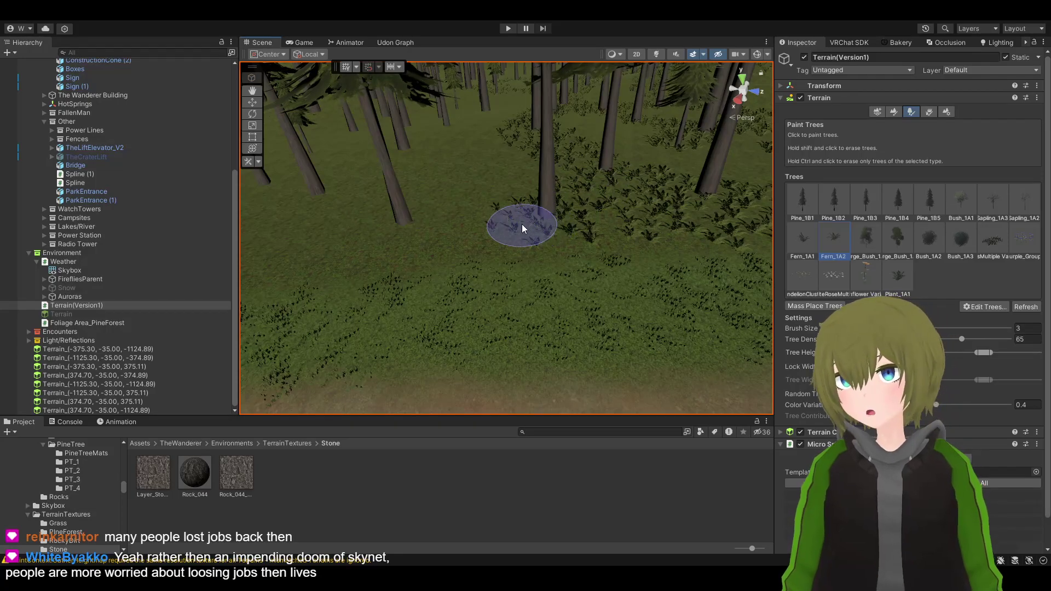
Paint ferns over a wide stretch of ground to the right of the earlier ones
mouse_move(521, 224)
right_mouse_down()
mouse_move(596, 181)
mouse_move(606, 152)
mouse_move(594, 201)
mouse_move(503, 223)
right_mouse_up()
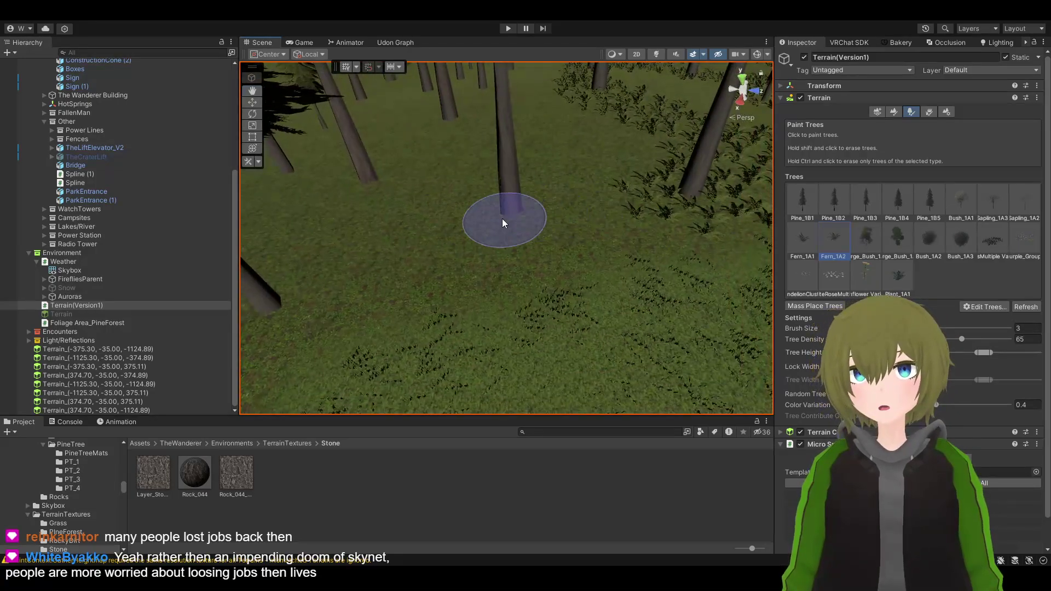
mouse_move(554, 226)
left_mouse_down()
mouse_move(635, 212)
mouse_move(486, 249)
mouse_move(606, 196)
mouse_move(457, 230)
left_mouse_up()
right_click_drag(457, 230, 428, 234)
mouse_move(470, 268)
left_mouse_down()
mouse_move(581, 265)
mouse_move(491, 264)
mouse_move(456, 246)
mouse_move(571, 183)
mouse_move(562, 198)
left_mouse_up()
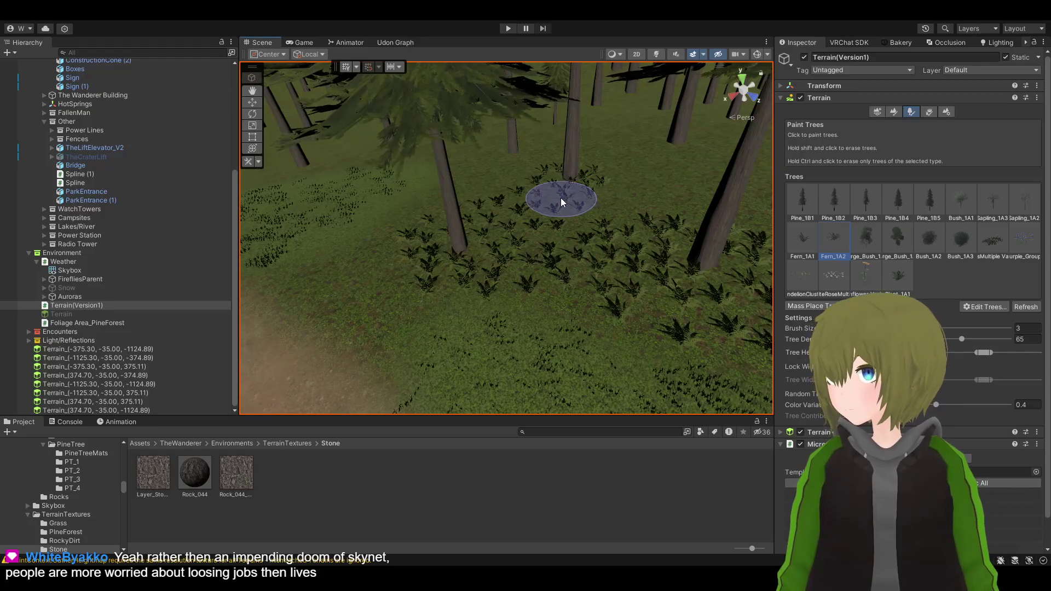
mouse_move(552, 225)
right_mouse_down()
mouse_move(568, 223)
mouse_move(558, 237)
right_mouse_up()
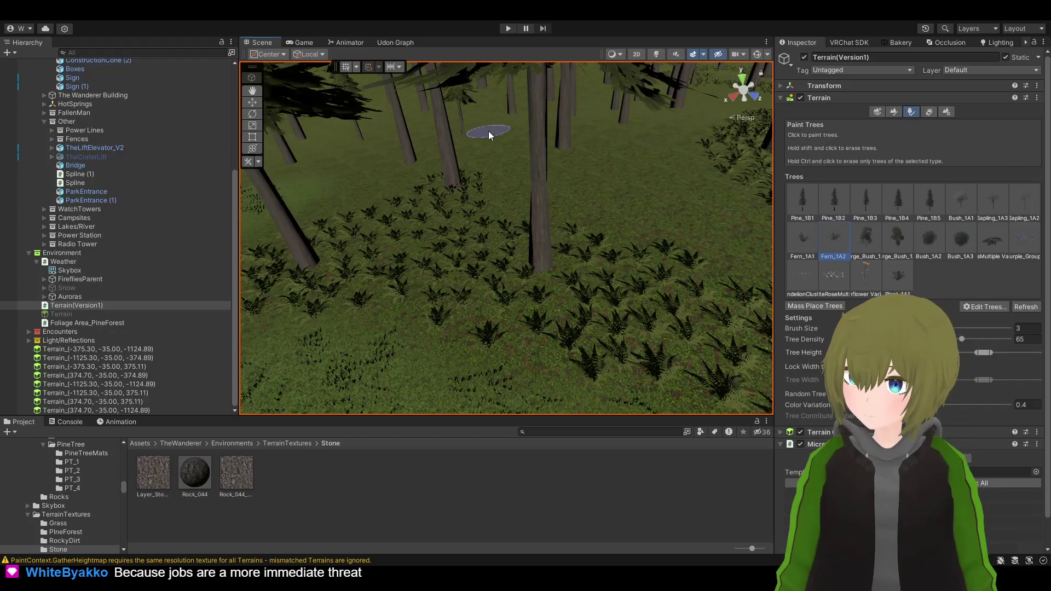
right_click_drag(566, 188, 619, 94)
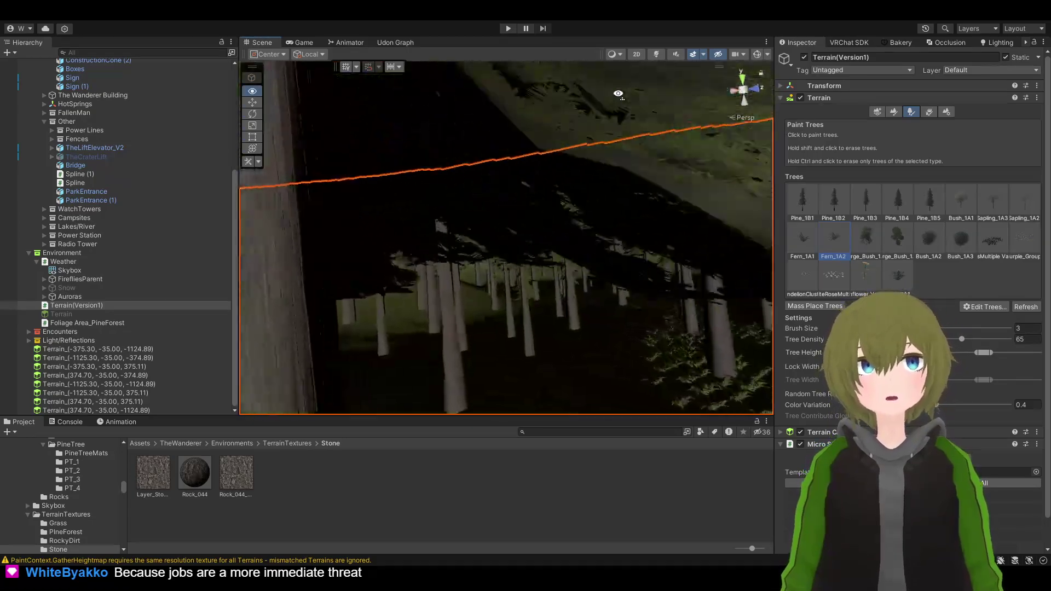
mouse_move(619, 94)
left_mouse_down("alt")
mouse_move(646, 172)
mouse_move(507, 211)
mouse_move(307, 225)
mouse_move(395, 206)
mouse_move(498, 206)
mouse_move(321, 212)
mouse_move(517, 190)
mouse_move(365, 224)
mouse_move(603, 230)
mouse_move(366, 252)
mouse_move(92, 246)
mouse_move(617, 195)
left_mouse_up("alt")
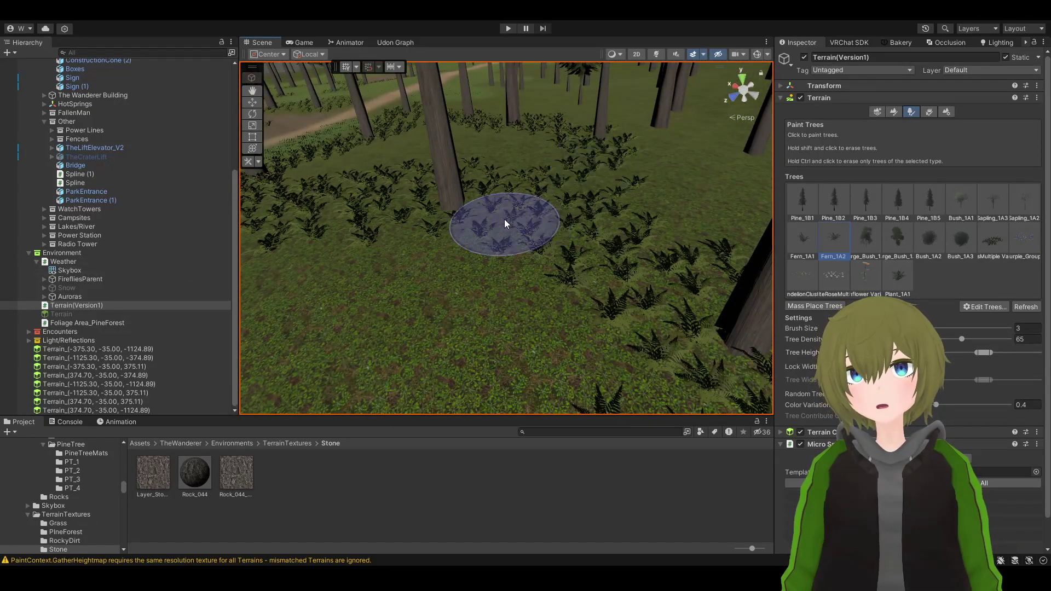
Fill the ground between the left and right trunks with ferns
mouse_move(461, 209)
left_mouse_down("alt")
mouse_move(478, 237)
mouse_move(424, 231)
mouse_move(441, 221)
mouse_move(629, 223)
mouse_move(708, 202)
mouse_move(484, 216)
mouse_move(640, 204)
mouse_move(537, 223)
mouse_move(529, 214)
mouse_move(725, 234)
mouse_move(646, 216)
mouse_move(561, 242)
left_mouse_up("alt")
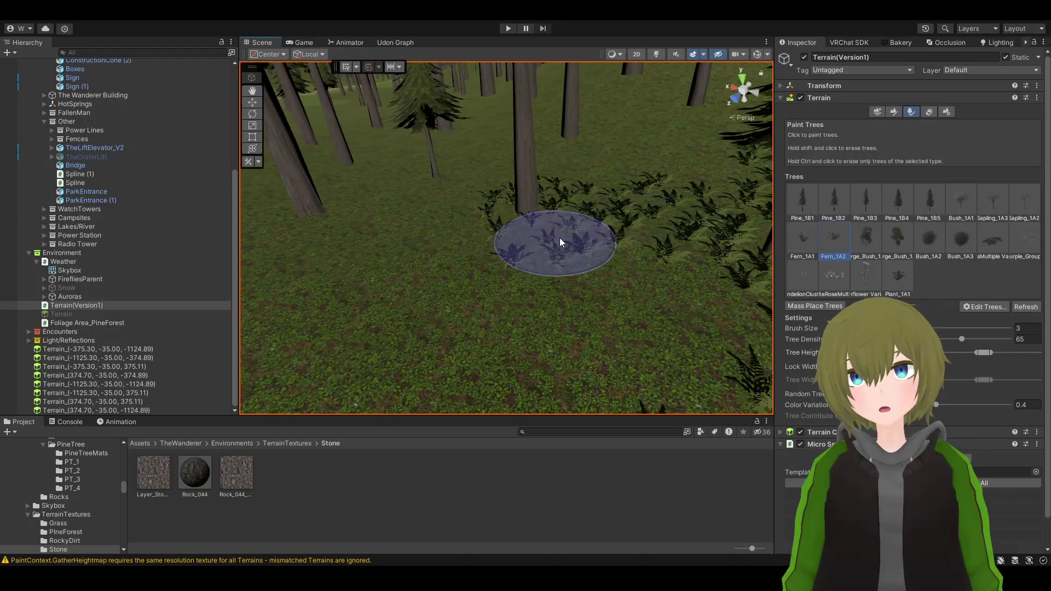
right_click_drag(559, 238, 485, 222)
mouse_move(476, 208)
left_mouse_down()
mouse_move(466, 200)
mouse_move(543, 242)
mouse_move(679, 262)
mouse_move(587, 219)
mouse_move(580, 195)
mouse_move(529, 193)
mouse_move(470, 210)
left_mouse_up()
mouse_move(469, 210)
right_mouse_down()
mouse_move(619, 229)
mouse_move(697, 263)
right_mouse_up()
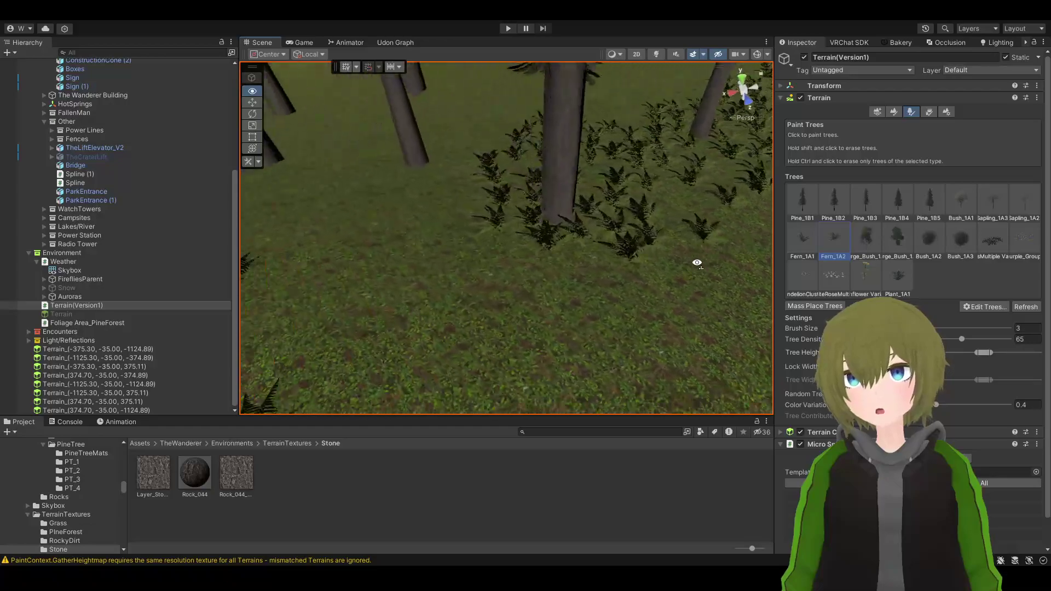
left_click_drag(697, 263, 656, 221, "alt")
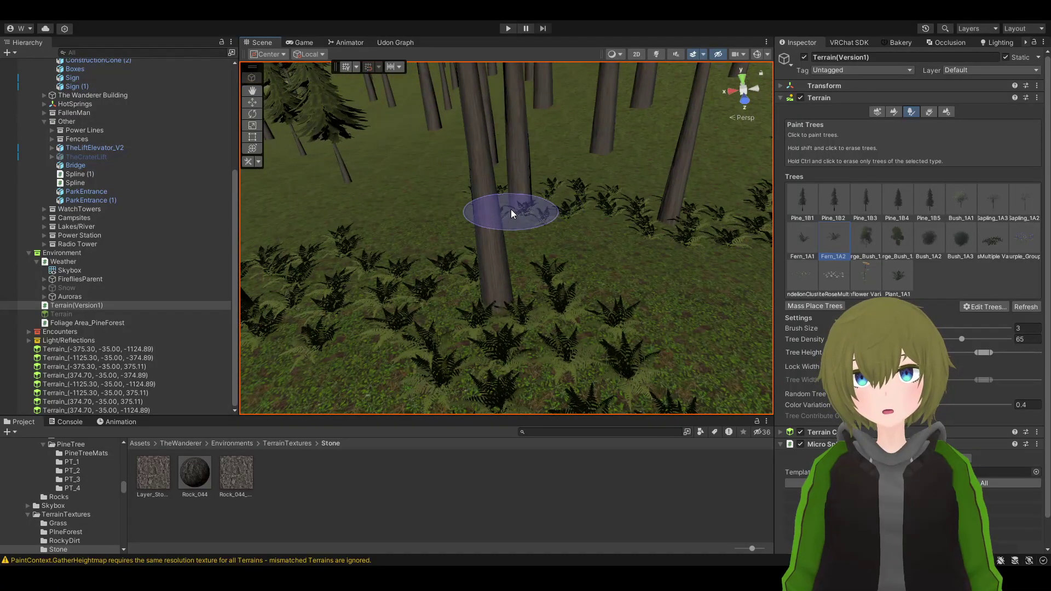
left_click_drag(502, 330, 504, 284, "alt")
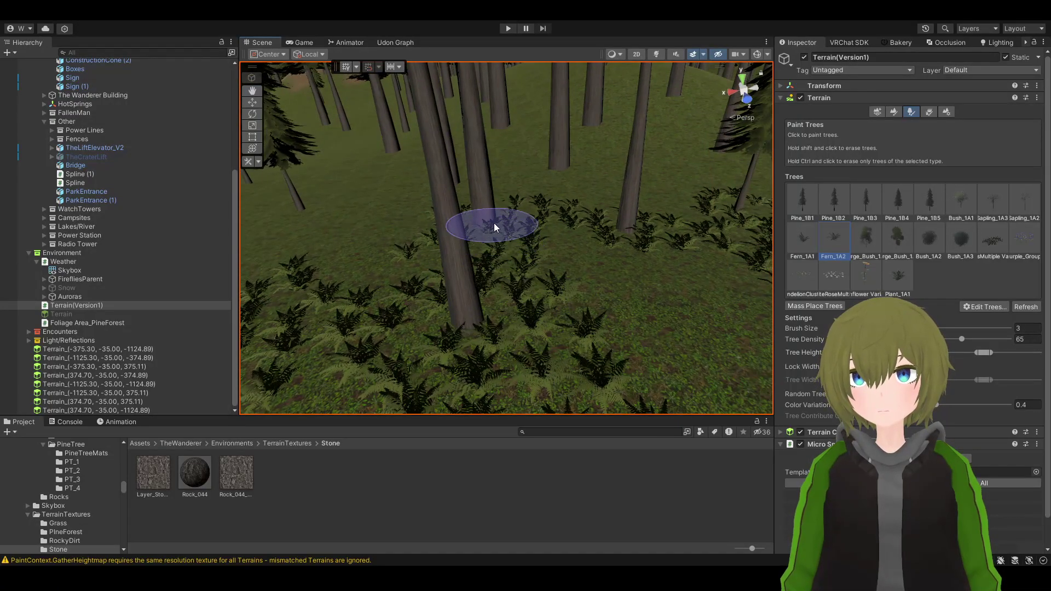
left_click_drag(494, 222, 580, 221, "alt")
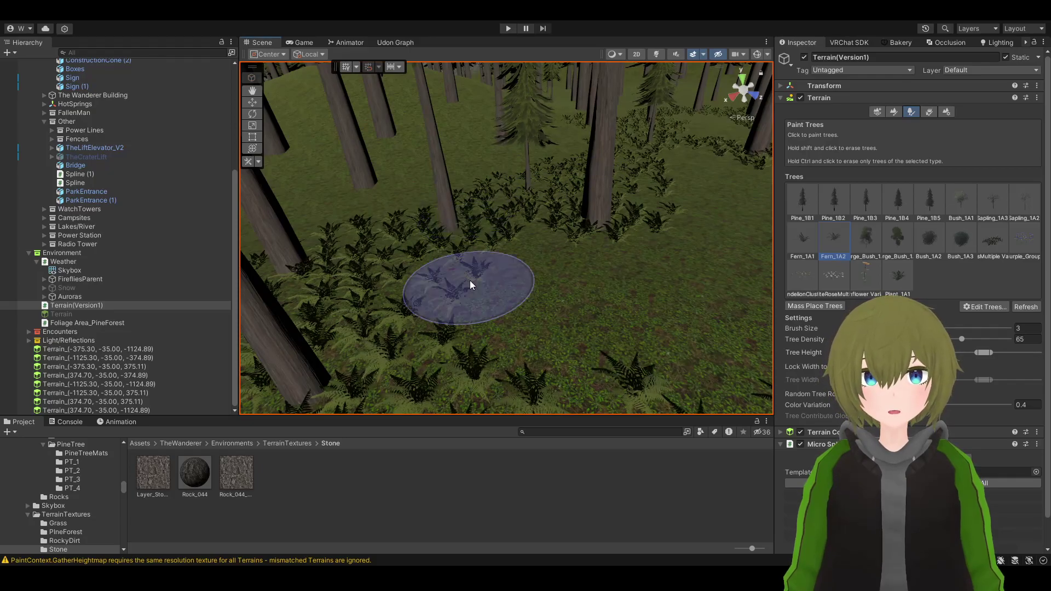
Paint Fern_1A2 ferns near the tree trunk and down across the open grass below
mouse_move(471, 265)
right_mouse_down()
mouse_move(542, 230)
mouse_move(615, 244)
mouse_move(500, 219)
mouse_move(410, 237)
mouse_move(257, 314)
mouse_move(389, 267)
right_mouse_up()
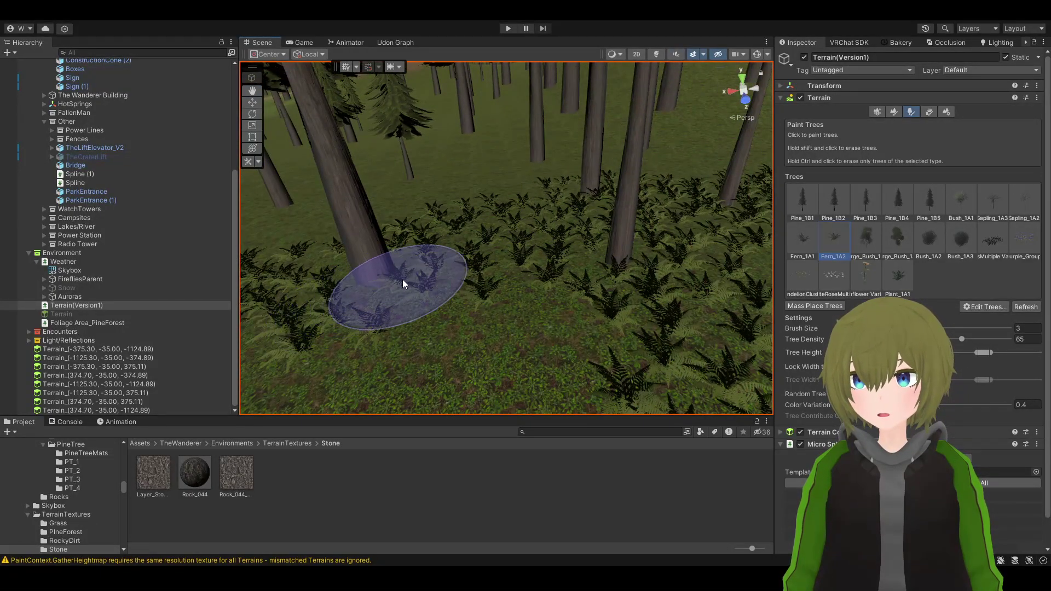
mouse_move(629, 296)
right_mouse_down()
mouse_move(647, 289)
mouse_move(586, 279)
mouse_move(377, 284)
mouse_move(481, 284)
mouse_move(600, 260)
mouse_move(837, 304)
mouse_move(614, 197)
mouse_move(579, 158)
right_mouse_up()
mouse_move(579, 159)
left_mouse_down()
mouse_move(555, 196)
mouse_move(661, 209)
mouse_move(705, 321)
mouse_move(577, 193)
mouse_move(573, 233)
mouse_move(603, 295)
left_mouse_up()
mouse_move(603, 296)
right_mouse_down()
mouse_move(564, 204)
mouse_move(549, 197)
mouse_move(444, 207)
mouse_move(386, 225)
mouse_move(485, 242)
right_mouse_up()
mouse_move(485, 241)
left_mouse_down()
mouse_move(473, 224)
mouse_move(351, 296)
mouse_move(622, 161)
mouse_move(429, 245)
left_mouse_up()
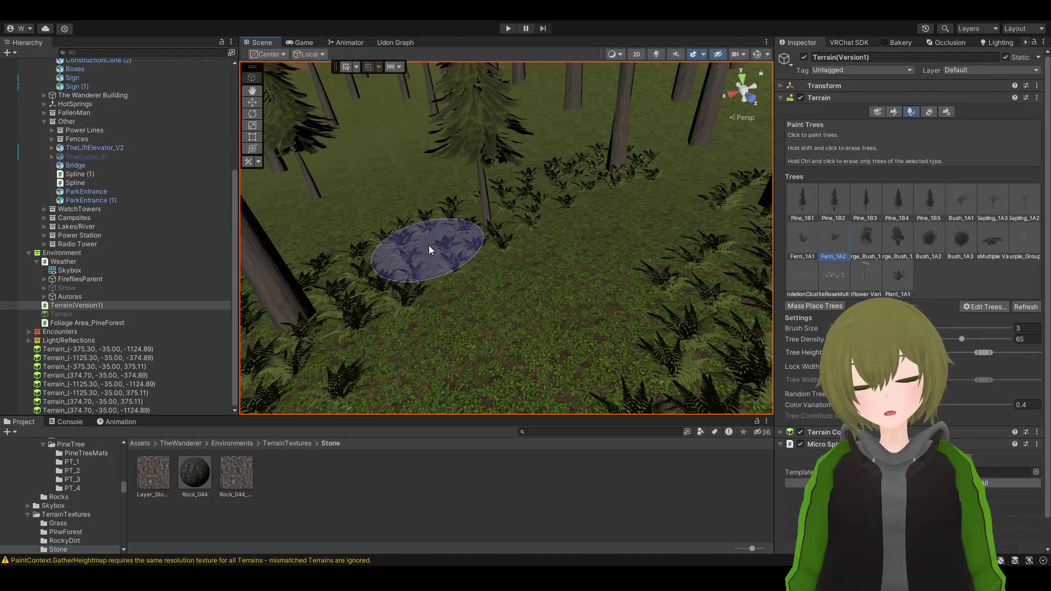
mouse_move(428, 246)
right_mouse_down()
mouse_move(500, 287)
mouse_move(418, 305)
mouse_move(369, 298)
mouse_move(629, 244)
mouse_move(624, 211)
mouse_move(634, 312)
mouse_move(658, 294)
mouse_move(633, 223)
mouse_move(542, 228)
mouse_move(535, 270)
right_mouse_up()
Add small ferns along the grass and around another tree base
mouse_move(531, 210)
left_mouse_down()
mouse_move(449, 227)
mouse_move(511, 205)
left_mouse_up()
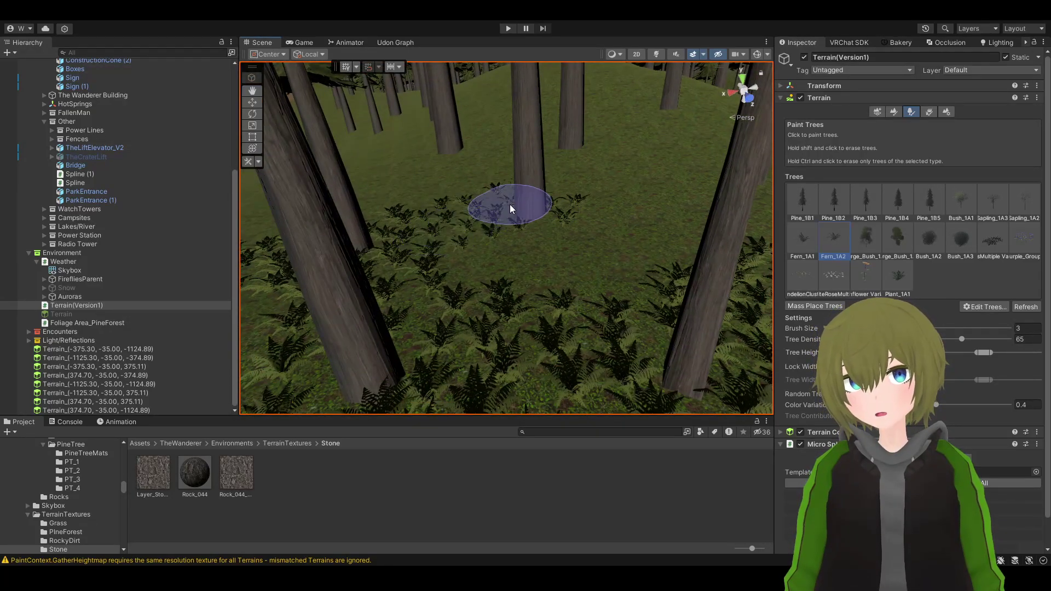
mouse_move(565, 177)
left_mouse_down()
mouse_move(574, 131)
mouse_move(539, 216)
mouse_move(479, 233)
left_mouse_up()
mouse_move(507, 218)
right_mouse_down()
mouse_move(514, 282)
mouse_move(570, 253)
mouse_move(564, 186)
mouse_move(544, 164)
mouse_move(520, 190)
mouse_move(481, 312)
mouse_move(447, 286)
mouse_move(406, 278)
right_mouse_up()
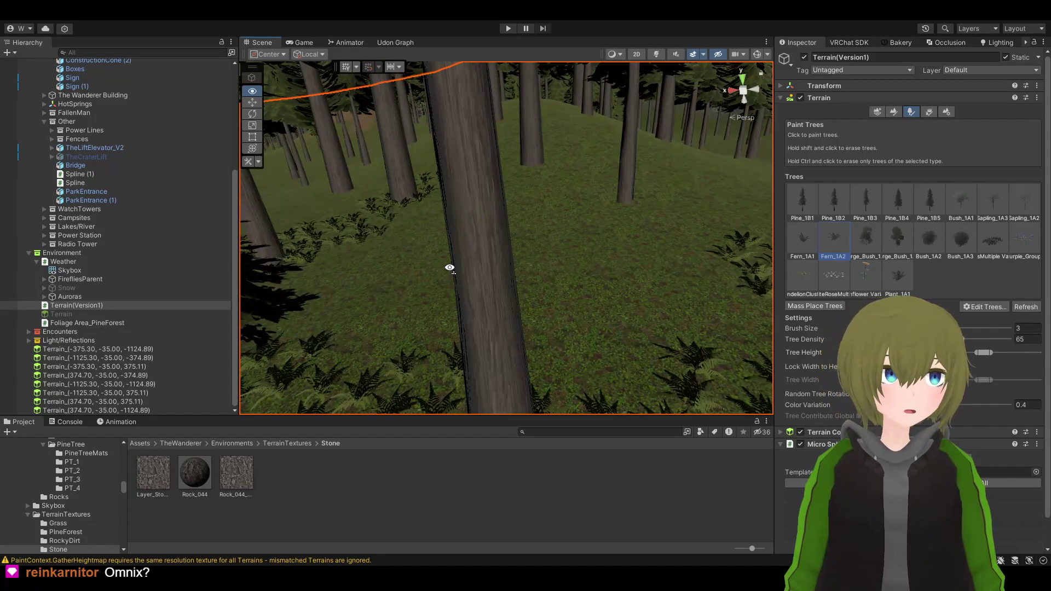
right_click_drag(449, 268, 485, 287)
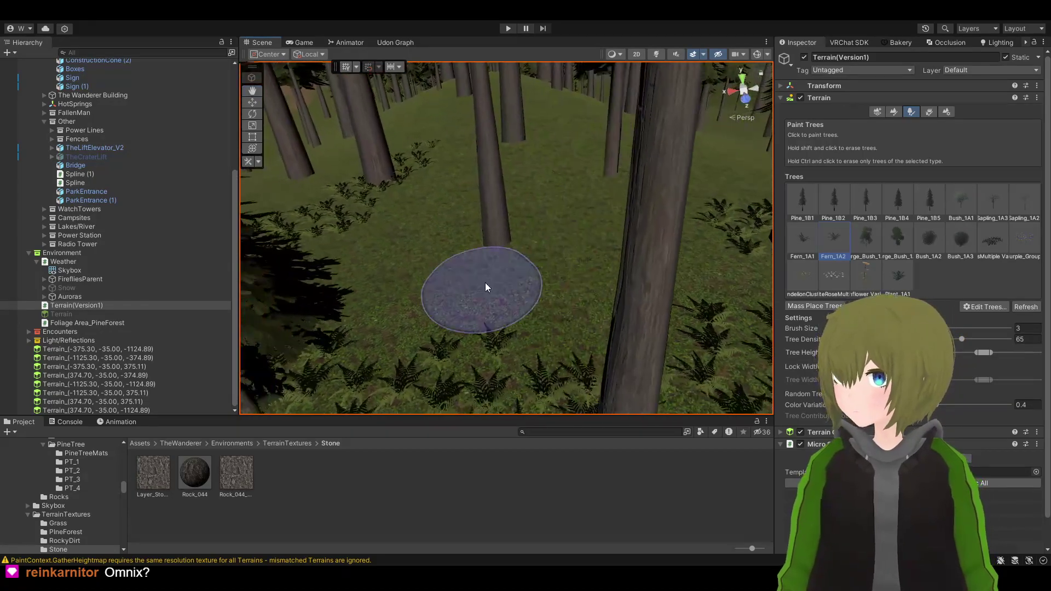
mouse_move(485, 282)
left_mouse_down()
mouse_move(497, 246)
mouse_move(396, 195)
left_mouse_up()
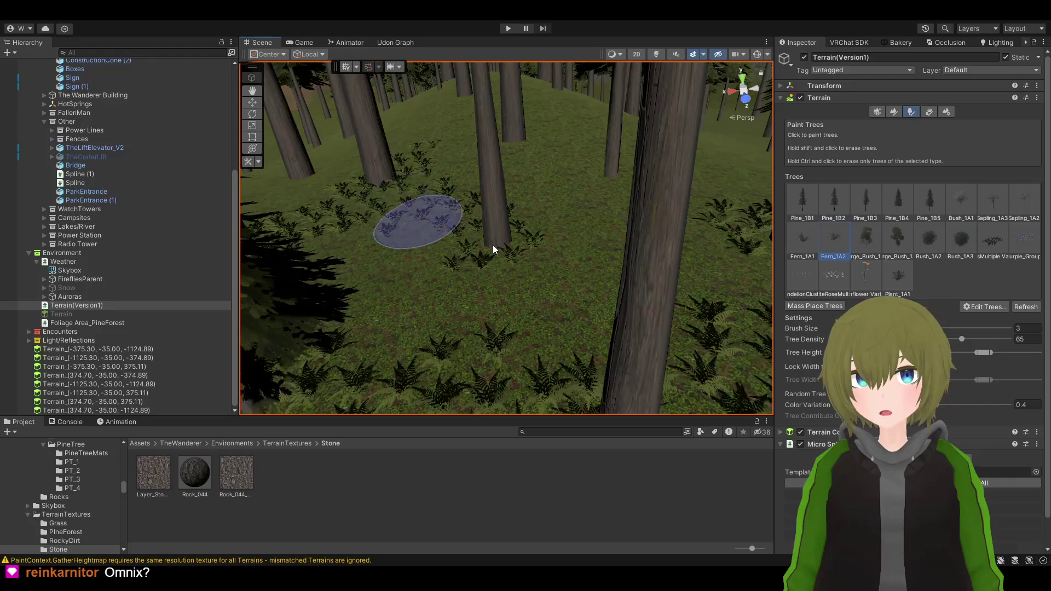
left_click_drag(493, 249, 527, 230)
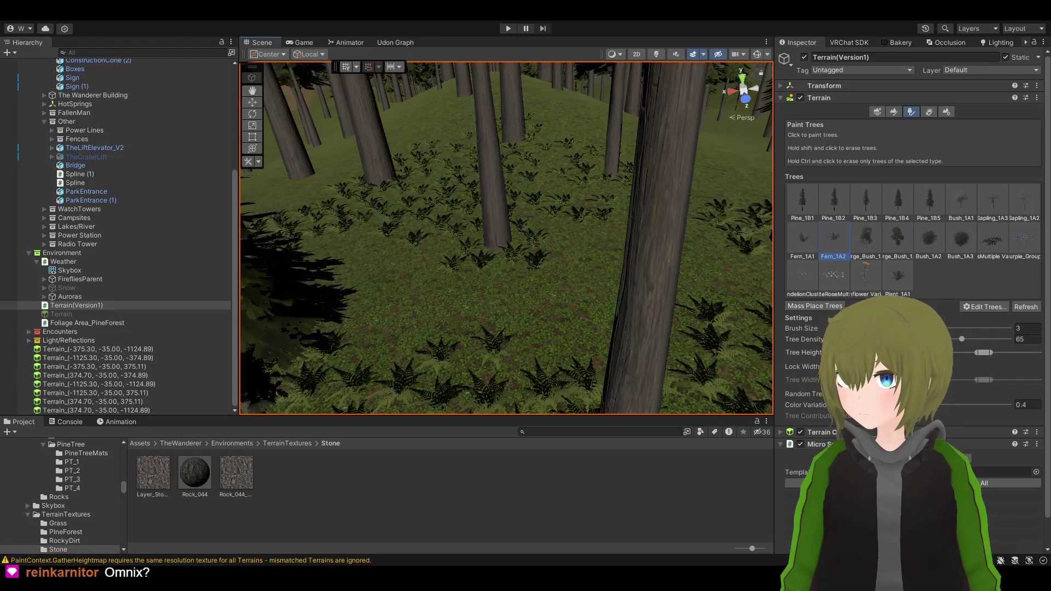
right_click_drag(601, 276, 626, 260)
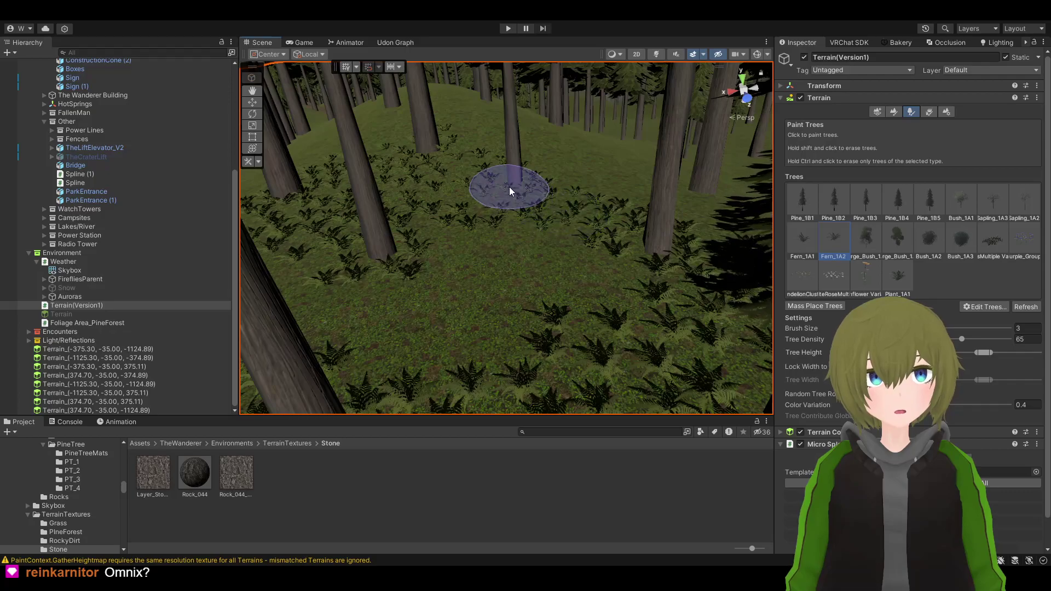
mouse_move(438, 175)
right_mouse_down()
mouse_move(700, 213)
mouse_move(645, 317)
mouse_move(754, 241)
mouse_move(605, 298)
mouse_move(402, 261)
mouse_move(535, 228)
mouse_move(717, 272)
mouse_move(658, 293)
right_mouse_up()
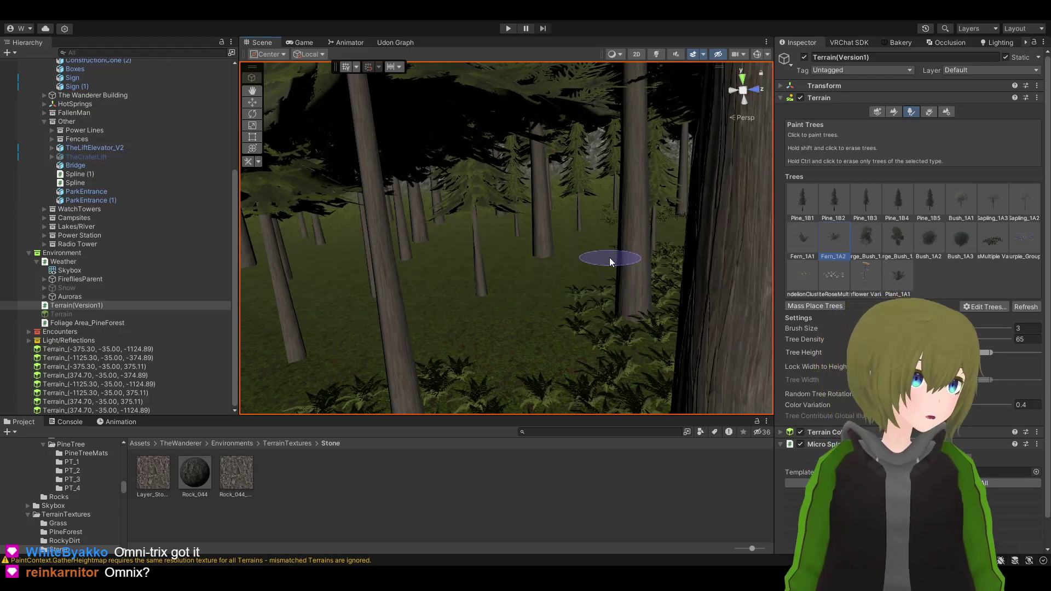
Paint Fern_1A2 ferns across the ground and around a tree base, then a leftward band
mouse_move(597, 284)
right_mouse_down()
mouse_move(615, 228)
mouse_move(570, 261)
mouse_move(268, 388)
mouse_move(375, 277)
mouse_move(425, 293)
mouse_move(317, 329)
mouse_move(308, 351)
mouse_move(504, 315)
mouse_move(271, 364)
mouse_move(462, 352)
right_mouse_up()
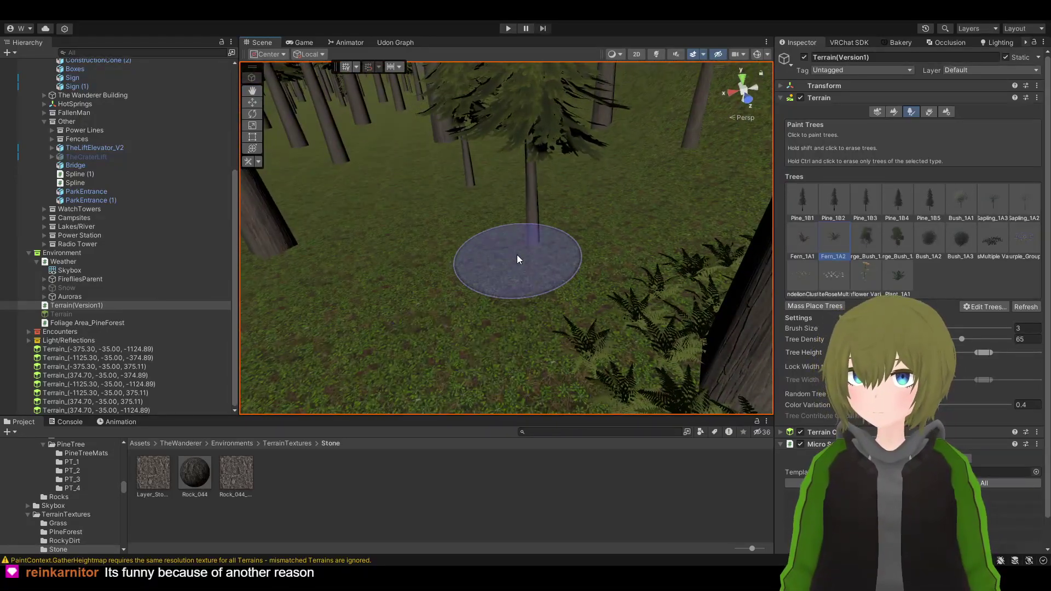
mouse_move(543, 261)
left_mouse_down()
mouse_move(568, 293)
mouse_move(469, 183)
left_mouse_up()
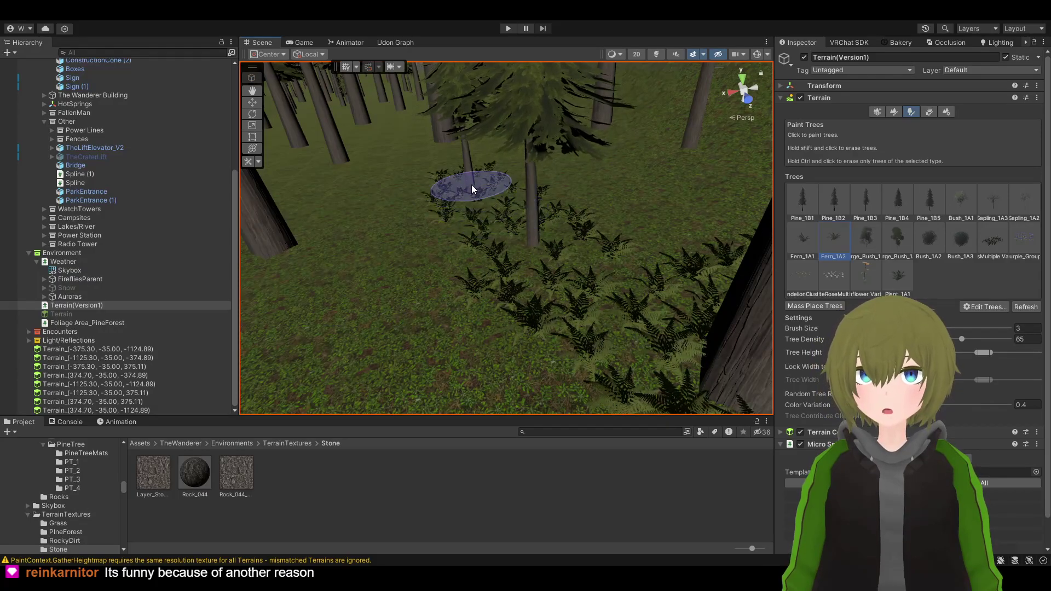
right_click_drag(469, 183, 348, 187)
mouse_move(512, 191)
left_mouse_down()
mouse_move(475, 189)
mouse_move(389, 263)
mouse_move(426, 232)
left_mouse_up()
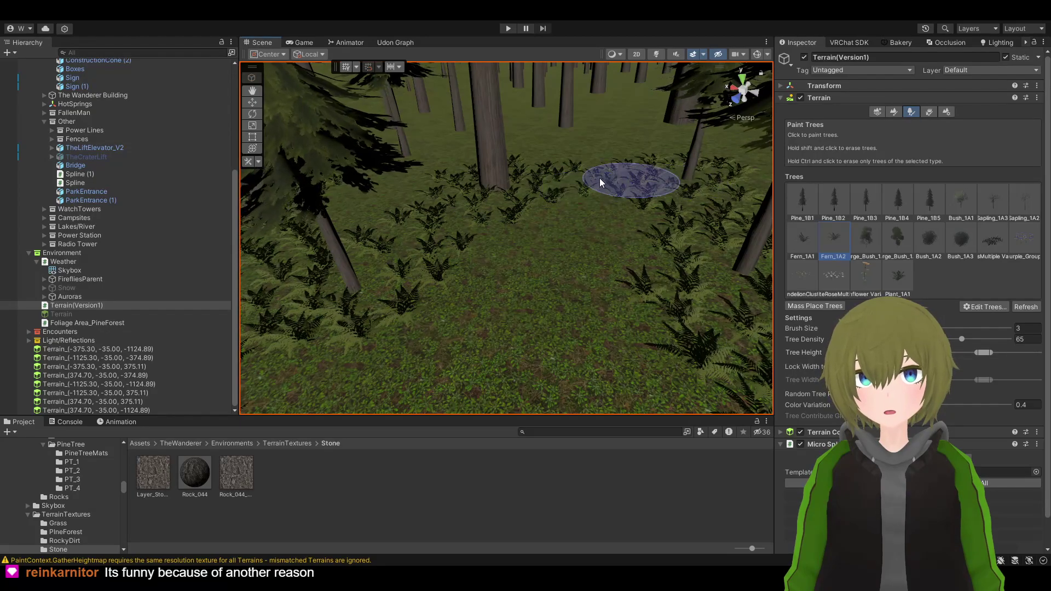
mouse_move(469, 195)
right_mouse_down()
mouse_move(482, 207)
mouse_move(590, 171)
mouse_move(681, 180)
mouse_move(686, 161)
mouse_move(646, 210)
mouse_move(556, 255)
right_mouse_up()
mouse_move(555, 254)
left_mouse_down()
mouse_move(502, 225)
mouse_move(509, 219)
mouse_move(446, 245)
mouse_move(391, 358)
mouse_move(480, 255)
left_mouse_up()
mouse_move(456, 291)
right_mouse_down()
mouse_move(566, 252)
mouse_move(504, 281)
right_mouse_up()
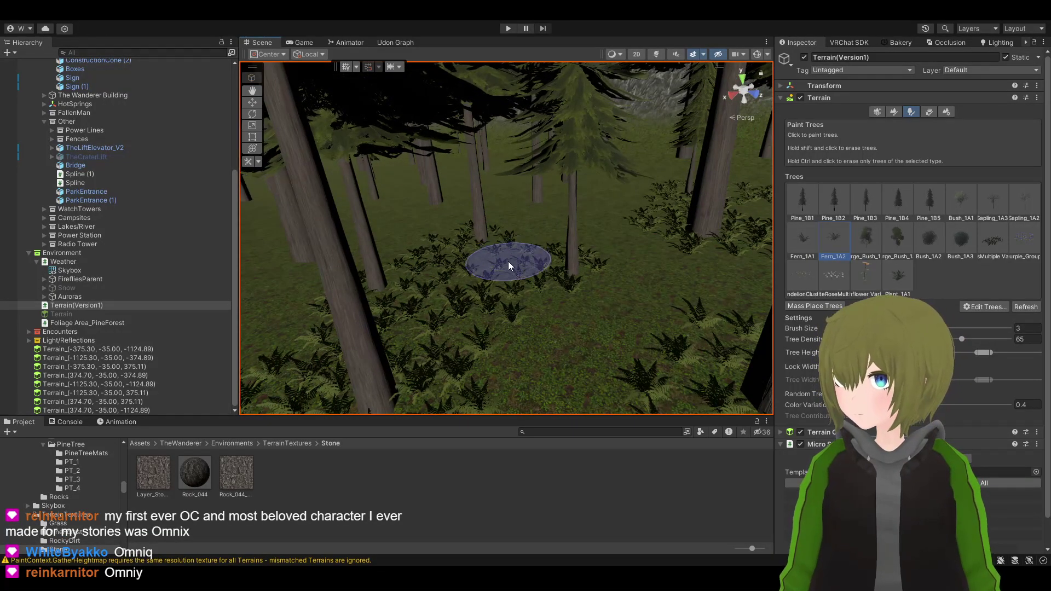
Paint more ferns around the pine trunks and along the forest floor of the clearing
mouse_move(507, 284)
right_mouse_down()
mouse_move(313, 296)
mouse_move(289, 216)
mouse_move(319, 265)
mouse_move(470, 270)
right_mouse_up()
mouse_move(469, 271)
left_mouse_down()
mouse_move(291, 366)
mouse_move(350, 271)
left_mouse_up()
mouse_move(351, 271)
right_mouse_down()
mouse_move(387, 248)
mouse_move(378, 344)
right_mouse_up()
left_click_drag(543, 233, 554, 103)
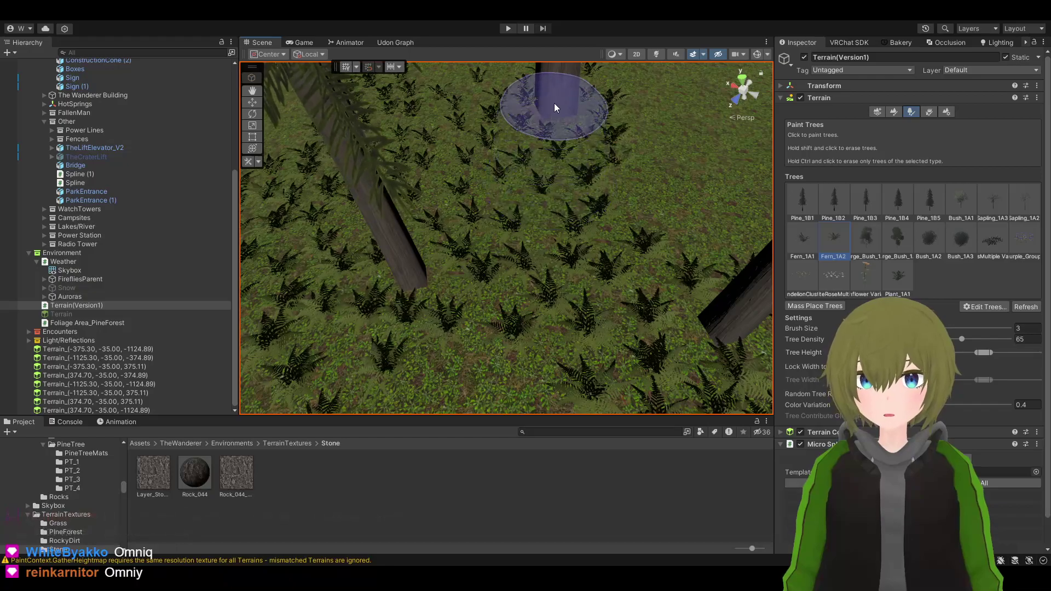
mouse_move(537, 218)
right_mouse_down()
mouse_move(547, 164)
mouse_move(646, 120)
mouse_move(401, 68)
mouse_move(728, 164)
mouse_move(613, 262)
right_mouse_up()
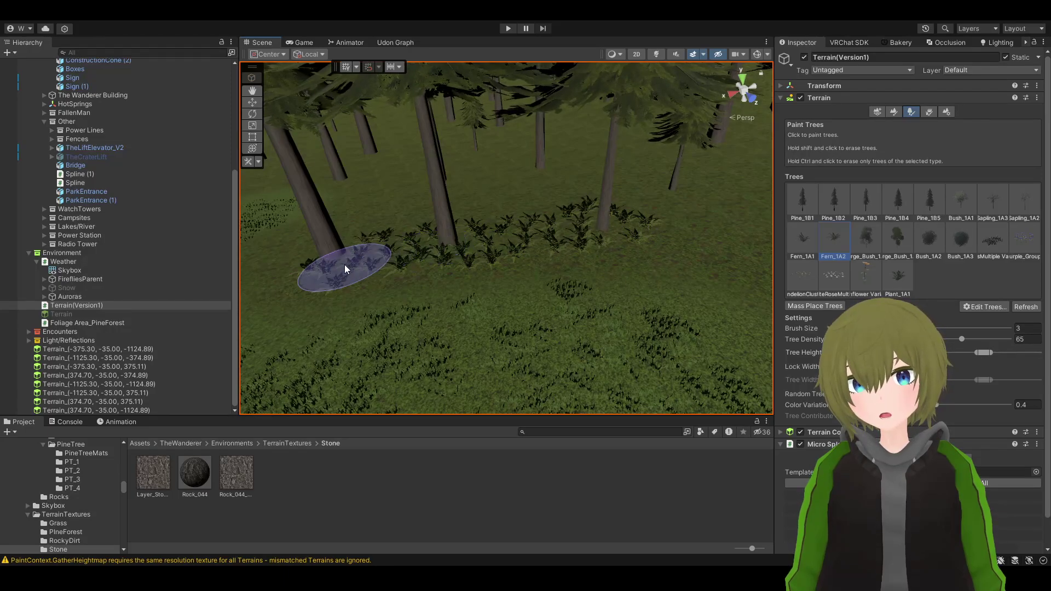
mouse_move(369, 268)
right_mouse_down()
mouse_move(628, 183)
mouse_move(634, 234)
mouse_move(446, 258)
mouse_move(514, 248)
mouse_move(672, 189)
mouse_move(287, 228)
mouse_move(403, 235)
mouse_move(552, 206)
mouse_move(629, 153)
mouse_move(615, 193)
mouse_move(518, 255)
right_mouse_up()
mouse_move(430, 298)
left_mouse_down()
mouse_move(517, 231)
mouse_move(435, 297)
mouse_move(516, 222)
mouse_move(607, 202)
left_mouse_up()
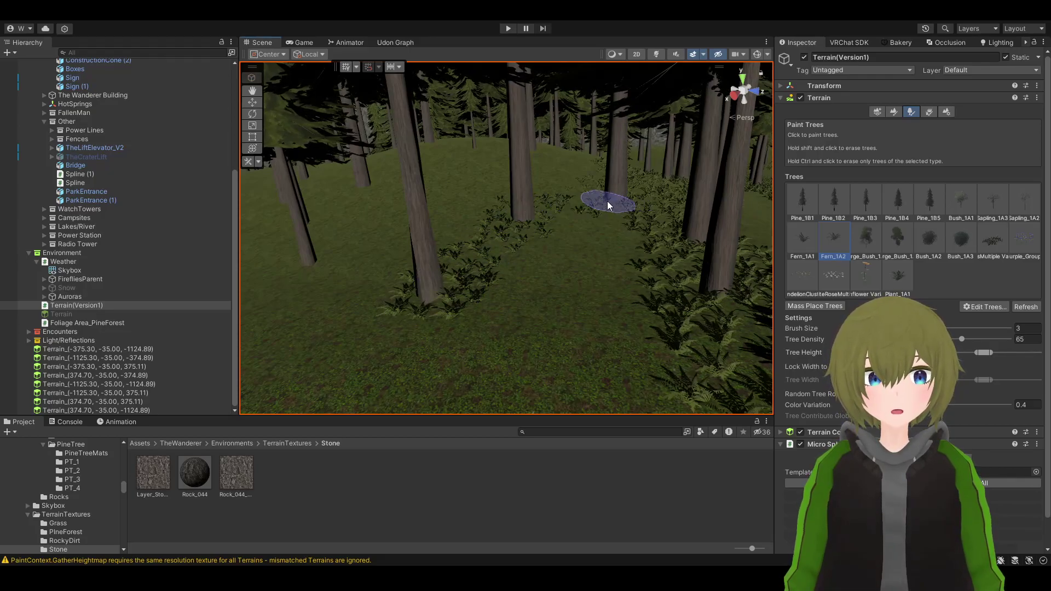
mouse_move(526, 211)
right_mouse_down()
mouse_move(597, 190)
mouse_move(457, 214)
mouse_move(211, 216)
mouse_move(534, 130)
mouse_move(306, 170)
right_mouse_up()
Place two Pine_1B1 pine trees in the clearing
left_click(801, 203)
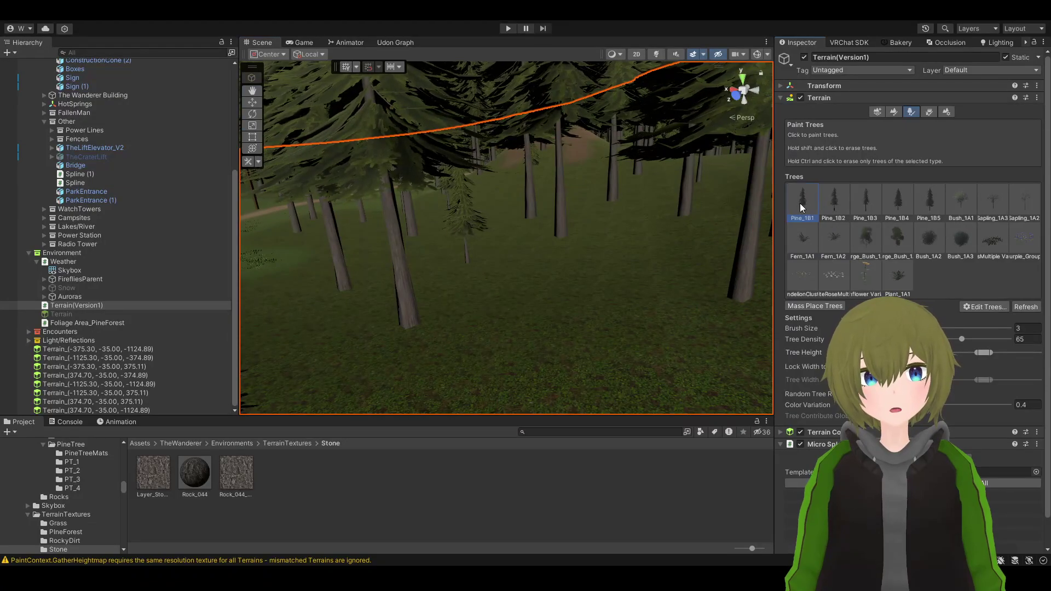
left_click(538, 275)
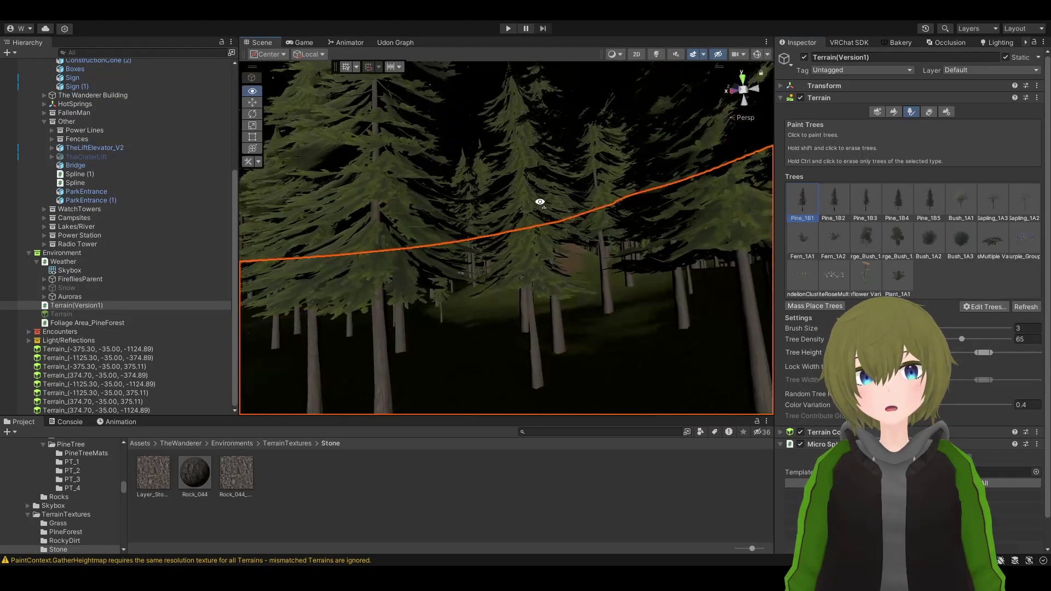
left_click(570, 323)
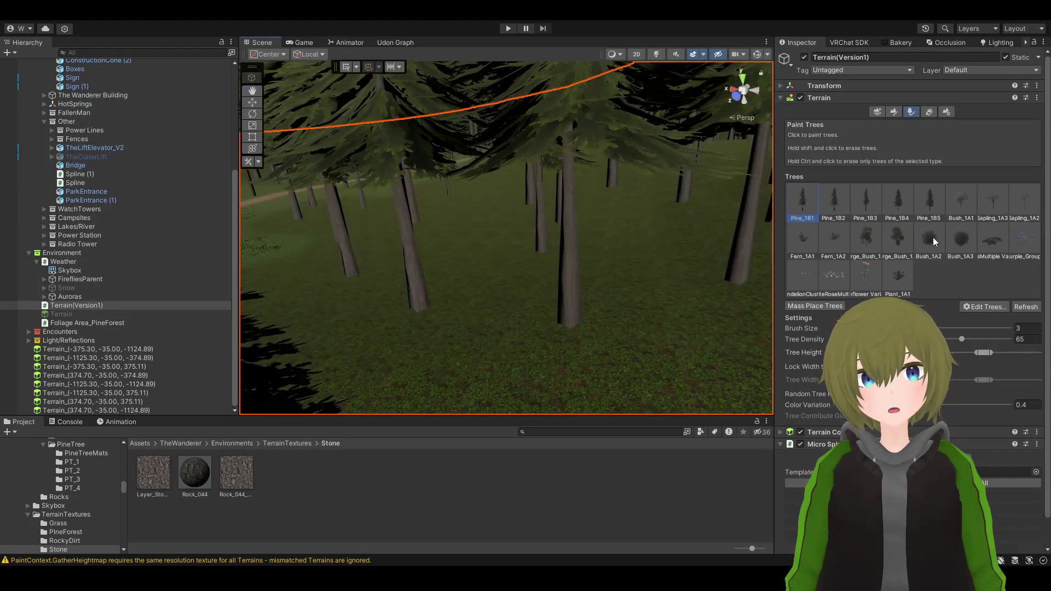
Reselect Fern_1A2, look over the darker forest, and deselect the terrain
left_click(841, 241)
right_click_drag(528, 293, 378, 233)
left_click(581, 518)
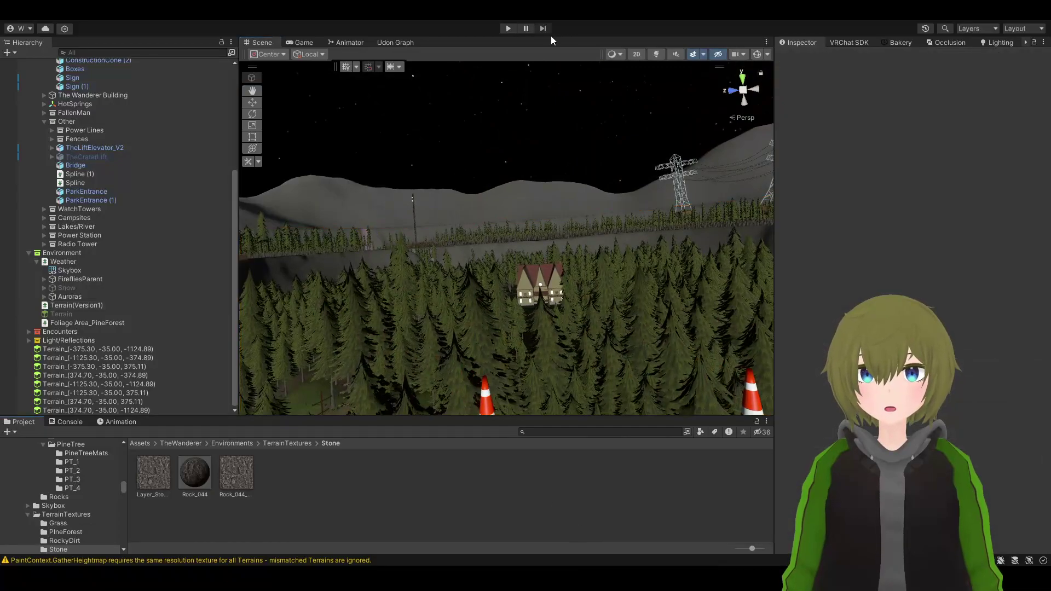
Turn on Scene lighting and look across the night hills and pylons toward the coned road
left_click(657, 53)
right_click_drag(575, 198, 459, 195)
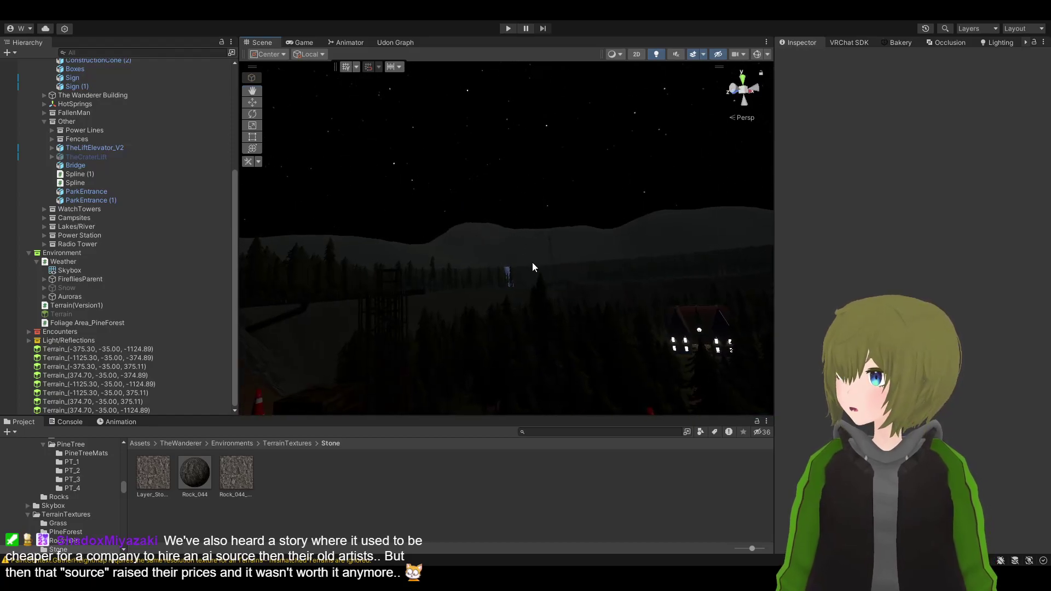
right_click_drag(565, 251, 753, 239)
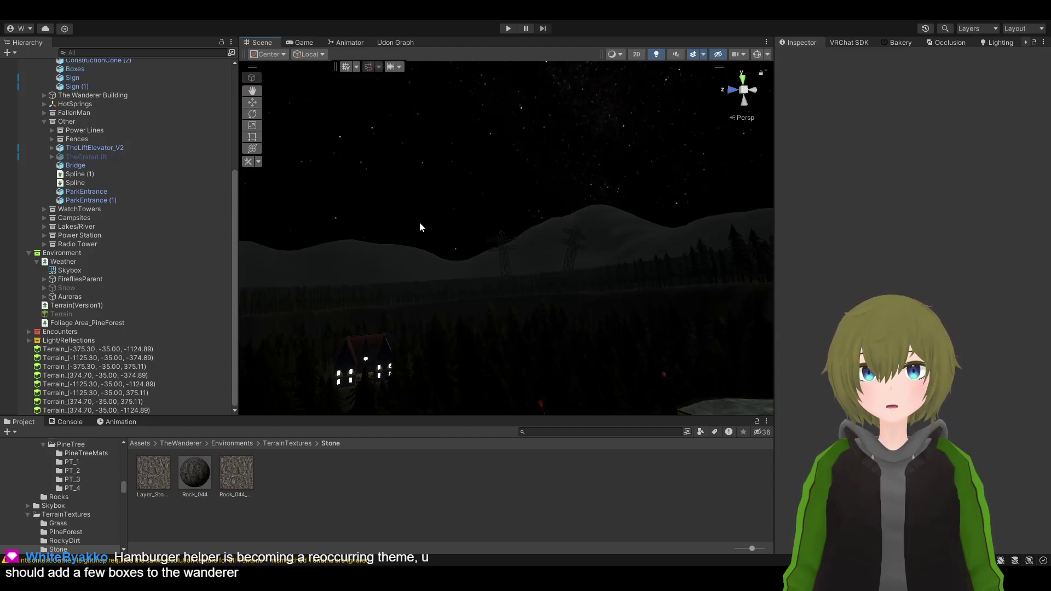
mouse_move(506, 232)
right_mouse_down()
mouse_move(397, 254)
mouse_move(400, 244)
mouse_move(331, 227)
mouse_move(253, 229)
mouse_move(523, 232)
right_mouse_up()
key("w")
Raise the hillside dip using Raise or Lower Terrain at brush size 350, then deselect the terrain
left_click(502, 233)
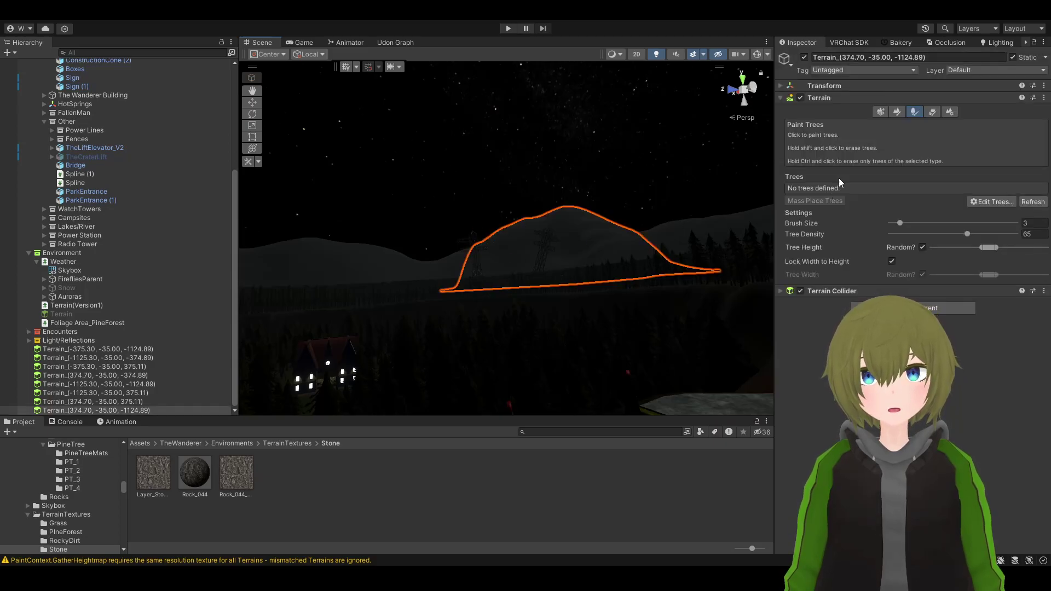
left_click(903, 111)
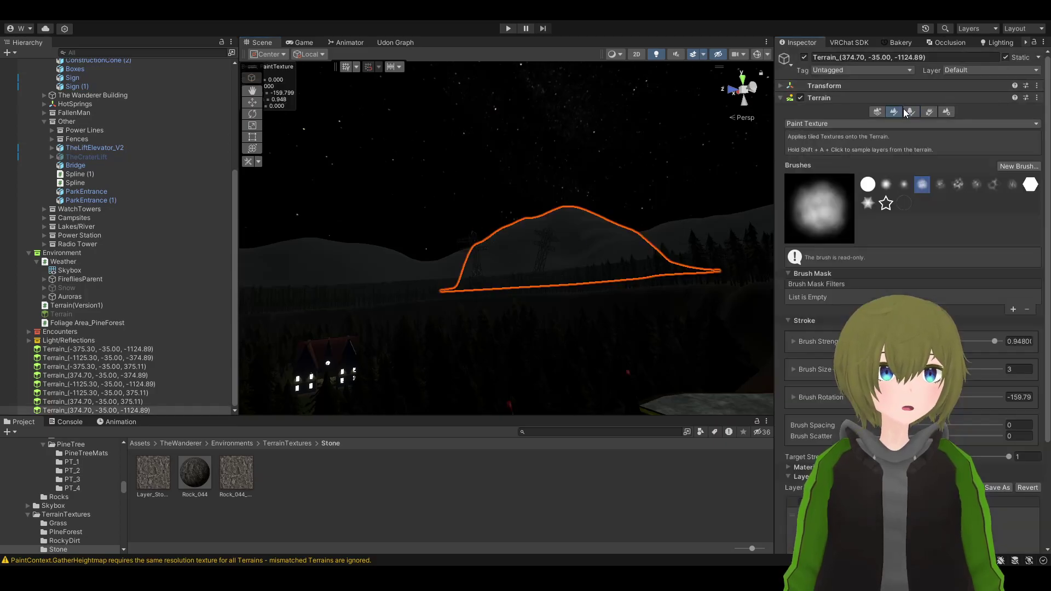
left_click(839, 128)
left_click(838, 162)
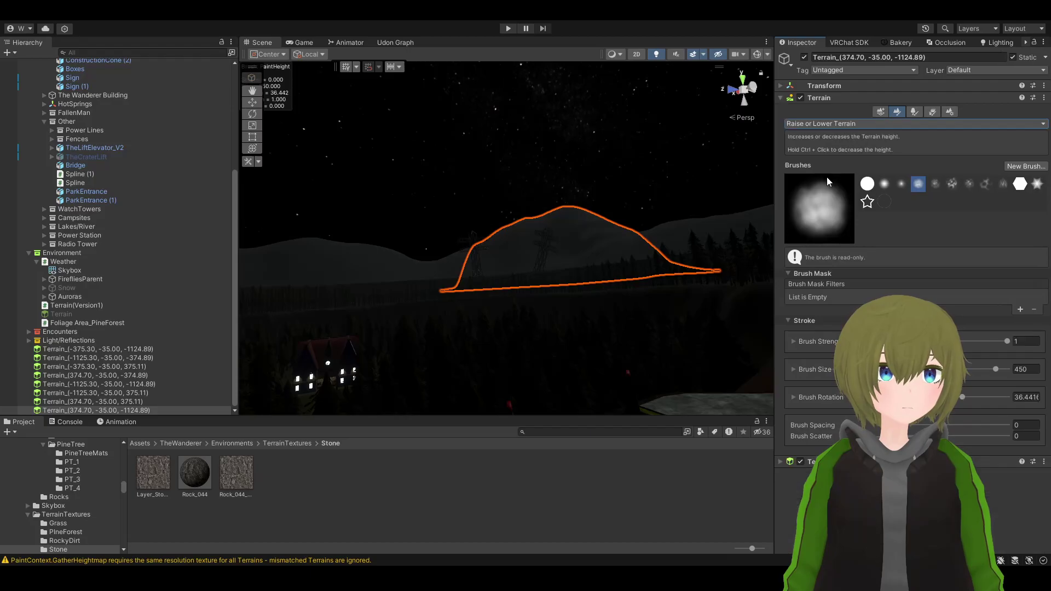
left_click(471, 249)
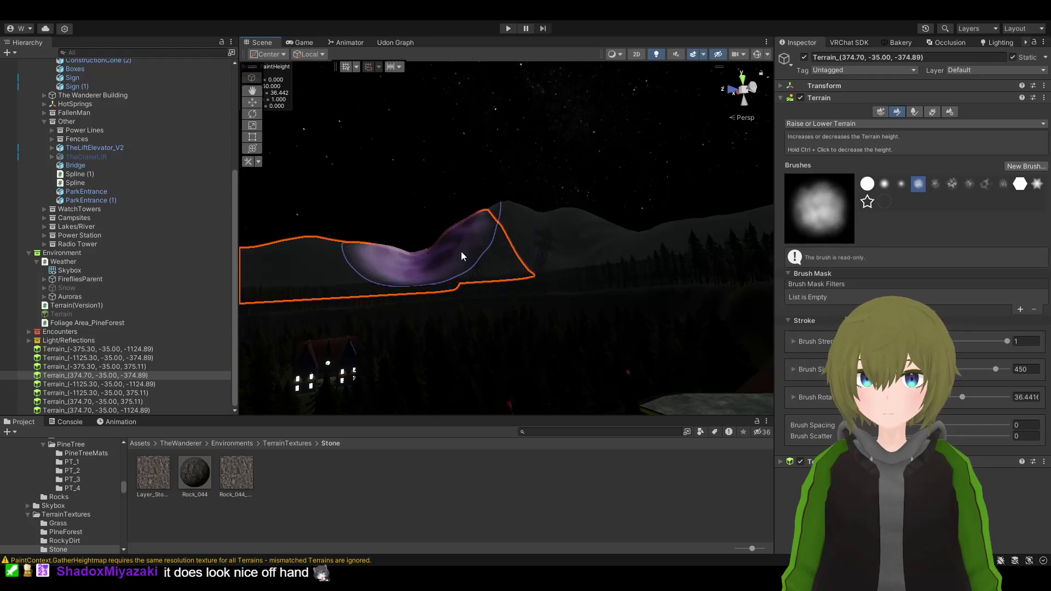
type("350")
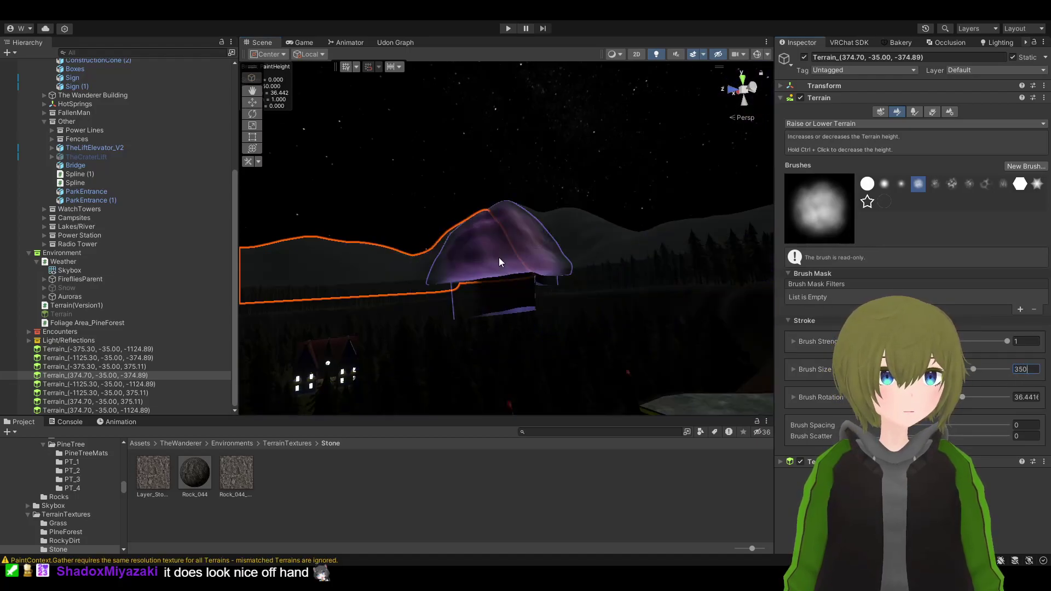
left_click(423, 260)
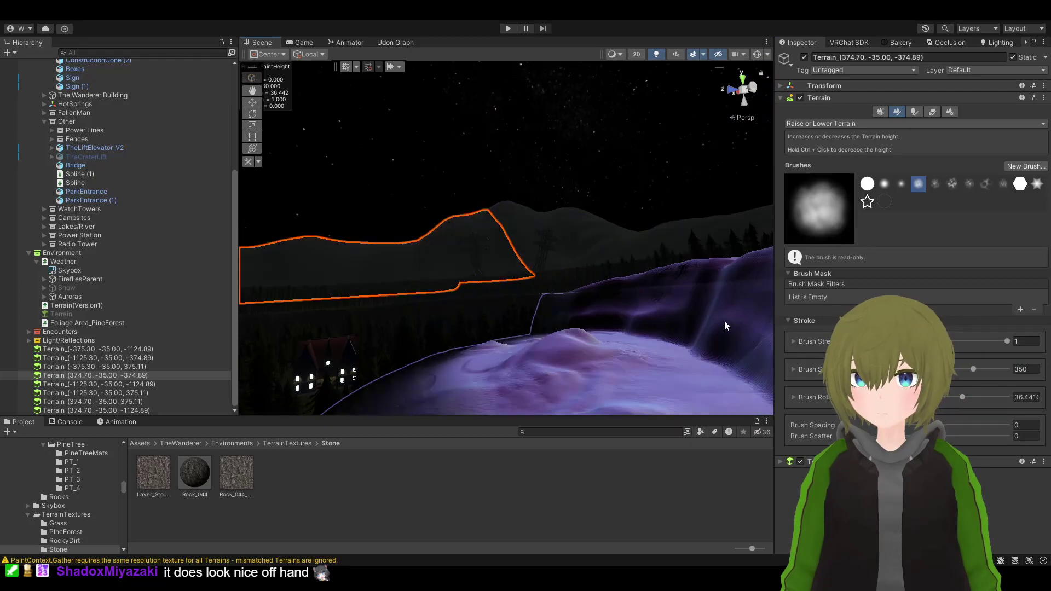
left_click(667, 472)
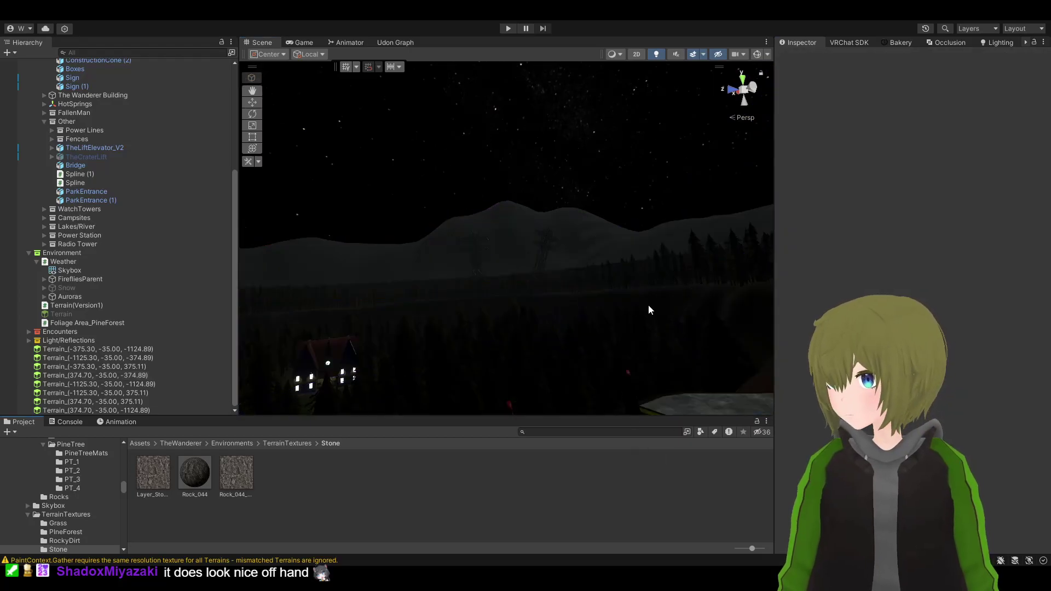
Look around the night scene, past the lit house toward the moon and up to the horizon
mouse_move(648, 307)
right_mouse_down()
mouse_move(622, 302)
mouse_move(658, 289)
right_mouse_up()
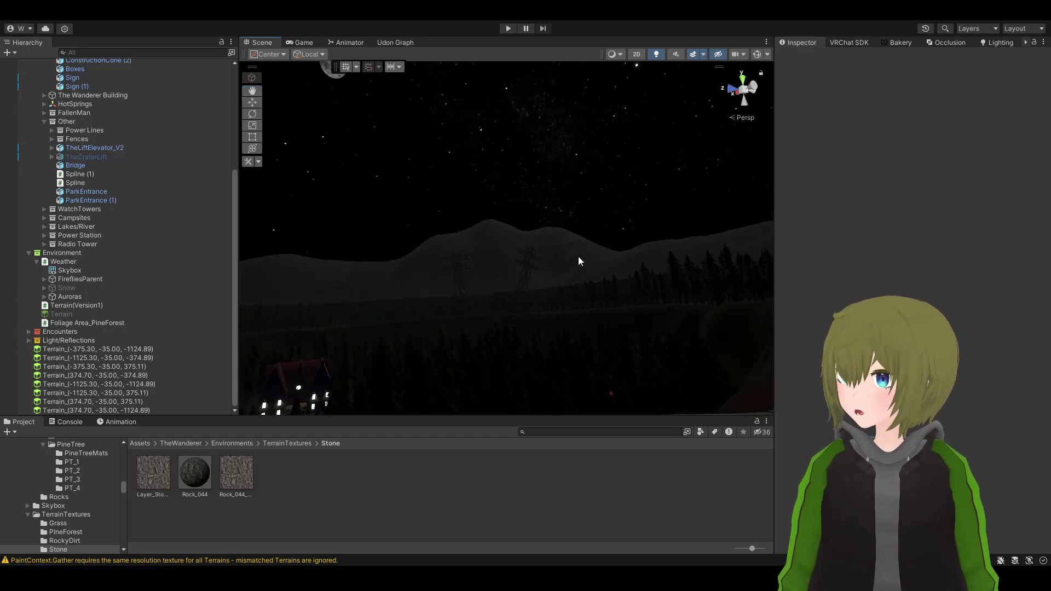
right_click_drag(600, 251, 564, 243)
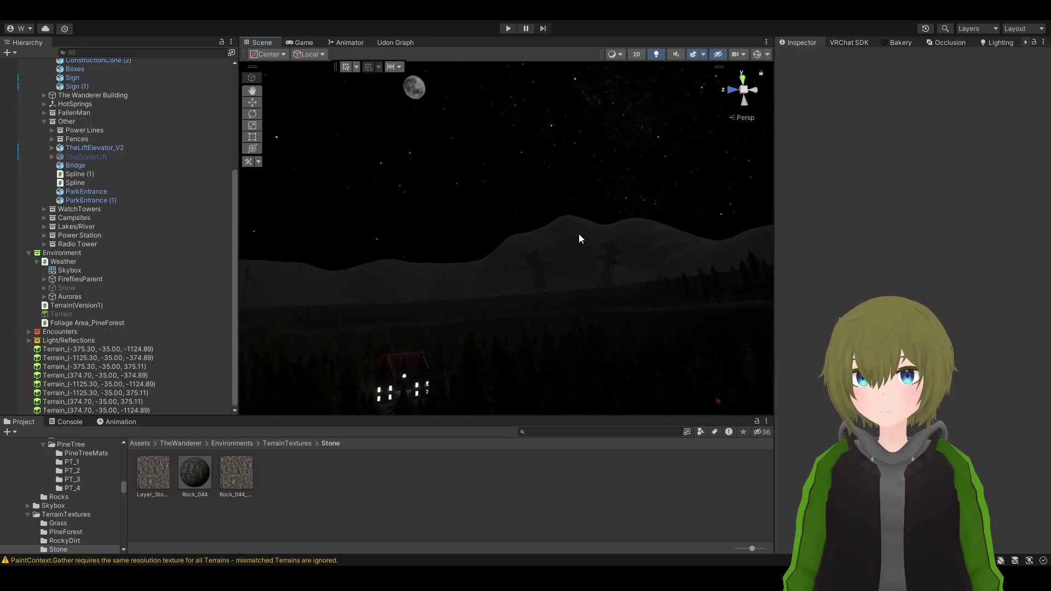
right_click_drag(545, 193, 625, 203)
right_click_drag(533, 241, 556, 196)
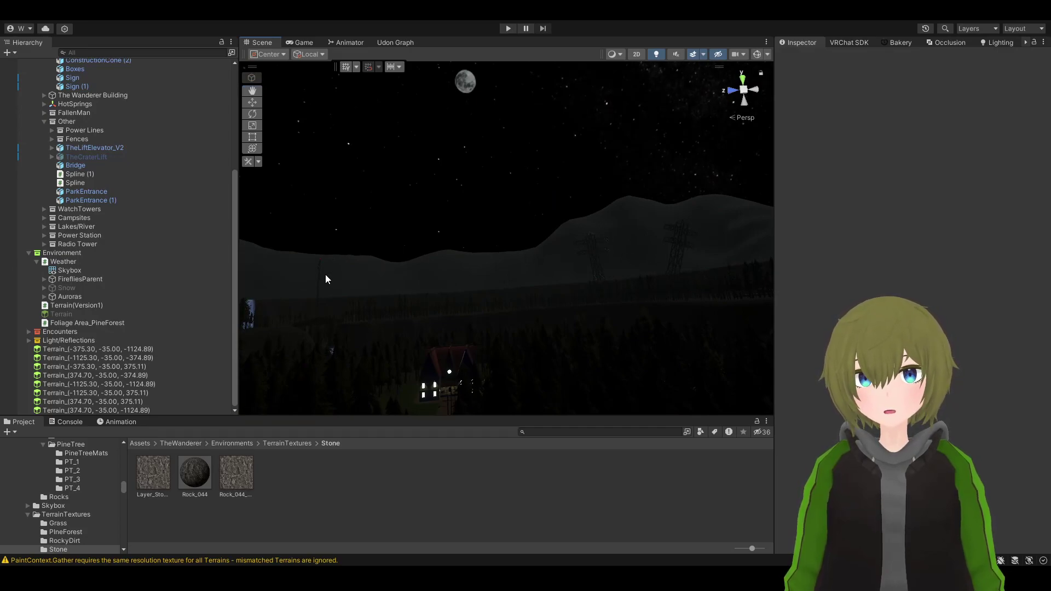
right_click_drag(696, 254, 513, 284)
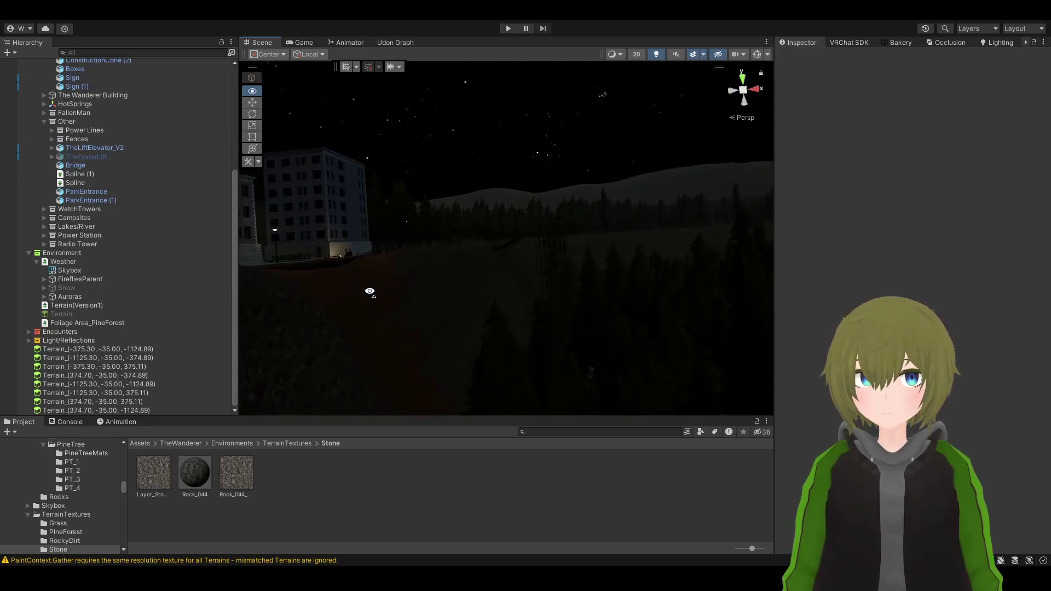
right_click_drag(258, 394, 379, 302)
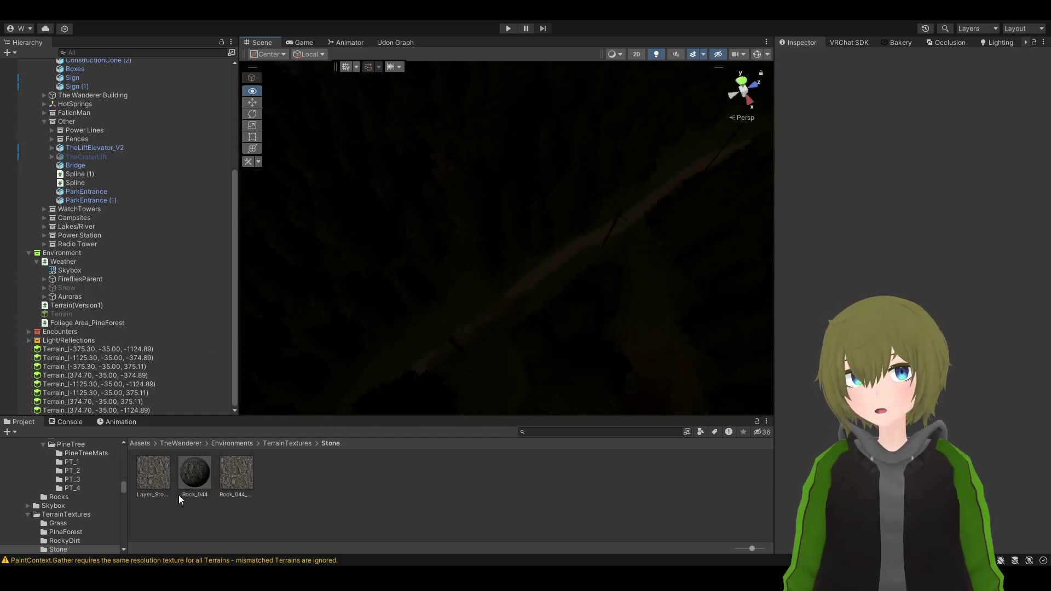
left_click(657, 53)
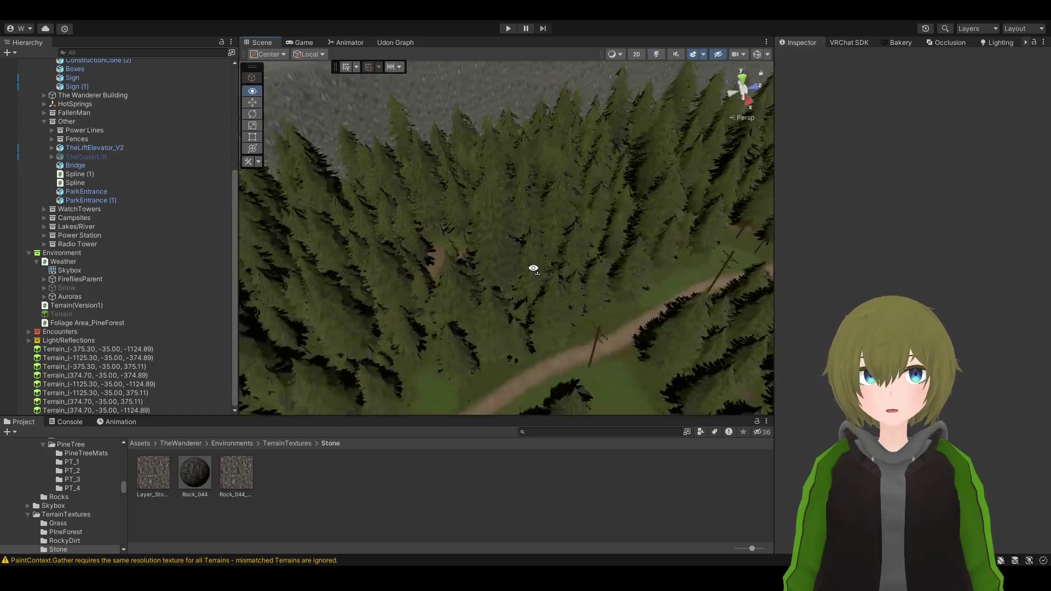
right_click_drag(535, 265, 478, 215)
key("w")
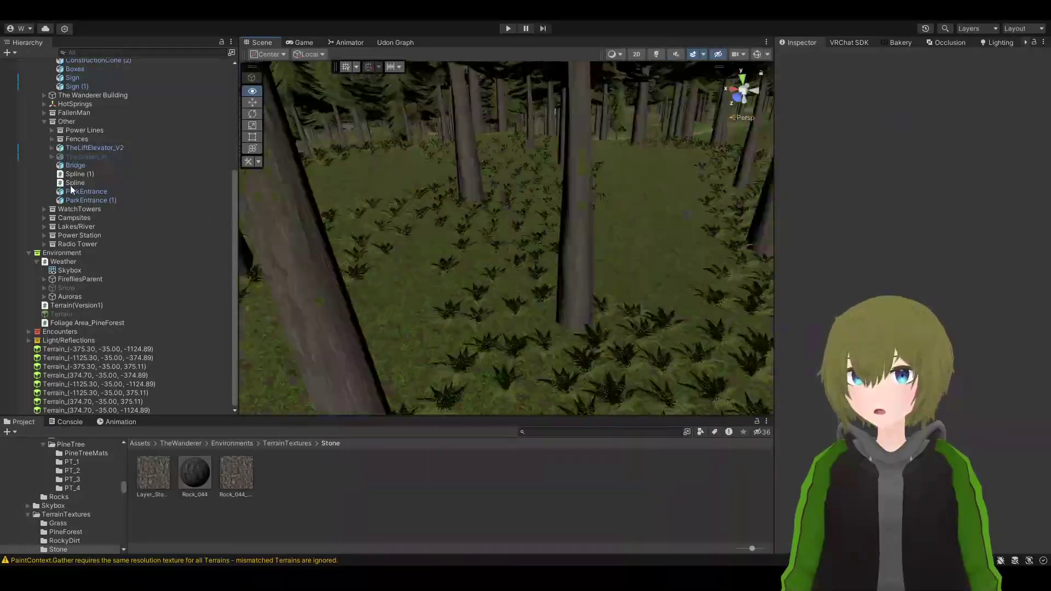
mouse_move(175, 164)
right_mouse_down()
mouse_move(1036, 159)
mouse_move(174, 160)
right_mouse_up()
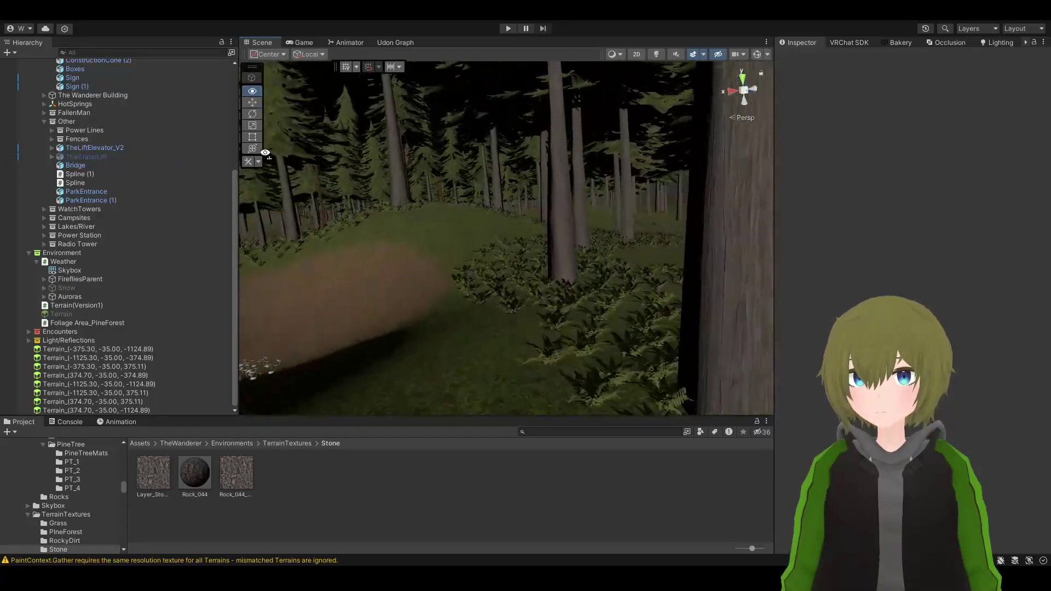
right_click_drag(245, 123, 381, 141)
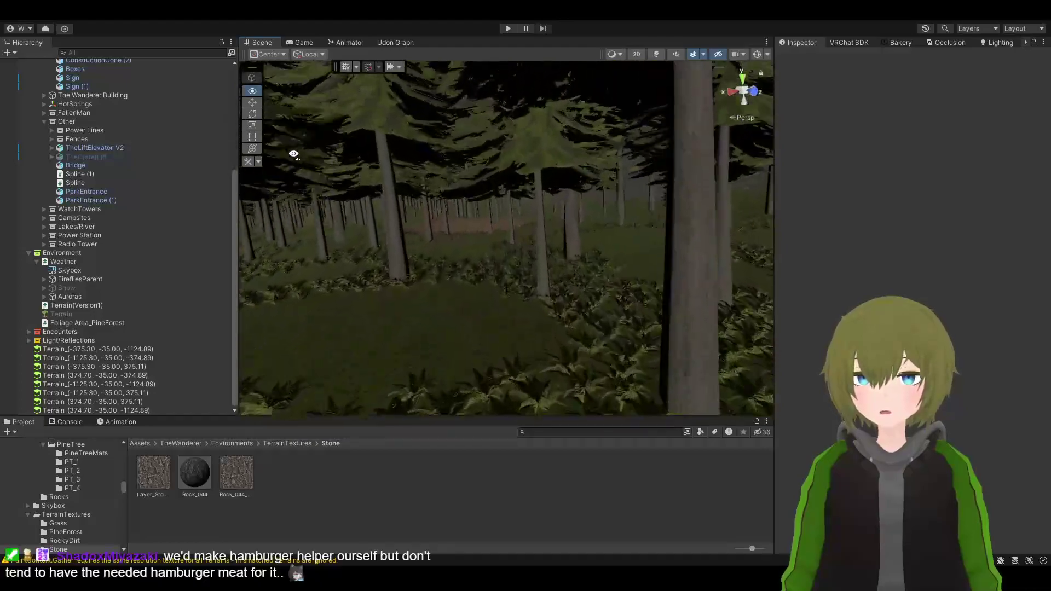
right_click_drag(179, 132, 49, 210)
Orbit to a top-down view of the whole crater island, then fly in closer
right_click_drag(506, 214, 524, 230)
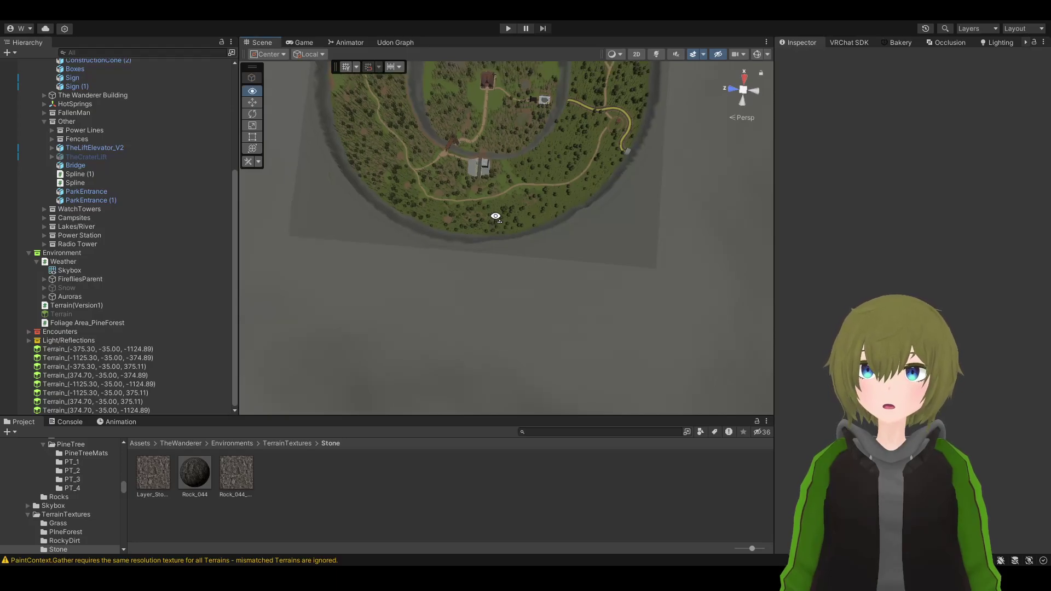
right_click_drag(496, 216, 503, 248)
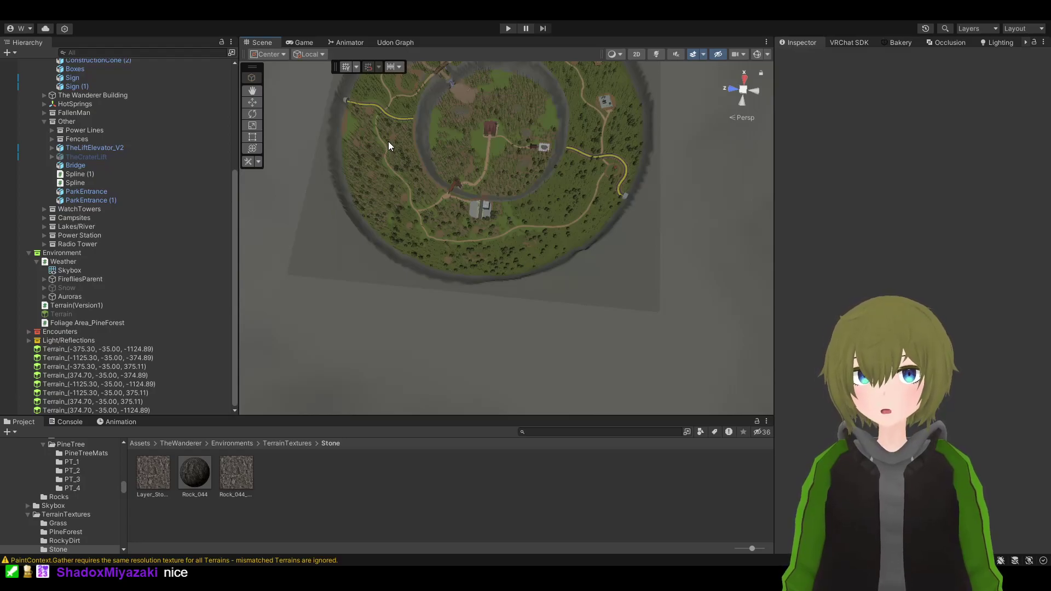
left_click_drag(520, 283, 535, 252, "alt")
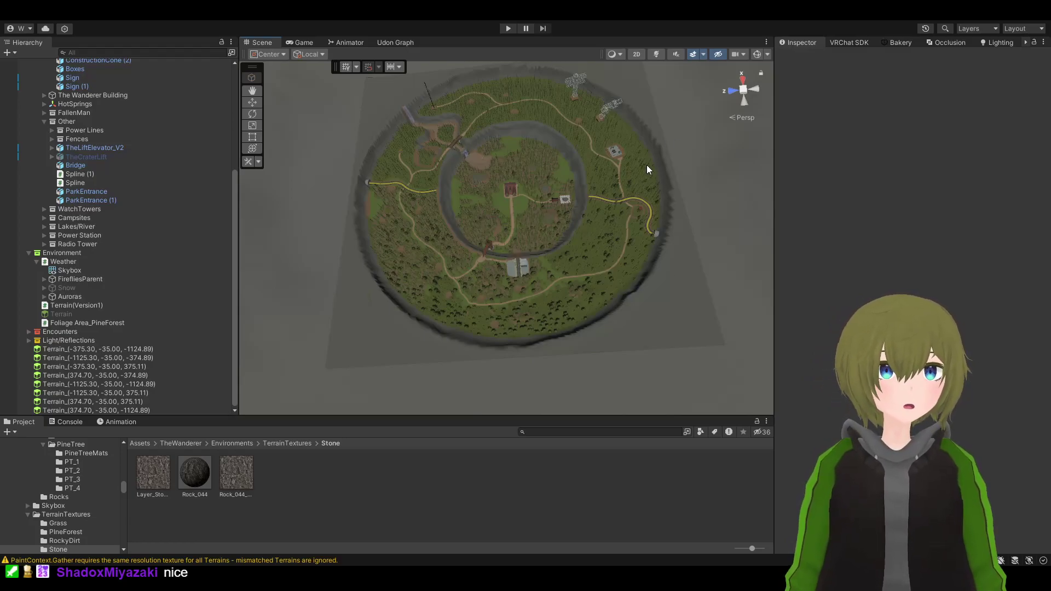
left_click_drag(646, 165, 551, 107, "alt")
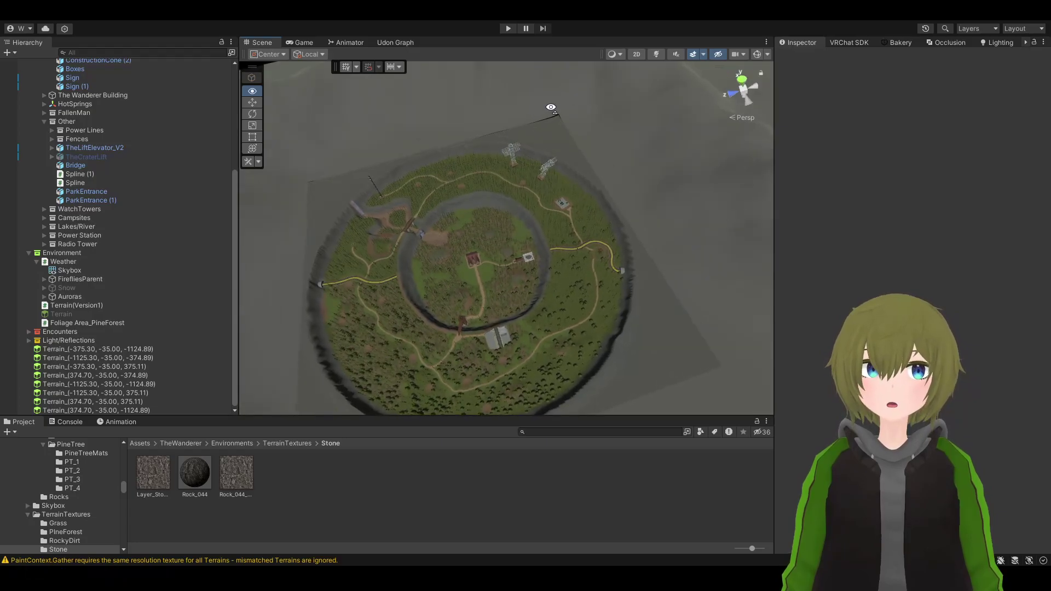
scroll(567, 104, "up", 1)
mouse_move(551, 108)
right_mouse_down()
mouse_move(598, 96)
mouse_move(590, 50)
mouse_move(592, 61)
right_mouse_up()
key("w")
Select Terrain(Version1) and switch its terrain tool to Paint Trees
left_click(711, 181)
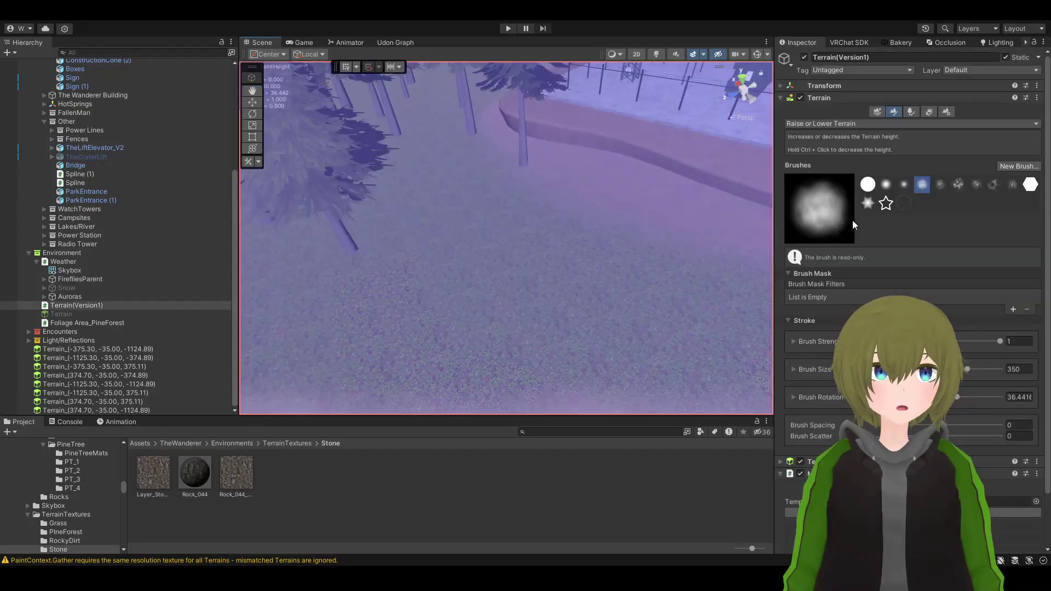
right_click_drag(622, 193, 579, 143)
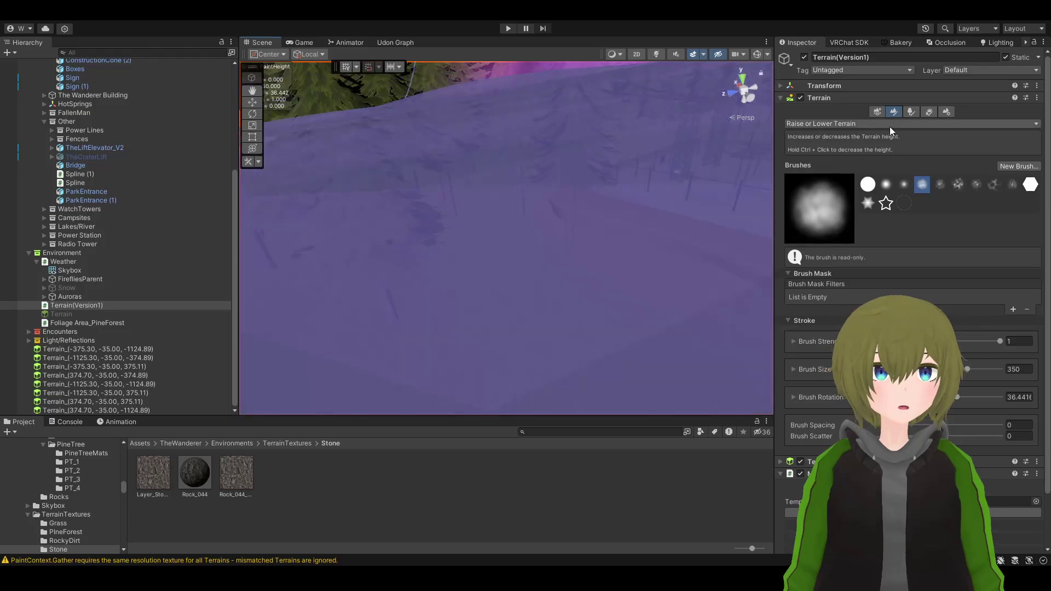
left_click(908, 98)
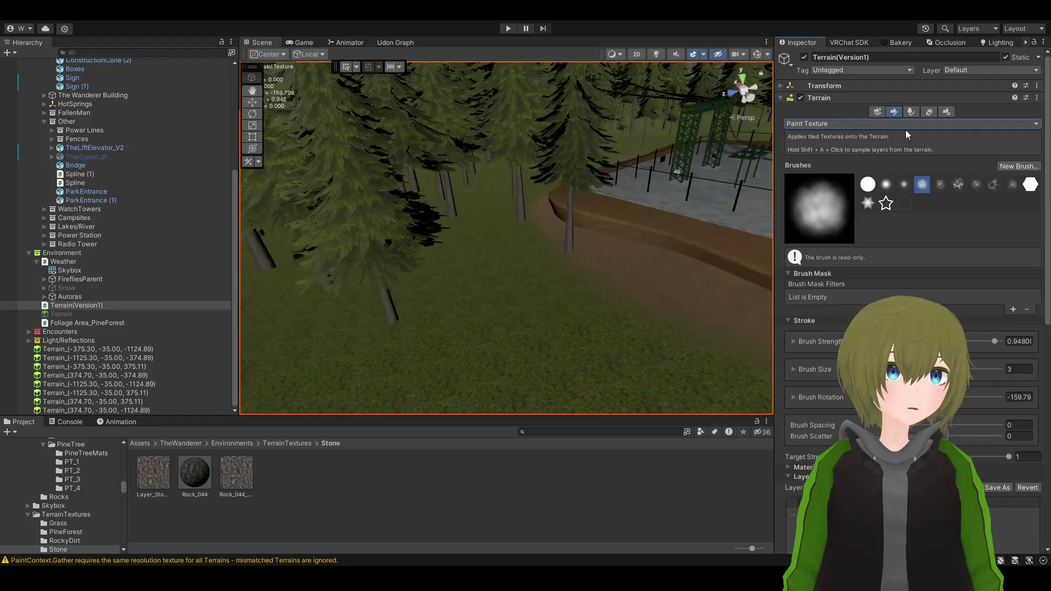
left_click(910, 112)
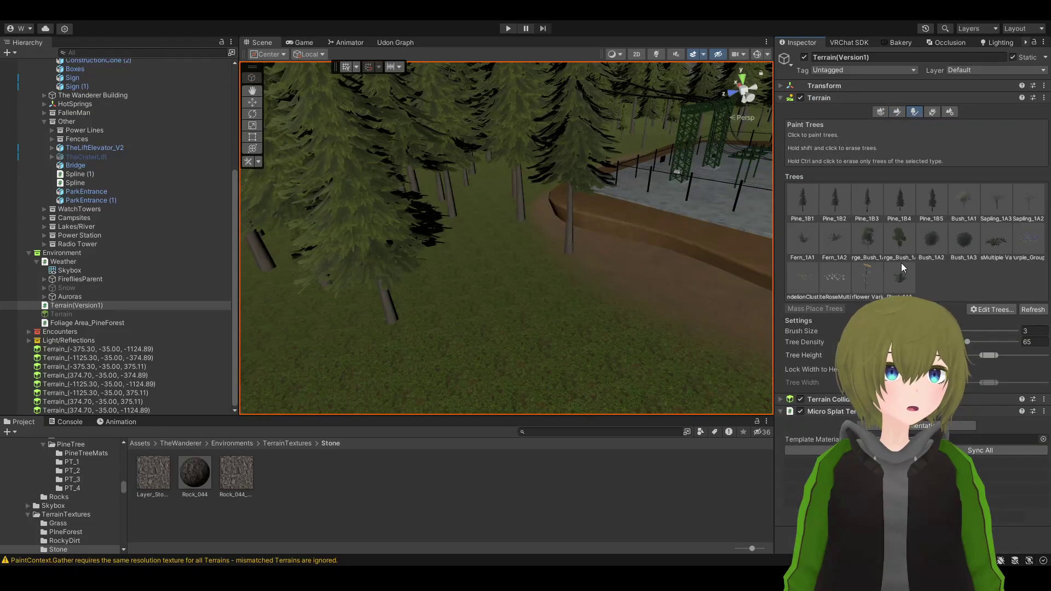
Fly into the sunflower patch, undo the painted sunflowers, and fly back over the pine forest
key("w")
mouse_move(518, 336)
right_mouse_down()
mouse_move(592, 382)
mouse_move(566, 442)
mouse_move(606, 355)
mouse_move(582, 328)
mouse_move(530, 304)
mouse_move(411, 298)
mouse_move(389, 278)
mouse_move(669, 251)
mouse_move(542, 256)
mouse_move(555, 264)
mouse_move(401, 291)
mouse_move(446, 369)
mouse_move(540, 382)
mouse_move(666, 270)
mouse_move(460, 319)
mouse_move(368, 302)
mouse_move(571, 234)
right_mouse_up()
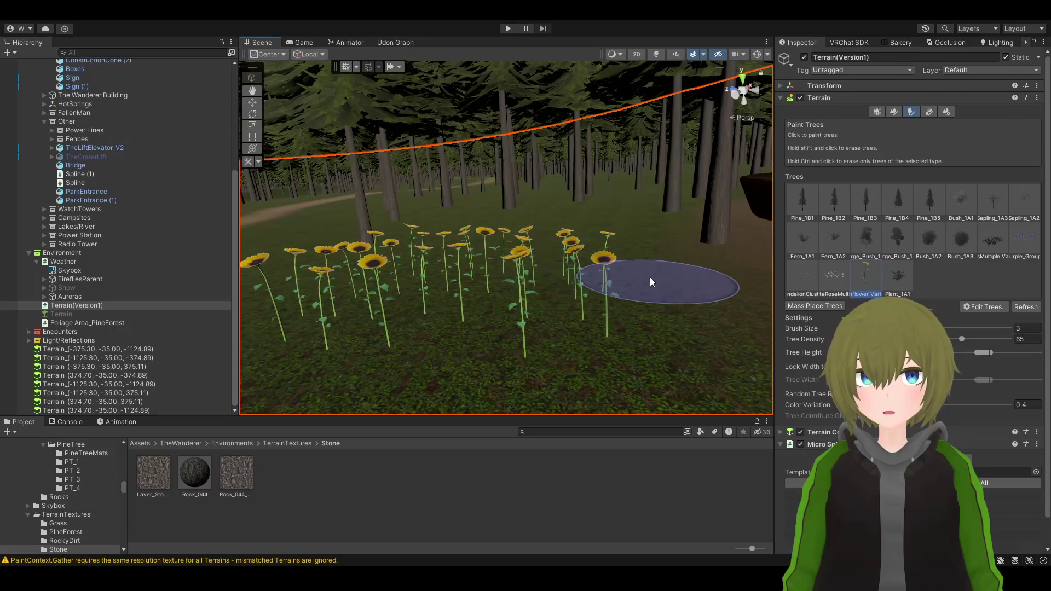
key("ctrl+z")
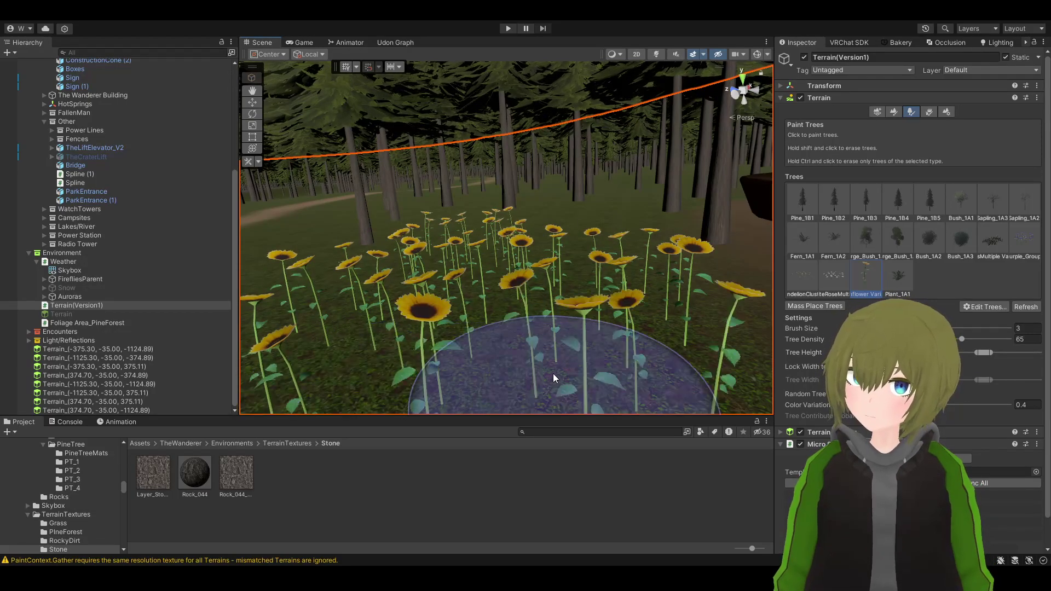
right_click_drag(688, 408, 618, 513)
key("s")
key("w")
Deselect the terrain and fly past the crater buildings and lodge across the dirt clearing
left_click(618, 514)
right_click_drag(572, 377, 479, 368)
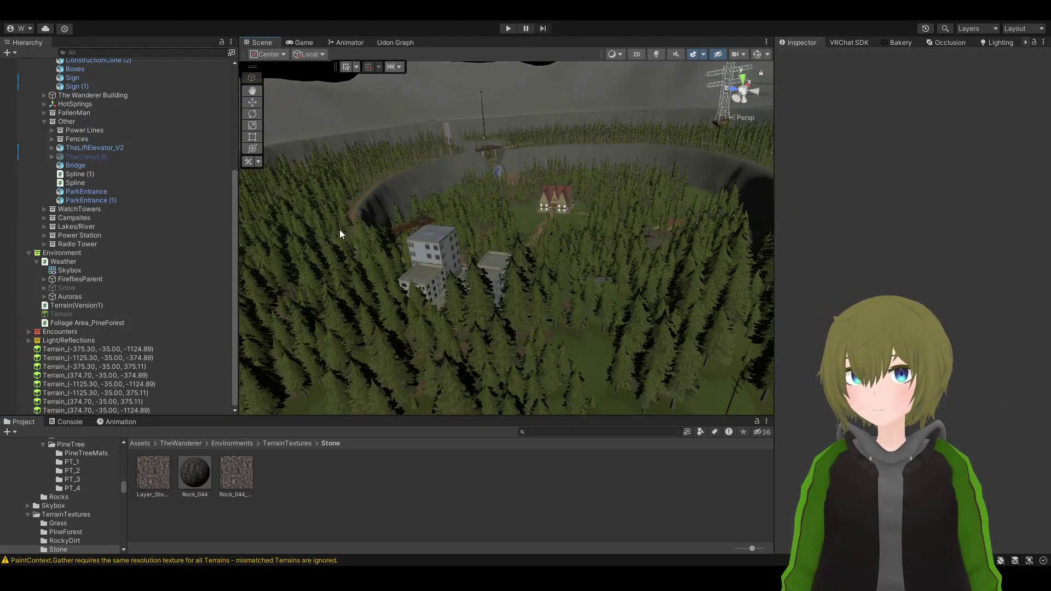
right_click_drag(340, 235, 634, 112)
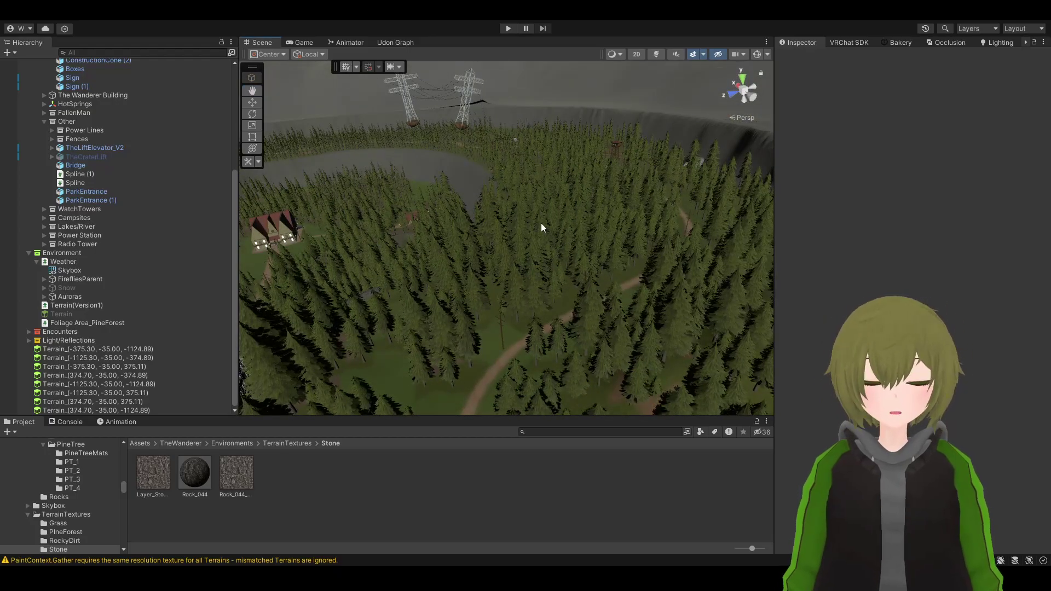
right_click_drag(542, 228, 483, 272)
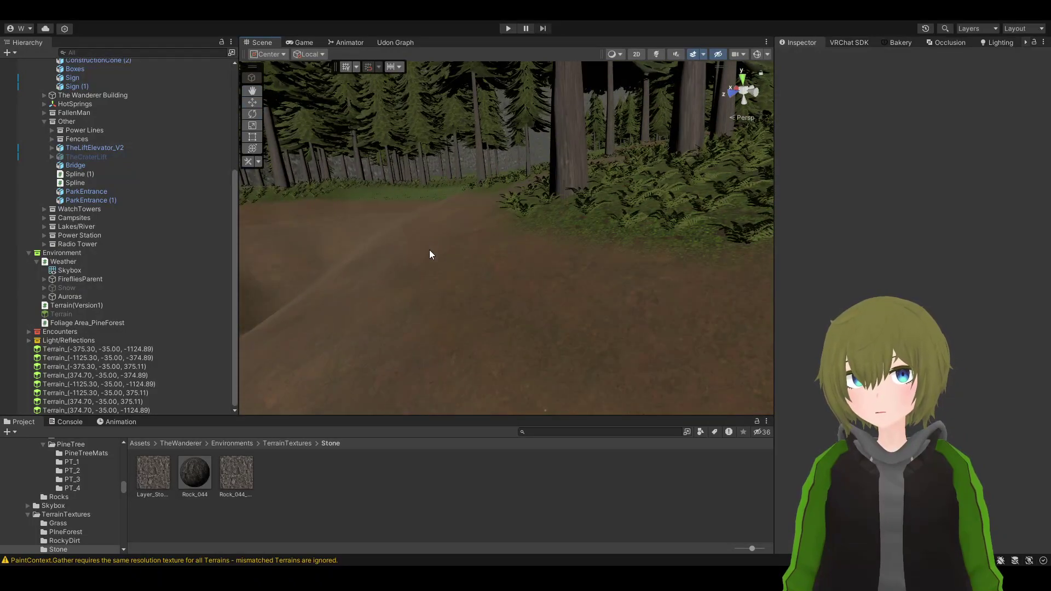
right_click_drag(538, 301, 163, 470)
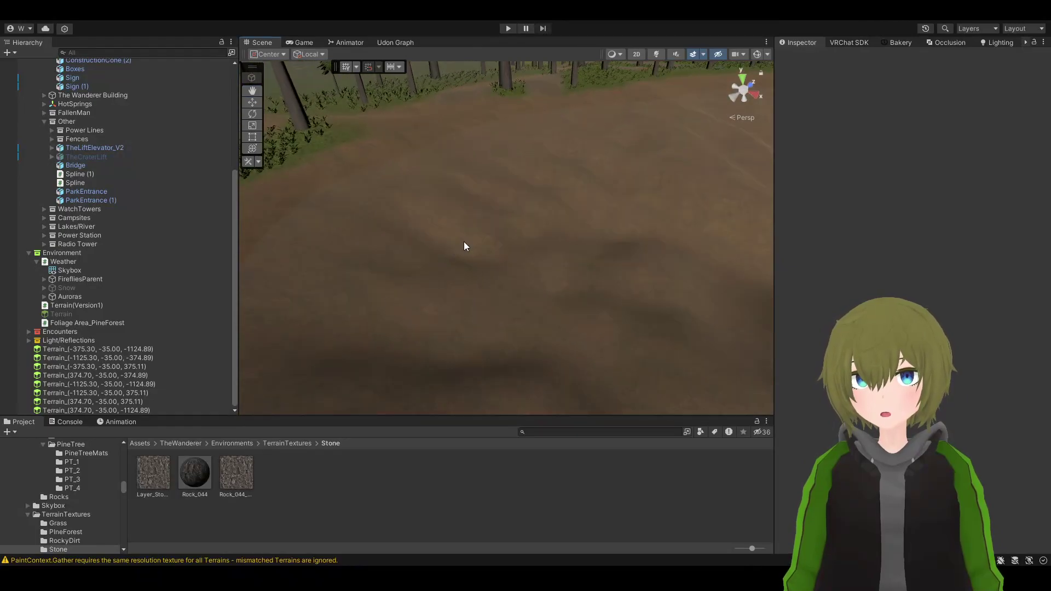
right_click_drag(464, 242, 688, 74)
Briefly toggle scene lighting, then fly past the waterfall and bridge down the path to the cliff
left_click(657, 56)
right_click_drag(652, 120, 508, 132)
left_click(656, 55)
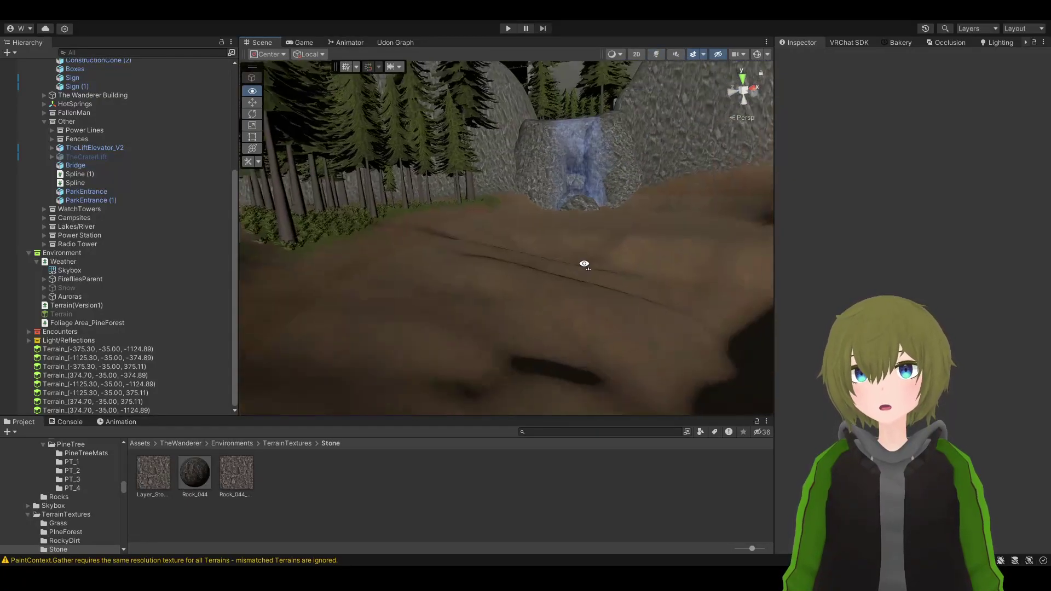
right_click_drag(584, 265, 629, 332)
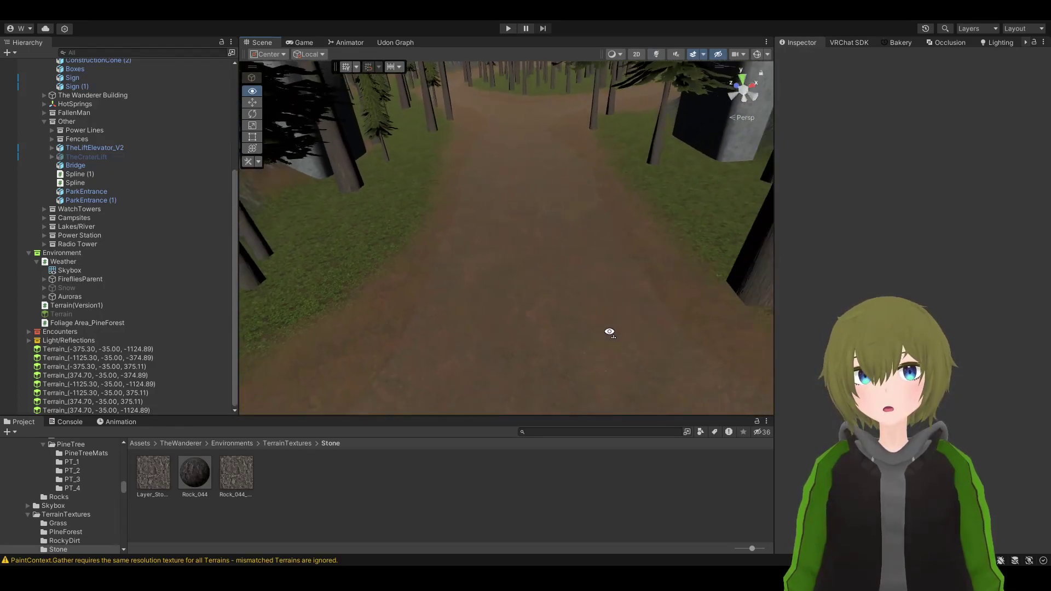
mouse_move(506, 152)
right_mouse_down()
mouse_move(543, 240)
mouse_move(558, 195)
mouse_move(525, 103)
mouse_move(462, 75)
mouse_move(305, 111)
mouse_move(127, 112)
mouse_move(80, 38)
mouse_move(976, 24)
mouse_move(110, 82)
mouse_move(90, 144)
mouse_move(493, 153)
right_mouse_up()
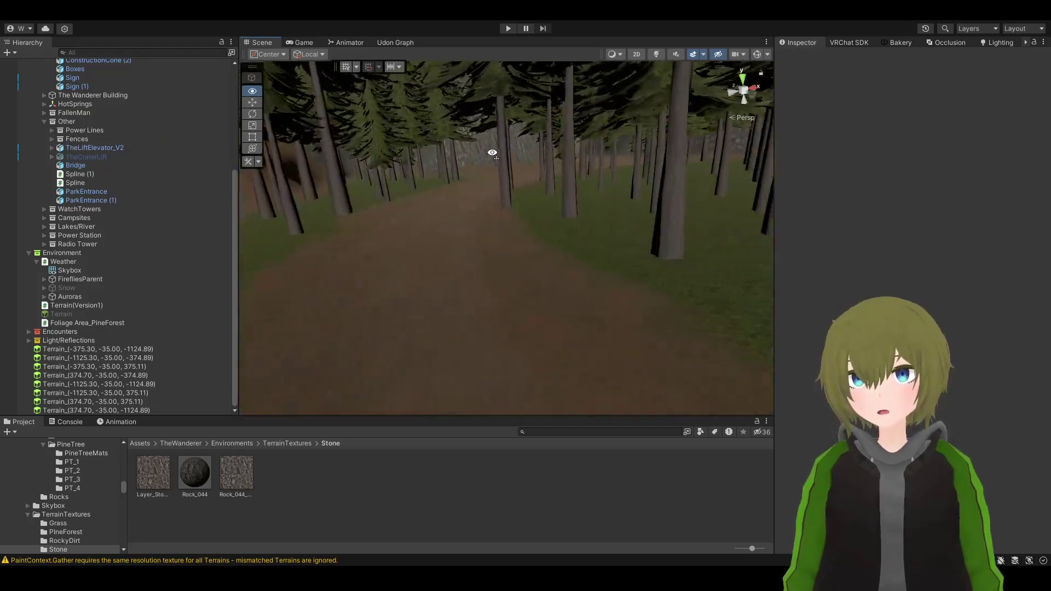
right_click_drag(693, 136, 186, 294)
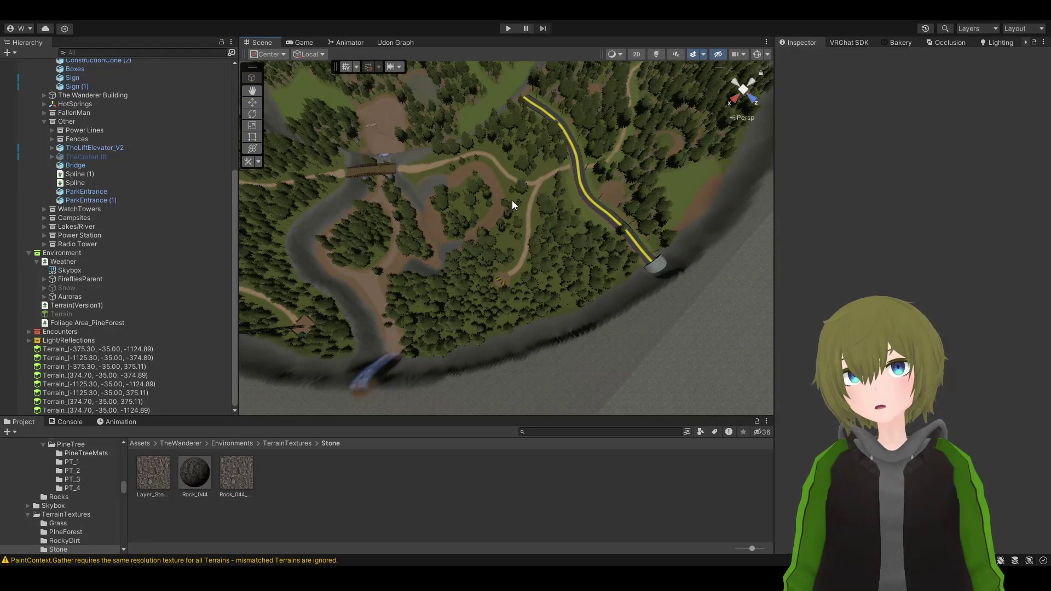
Orbit around the crater overview, then fly down over the forest to the grassy meadow
right_click_drag(550, 162, 670, 167)
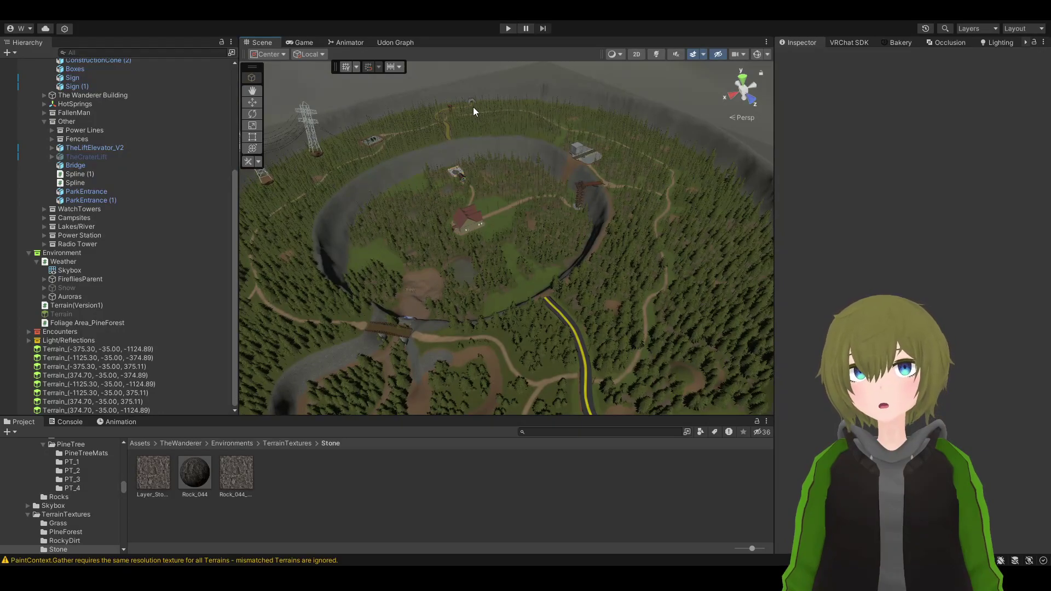
right_click_drag(566, 128, 467, 137)
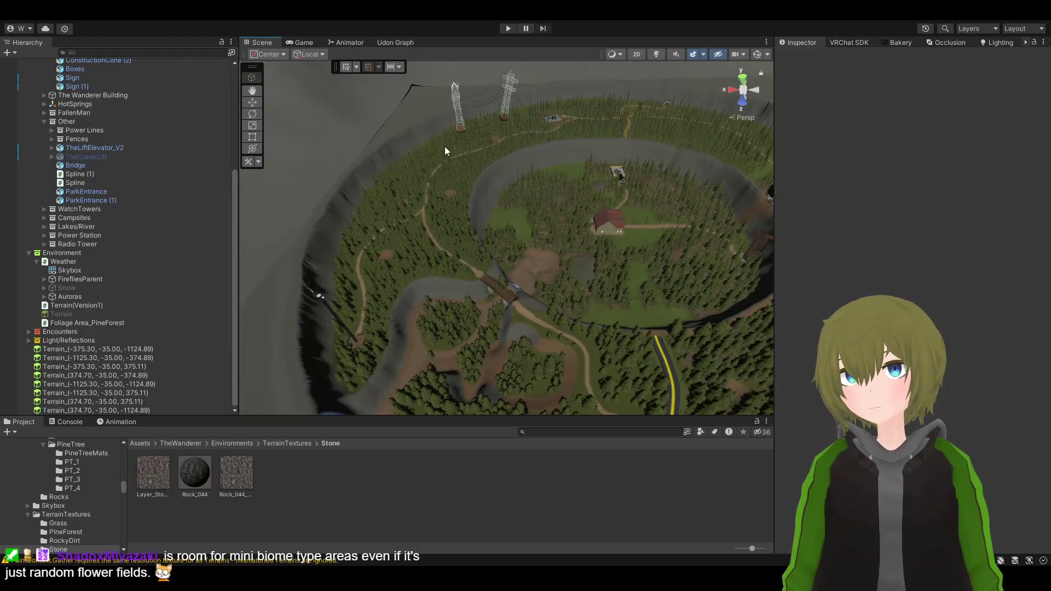
left_click_drag(412, 266, 703, 343, "alt")
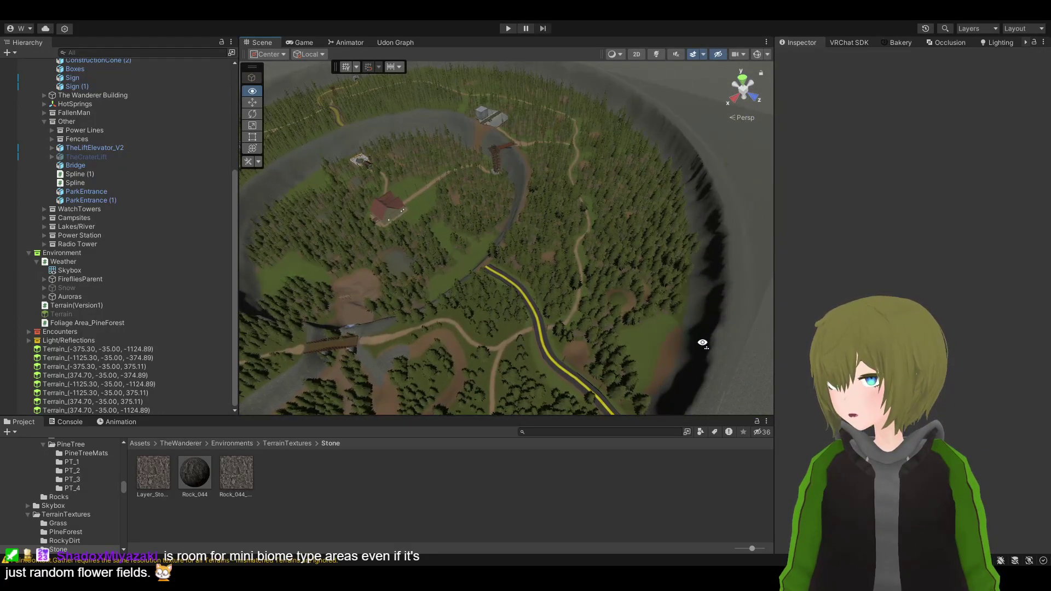
key("w")
key("d")
right_click_drag(703, 343, 621, 137)
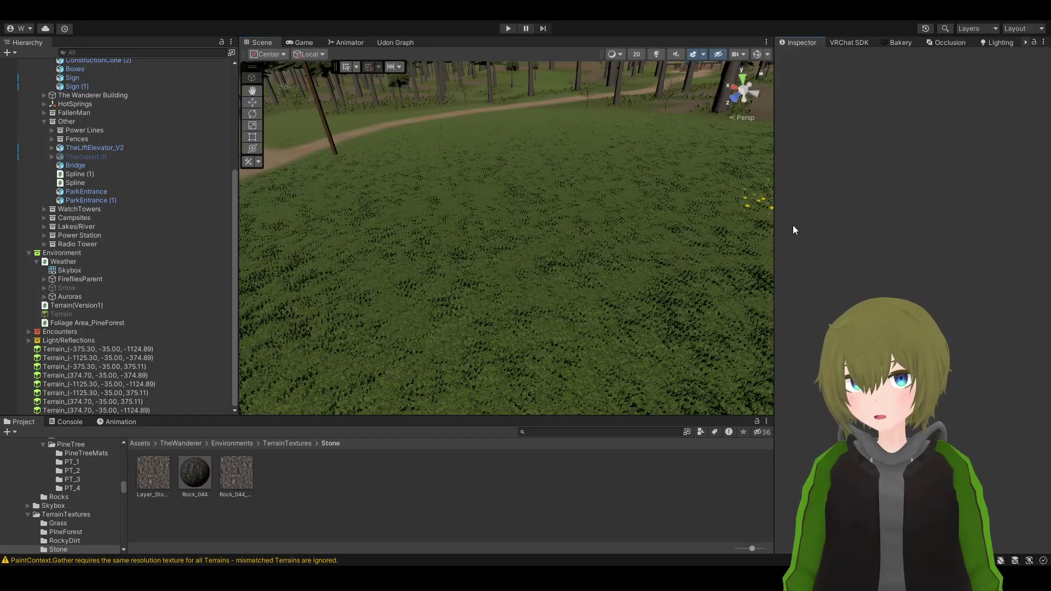
Fly from the meadow along the dirt path to the stone ravine and bridge, ending above the wooded island
right_click_drag(671, 253, 553, 263)
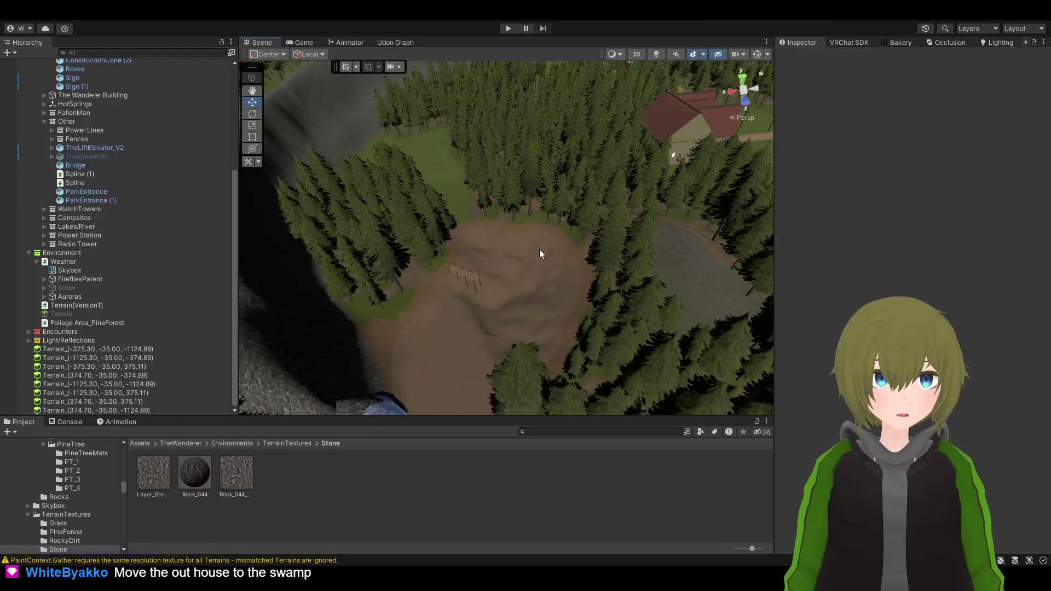
right_click_drag(540, 250, 604, 277)
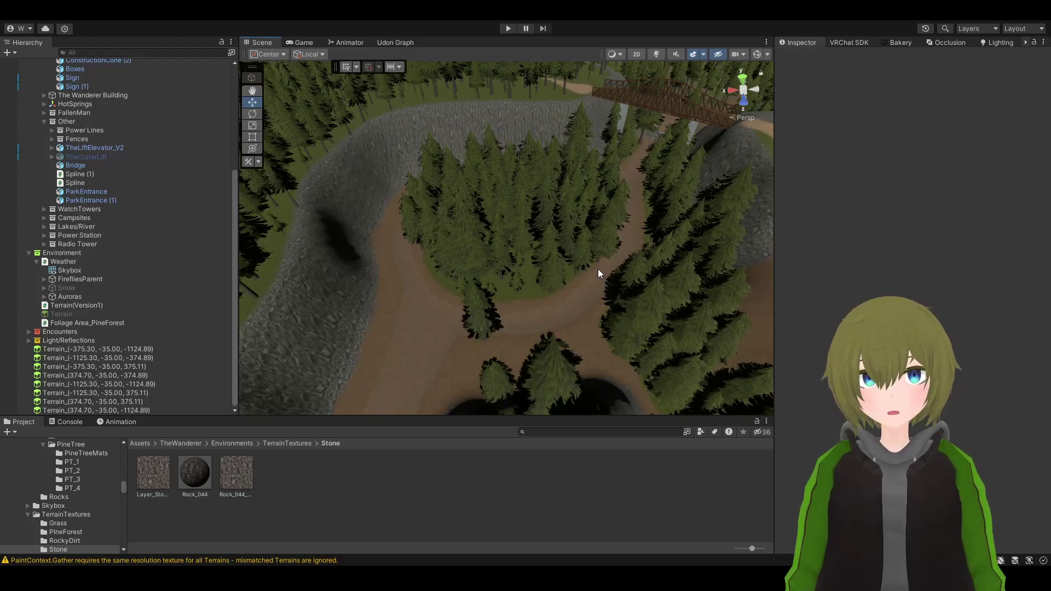
right_click_drag(598, 268, 189, 350)
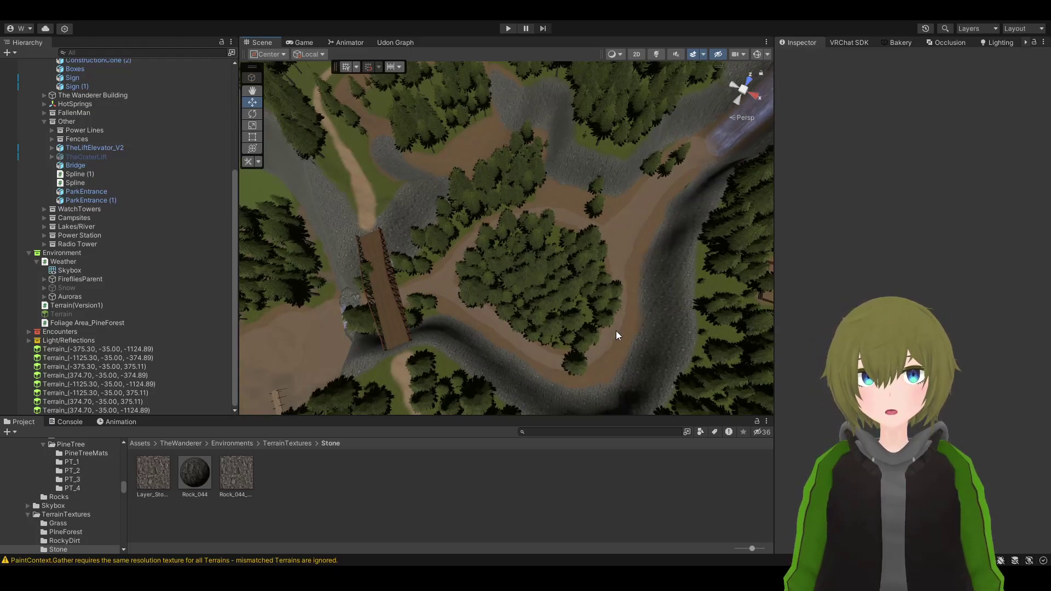
right_click_drag(616, 331, 327, 258)
Select the river water Quad (1), deselect it, then tilt the view up toward the rim pylons
left_click(532, 284)
left_click(532, 284)
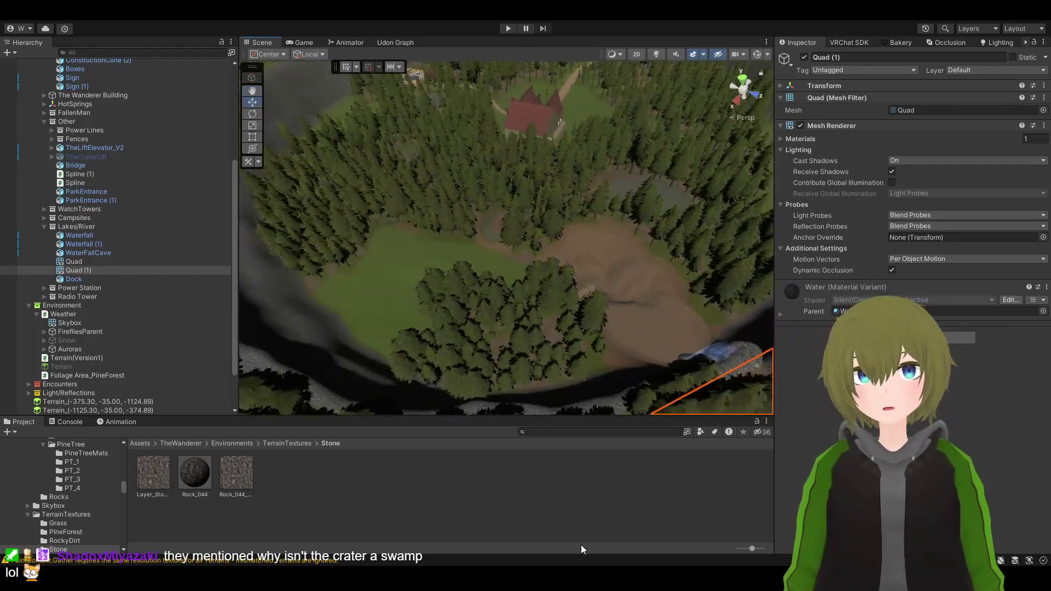
left_click(595, 503)
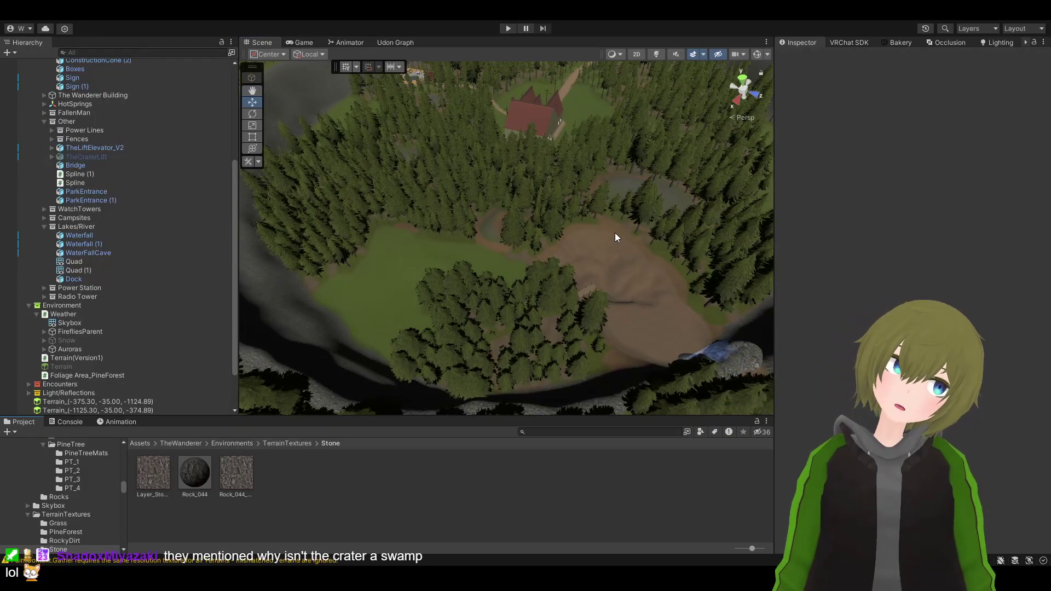
right_click_drag(616, 232, 556, 67)
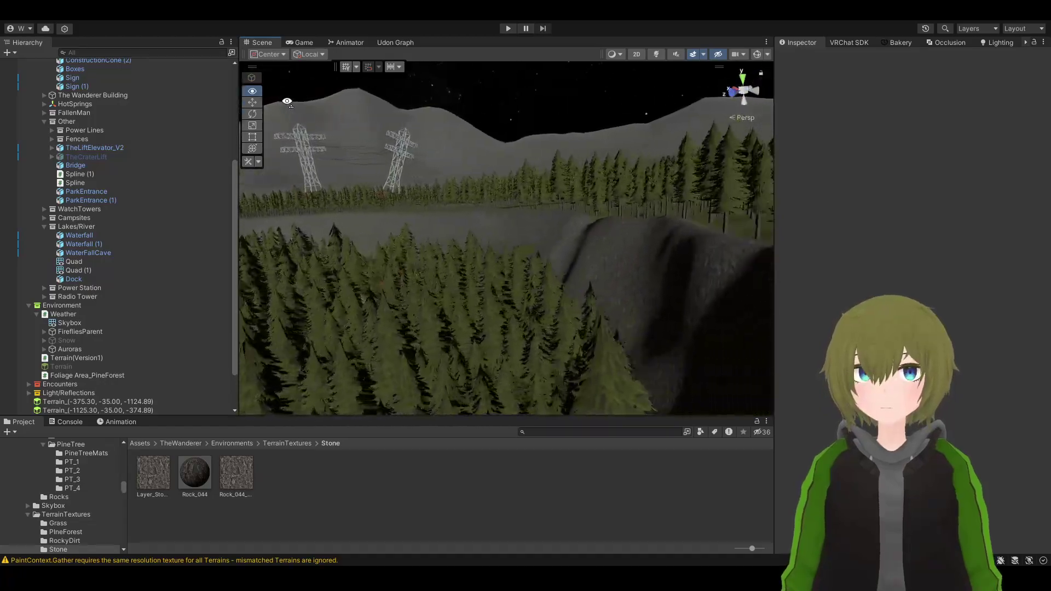
Fly past the wooden watchtower and over the pine forest to the lit red-roofed lodge
right_click_drag(262, 104, 739, 285)
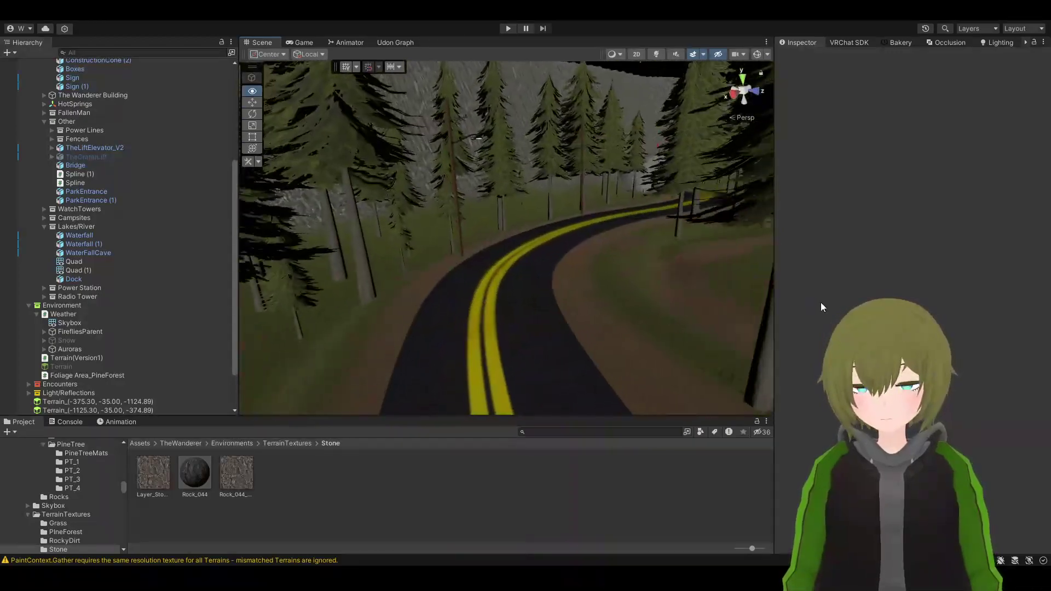
right_click_drag(580, 230, 898, 295)
right_click_drag(624, 387, 884, 346)
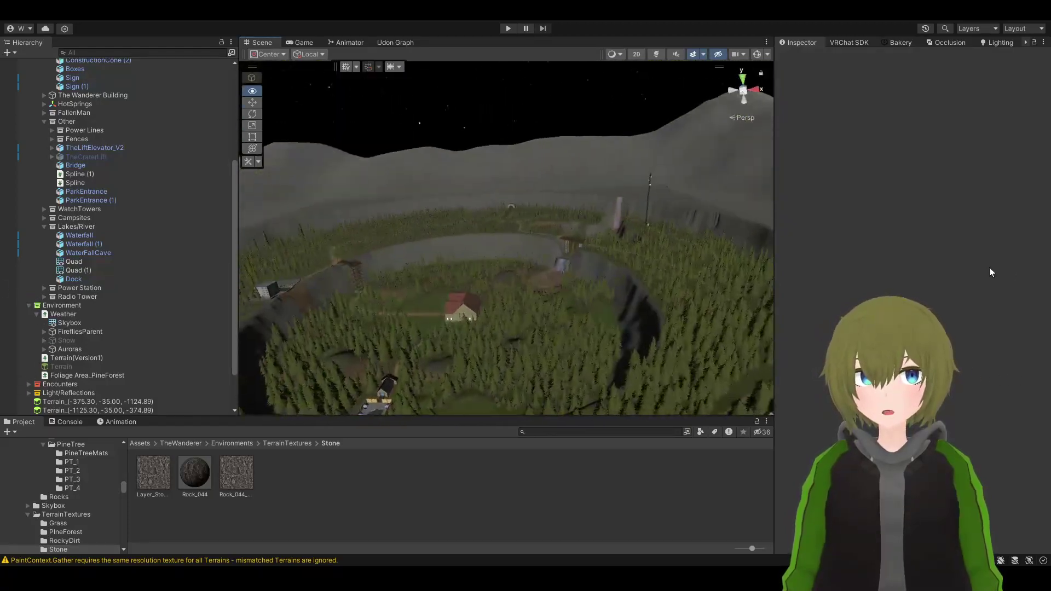
right_click_drag(991, 268, 150, 307)
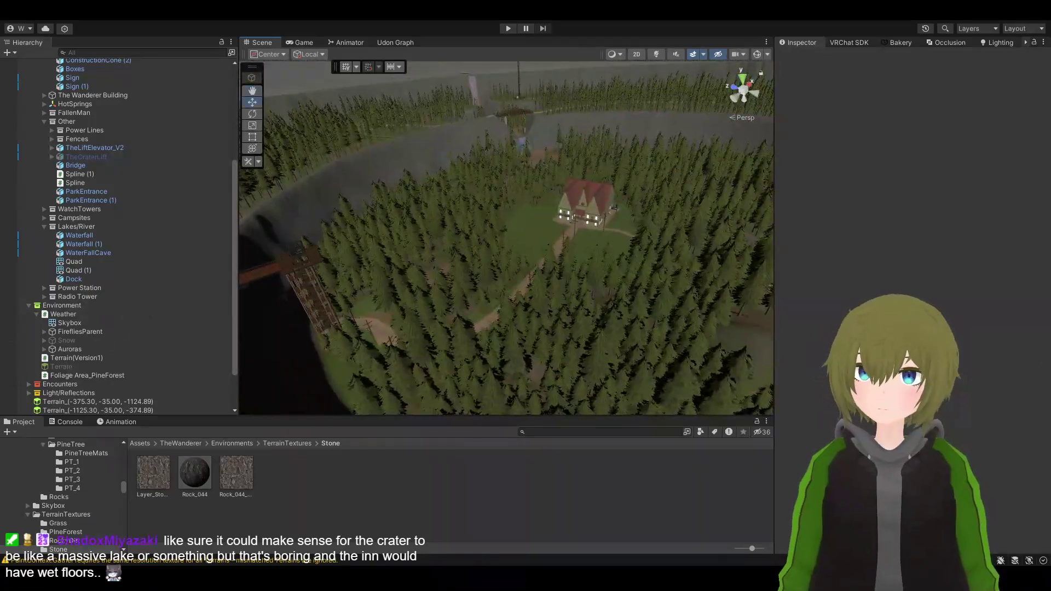